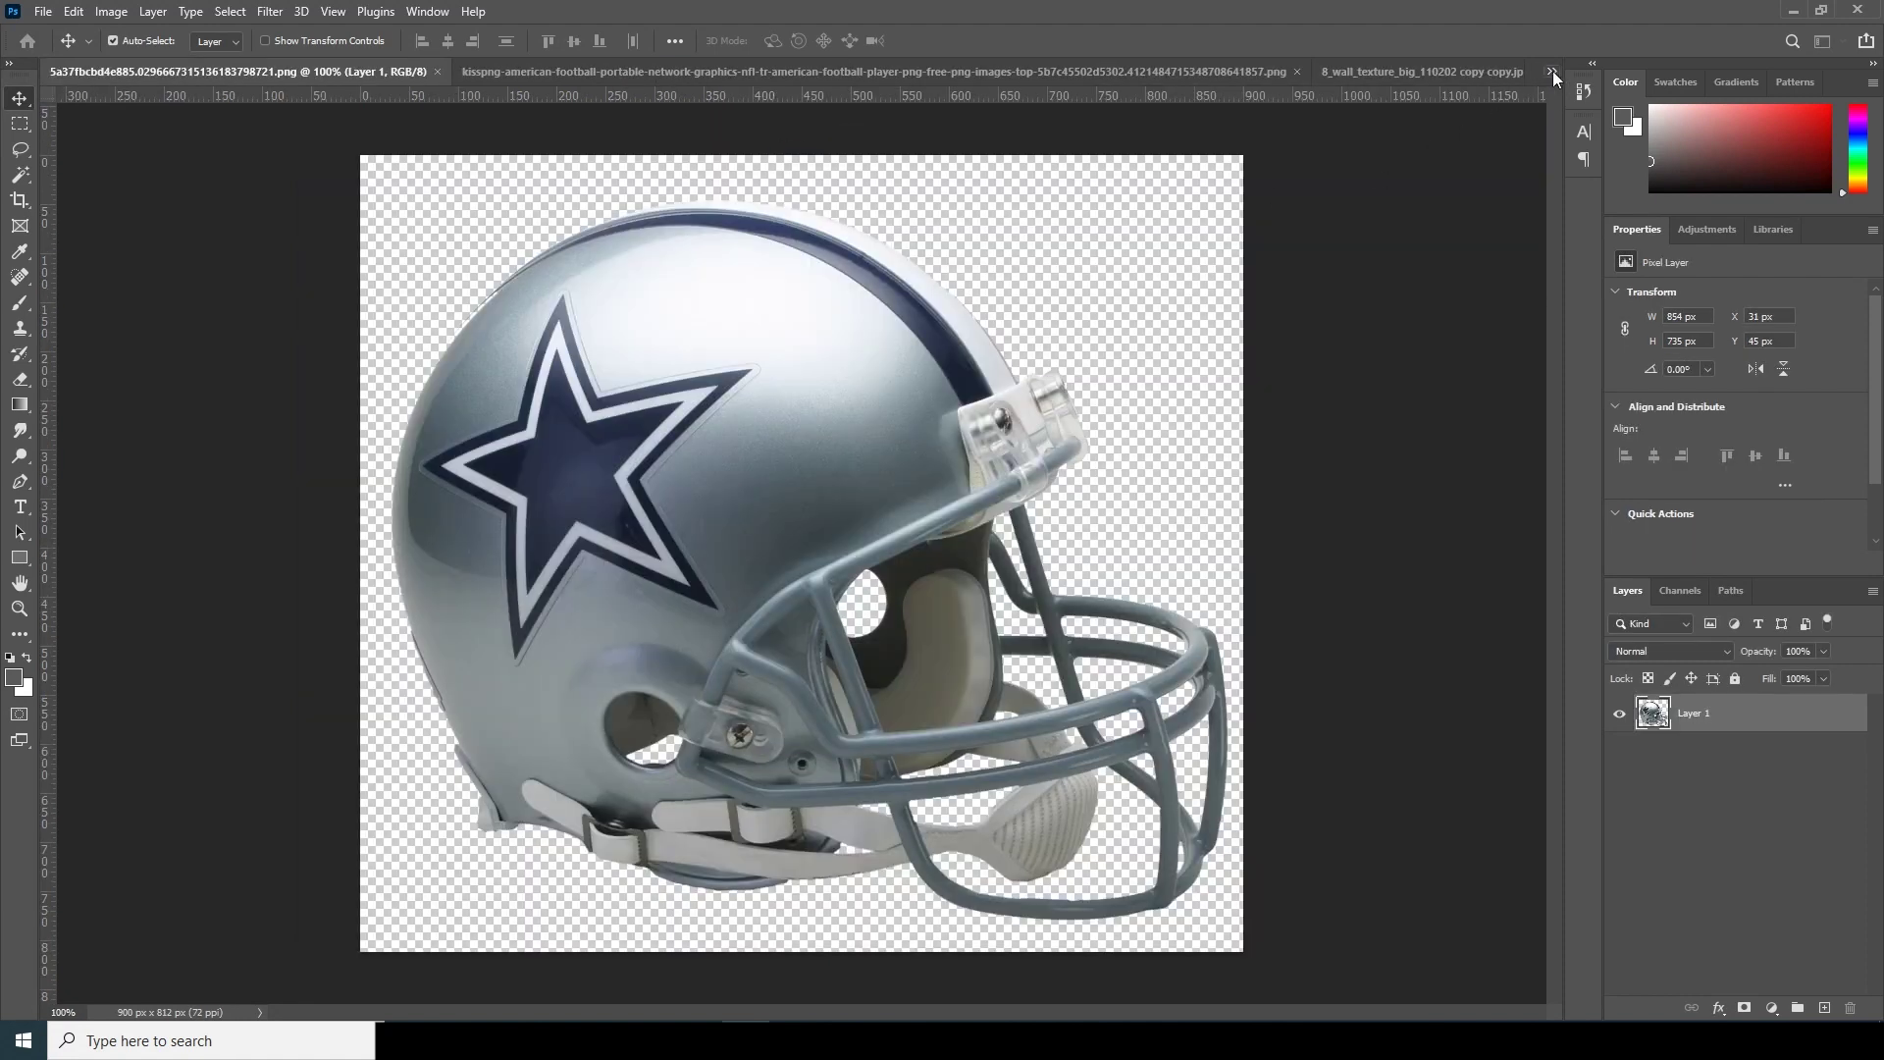
# Look through the open documents, including the helmet, the player cutout, the grunge texture and the blank Untitled-1 canvas.
pyautogui.click(1552, 70)
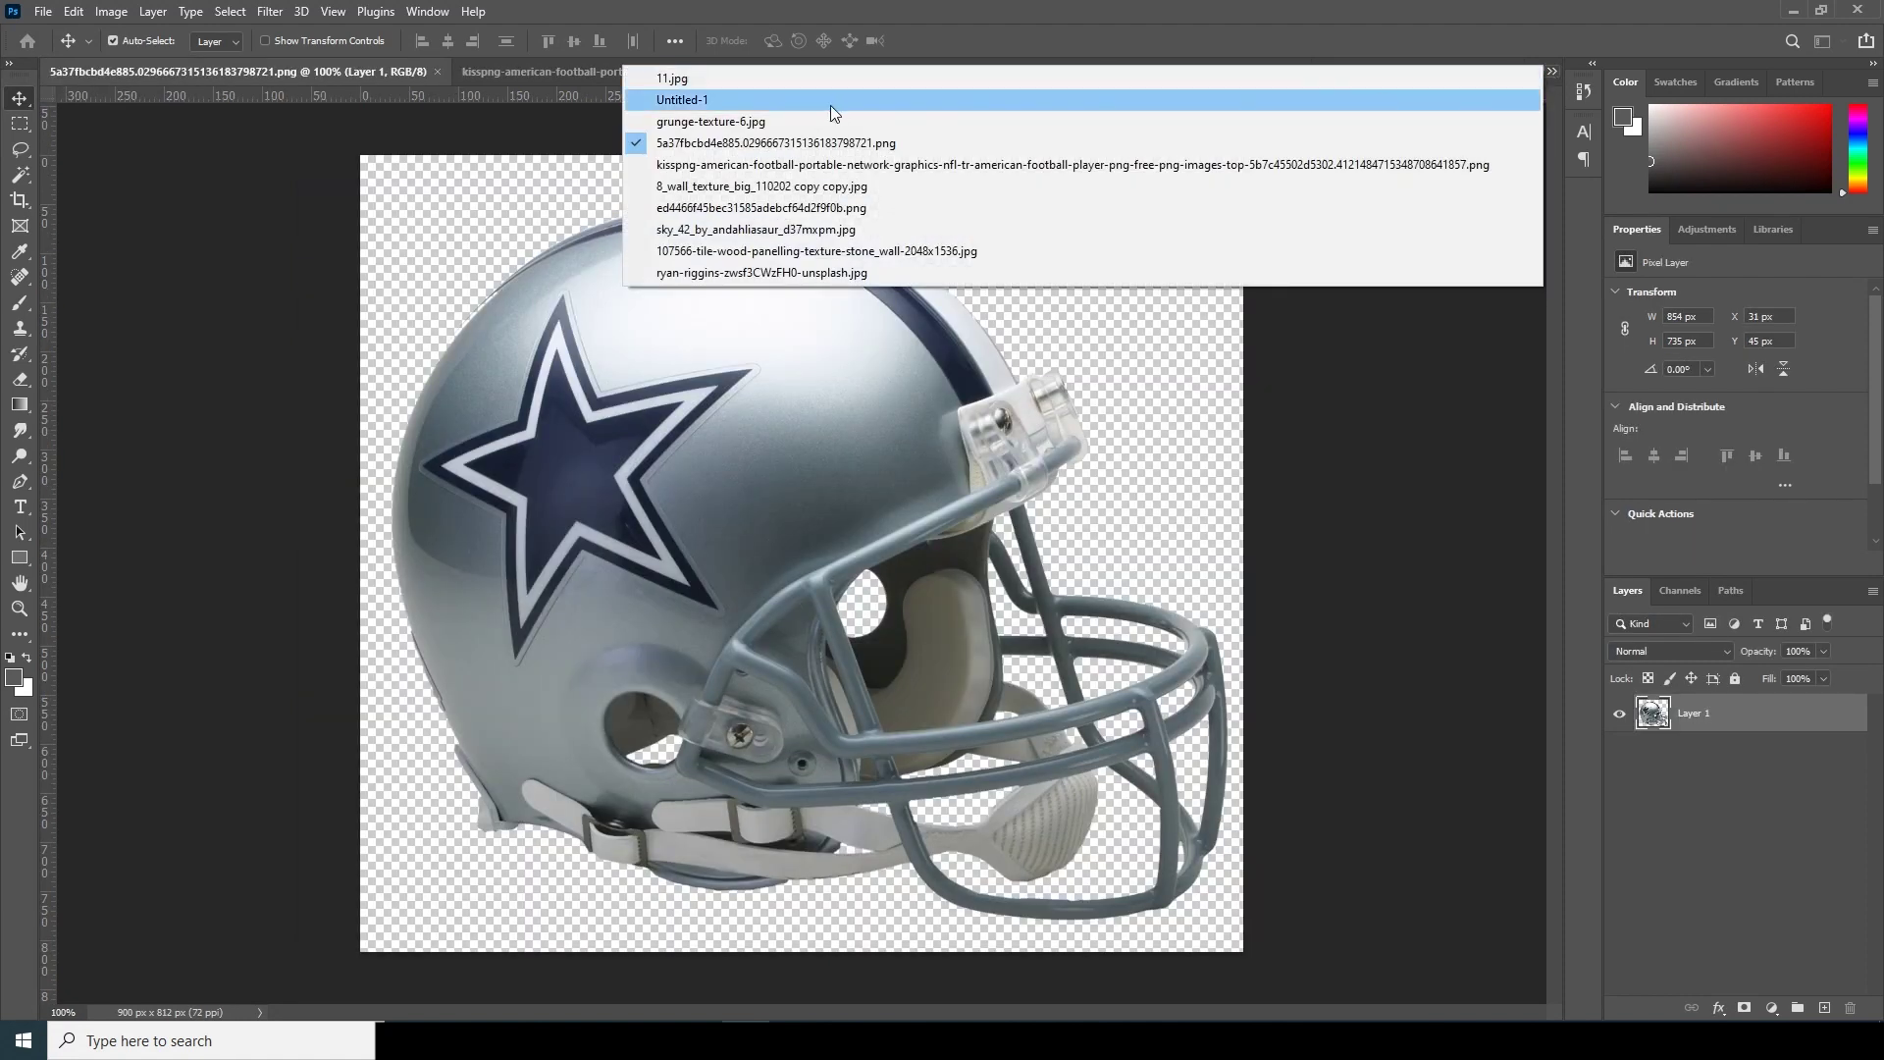
pyautogui.click(830, 164)
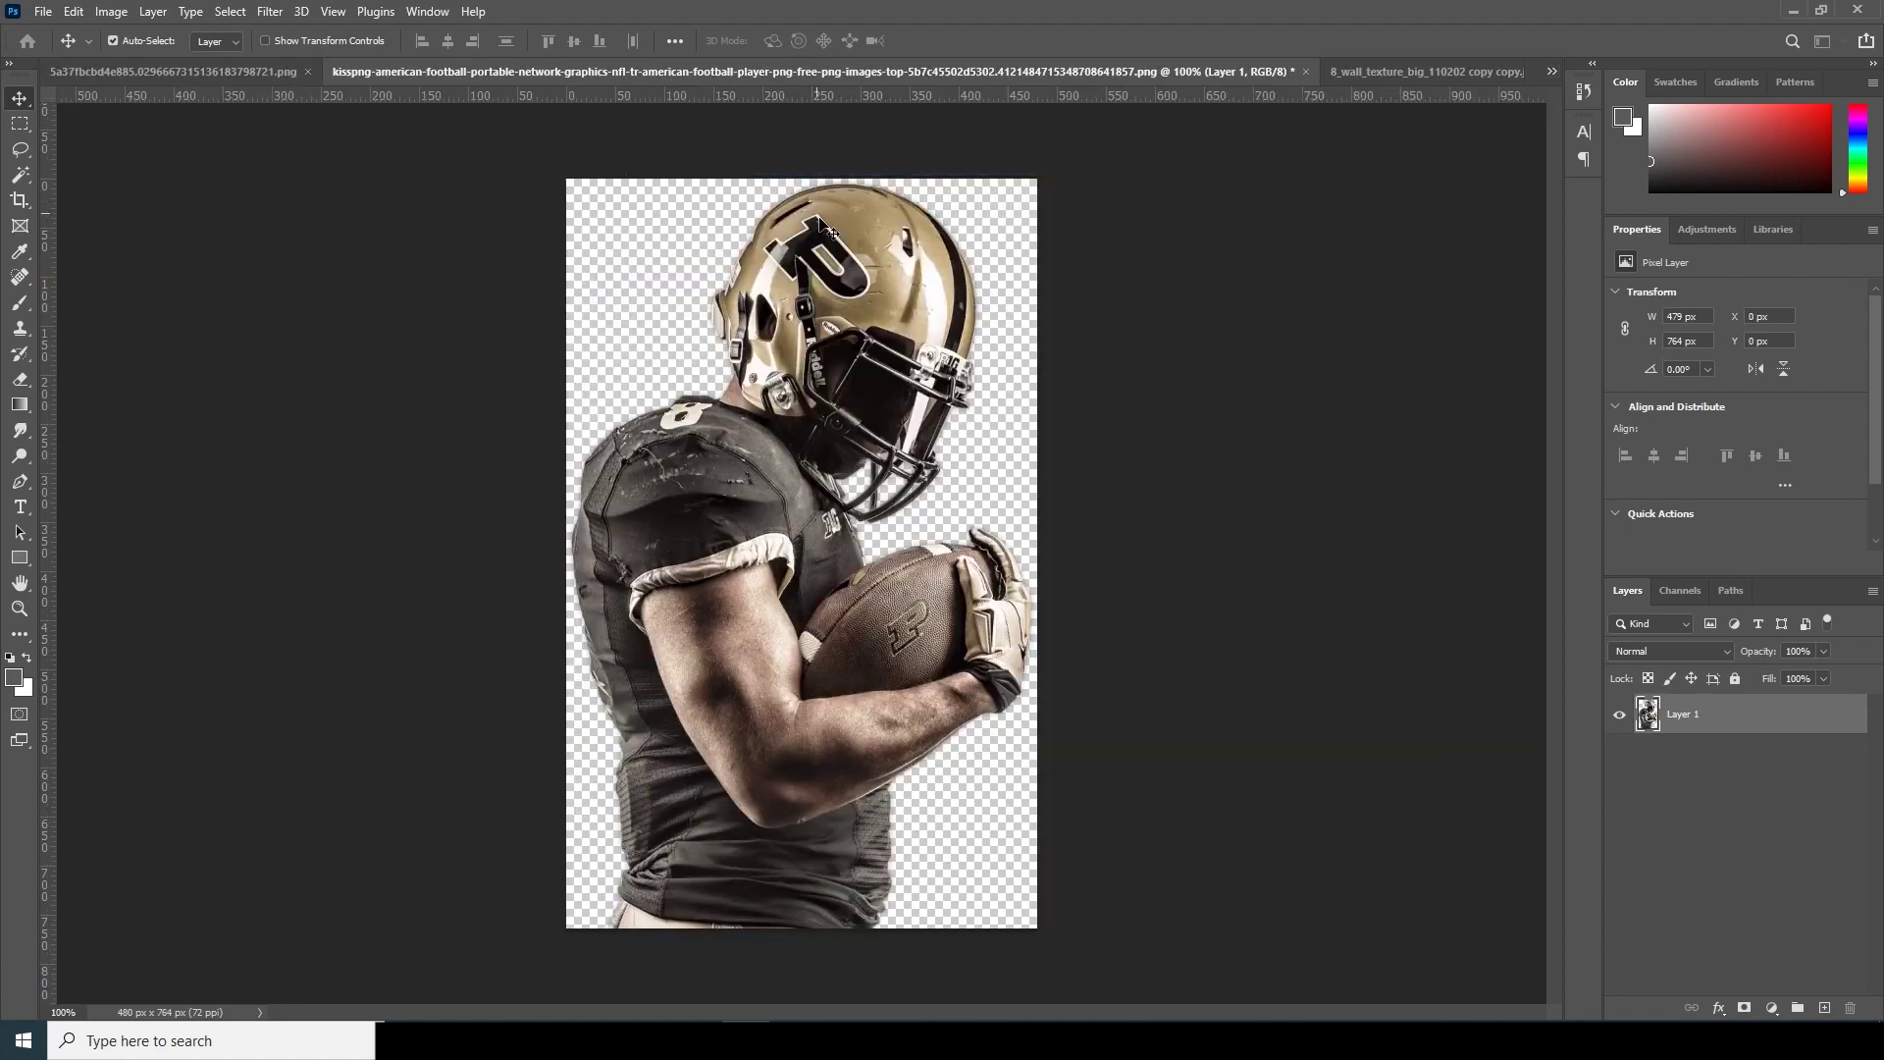
pyautogui.click(1551, 72)
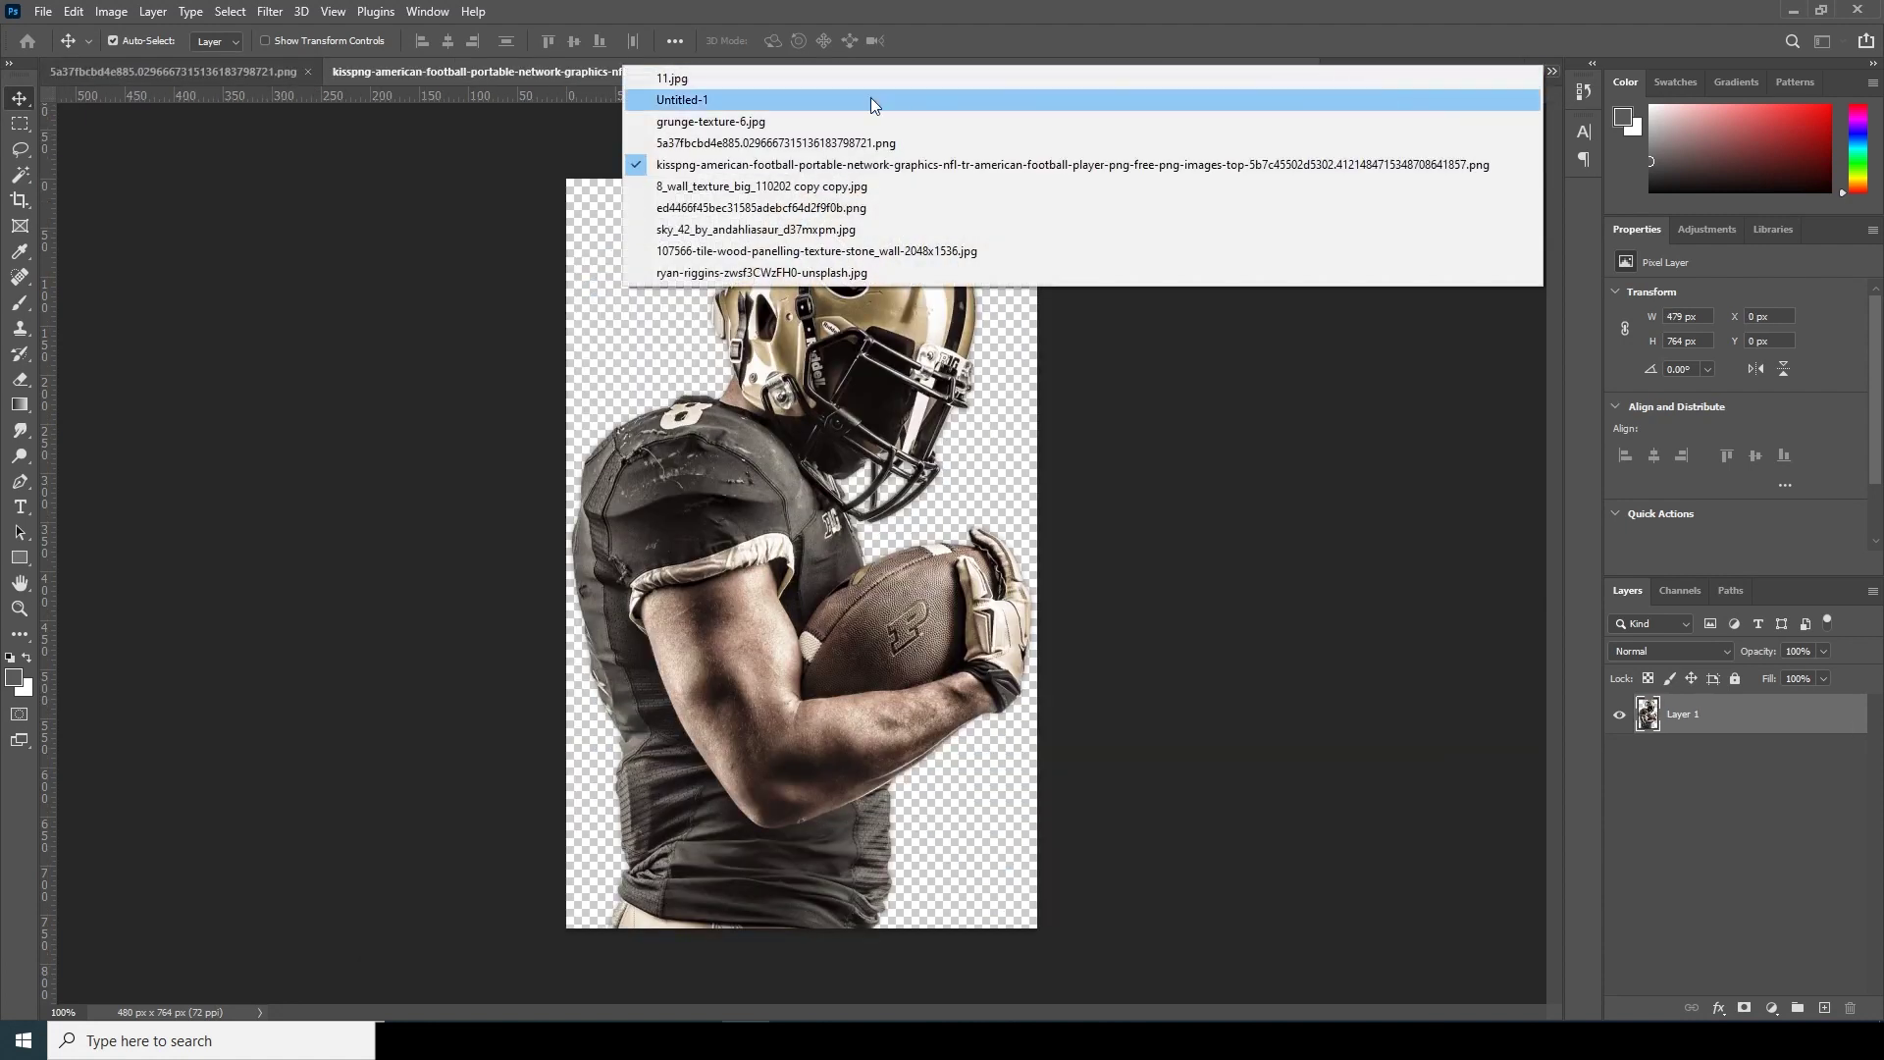
pyautogui.click(764, 98)
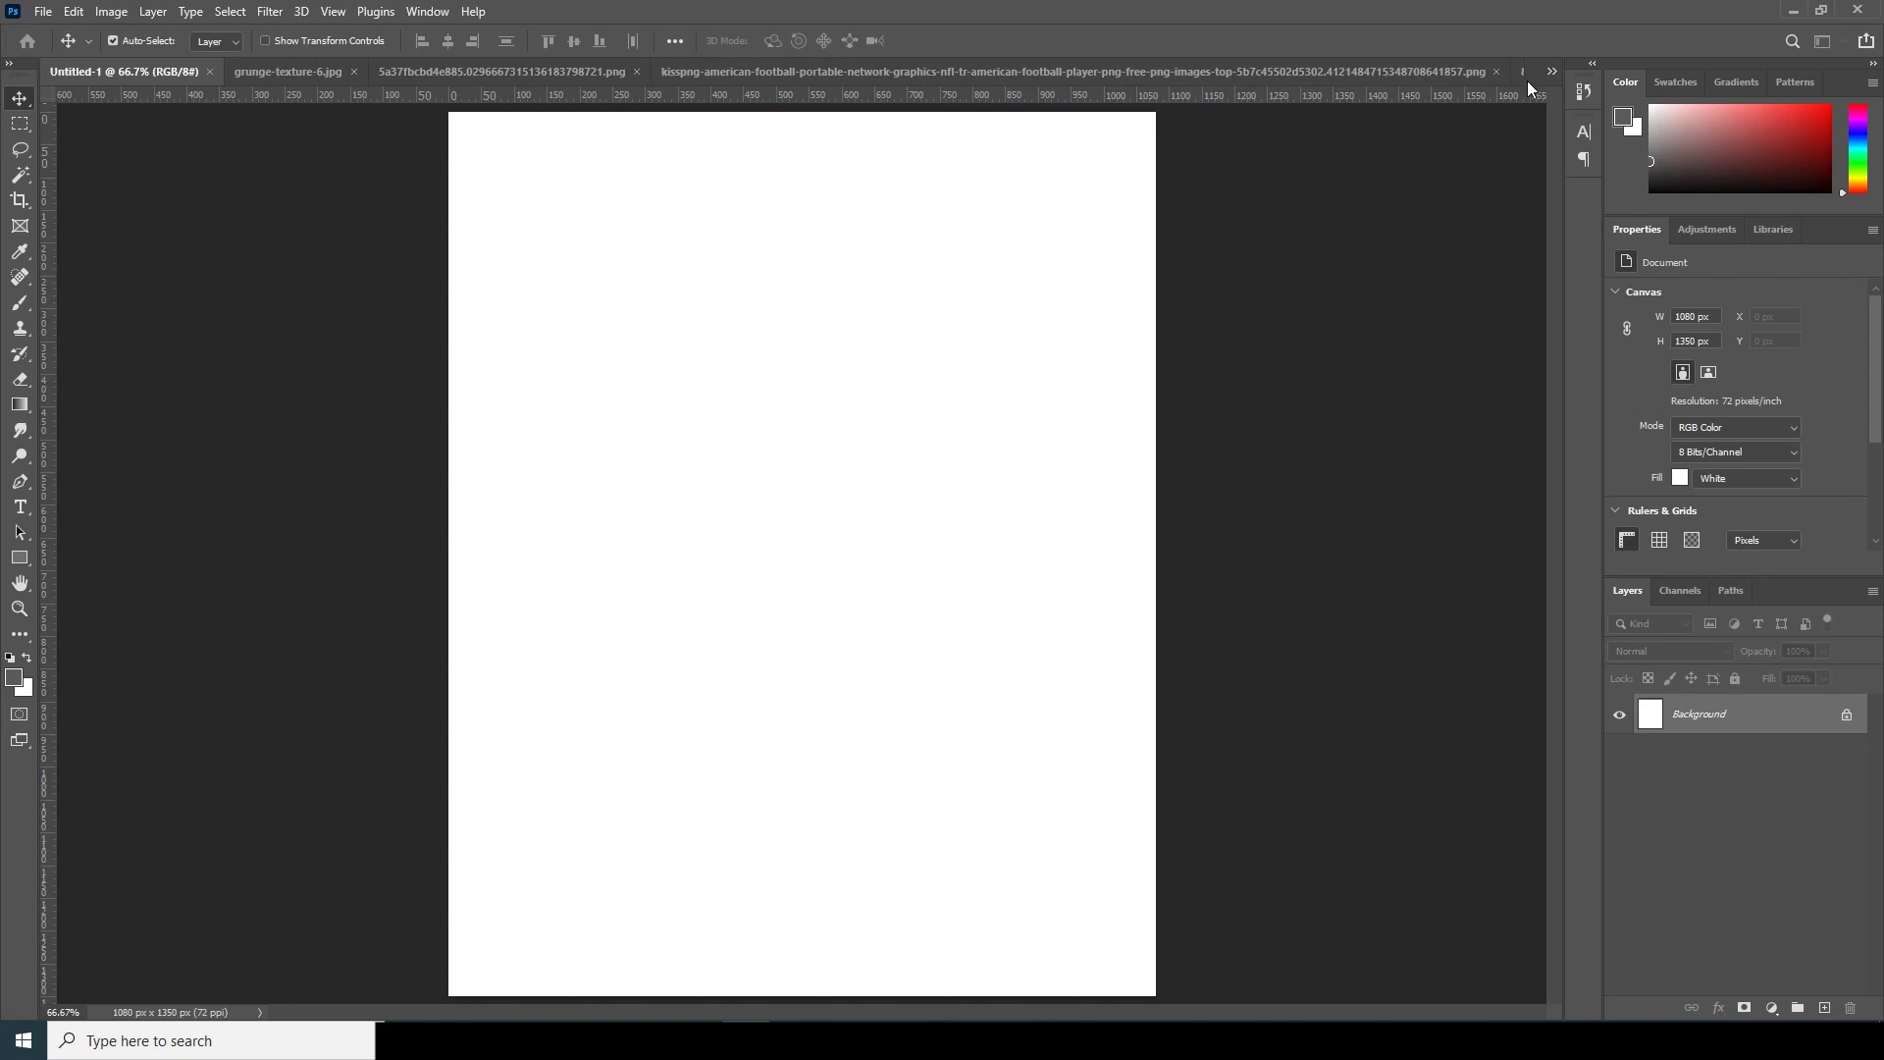
pyautogui.click(1551, 72)
pyautogui.click(774, 99)
pyautogui.click(295, 70)
pyautogui.click(510, 71)
pyautogui.click(982, 70)
# Show the desert road photo ryan-riggins-zwsf3CWzFH0-unsplash.jpg, leave its background layer unconverted, and float it in its own window.
pyautogui.click(1551, 71)
pyautogui.click(824, 271)
pyautogui.moveTo(775, 402); pyautogui.dragTo(751, 361)
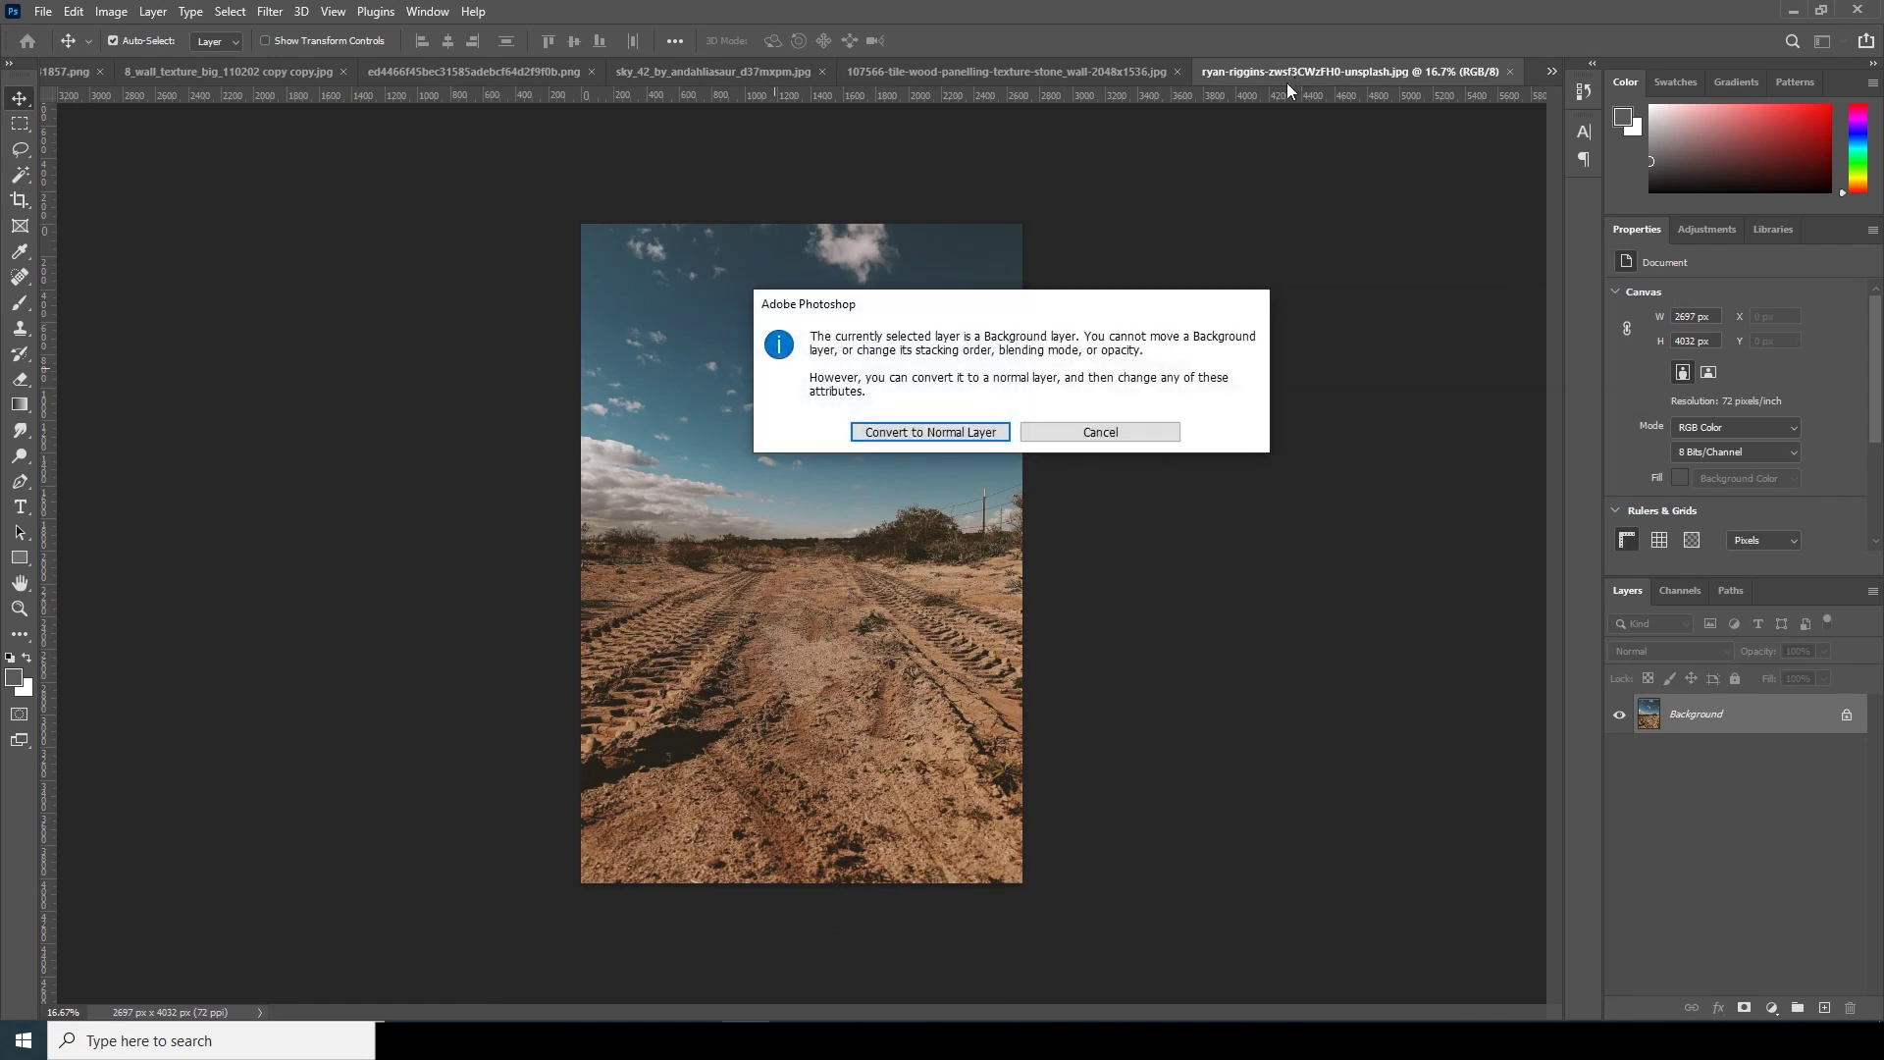
pyautogui.click(1109, 435)
pyautogui.moveTo(1416, 65); pyautogui.dragTo(1291, 458)
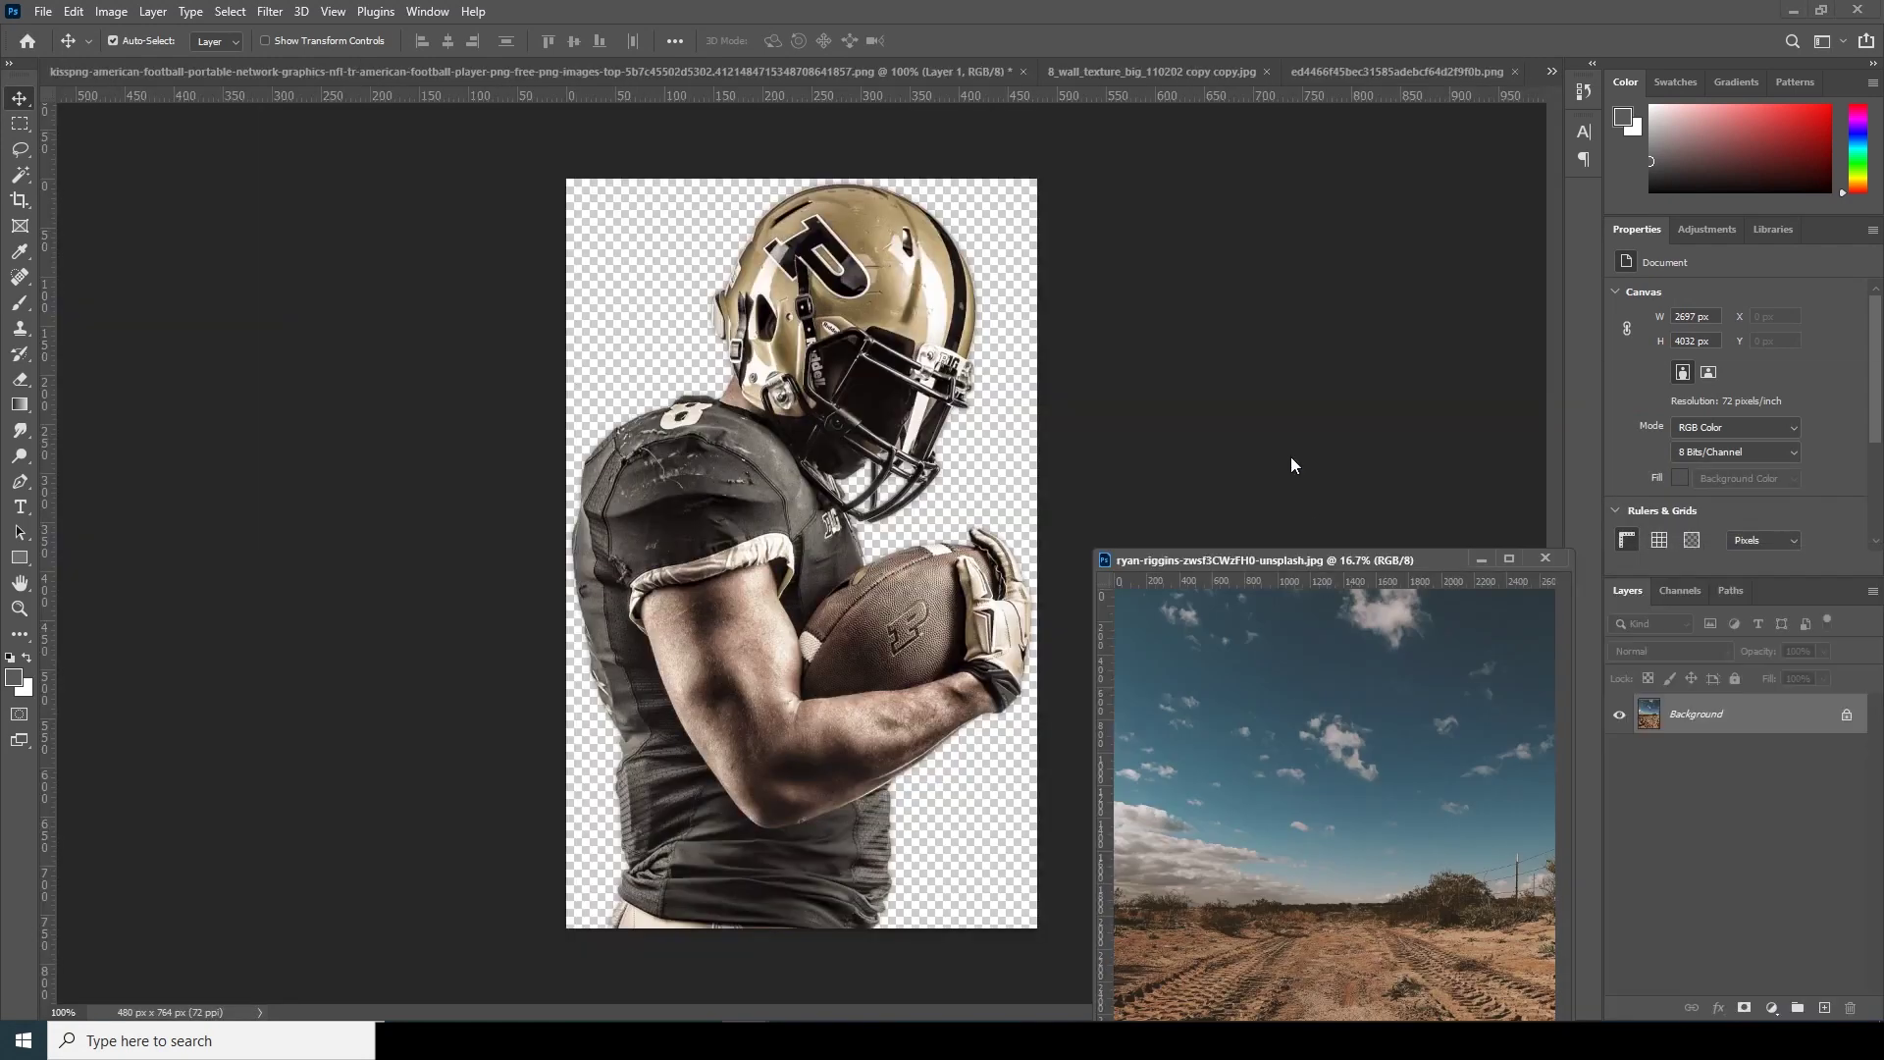
# Copy the desert road photo onto the blank Untitled-1 canvas and close the source photo.
pyautogui.click(1553, 81)
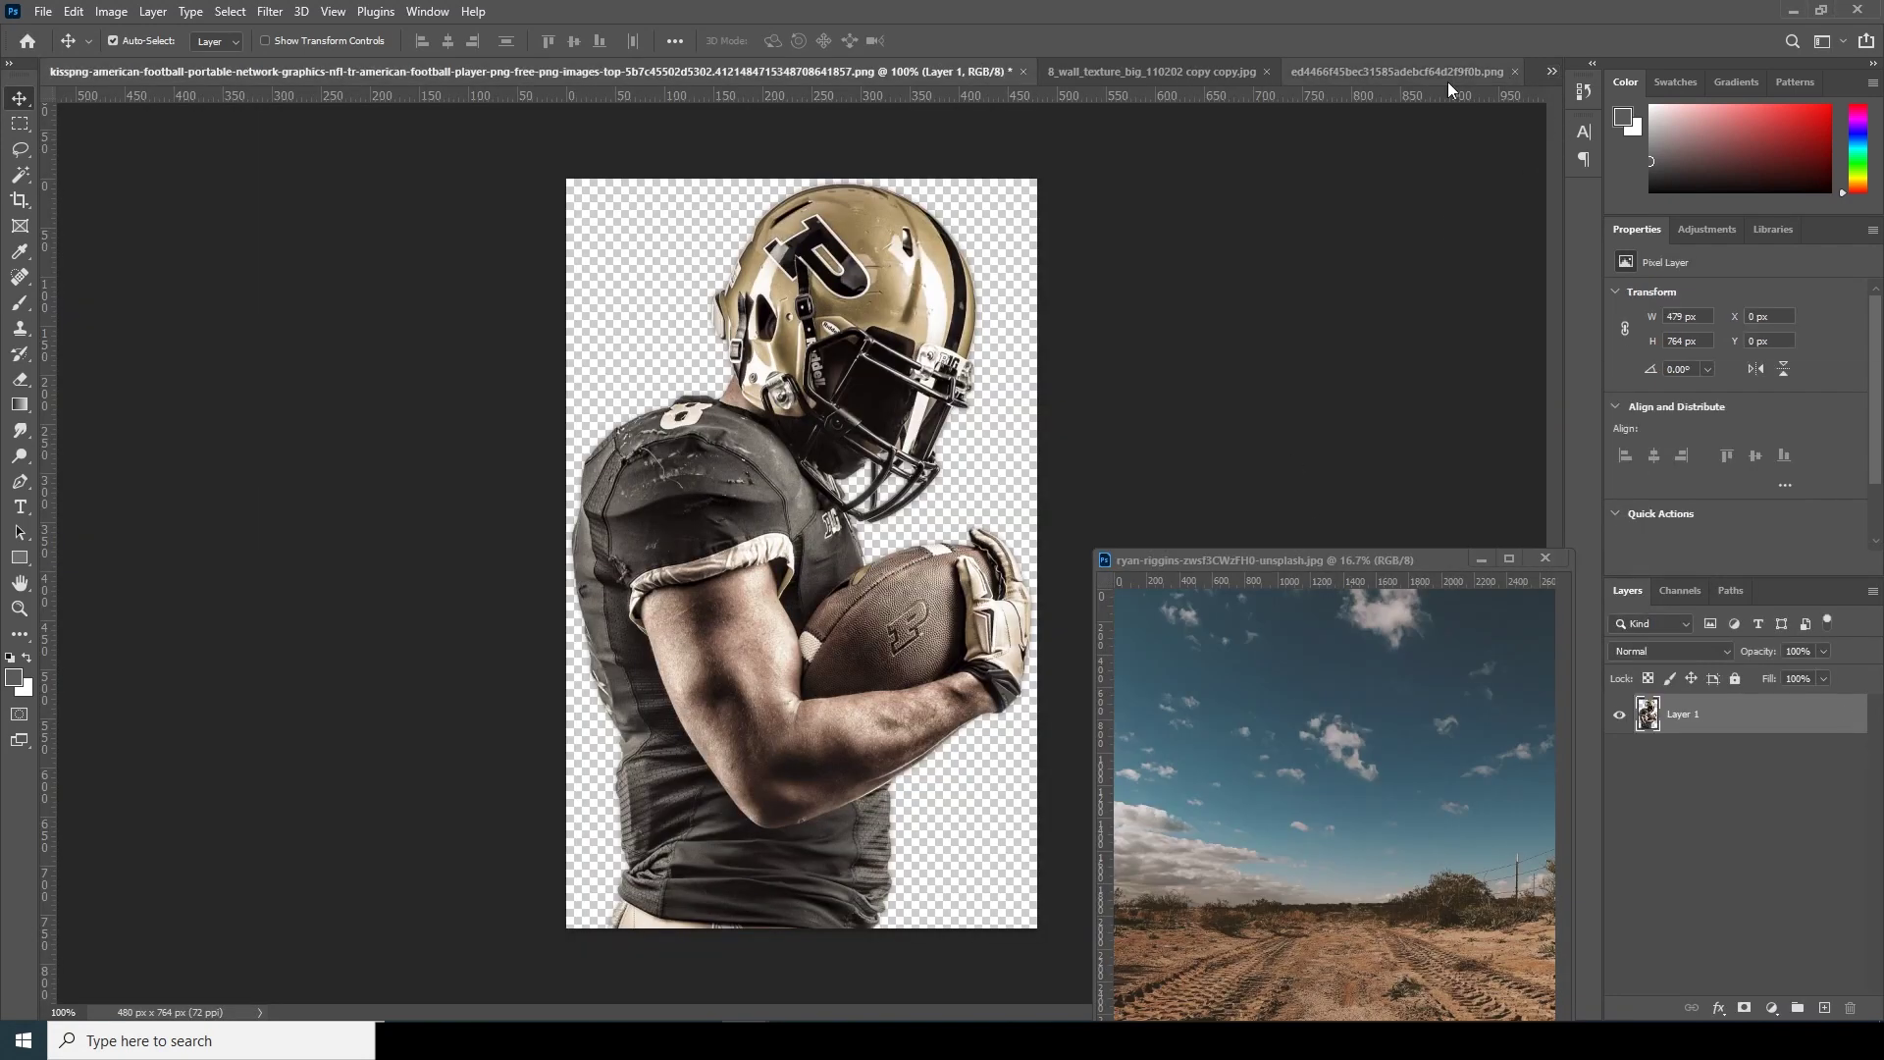
pyautogui.click(1553, 72)
pyautogui.click(799, 96)
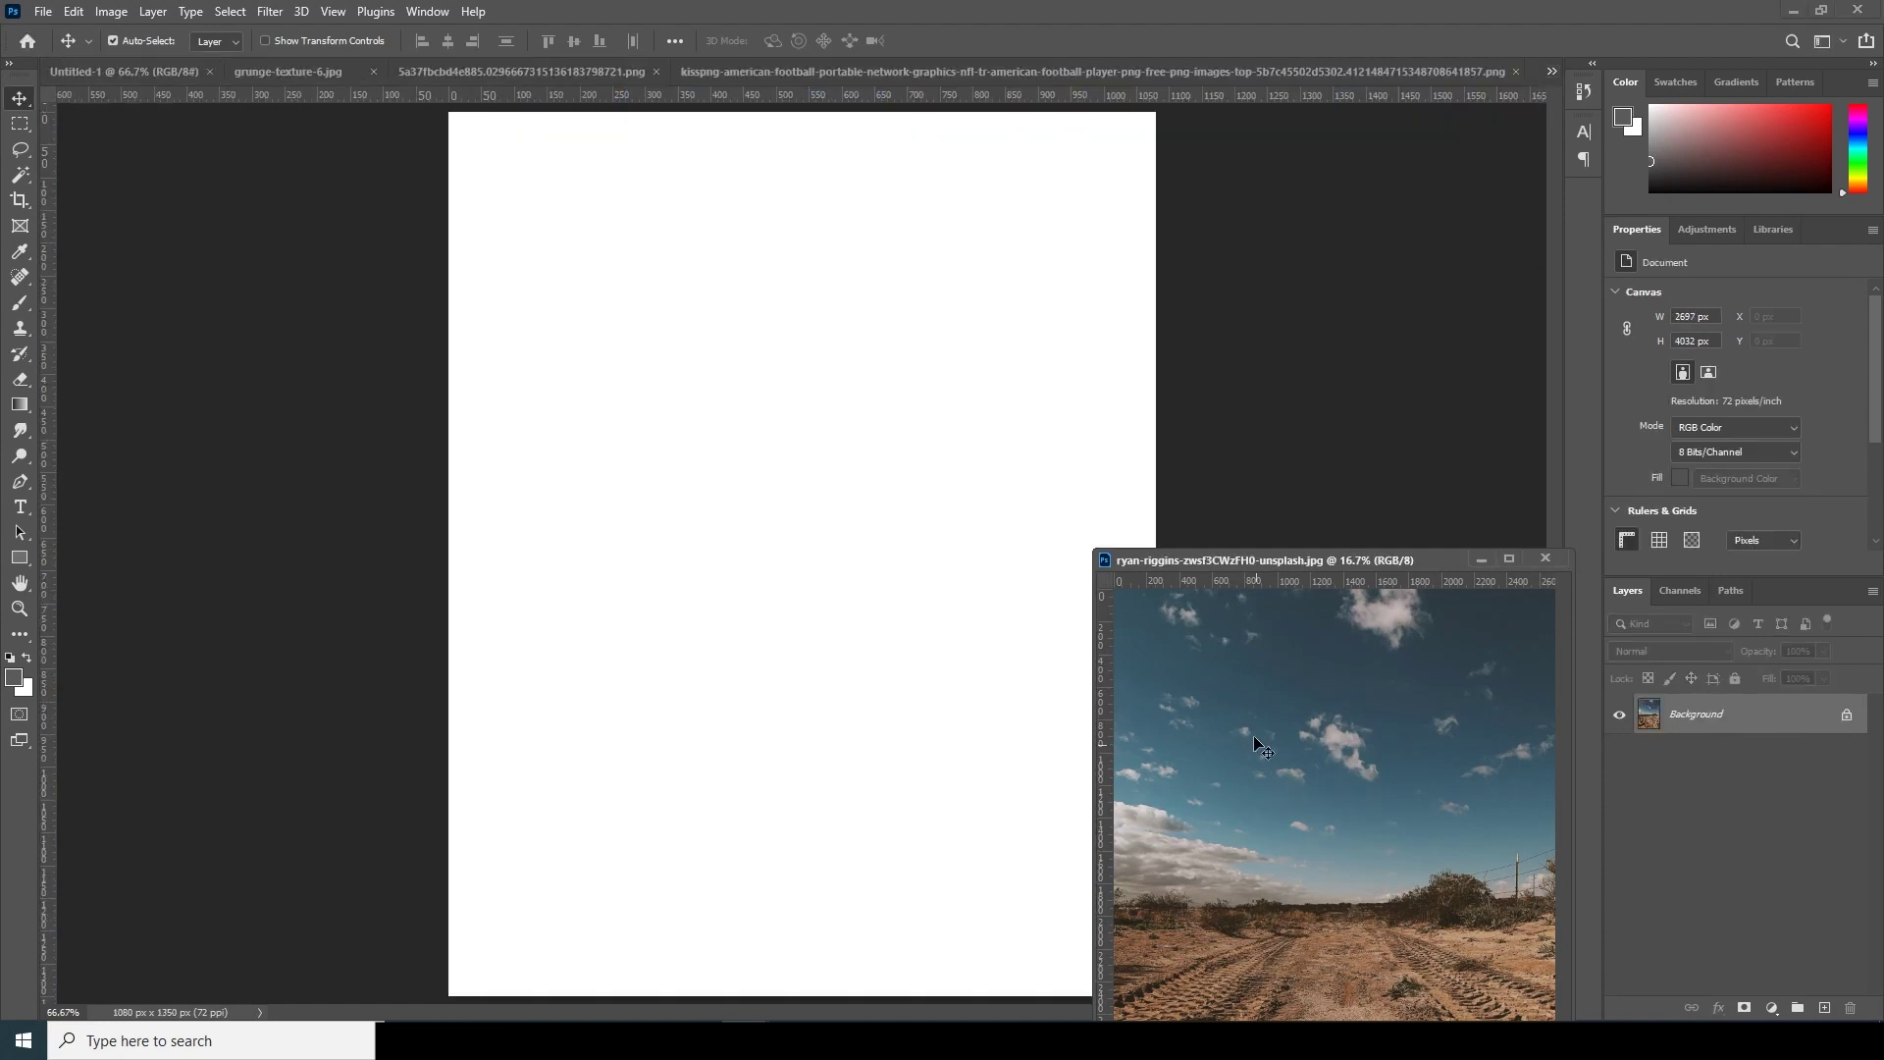
pyautogui.moveTo(751, 440); pyautogui.dragTo(721, 383)
pyautogui.moveTo(1409, 559); pyautogui.dragTo(903, 516)
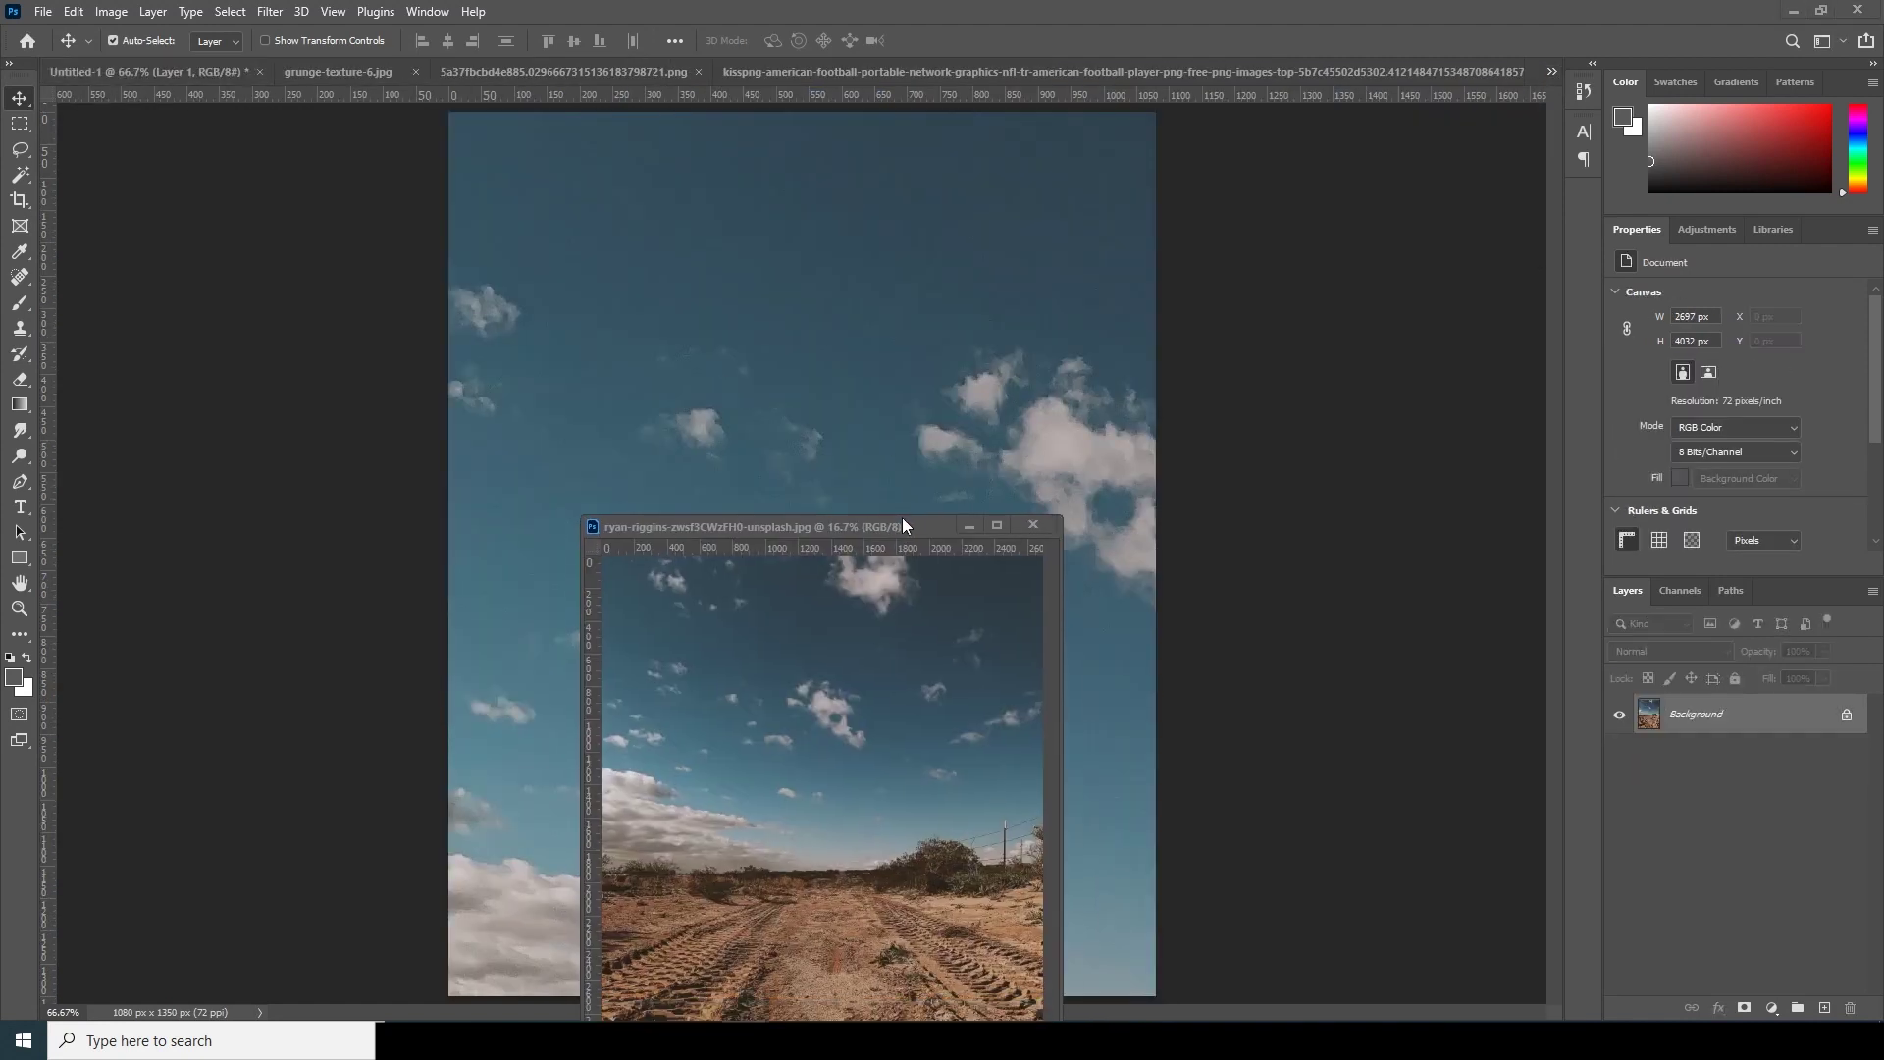
pyautogui.click(1036, 524)
# Convert the desert photo layer in Untitled-1 to a smart object.
pyautogui.rightClick(1714, 726)
pyautogui.click(1721, 717)
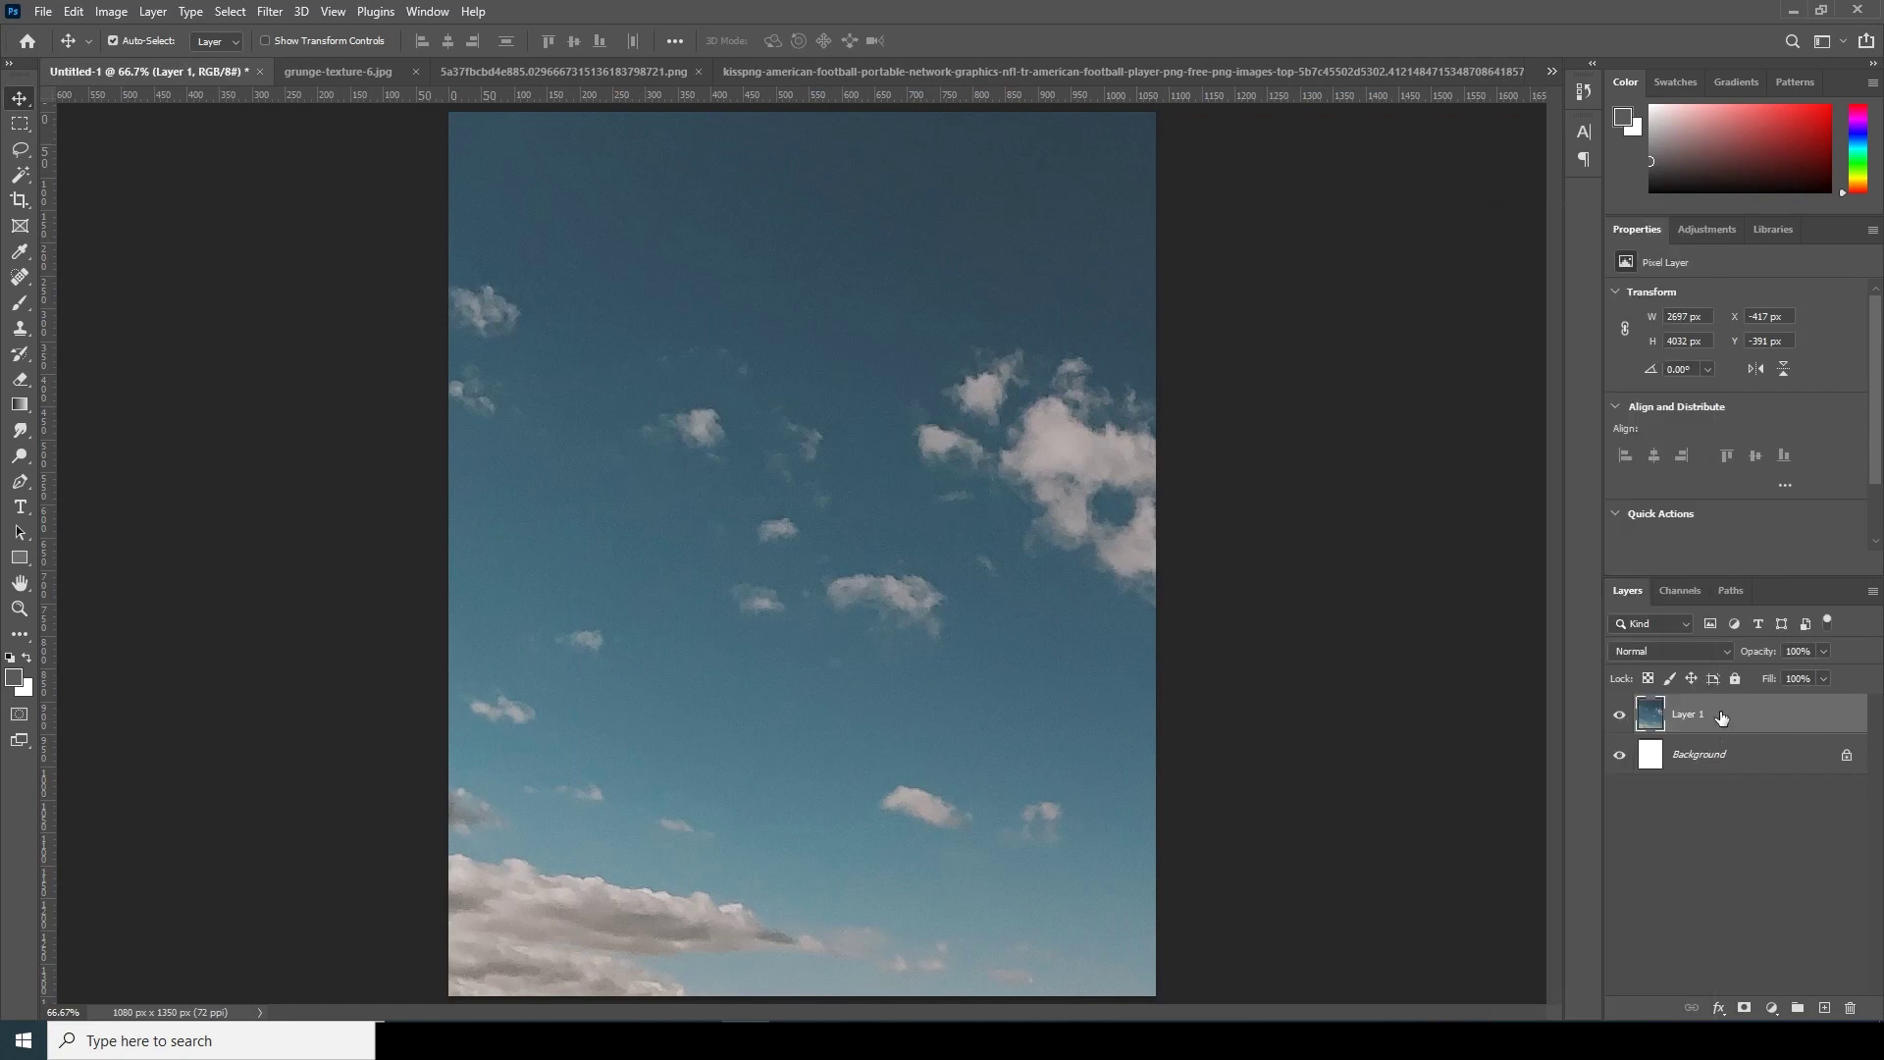
pyautogui.rightClick(1720, 717)
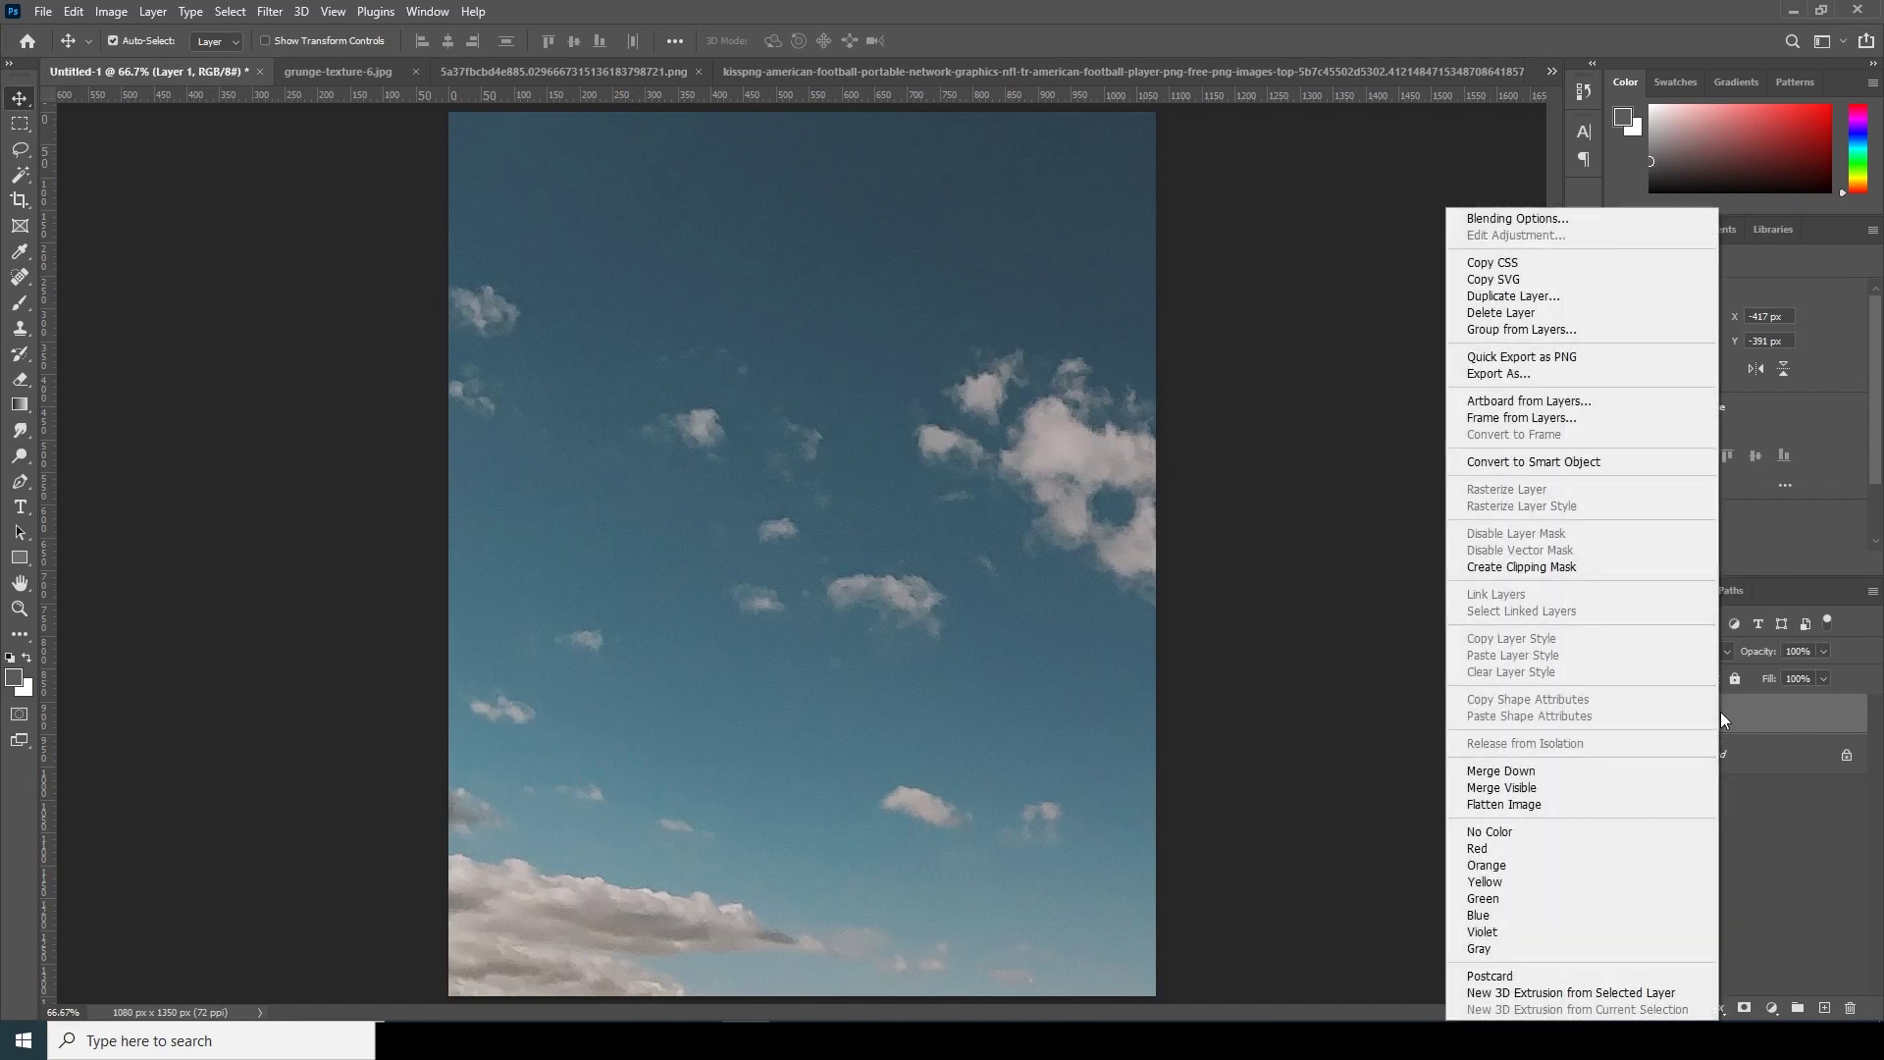
pyautogui.click(1543, 476)
# Scale the desert photo to about 45.9%, position it to cover the canvas with road and sky showing, and rename its layer bg.
pyautogui.hotkey('ctrl', '-')
pyautogui.hotkey('ctrl', '-')
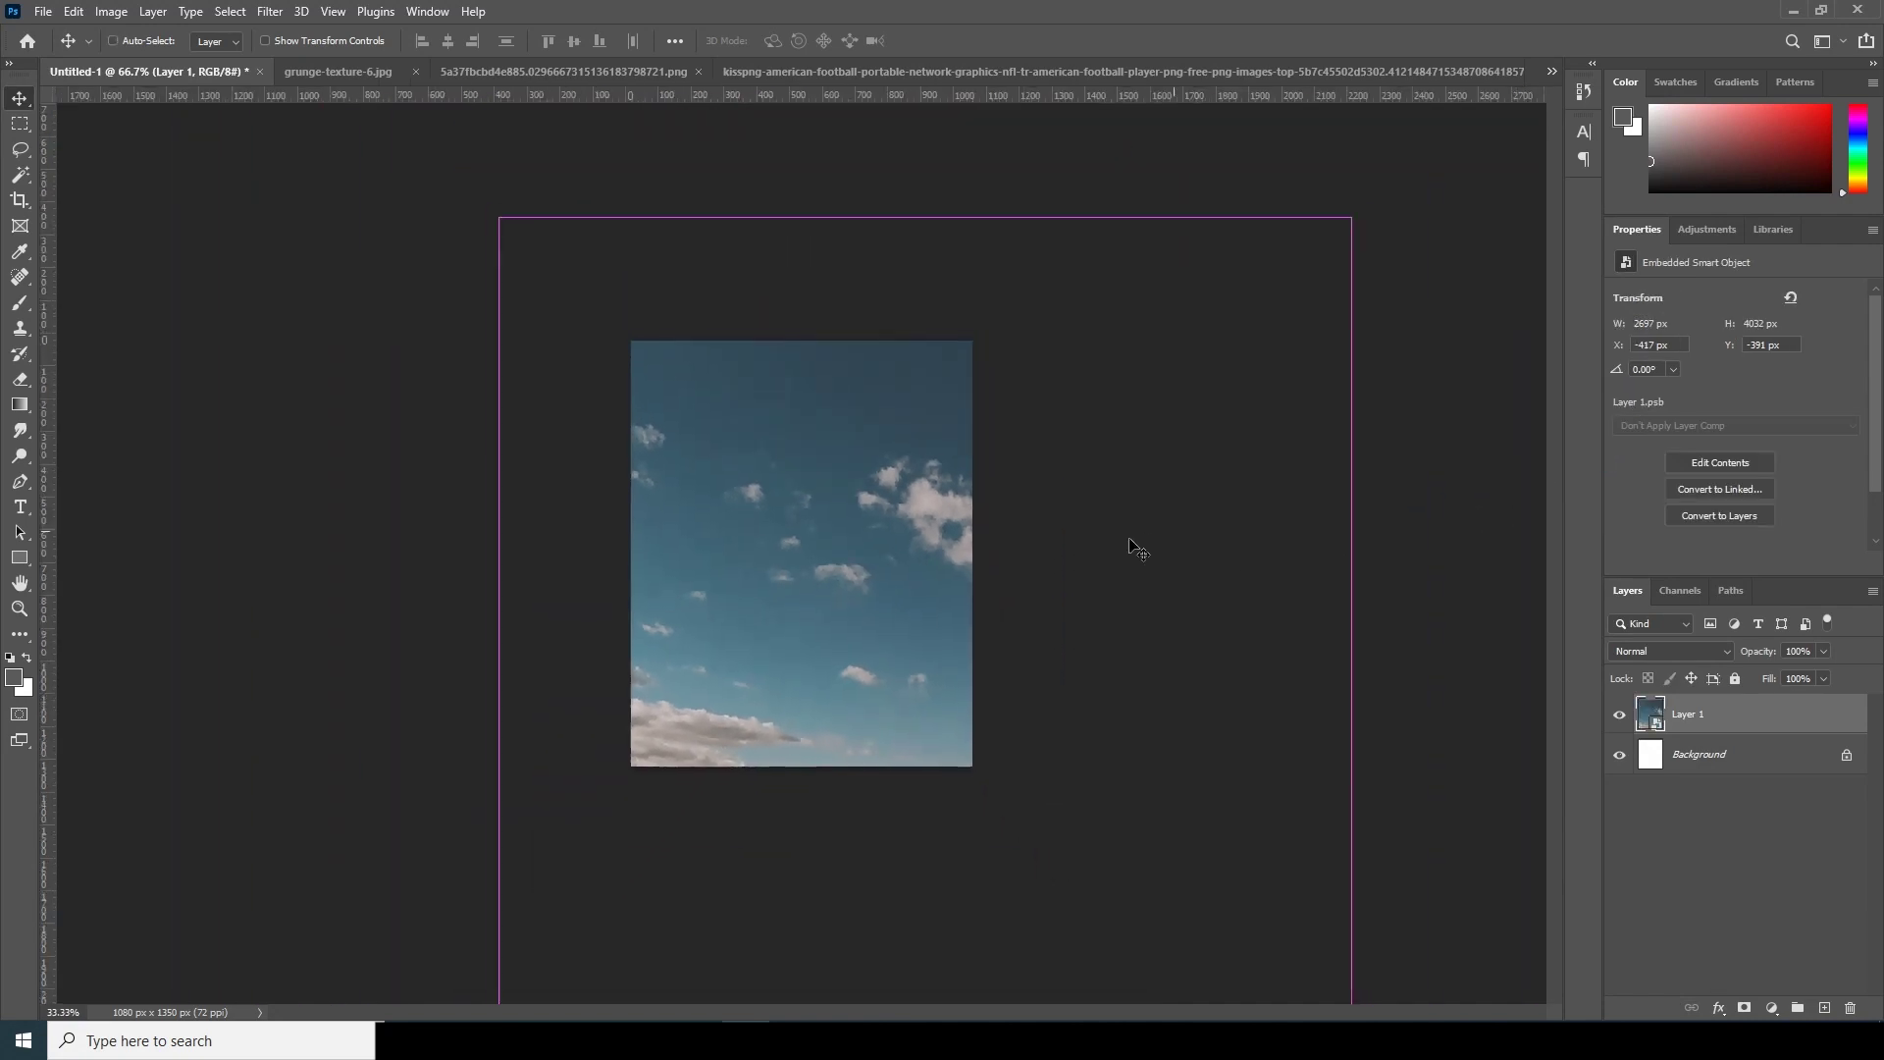
pyautogui.hotkey('ctrl', '-')
pyautogui.hotkey('ctrl', 't')
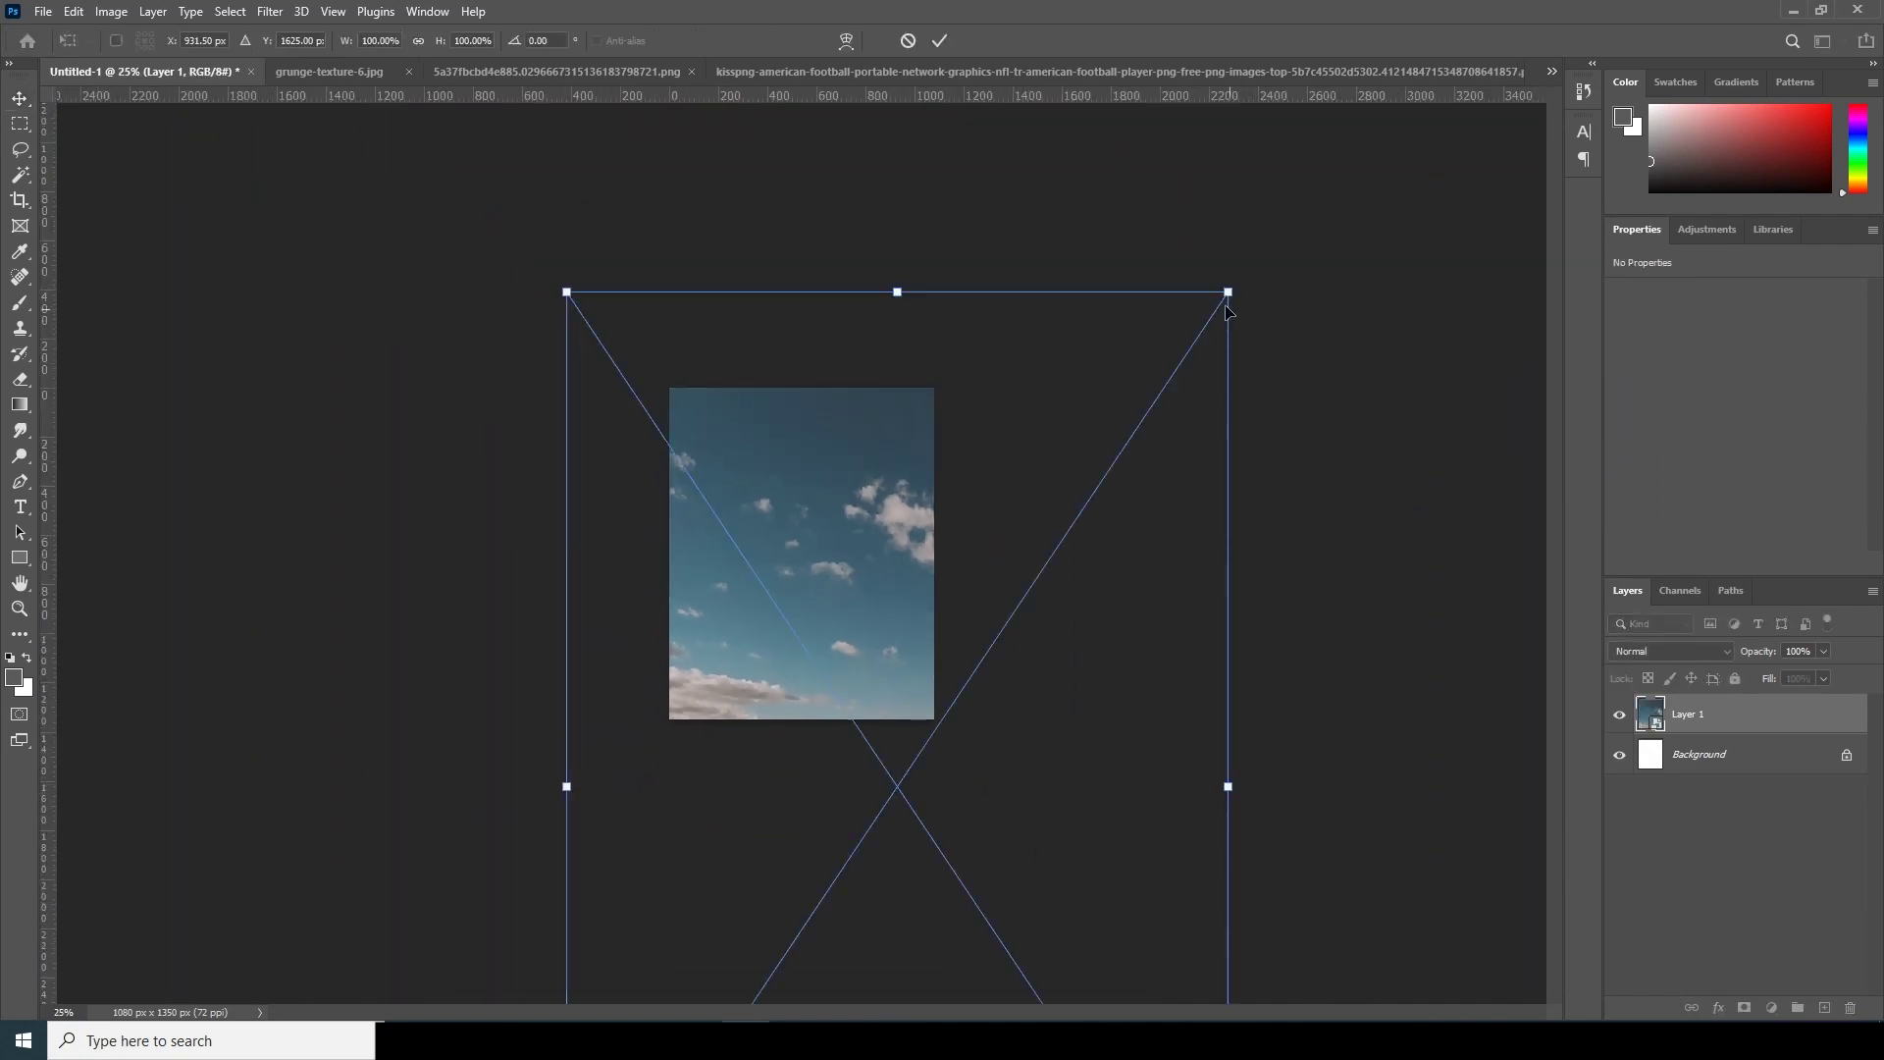
pyautogui.moveTo(1227, 291); pyautogui.dragTo(872, 423)
pyautogui.moveTo(984, 257); pyautogui.dragTo(920, 345)
pyautogui.moveTo(927, 536); pyautogui.dragTo(927, 579)
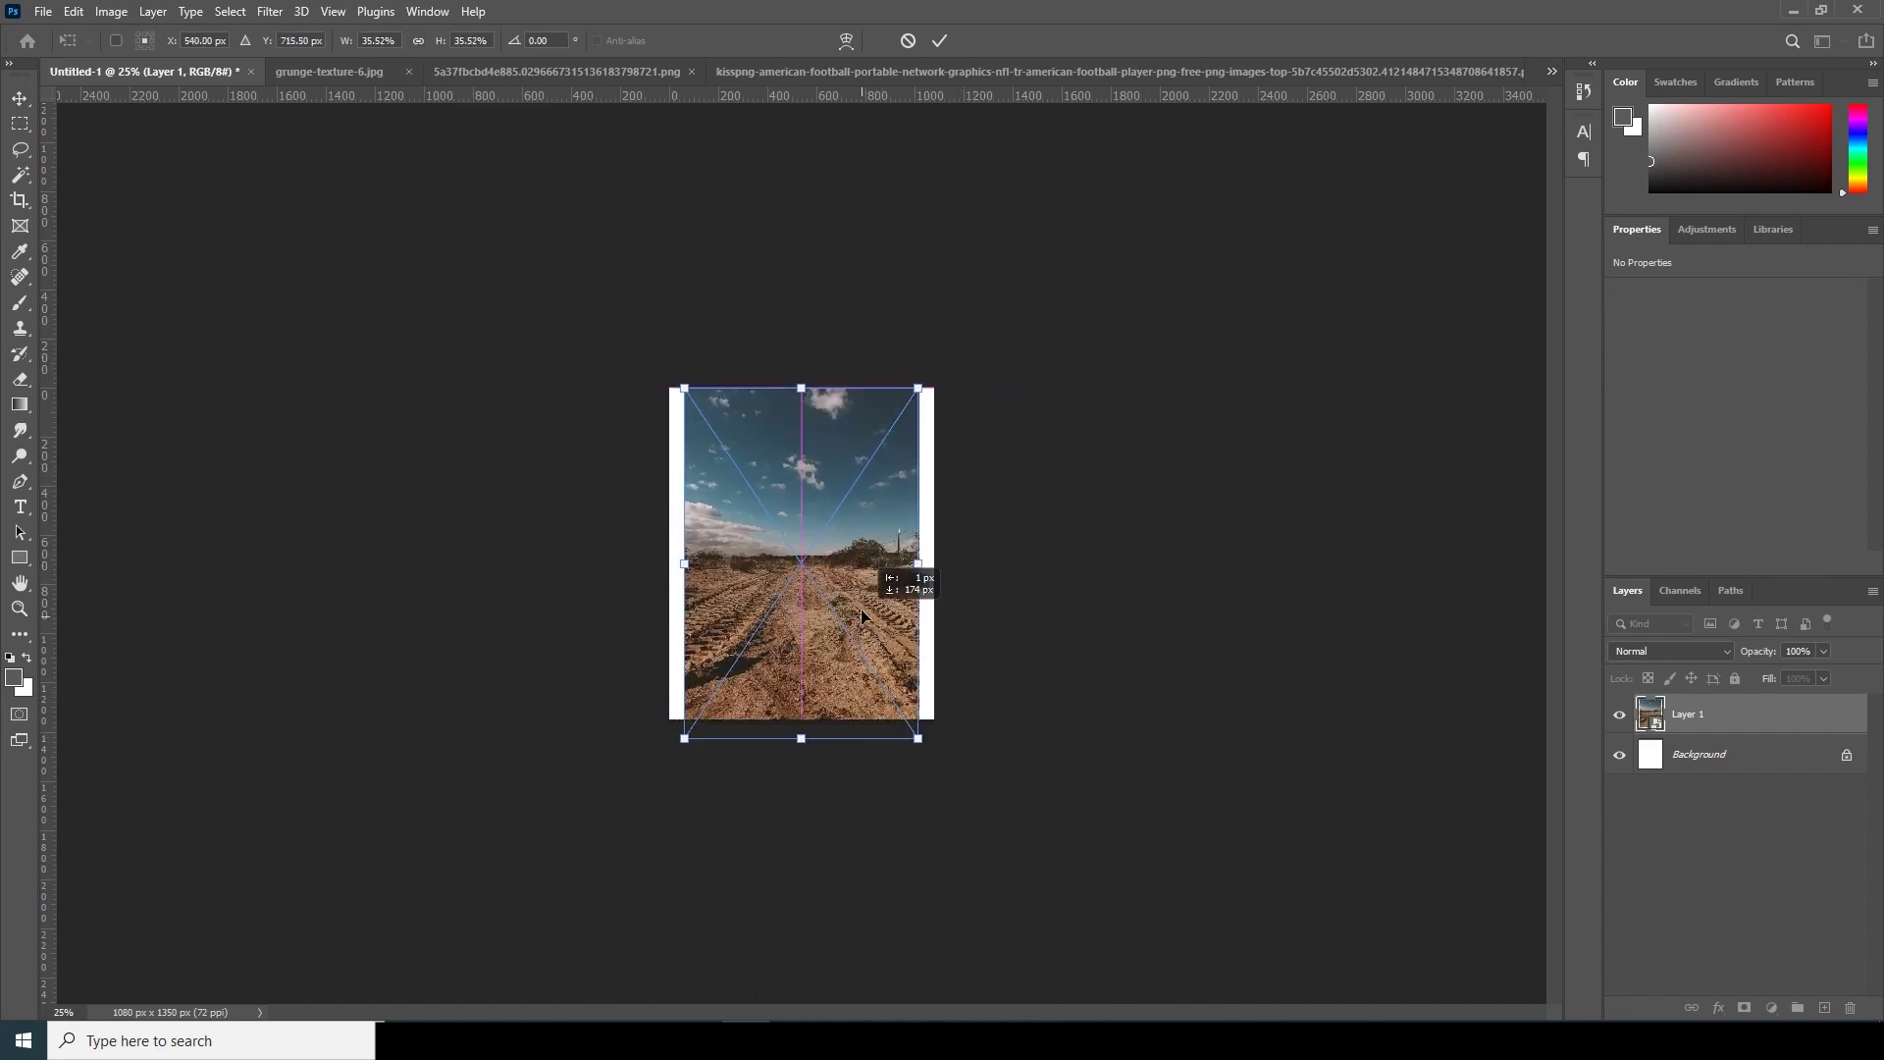
pyautogui.moveTo(922, 746); pyautogui.dragTo(958, 785)
pyautogui.moveTo(883, 646)
pyautogui.mouseDown()
pyautogui.moveTo(866, 659)
pyautogui.moveTo(882, 664)
pyautogui.mouseUp()
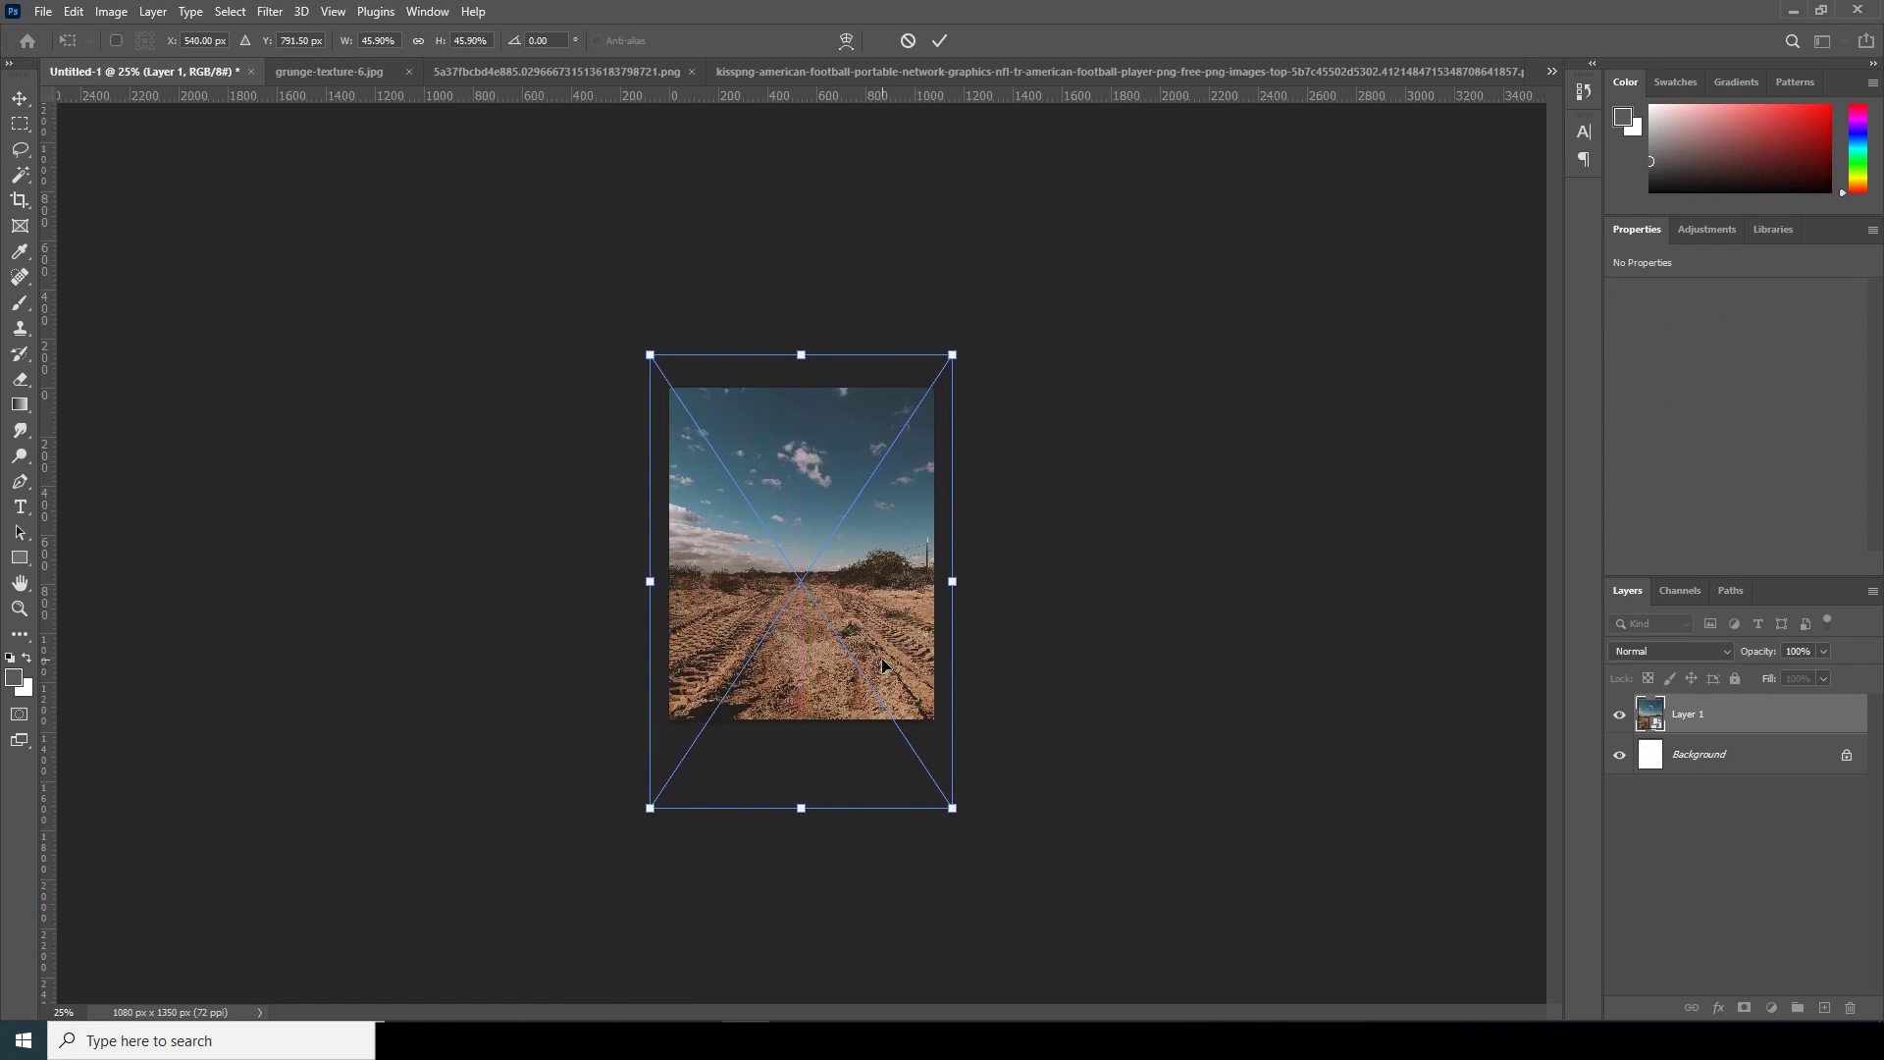
pyautogui.press('Return')
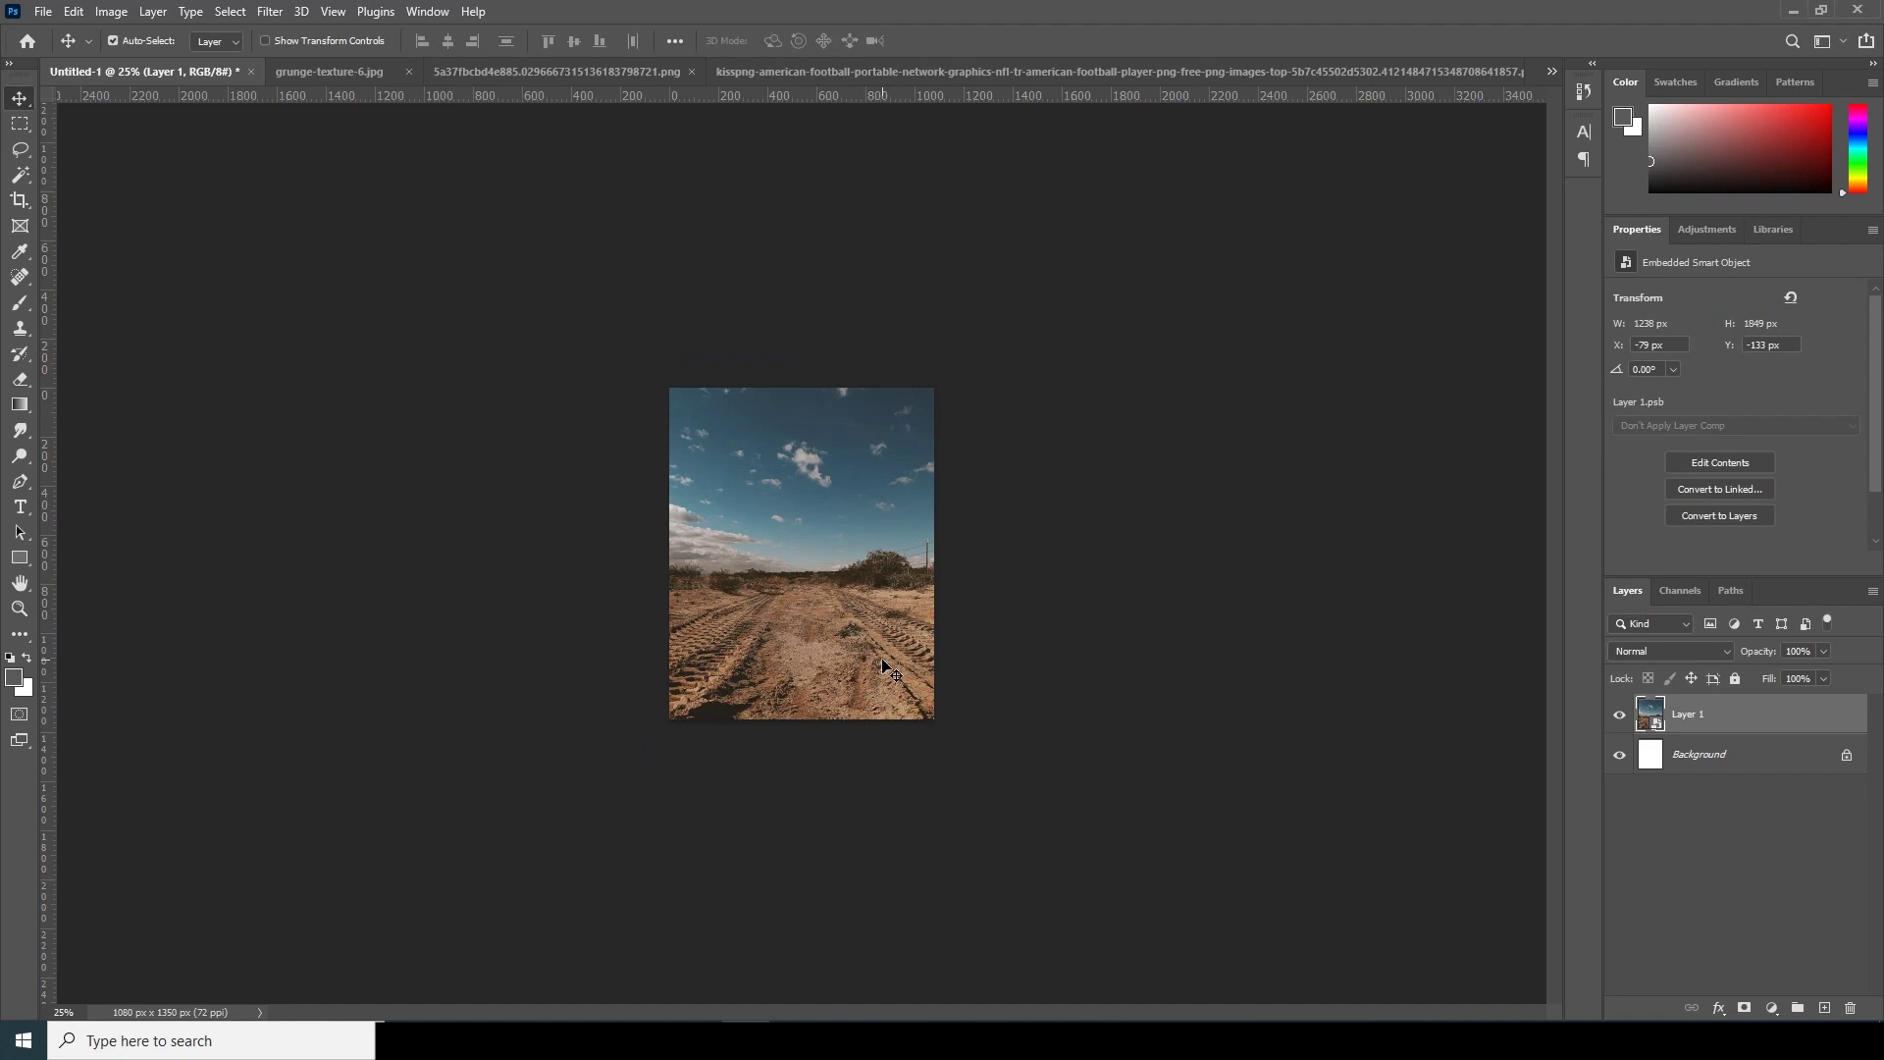
pyautogui.doubleClick(1689, 717)
pyautogui.click(1728, 820)
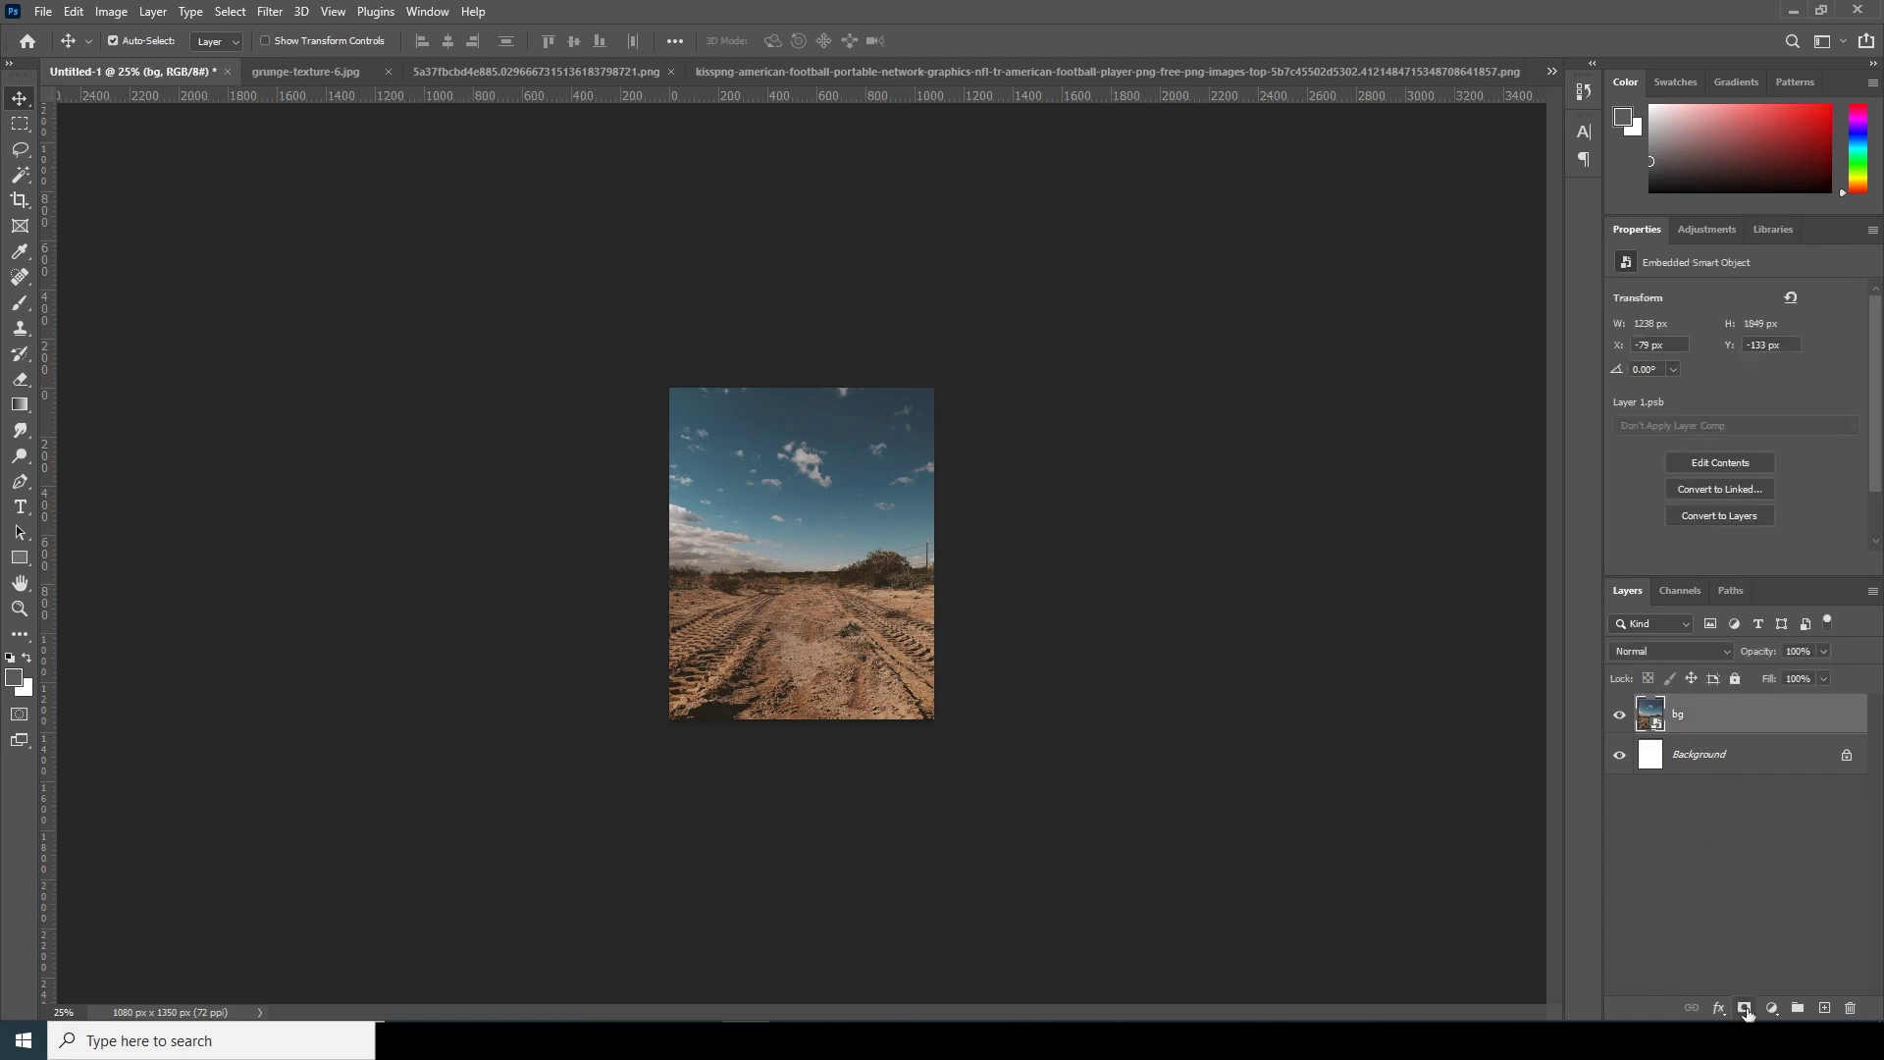
# Copy the number 27 player from ed4466f45bec31585adebcf64d2f9f0b.png into Untitled-1 over the road, and close the source image.
pyautogui.click(1550, 73)
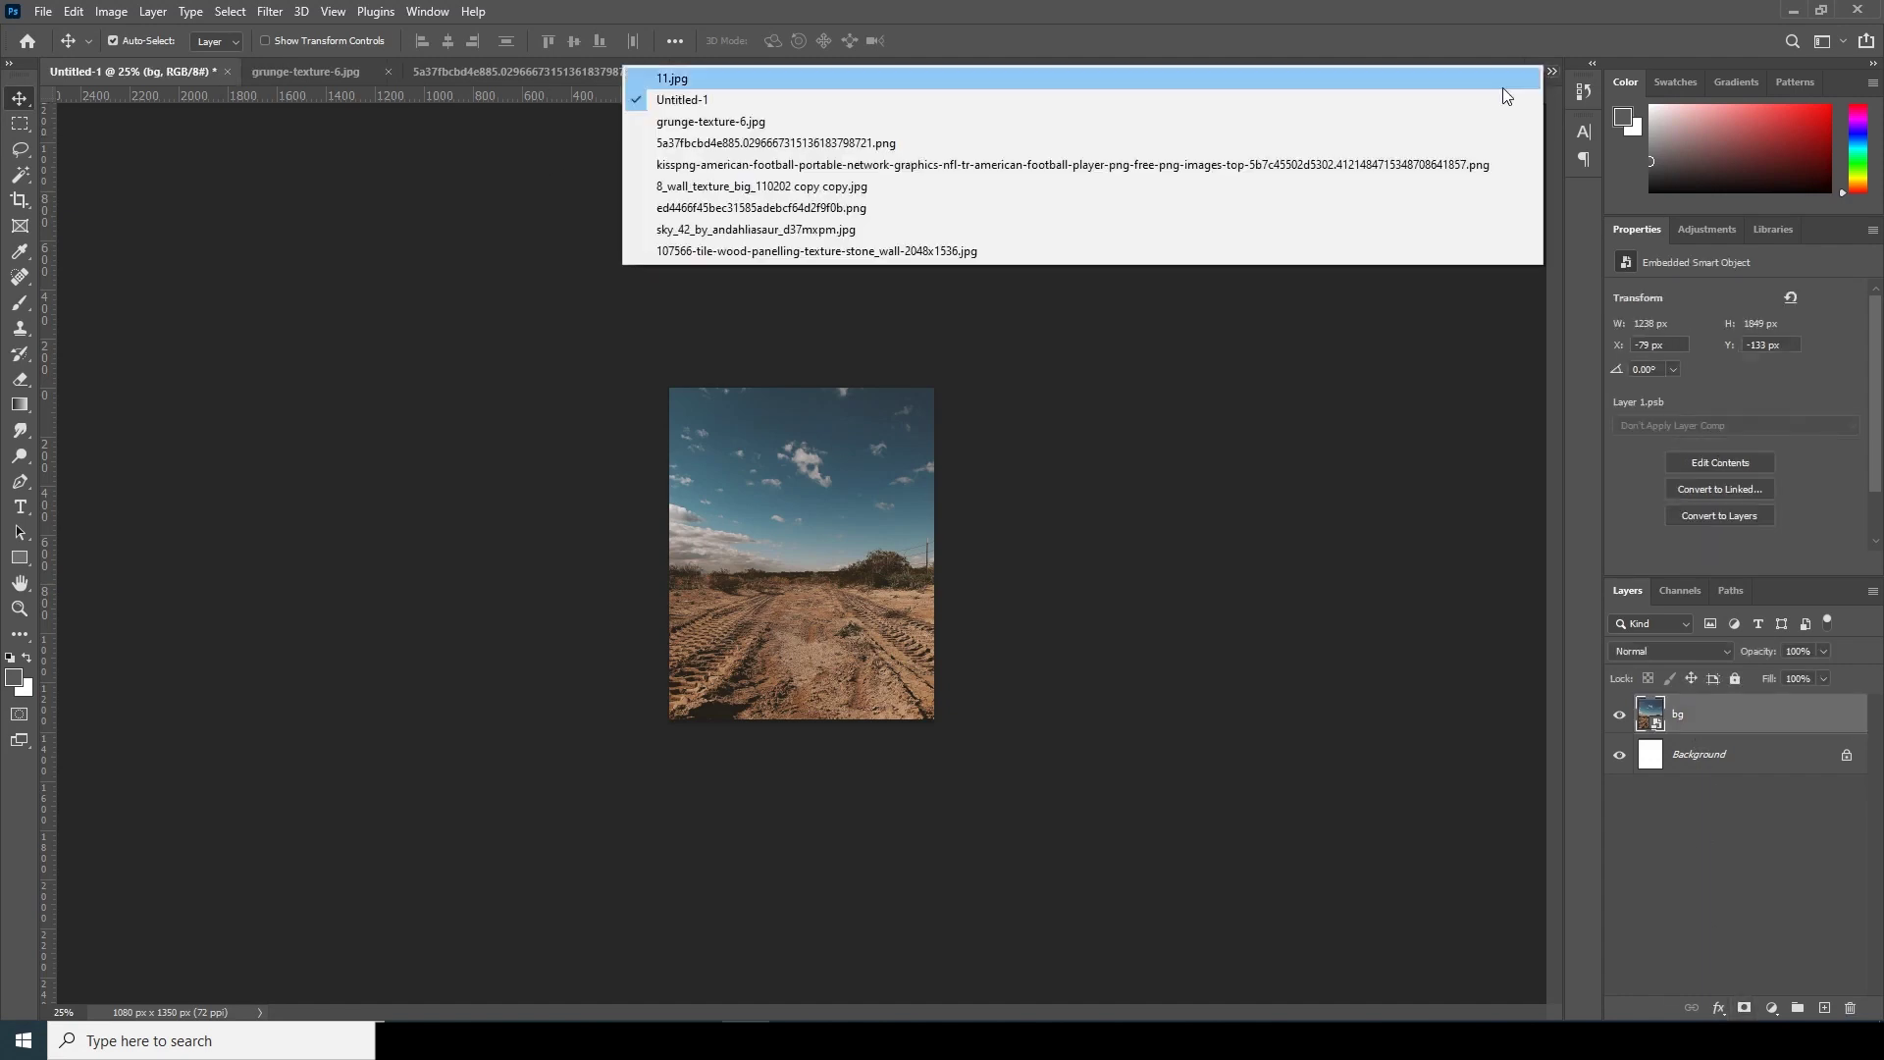
pyautogui.click(785, 166)
pyautogui.click(1549, 73)
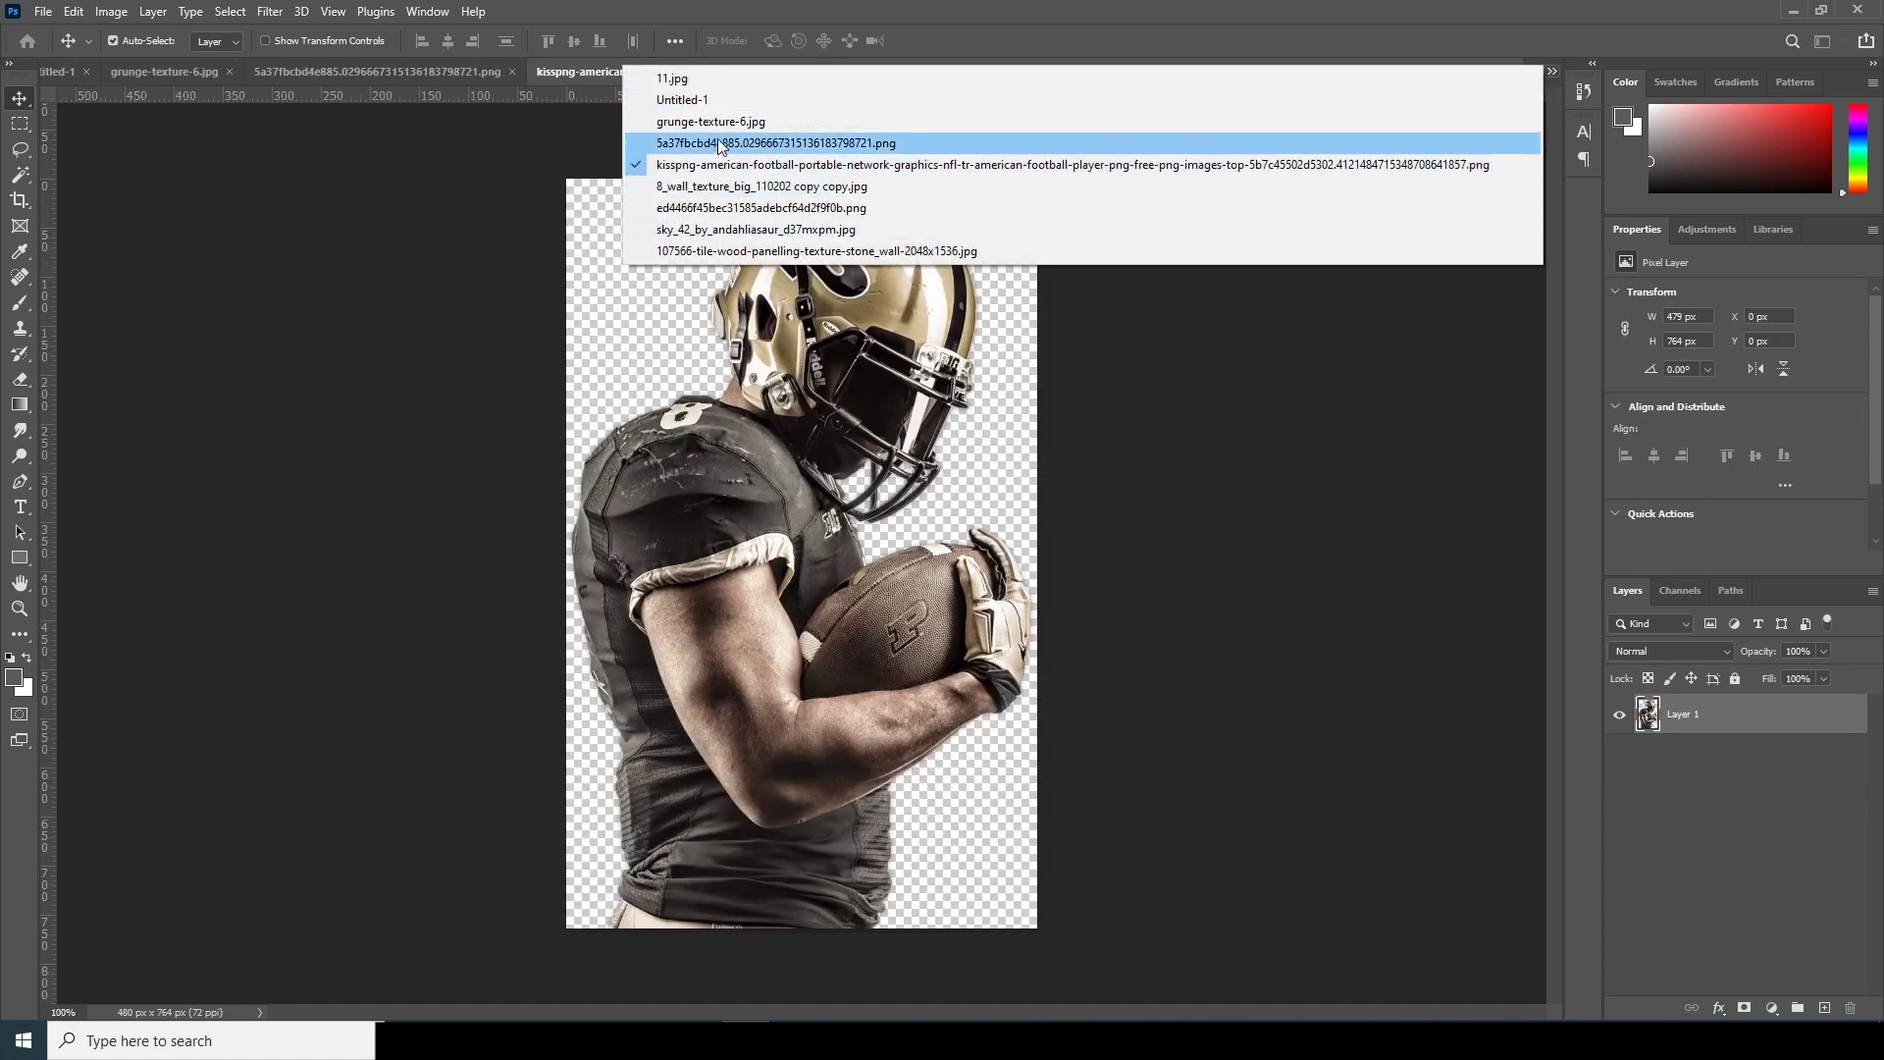
pyautogui.click(761, 207)
pyautogui.moveTo(1368, 73); pyautogui.dragTo(1237, 502)
pyautogui.click(147, 72)
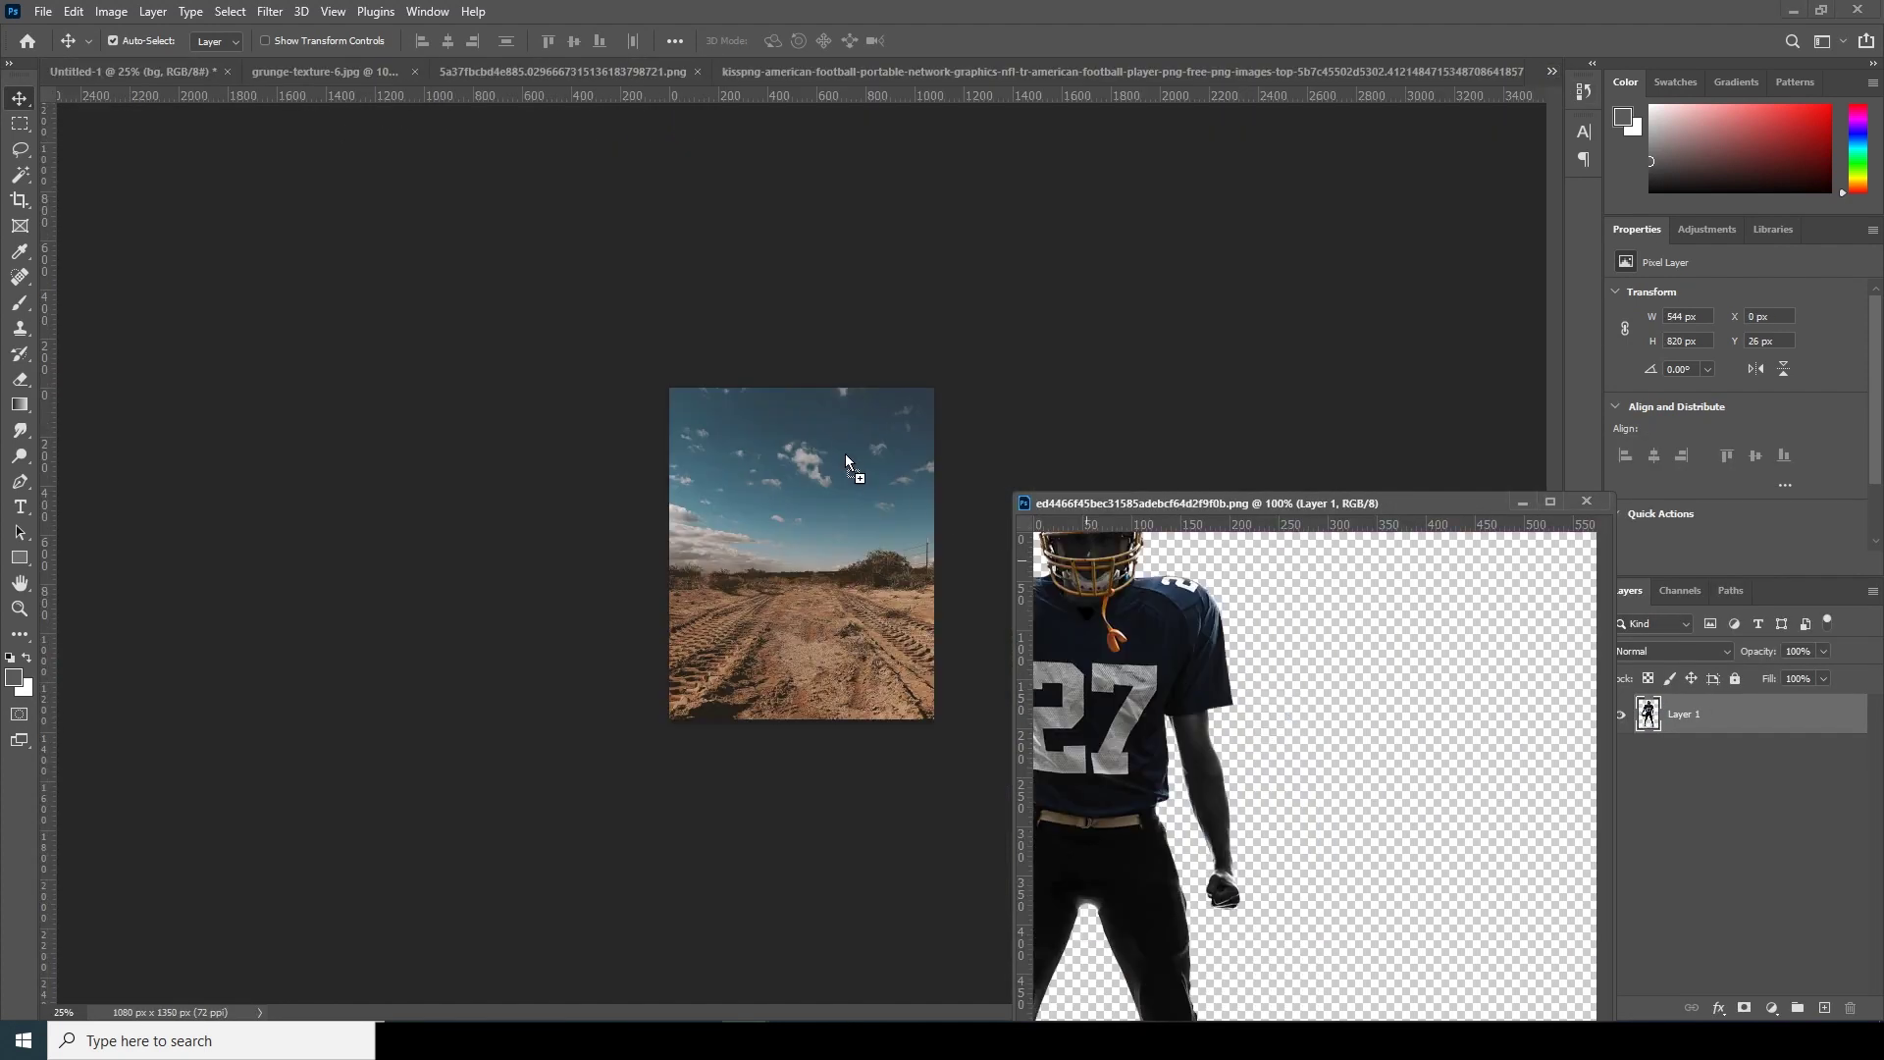
pyautogui.moveTo(845, 453); pyautogui.dragTo(829, 517)
pyautogui.click(1586, 502)
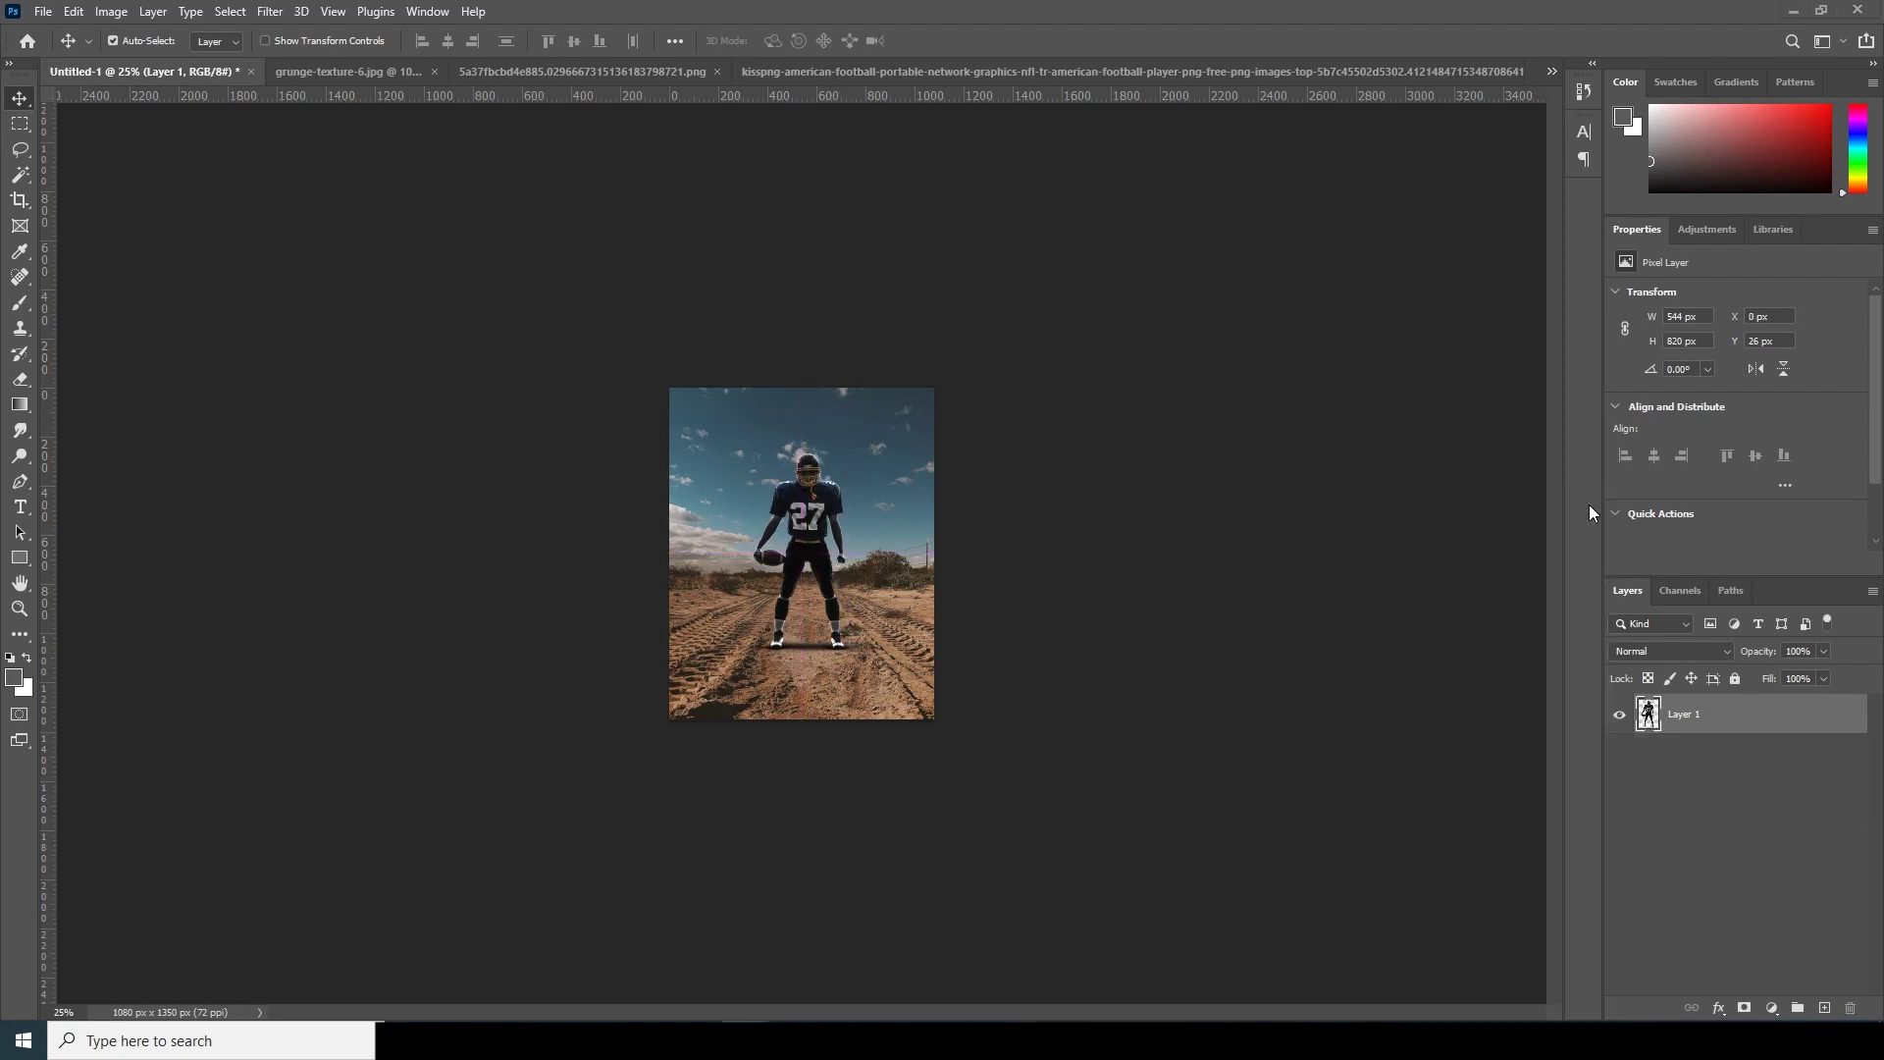
# Rename the player layer main image and convert it to a smart object.
pyautogui.hotkey('ctrl', '+')
pyautogui.hotkey('ctrl', '+')
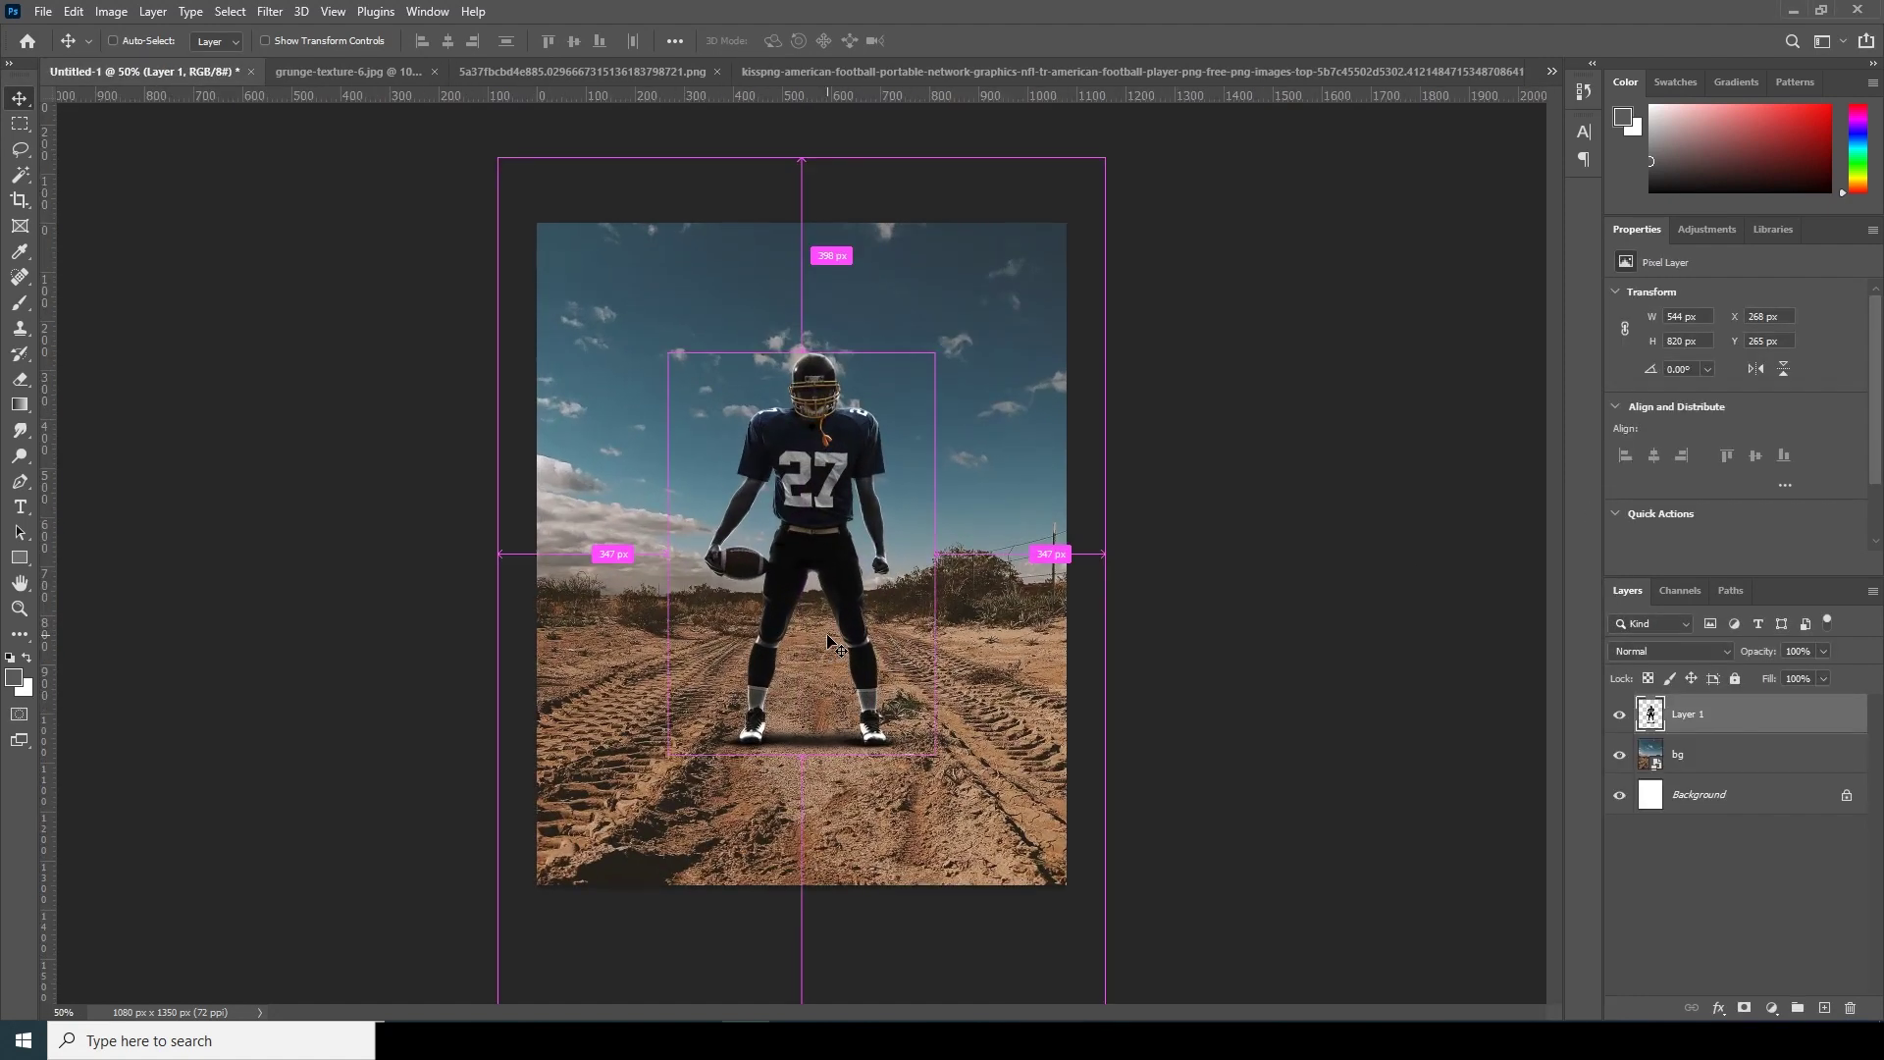
pyautogui.hotkey('ctrl', '+')
pyautogui.doubleClick(1703, 716)
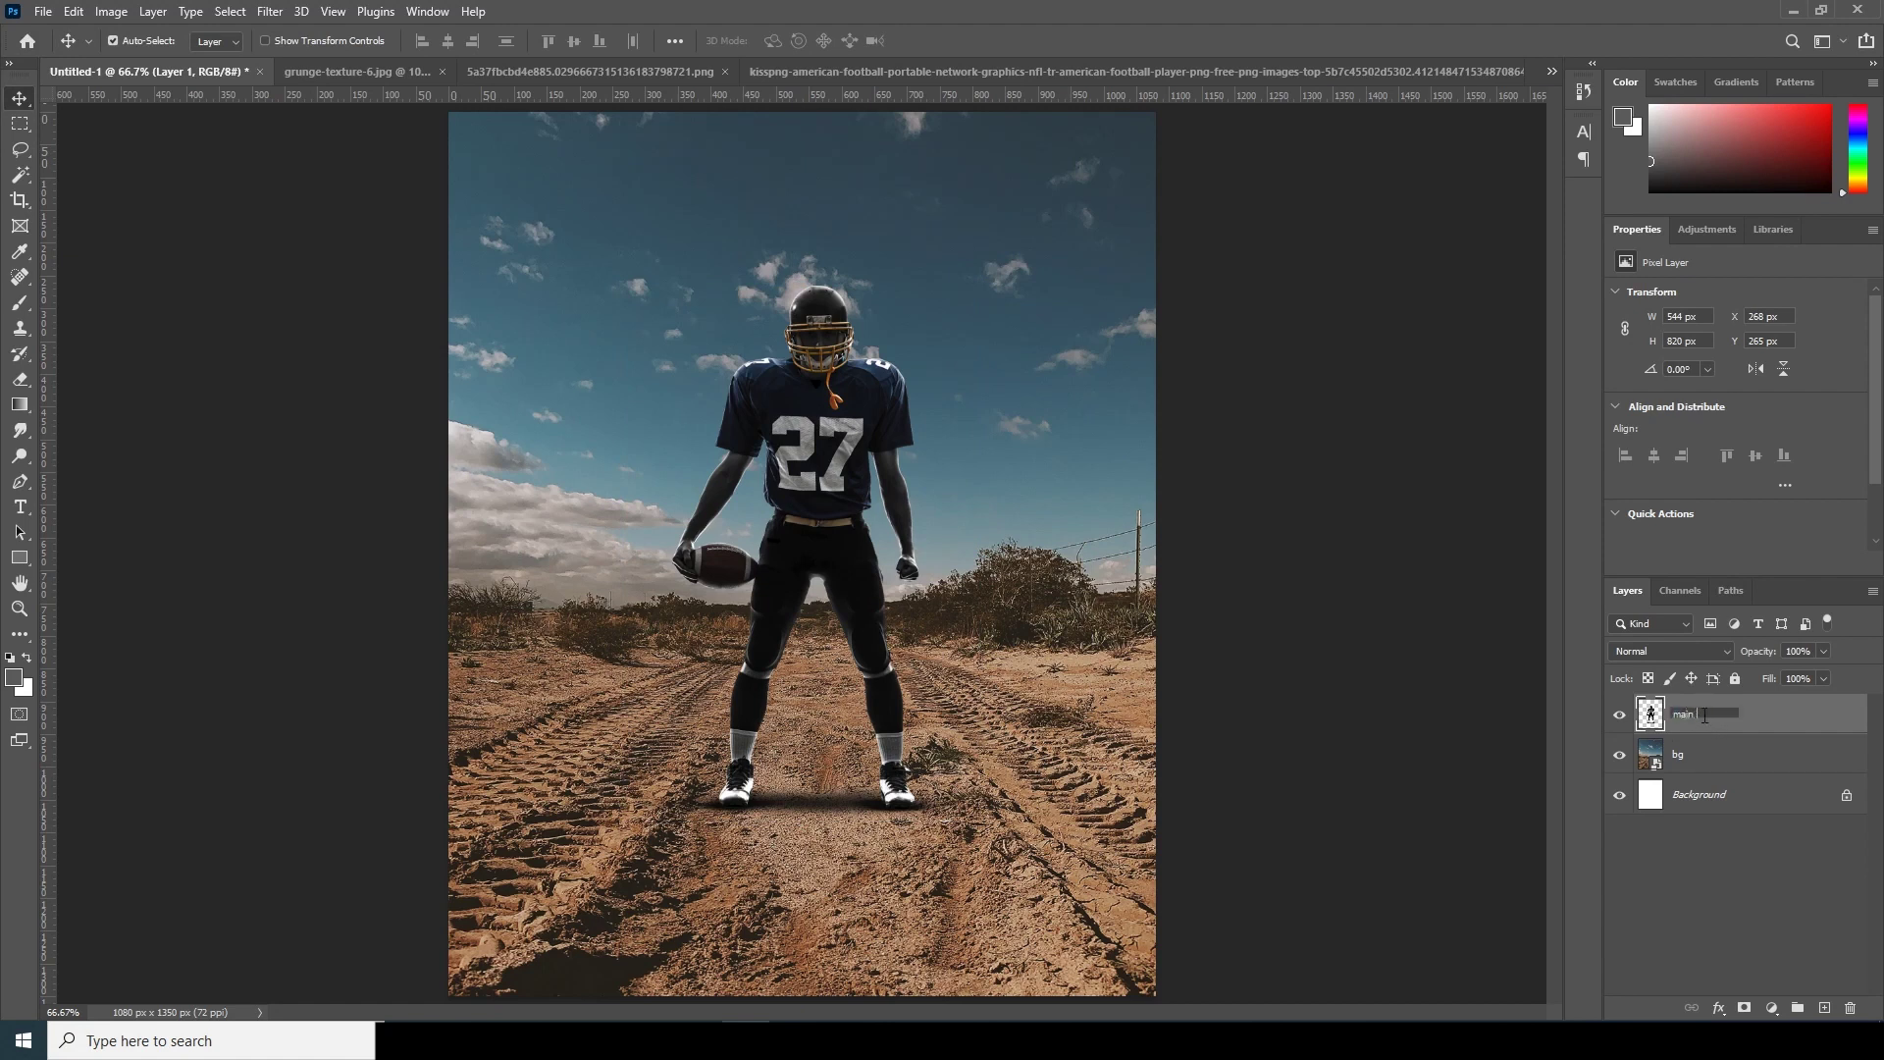
pyautogui.press('Return')
pyautogui.rightClick(1723, 712)
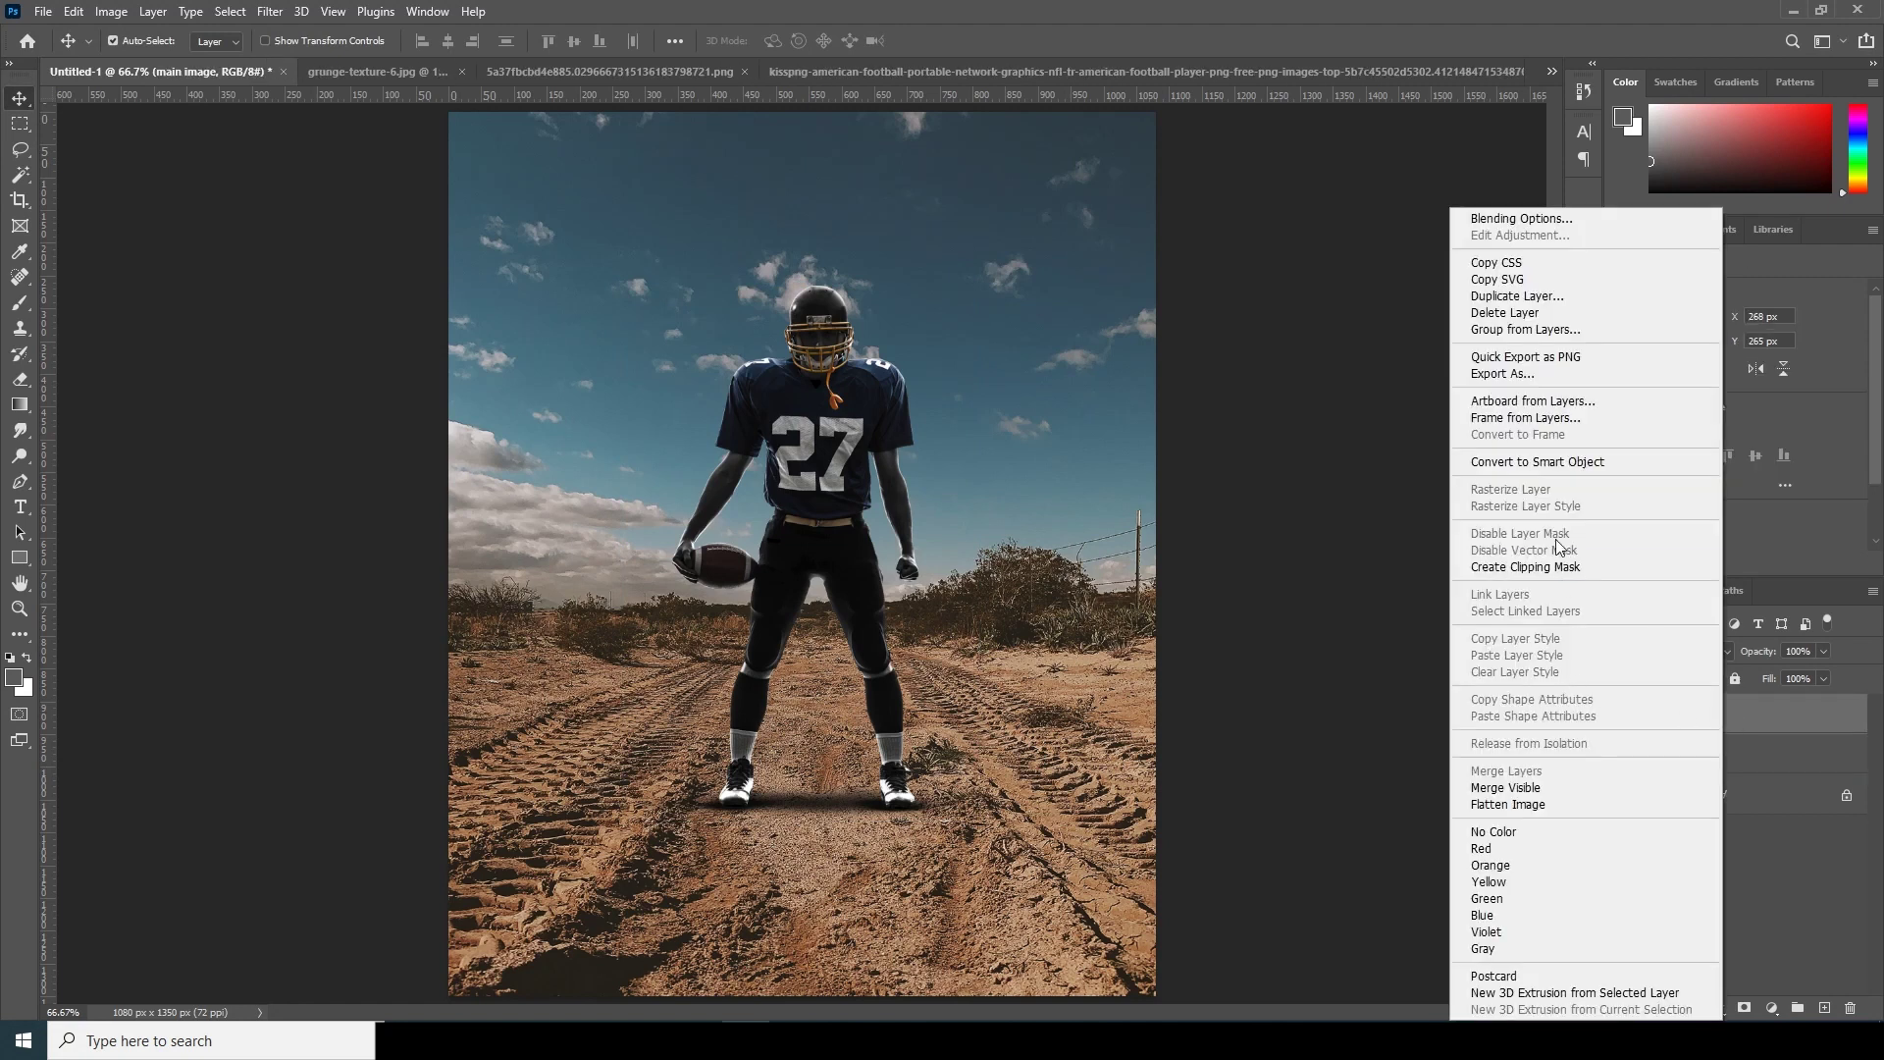
pyautogui.click(1556, 462)
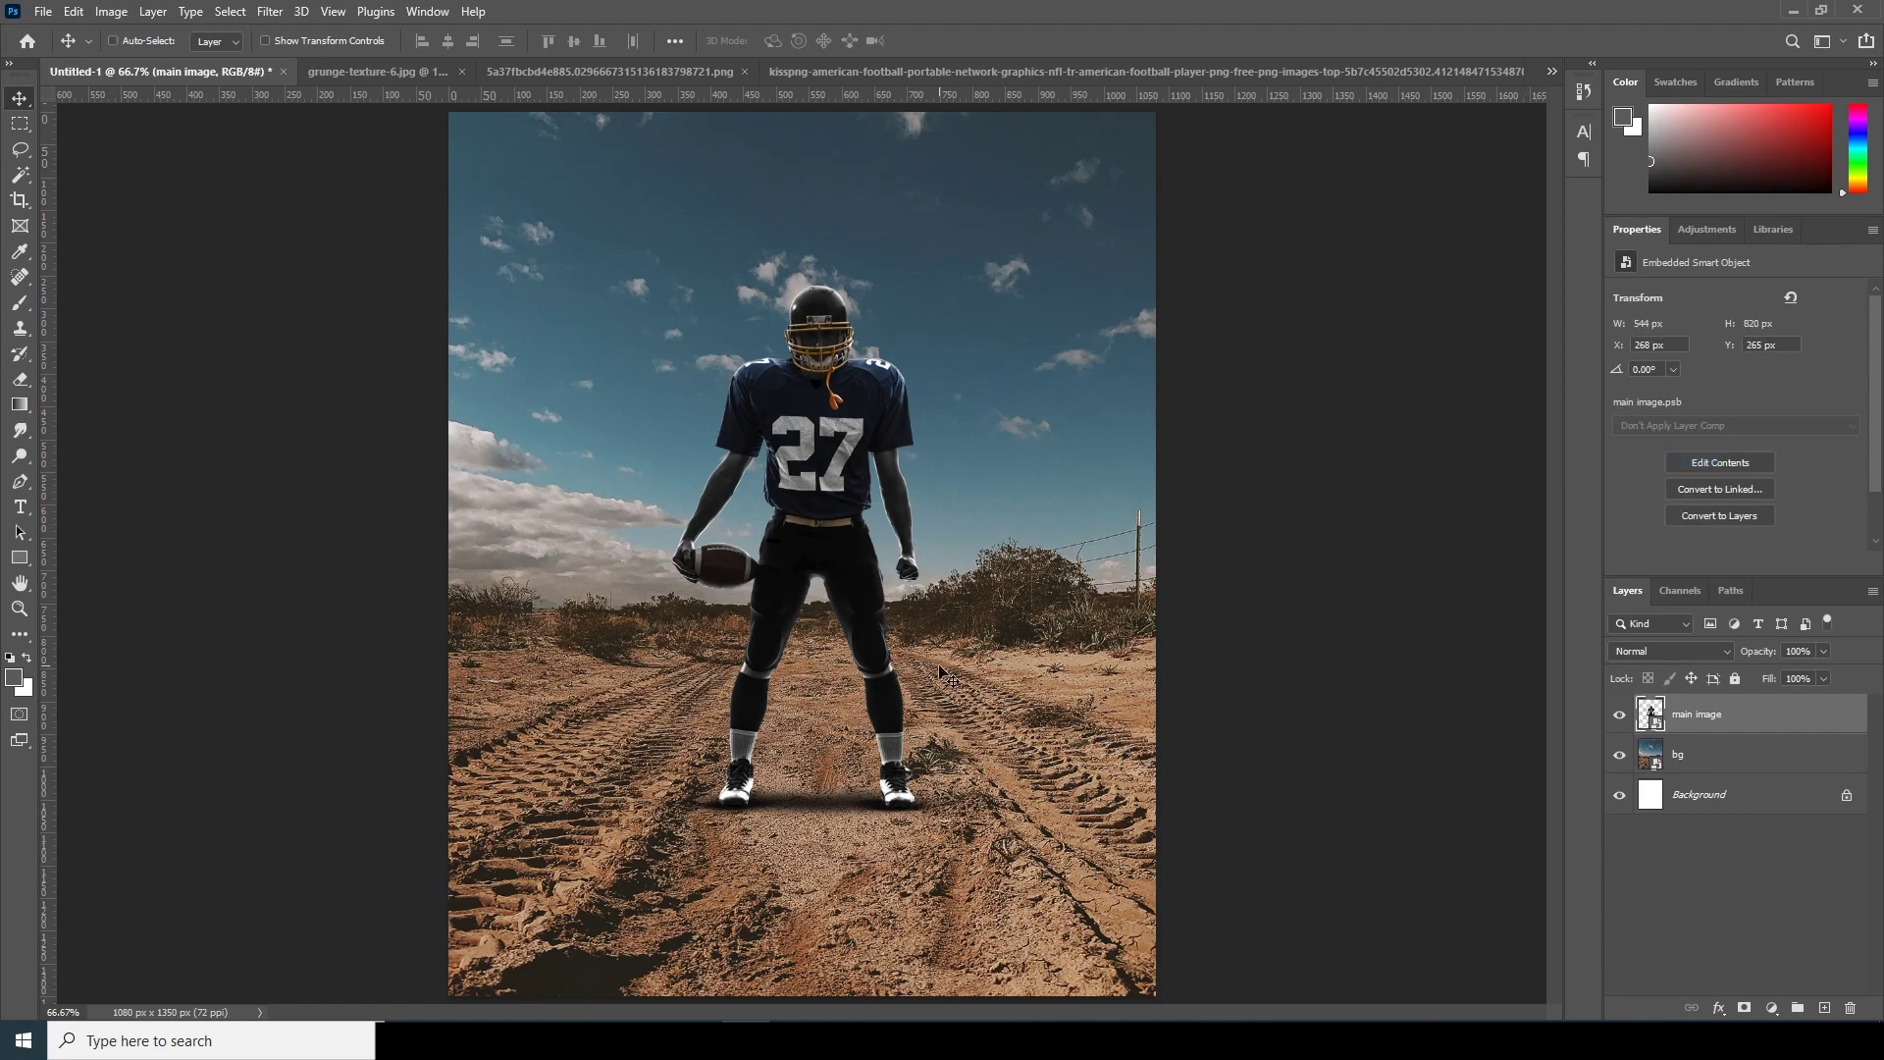
# Enlarge the player to about 624 × 940 px and keep him centred on the dirt road.
pyautogui.hotkey('ctrl', 't')
pyautogui.moveTo(977, 281); pyautogui.dragTo(1004, 245)
pyautogui.moveTo(843, 473); pyautogui.dragTo(844, 463)
pyautogui.press('Return')
# Copy the silver star helmet from its PNG document into Untitled-1, over the lower part of the player.
pyautogui.hotkey('ctrl', '-')
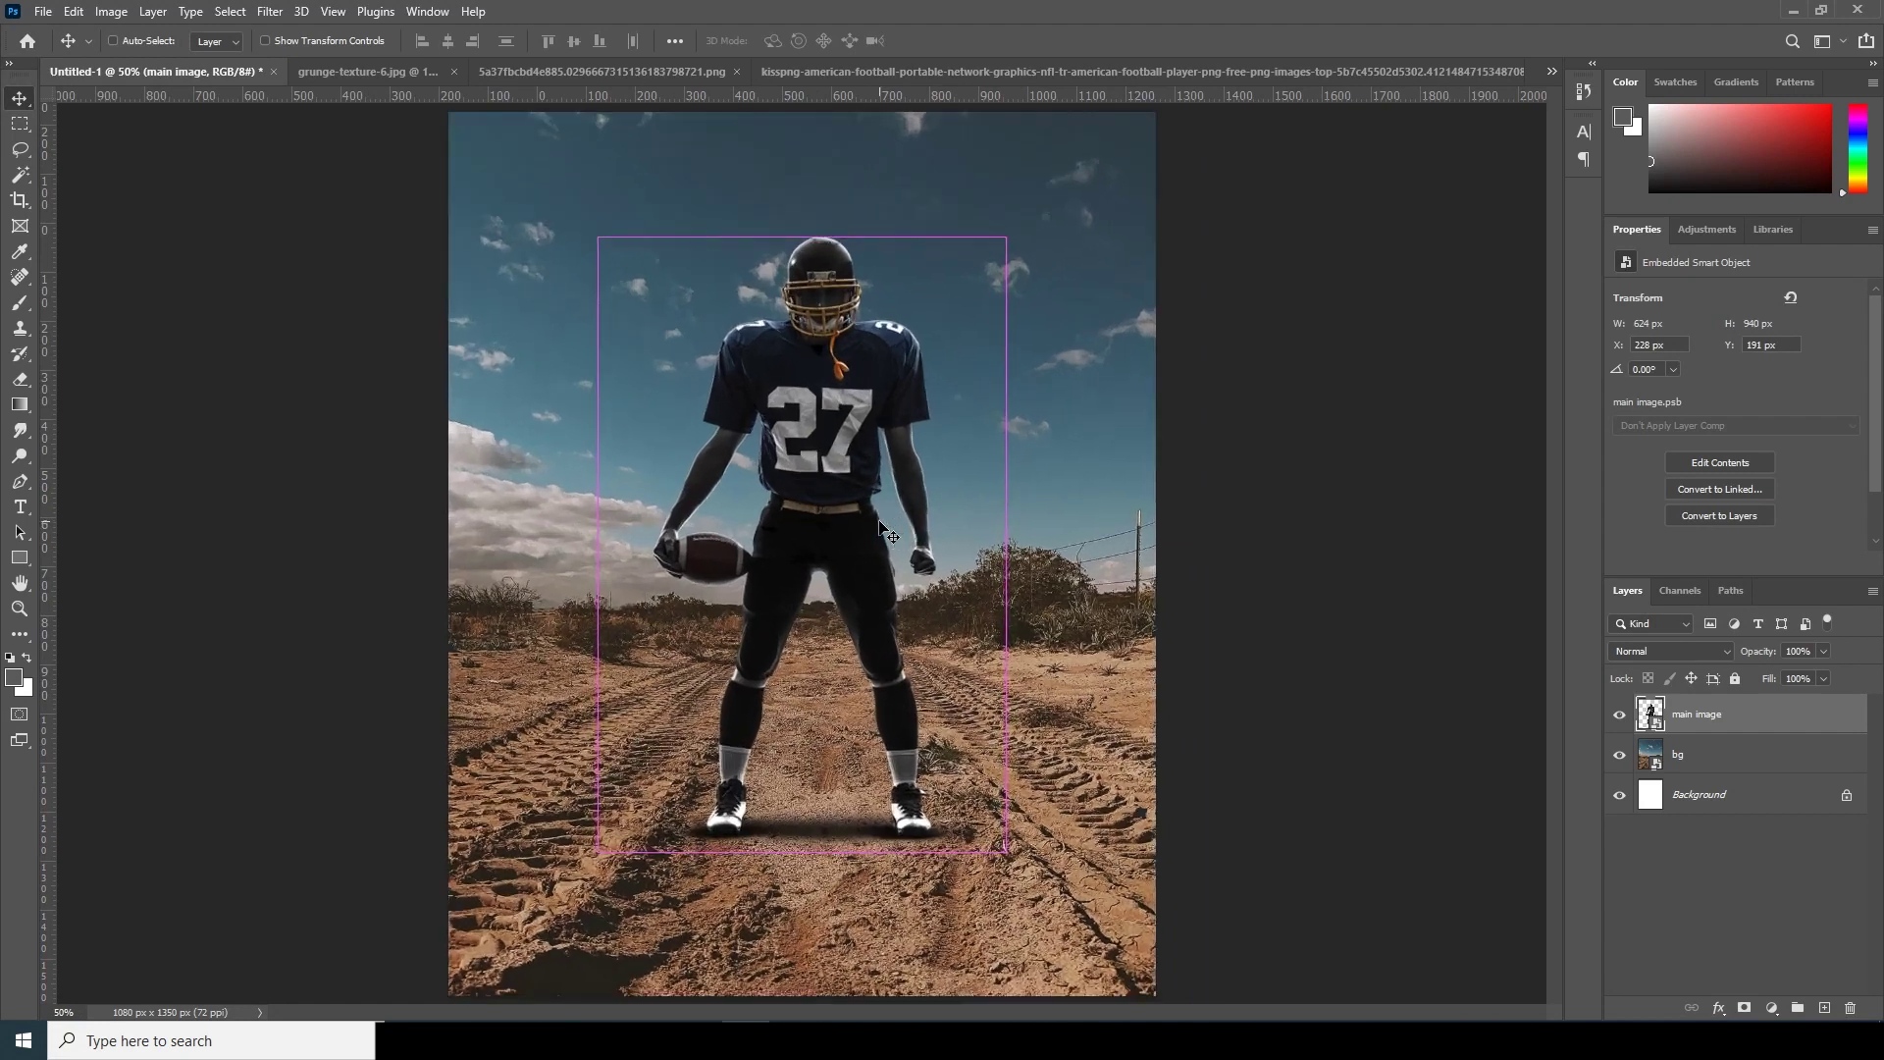
pyautogui.moveTo(888, 543); pyautogui.dragTo(110, 69)
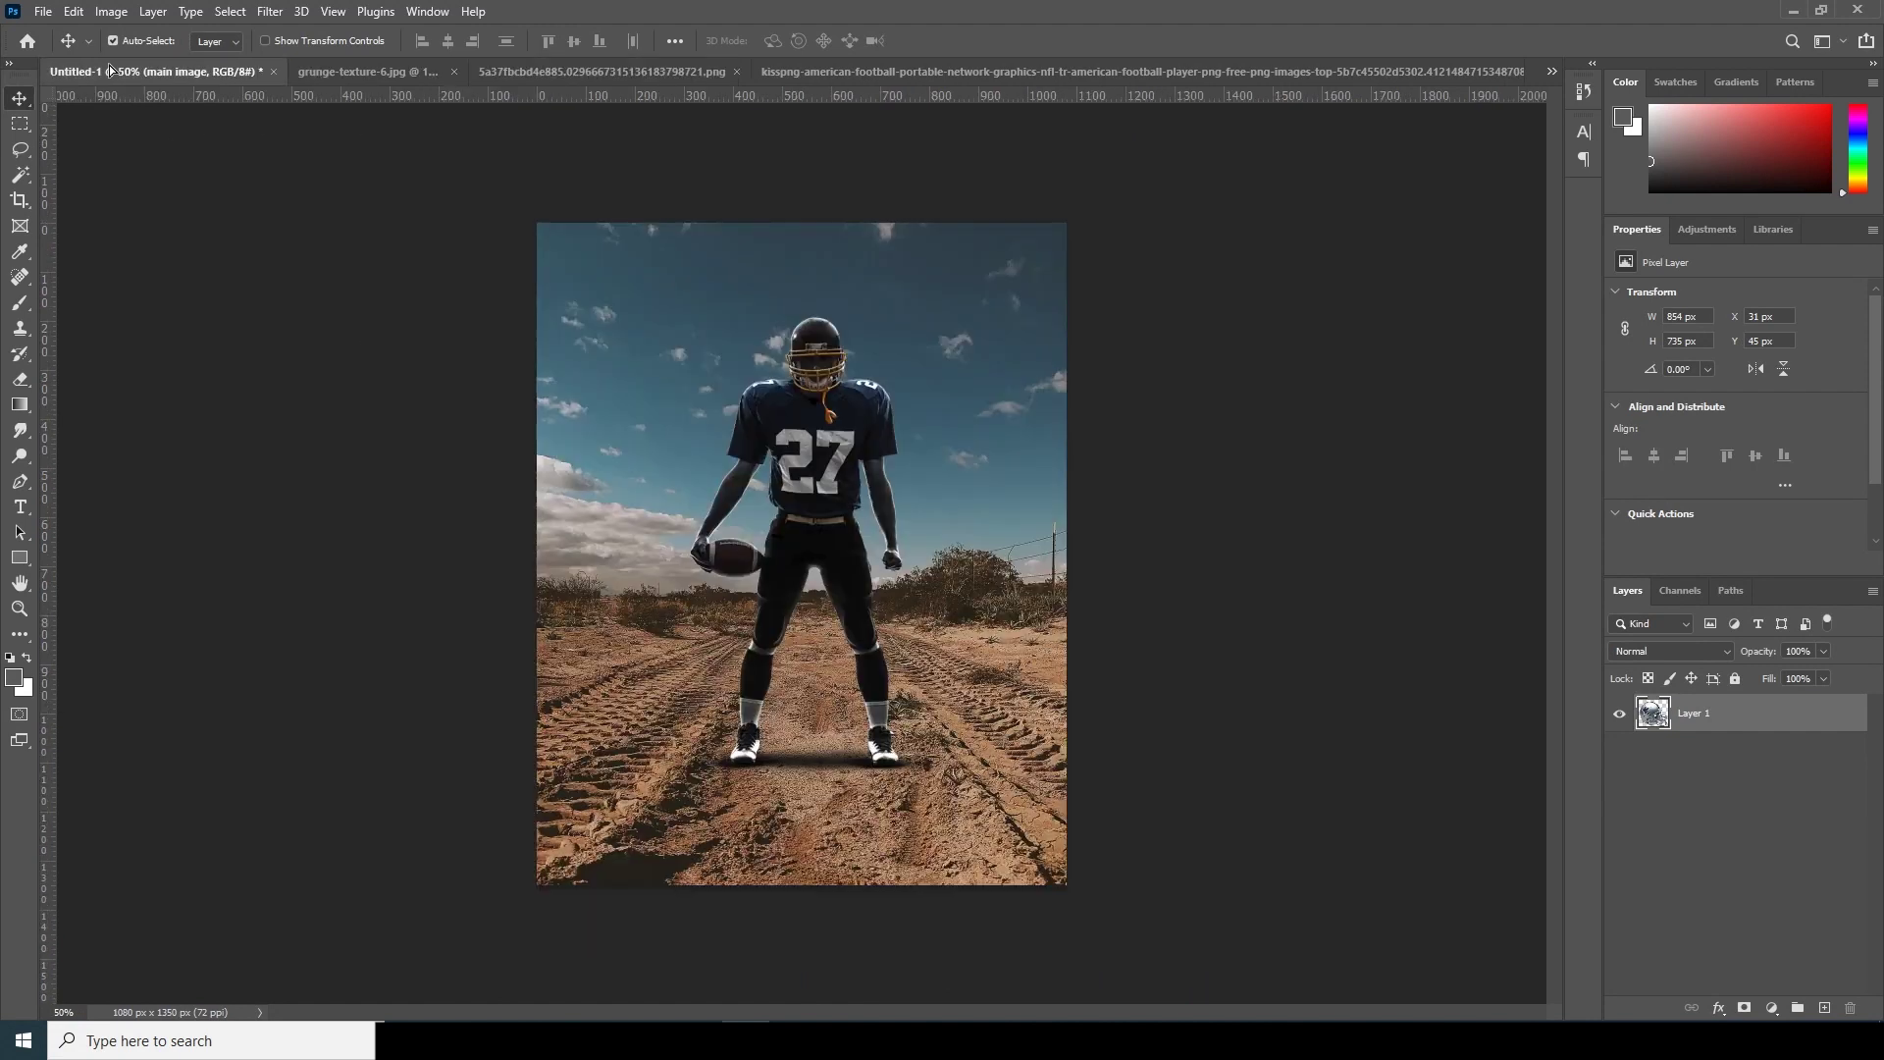
pyautogui.moveTo(794, 617); pyautogui.dragTo(826, 692)
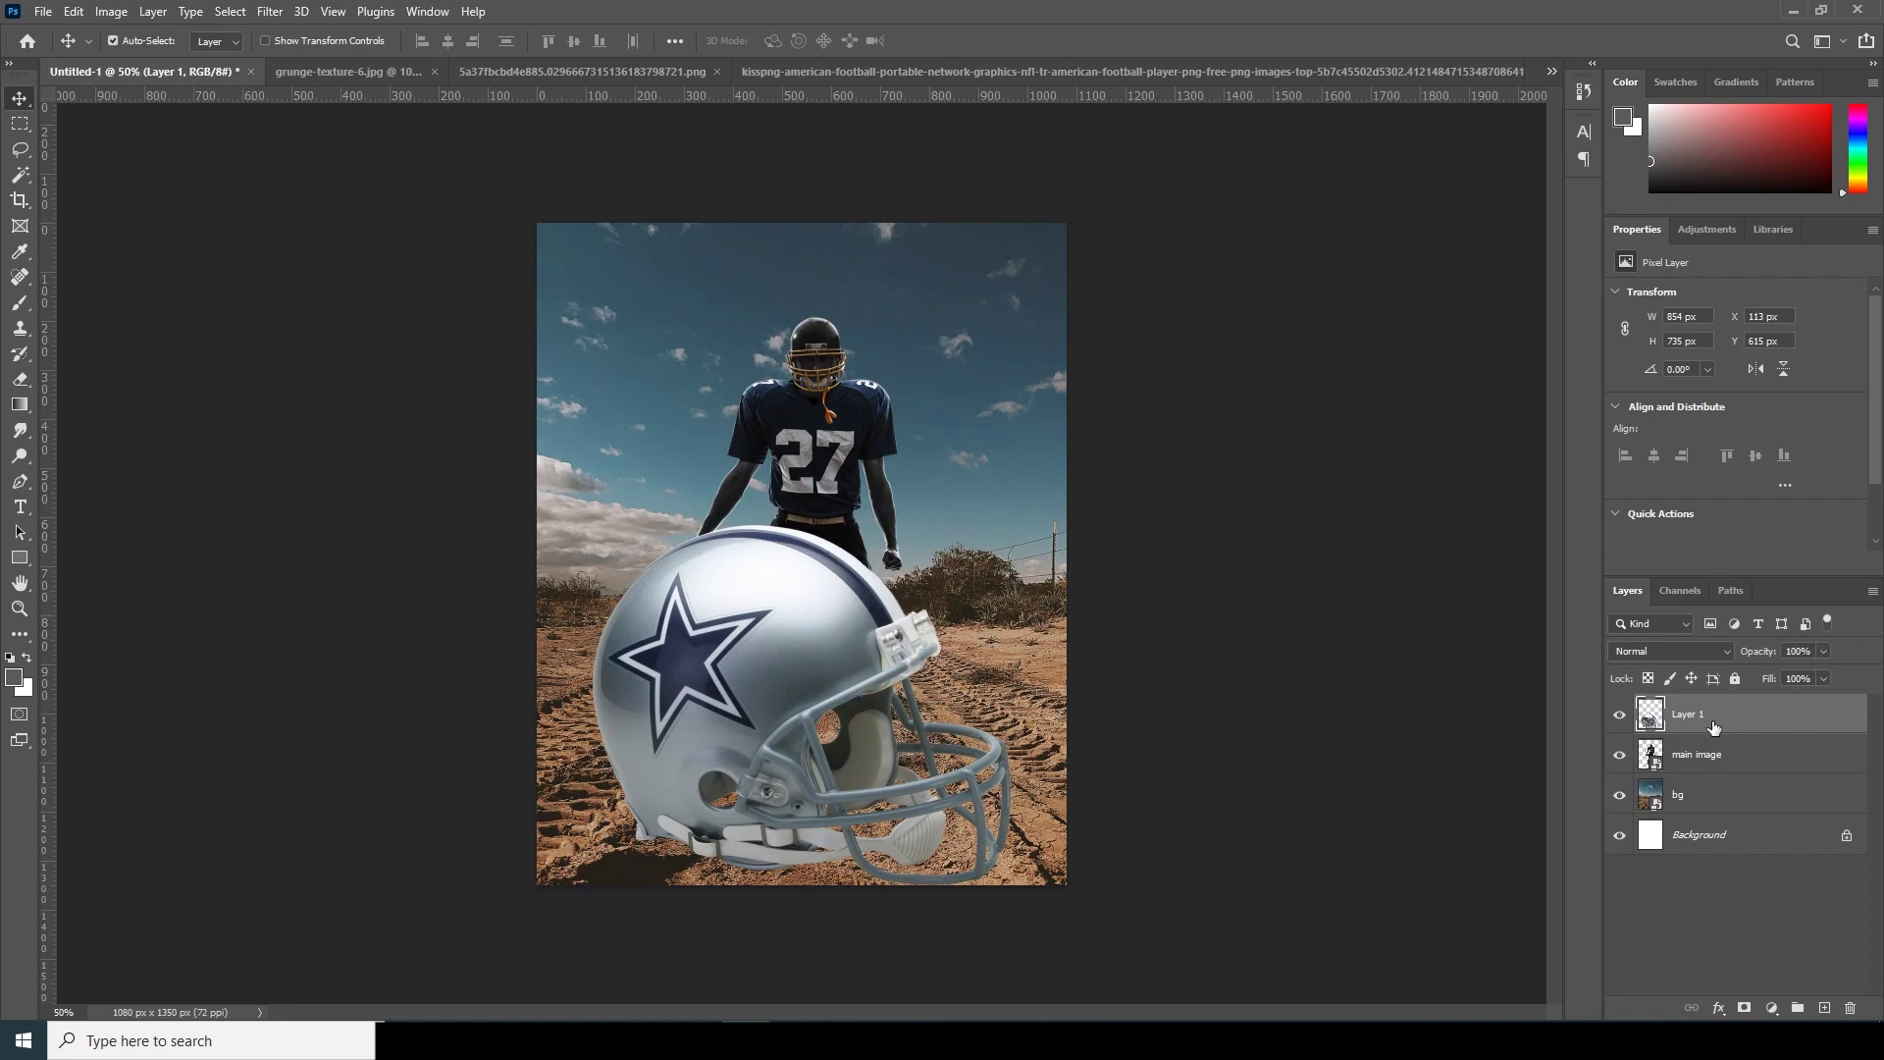
# Put the helmet layer in a new group named helmet.
pyautogui.hotkey('ctrl', 'g')
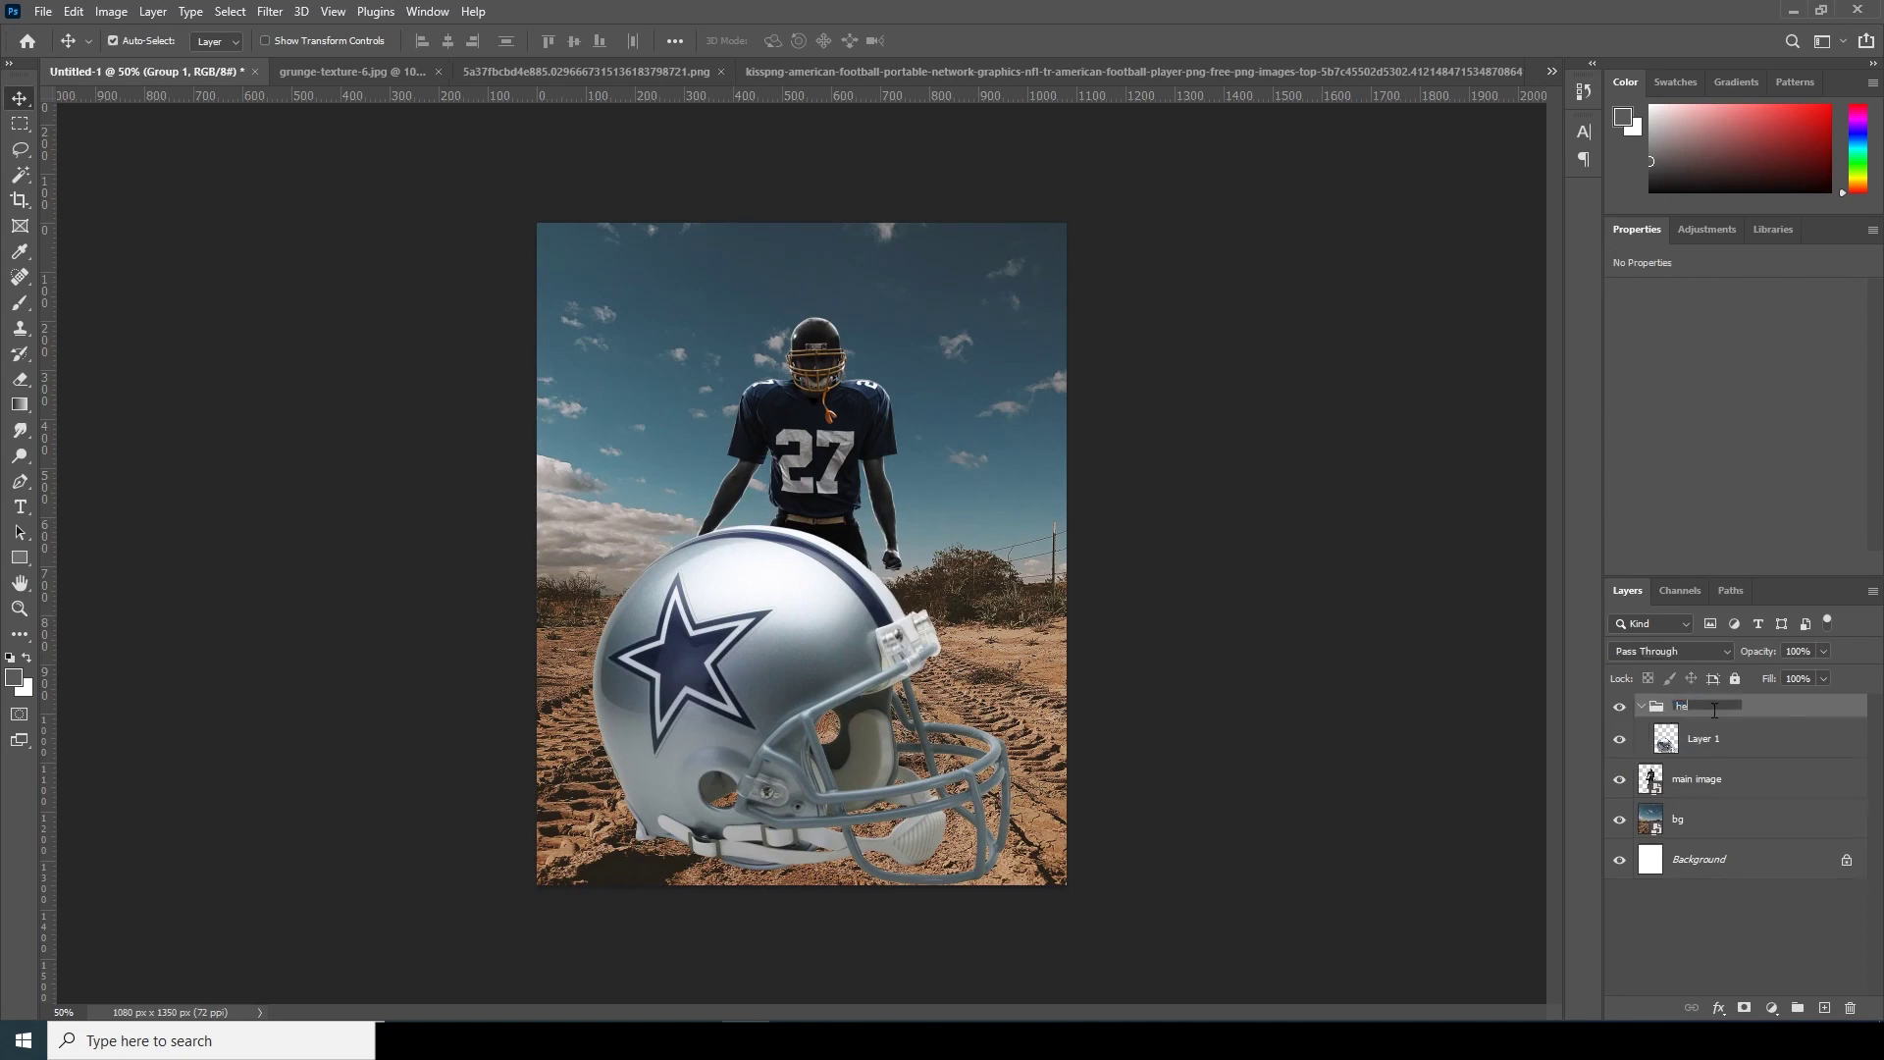
pyautogui.click(1712, 747)
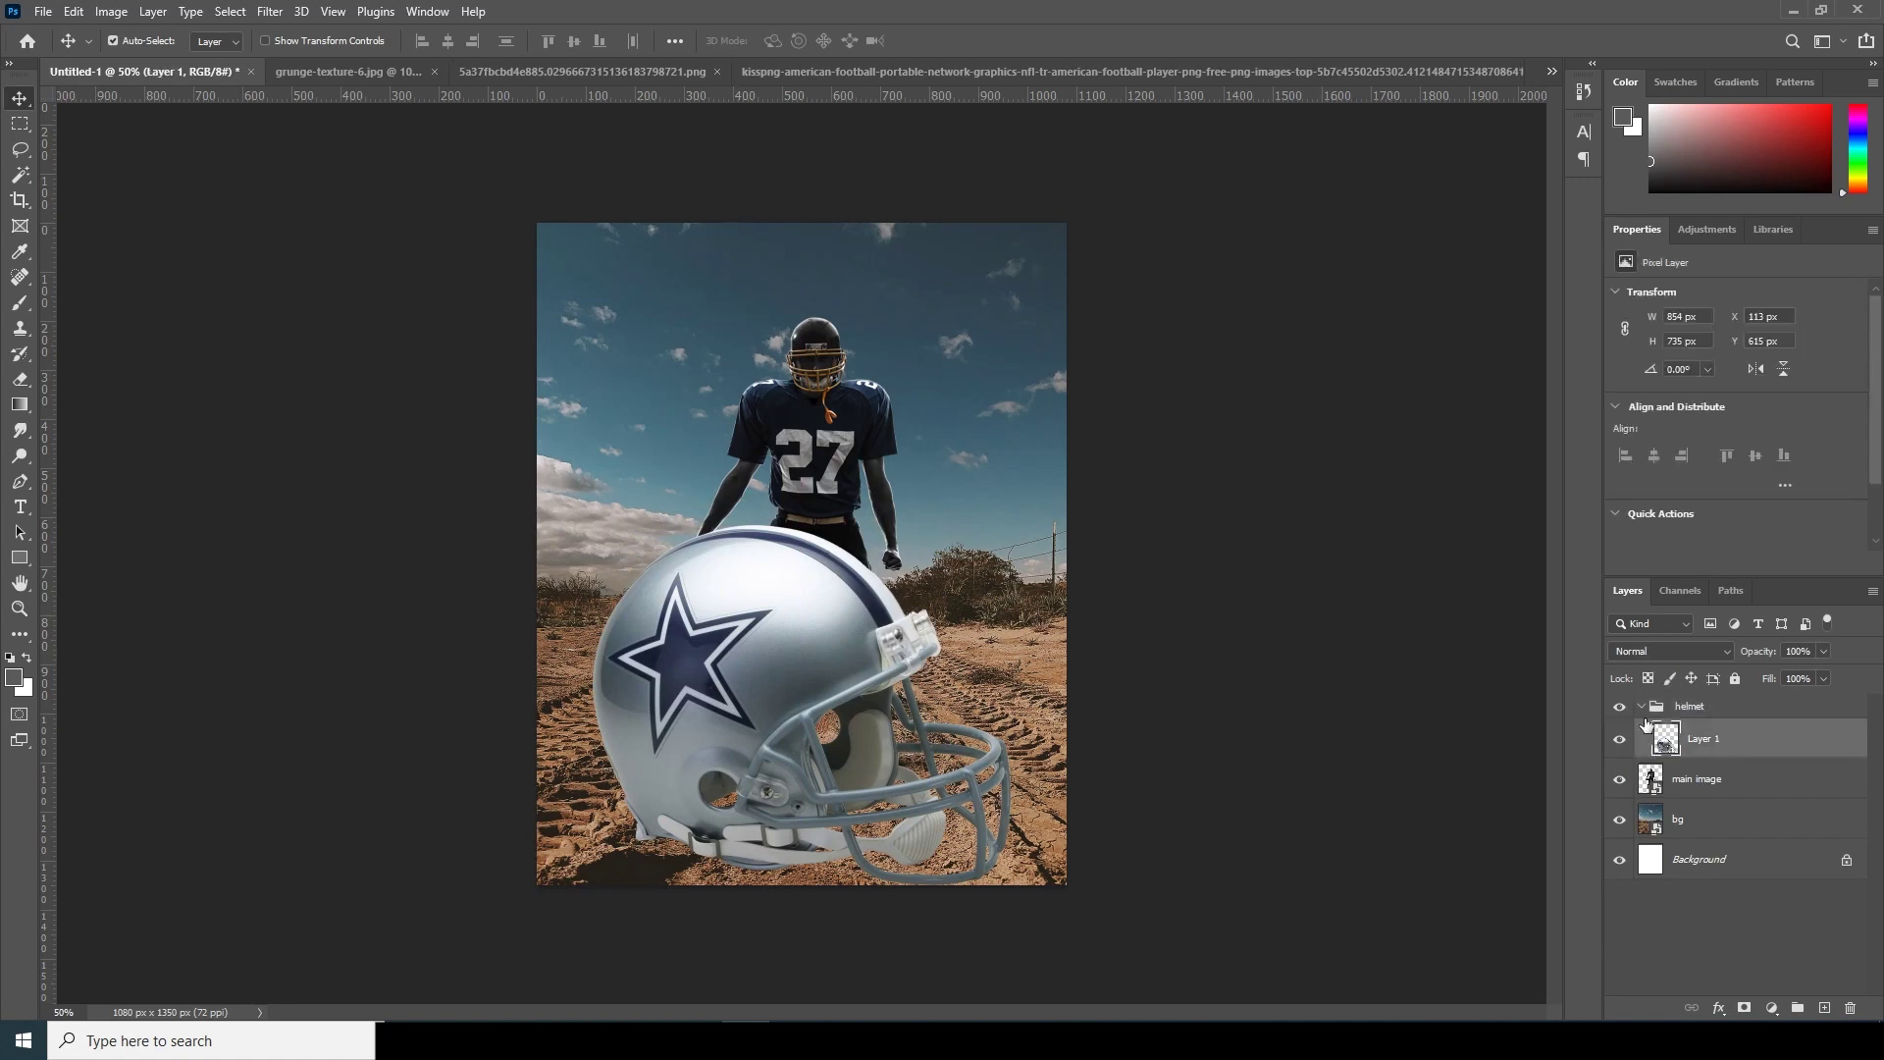
pyautogui.click(1642, 706)
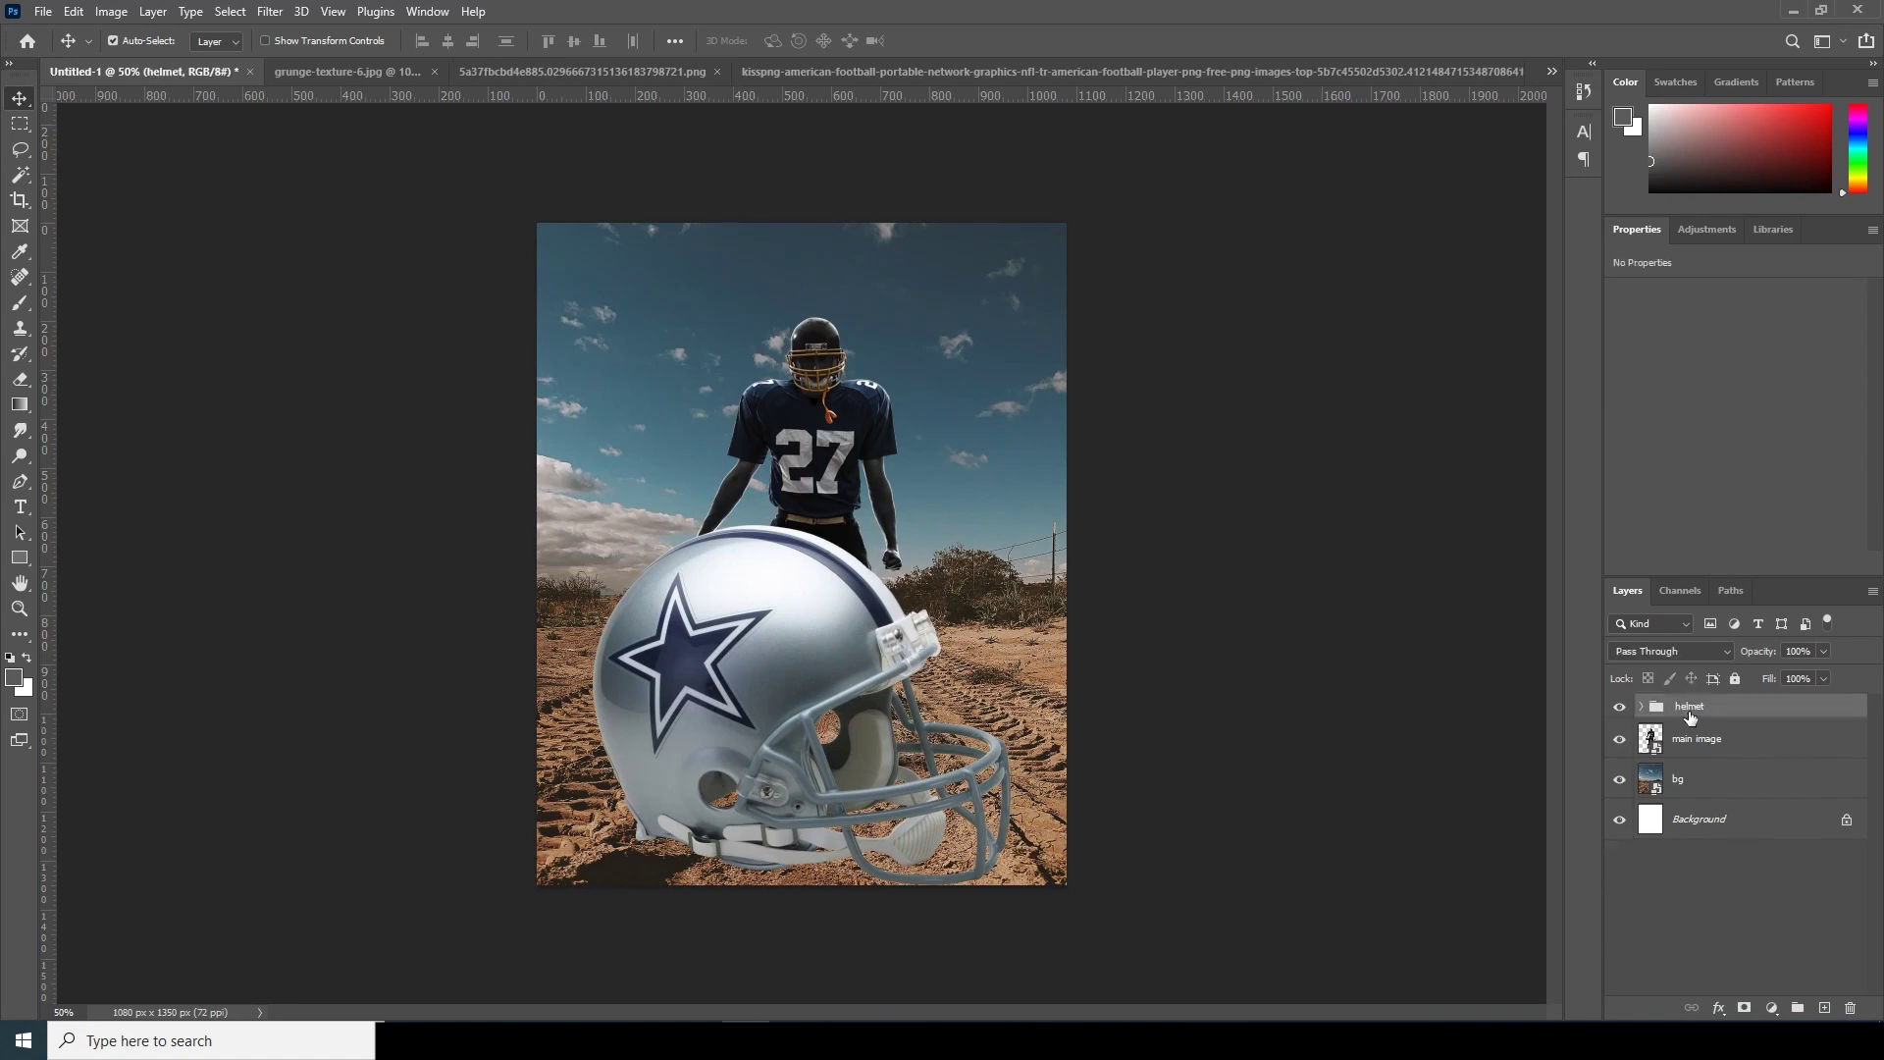
# Convert the layer inside the helmet group to a smart object.
pyautogui.click(1641, 707)
pyautogui.click(1726, 750)
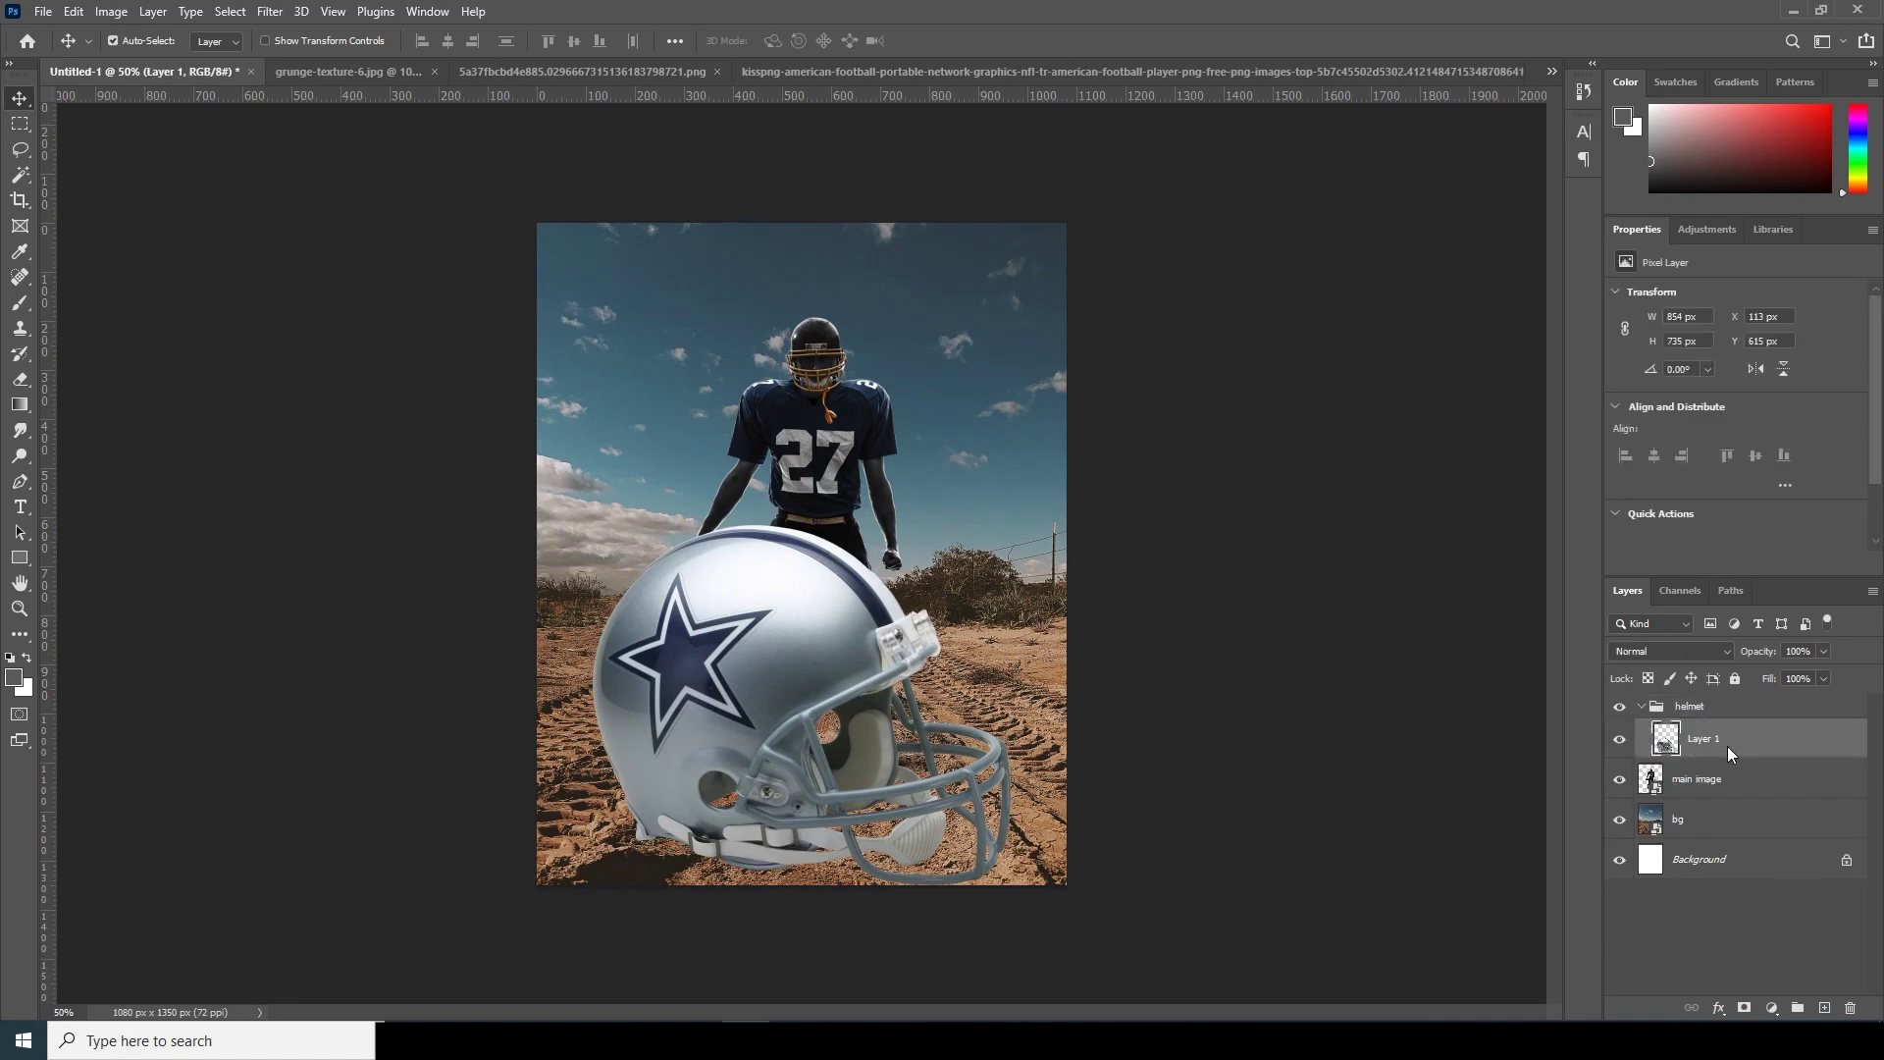
pyautogui.rightClick(1728, 751)
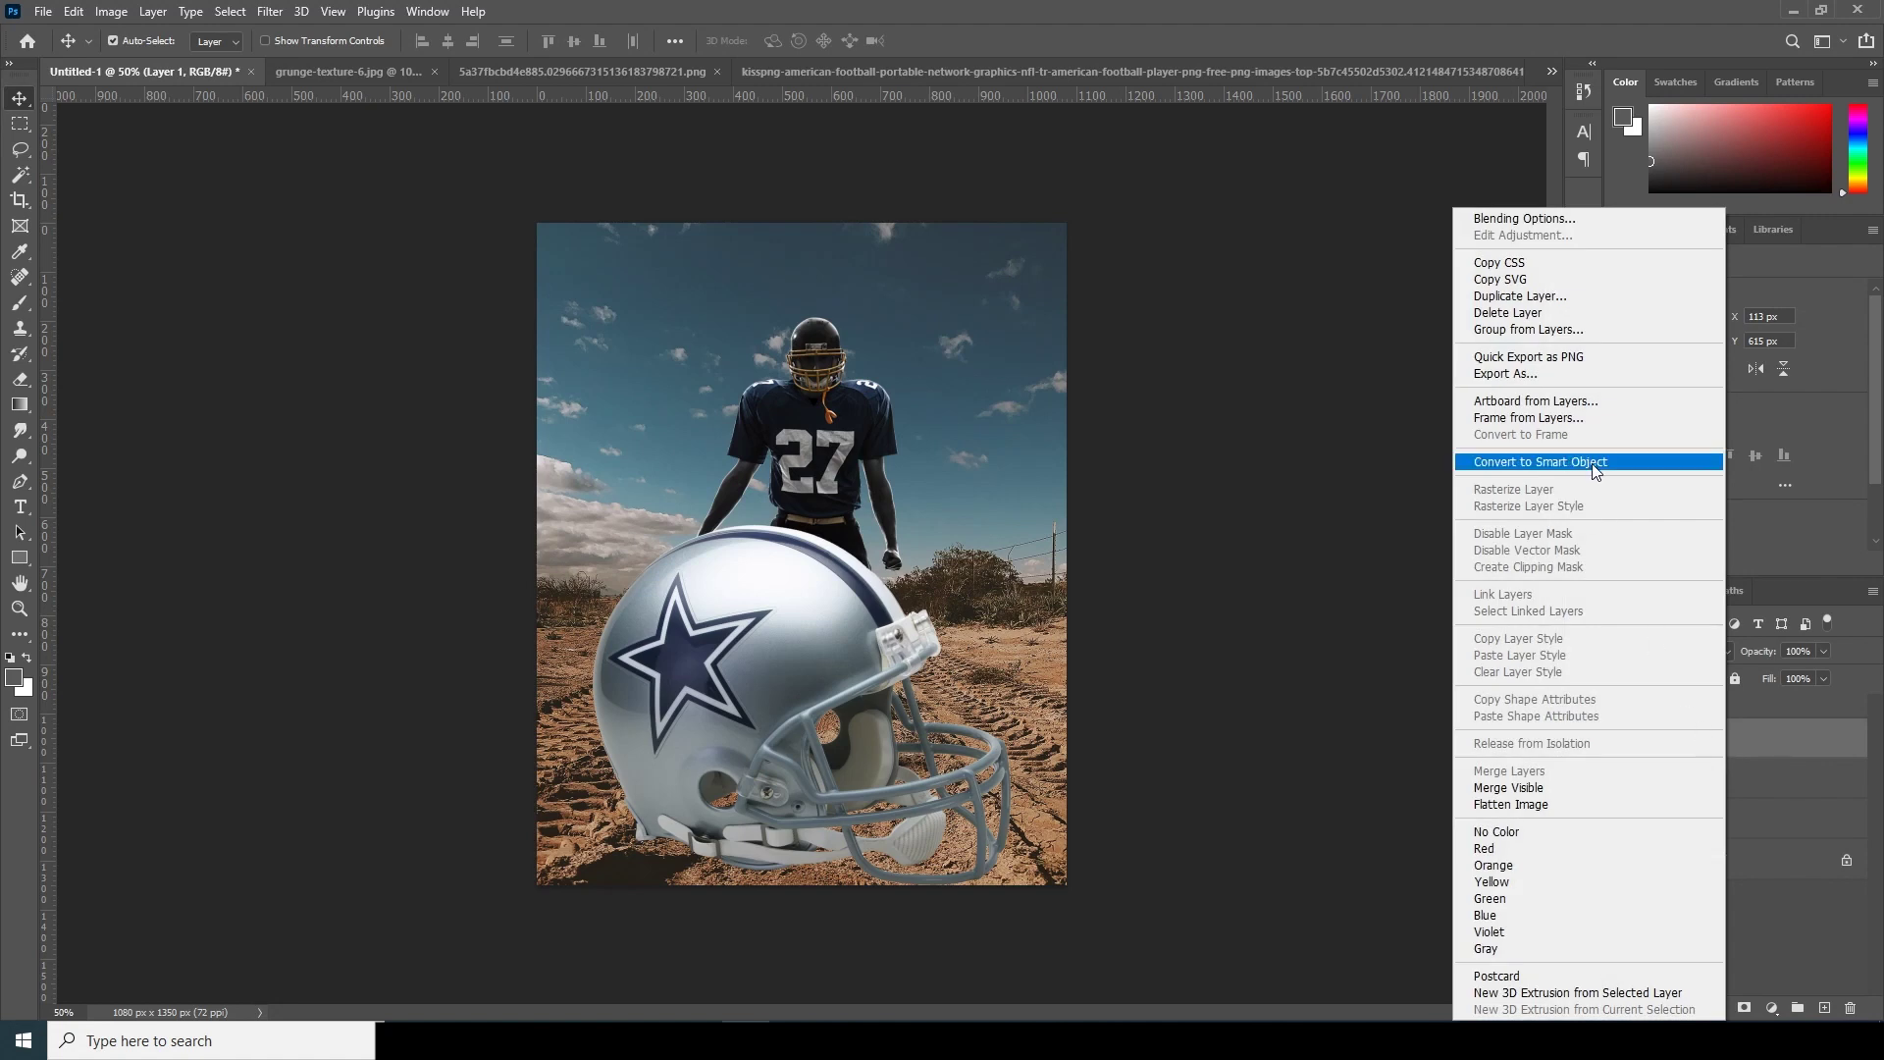
pyautogui.click(1540, 462)
# Shrink the helmet to about 200 × 172 px and place it on the ground in the lower-left area of the canvas.
pyautogui.hotkey('ctrl', 't')
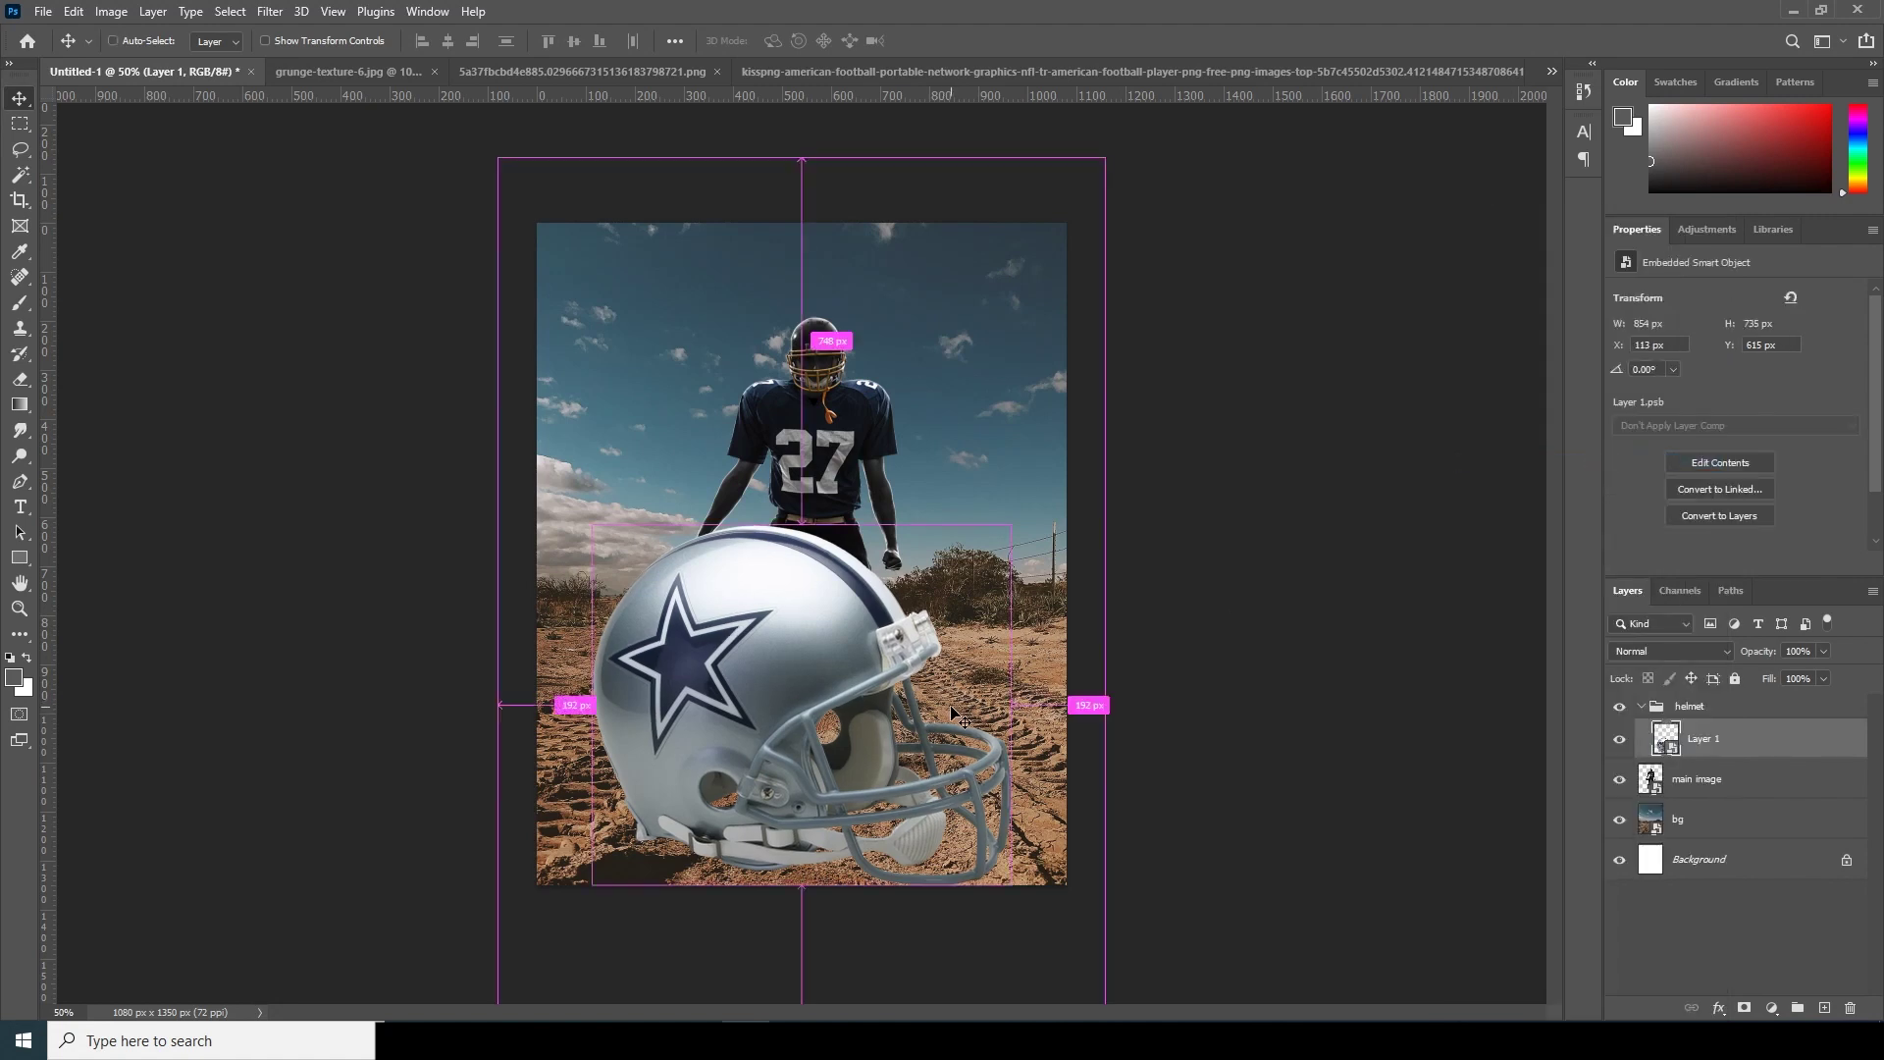
pyautogui.moveTo(1011, 525); pyautogui.dragTo(915, 606)
pyautogui.moveTo(811, 683); pyautogui.dragTo(855, 364)
pyautogui.moveTo(950, 291); pyautogui.dragTo(654, 821)
pyautogui.press('Return')
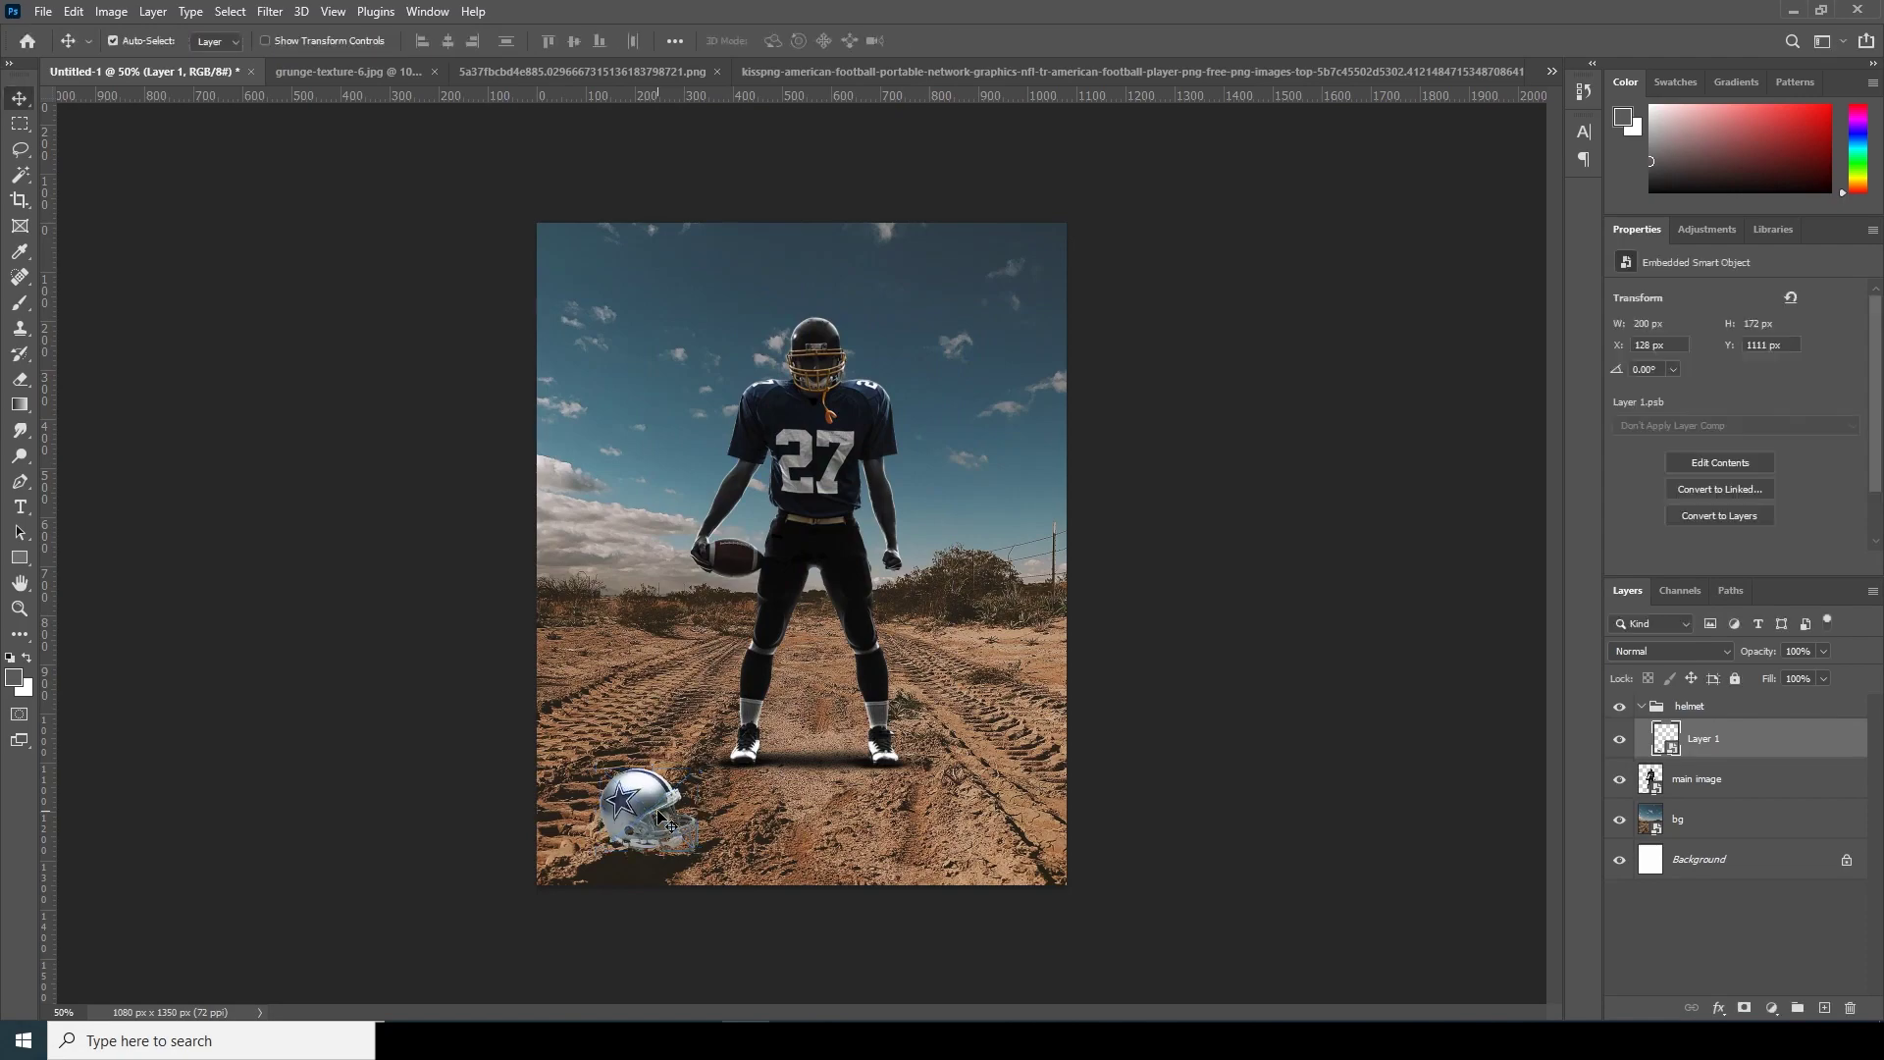
# Add a new layer above the helmet layer and fill it with 50% Gray at 100% opacity.
pyautogui.scroll(6, 769, 575)
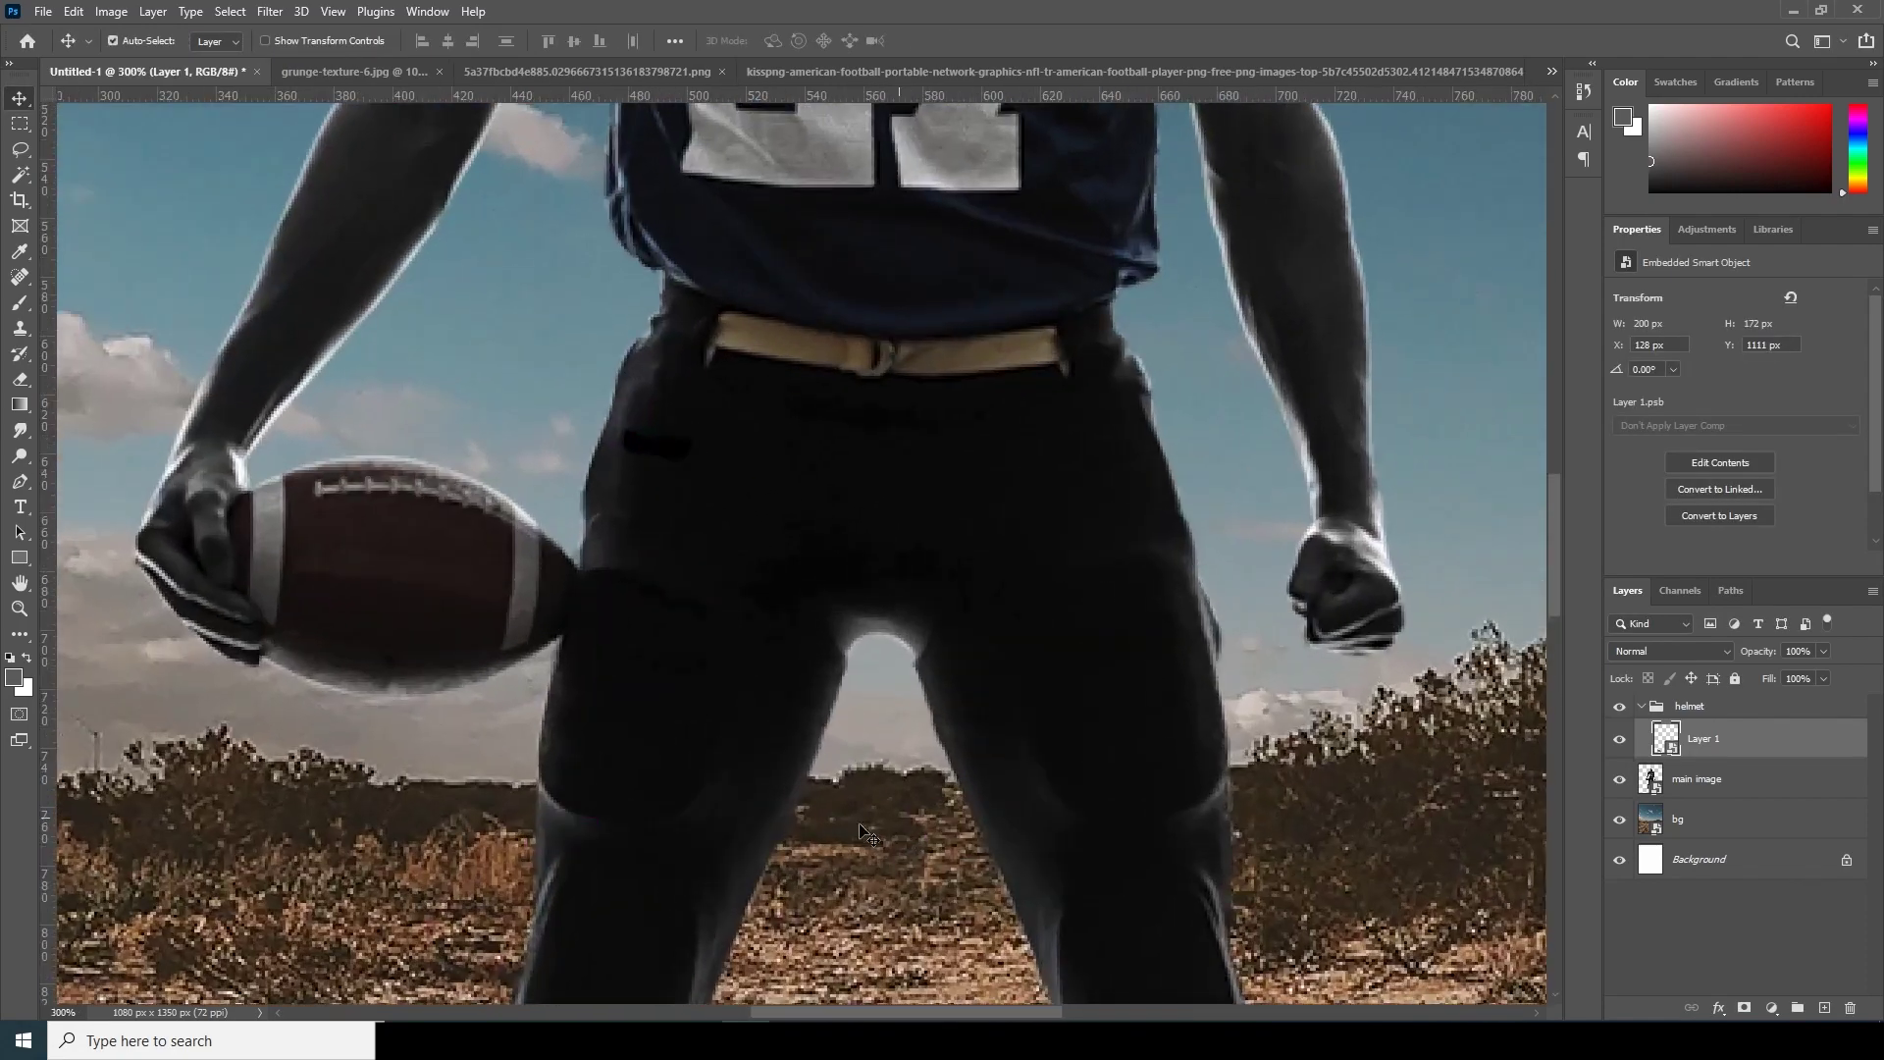
pyautogui.scroll(-10, 769, 575)
pyautogui.hscroll(-10, 711, 442)
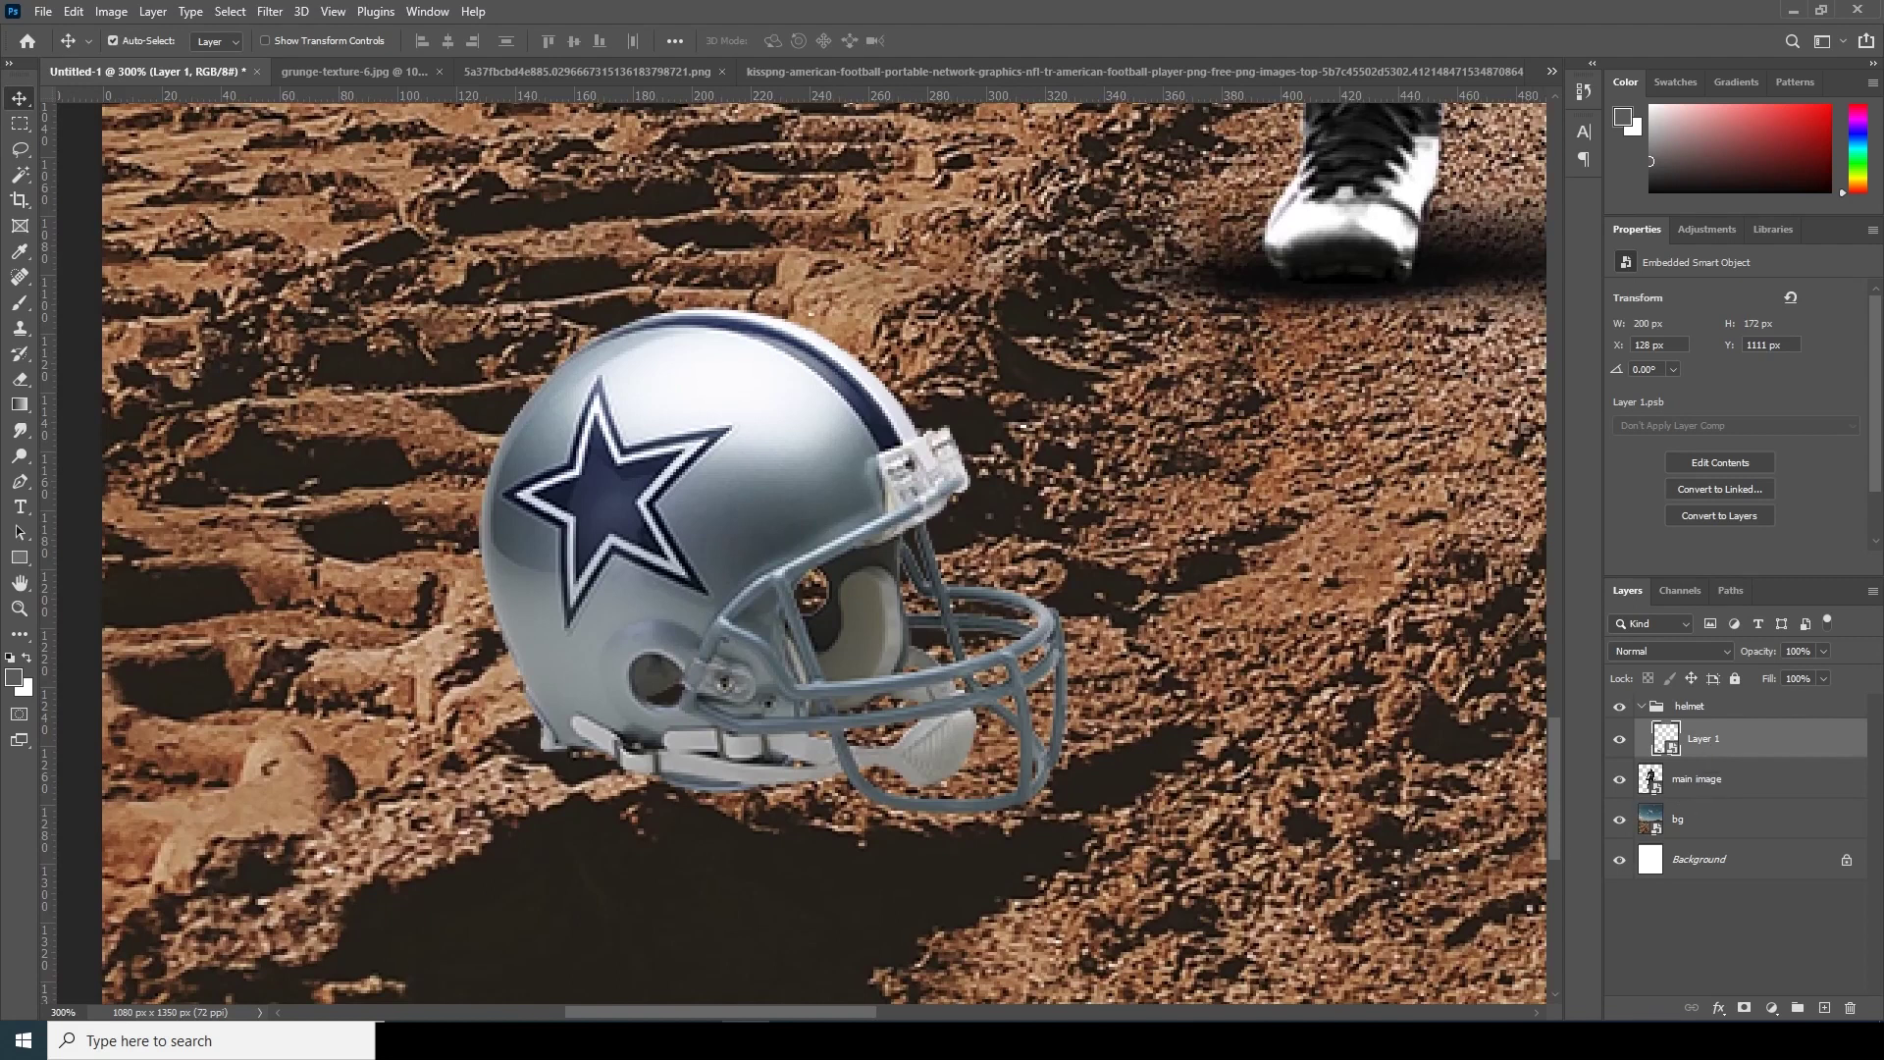
pyautogui.click(1824, 1008)
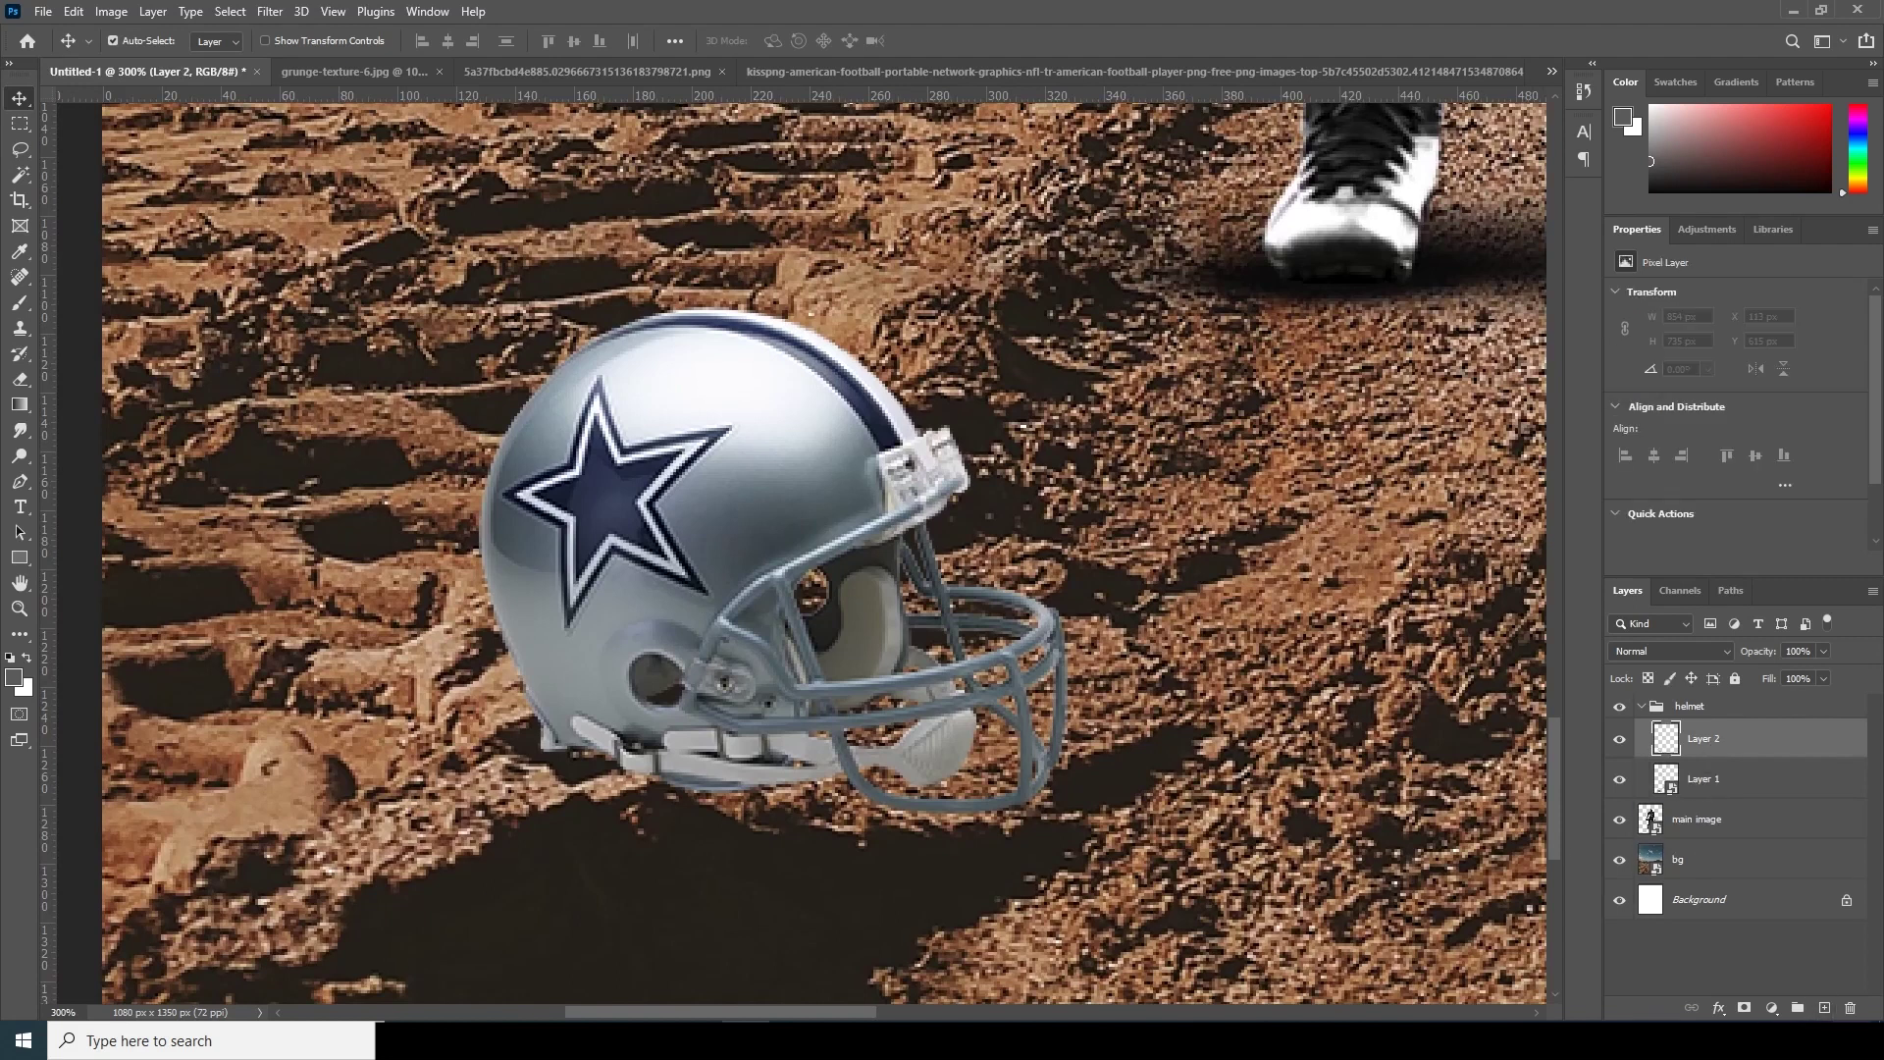
pyautogui.click(79, 11)
pyautogui.click(110, 319)
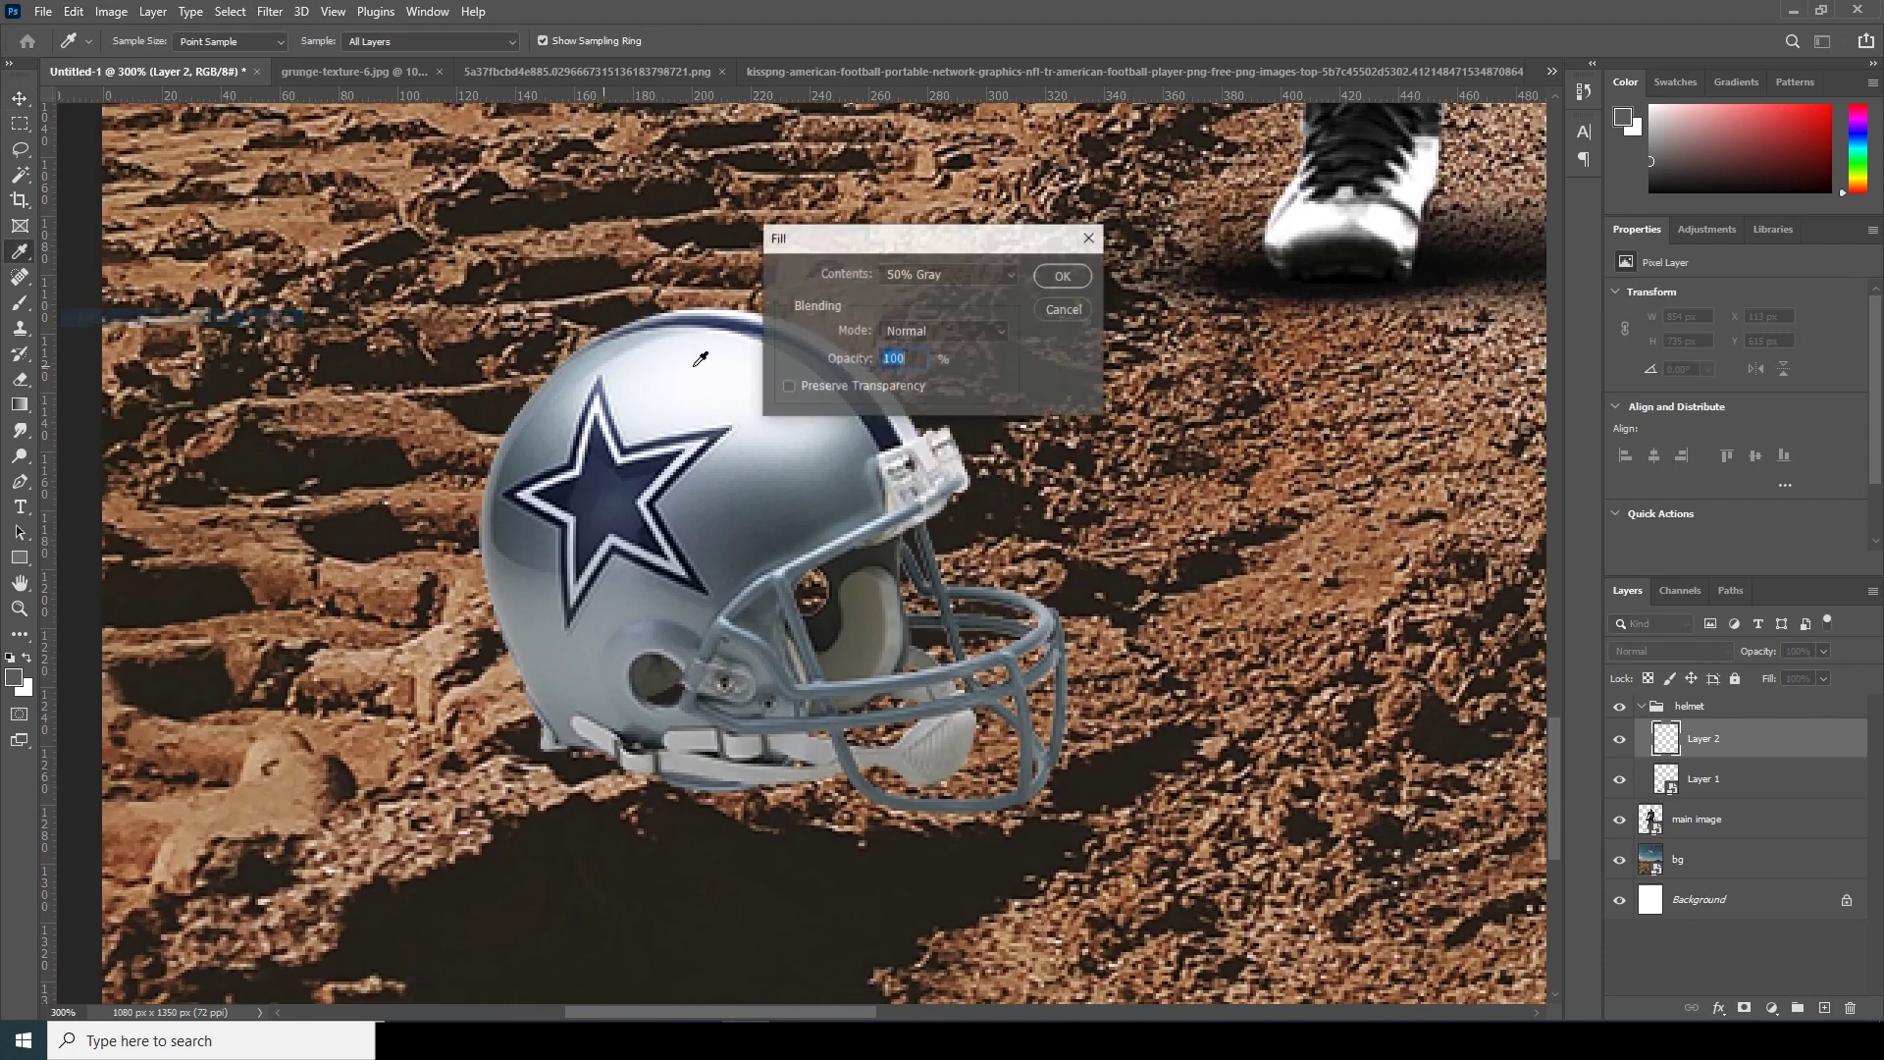
pyautogui.click(1061, 278)
pyautogui.press('v')
# Clip the gray layer to the helmet layer and set its blend mode to Overlay.
pyautogui.rightClick(1759, 737)
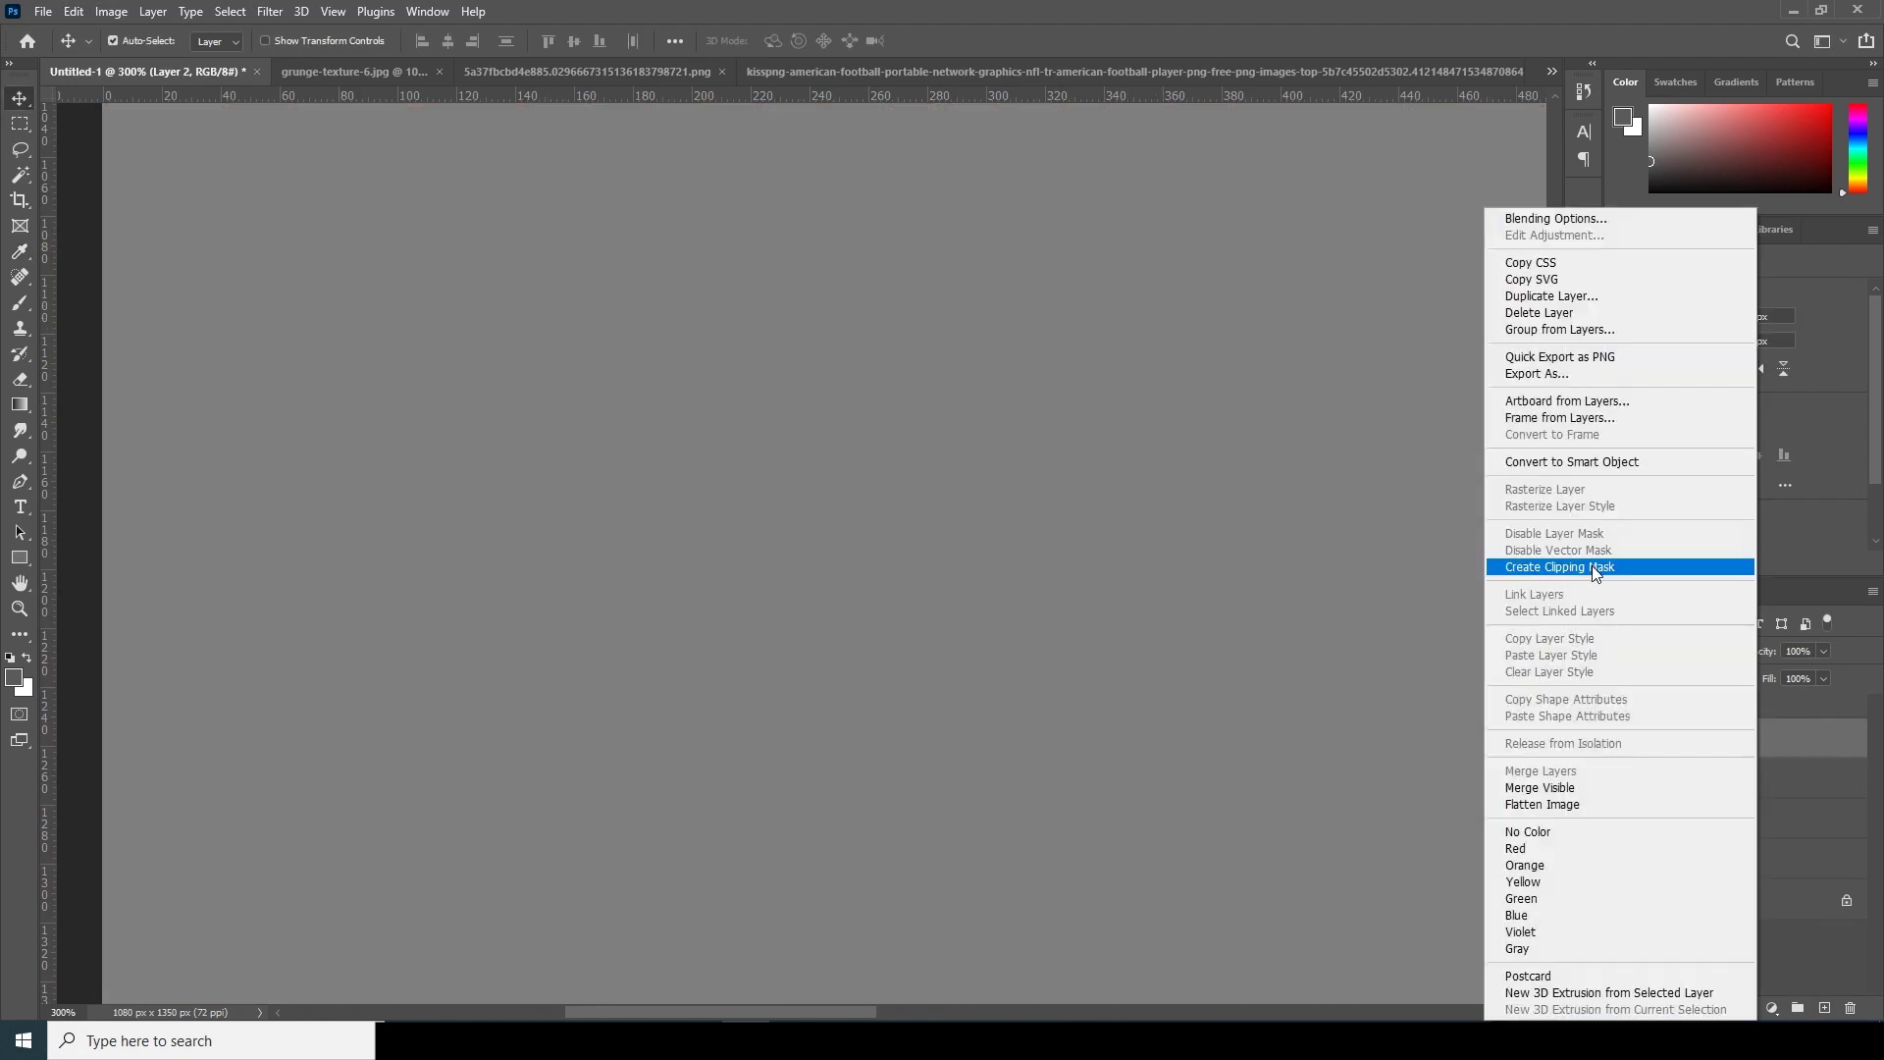
pyautogui.click(1591, 565)
pyautogui.hotkey('ctrl', '-')
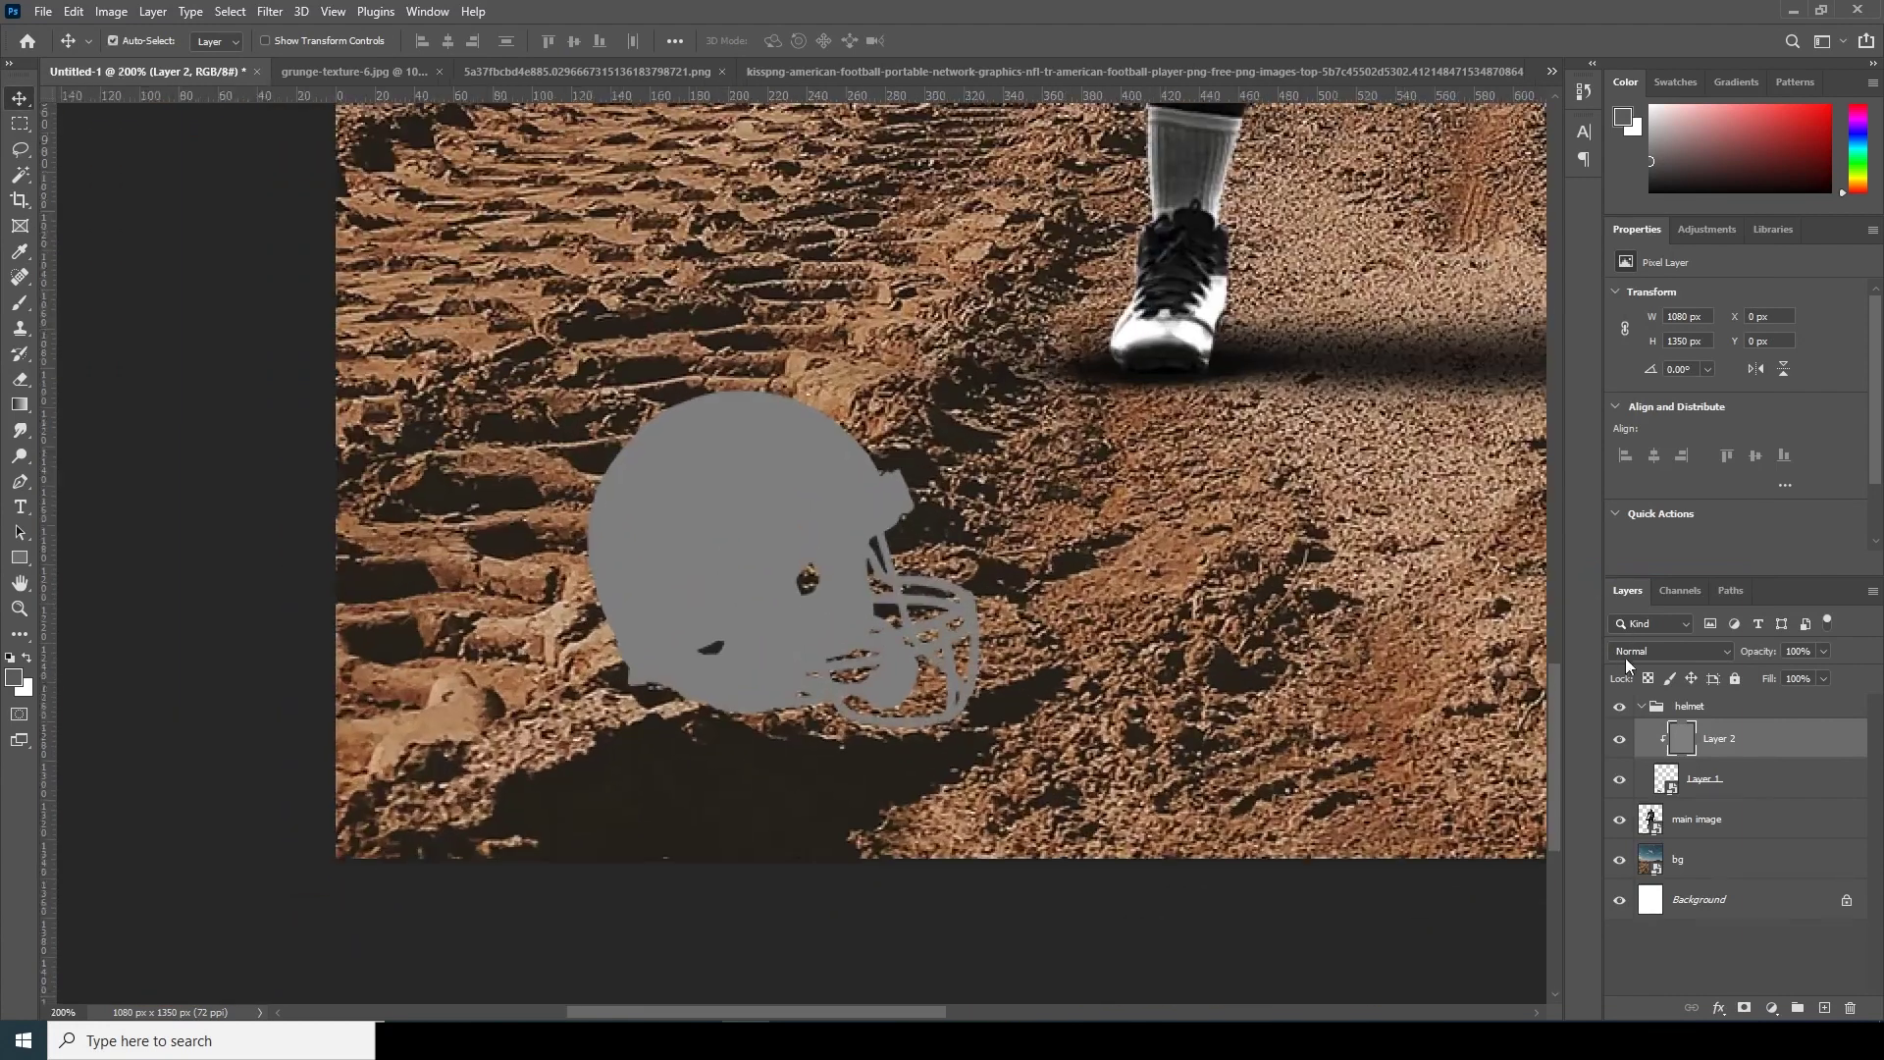
pyautogui.click(1652, 650)
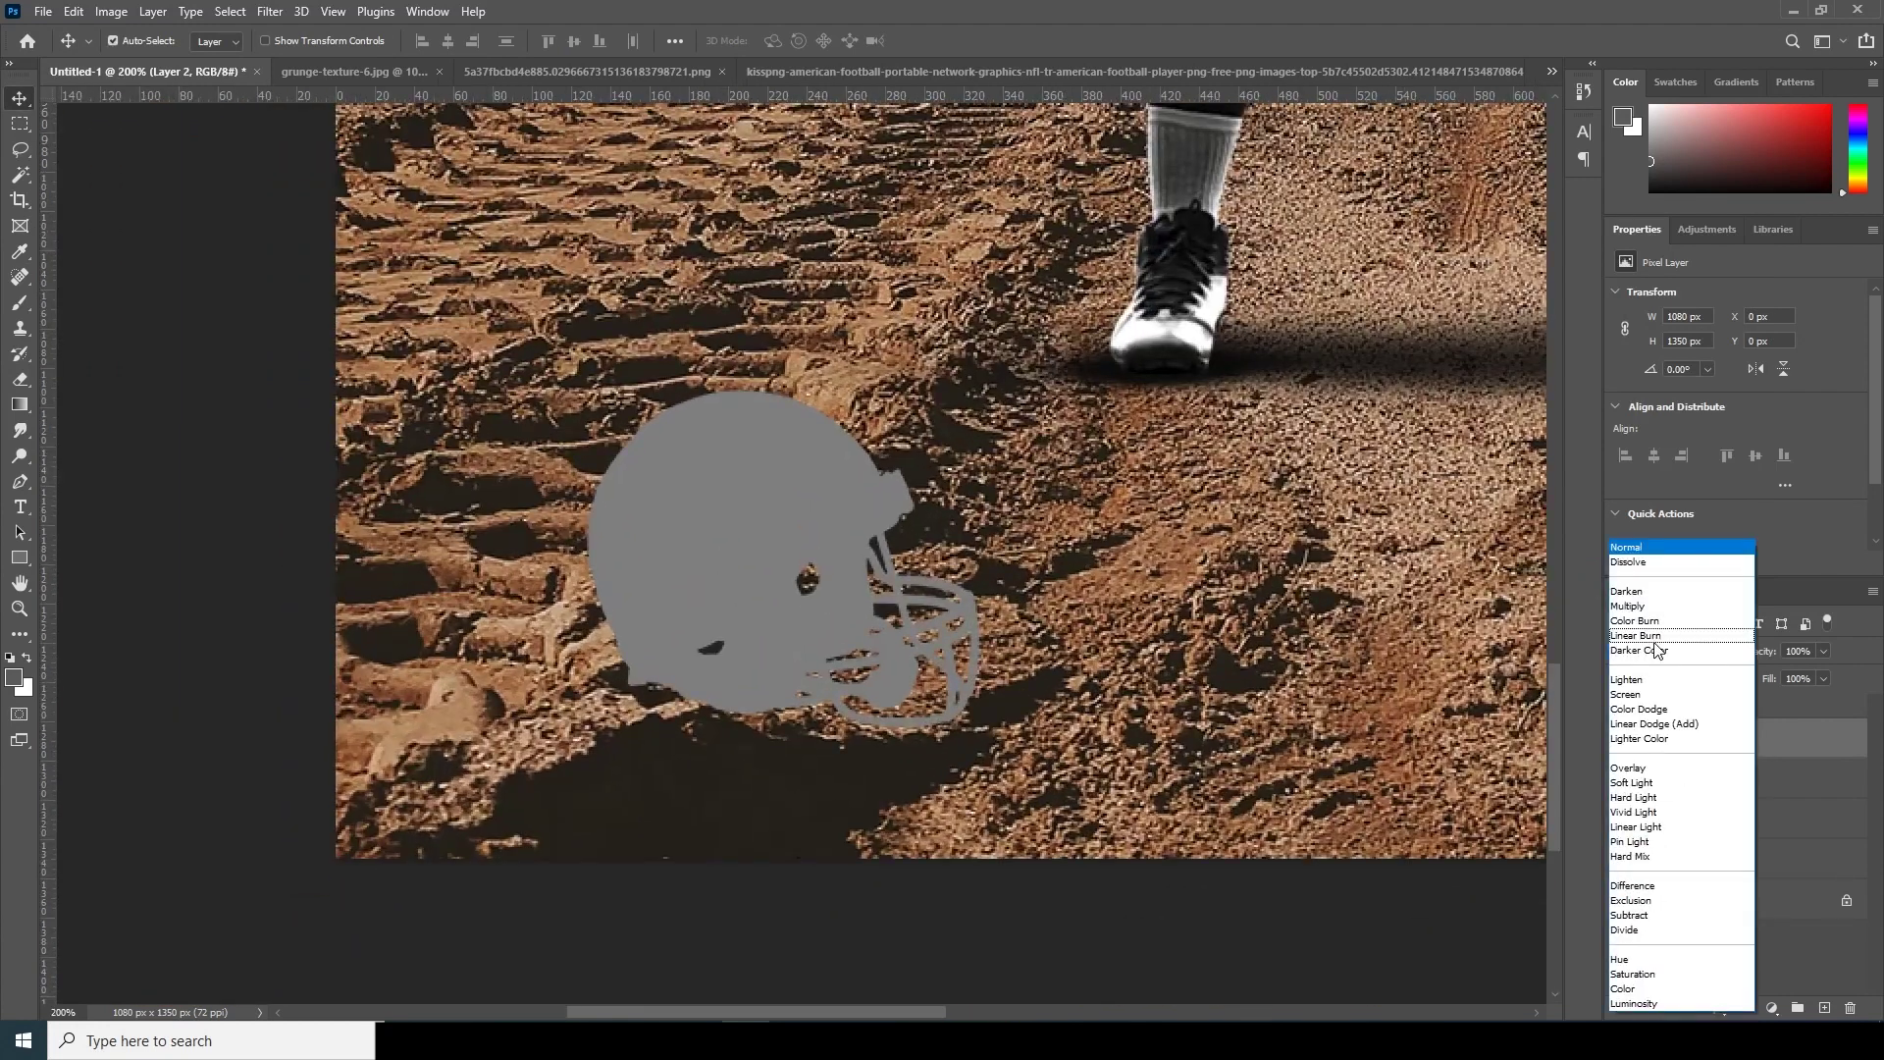
pyautogui.click(1630, 768)
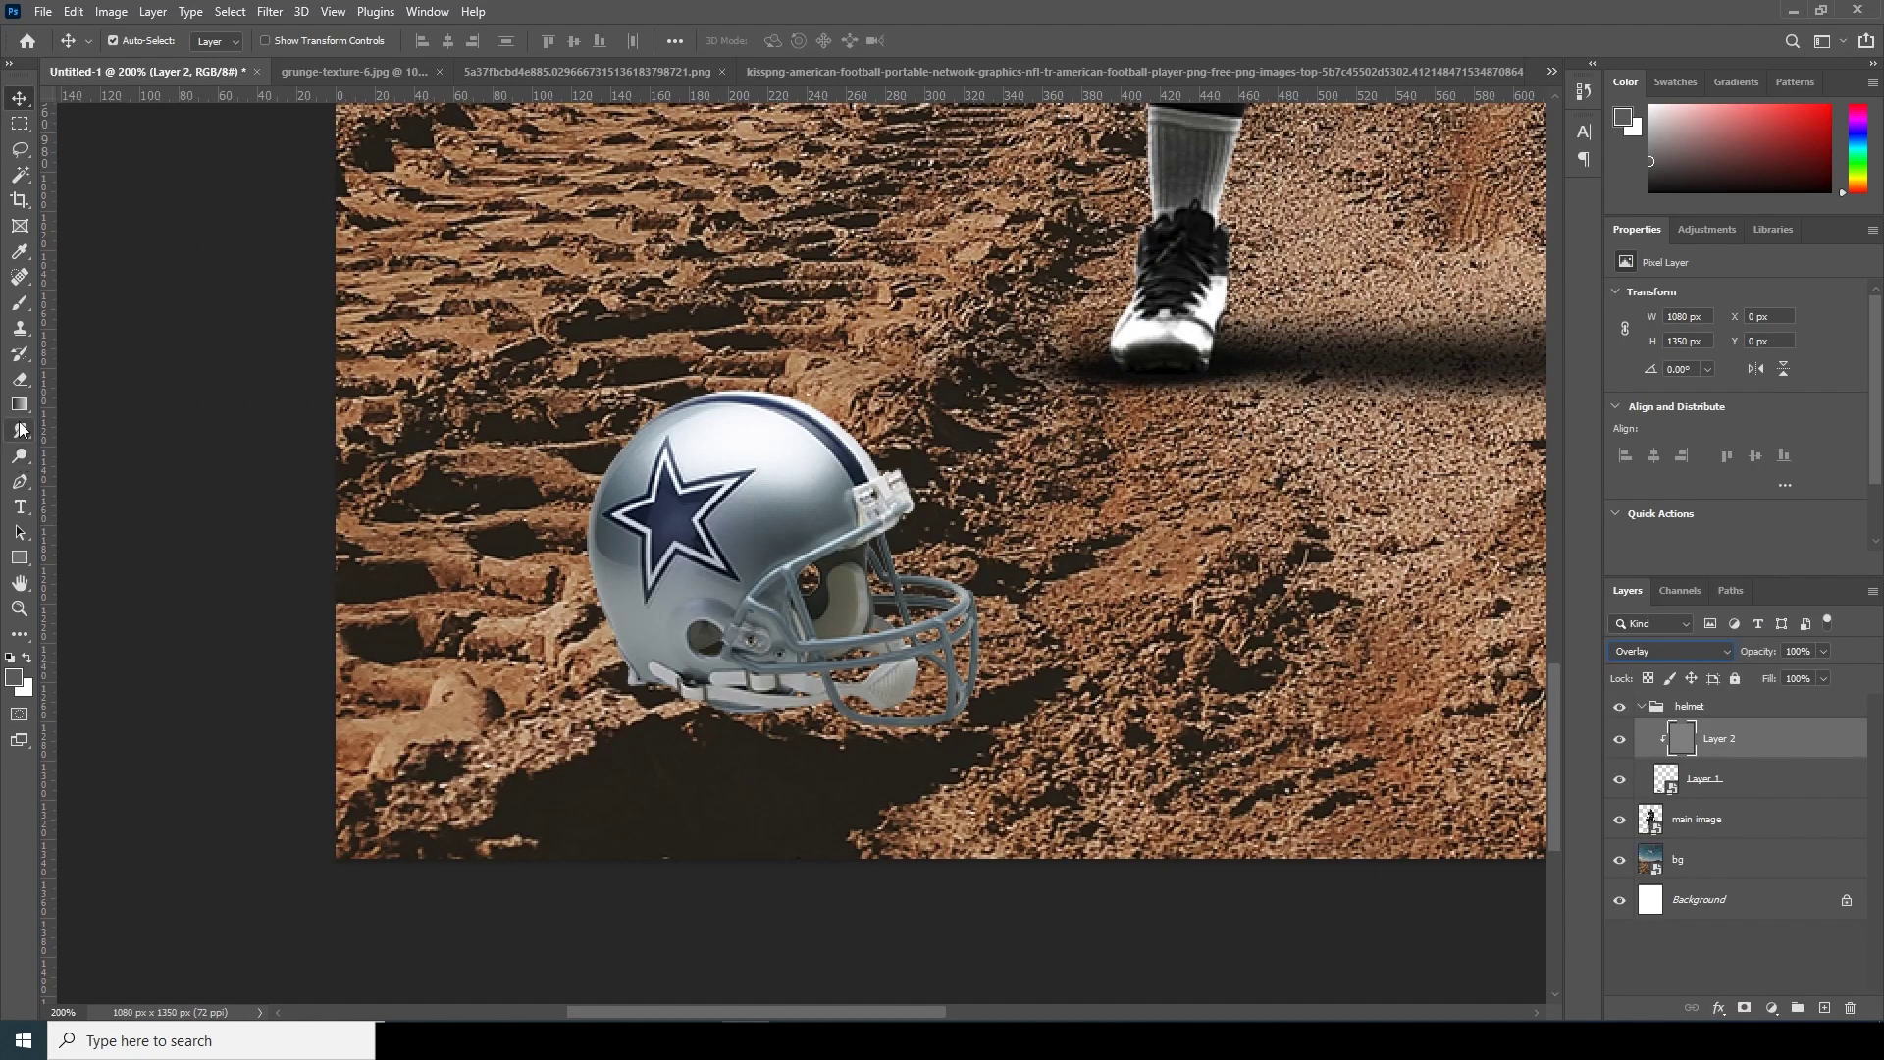
# Burn the lower edge of the helmet on the gray layer with a 60 px brush at 40% exposure.
pyautogui.moveTo(20, 456); pyautogui.dragTo(74, 467)
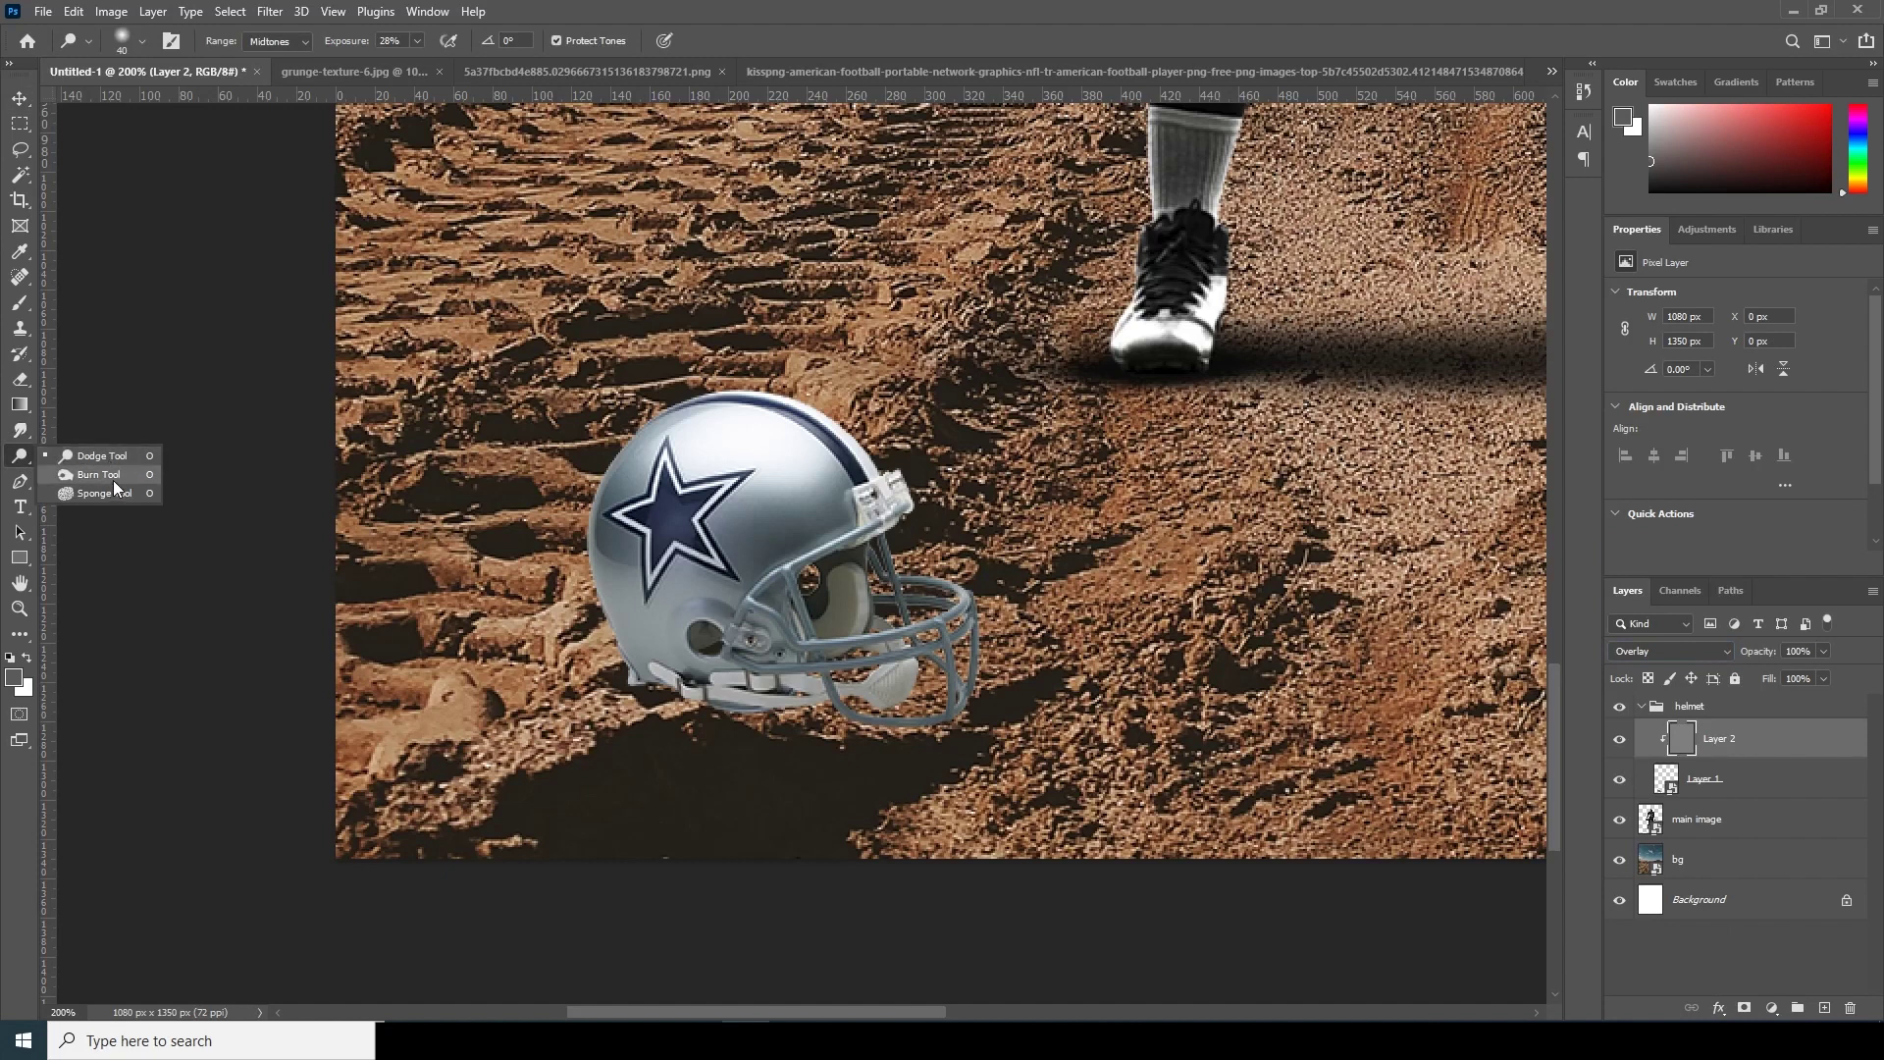
pyautogui.click(114, 478)
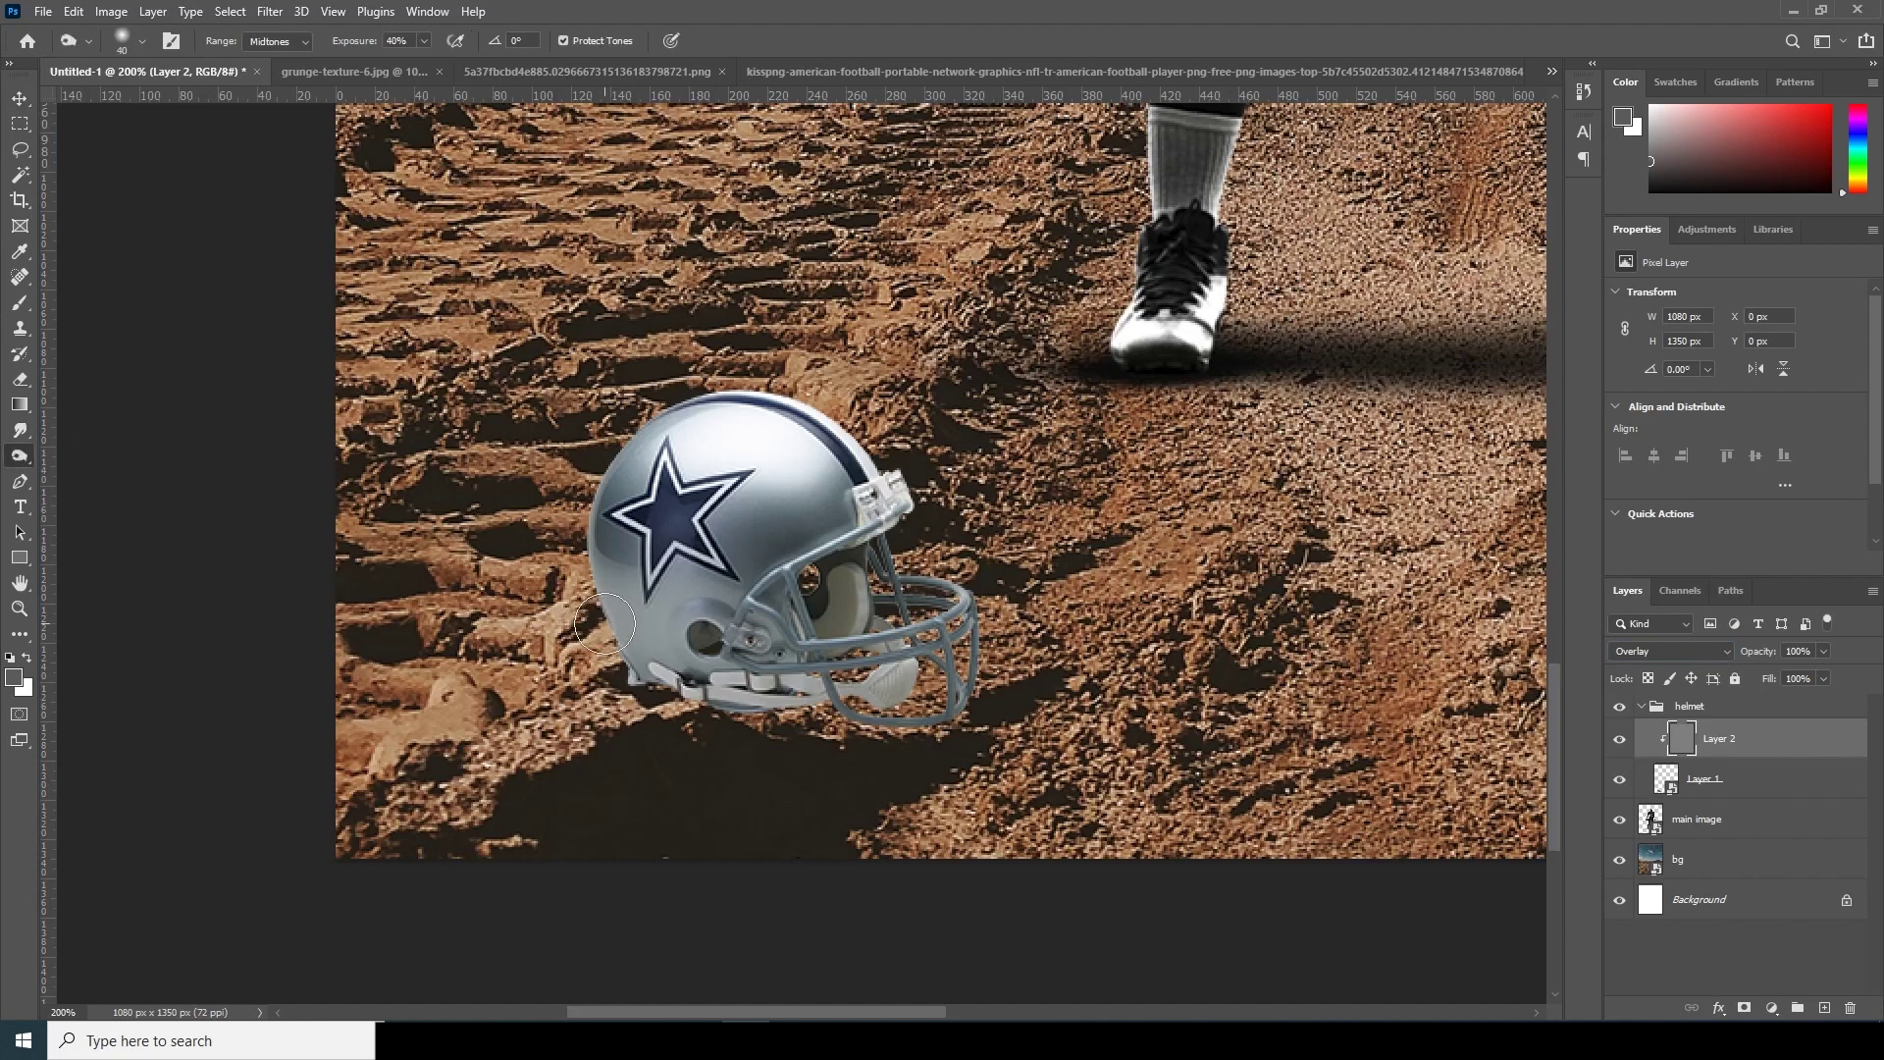
pyautogui.press(']')
pyautogui.press(']')
pyautogui.press(']')
pyautogui.moveTo(666, 704)
pyautogui.mouseDown()
pyautogui.moveTo(736, 731)
pyautogui.moveTo(904, 736)
pyautogui.moveTo(749, 749)
pyautogui.moveTo(990, 663)
pyautogui.moveTo(728, 671)
pyautogui.mouseUp()
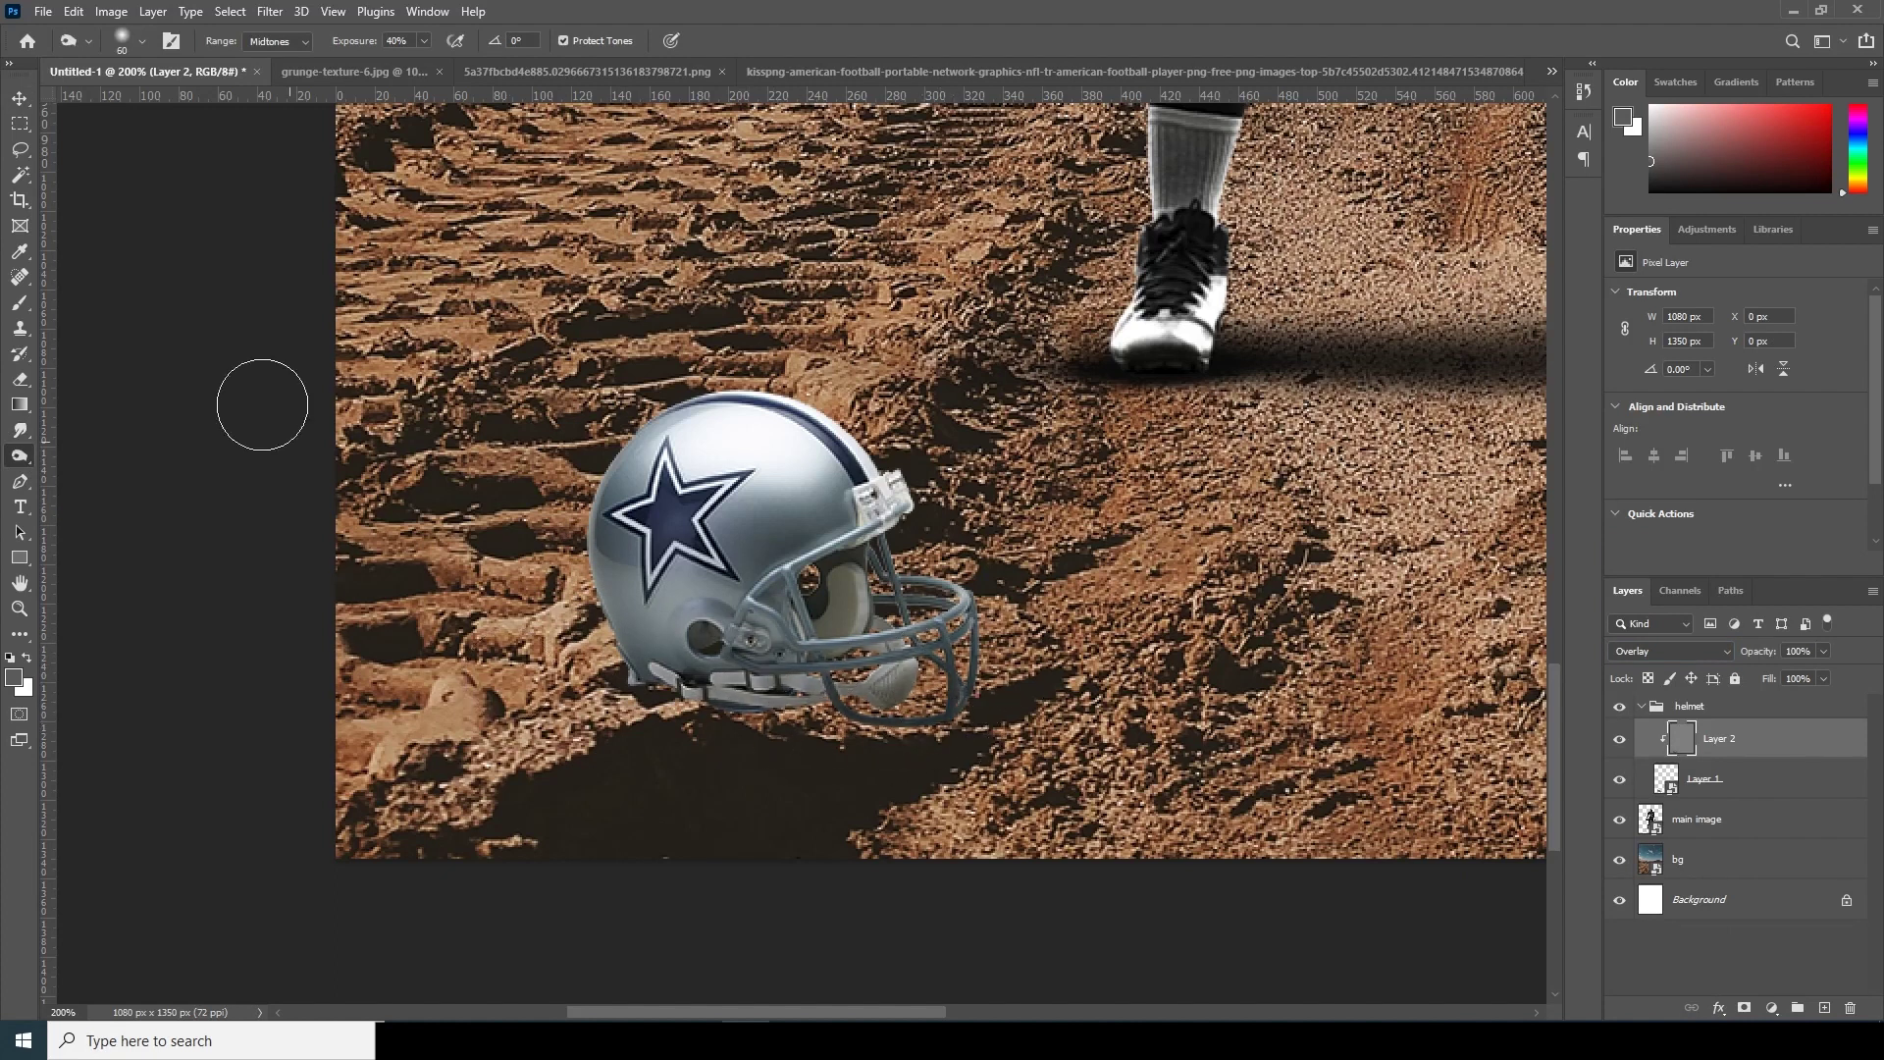
# Set the Burn tool to Midtones at 29% exposure and enlarge its brush to 90 px for shading the helmet.
pyautogui.click(304, 42)
pyautogui.click(287, 78)
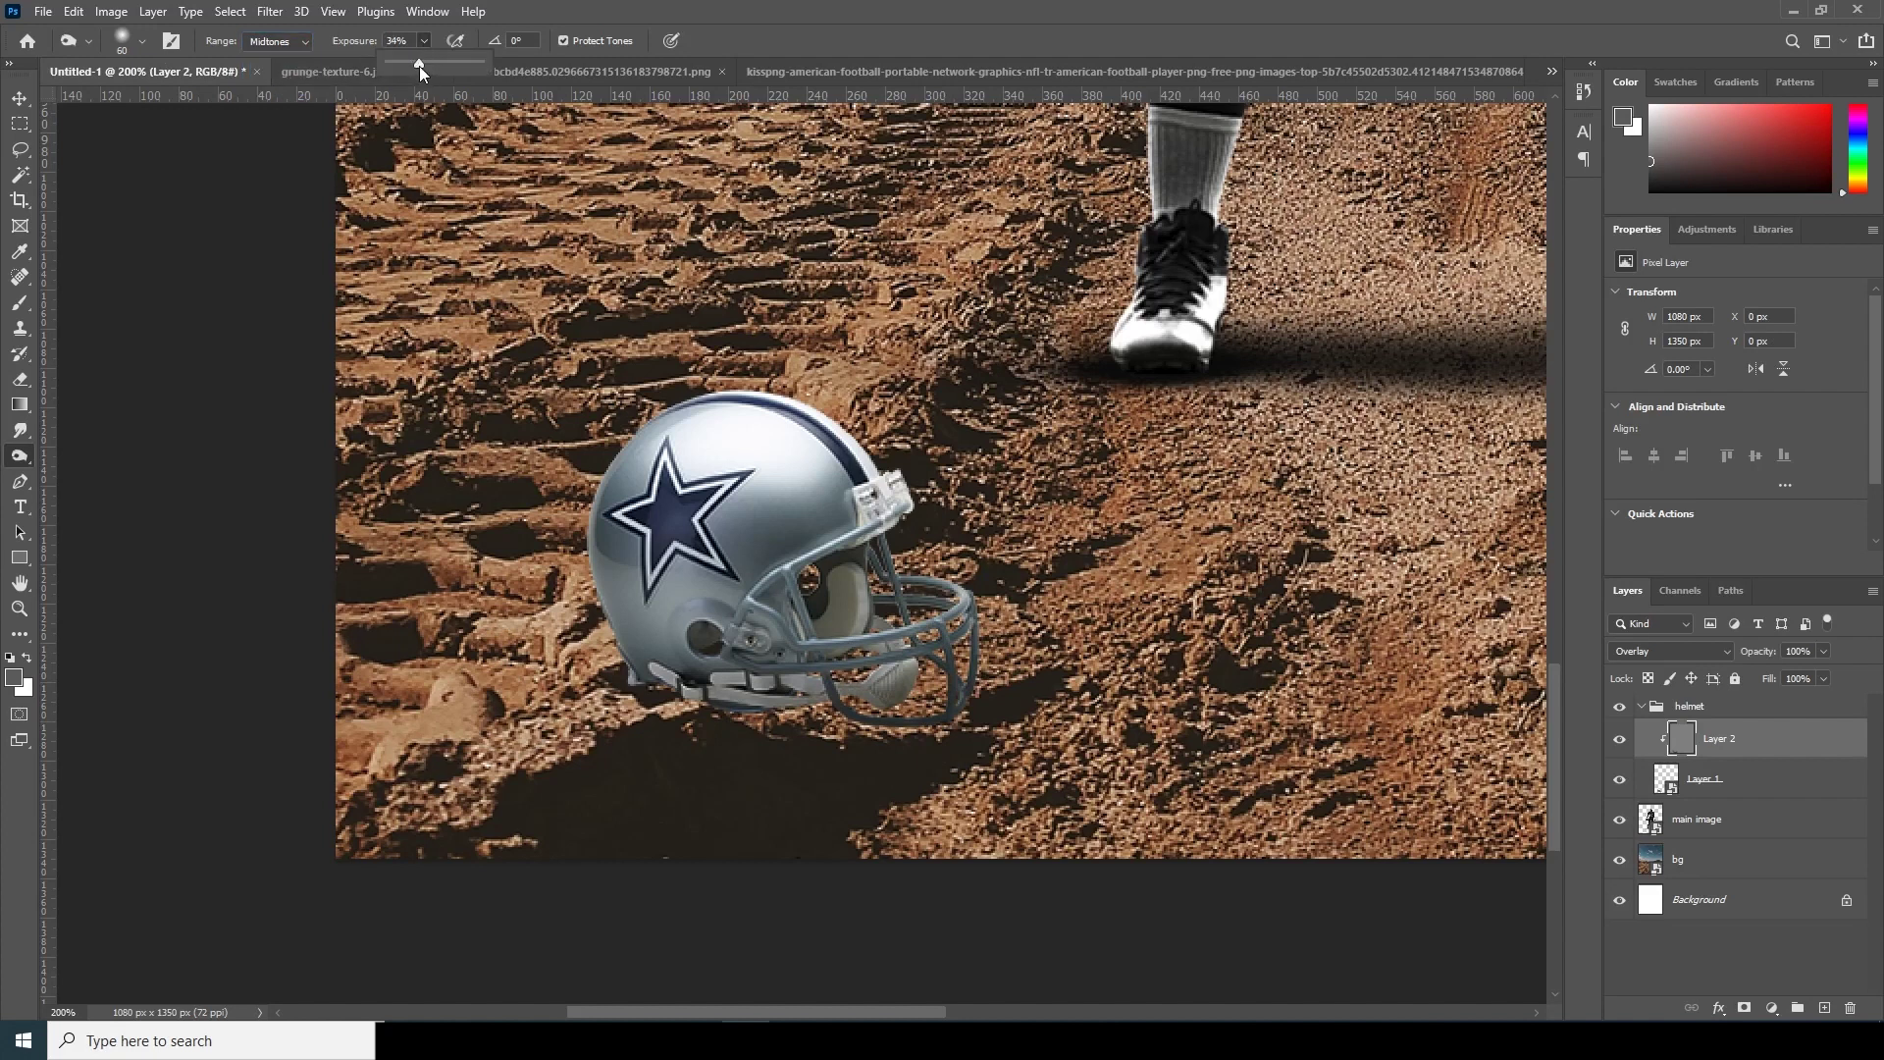
pyautogui.moveTo(416, 66); pyautogui.dragTo(415, 66)
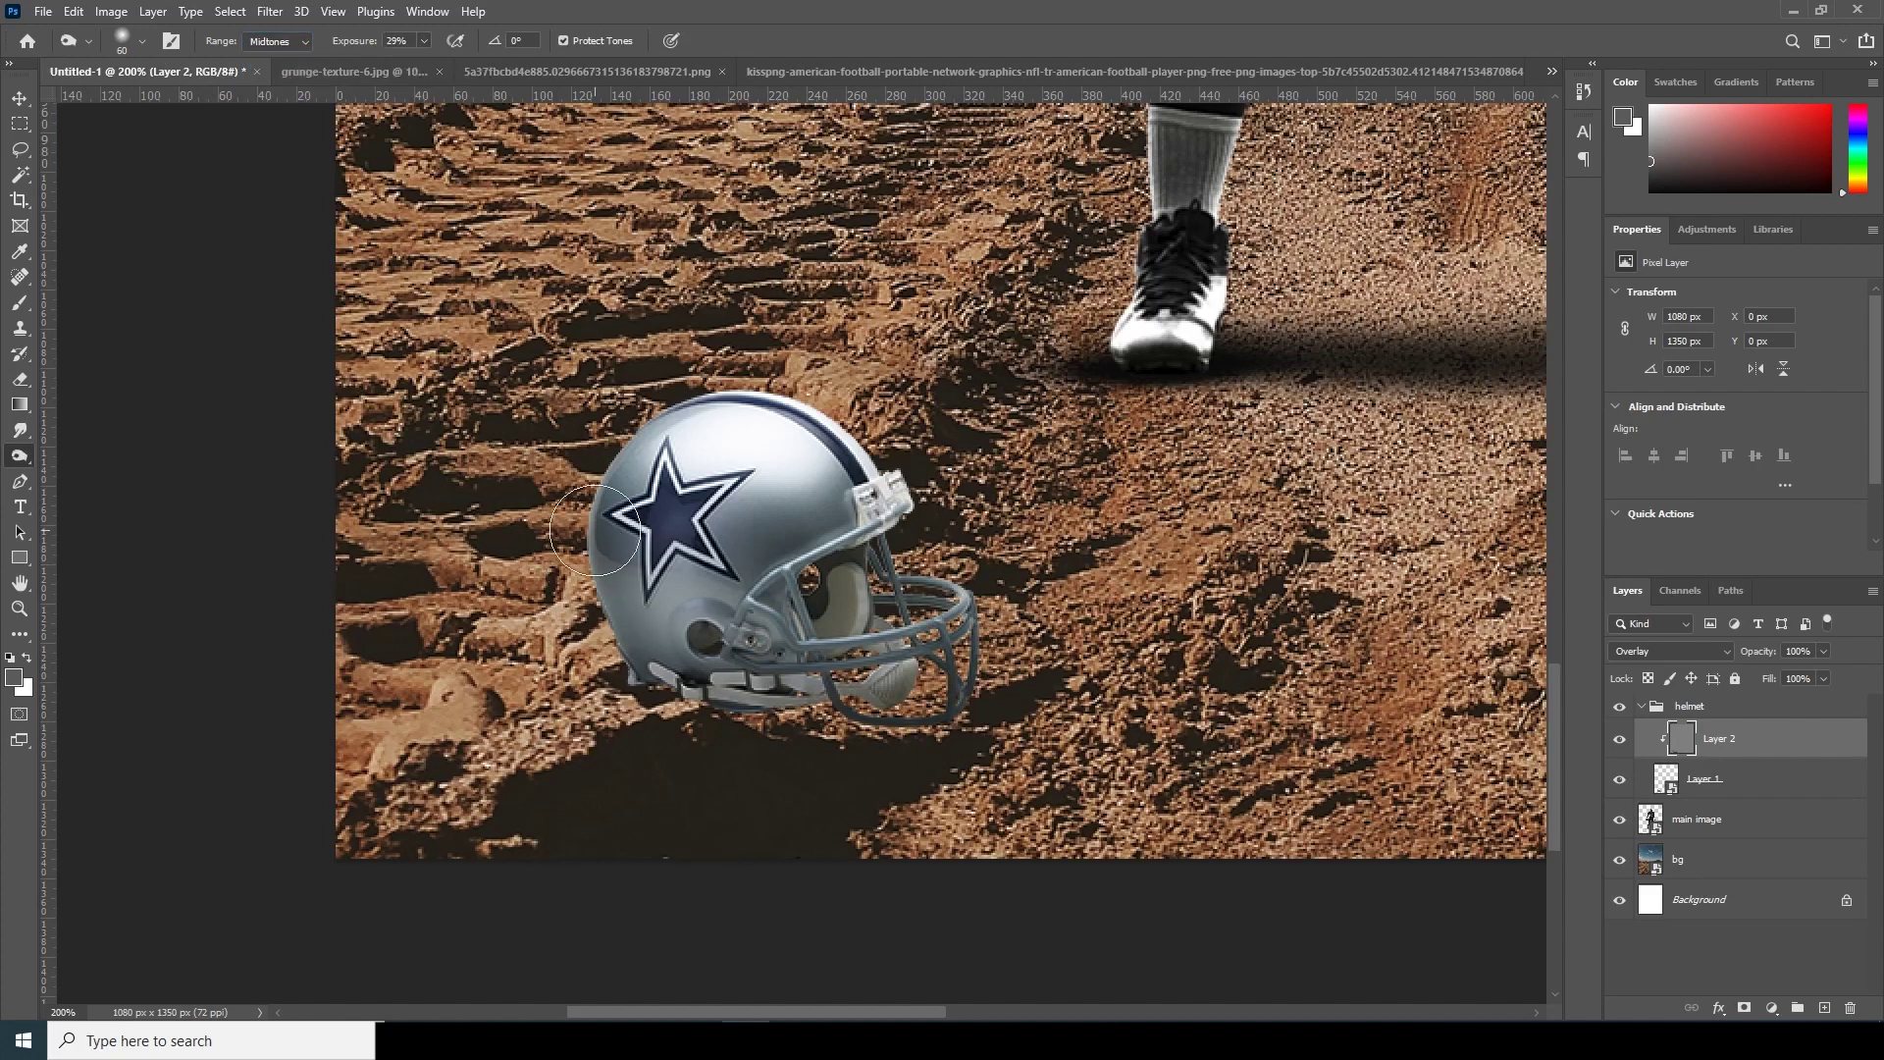
pyautogui.press(']')
pyautogui.press(']')
pyautogui.press(']')
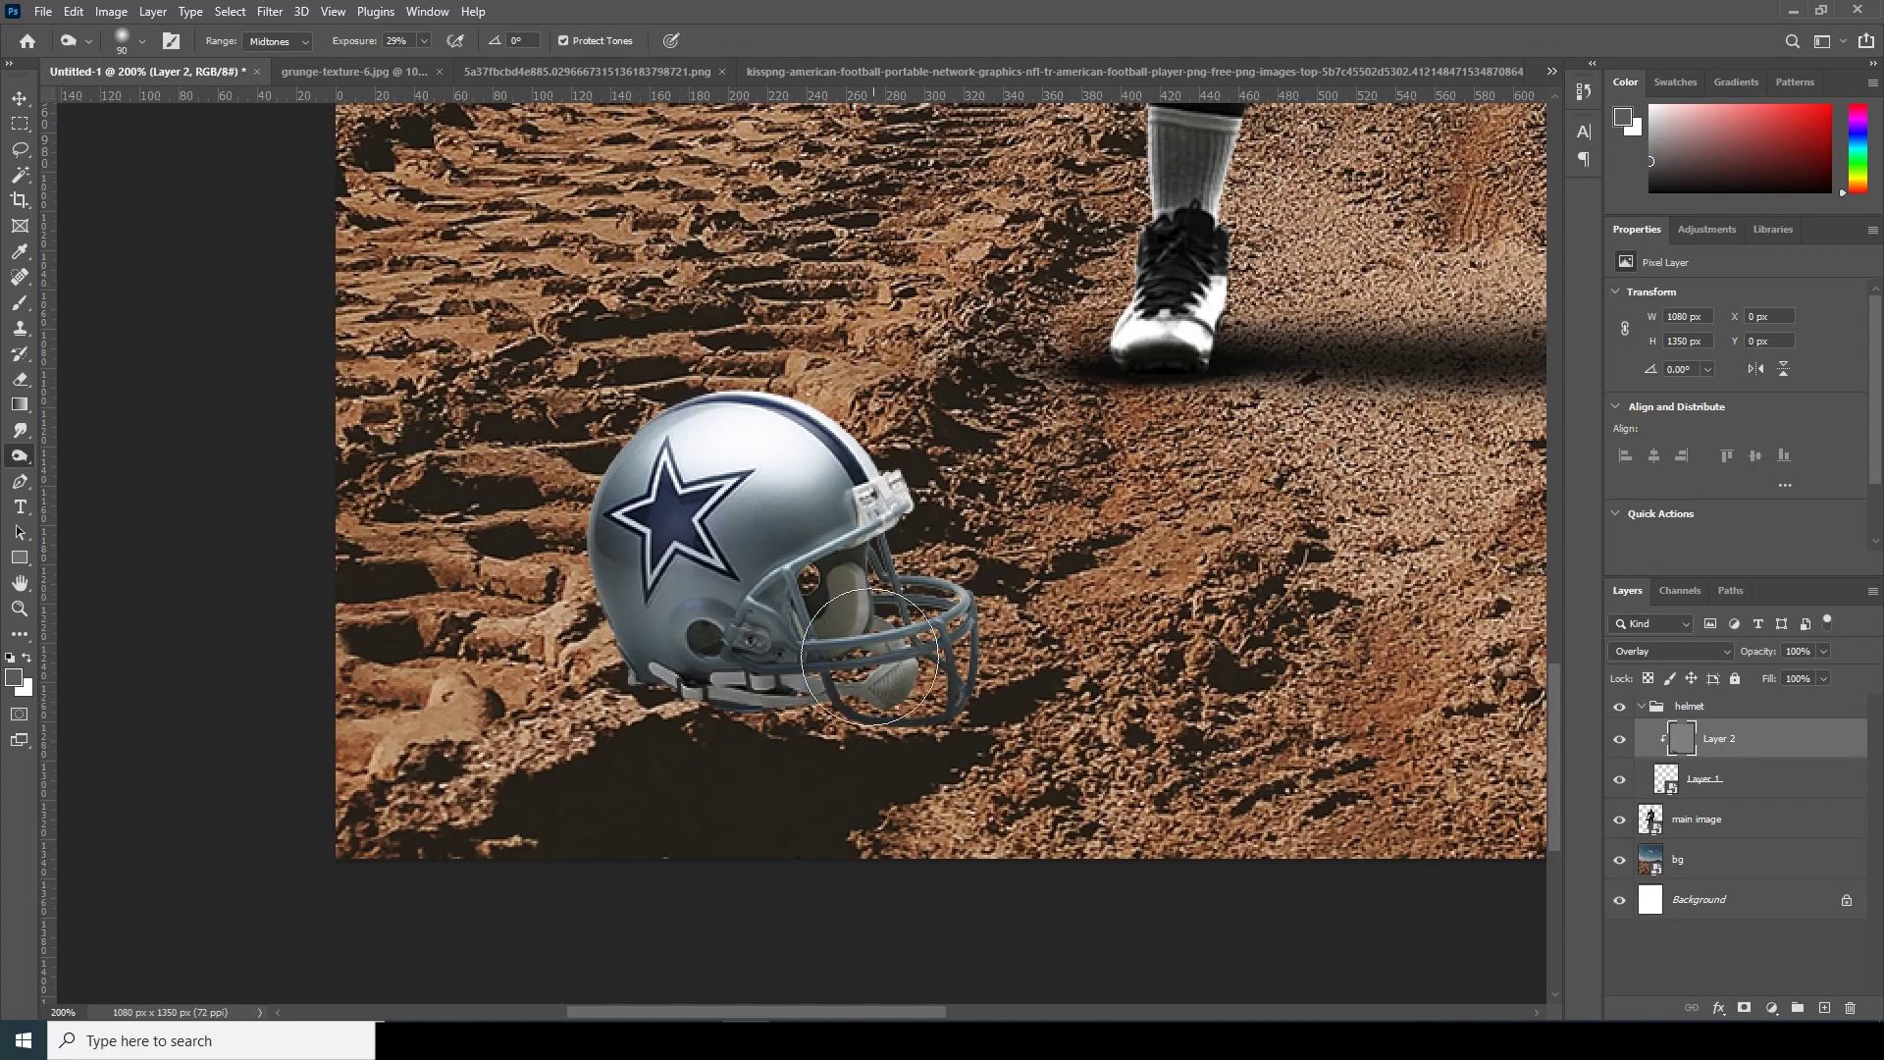
# Reduce the Burn brush to about 40 px and darken the helmet's inner padding and face guard.
pyautogui.press('[')
pyautogui.press('[')
pyautogui.press('[')
pyautogui.press('[')
pyautogui.press('[')
pyautogui.press('[')
pyautogui.press('[')
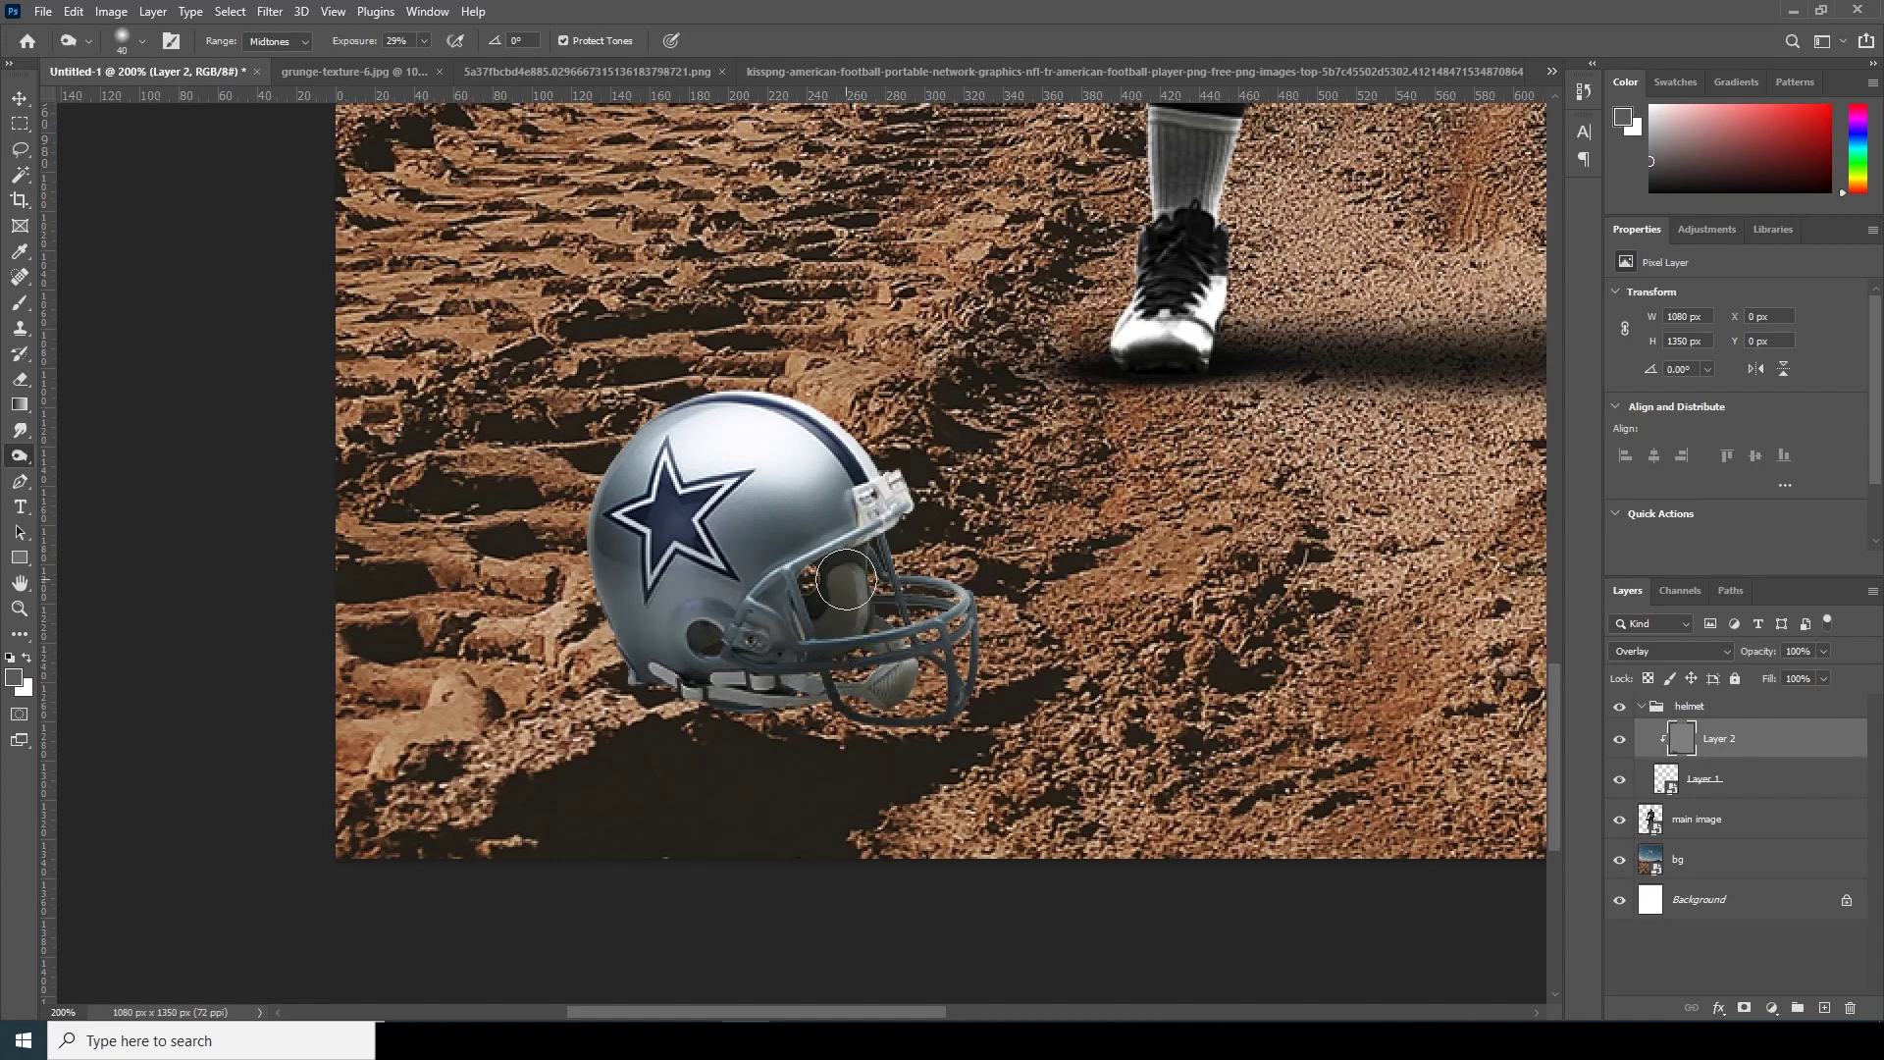
pyautogui.moveTo(841, 569)
pyautogui.mouseDown()
pyautogui.moveTo(796, 583)
pyautogui.moveTo(849, 576)
pyautogui.moveTo(836, 634)
pyautogui.moveTo(861, 596)
pyautogui.moveTo(858, 645)
pyautogui.mouseUp()
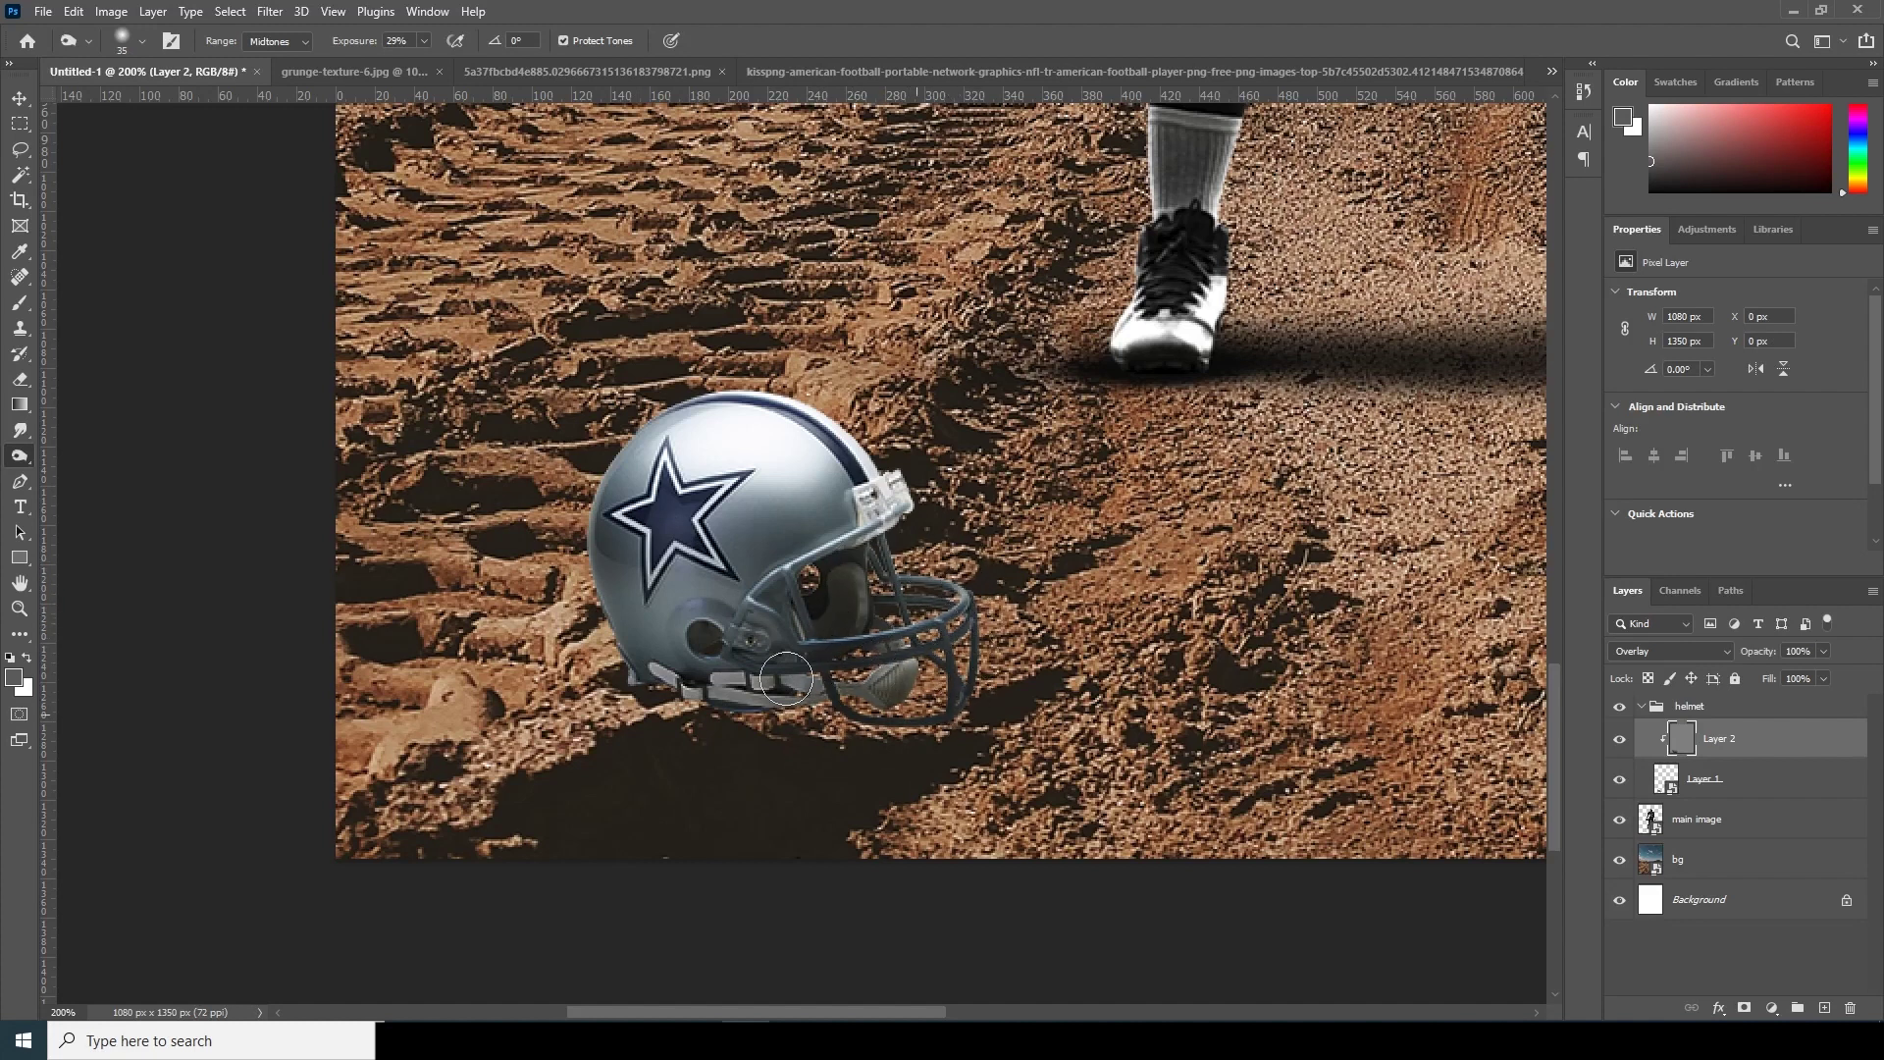
# Burn the helmet's lower shell and side with a 50 px brush to deepen its shading.
pyautogui.press(']')
pyautogui.press(']')
pyautogui.press(']')
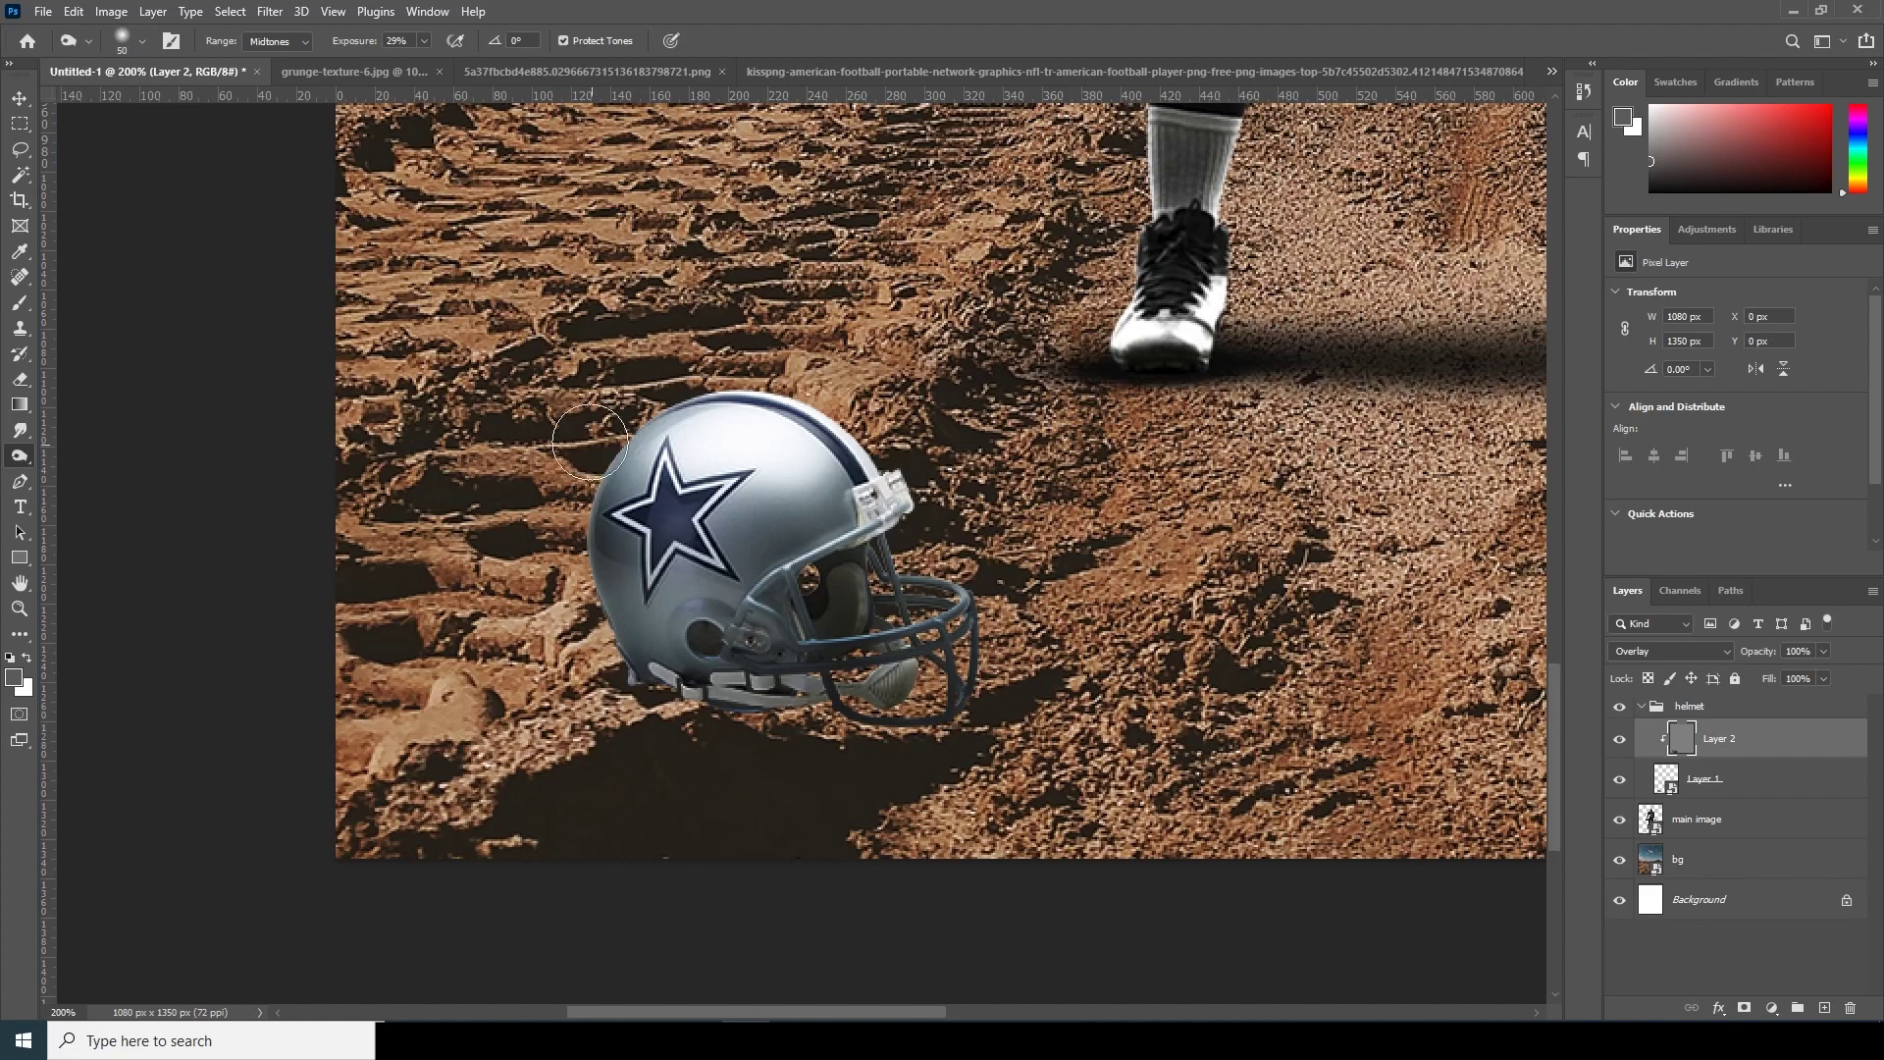
pyautogui.moveTo(844, 540)
pyautogui.mouseDown()
pyautogui.moveTo(909, 511)
pyautogui.moveTo(637, 549)
pyautogui.moveTo(647, 657)
pyautogui.mouseUp()
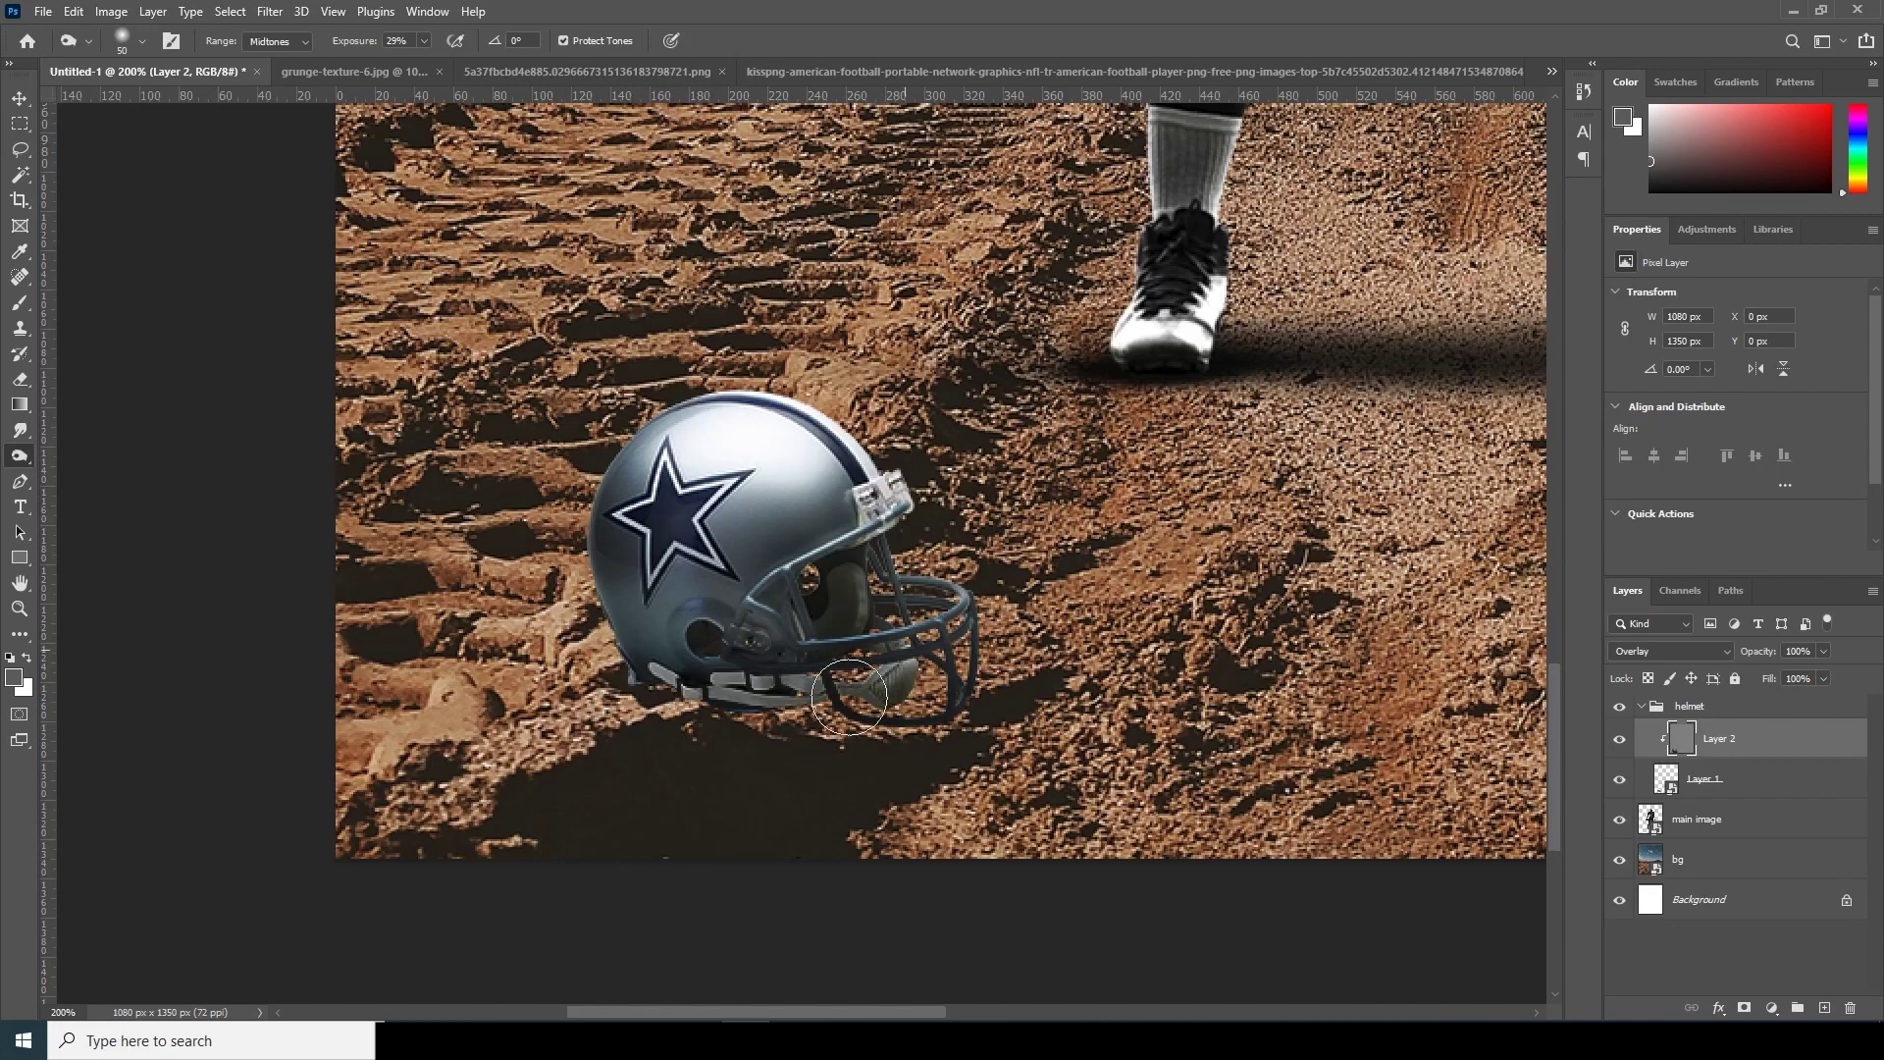
# Start a Camera Raw filter on the helmet smart object with Clarity +80 and Texture +48.
pyautogui.hotkey('ctrl', '0')
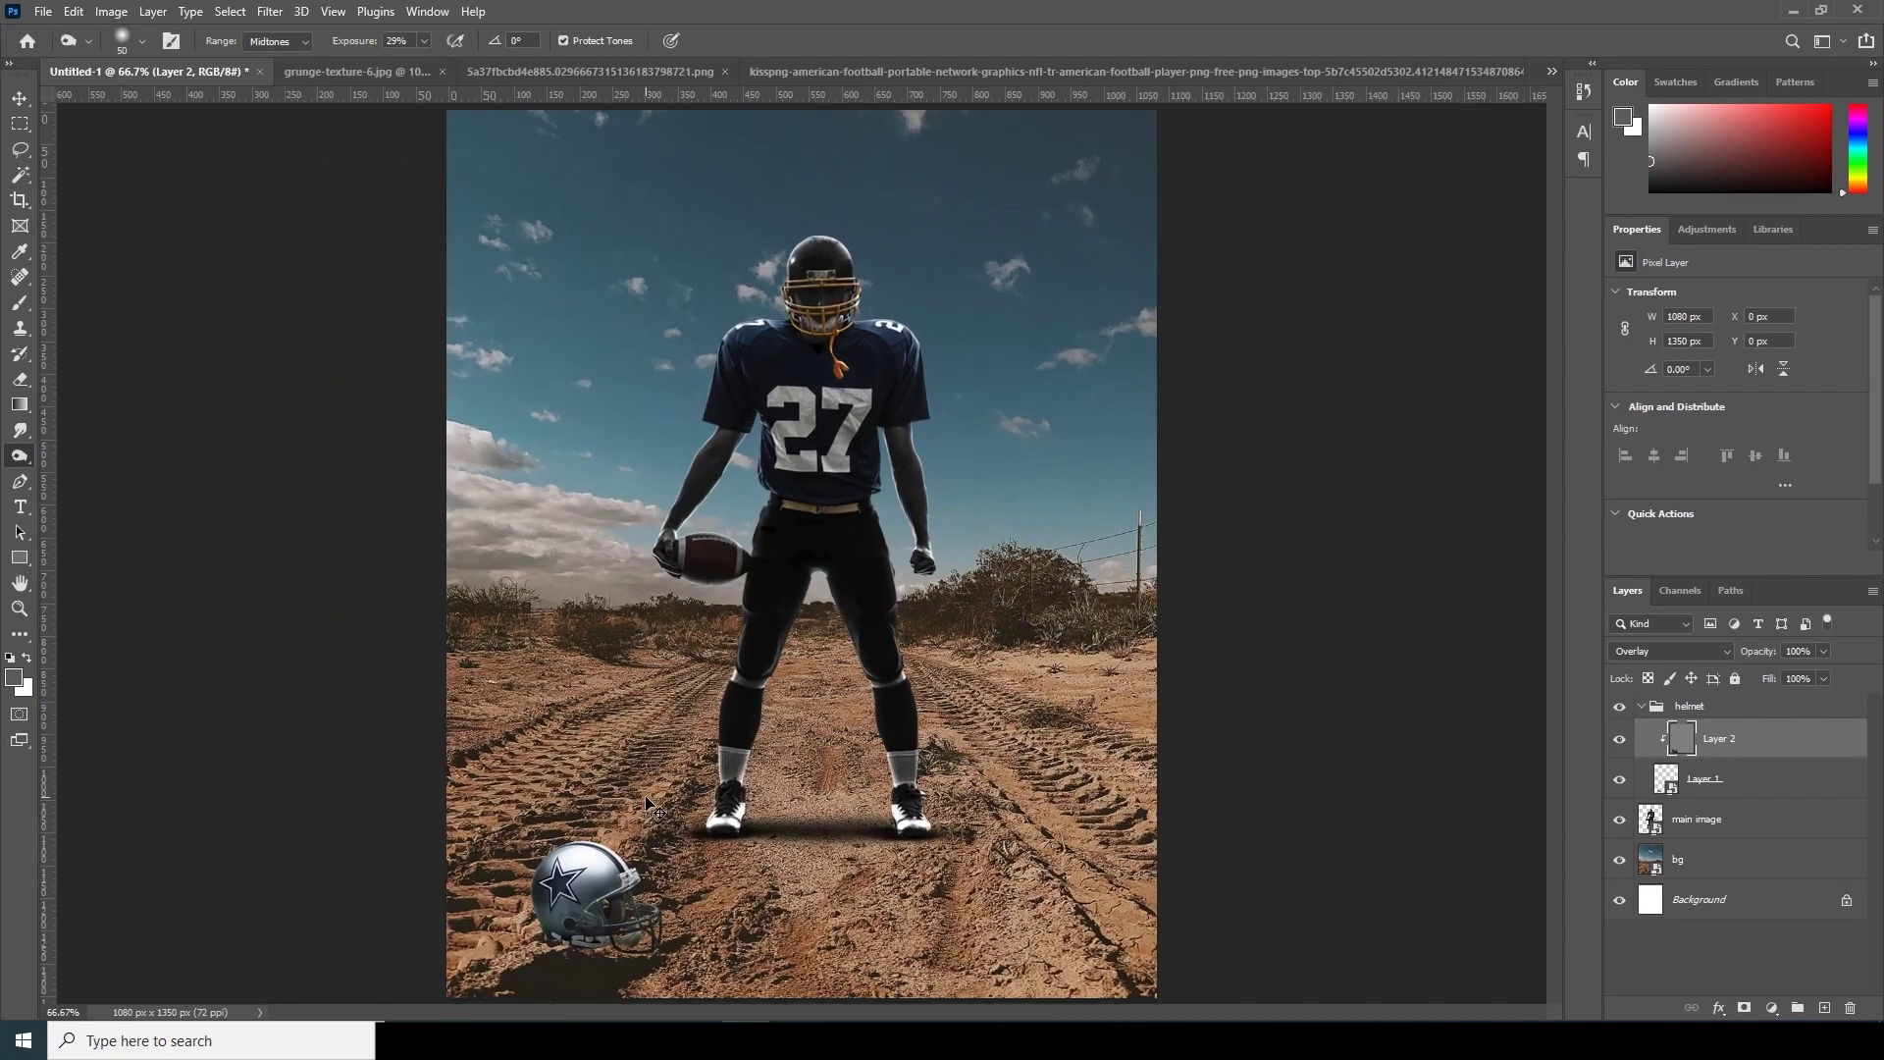
pyautogui.hotkey('ctrl', '1')
pyautogui.moveTo(618, 829); pyautogui.dragTo(776, 649)
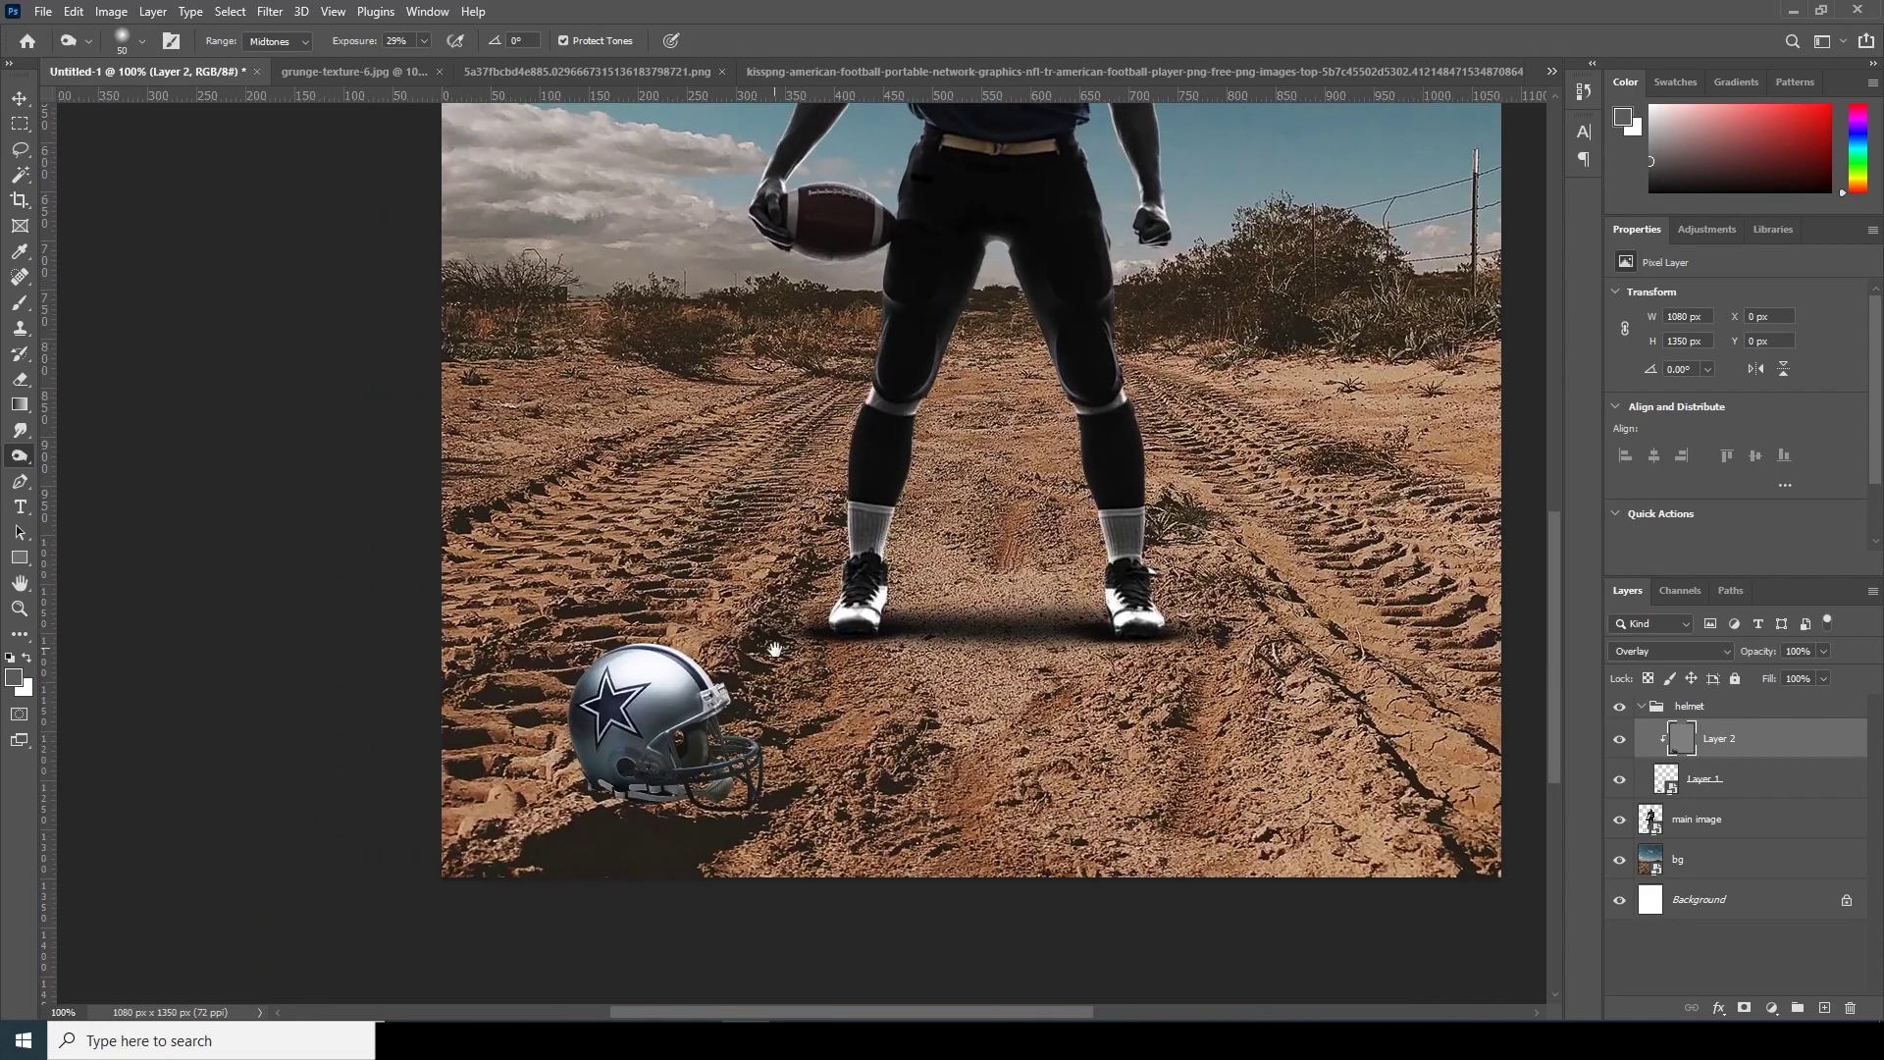
pyautogui.click(1666, 785)
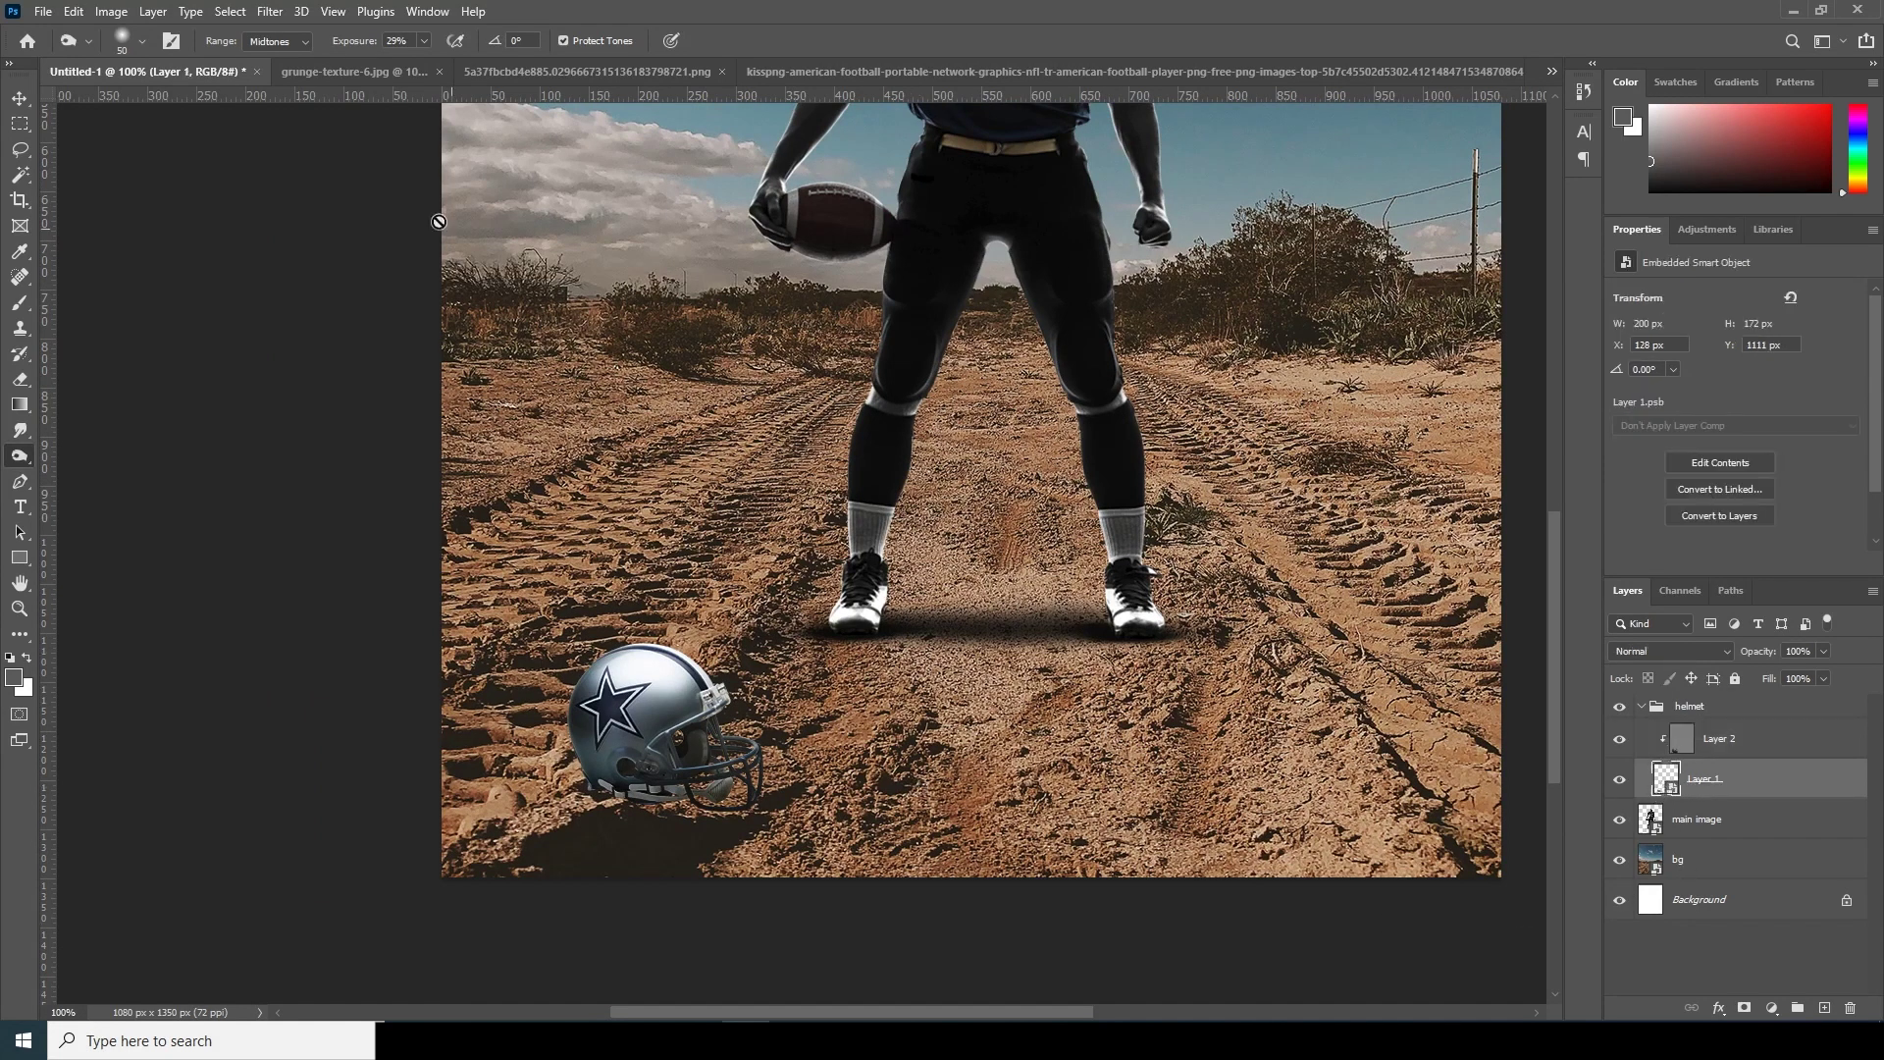
pyautogui.click(271, 12)
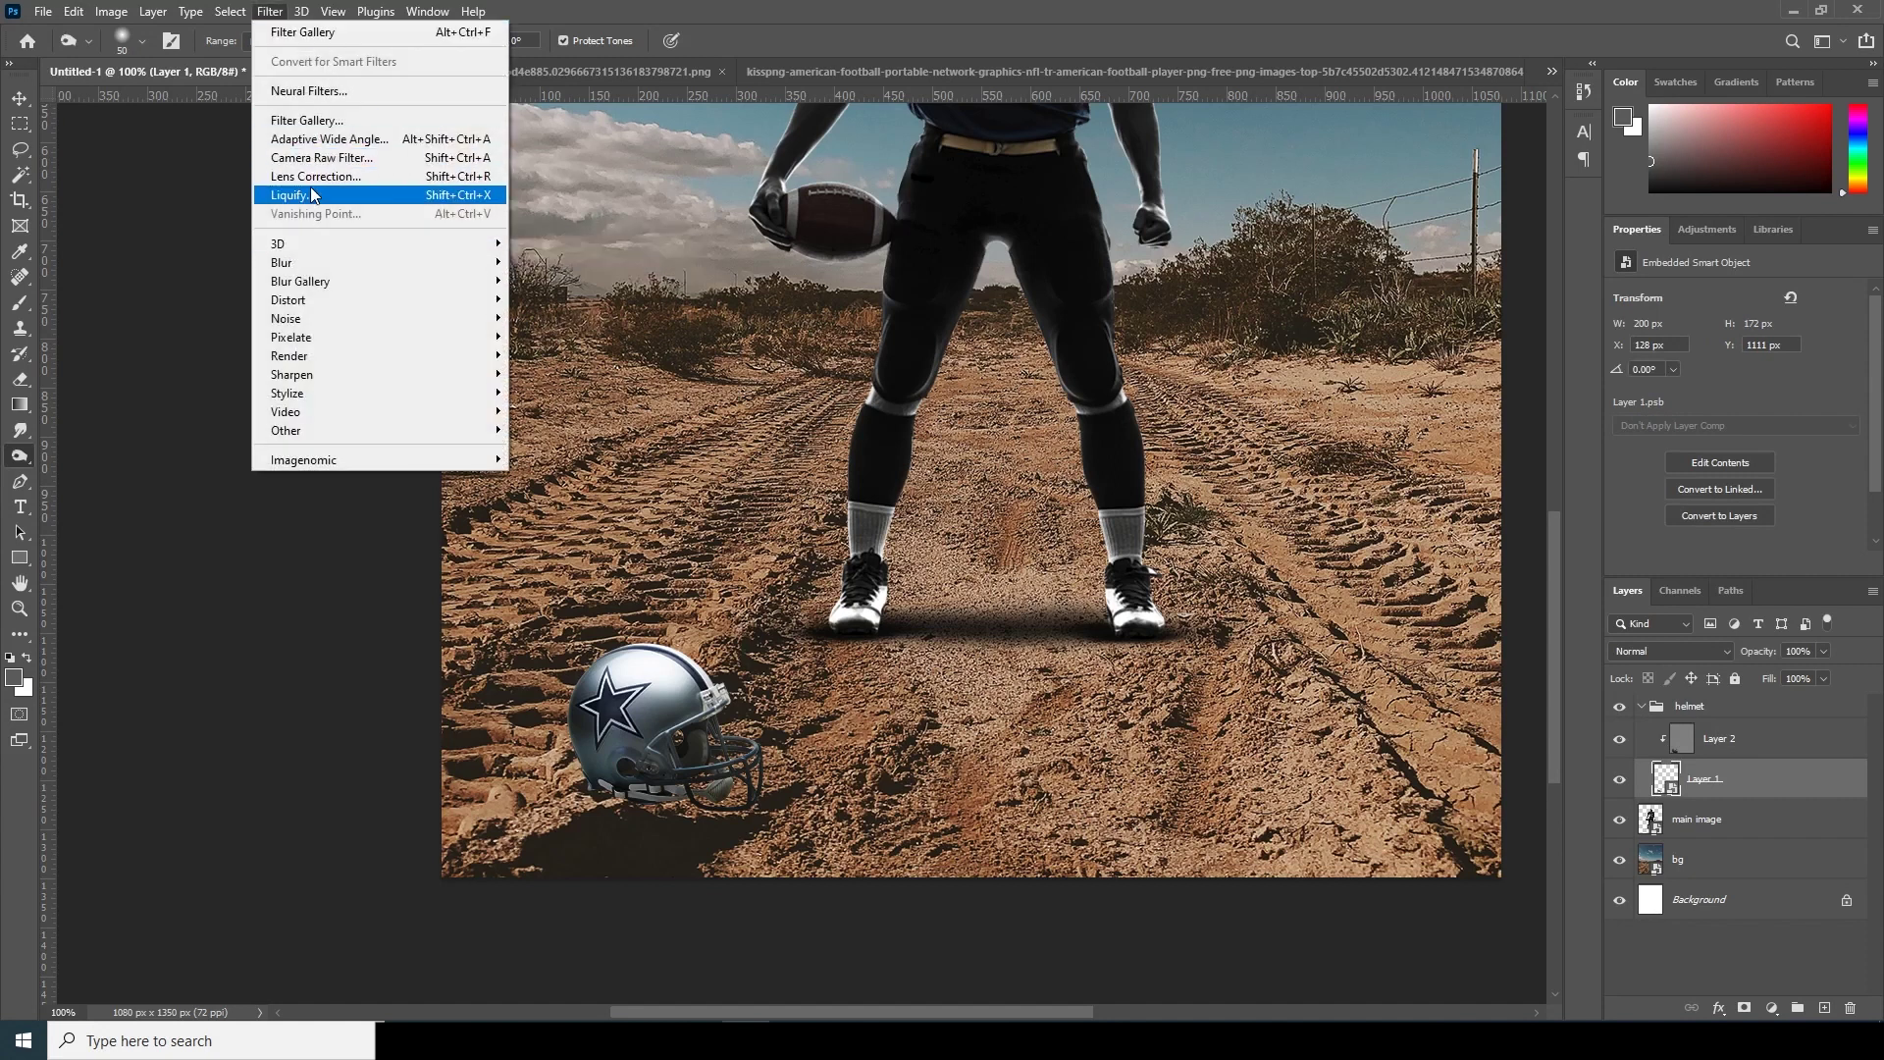
pyautogui.click(320, 160)
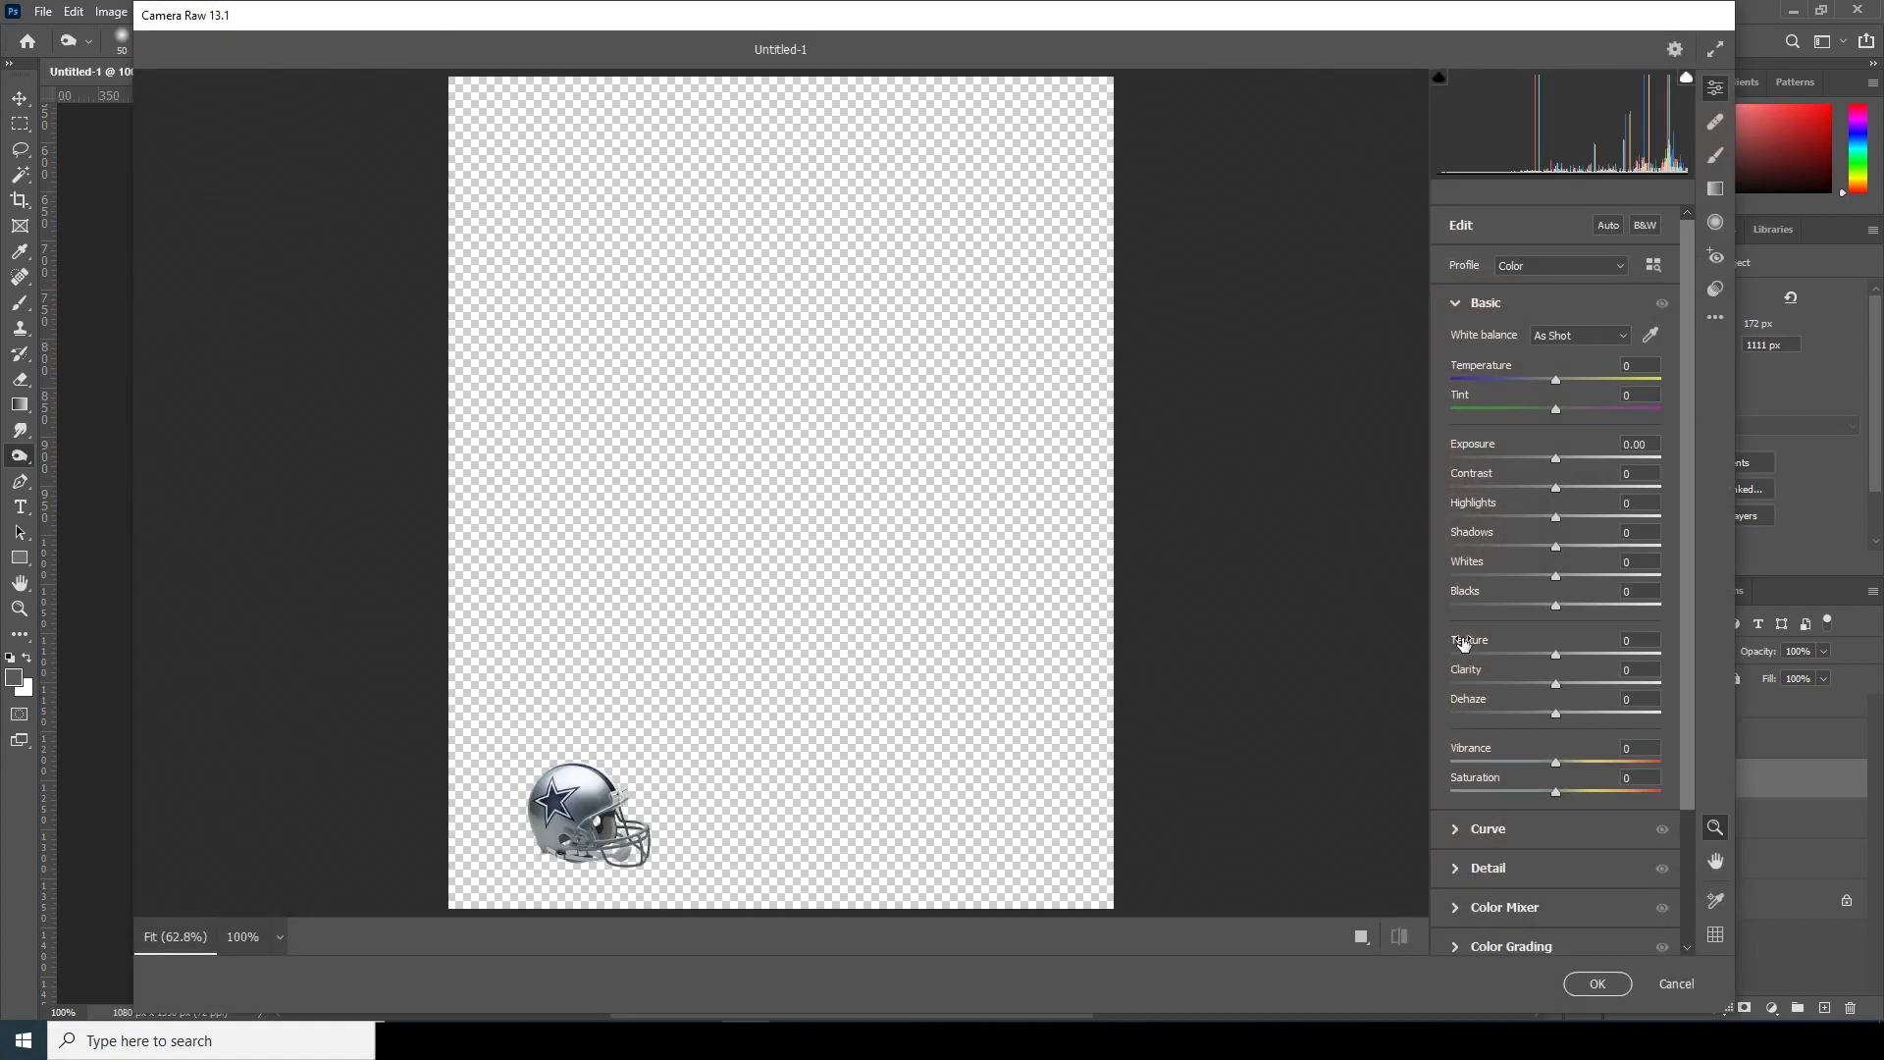
pyautogui.click(1638, 682)
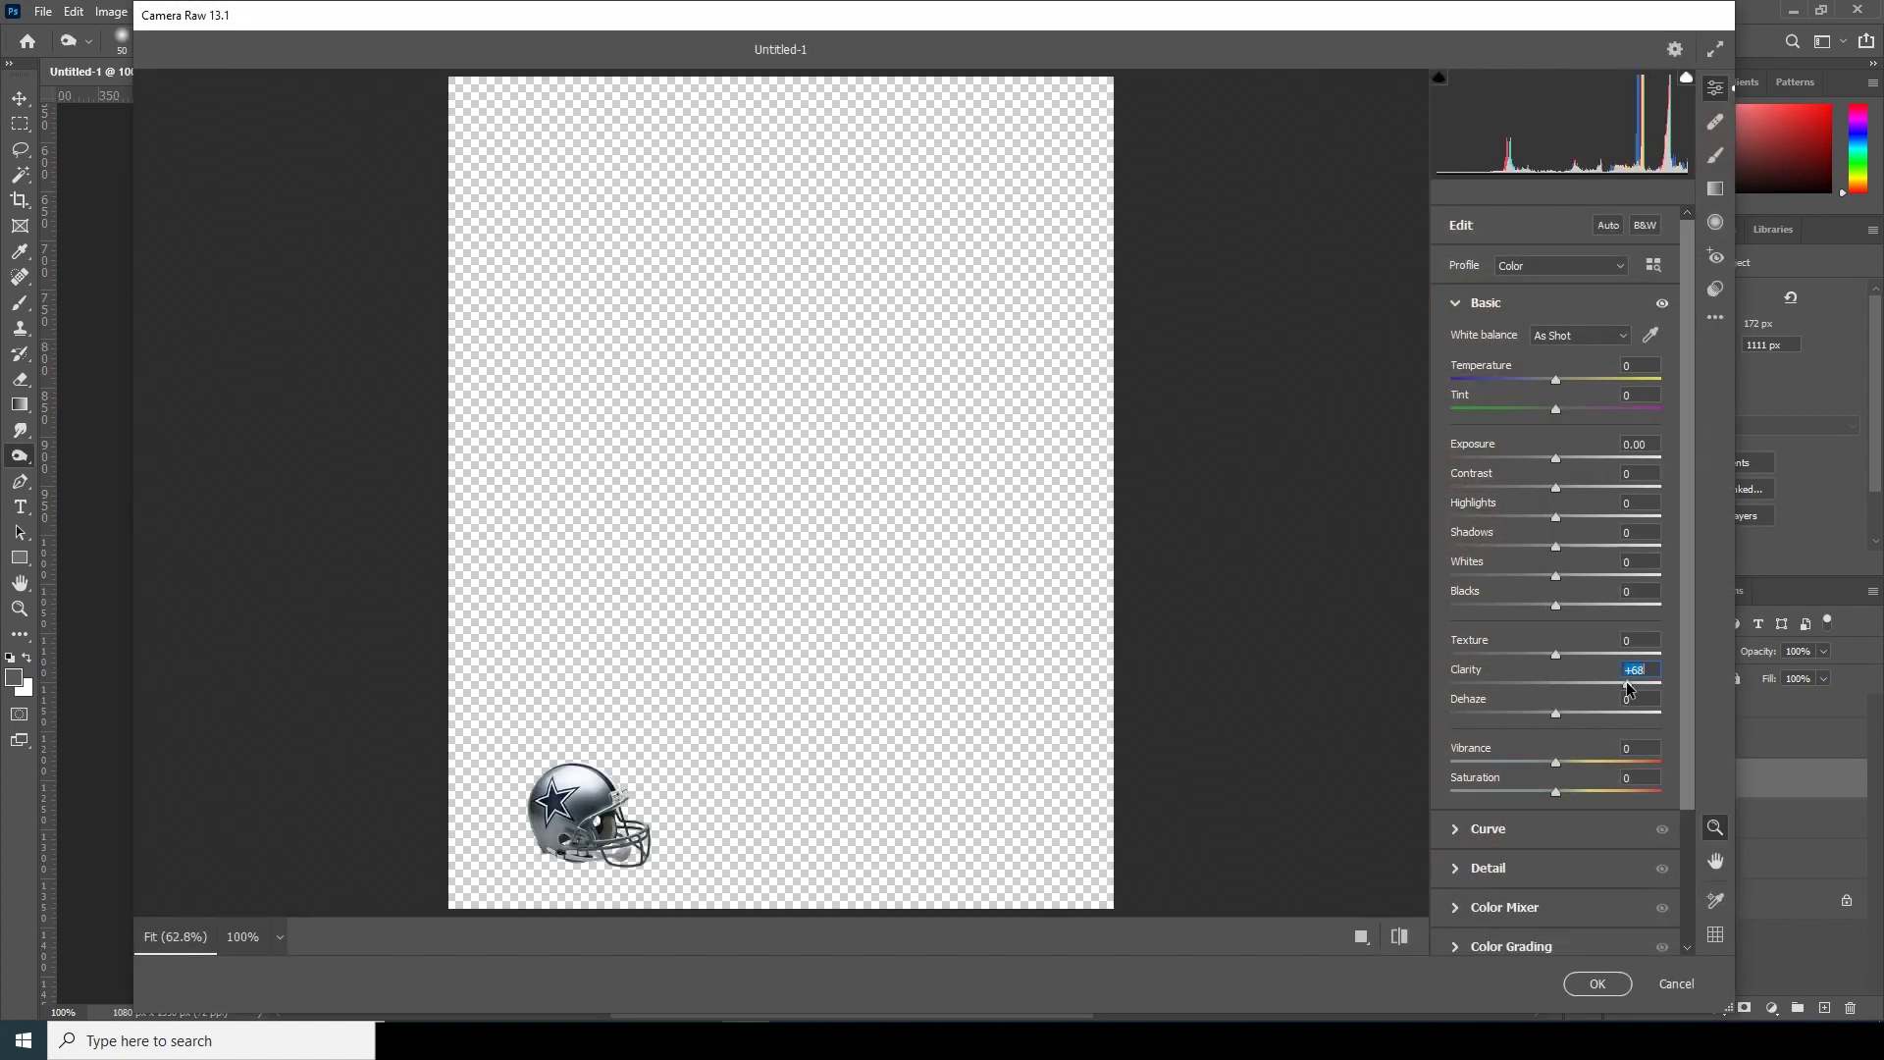
pyautogui.click(1594, 651)
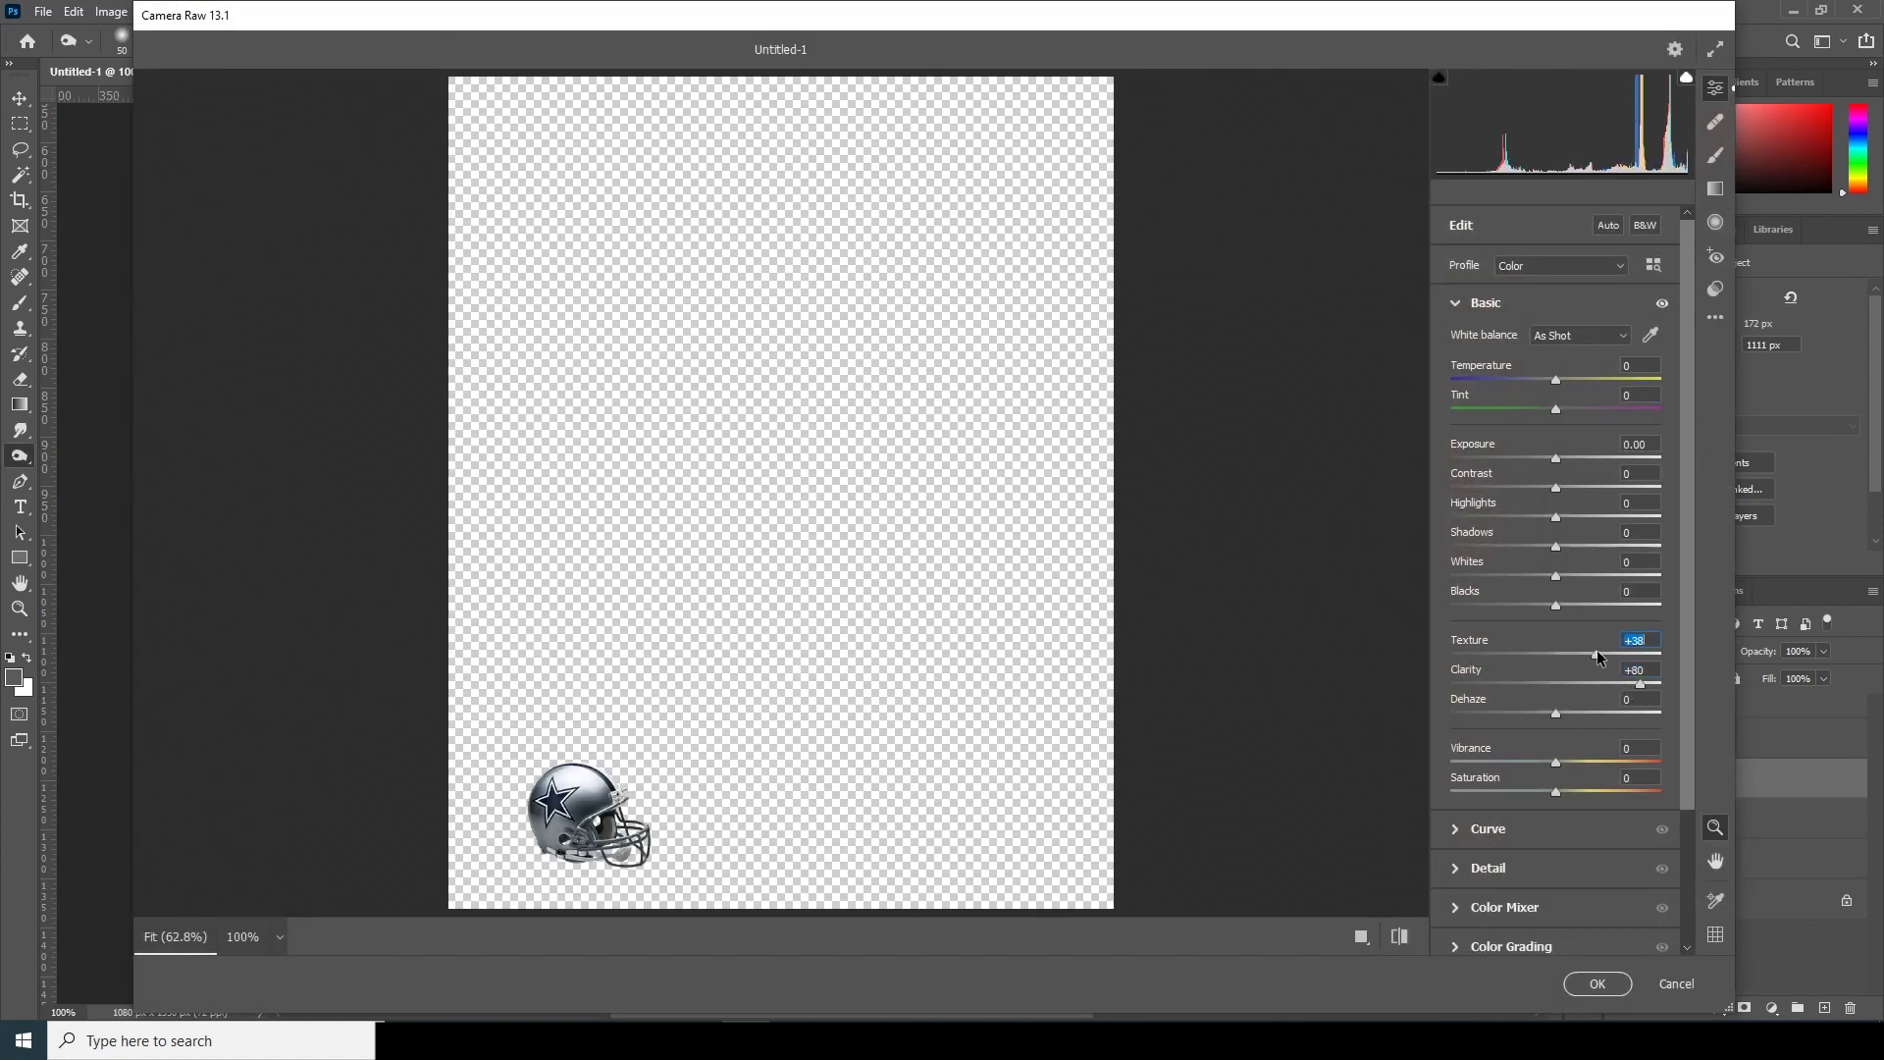
# Set the helmet's Vibrance to -85, Highlights to -100, Whites to -95 and Exposure to -0.25, and apply the filter.
pyautogui.click(1491, 763)
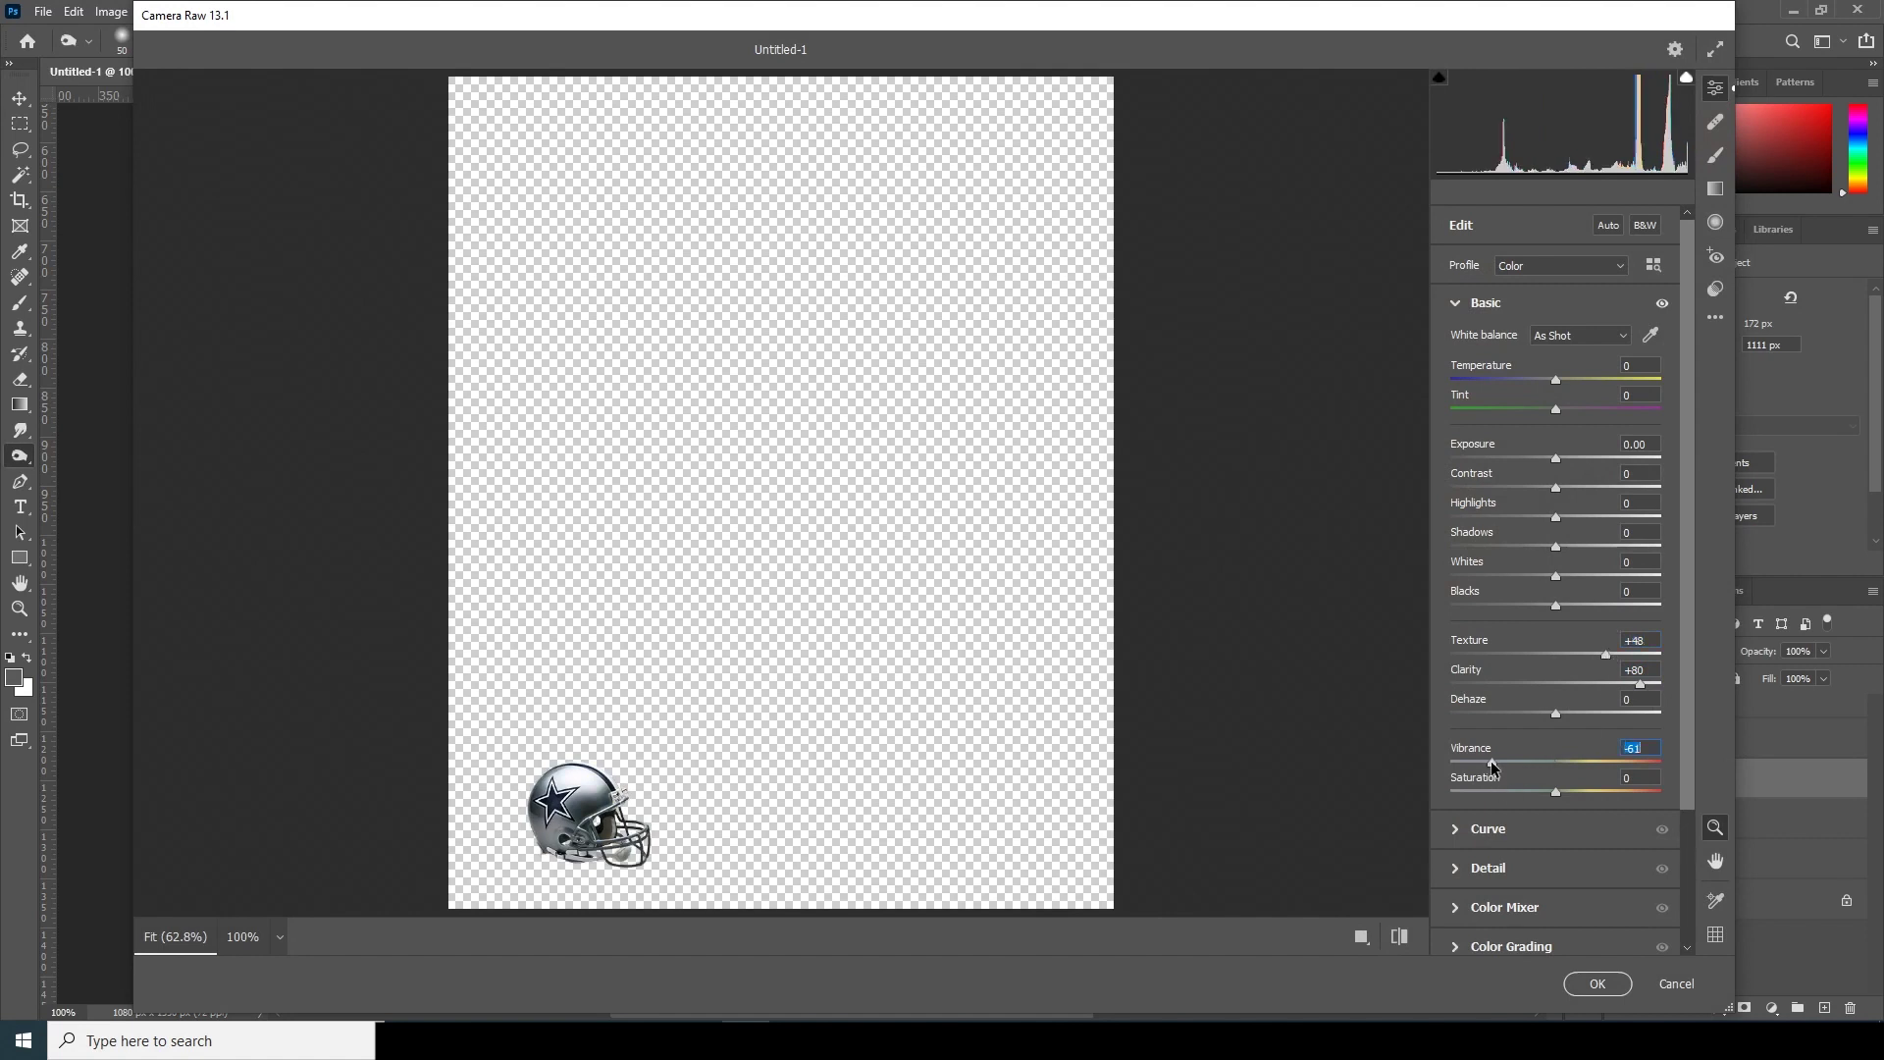
pyautogui.moveTo(1489, 762); pyautogui.dragTo(1467, 769)
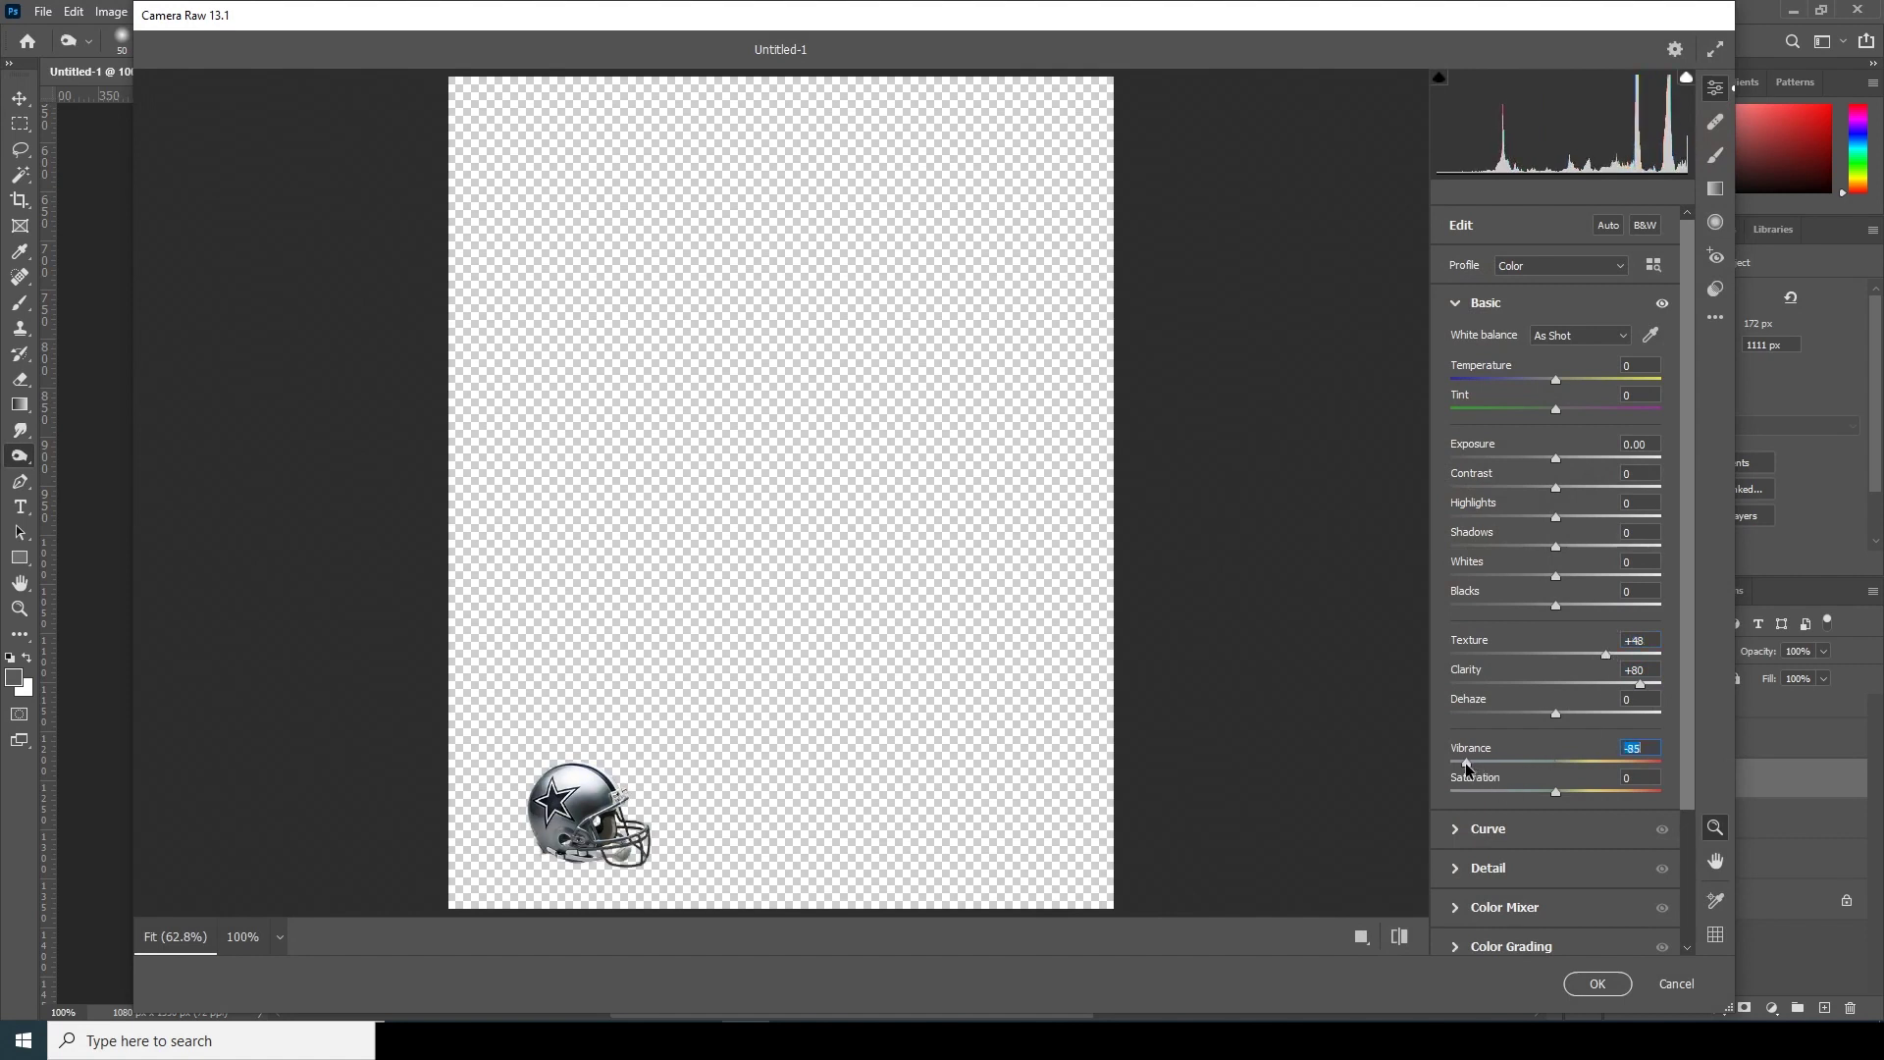
pyautogui.click(1451, 514)
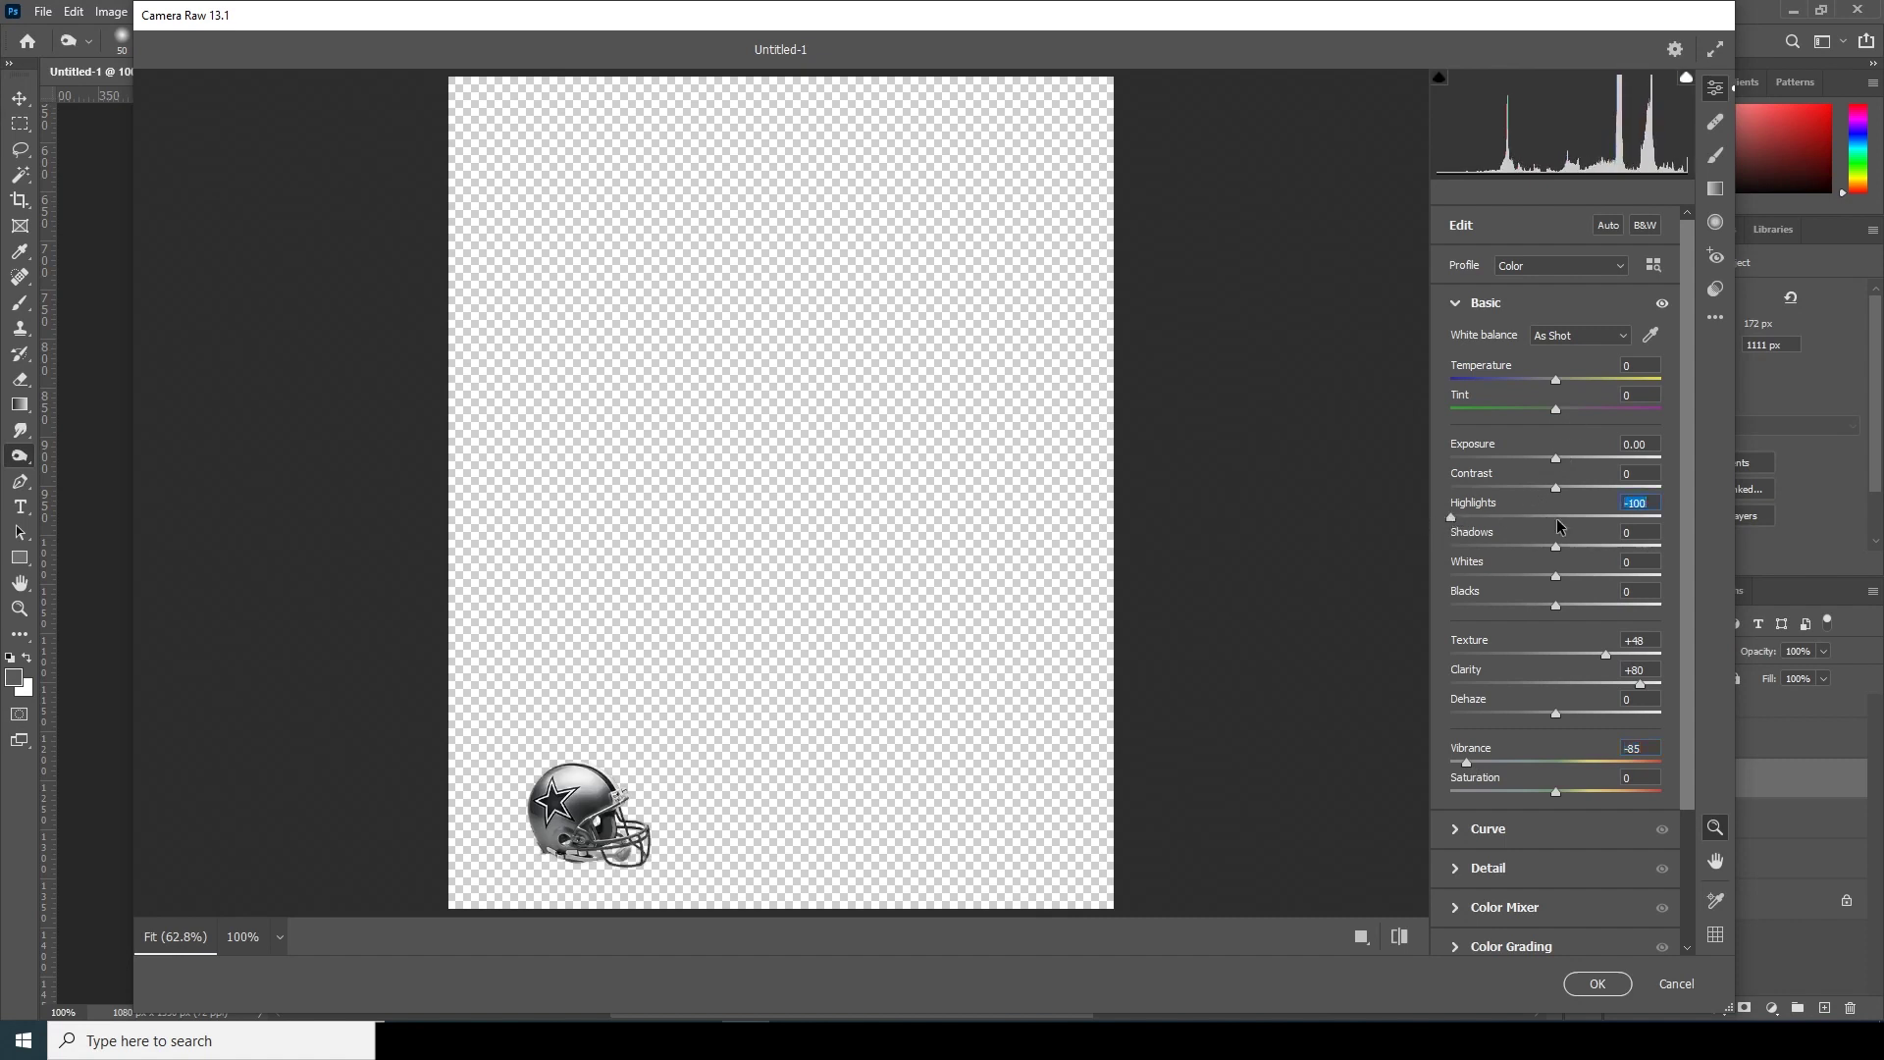
pyautogui.click(1455, 575)
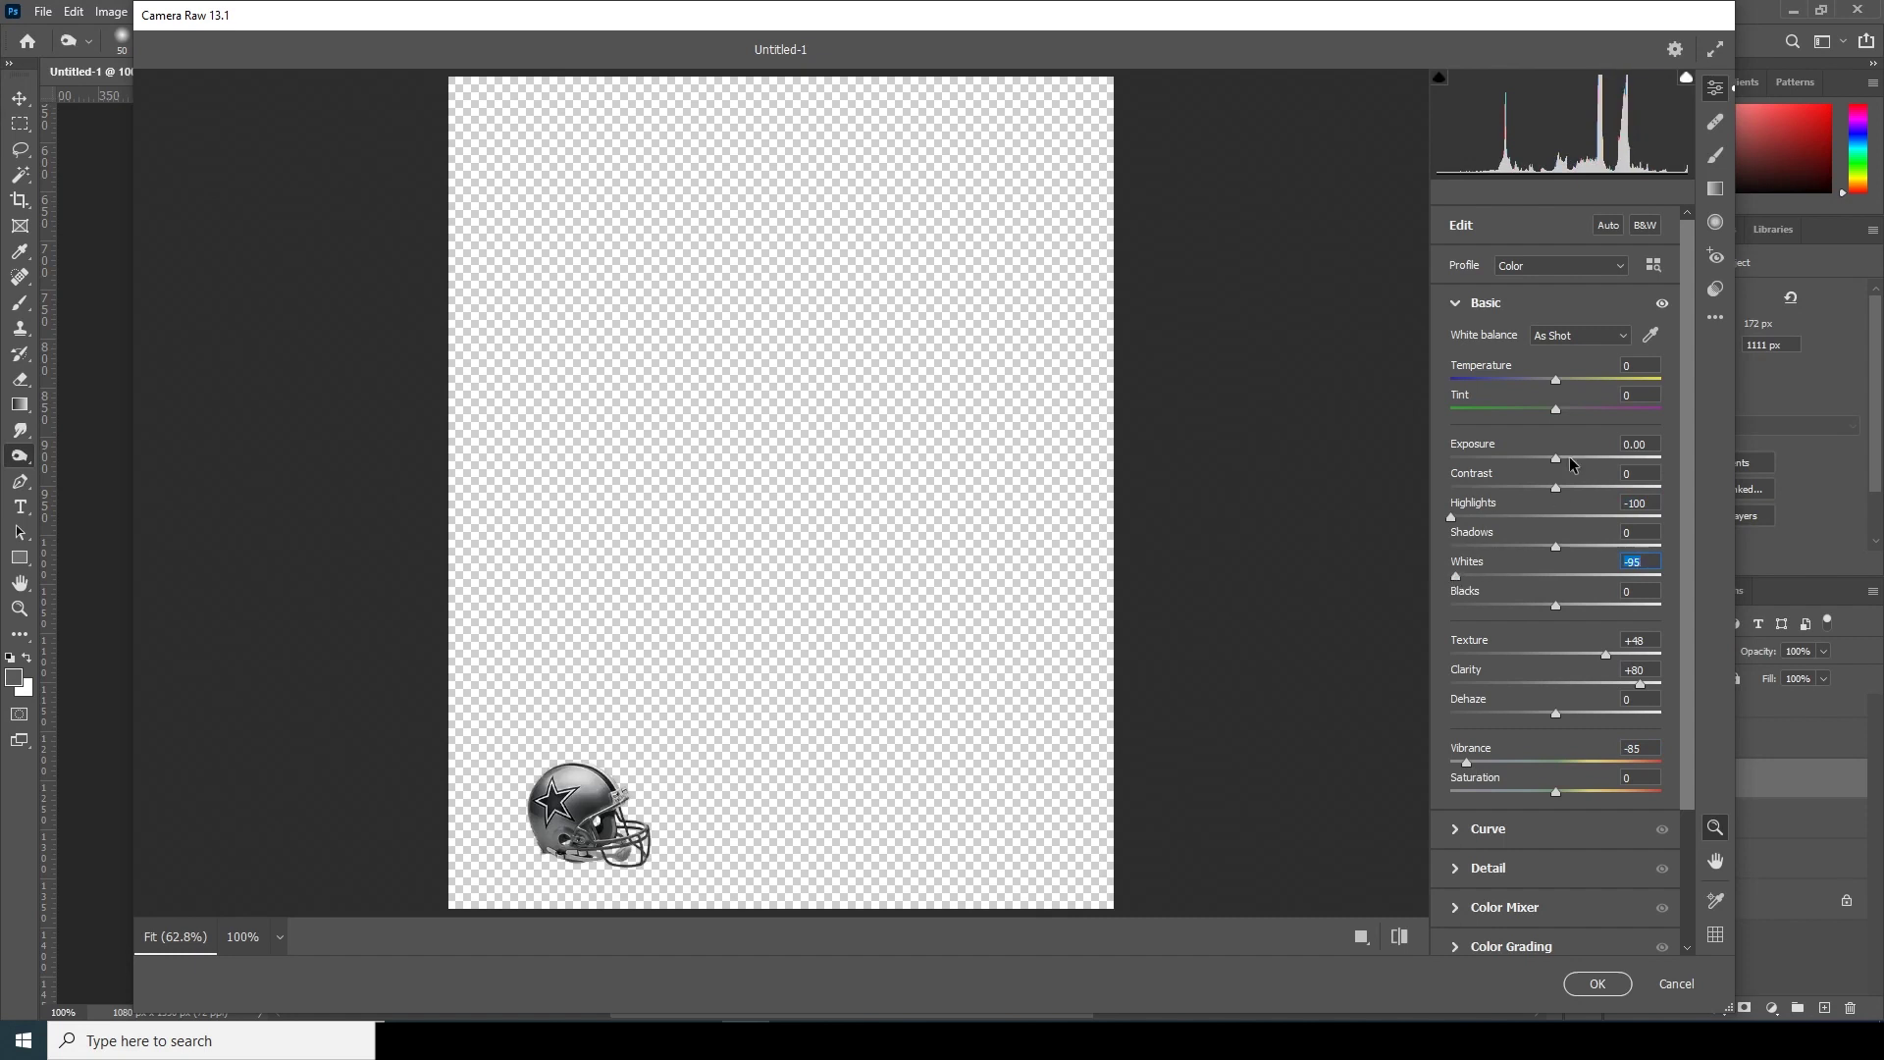
pyautogui.moveTo(1558, 463); pyautogui.dragTo(1552, 463)
pyautogui.click(1597, 984)
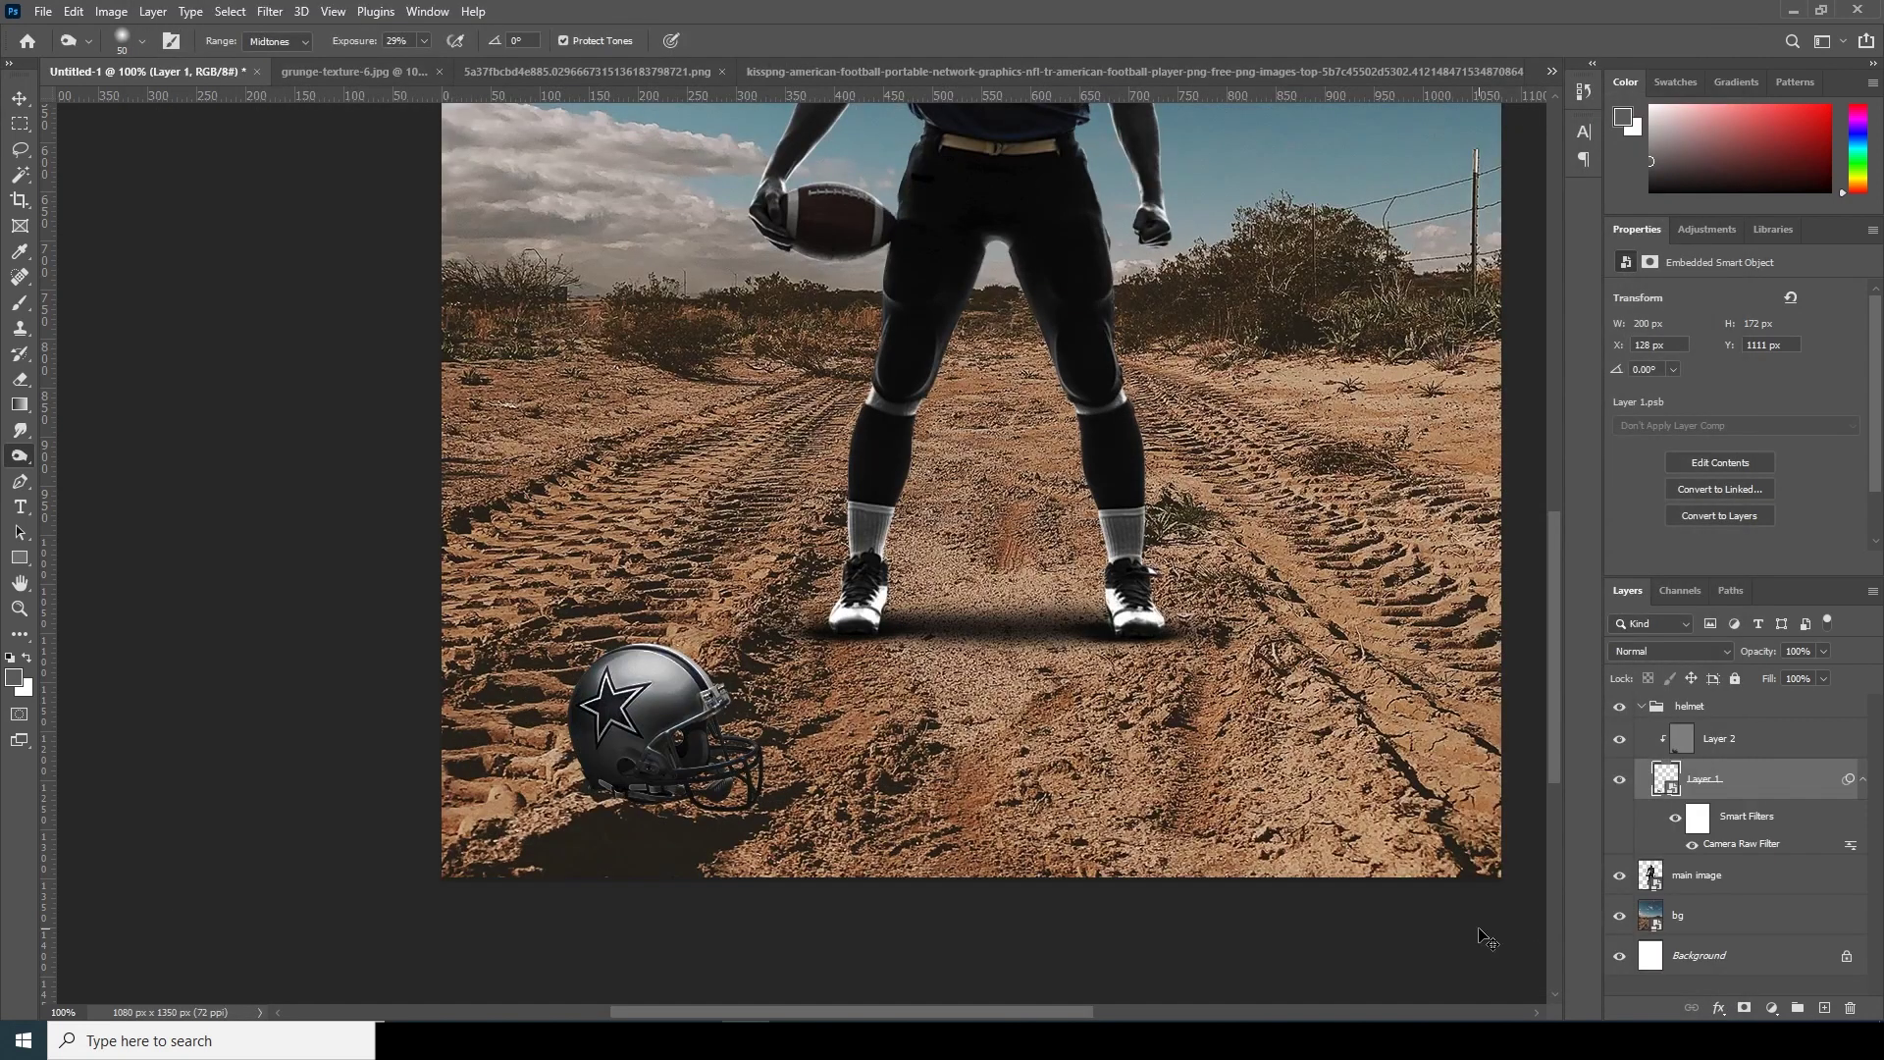
# Reopen the helmet's Camera Raw smart filter and reset Exposure to 0.
pyautogui.hotkey('ctrl', '0')
pyautogui.hotkey('ctrl', '1')
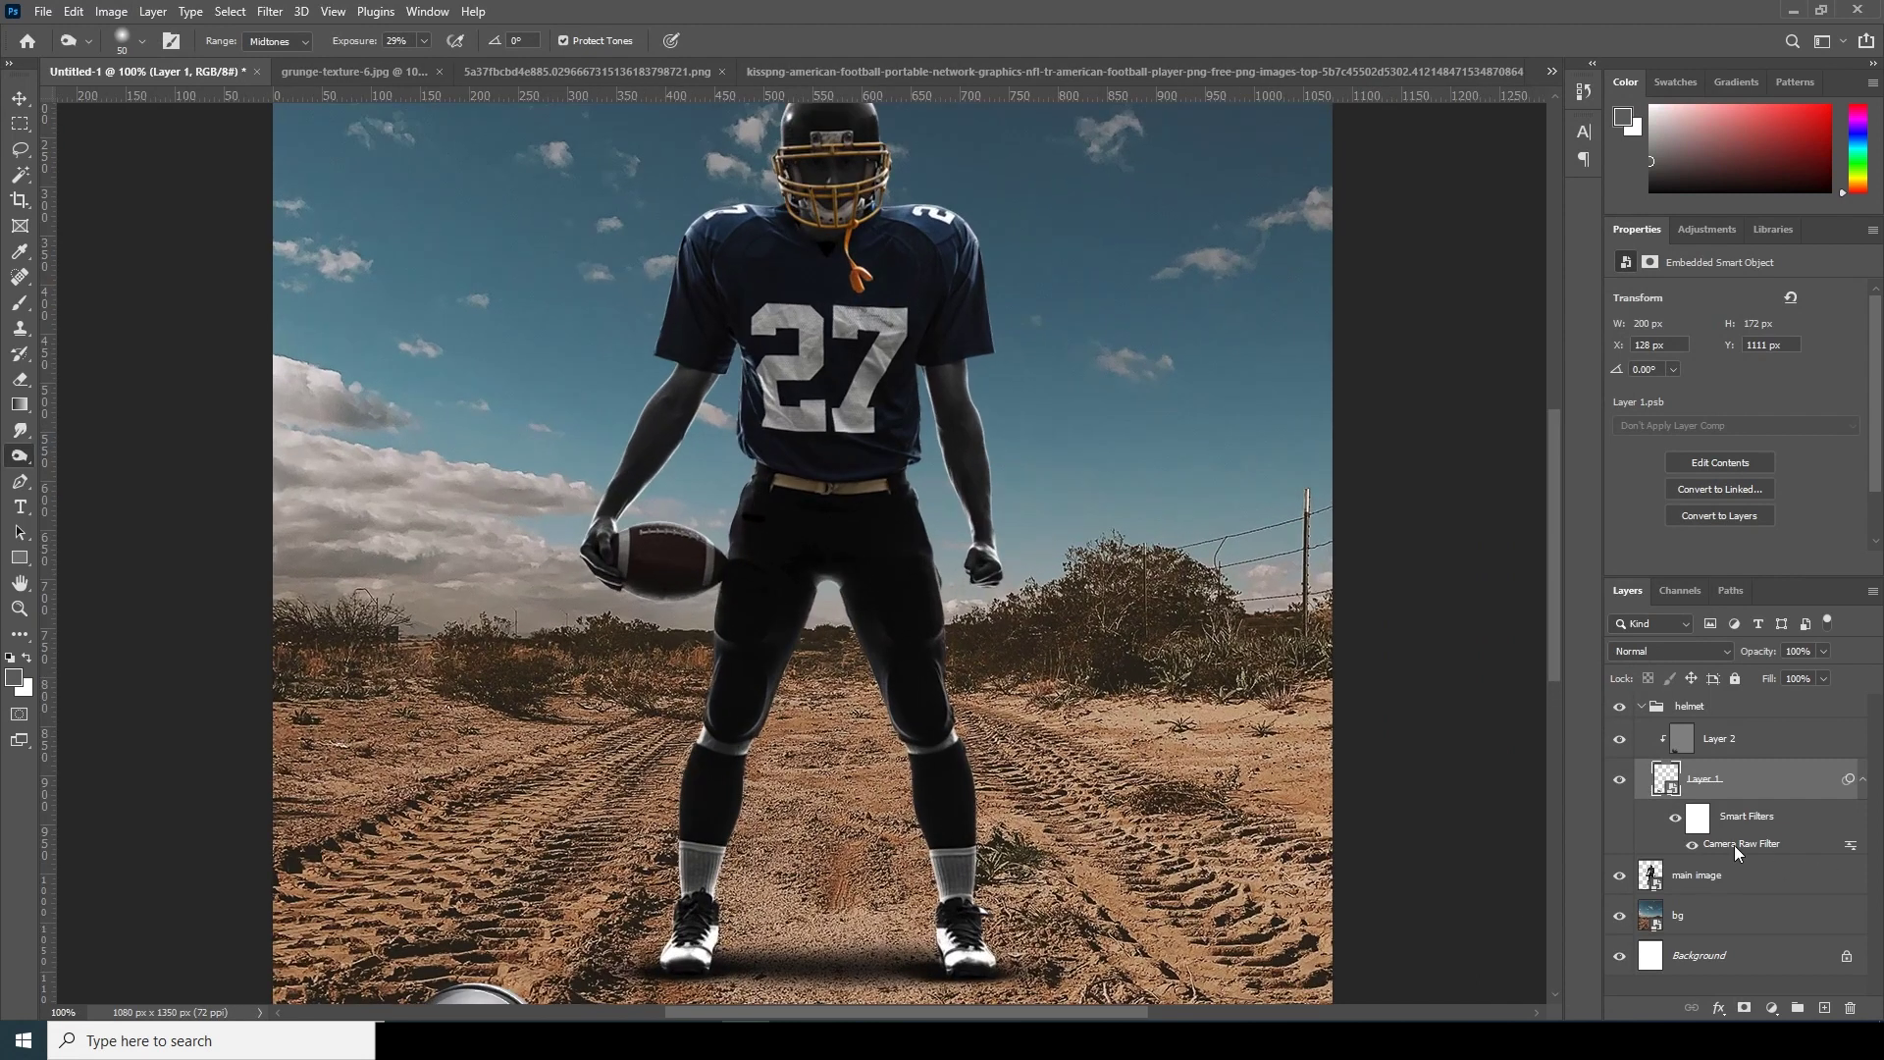
pyautogui.doubleClick(1704, 844)
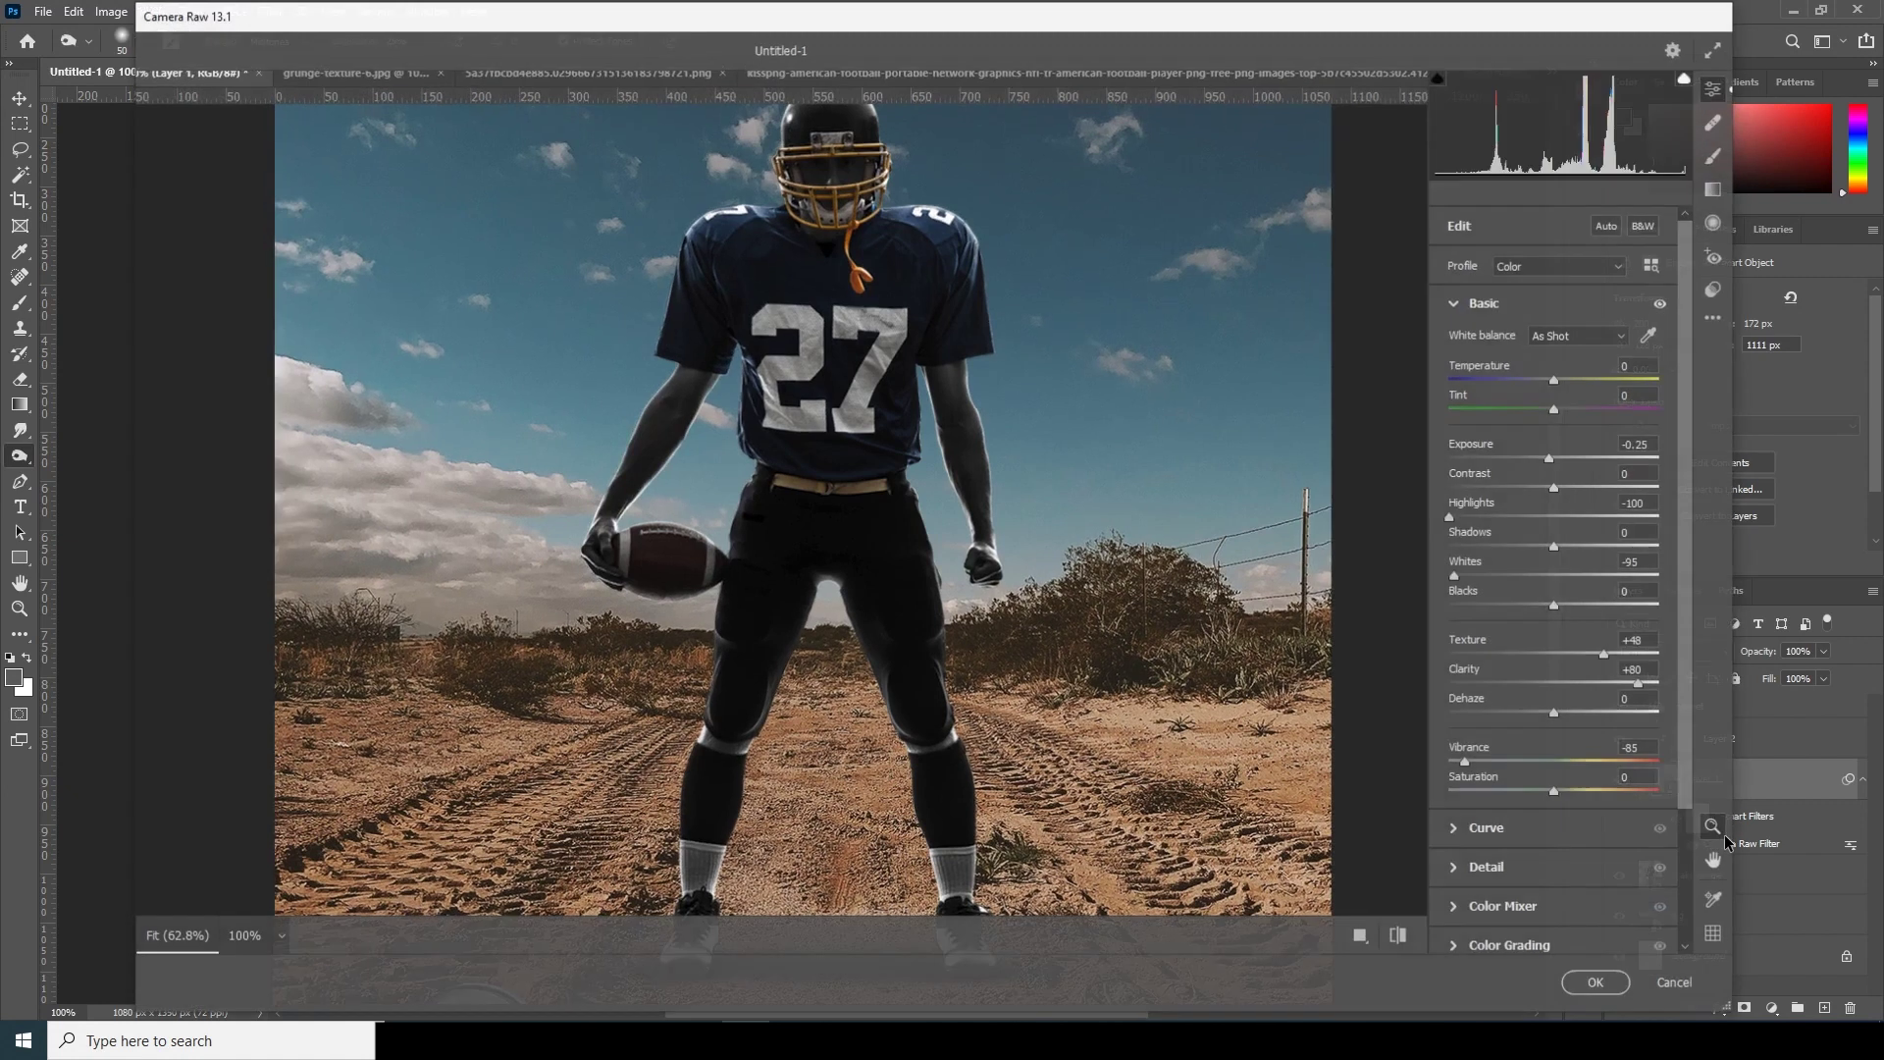
pyautogui.click(1656, 443)
pyautogui.write('0')
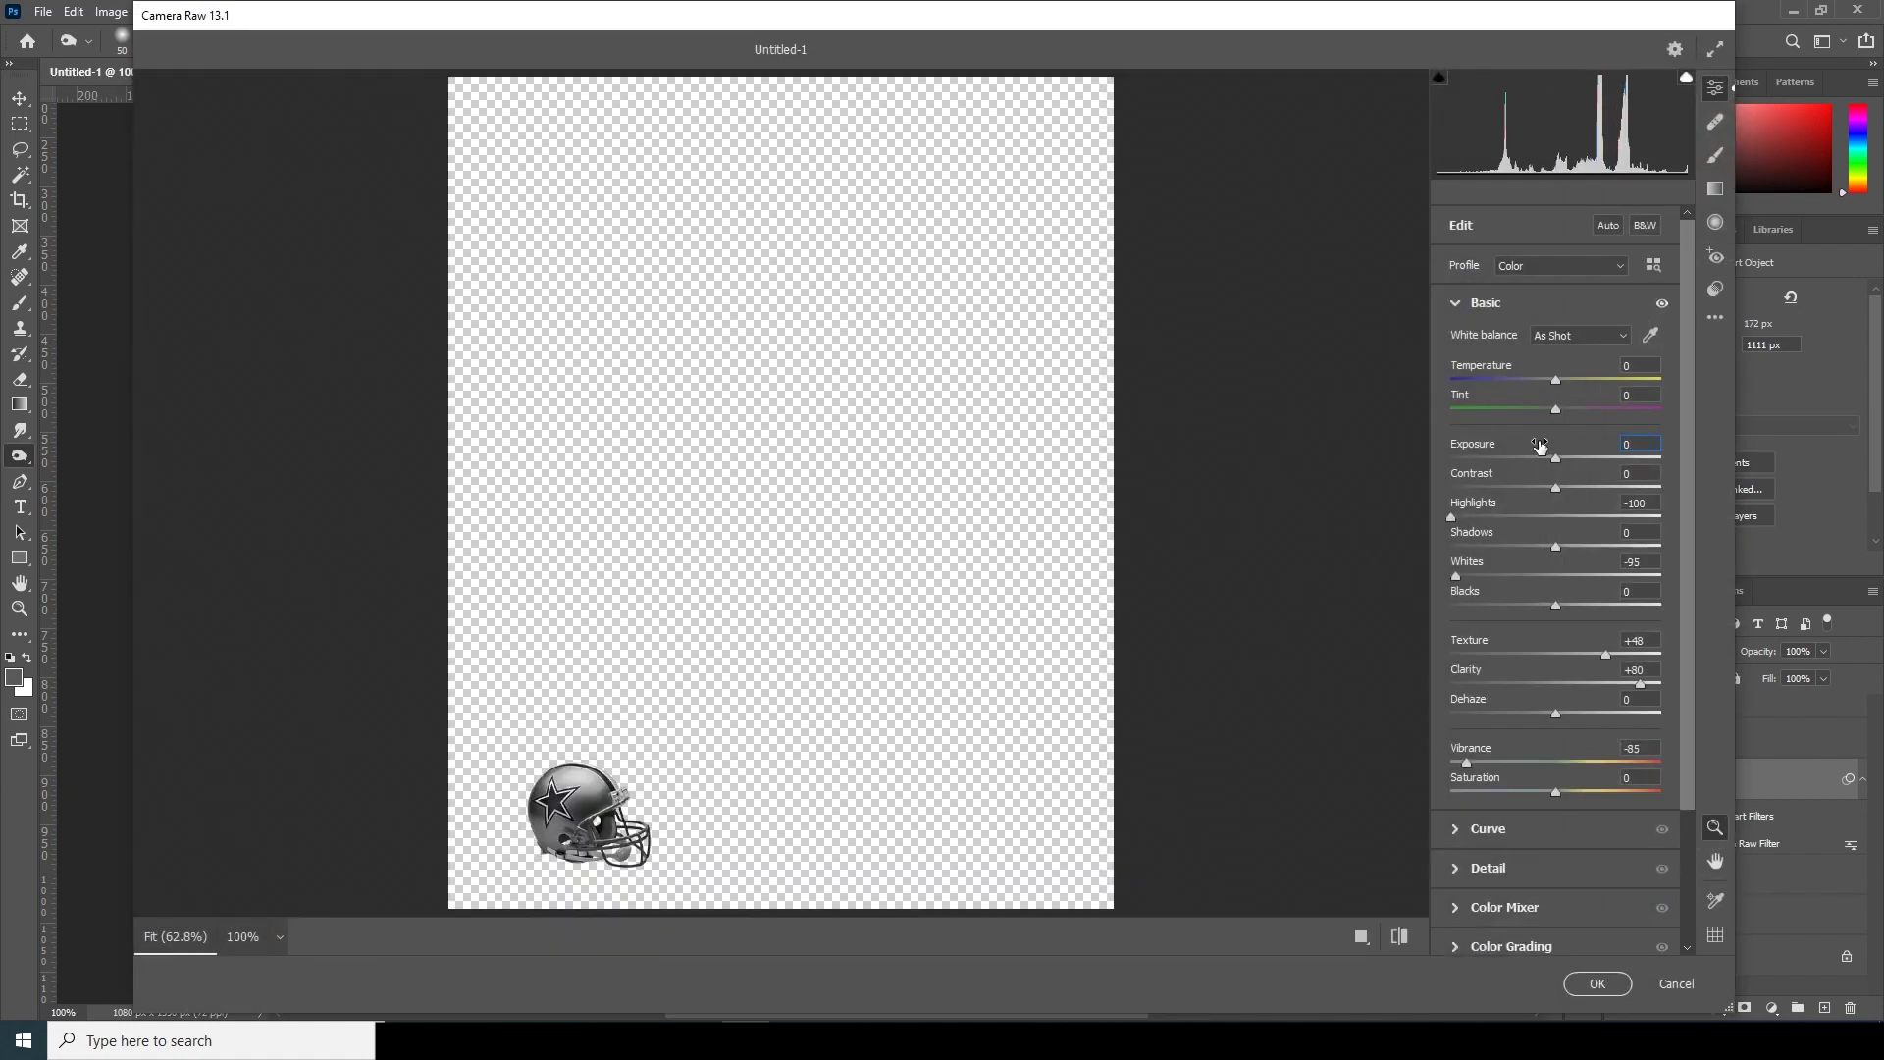
pyautogui.press('Return')
# Reduce the helmet's Texture to +30 and Clarity to +57, and apply the filter changes.
pyautogui.click(1593, 655)
pyautogui.moveTo(1589, 662); pyautogui.dragTo(1617, 687)
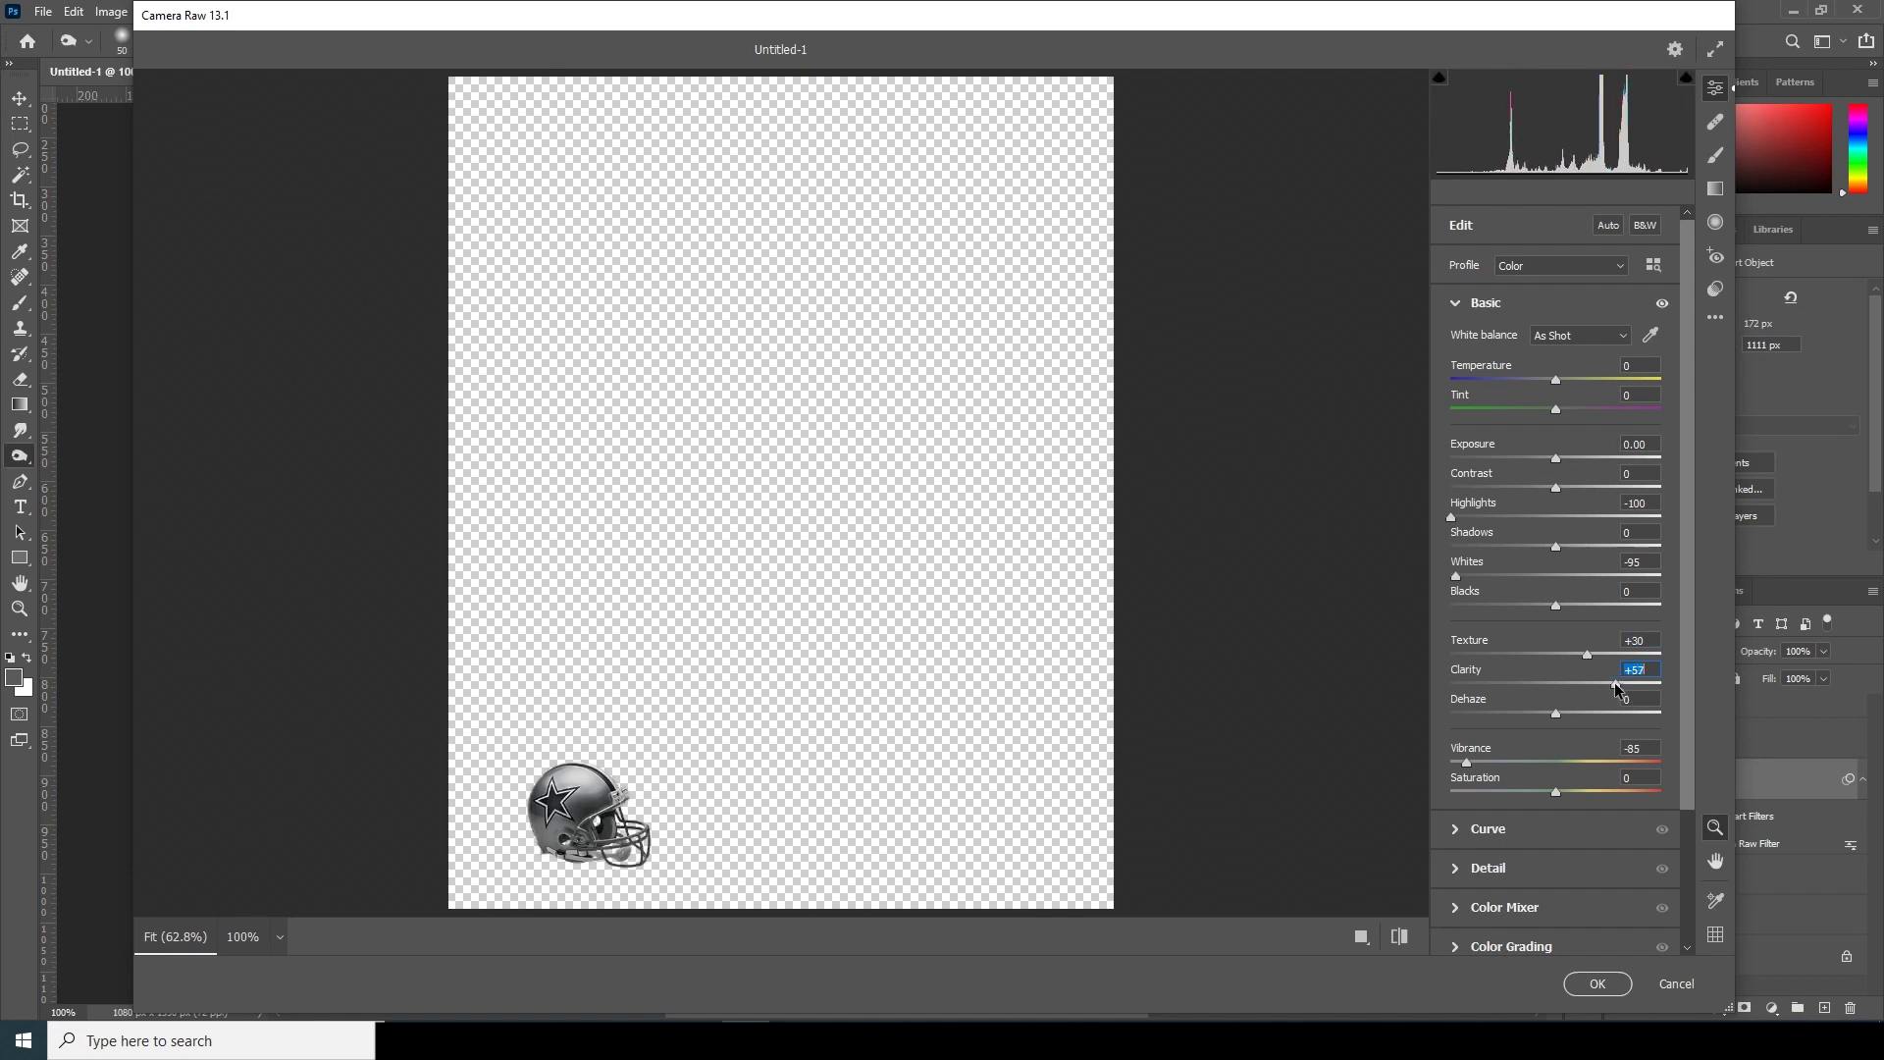
pyautogui.click(1585, 985)
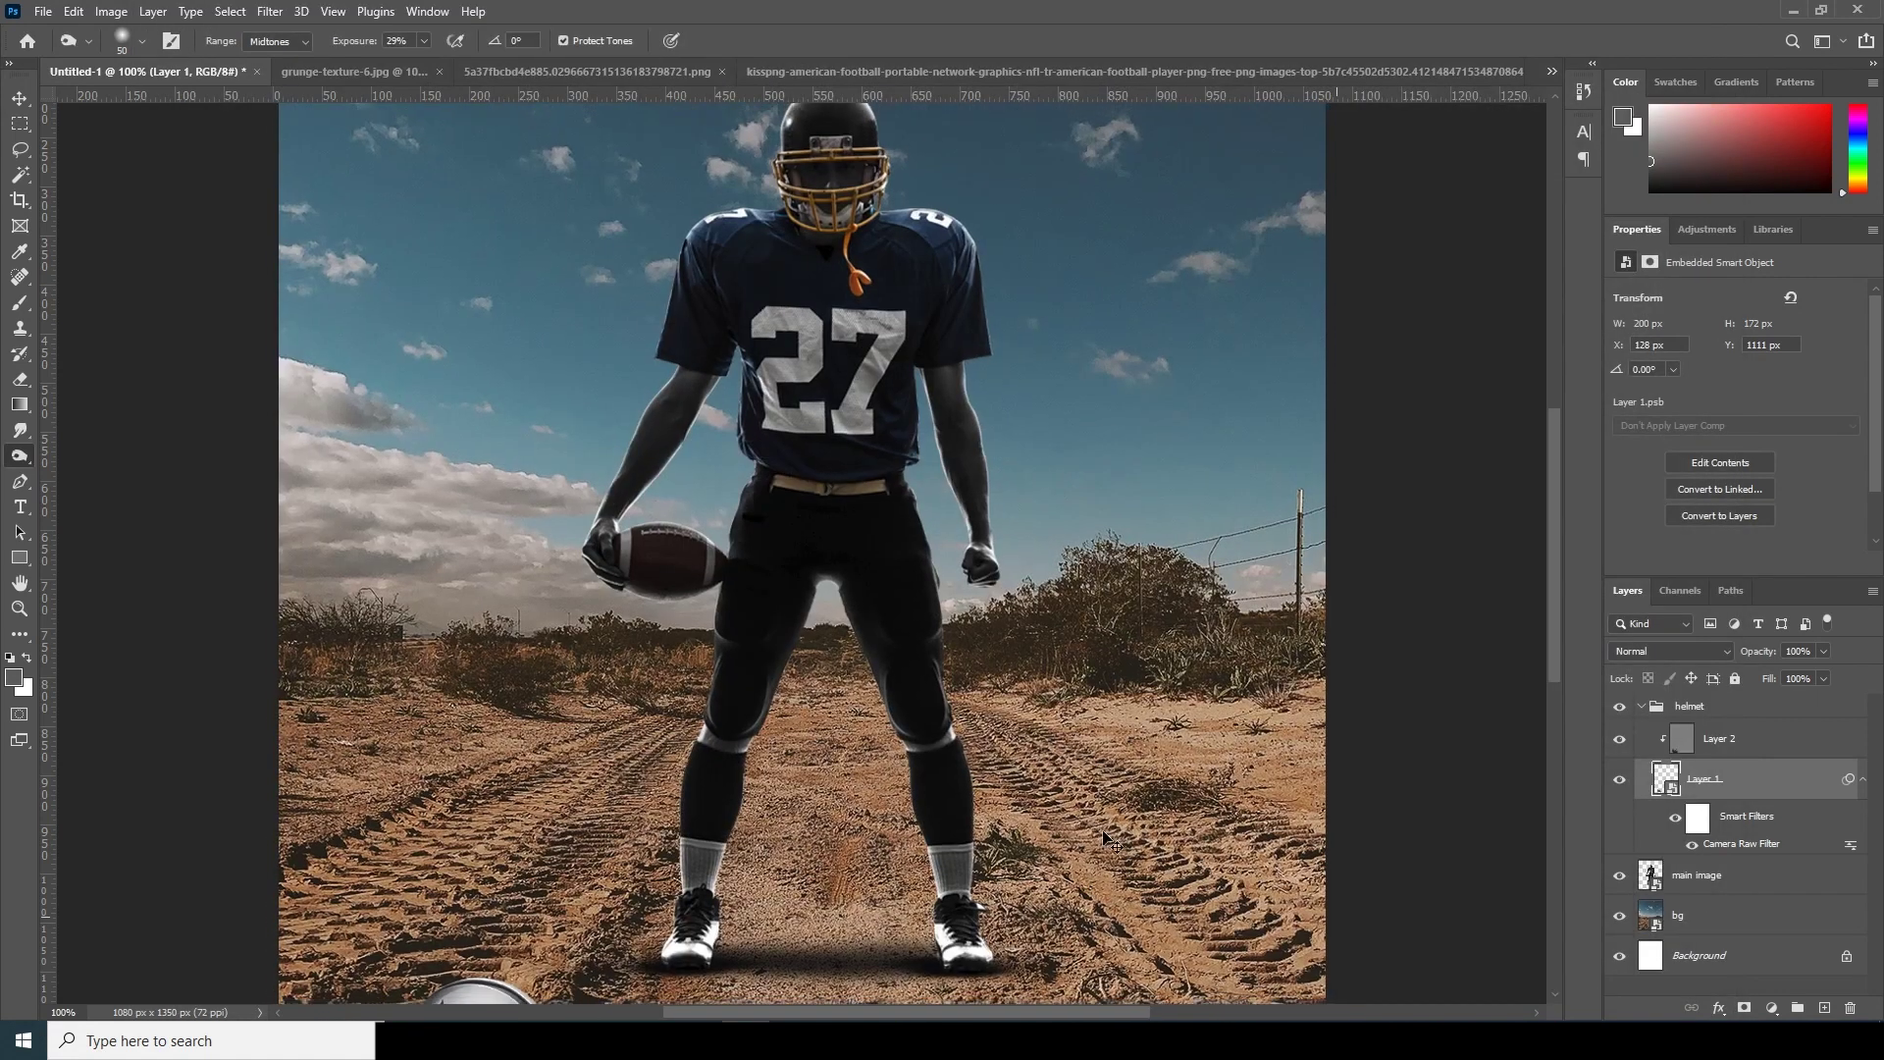
# Add a new layer directly below the helmet layer inside the helmet group and name it shadow.
pyautogui.hotkey('ctrl', '-')
pyautogui.hotkey('ctrl', '-')
pyautogui.hotkey('ctrl', '+')
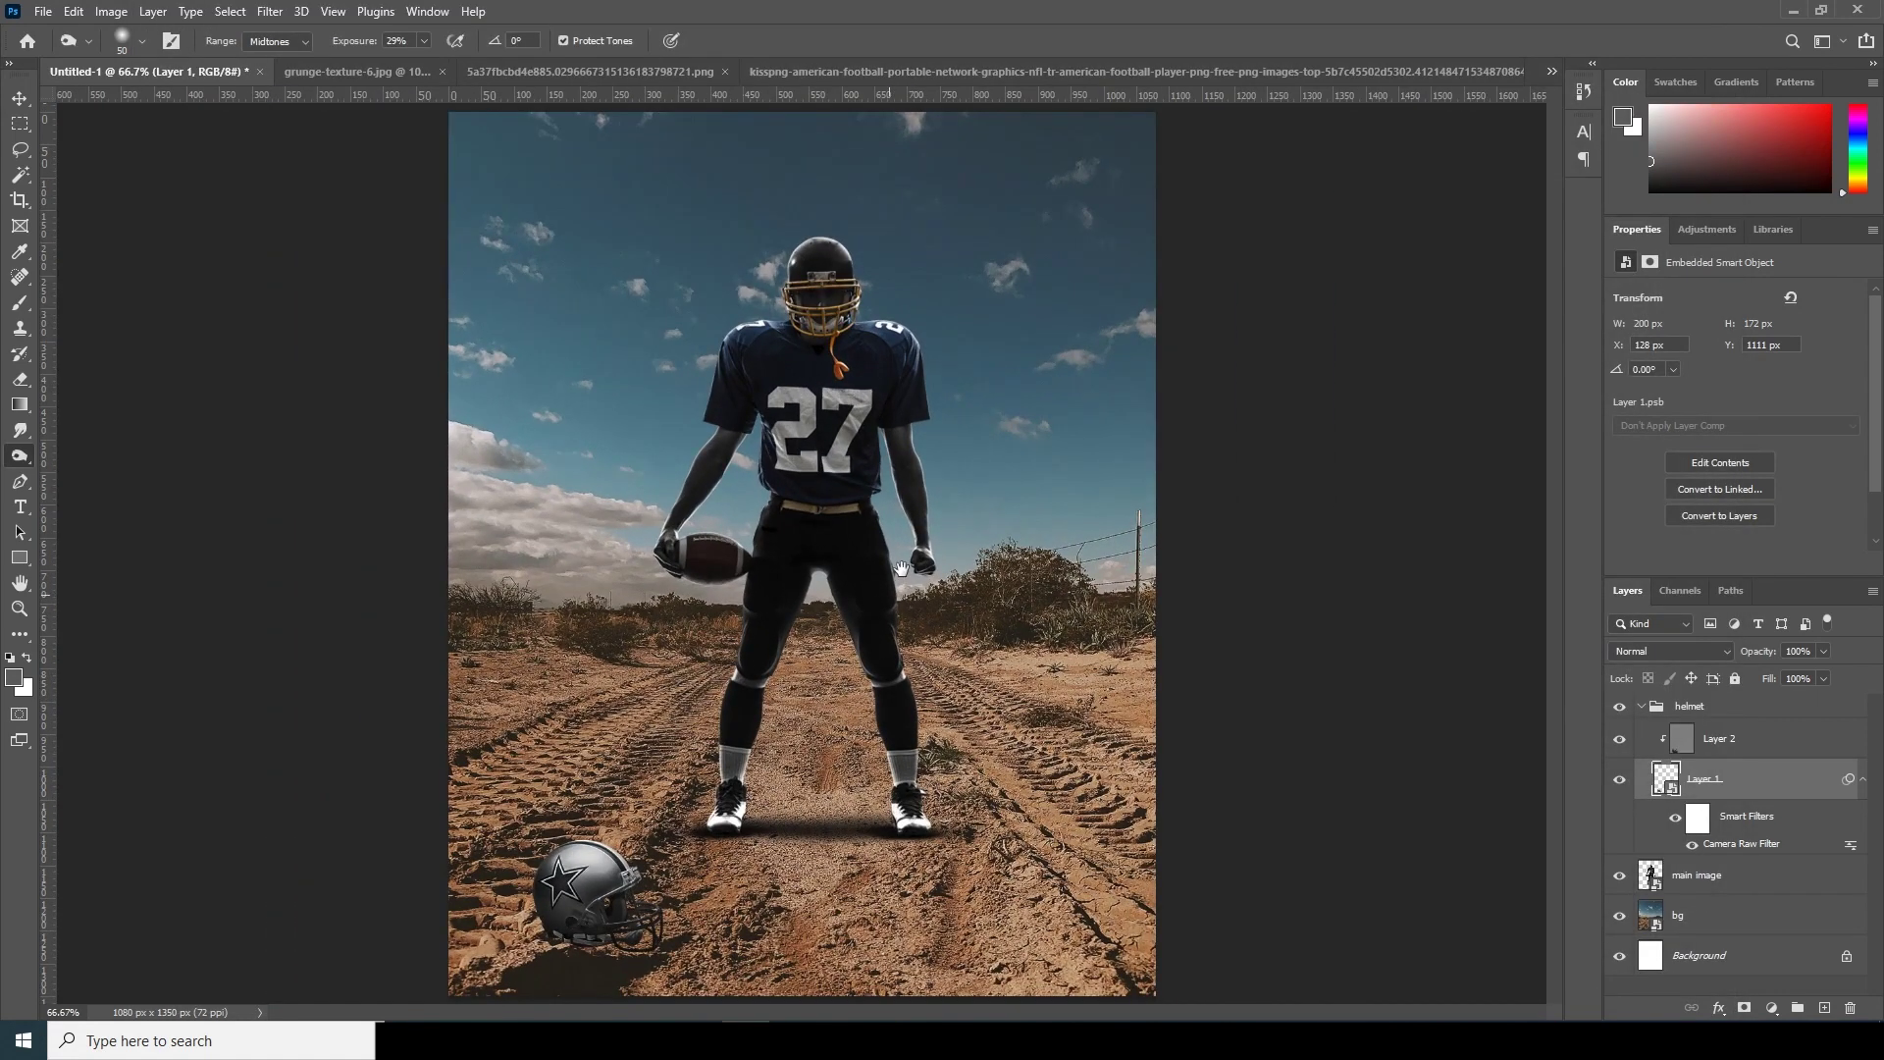
pyautogui.hotkey('ctrl', '-')
pyautogui.hotkey('ctrl', '-')
pyautogui.hotkey('ctrl', '+')
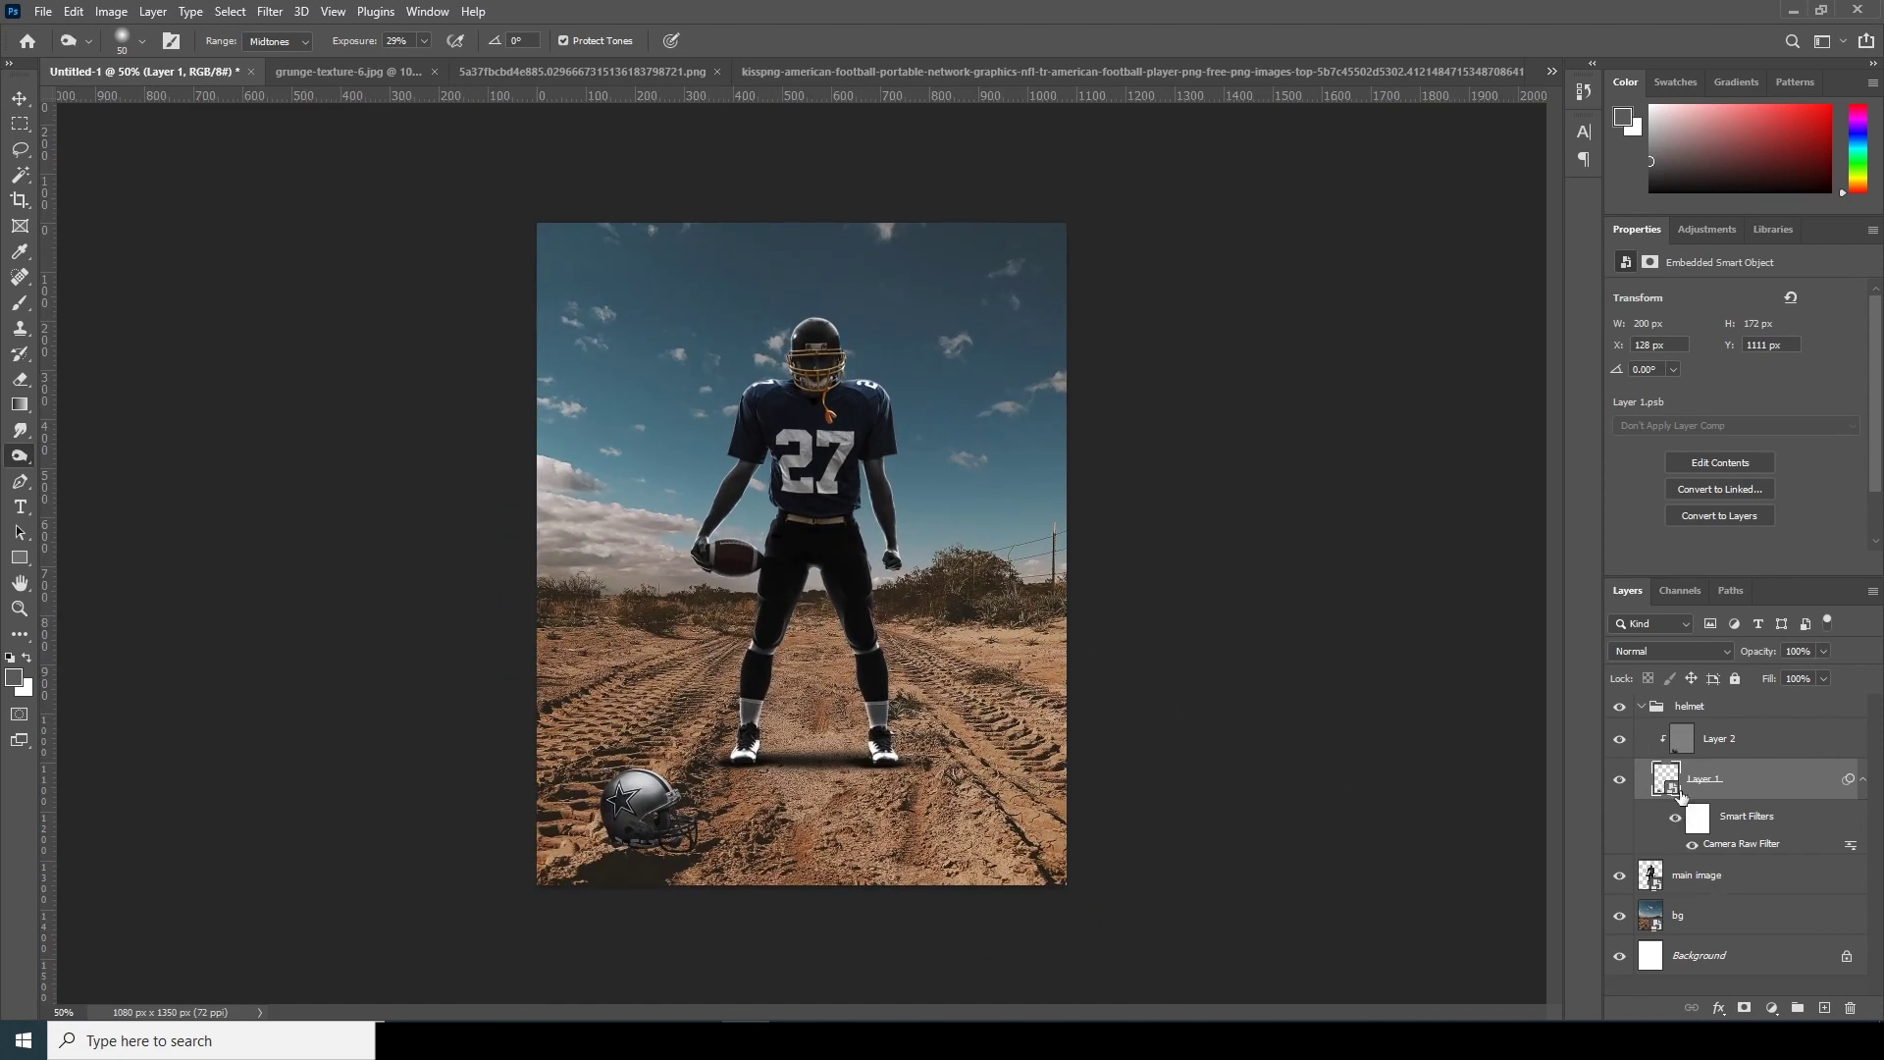
pyautogui.click(1824, 1007)
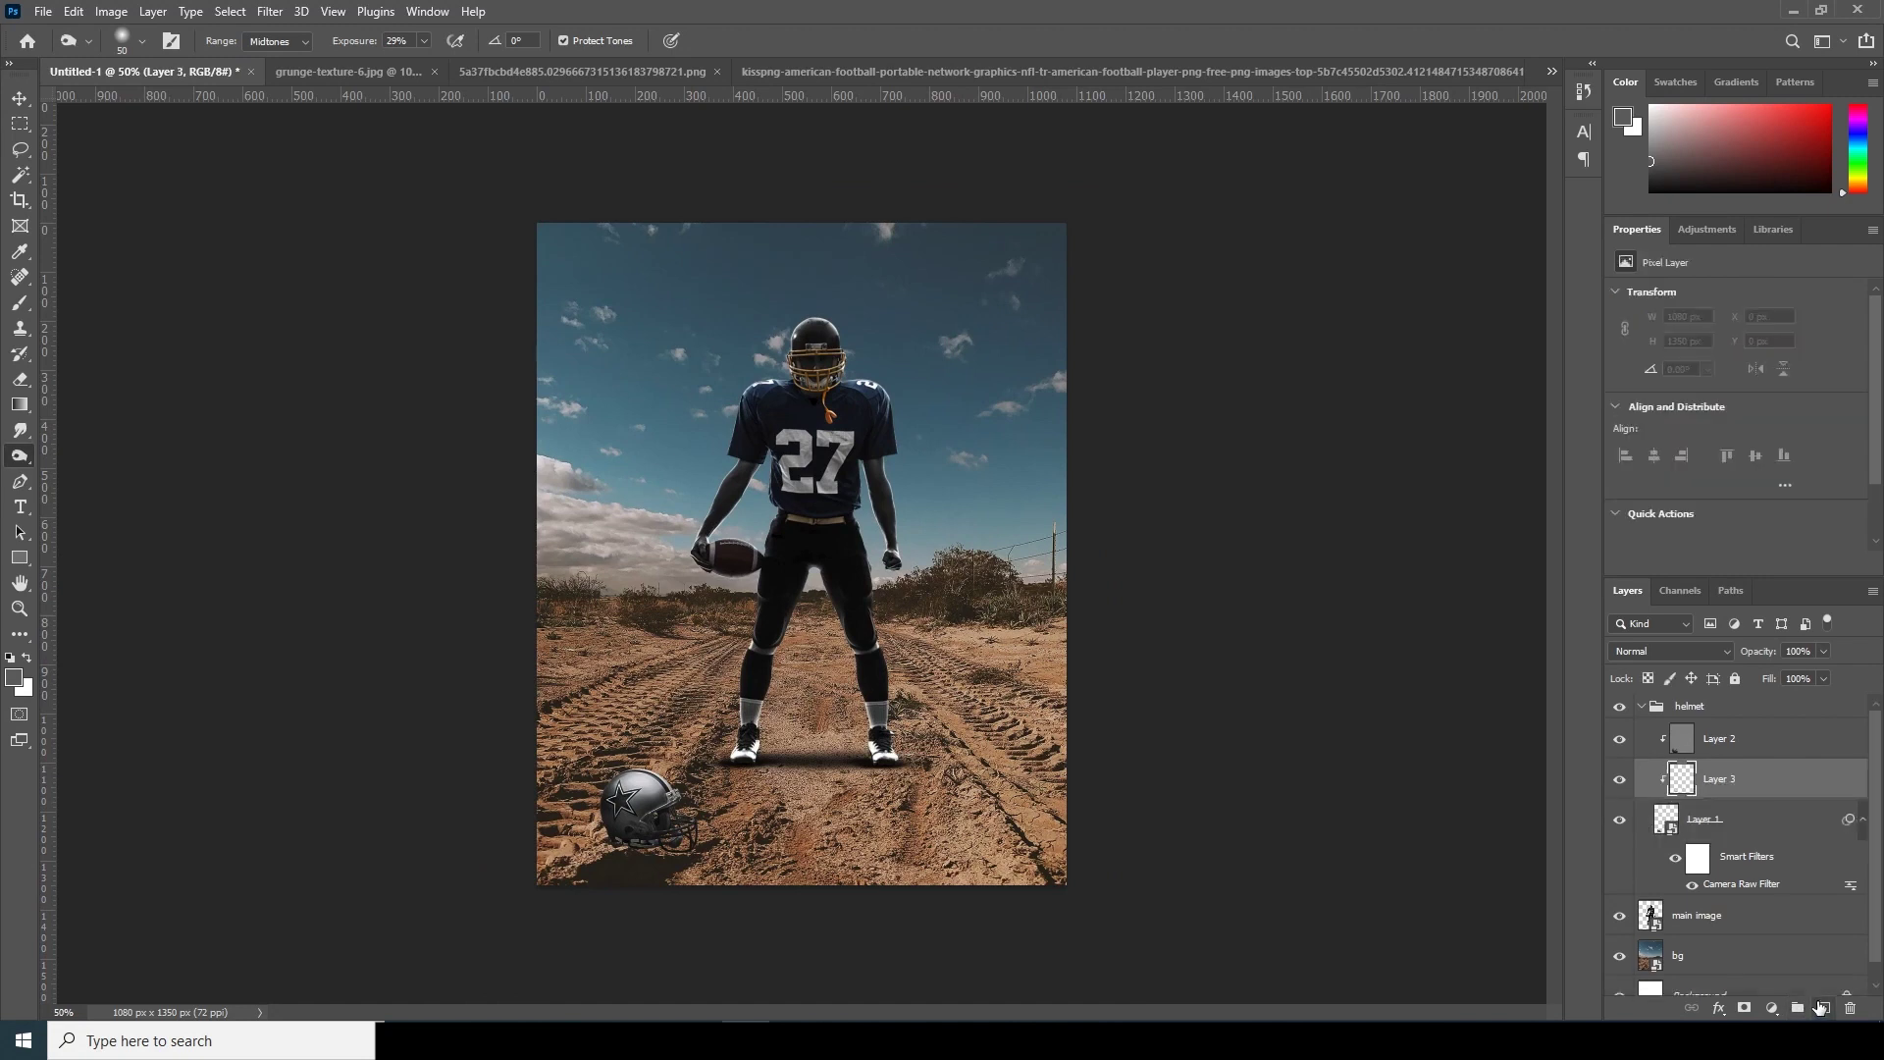
pyautogui.moveTo(1682, 792); pyautogui.dragTo(1733, 878)
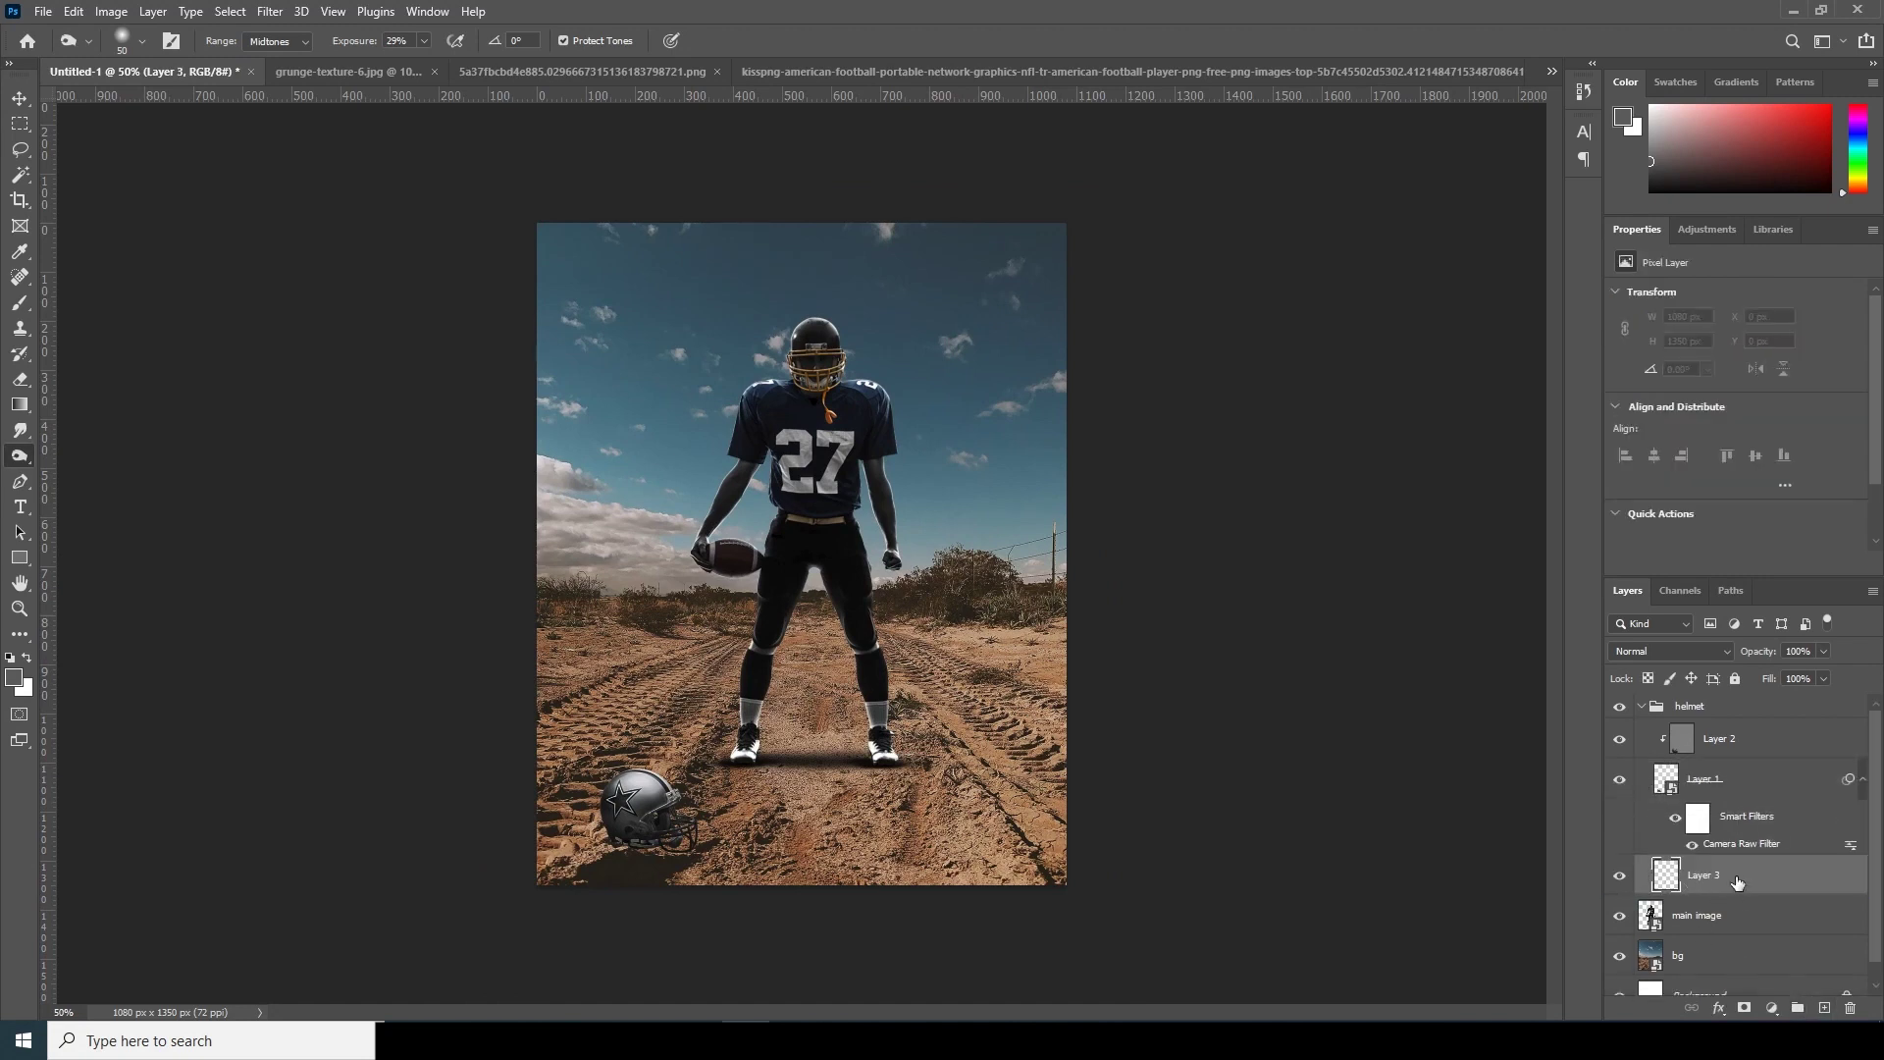
pyautogui.doubleClick(1737, 882)
pyautogui.press('Escape')
pyautogui.doubleClick(1706, 874)
pyautogui.write('sha')
pyautogui.press('Return')
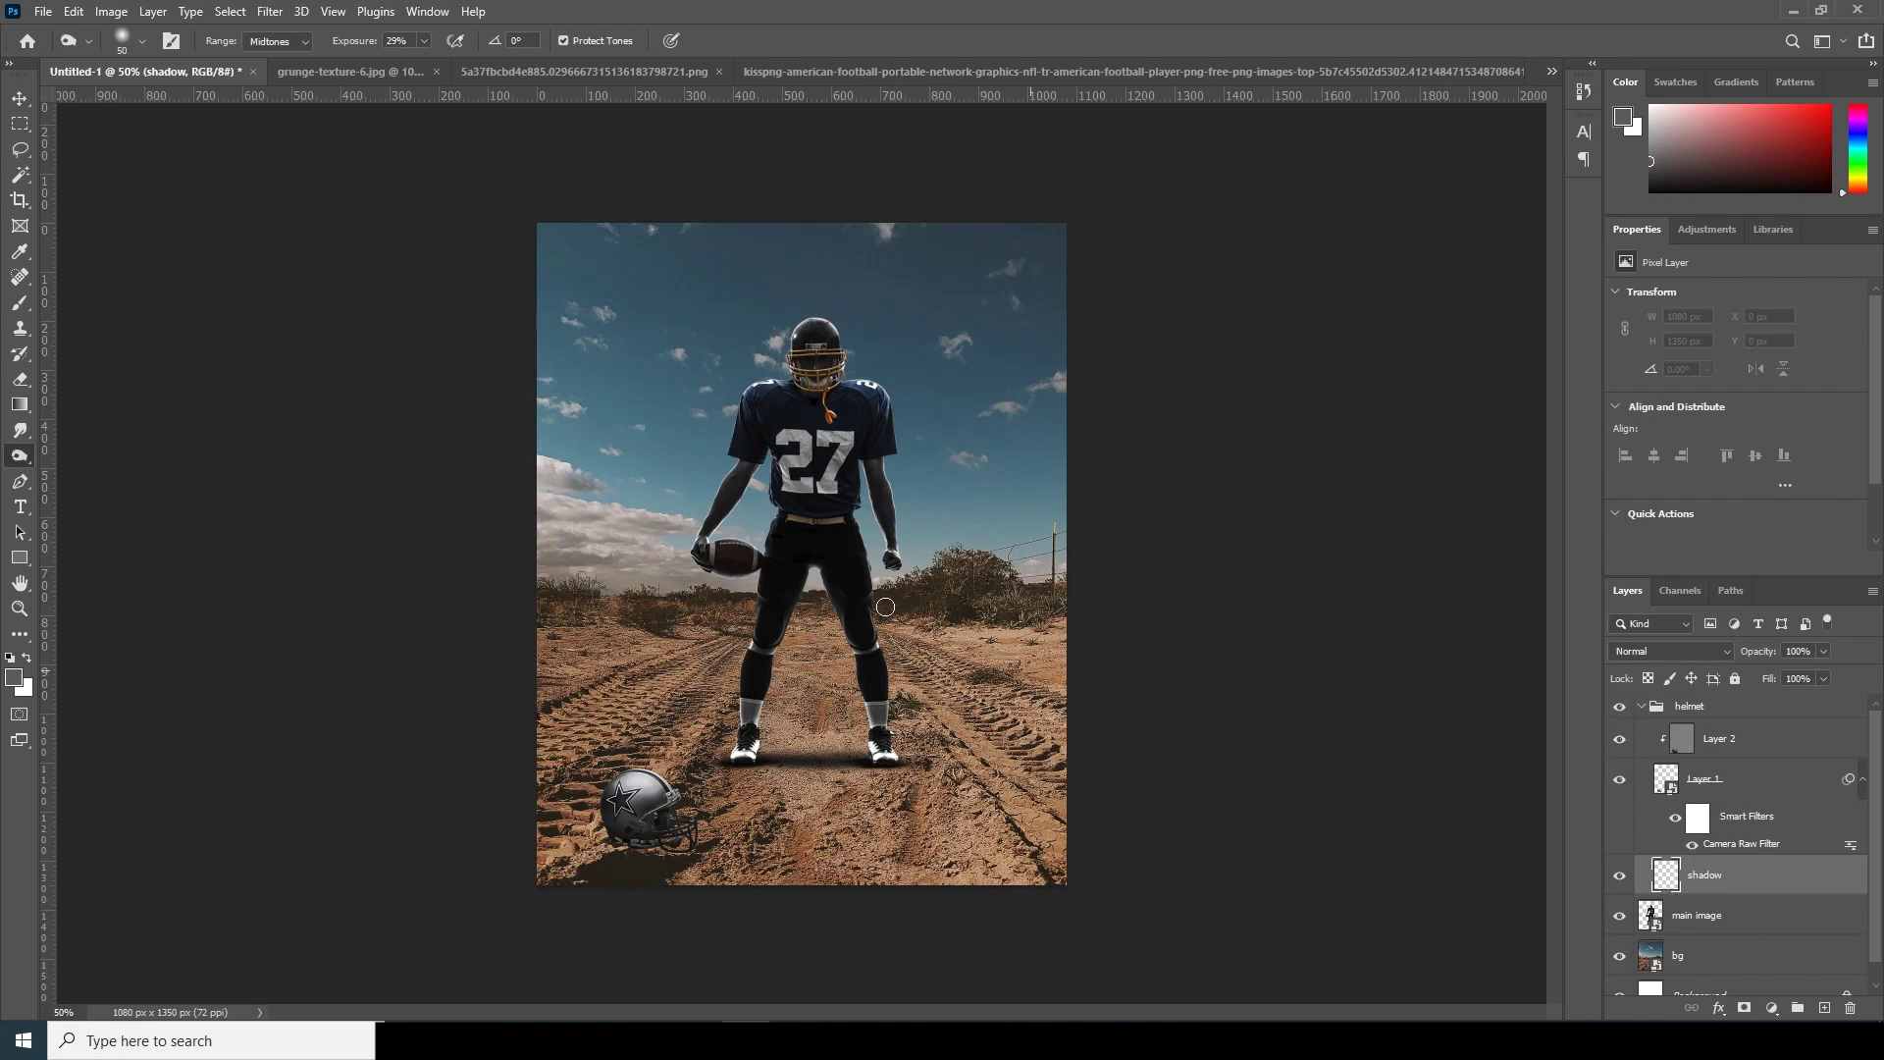
# Choose the Soft Round brush and flatten its tip into a thin horizontal ellipse.
pyautogui.press('b')
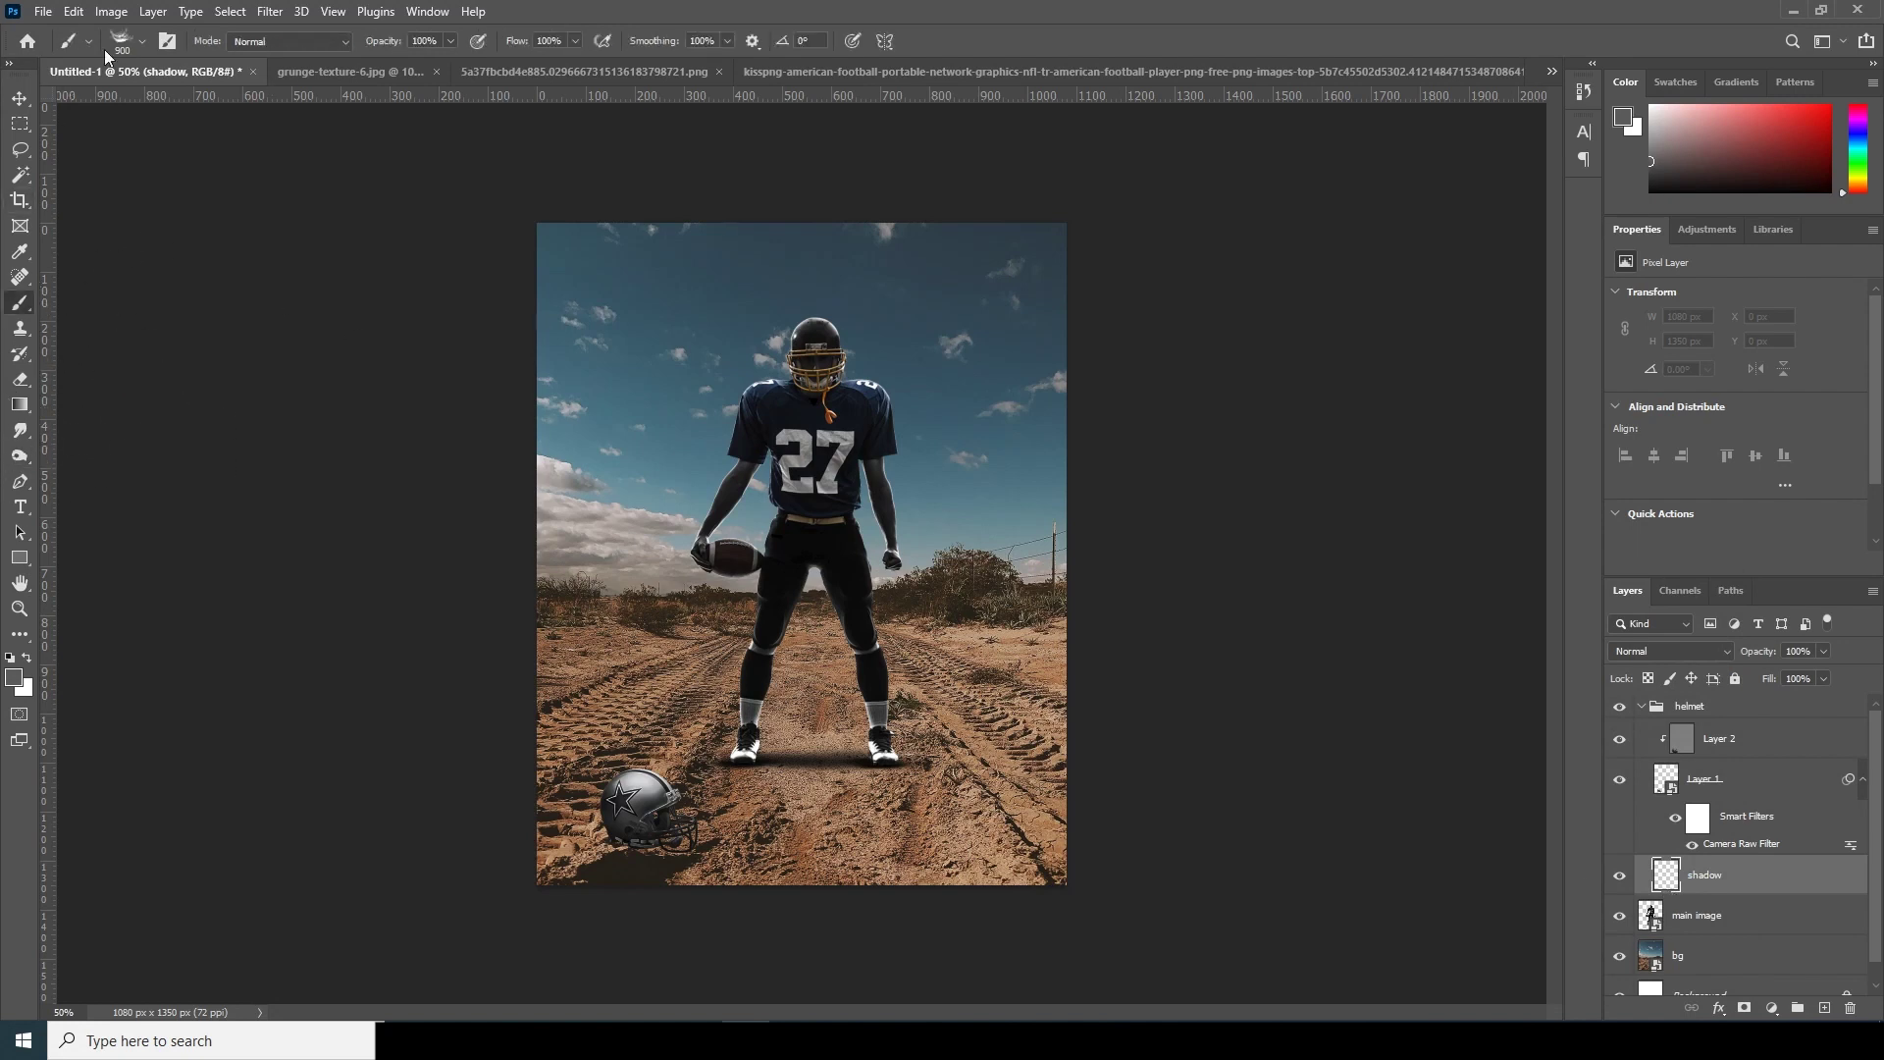
pyautogui.click(143, 42)
pyautogui.scroll(3, 137, 295)
pyautogui.doubleClick(138, 294)
pyautogui.click(142, 44)
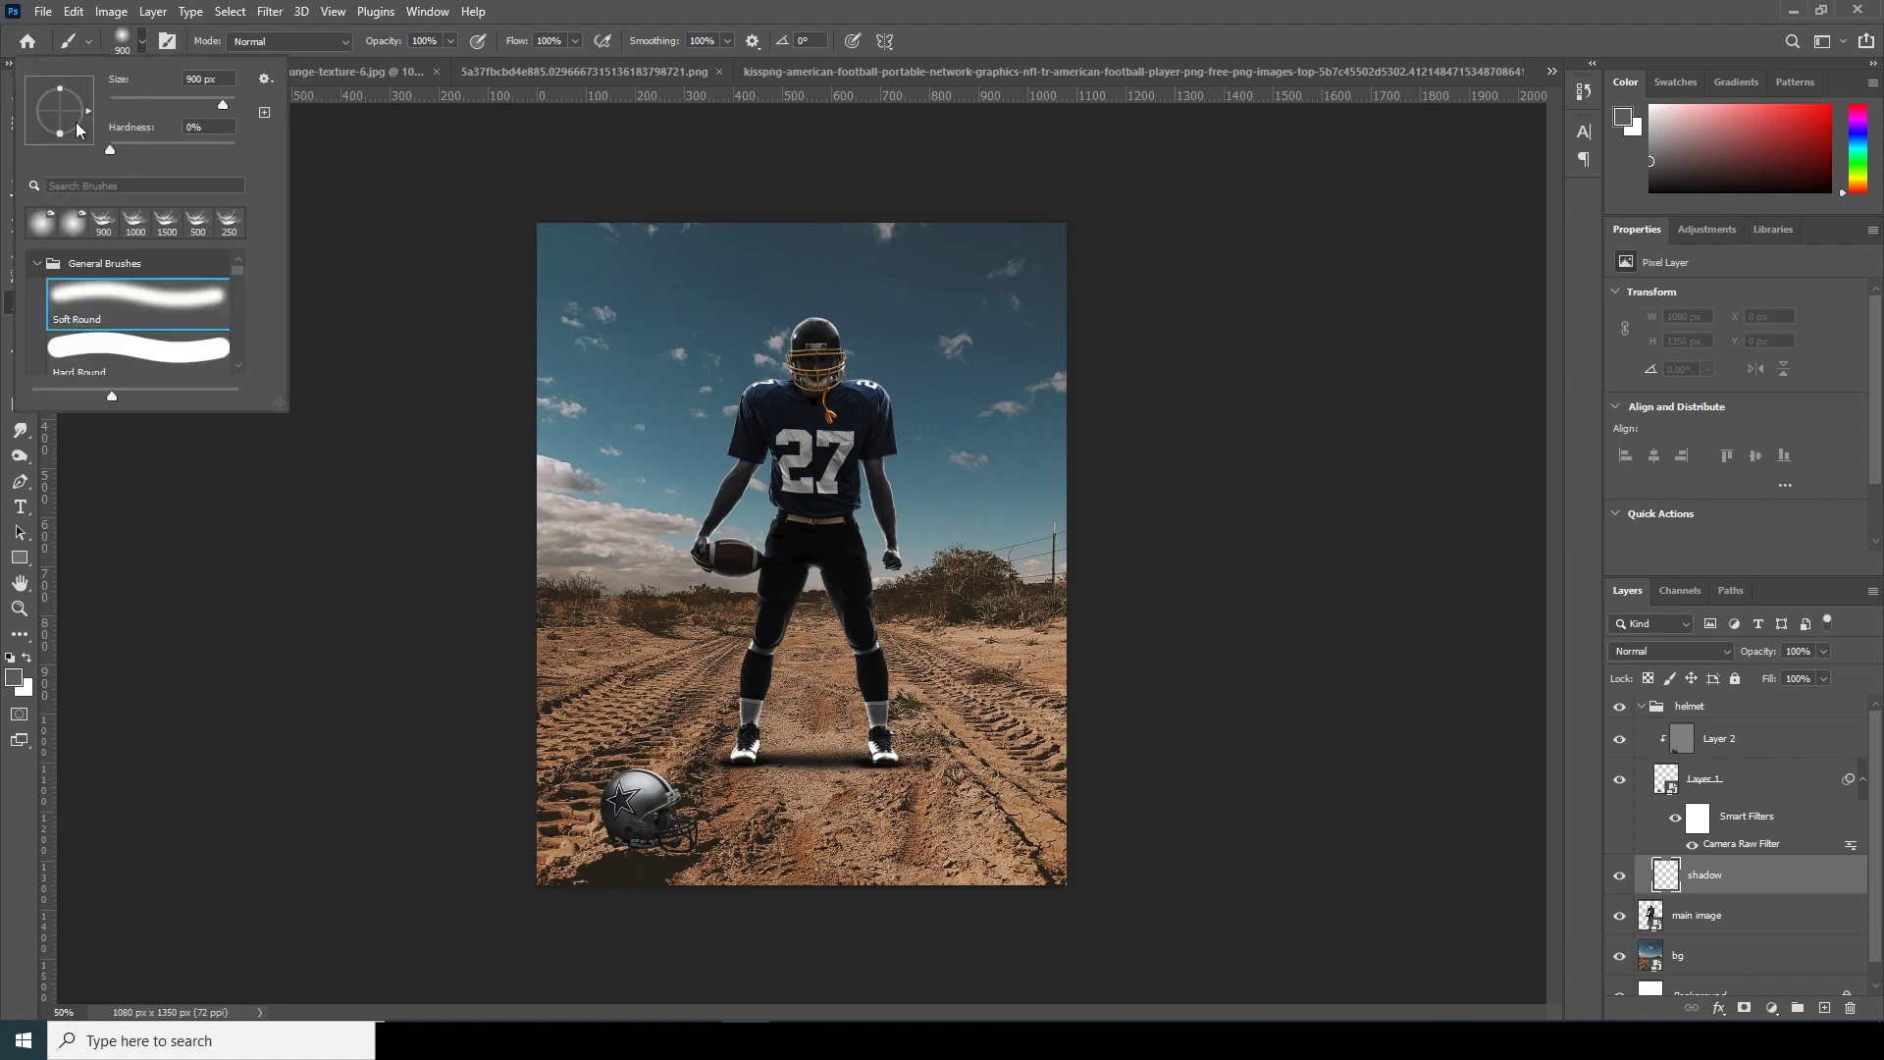
pyautogui.moveTo(61, 91); pyautogui.dragTo(67, 140)
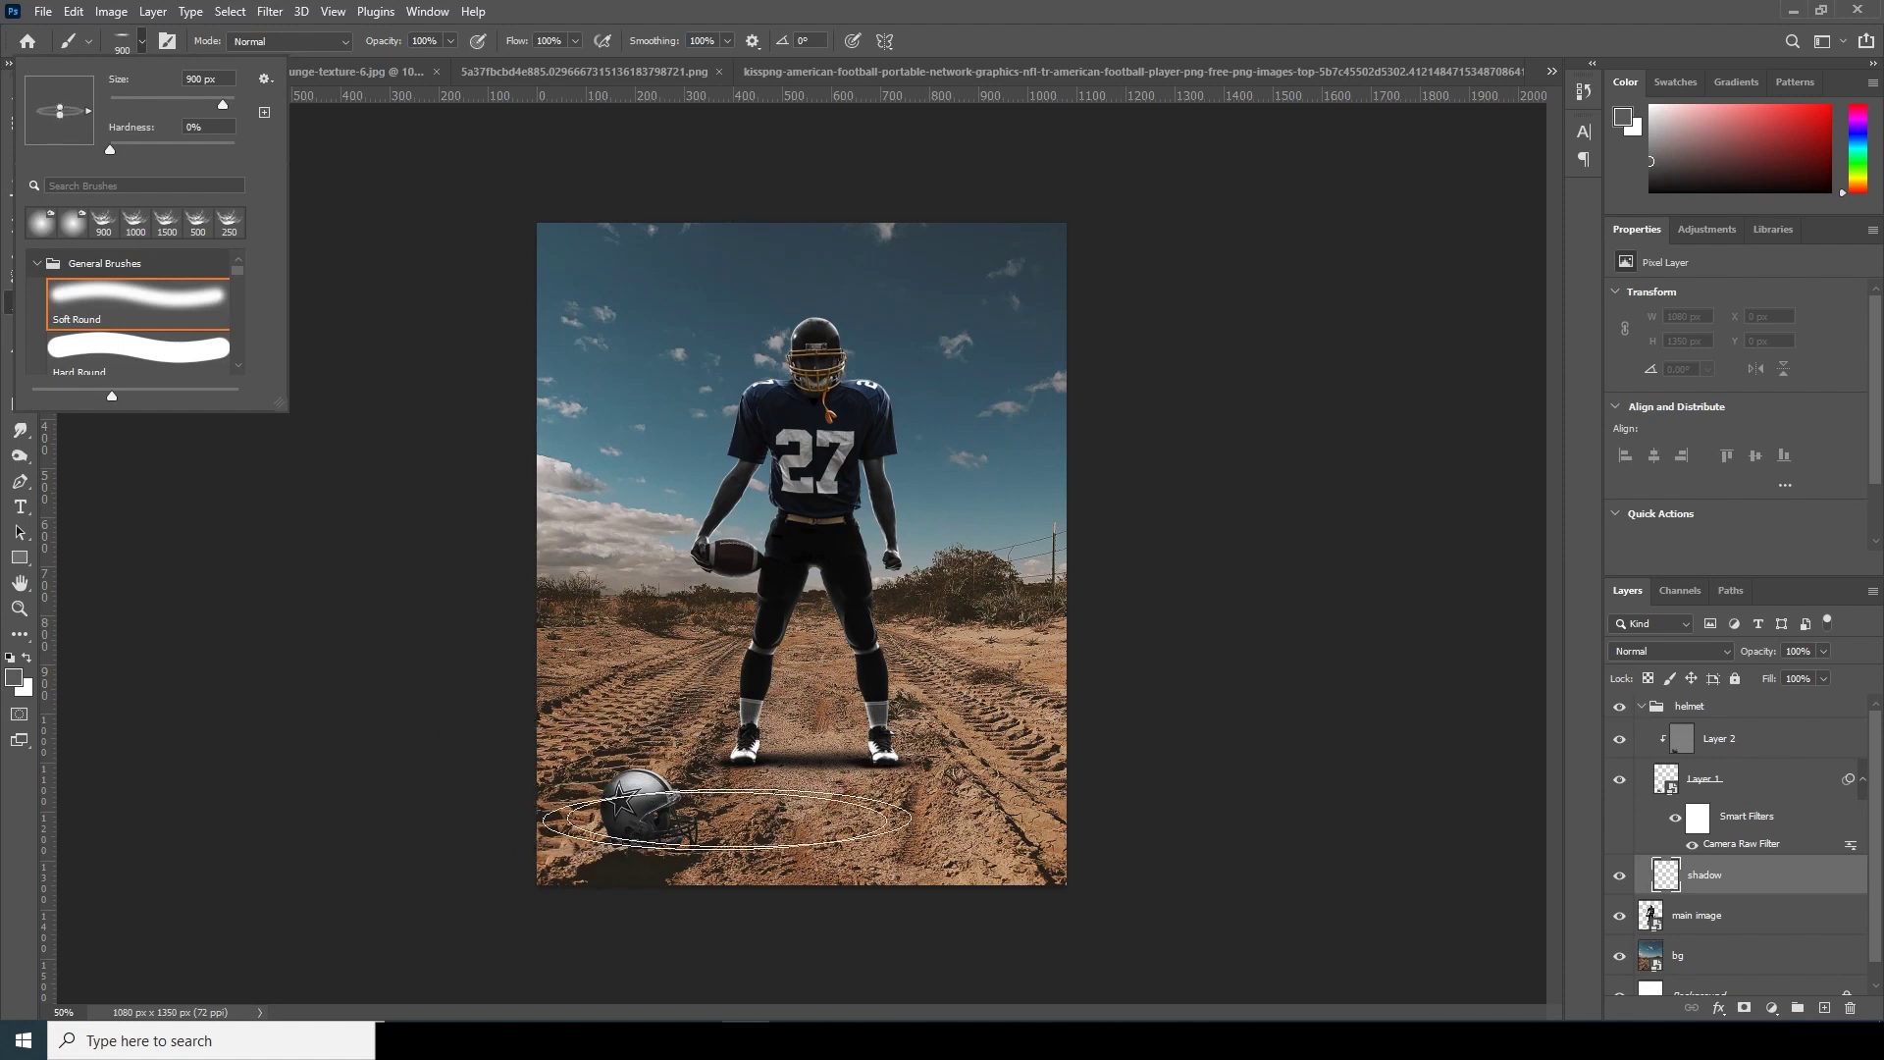
# Reduce the flattened brush to 400 px and set the foreground color to black.
pyautogui.press('[')
pyautogui.press('[')
pyautogui.press('[')
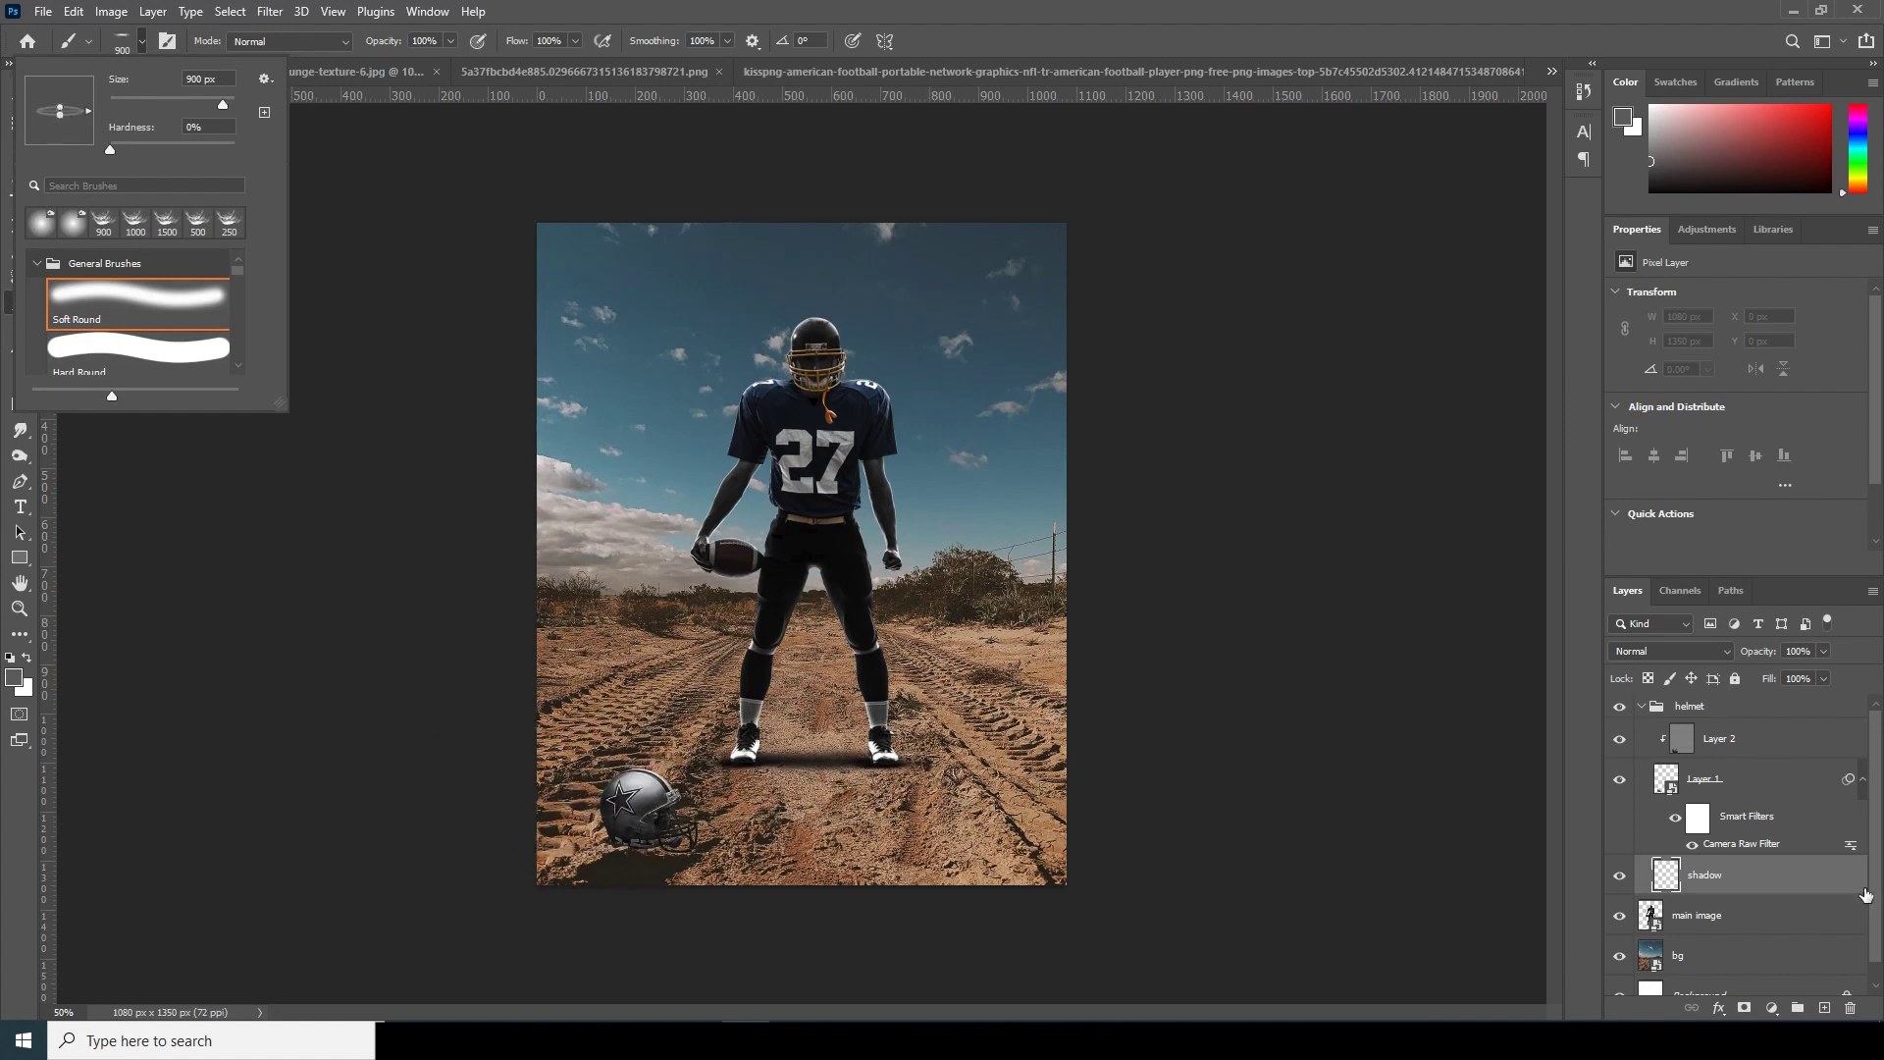
pyautogui.press('Return')
pyautogui.press('[')
pyautogui.press('[')
pyautogui.press('[')
pyautogui.press('[')
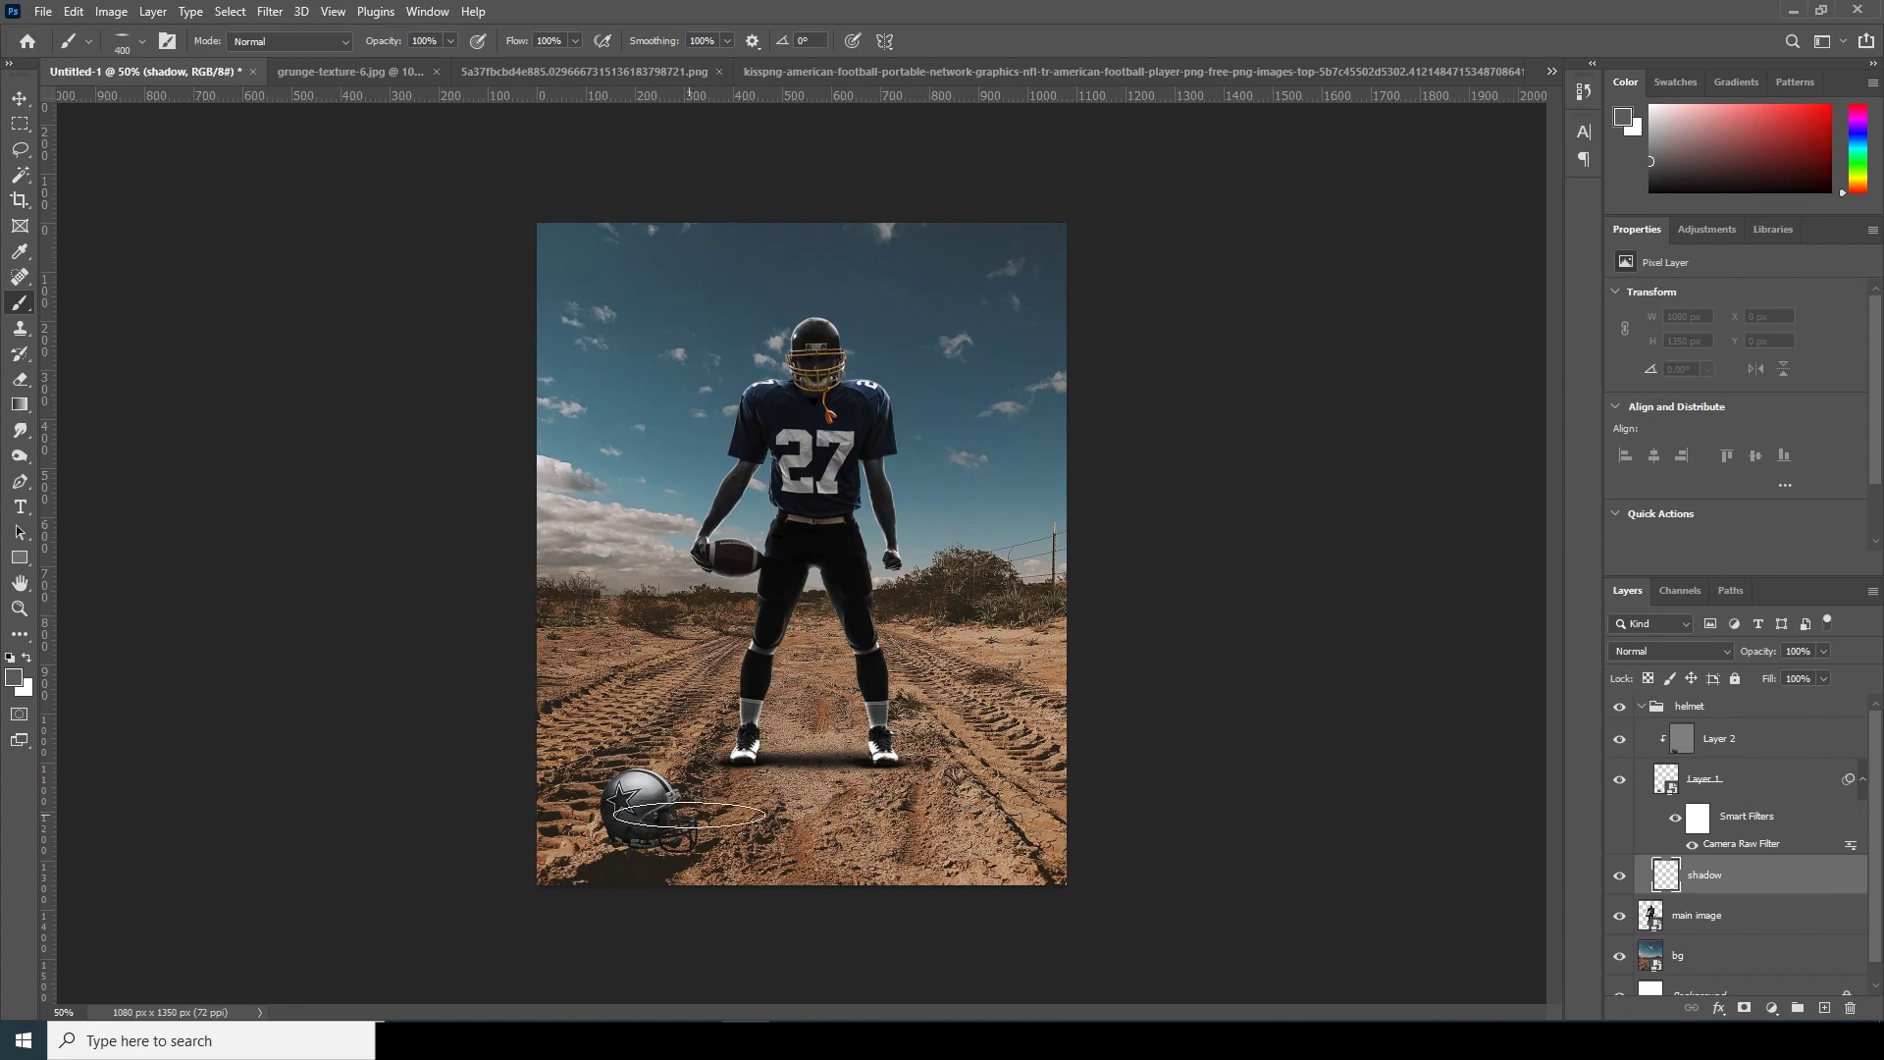
pyautogui.press(']')
pyautogui.press(']')
pyautogui.click(15, 679)
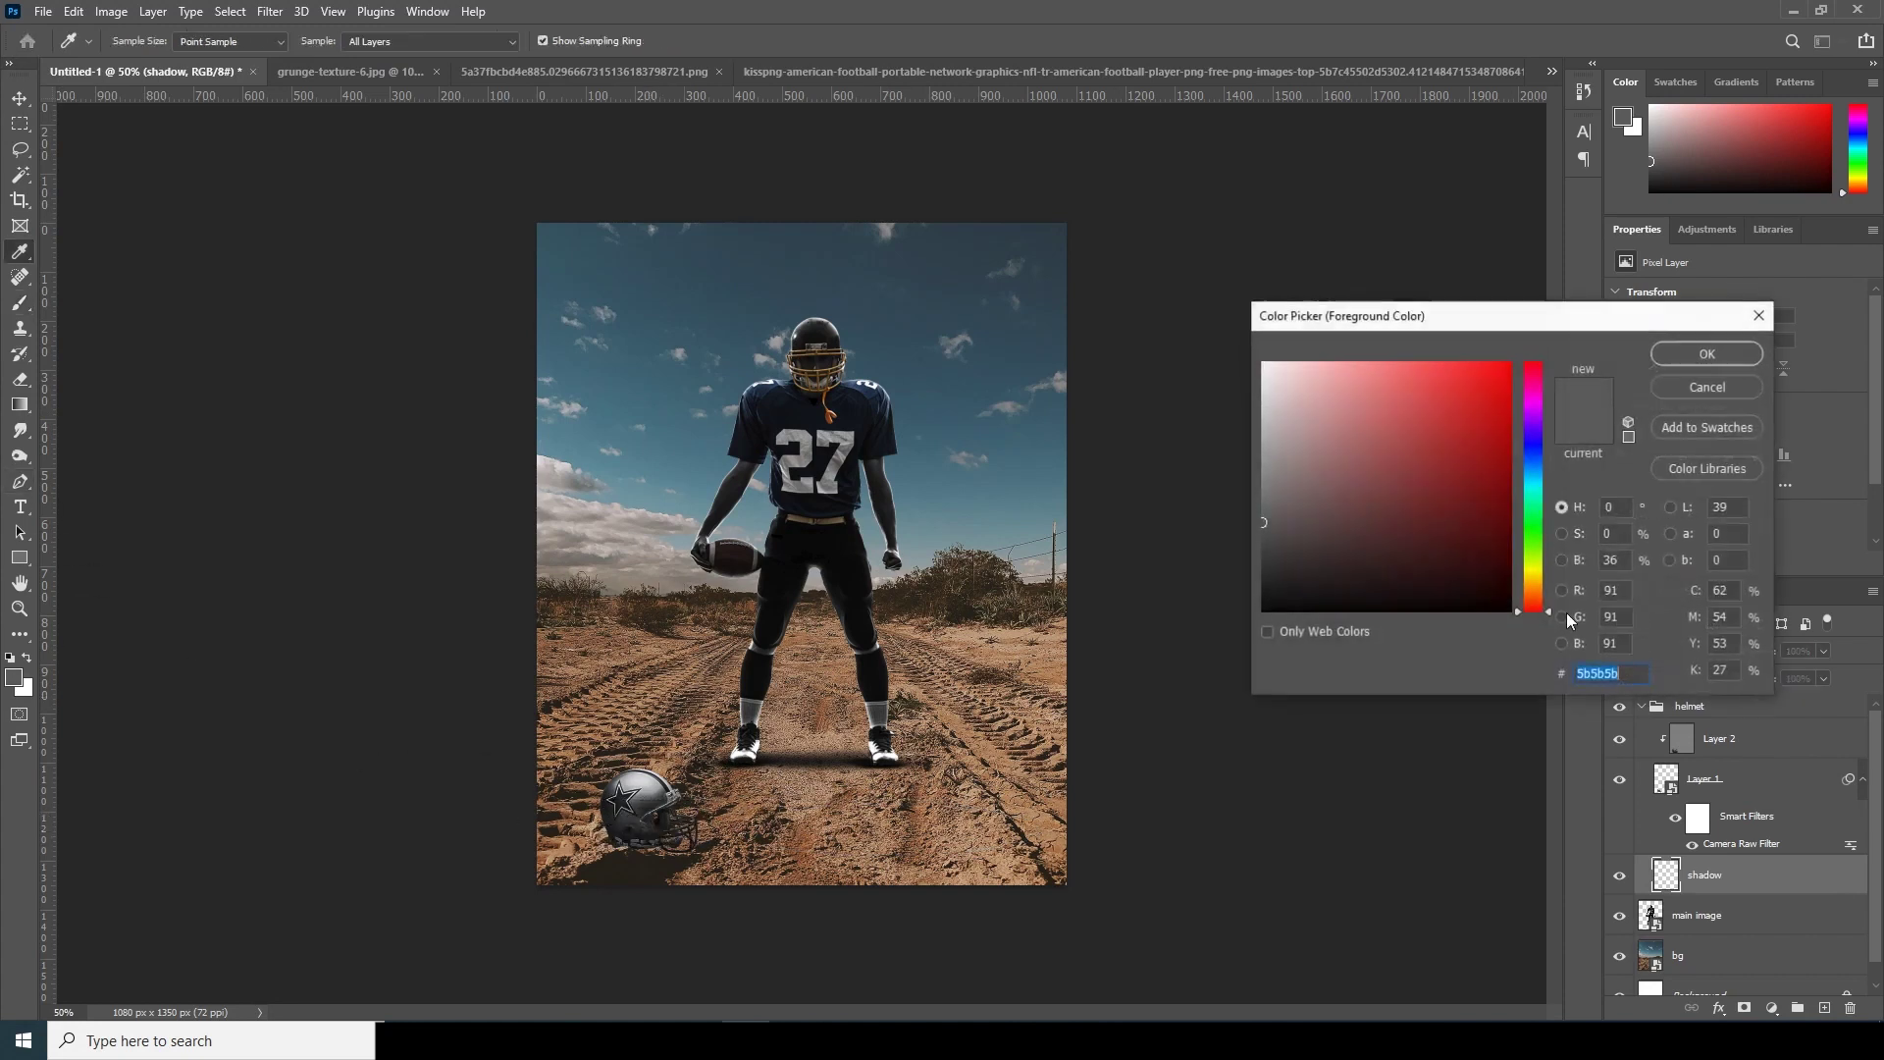
pyautogui.click(1706, 354)
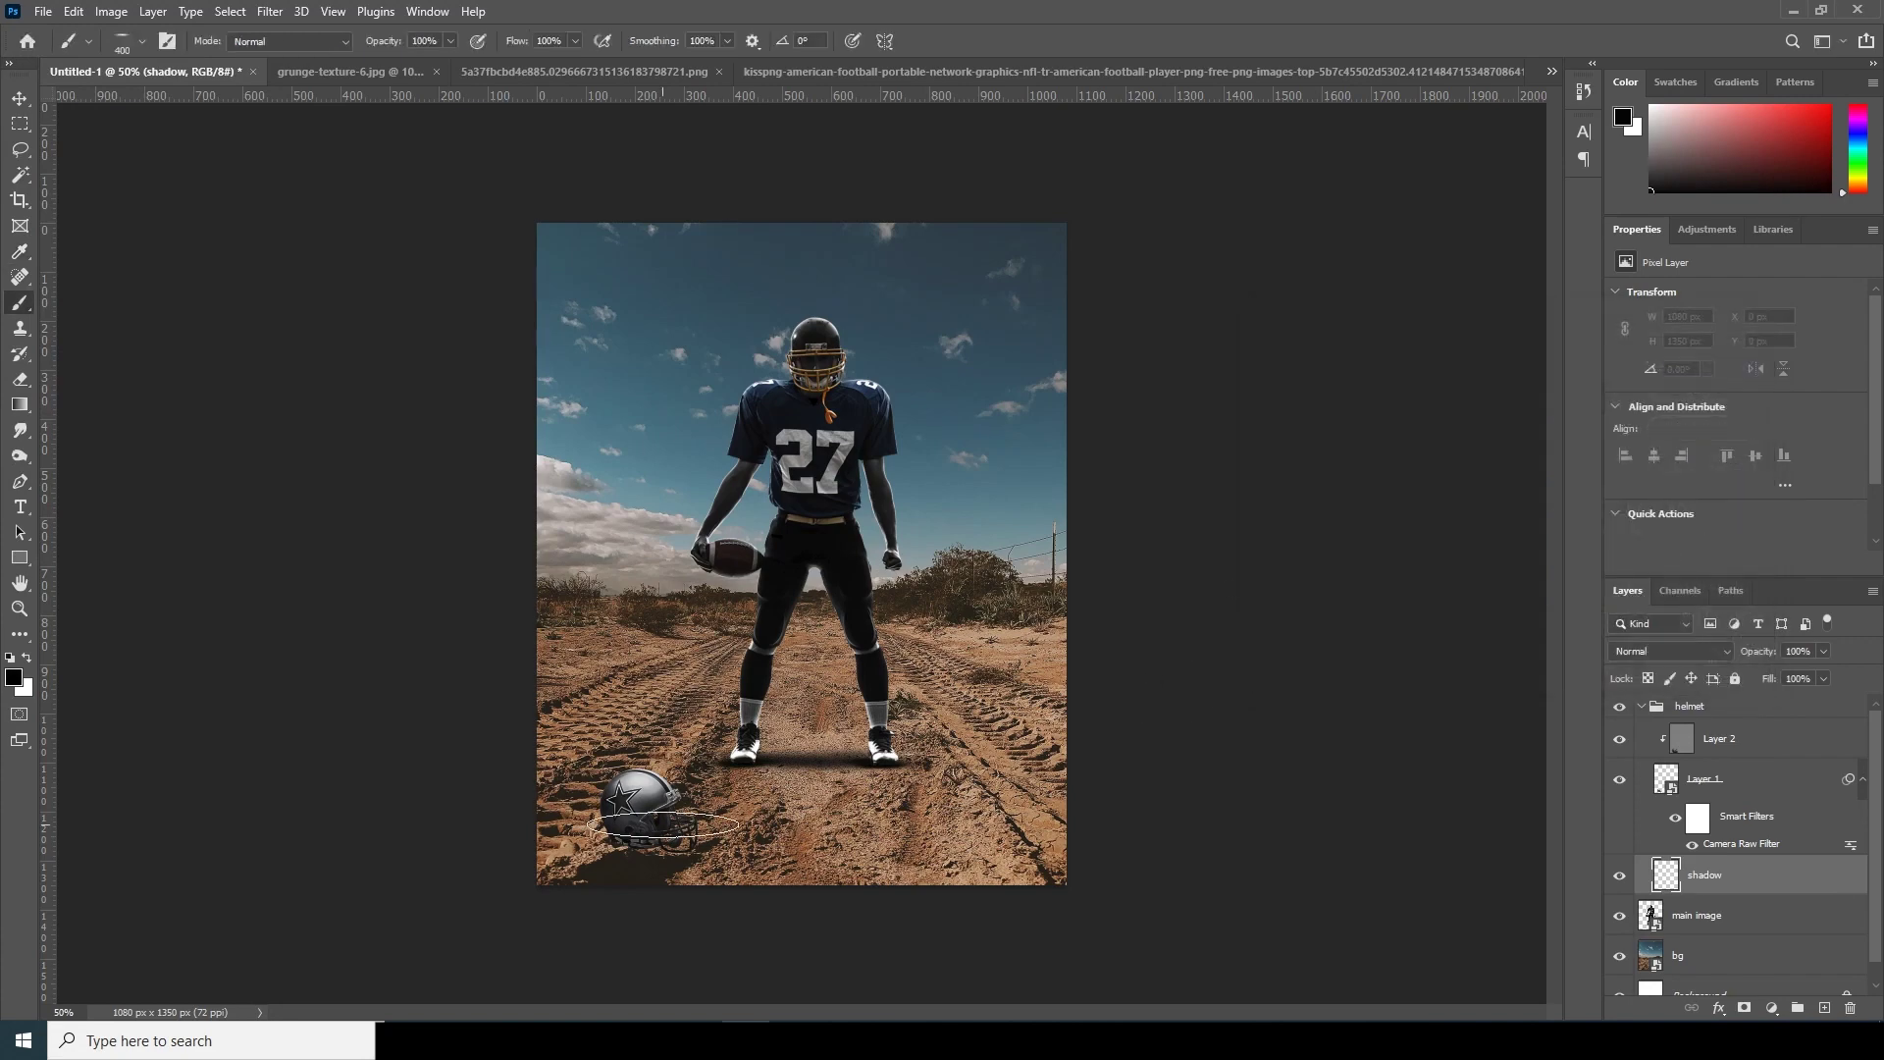
# Paint a soft black shadow on the ground beneath the helmet on the shadow layer.
pyautogui.hotkey('ctrl', '+')
pyautogui.hotkey('ctrl', '+')
pyautogui.moveTo(551, 881)
pyautogui.mouseDown()
pyautogui.moveTo(917, 484)
pyautogui.moveTo(808, 467)
pyautogui.mouseUp()
pyautogui.click(753, 692)
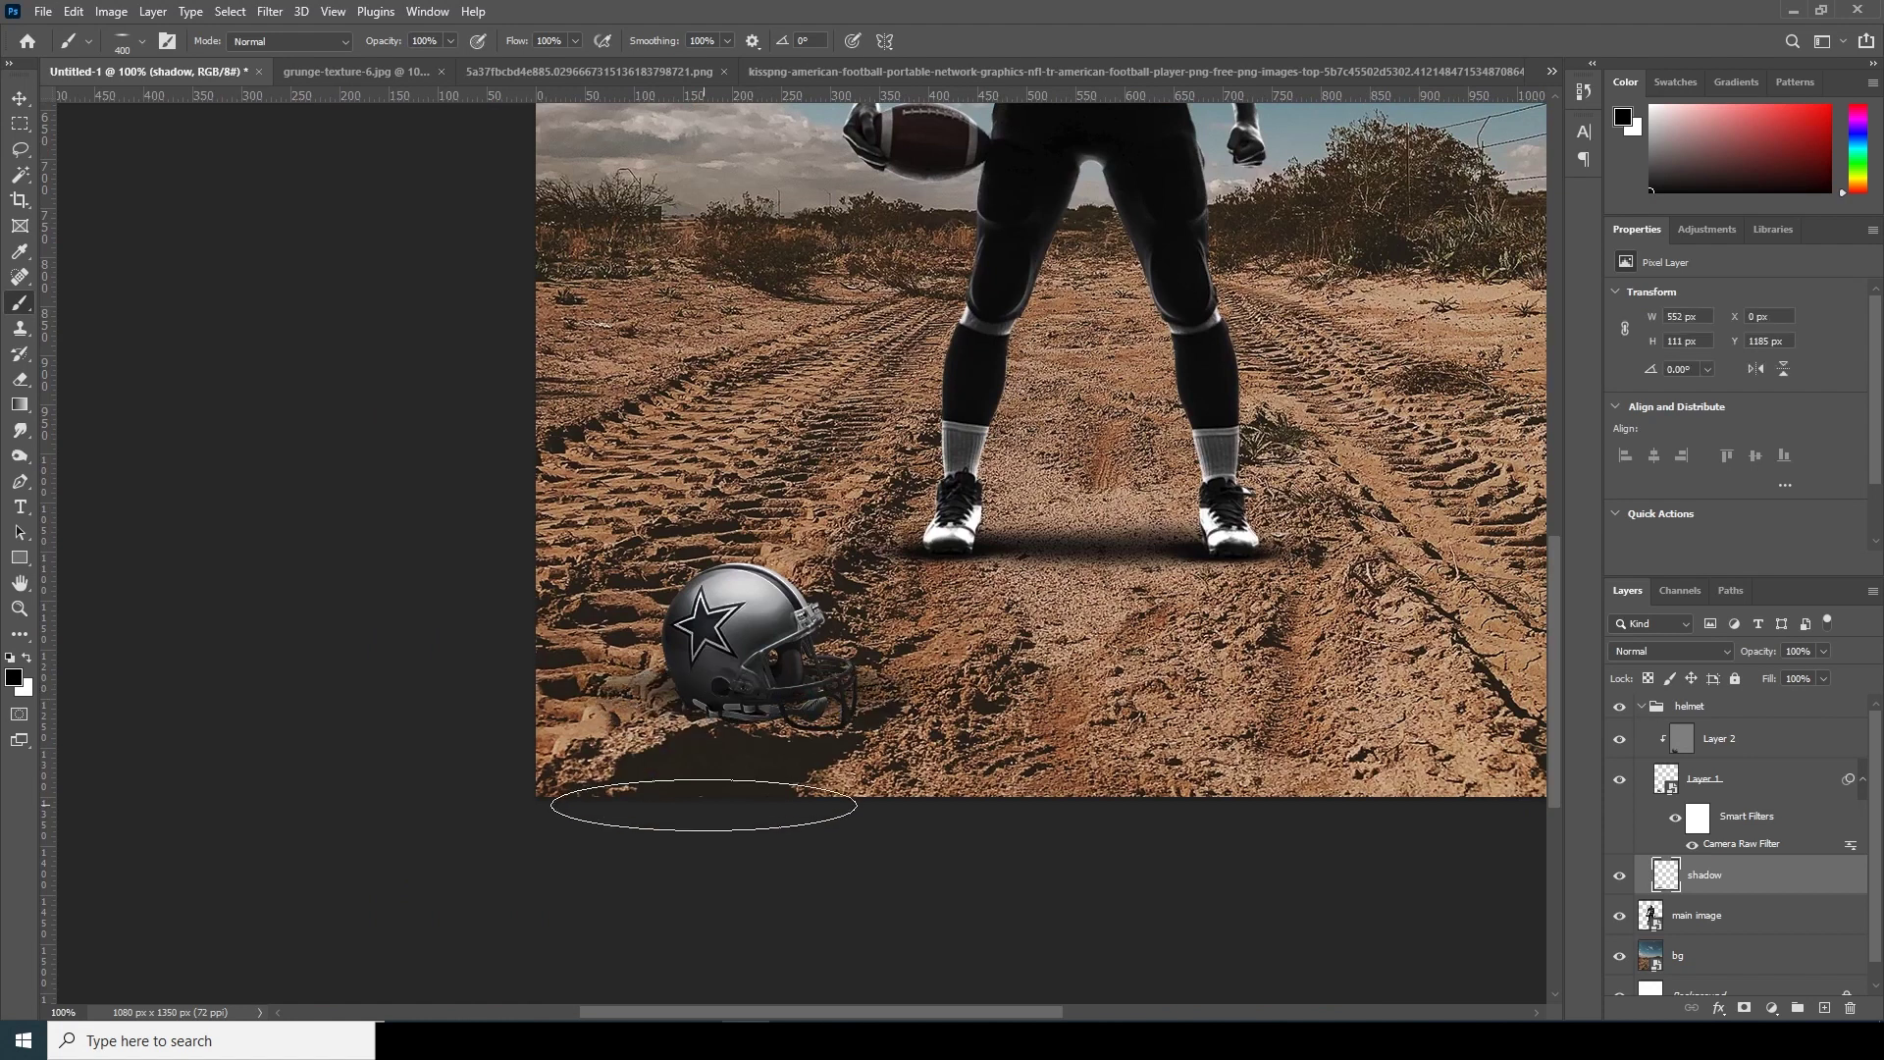
pyautogui.moveTo(749, 752)
pyautogui.mouseDown()
pyautogui.moveTo(933, 727)
pyautogui.moveTo(749, 697)
pyautogui.mouseUp()
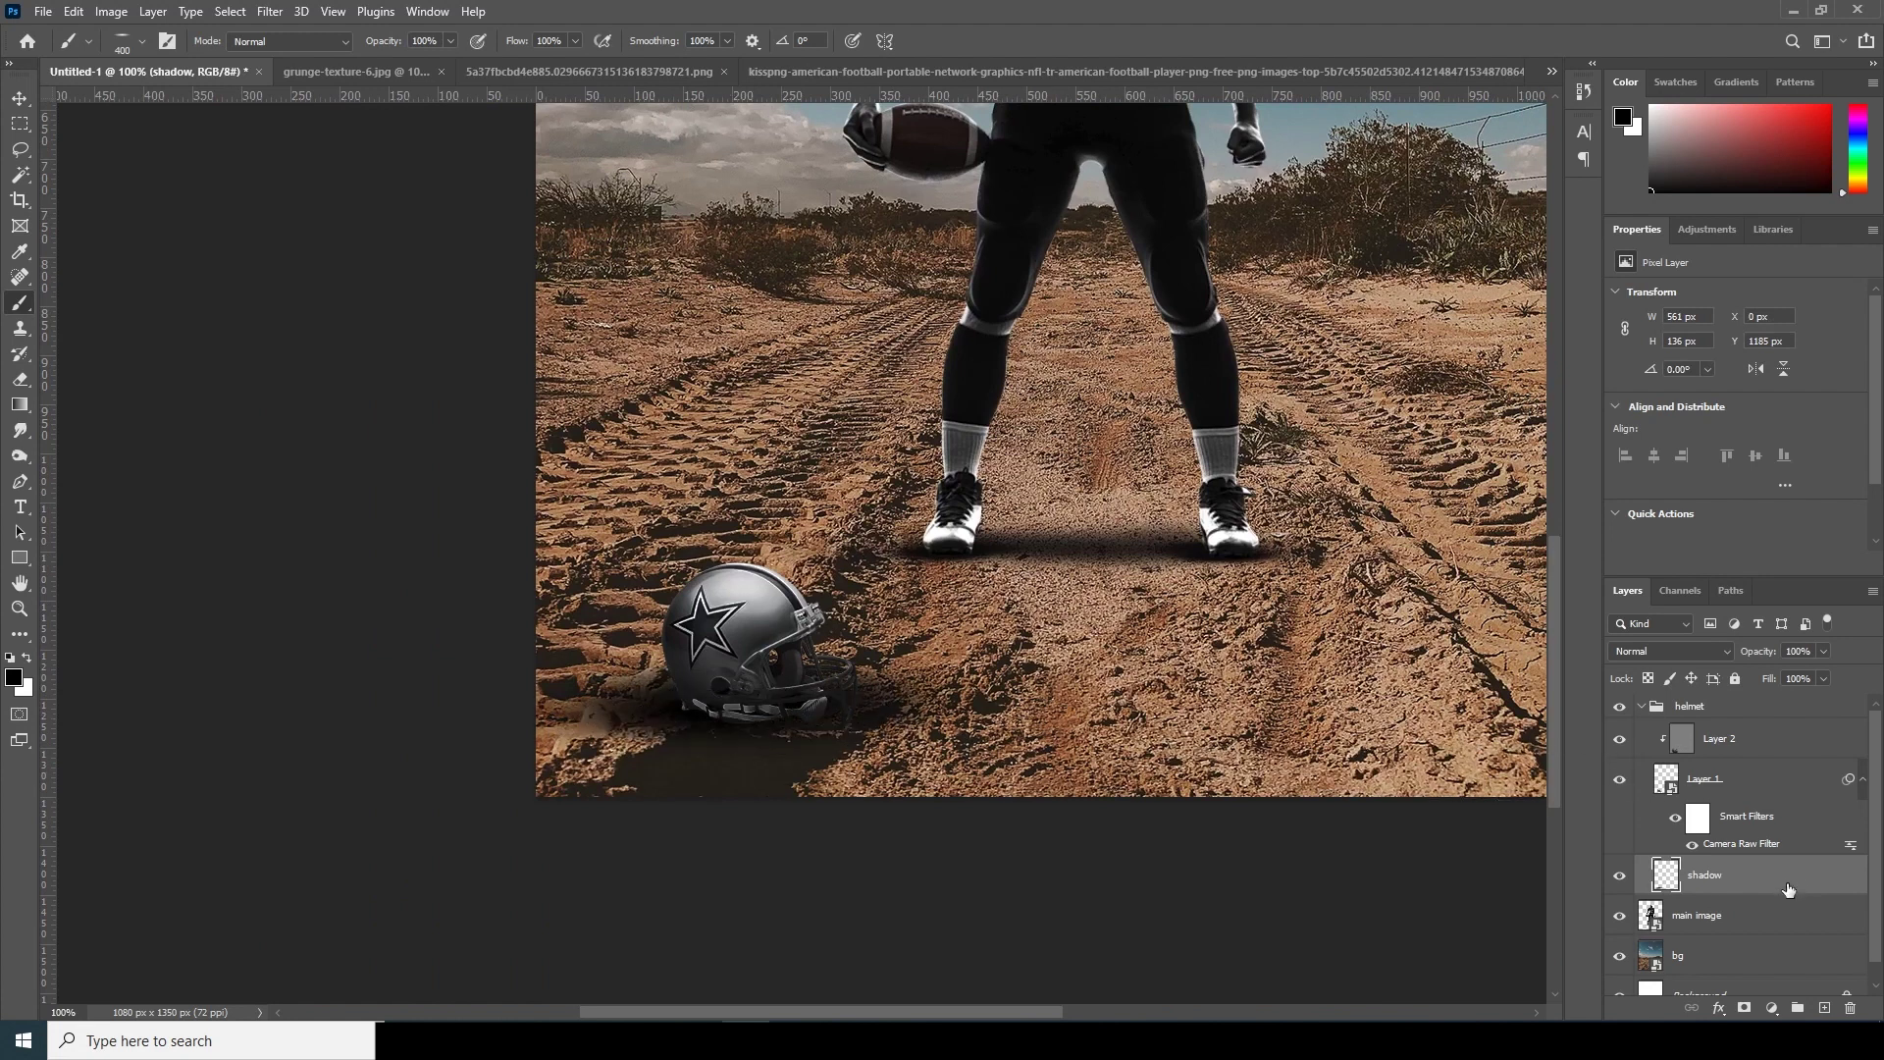
# Add a new layer above the shadow layer and name it contct shadow.
pyautogui.click(1821, 1007)
pyautogui.doubleClick(1703, 876)
pyautogui.write('co')
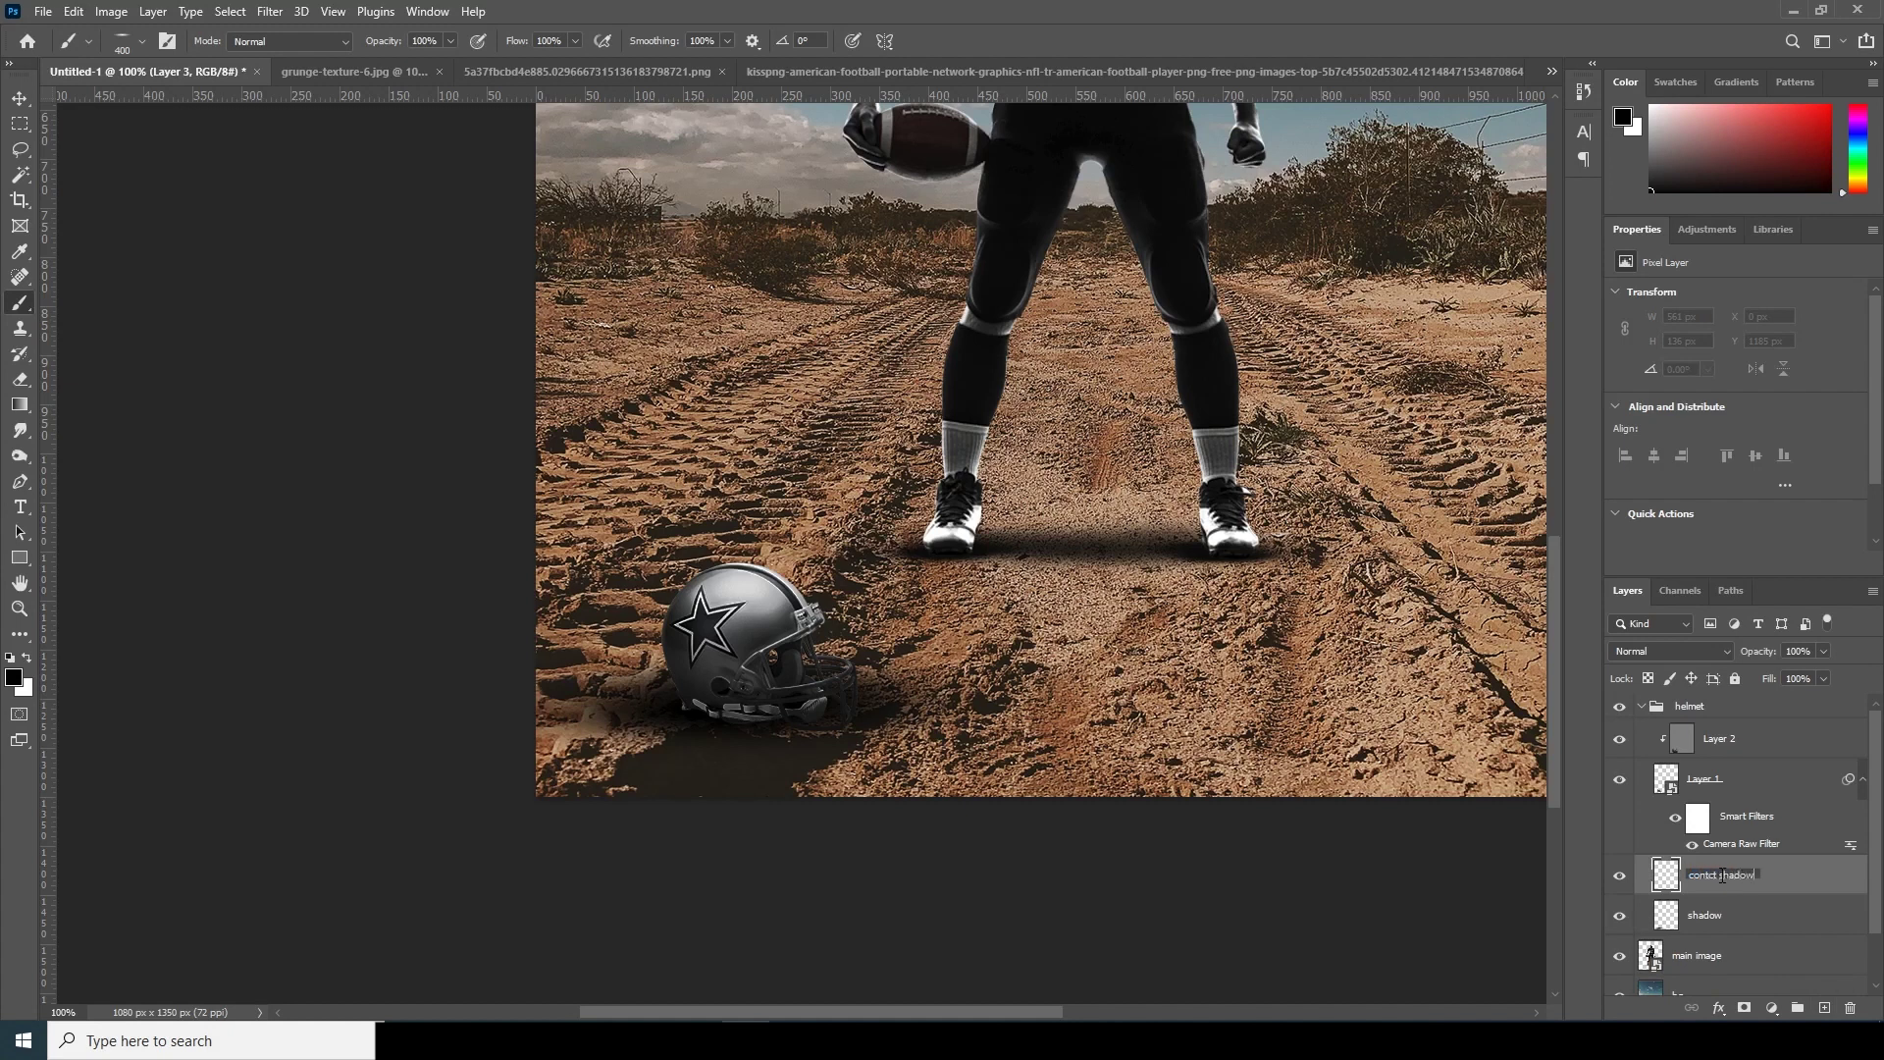
pyautogui.write('ntct shadow')
pyautogui.press('Return')
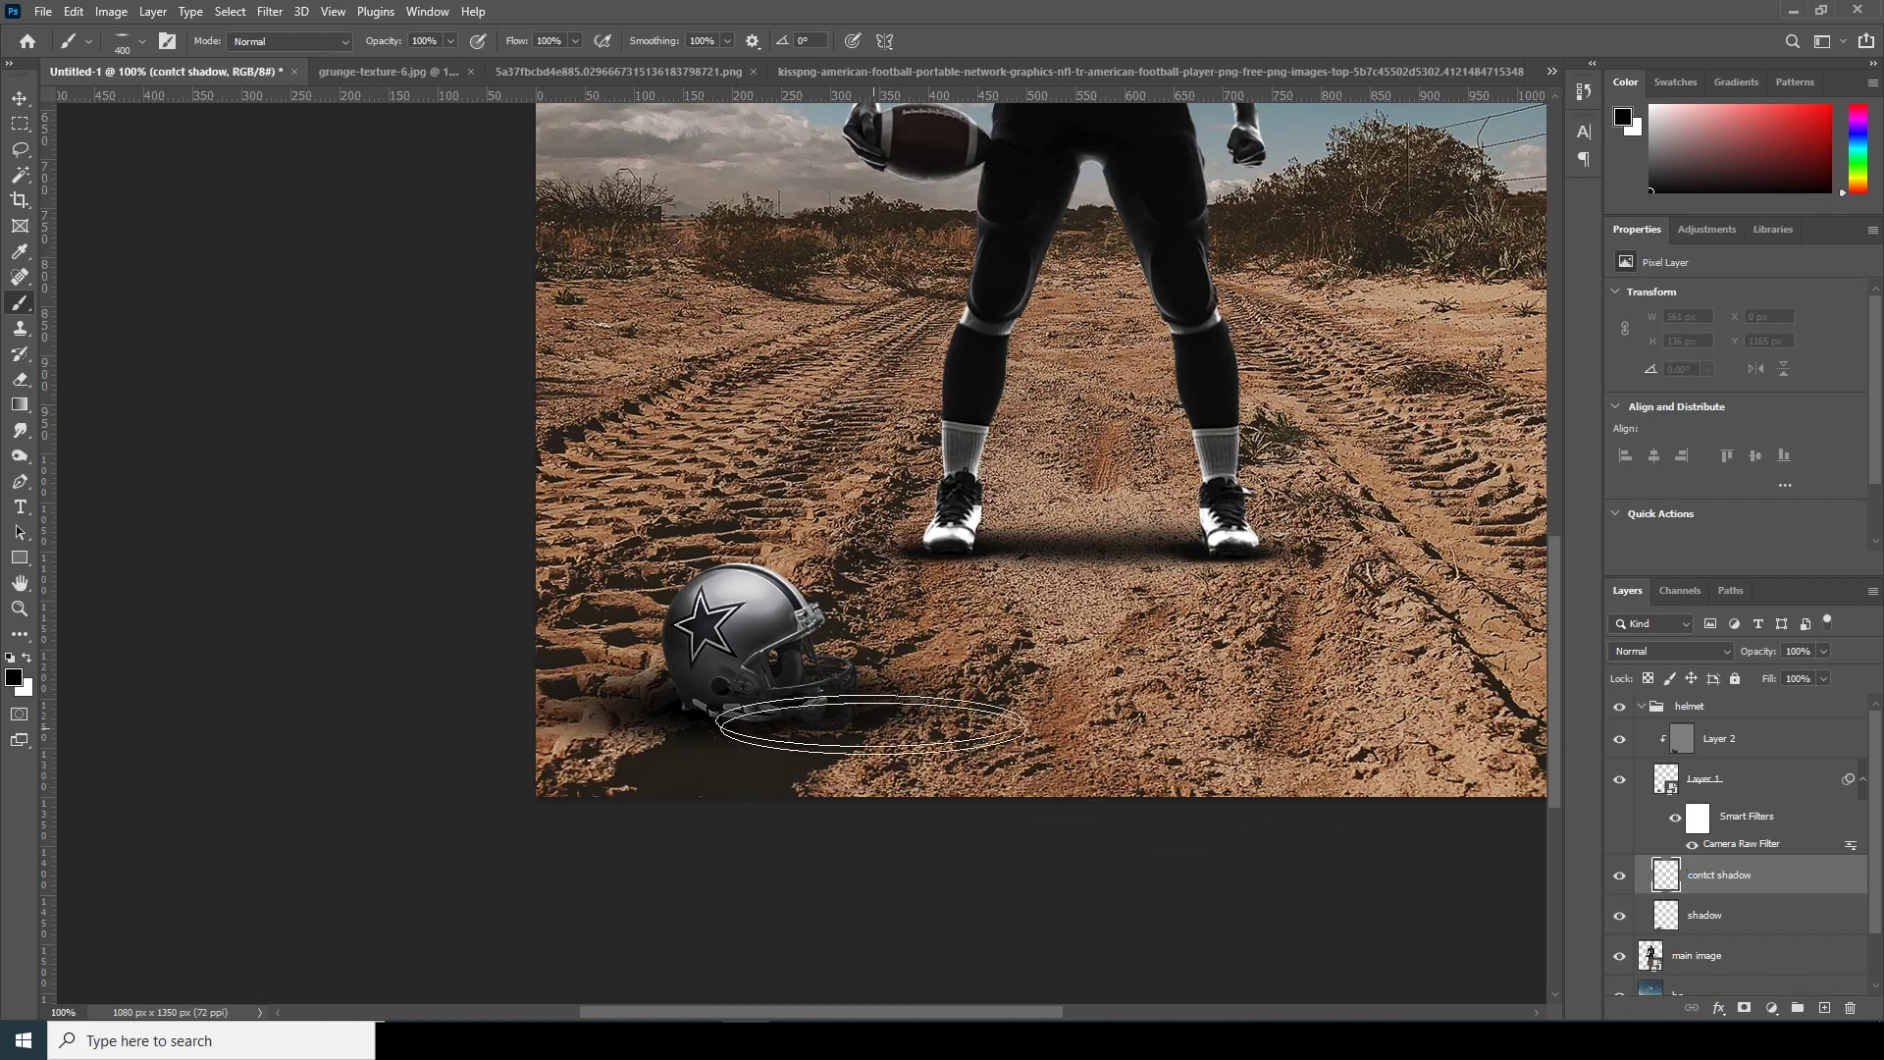
# Paint a tighter contact shadow along the helmet's base with the brush reduced to 175 px.
pyautogui.press('[')
pyautogui.press('[')
pyautogui.press('[')
pyautogui.press('[')
pyautogui.moveTo(707, 704)
pyautogui.mouseDown()
pyautogui.moveTo(844, 708)
pyautogui.moveTo(692, 705)
pyautogui.mouseUp()
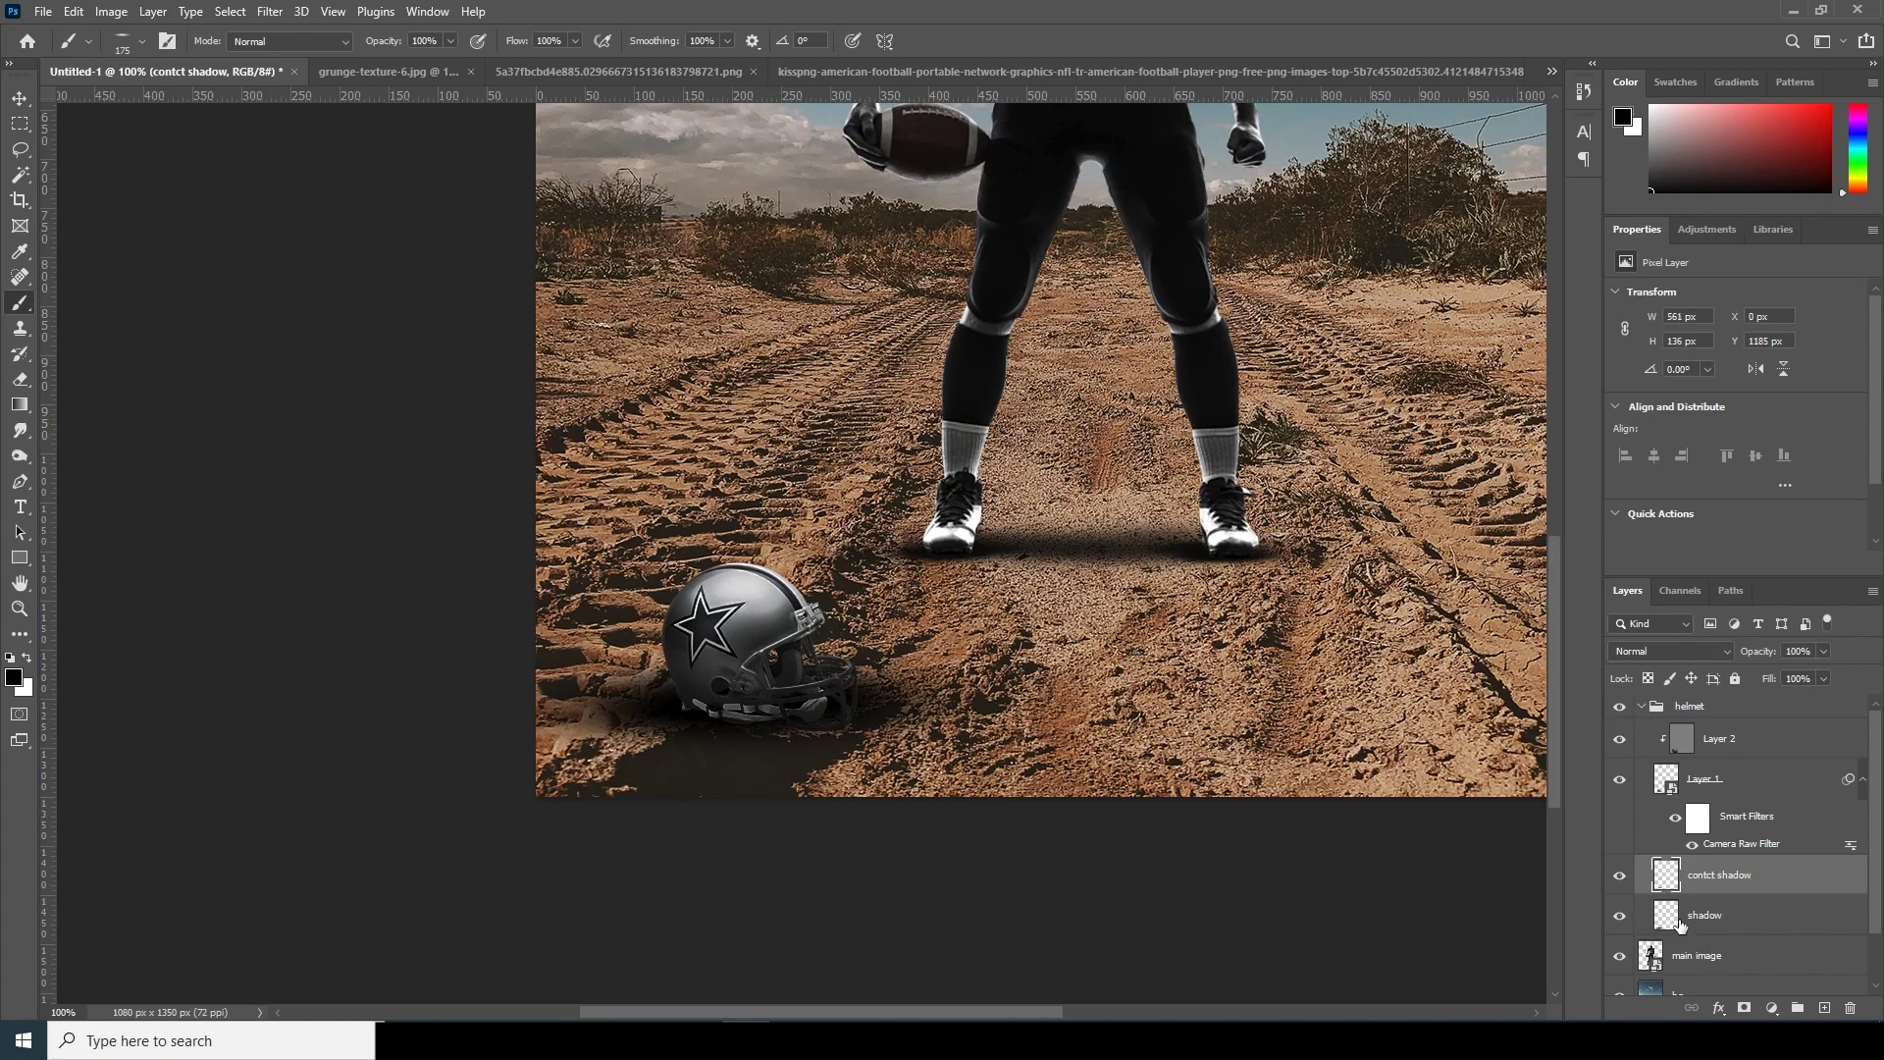
# Paint over the helmet's ground shadow on the shadow layer with a 300 px brush and lower the layer's opacity to about 83%.
pyautogui.click(1680, 924)
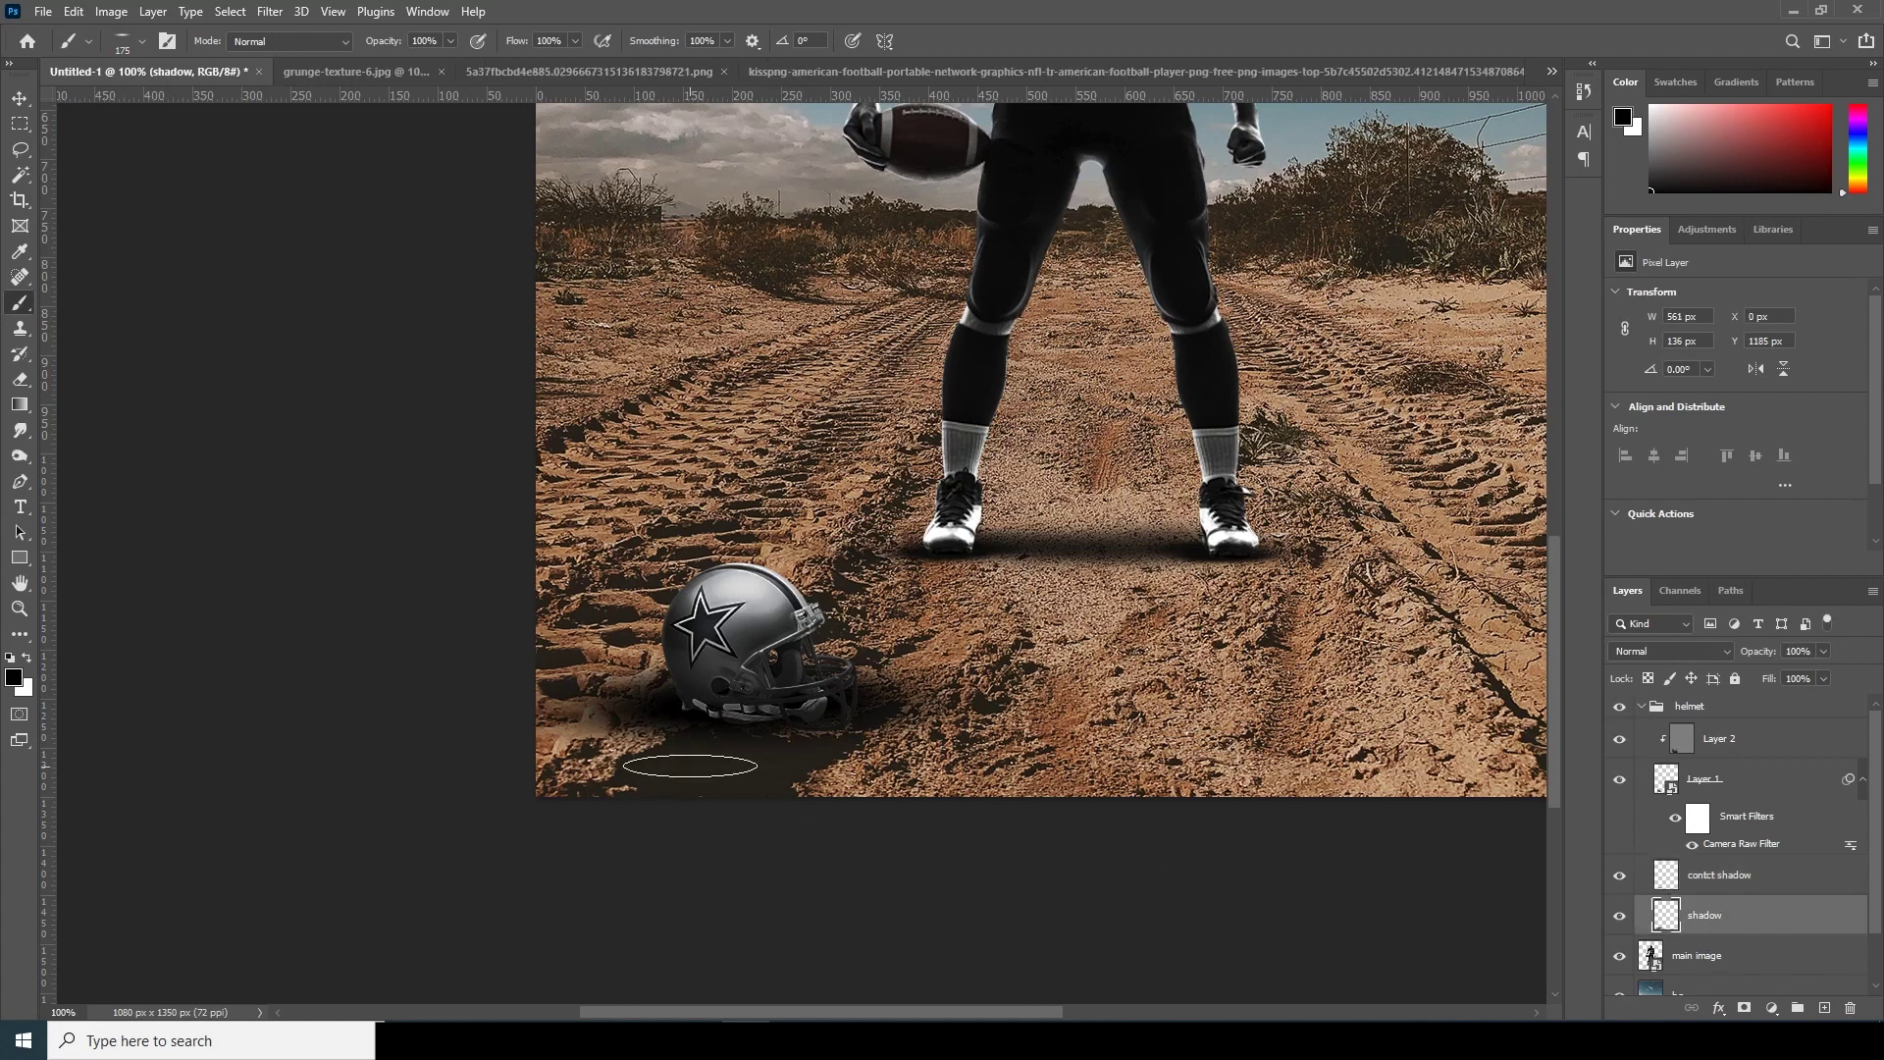
pyautogui.press(']')
pyautogui.press(']')
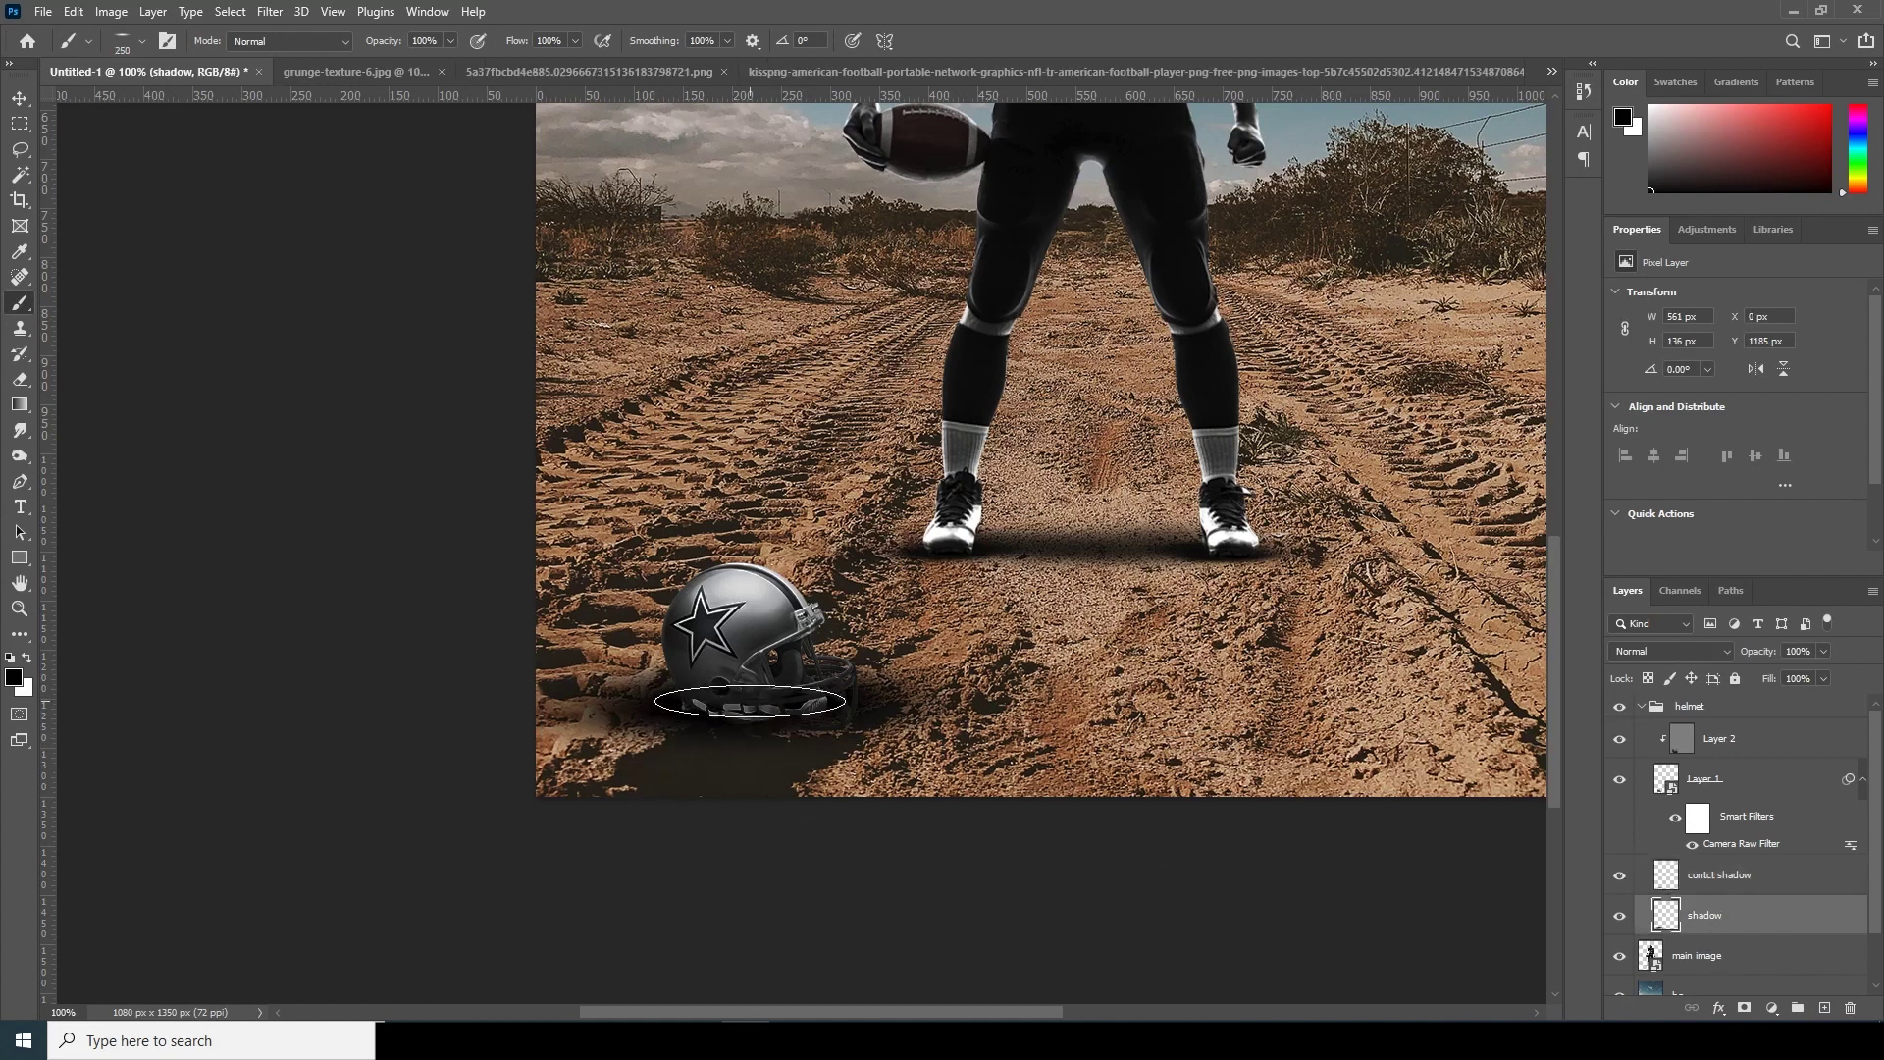
pyautogui.press(']')
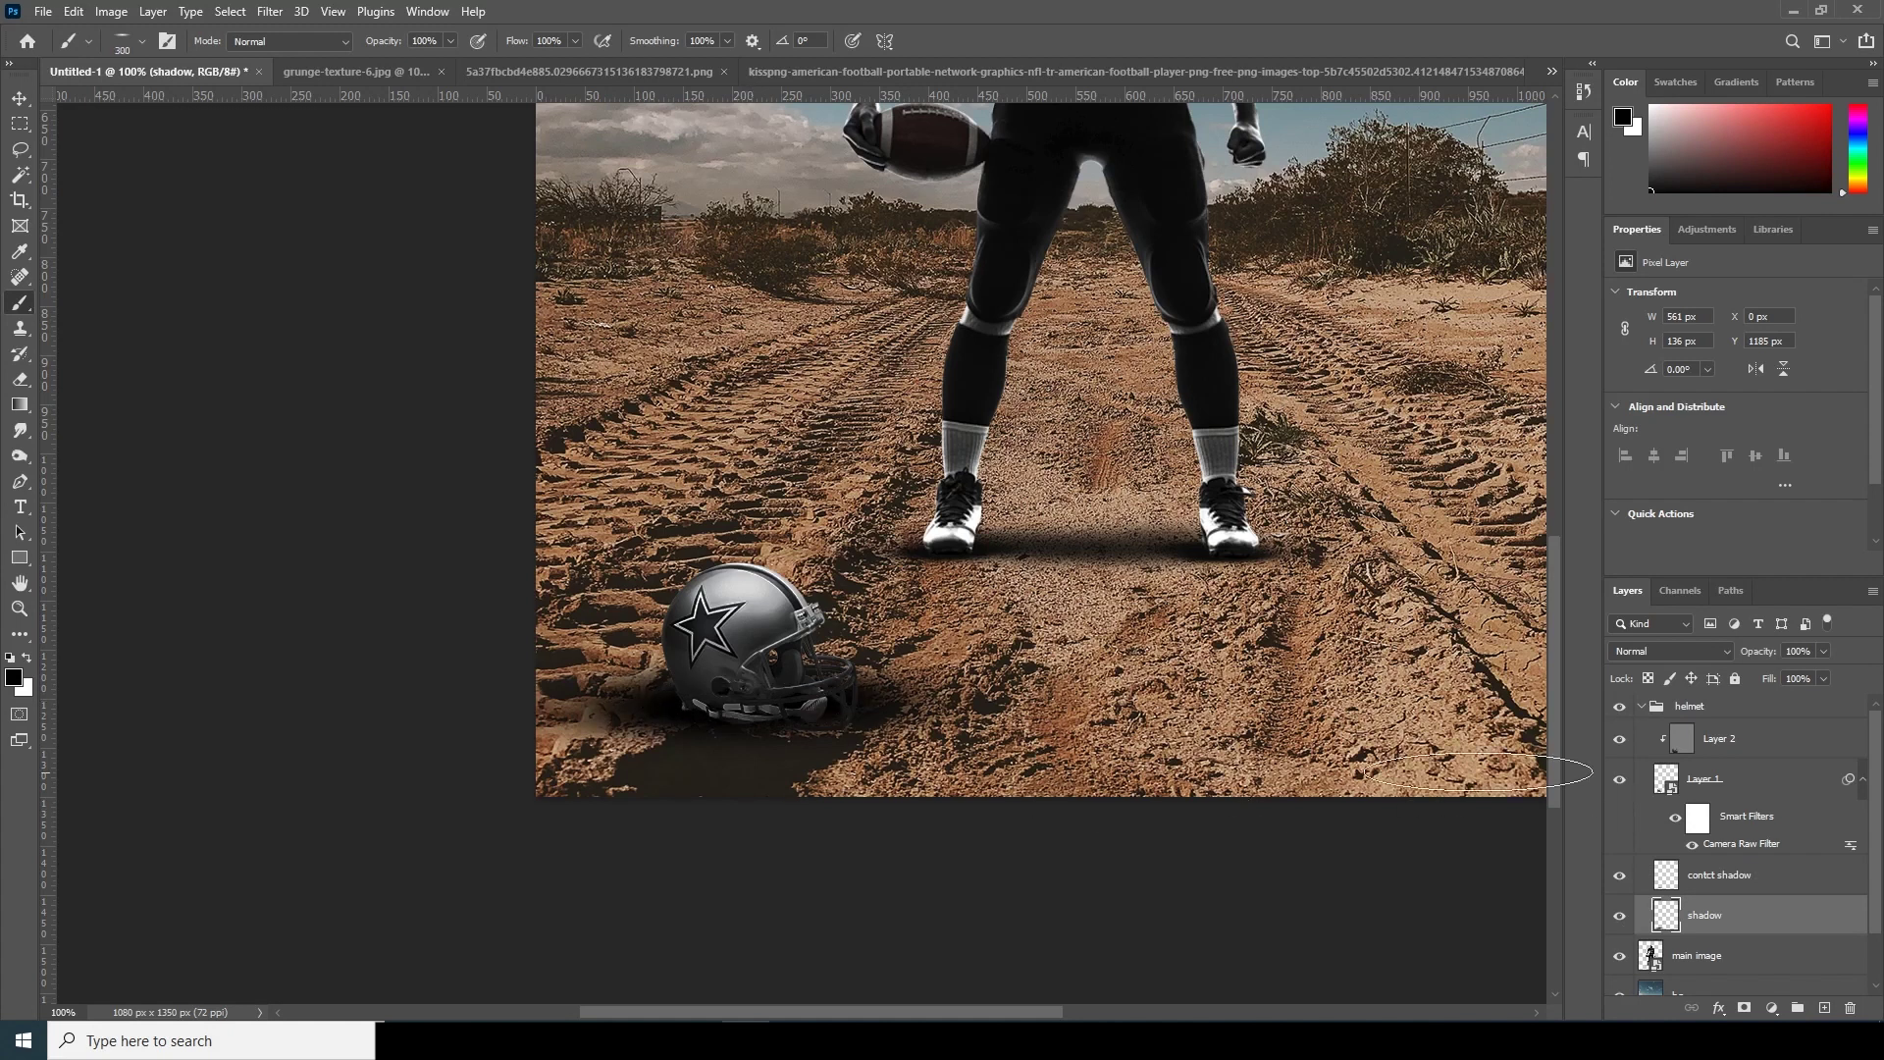
pyautogui.moveTo(706, 721); pyautogui.dragTo(966, 743)
pyautogui.click(1824, 653)
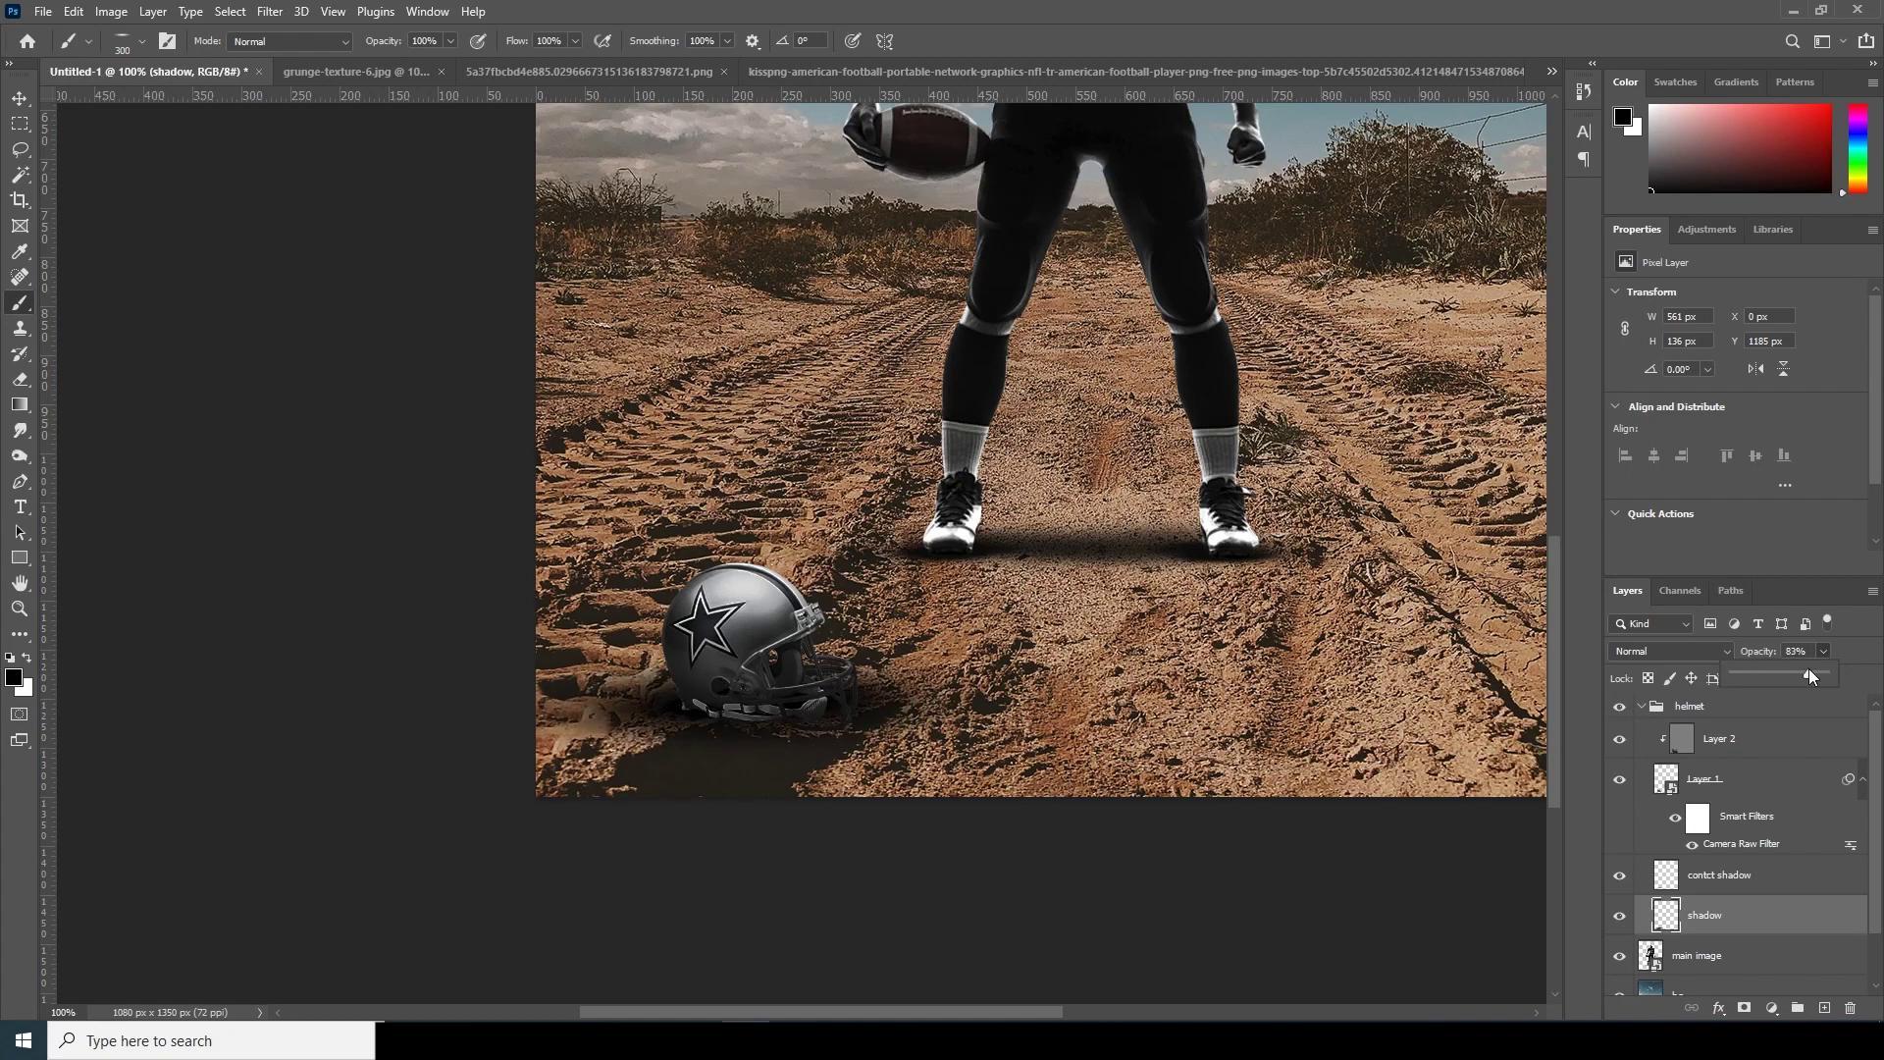
# Extend the contct shadow layer under the helmet with a 250 px brush and lower the layer's opacity to about 71%.
pyautogui.click(1669, 876)
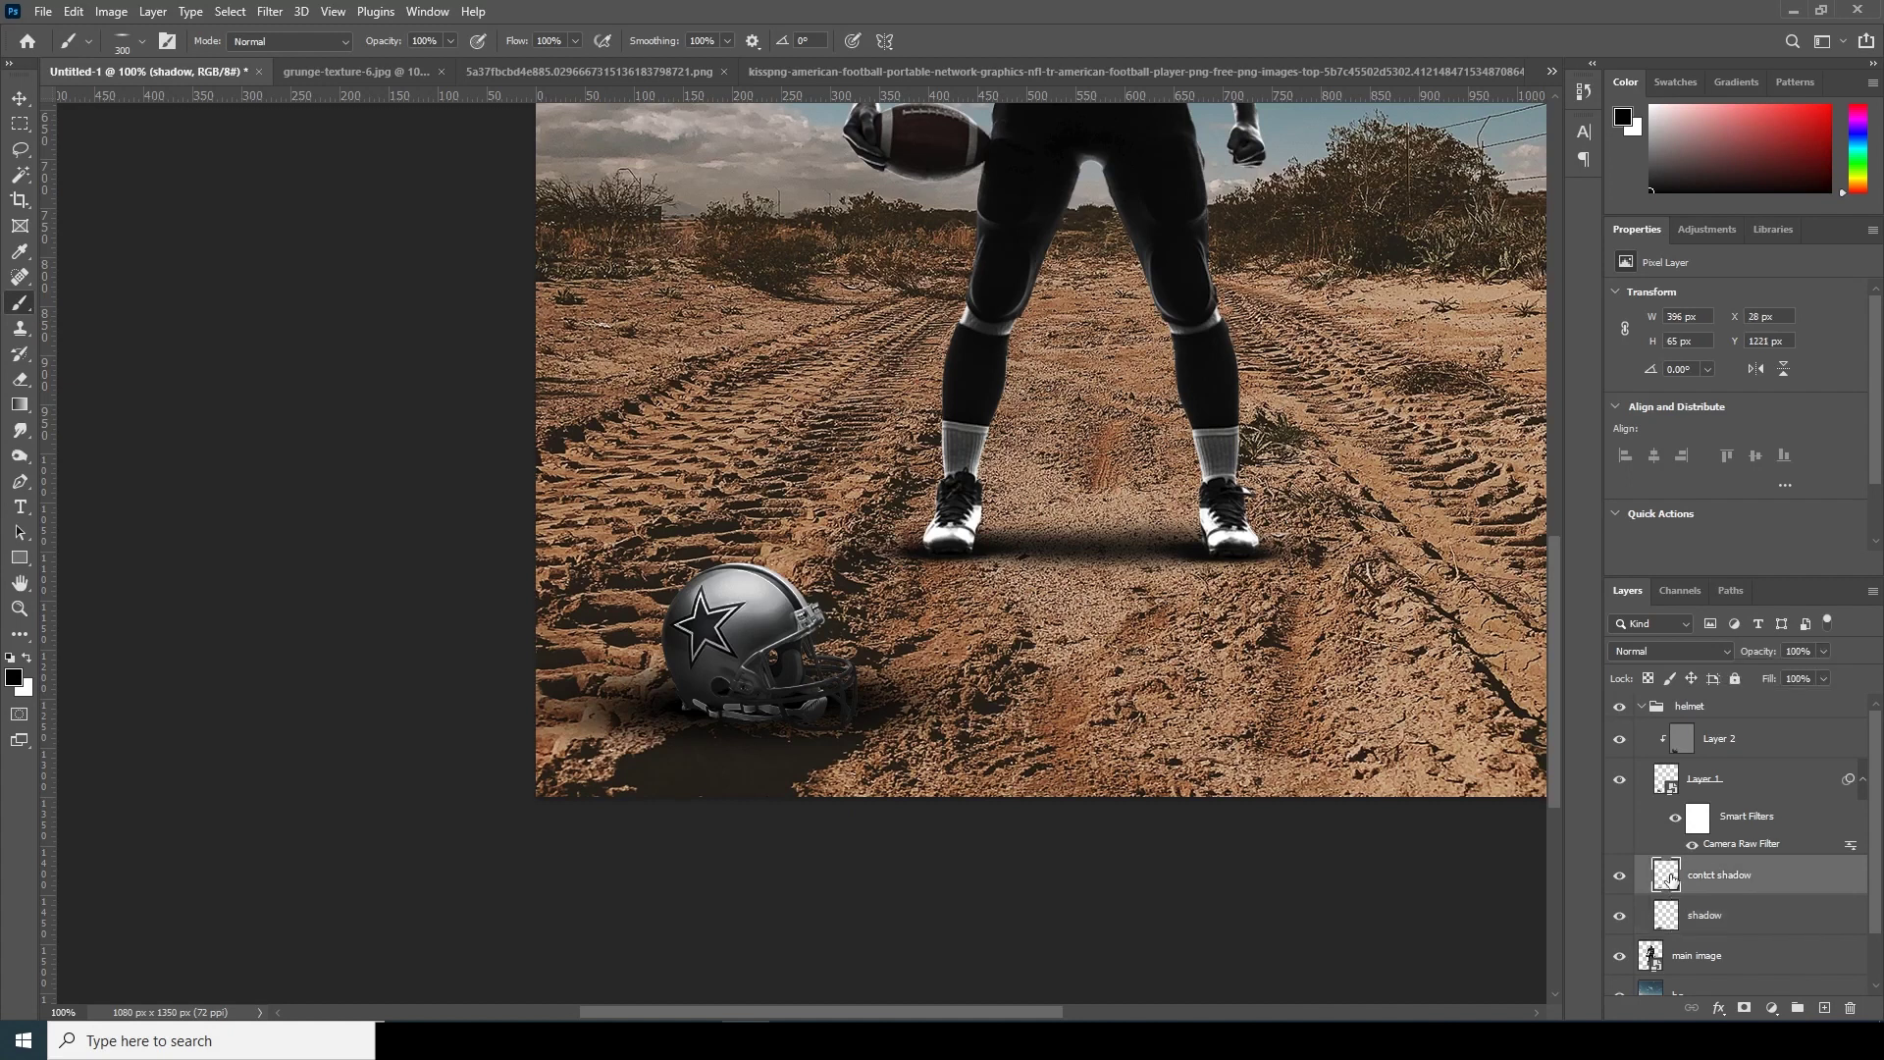
pyautogui.press('[')
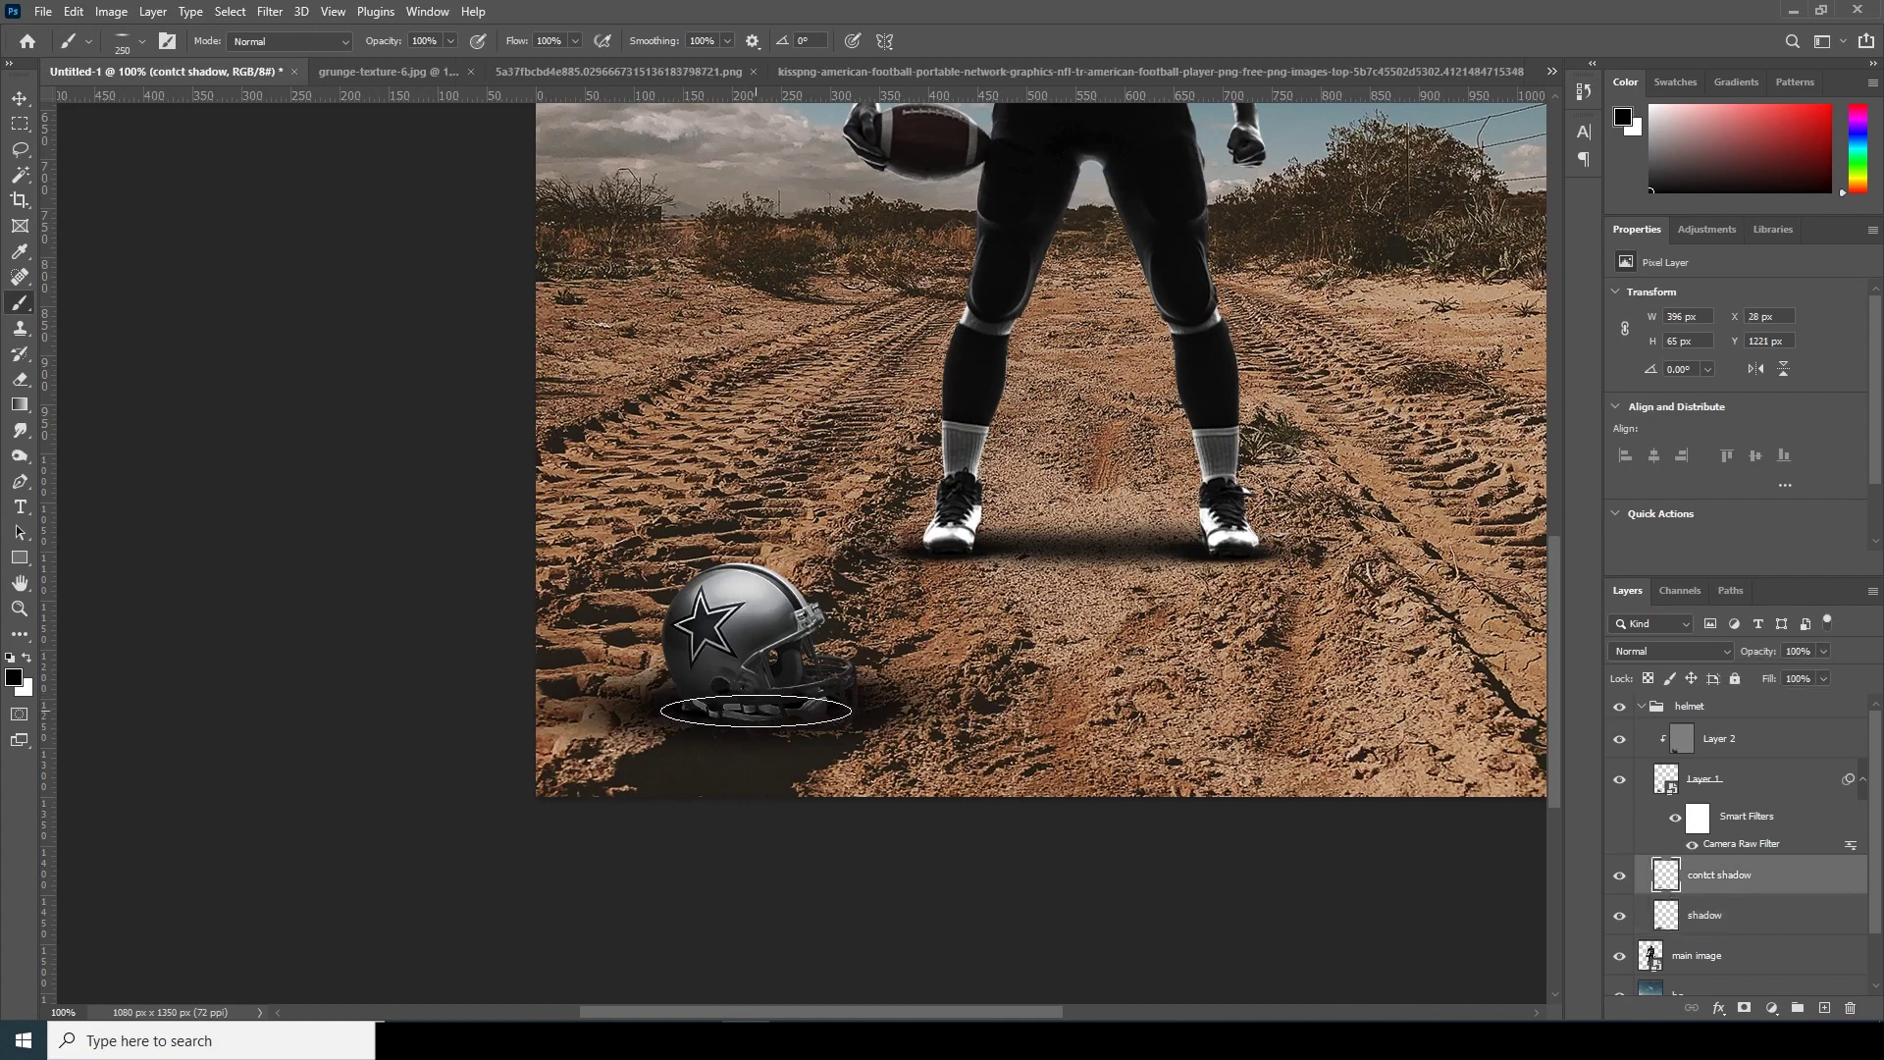
pyautogui.moveTo(757, 710)
pyautogui.mouseDown()
pyautogui.moveTo(854, 760)
pyautogui.moveTo(798, 726)
pyautogui.moveTo(676, 750)
pyautogui.mouseUp()
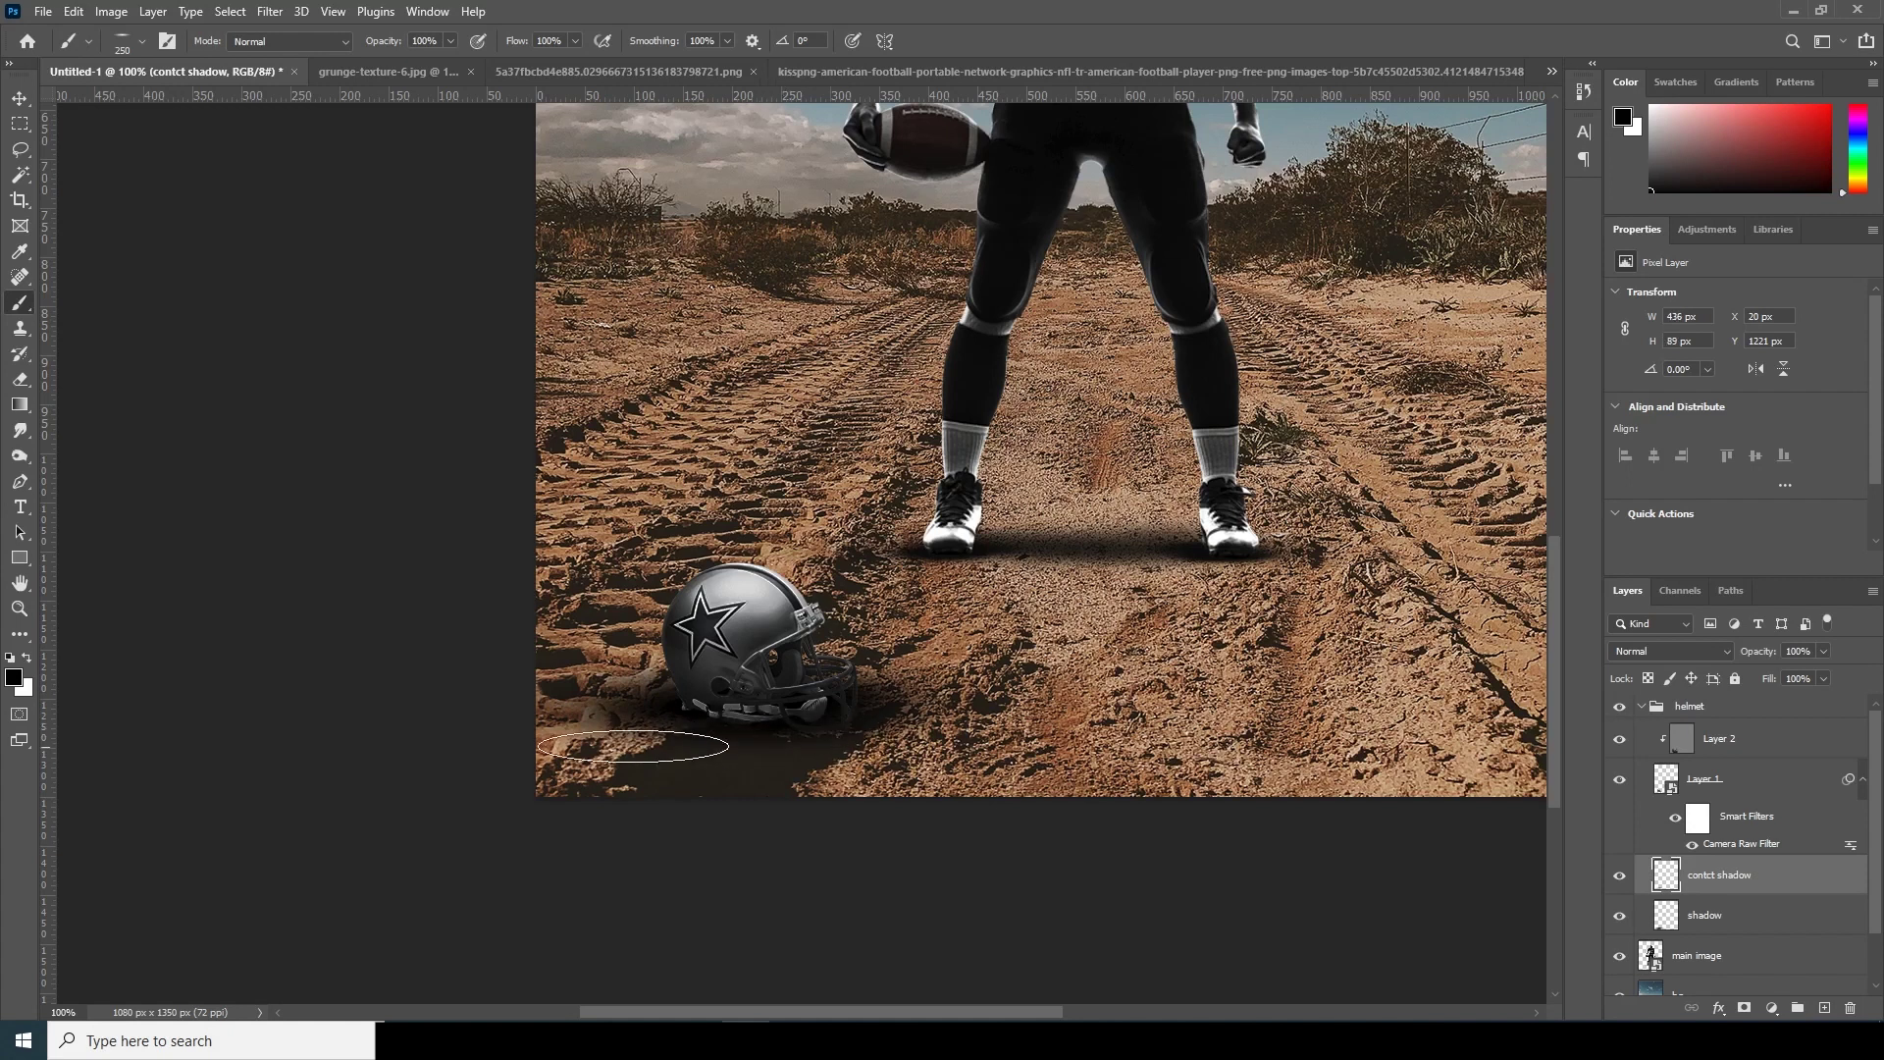
pyautogui.hotkey('ctrl', '-')
pyautogui.hotkey('ctrl', '-')
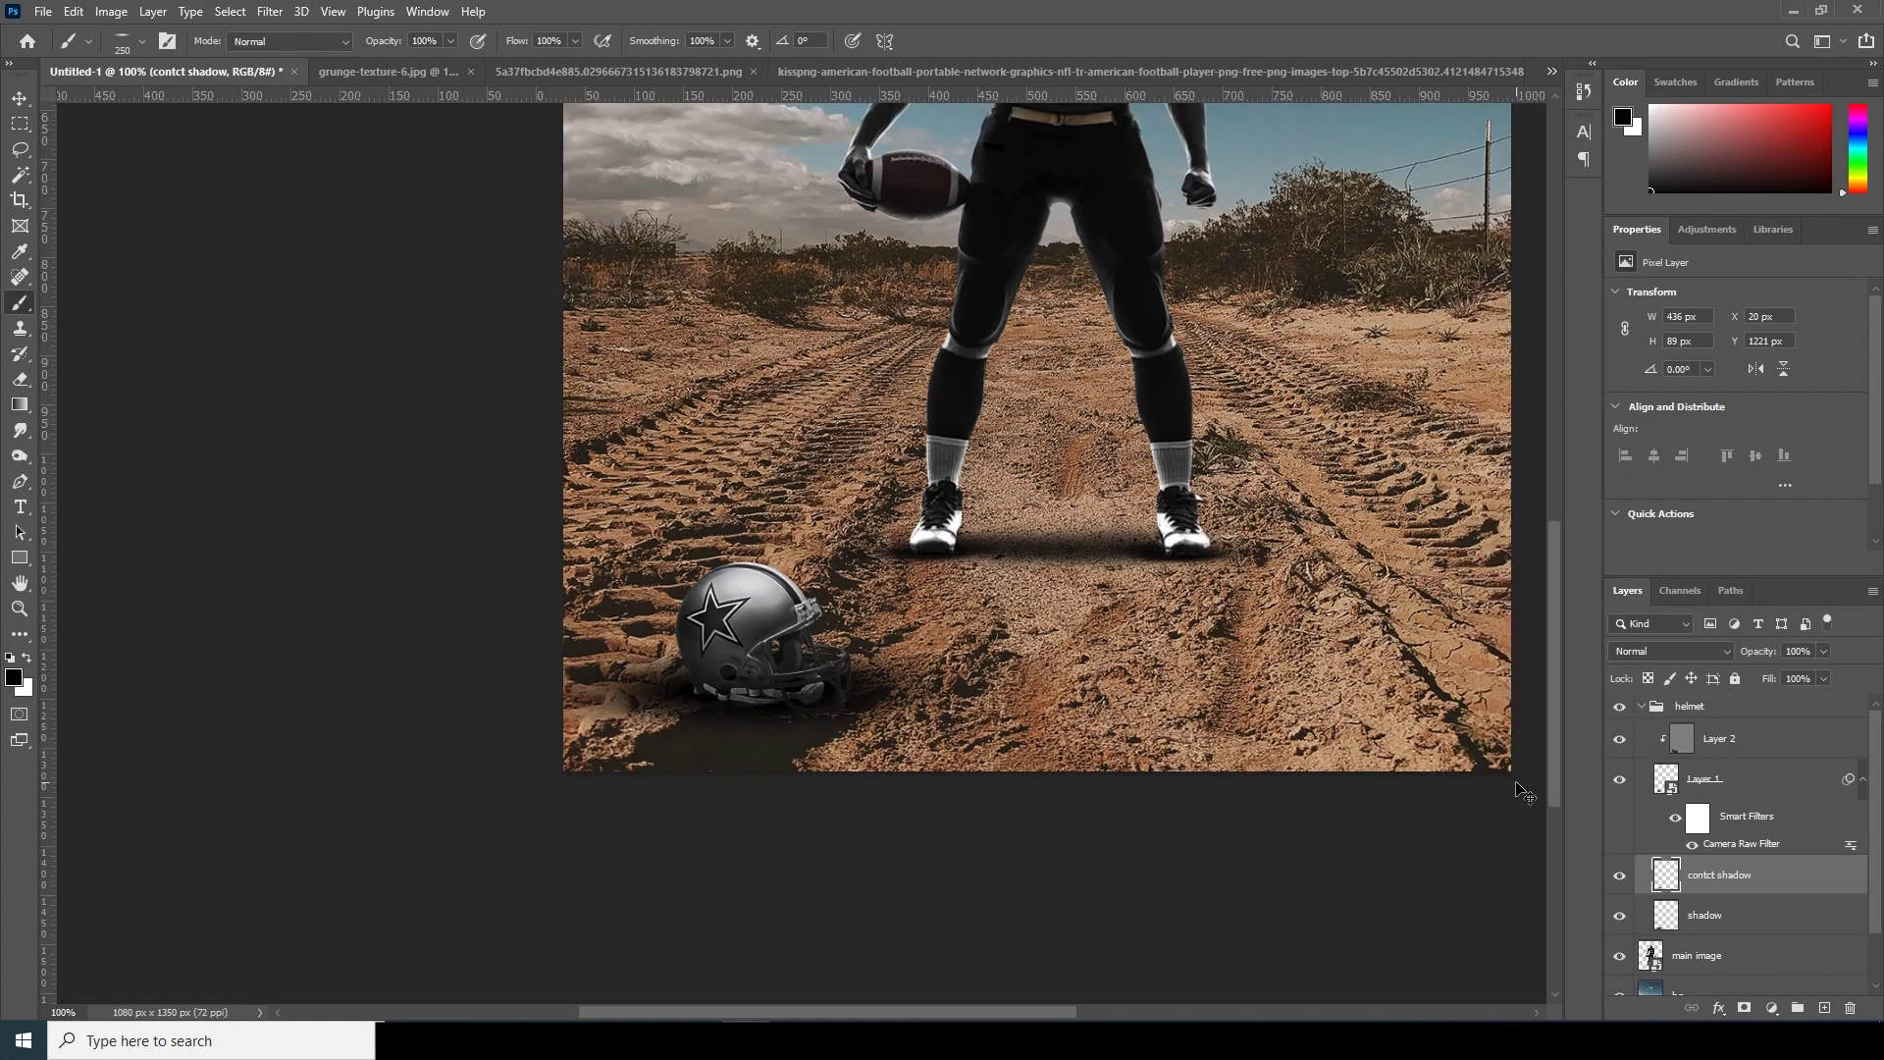
pyautogui.hotkey('ctrl', '+')
pyautogui.click(1822, 652)
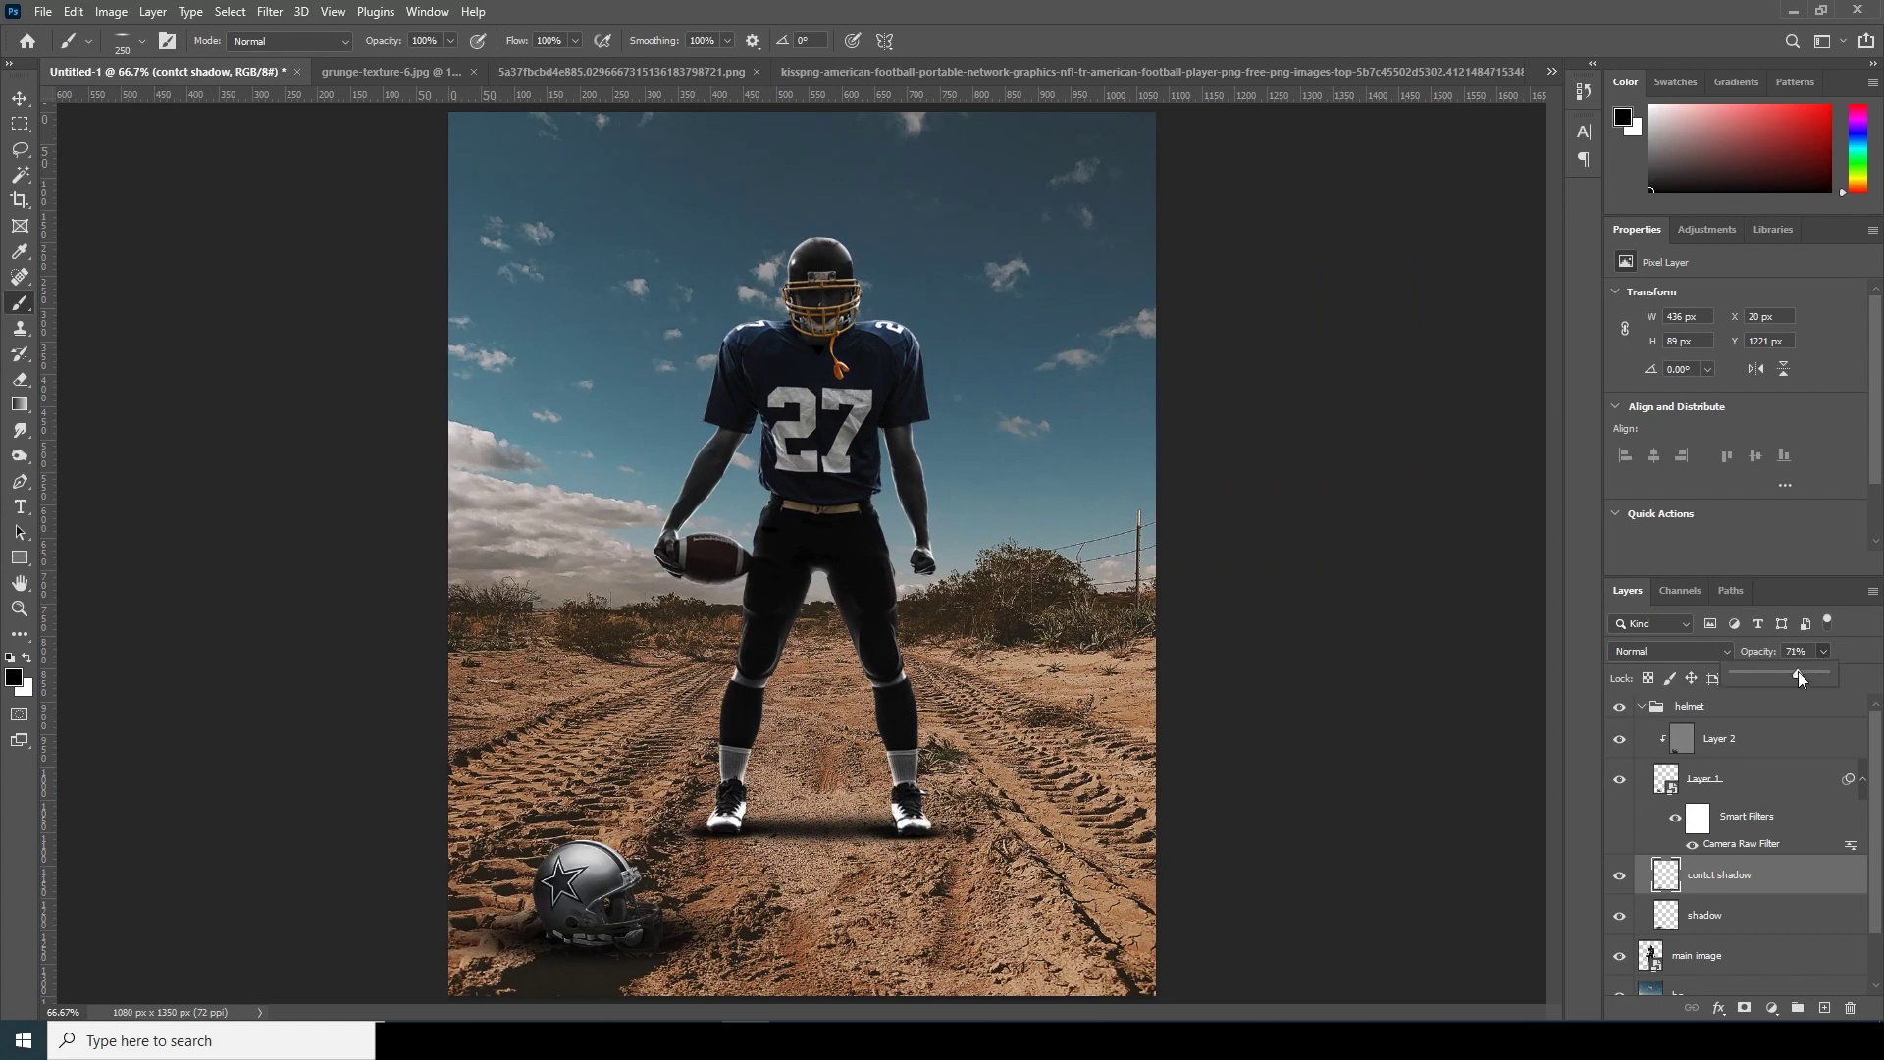
# Toggle the helmet group's visibility to compare the scene with and without the helmet.
pyautogui.click(1640, 707)
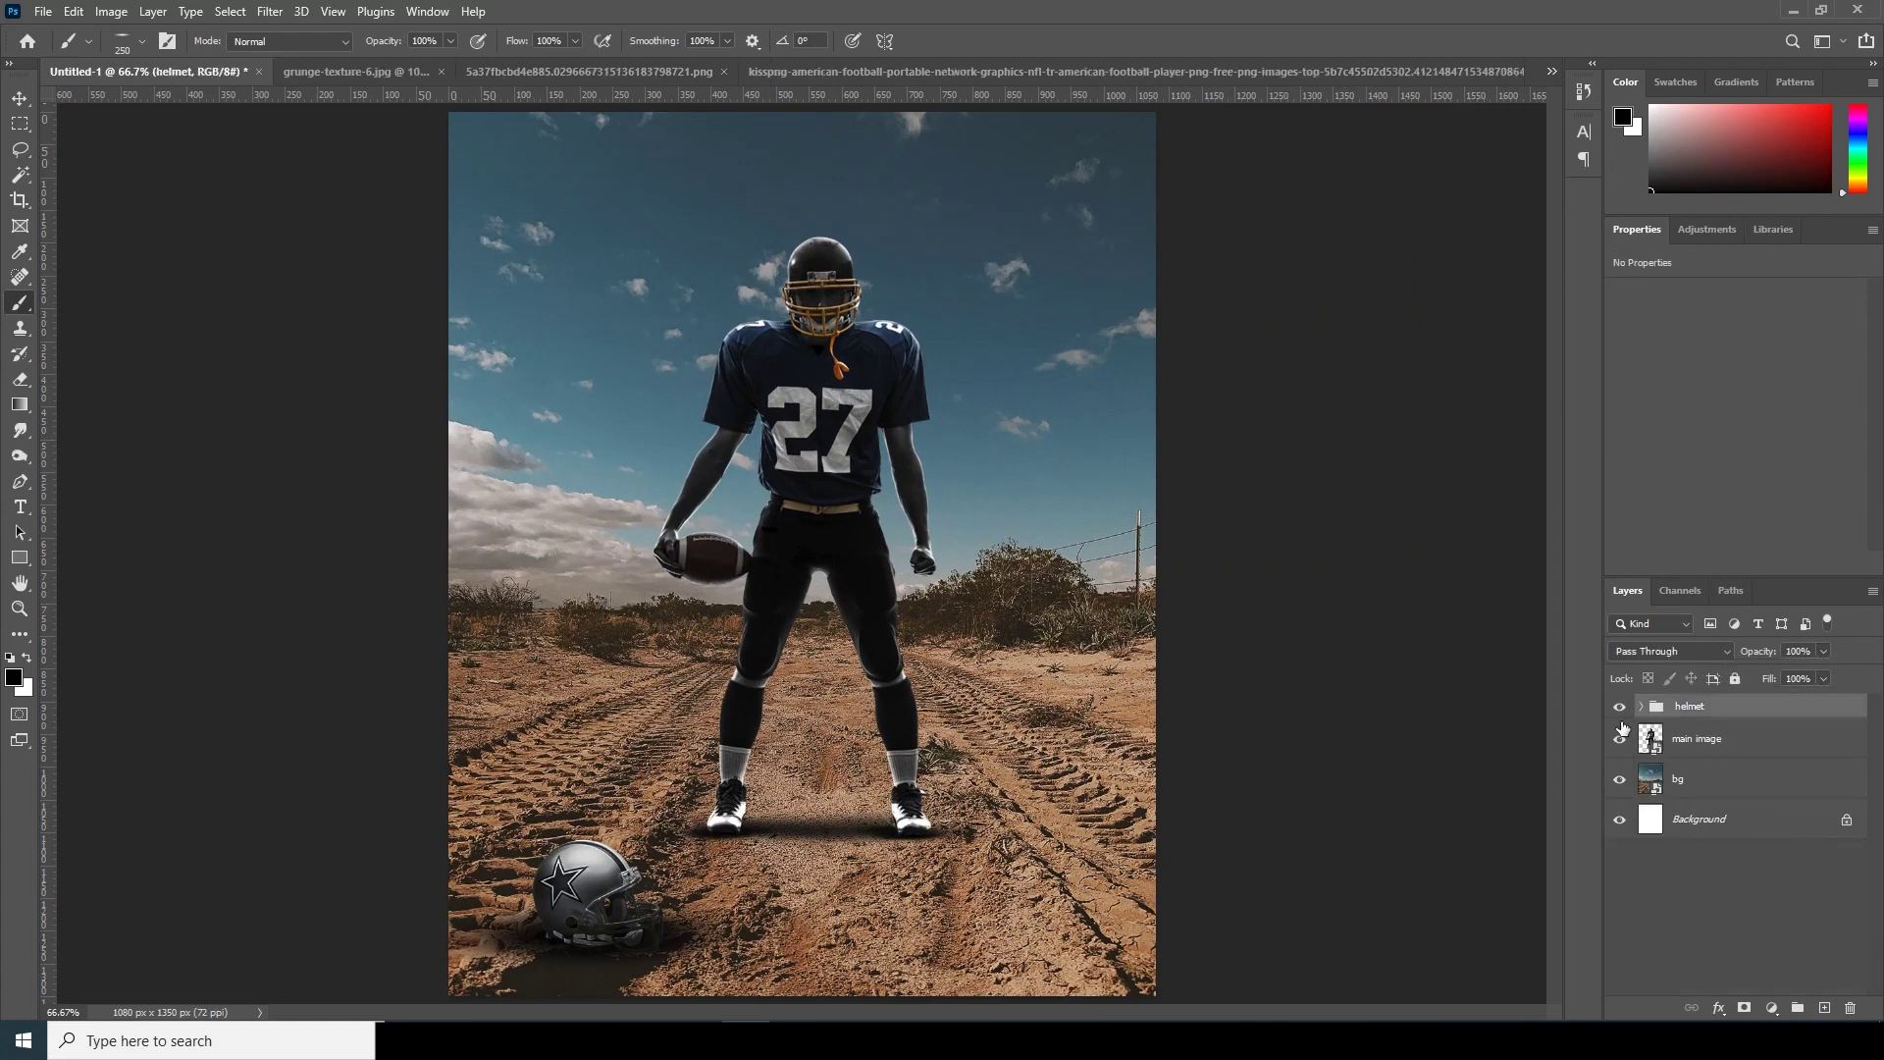
pyautogui.click(1620, 707)
pyautogui.click(1620, 707)
pyautogui.click(1620, 706)
pyautogui.click(1620, 707)
pyautogui.click(1640, 707)
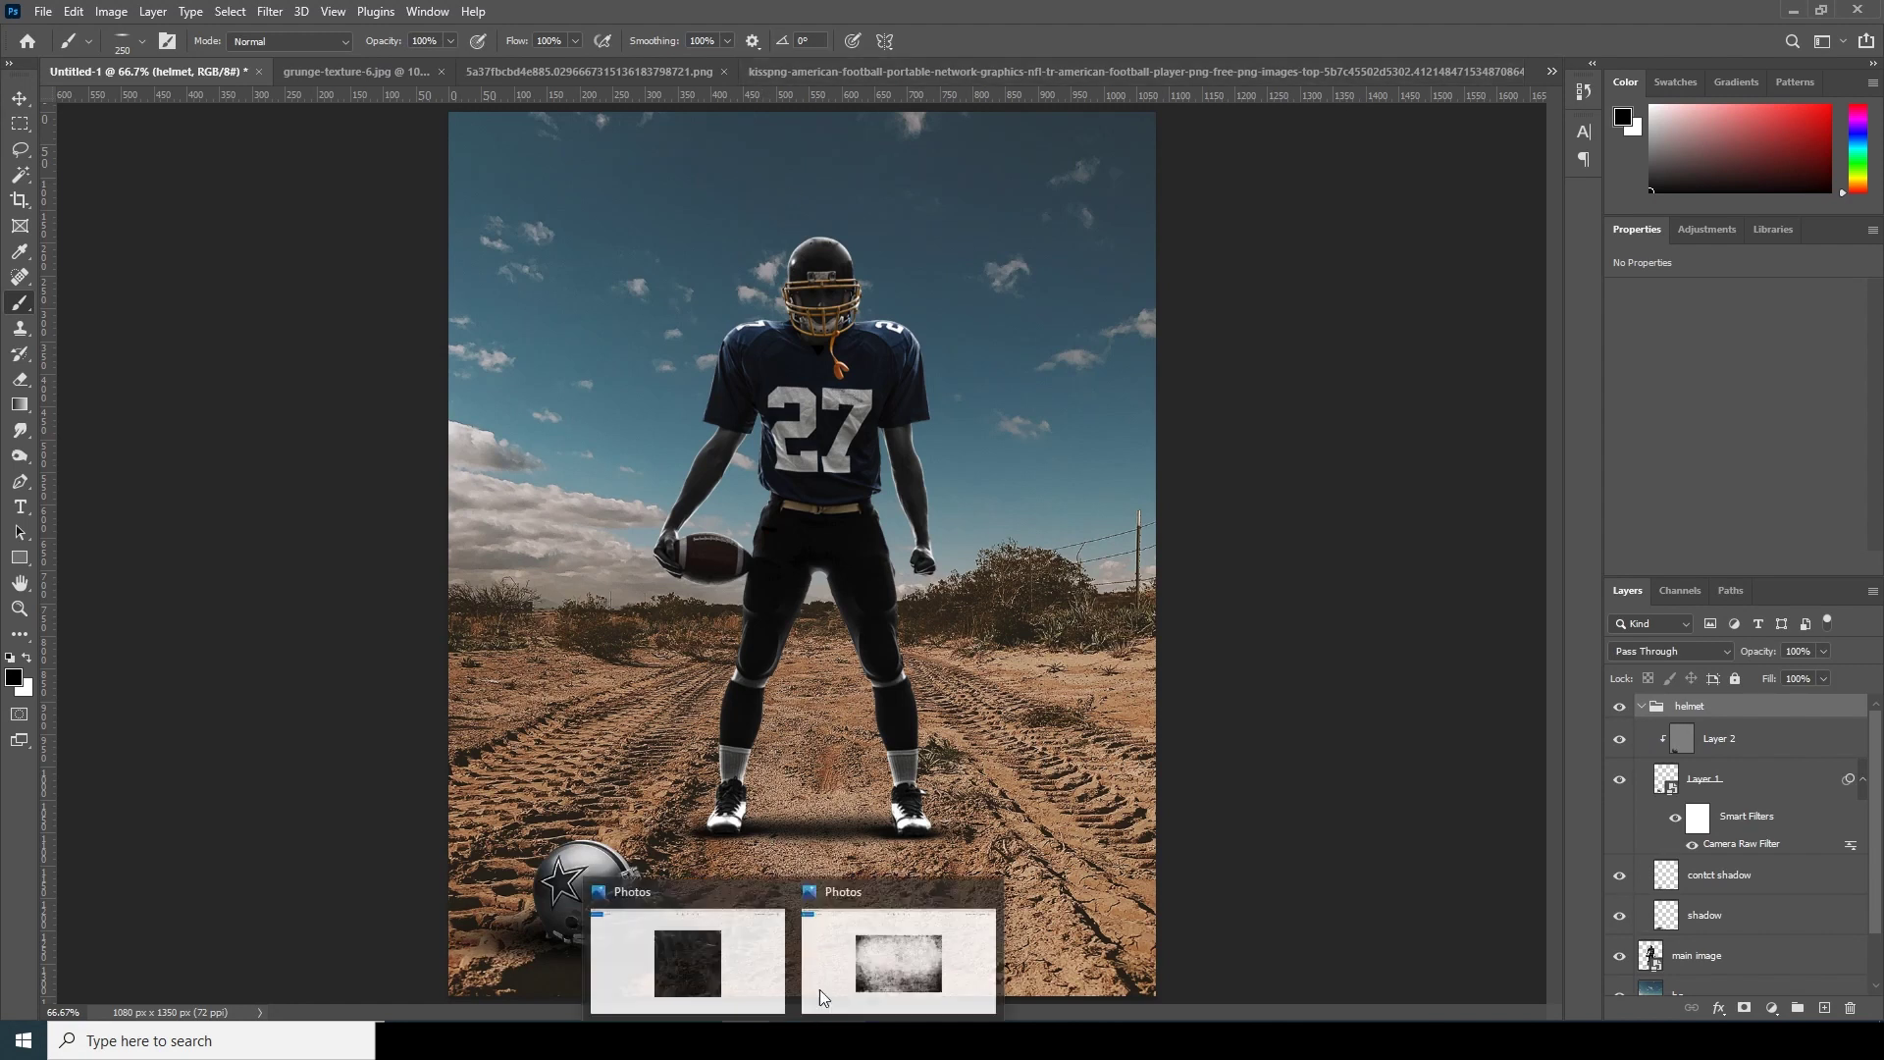
# Bring the grunge-texture-6.jpg image into the poster above Layer 2 and clip it to the helmet.
pyautogui.click(373, 72)
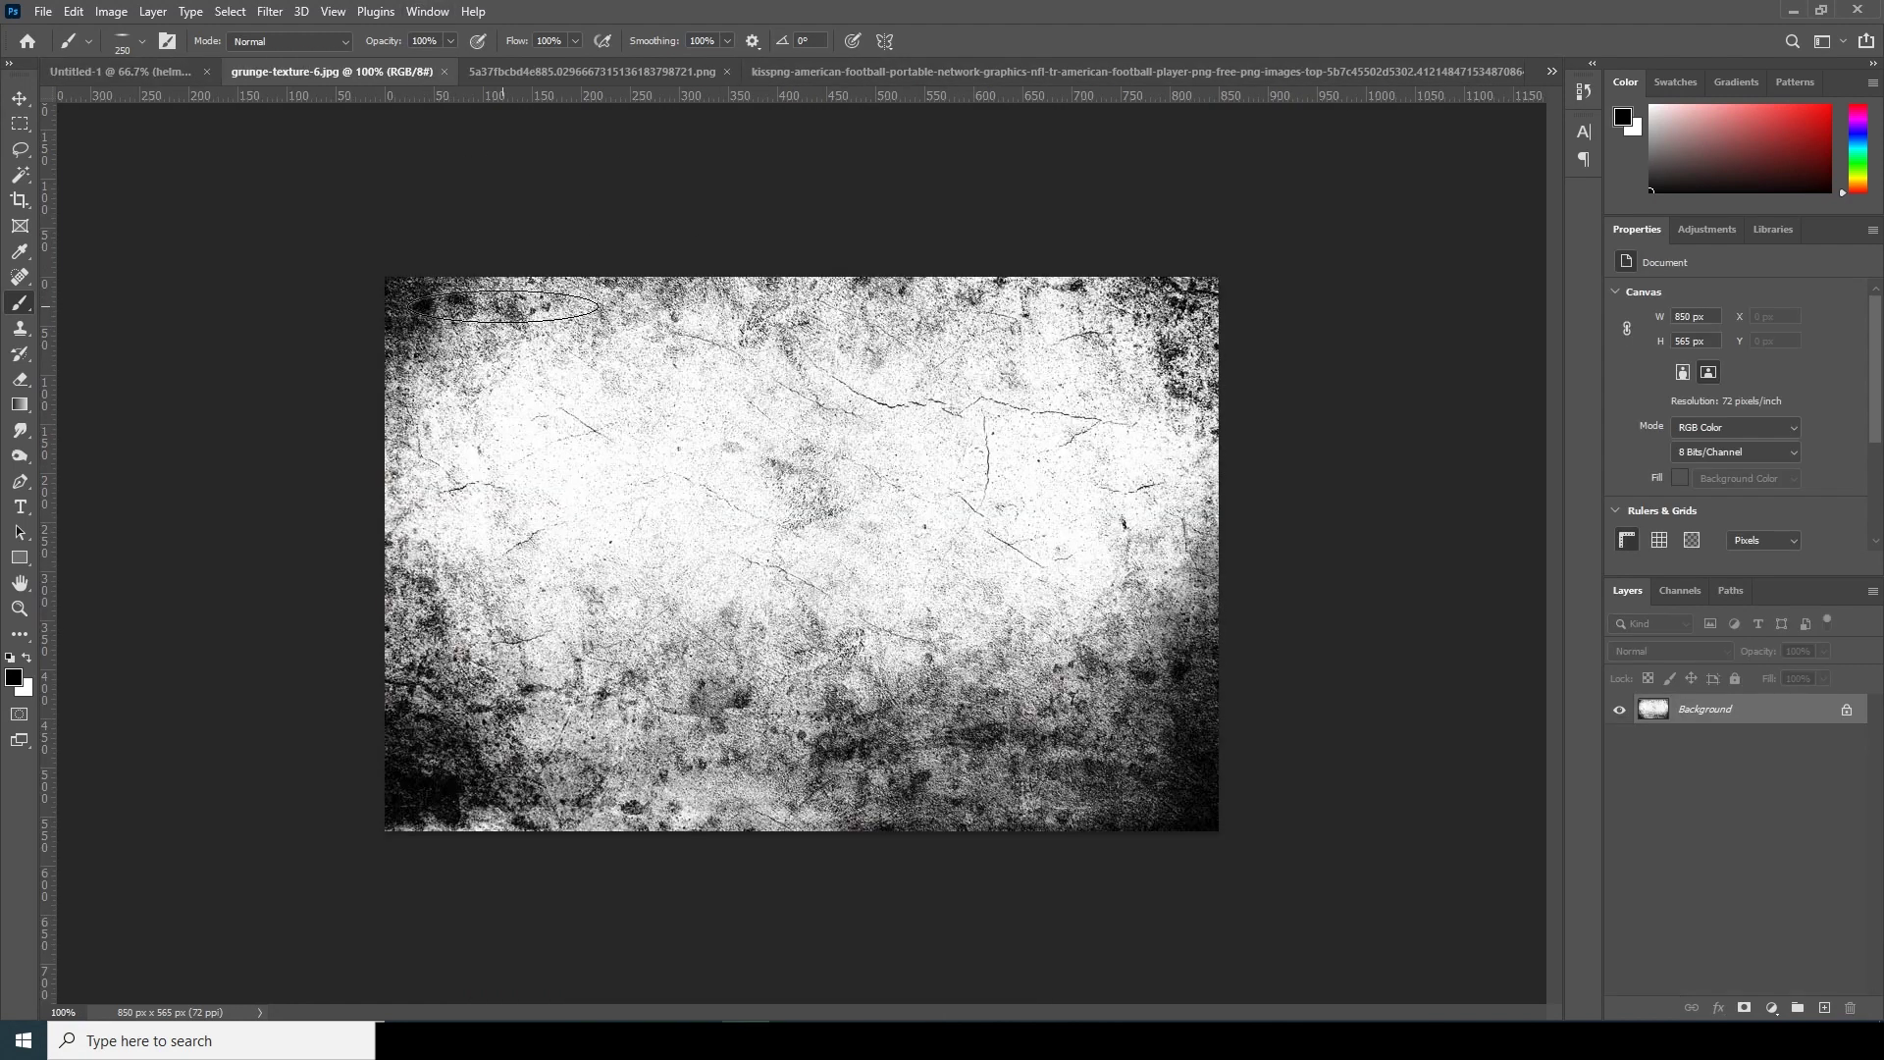
pyautogui.press('v')
pyautogui.moveTo(577, 343); pyautogui.dragTo(694, 614)
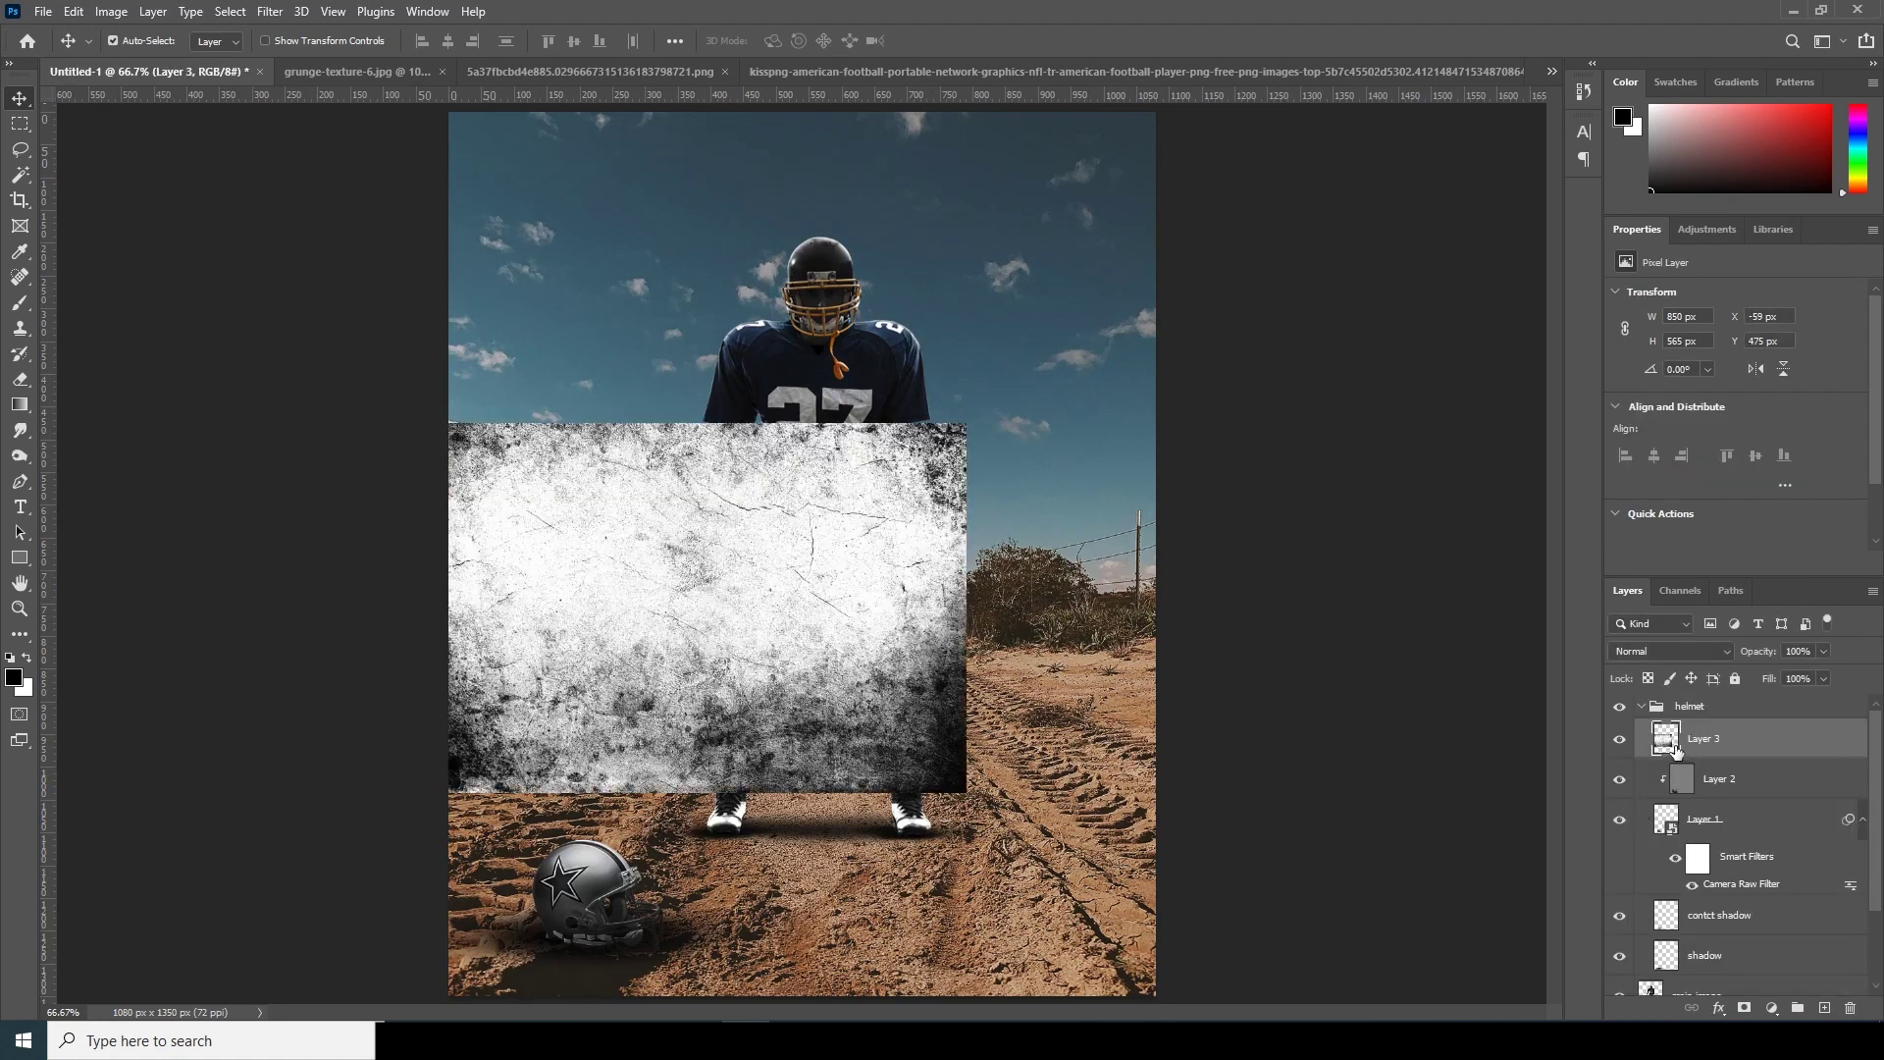
pyautogui.rightClick(1736, 746)
pyautogui.click(1553, 569)
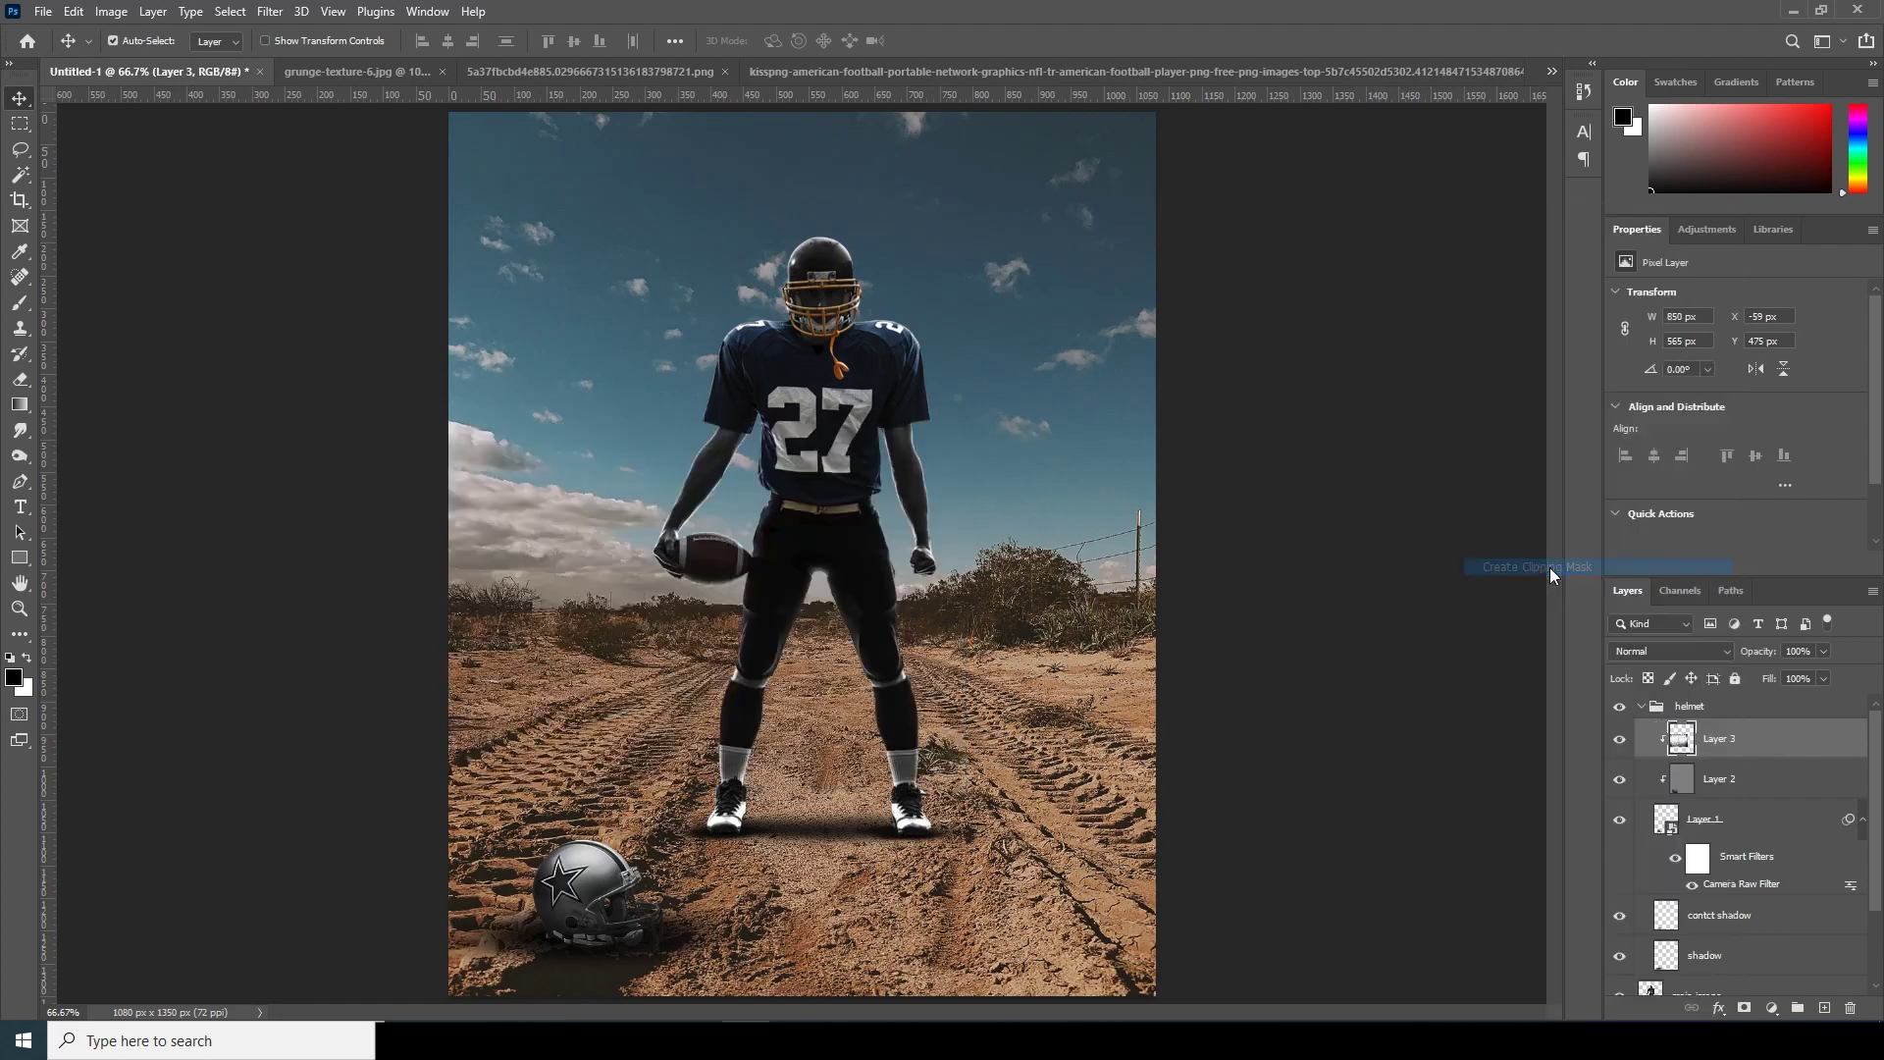
# Move the grunge texture down over the helmet and set its blend mode to Multiply.
pyautogui.hotkey('ctrl', 't')
pyautogui.moveTo(775, 663); pyautogui.dragTo(692, 908)
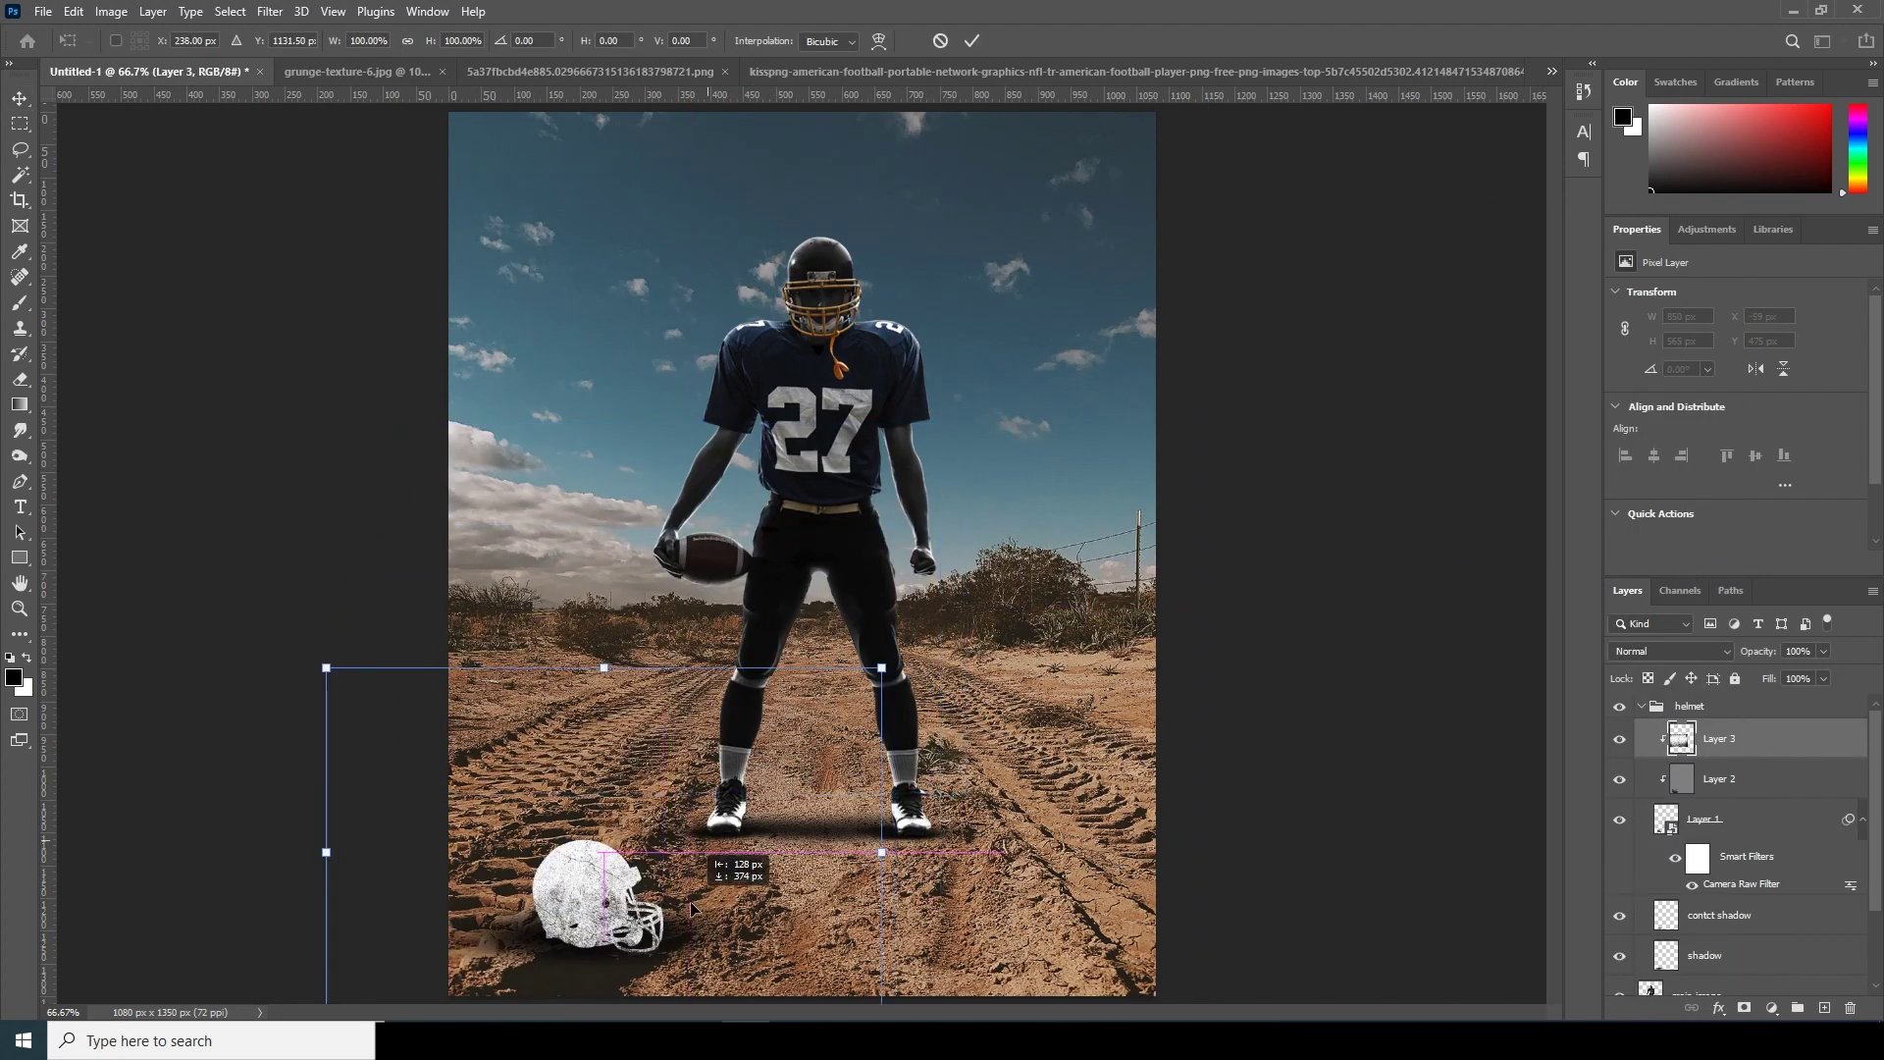
pyautogui.press('Return')
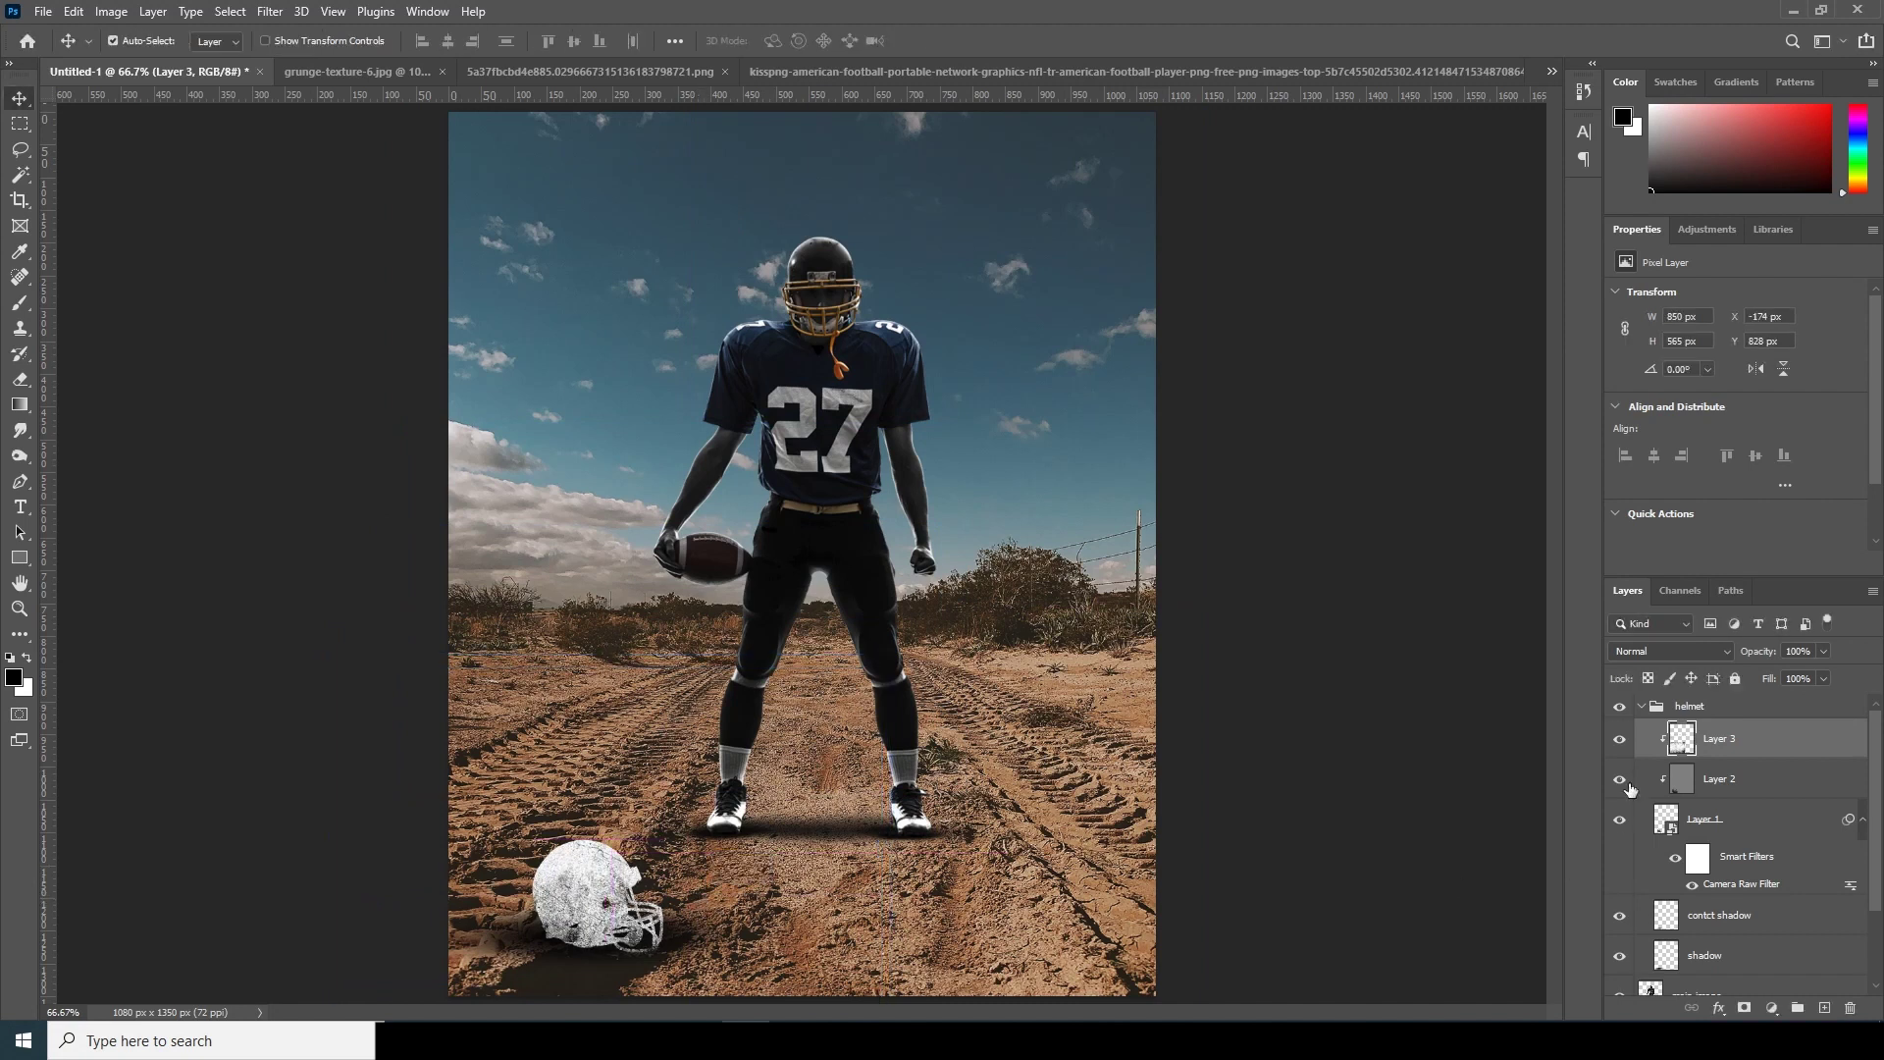
pyautogui.click(1670, 650)
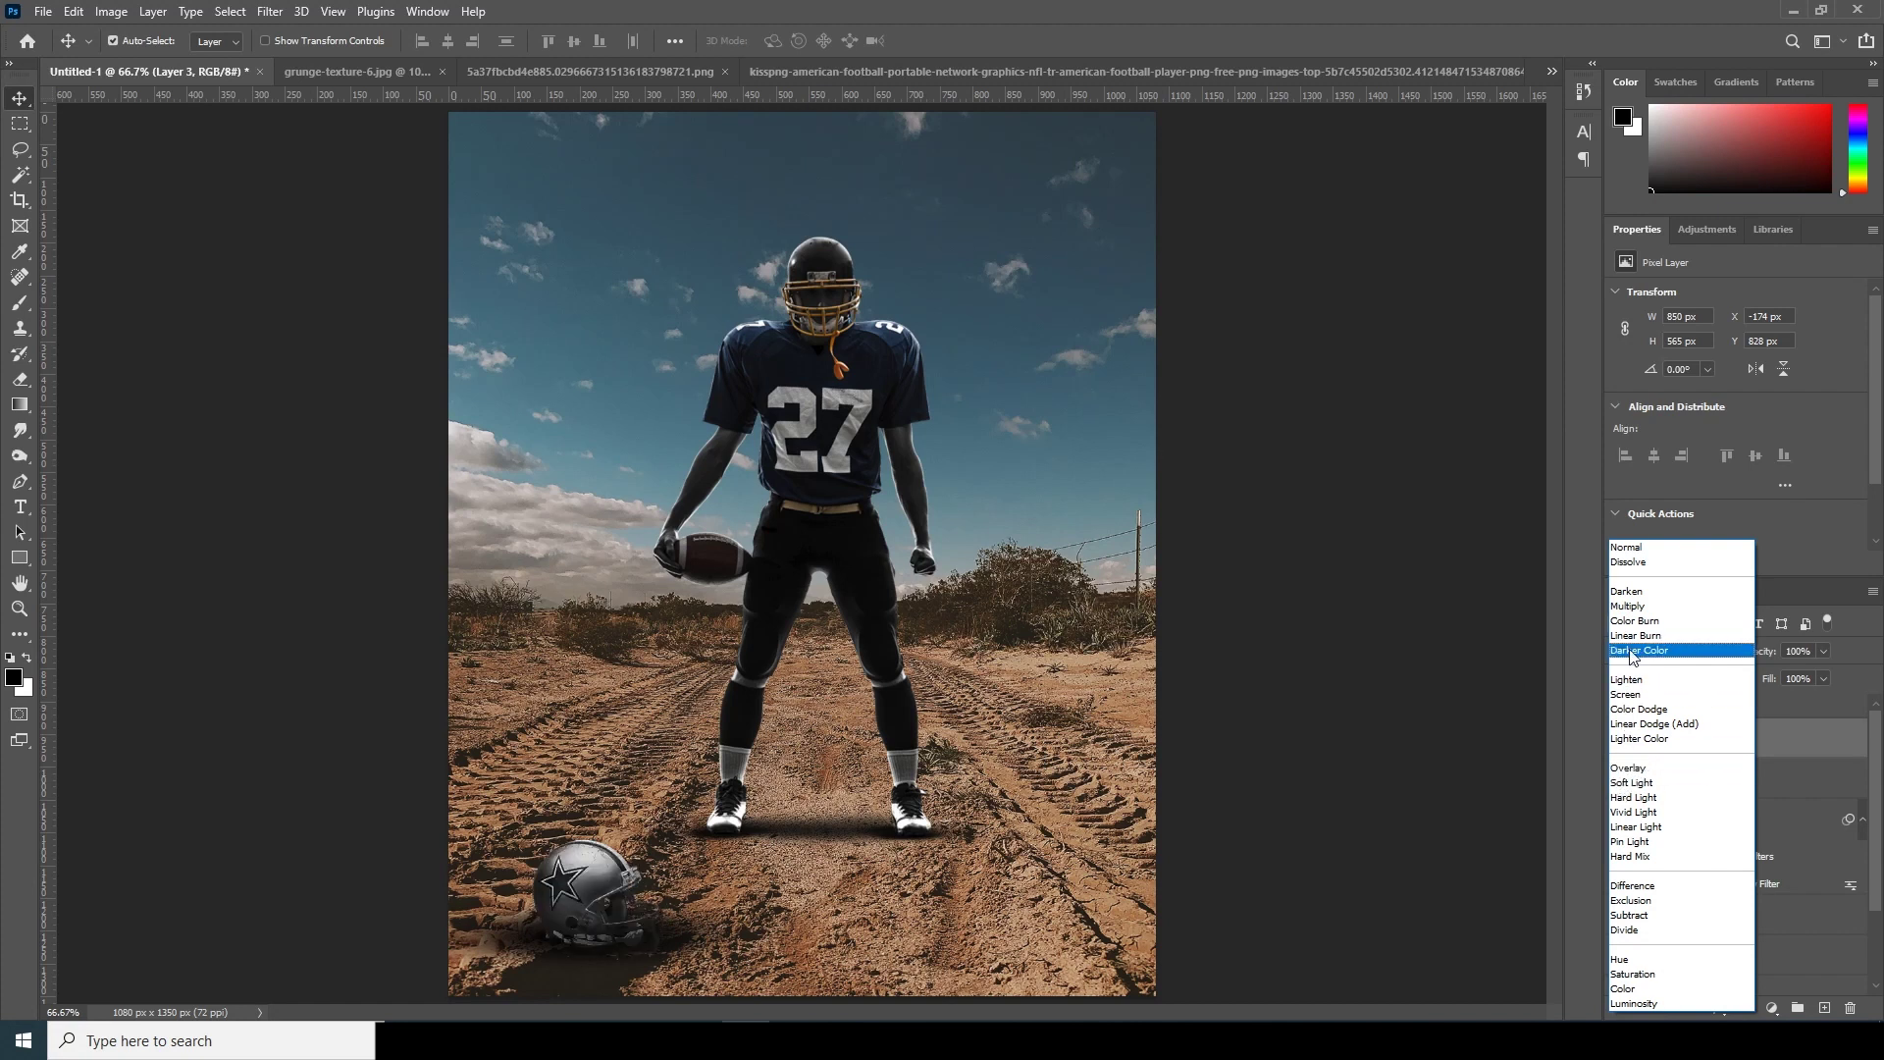
pyautogui.click(1632, 611)
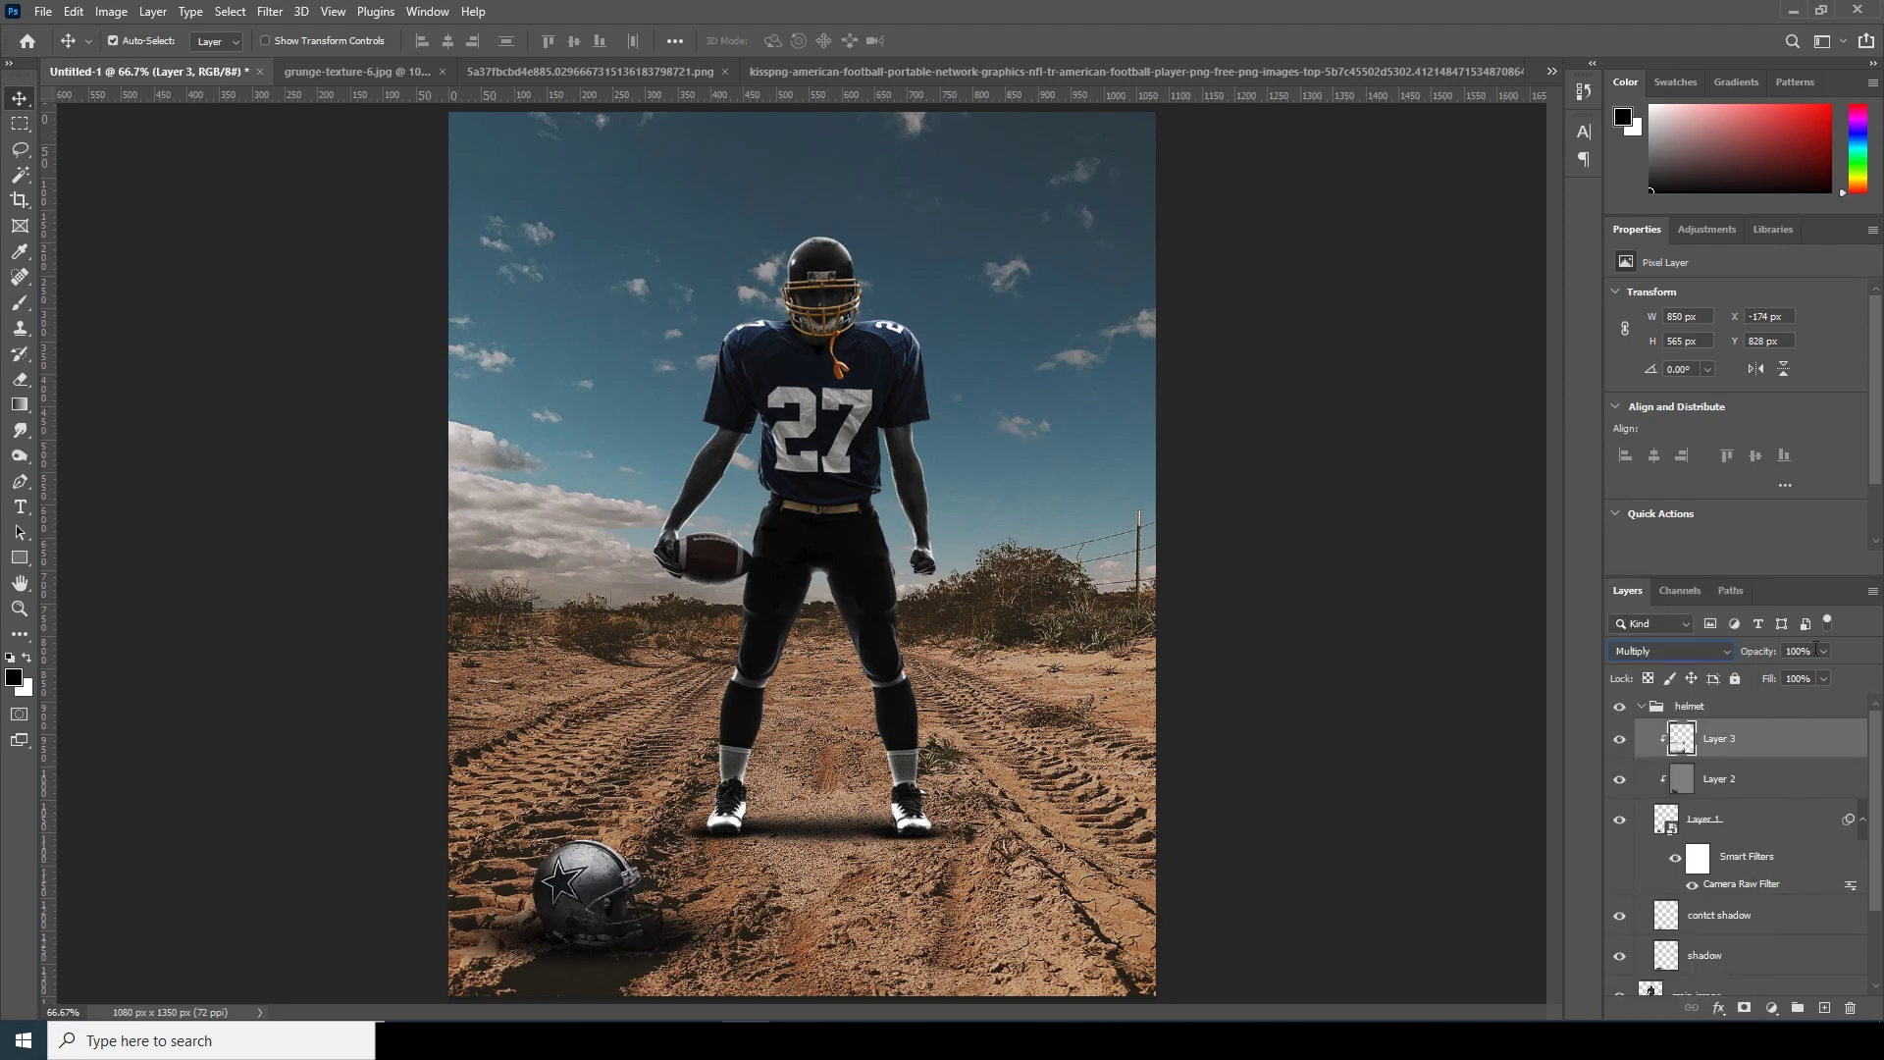
# Lower the grunge texture layer's opacity to 65%, compare the helmet without it, and collapse the helmet group.
pyautogui.moveTo(1822, 657); pyautogui.dragTo(1794, 680)
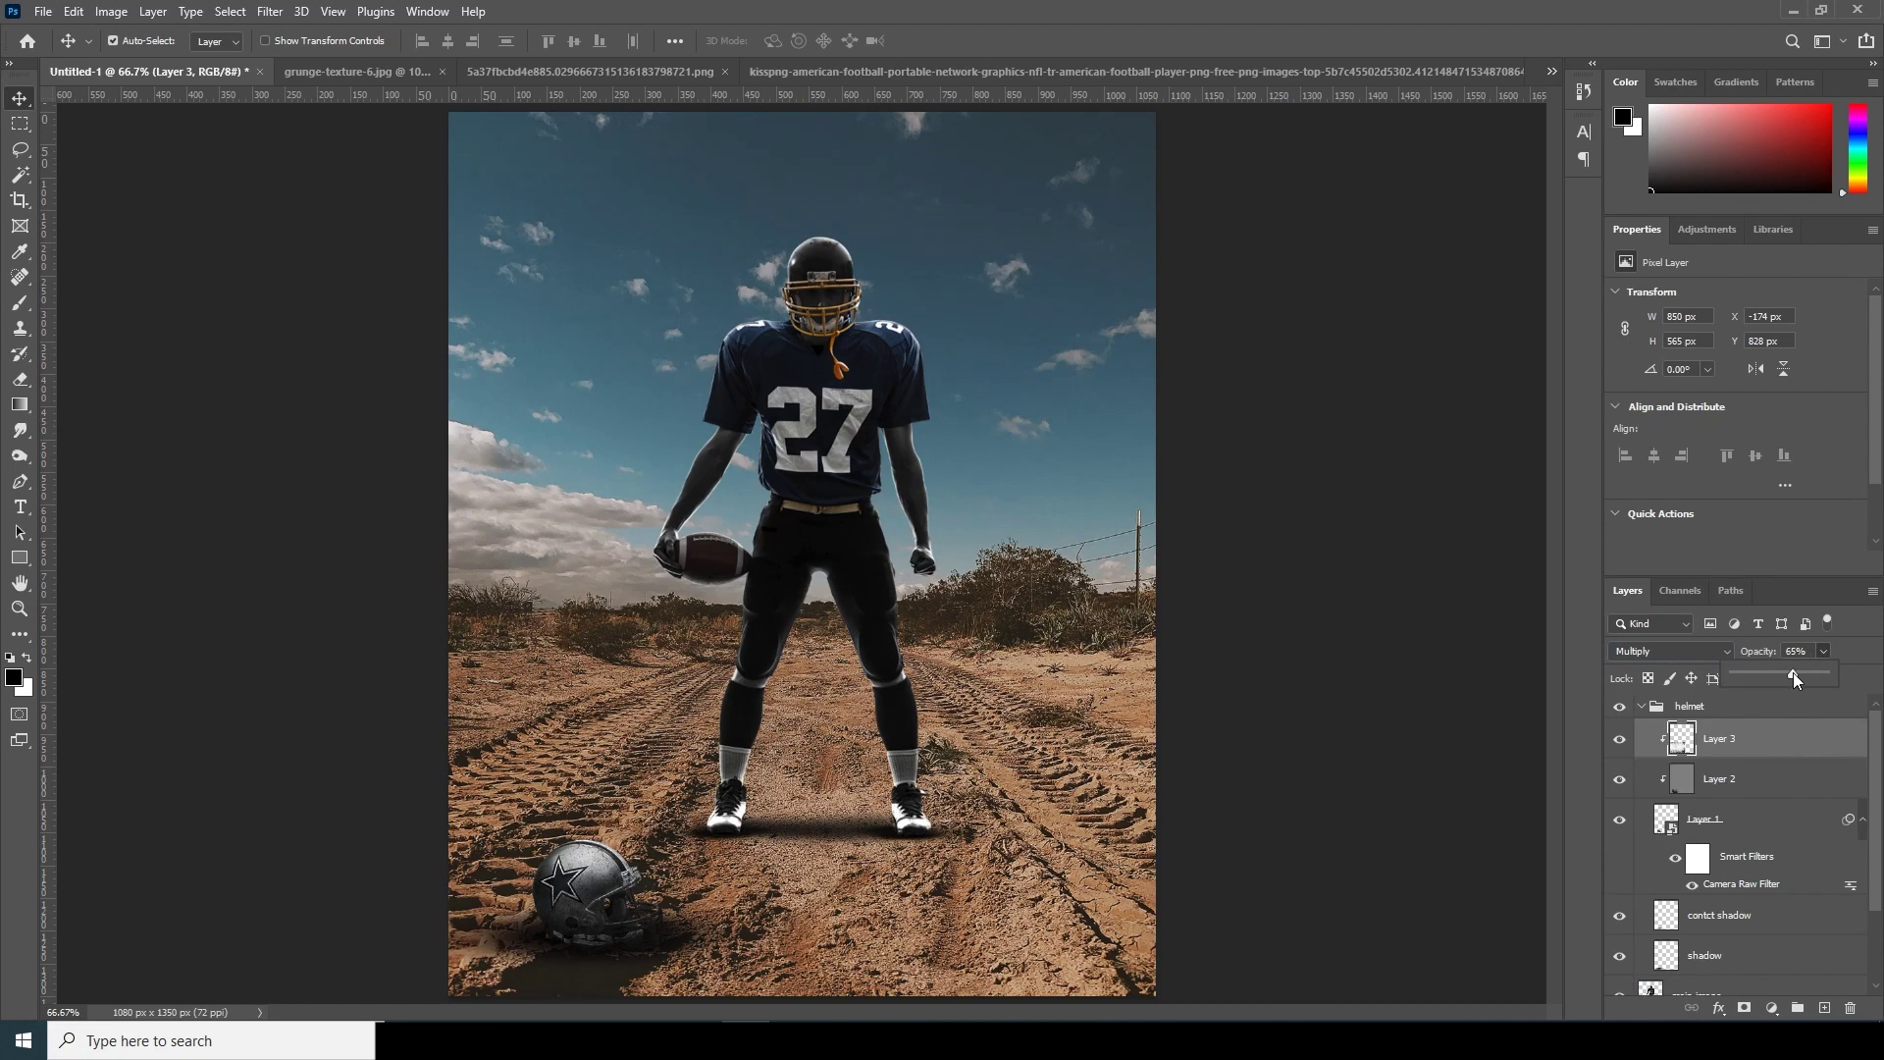
pyautogui.click(1620, 741)
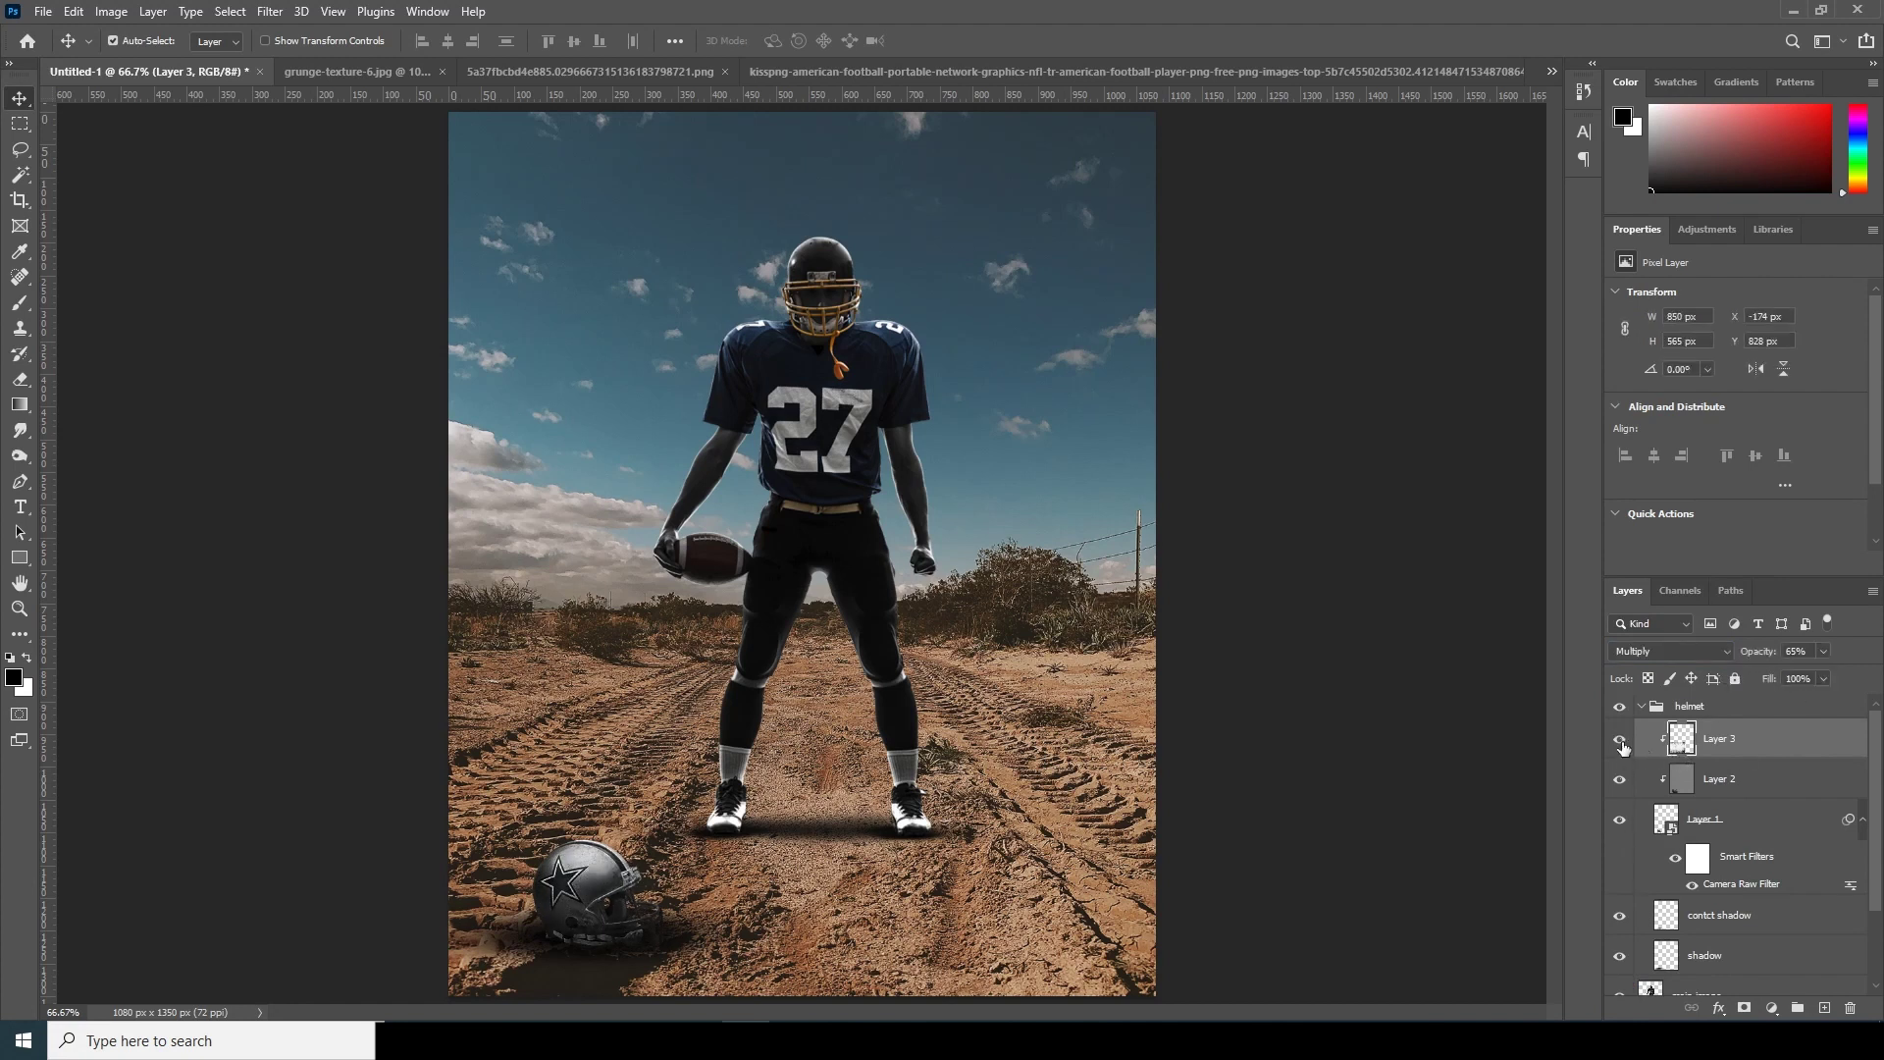
pyautogui.click(1641, 706)
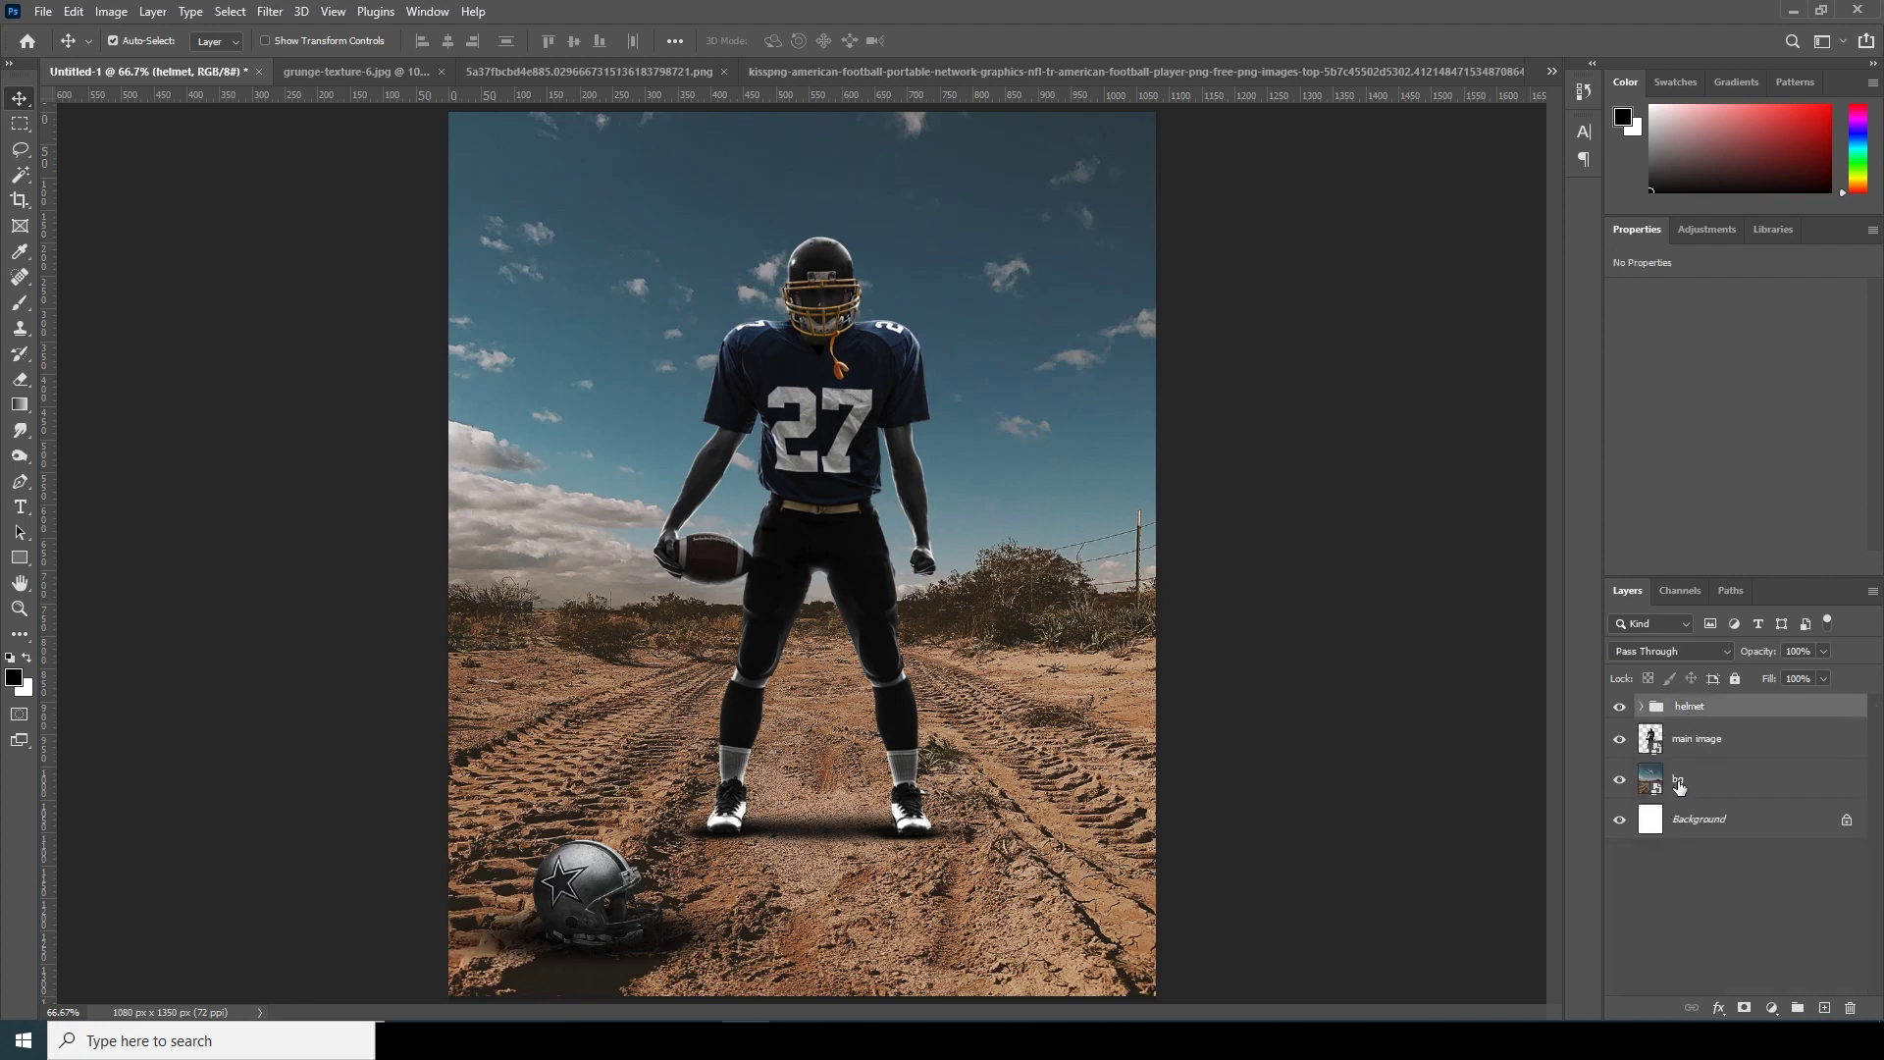
# Add a layer mask to the bg layer and set up a Soft Round brush with black as the foreground colour.
pyautogui.click(1665, 787)
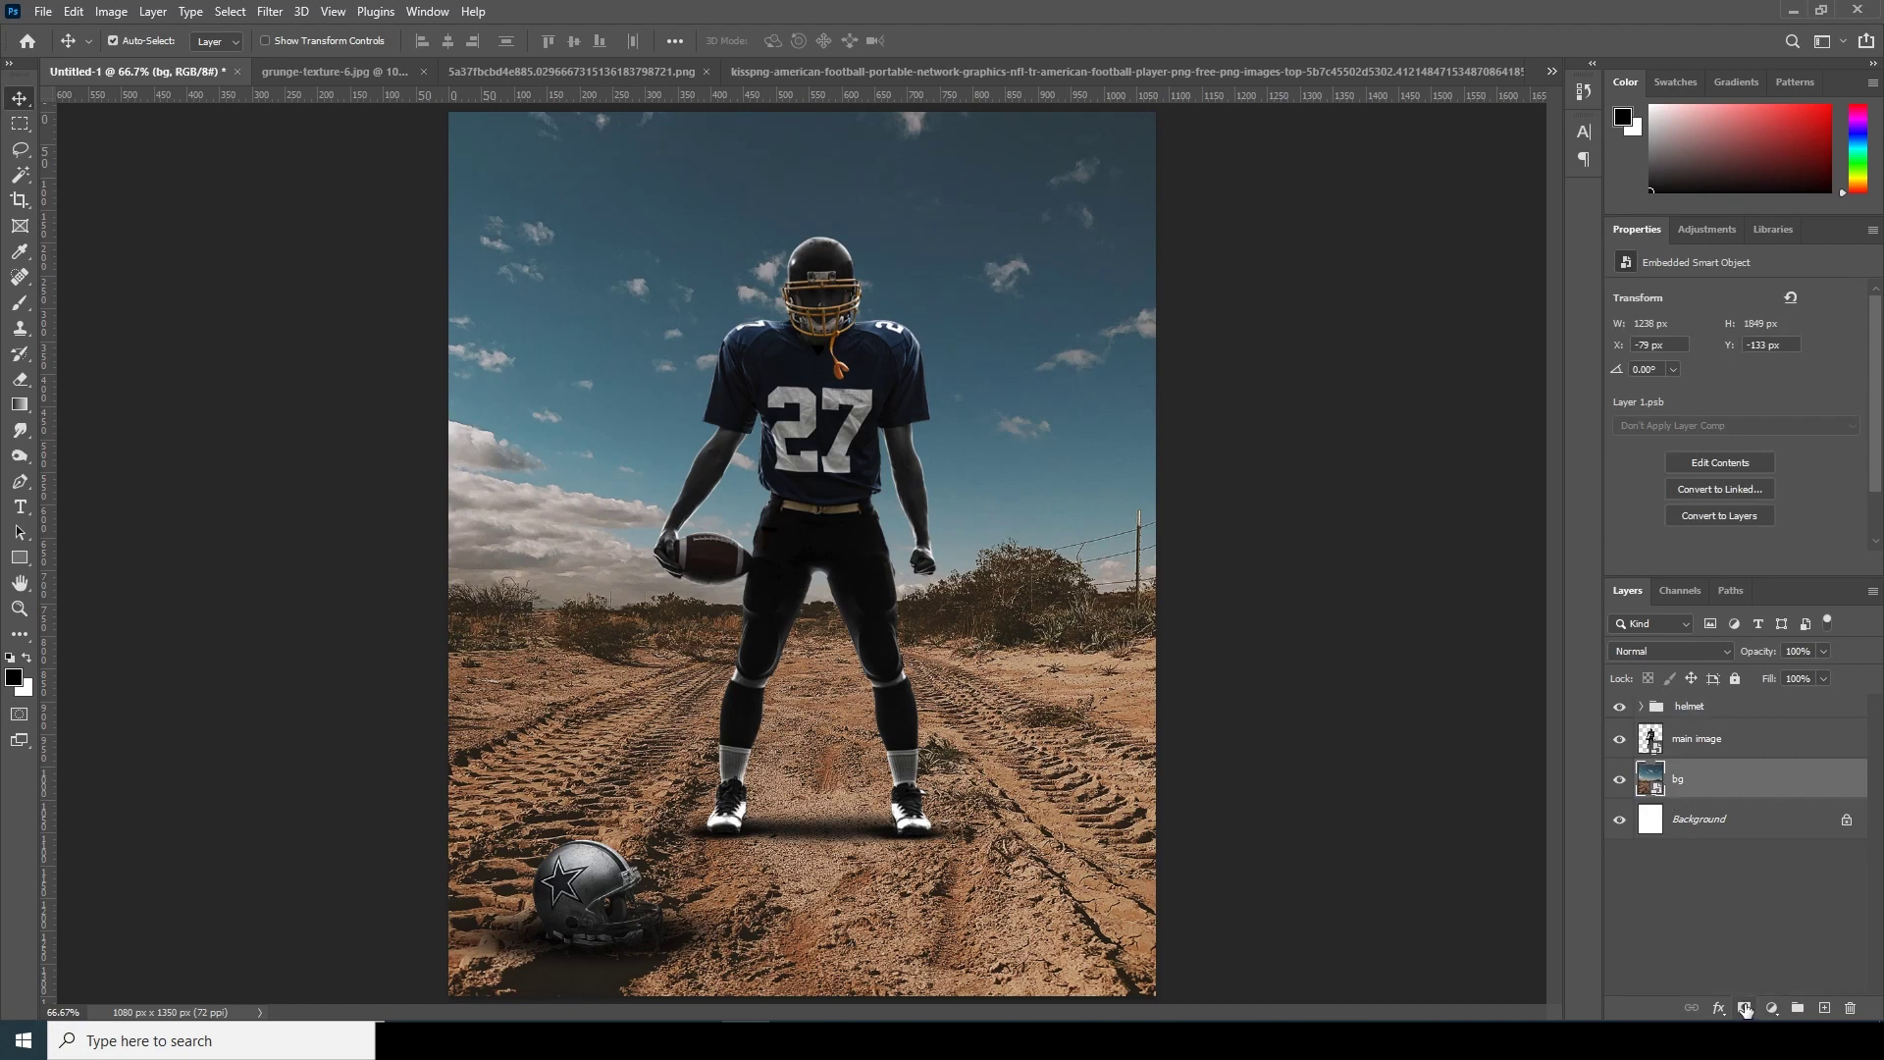
pyautogui.click(1745, 1010)
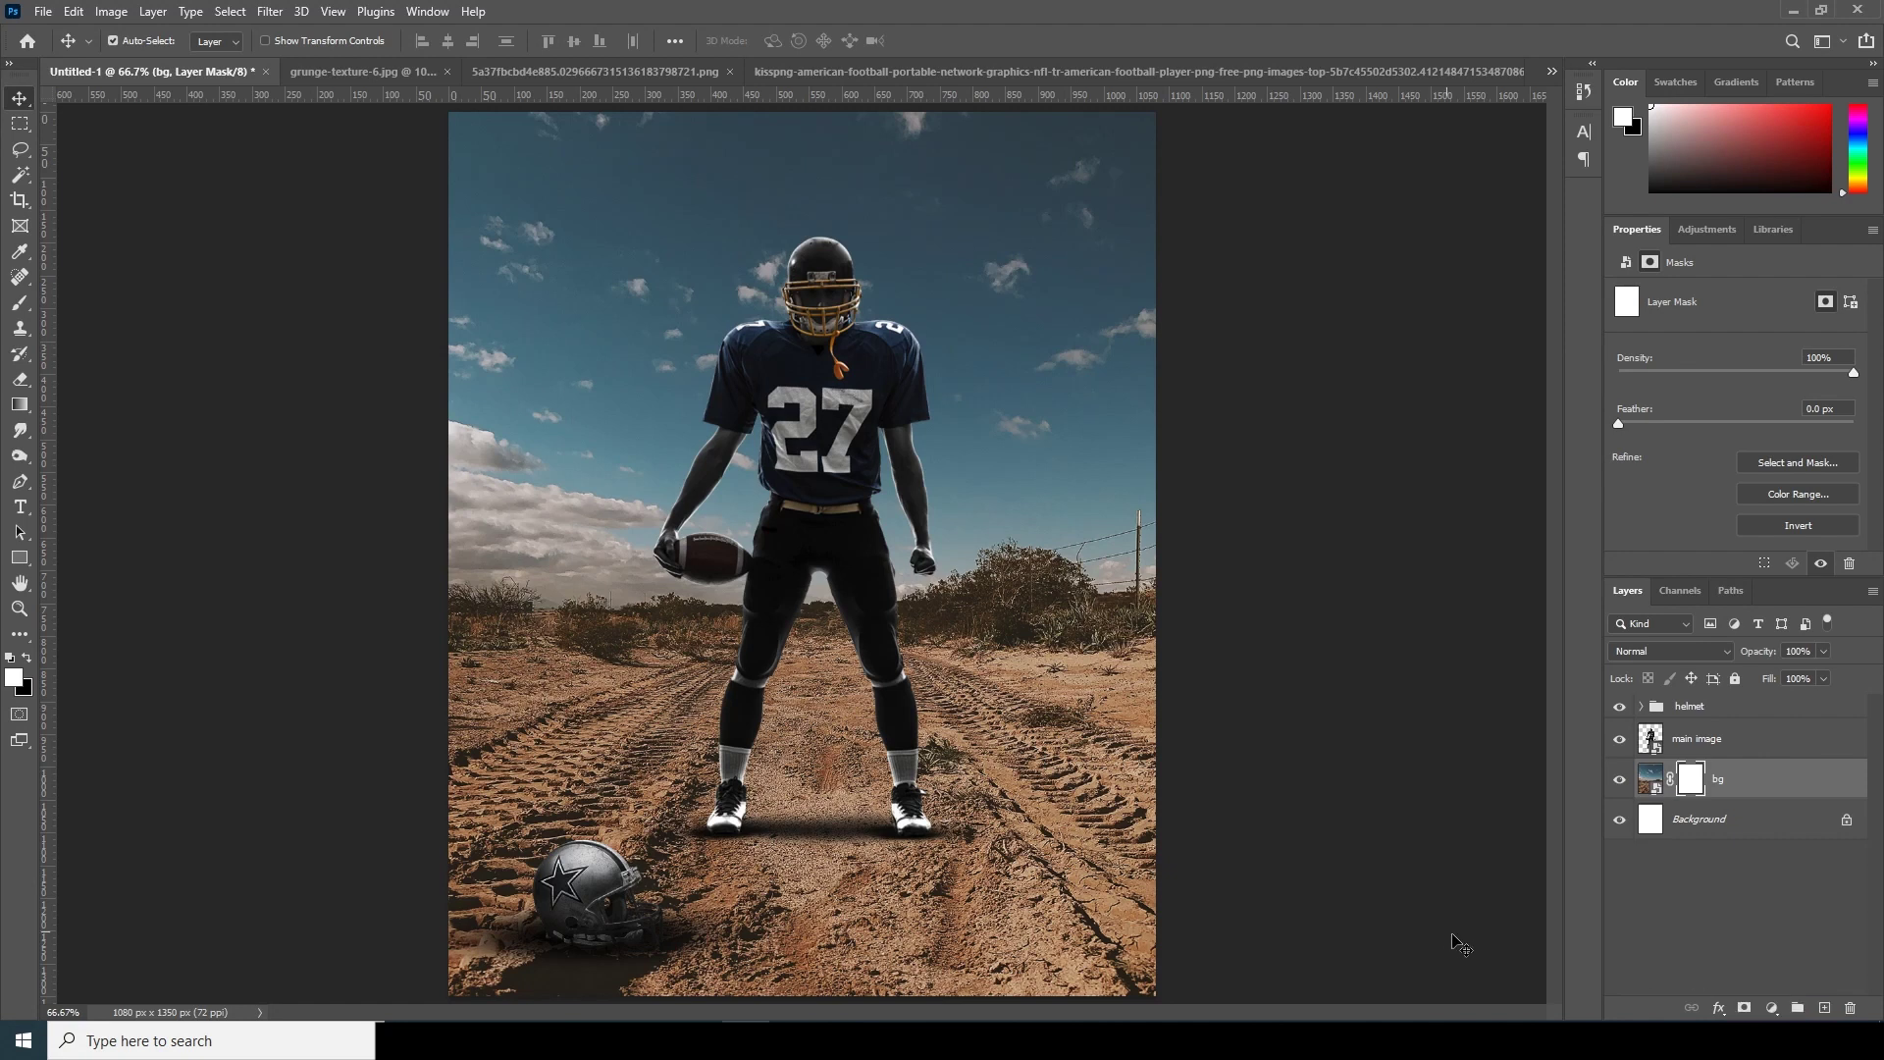
pyautogui.press('b')
pyautogui.click(142, 45)
pyautogui.moveTo(65, 115); pyautogui.dragTo(67, 118)
pyautogui.click(112, 299)
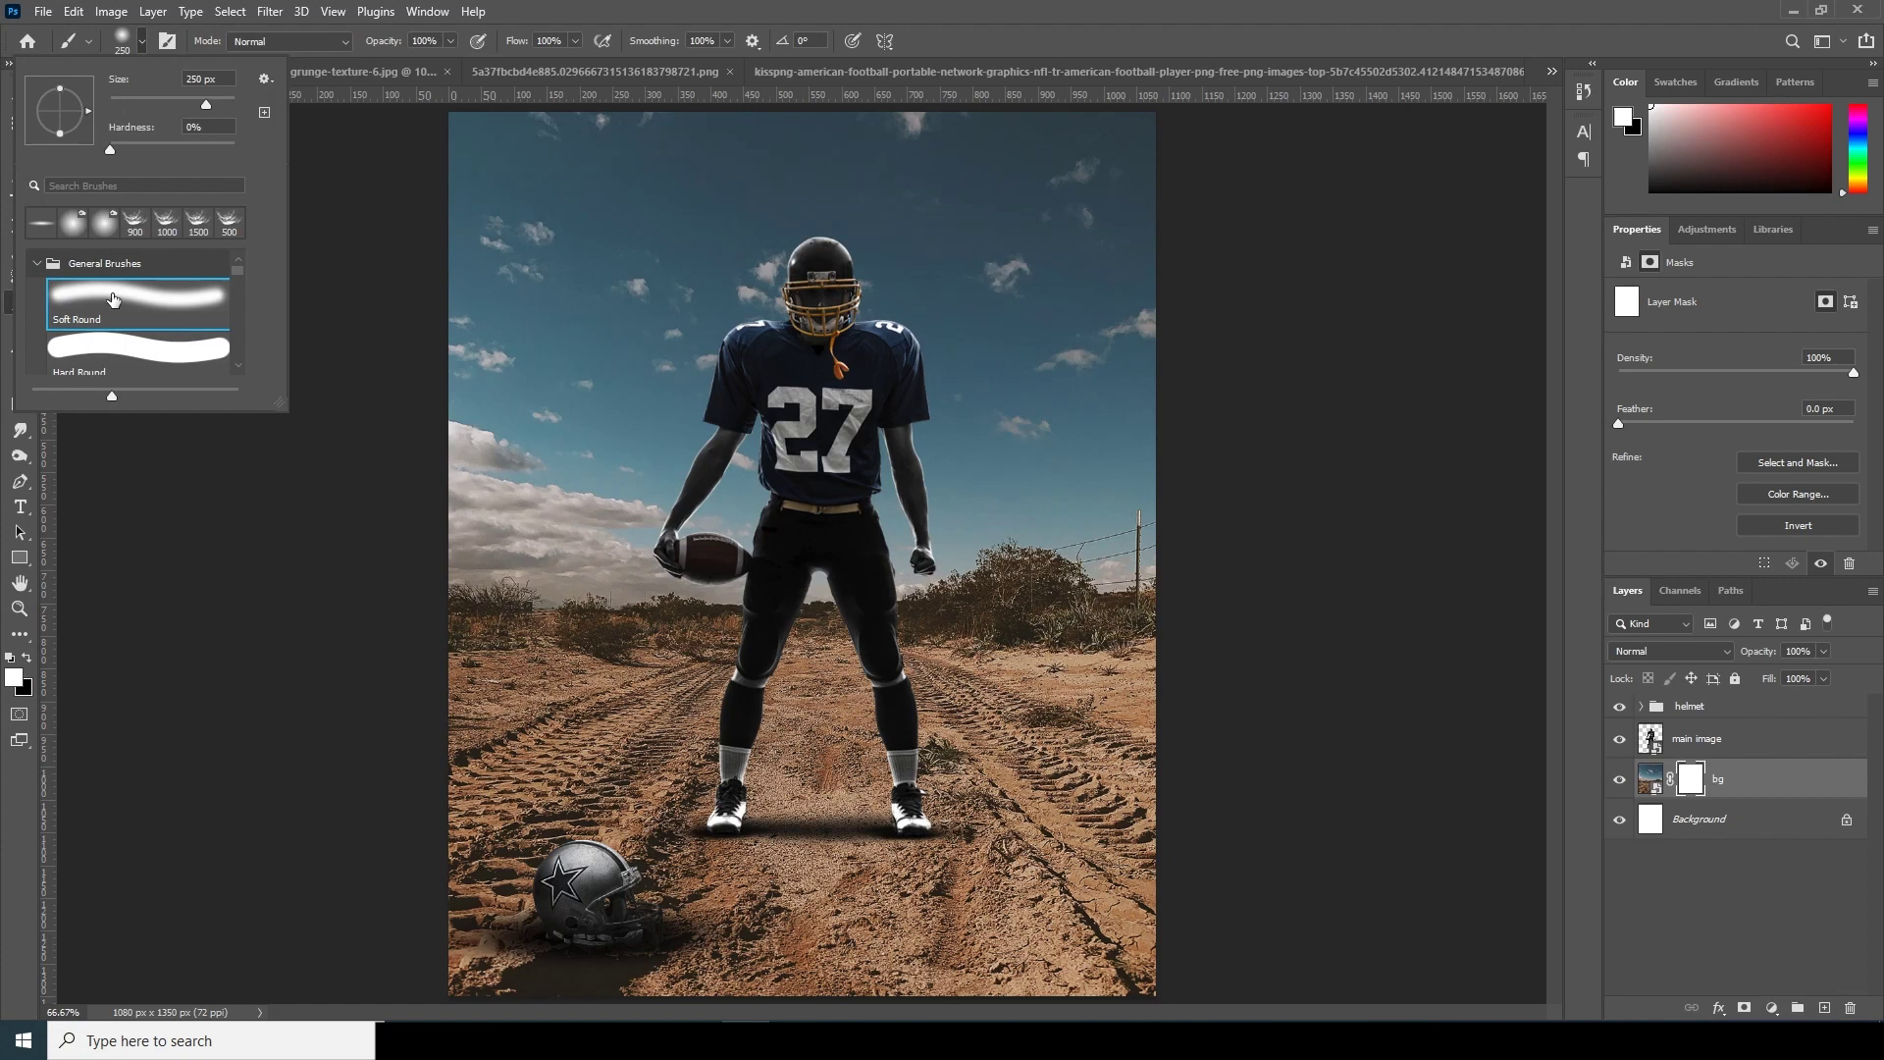
pyautogui.click(27, 661)
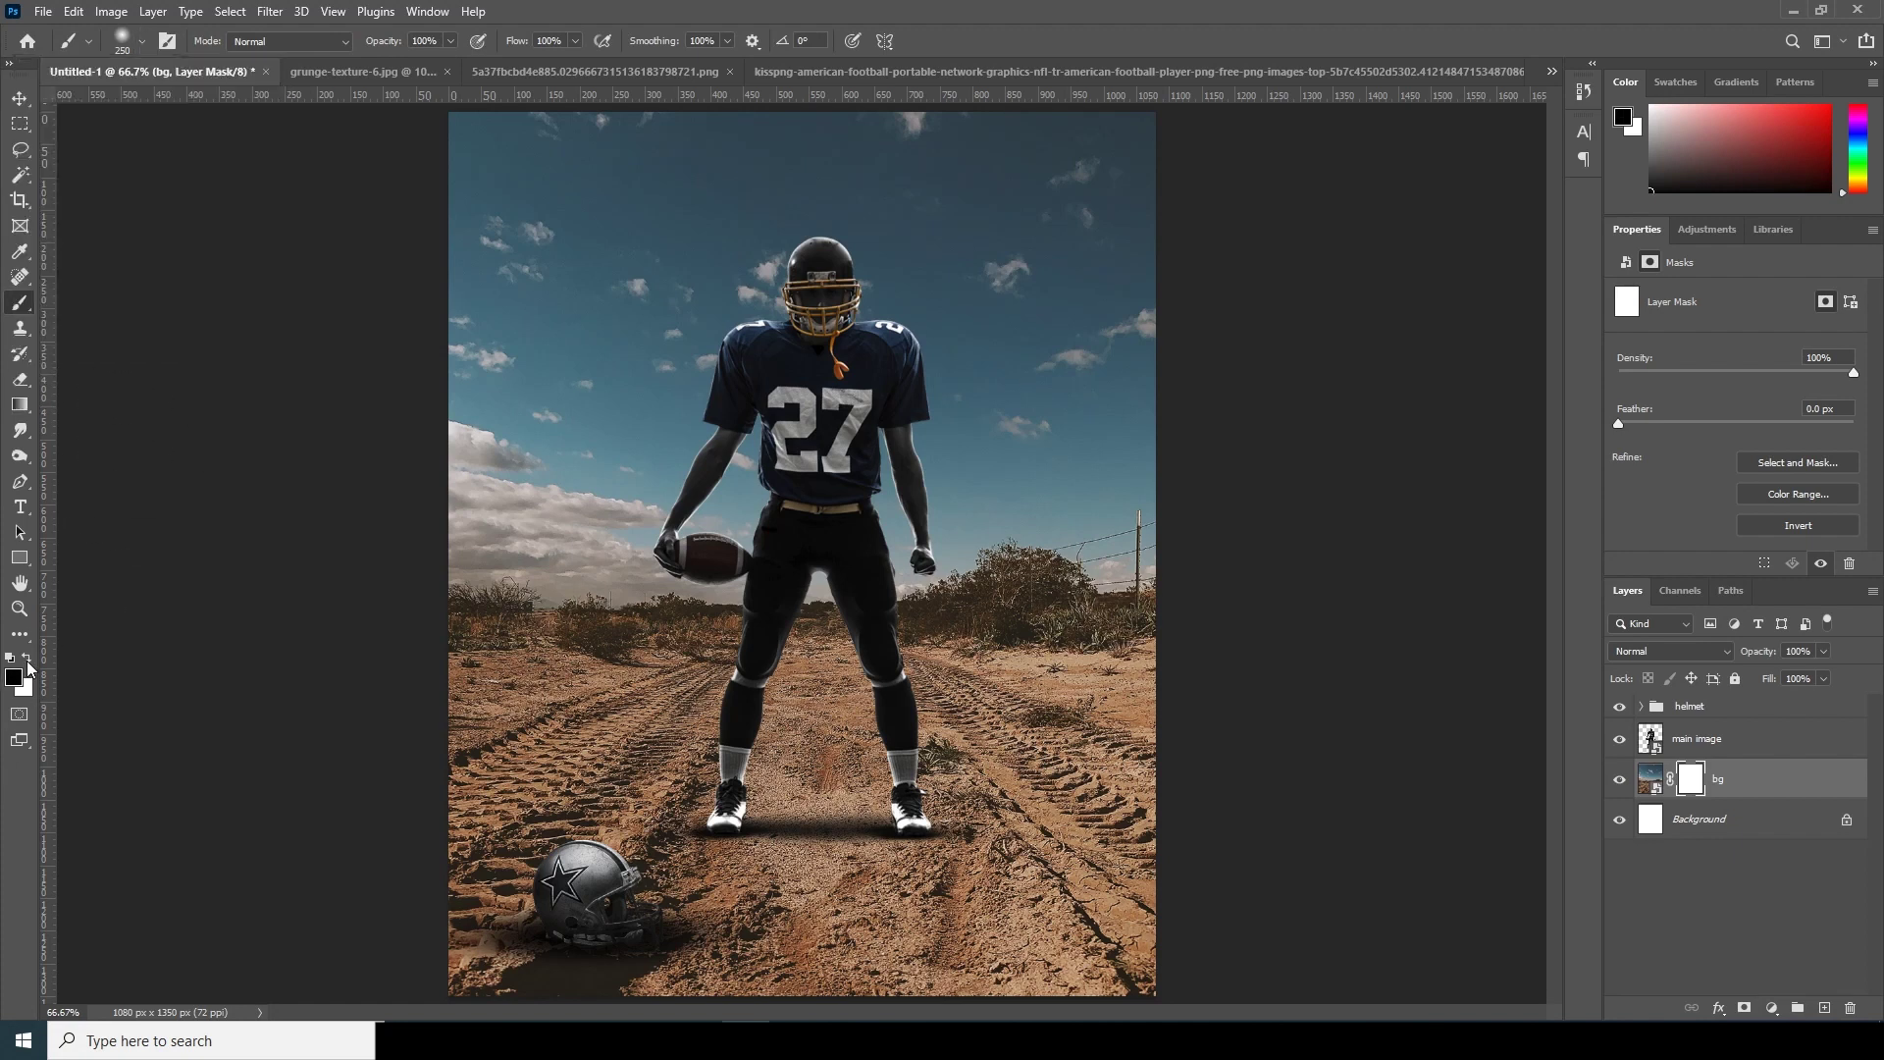
# Paint black on the bg layer's mask with a brush of up to 500 px to hide the sky down to the horizon.
pyautogui.press(']')
pyautogui.press(']')
pyautogui.press(']')
pyautogui.press(']')
pyautogui.press(']')
pyautogui.moveTo(555, 192); pyautogui.dragTo(785, 220)
pyautogui.press('[')
pyautogui.press('[')
pyautogui.moveTo(1092, 230)
pyautogui.mouseDown()
pyautogui.moveTo(1010, 450)
pyautogui.moveTo(1198, 546)
pyautogui.moveTo(745, 549)
pyautogui.mouseUp()
pyautogui.moveTo(469, 536)
pyautogui.mouseDown()
pyautogui.moveTo(451, 539)
pyautogui.moveTo(997, 576)
pyautogui.moveTo(1039, 370)
pyautogui.moveTo(1079, 294)
pyautogui.mouseUp()
pyautogui.moveTo(393, 152)
pyautogui.mouseDown()
pyautogui.moveTo(436, 390)
pyautogui.moveTo(488, 387)
pyautogui.moveTo(459, 372)
pyautogui.moveTo(1153, 116)
pyautogui.moveTo(1282, 187)
pyautogui.moveTo(1198, 330)
pyautogui.moveTo(1224, 502)
pyautogui.mouseUp()
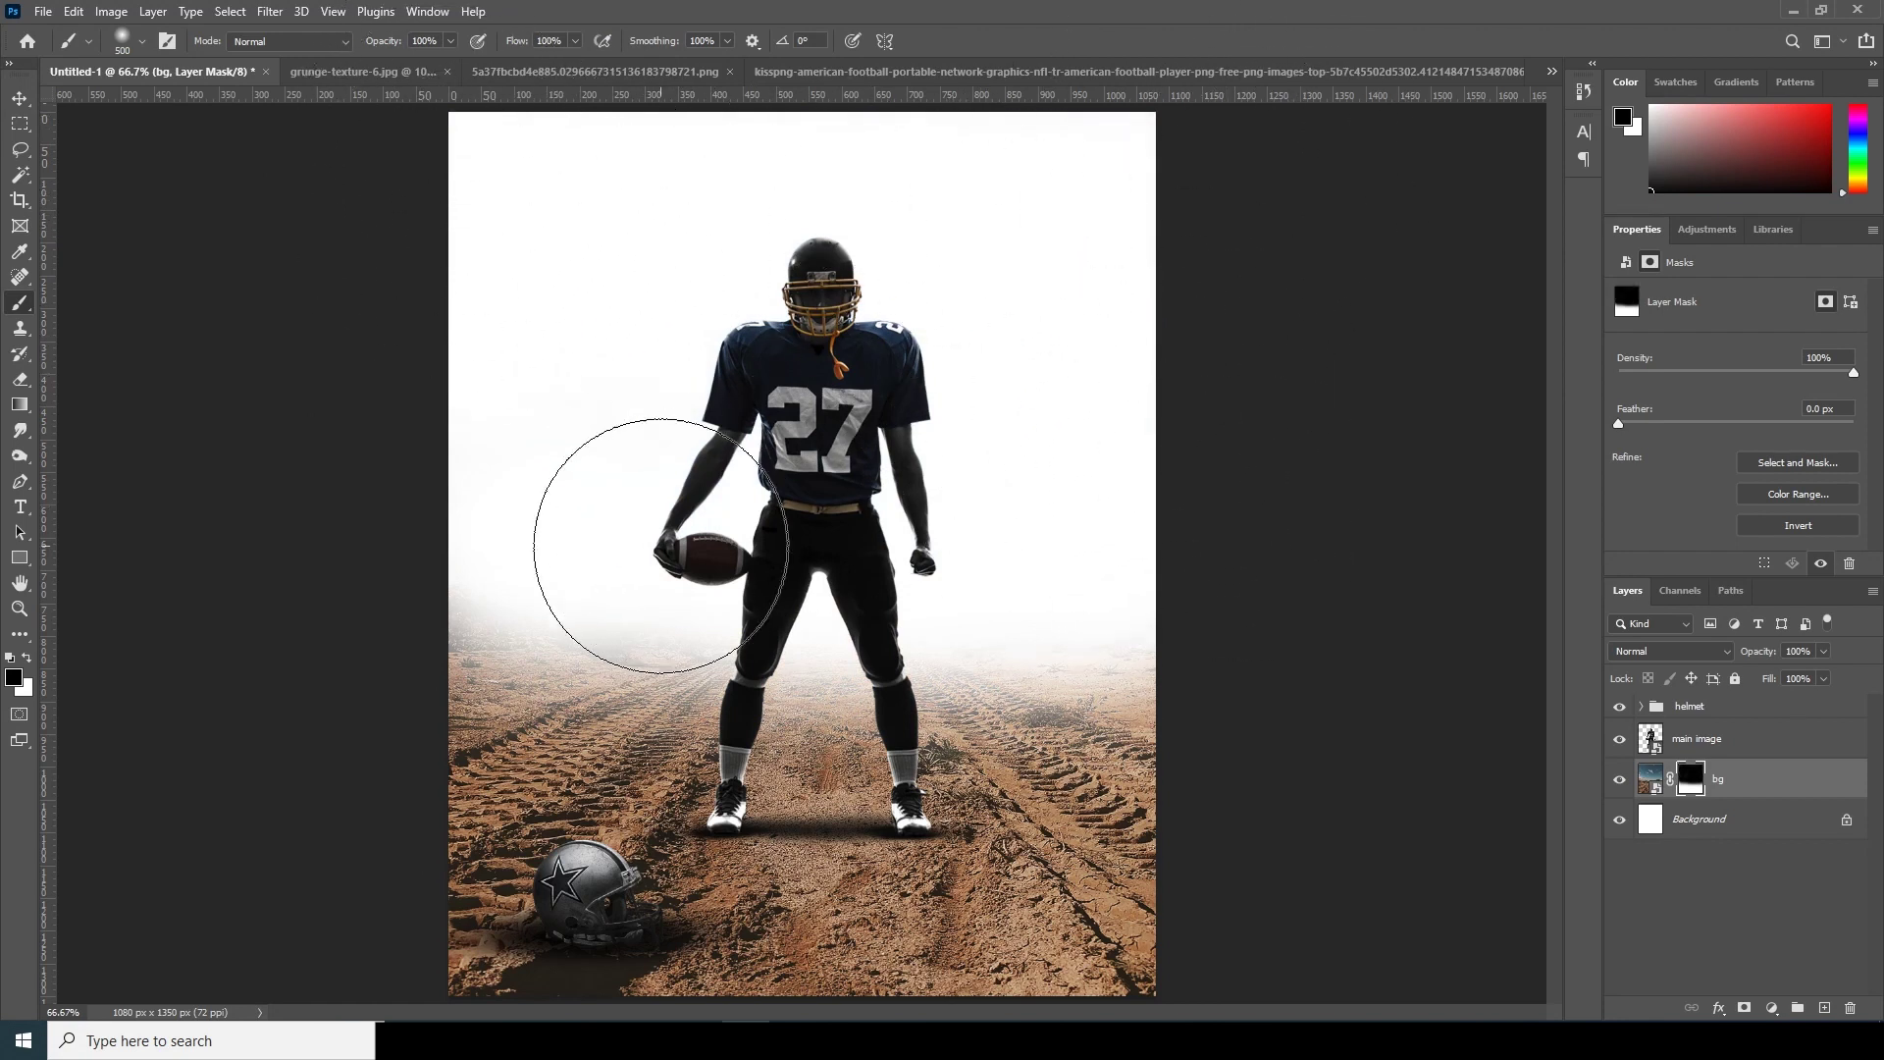
pyautogui.moveTo(660, 550); pyautogui.dragTo(627, 547)
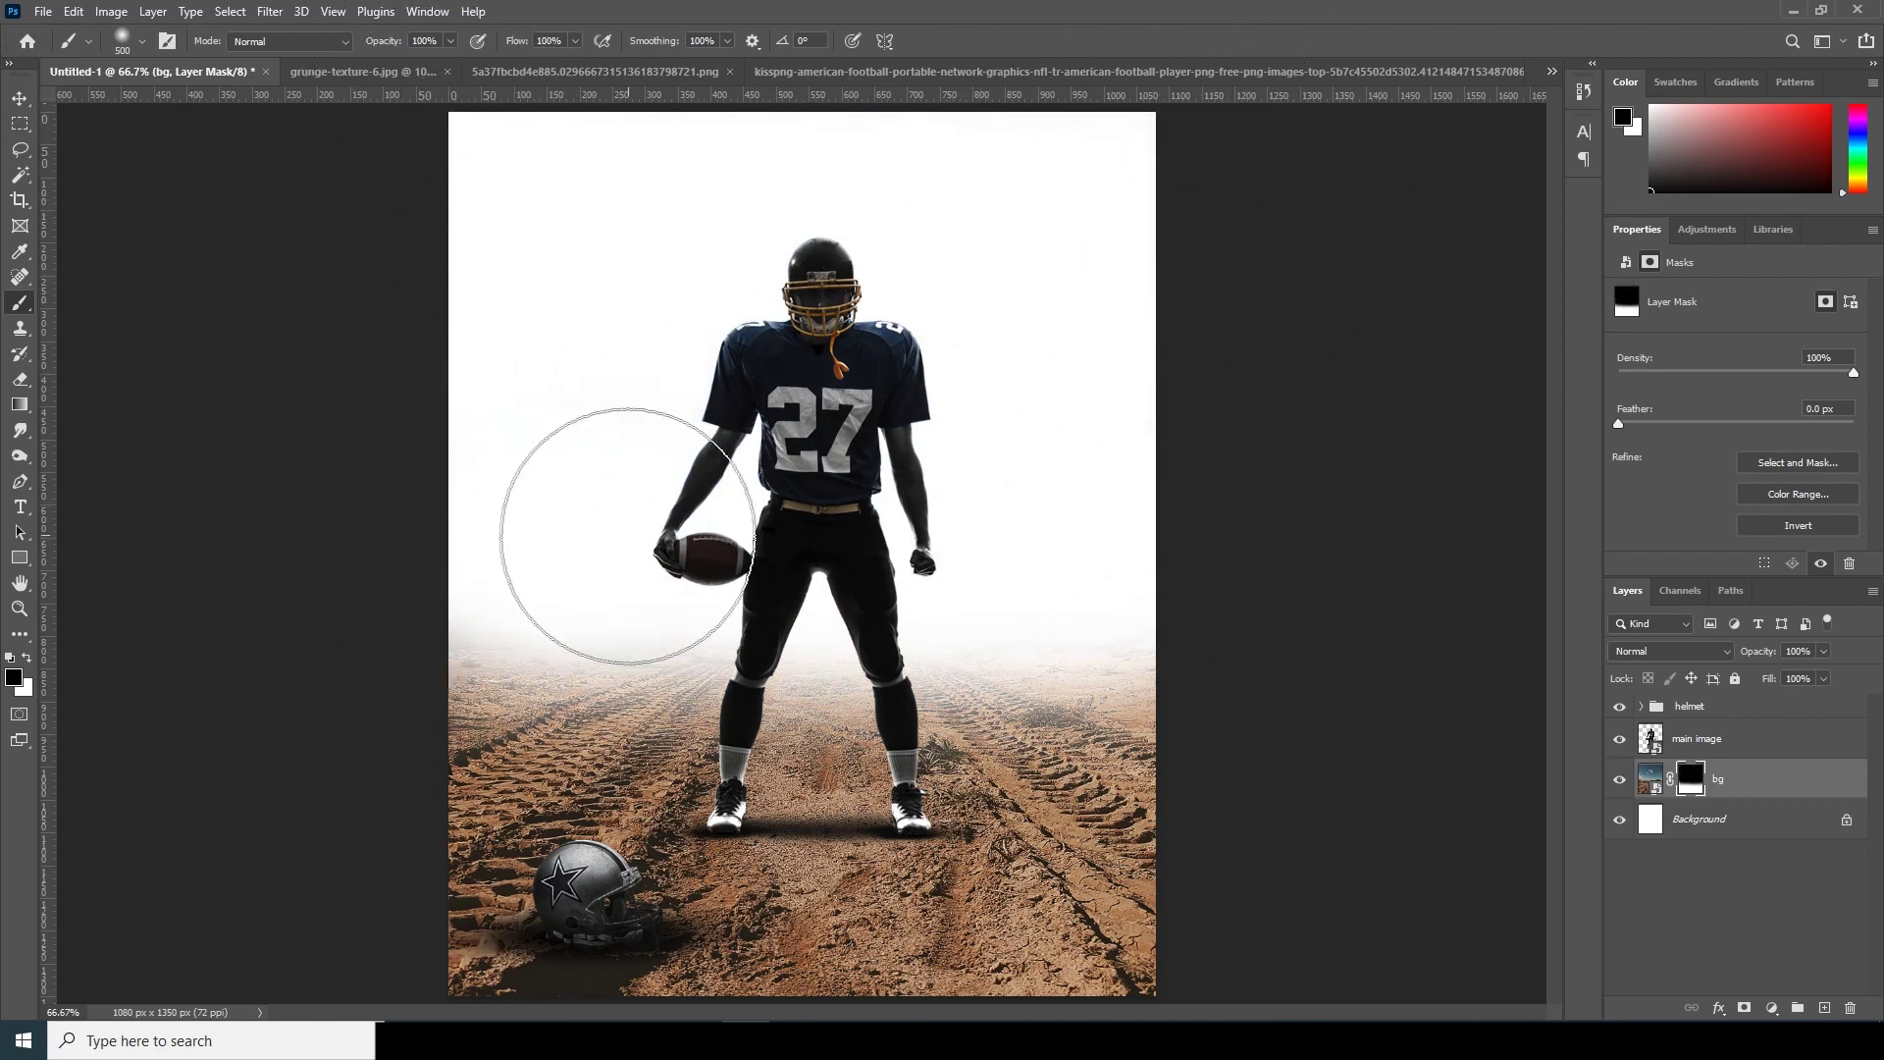
# Bring the sky_42_by_andahliasaur_d37mxpm.jpg image into the poster and close its source document.
pyautogui.click(19, 99)
pyautogui.click(595, 72)
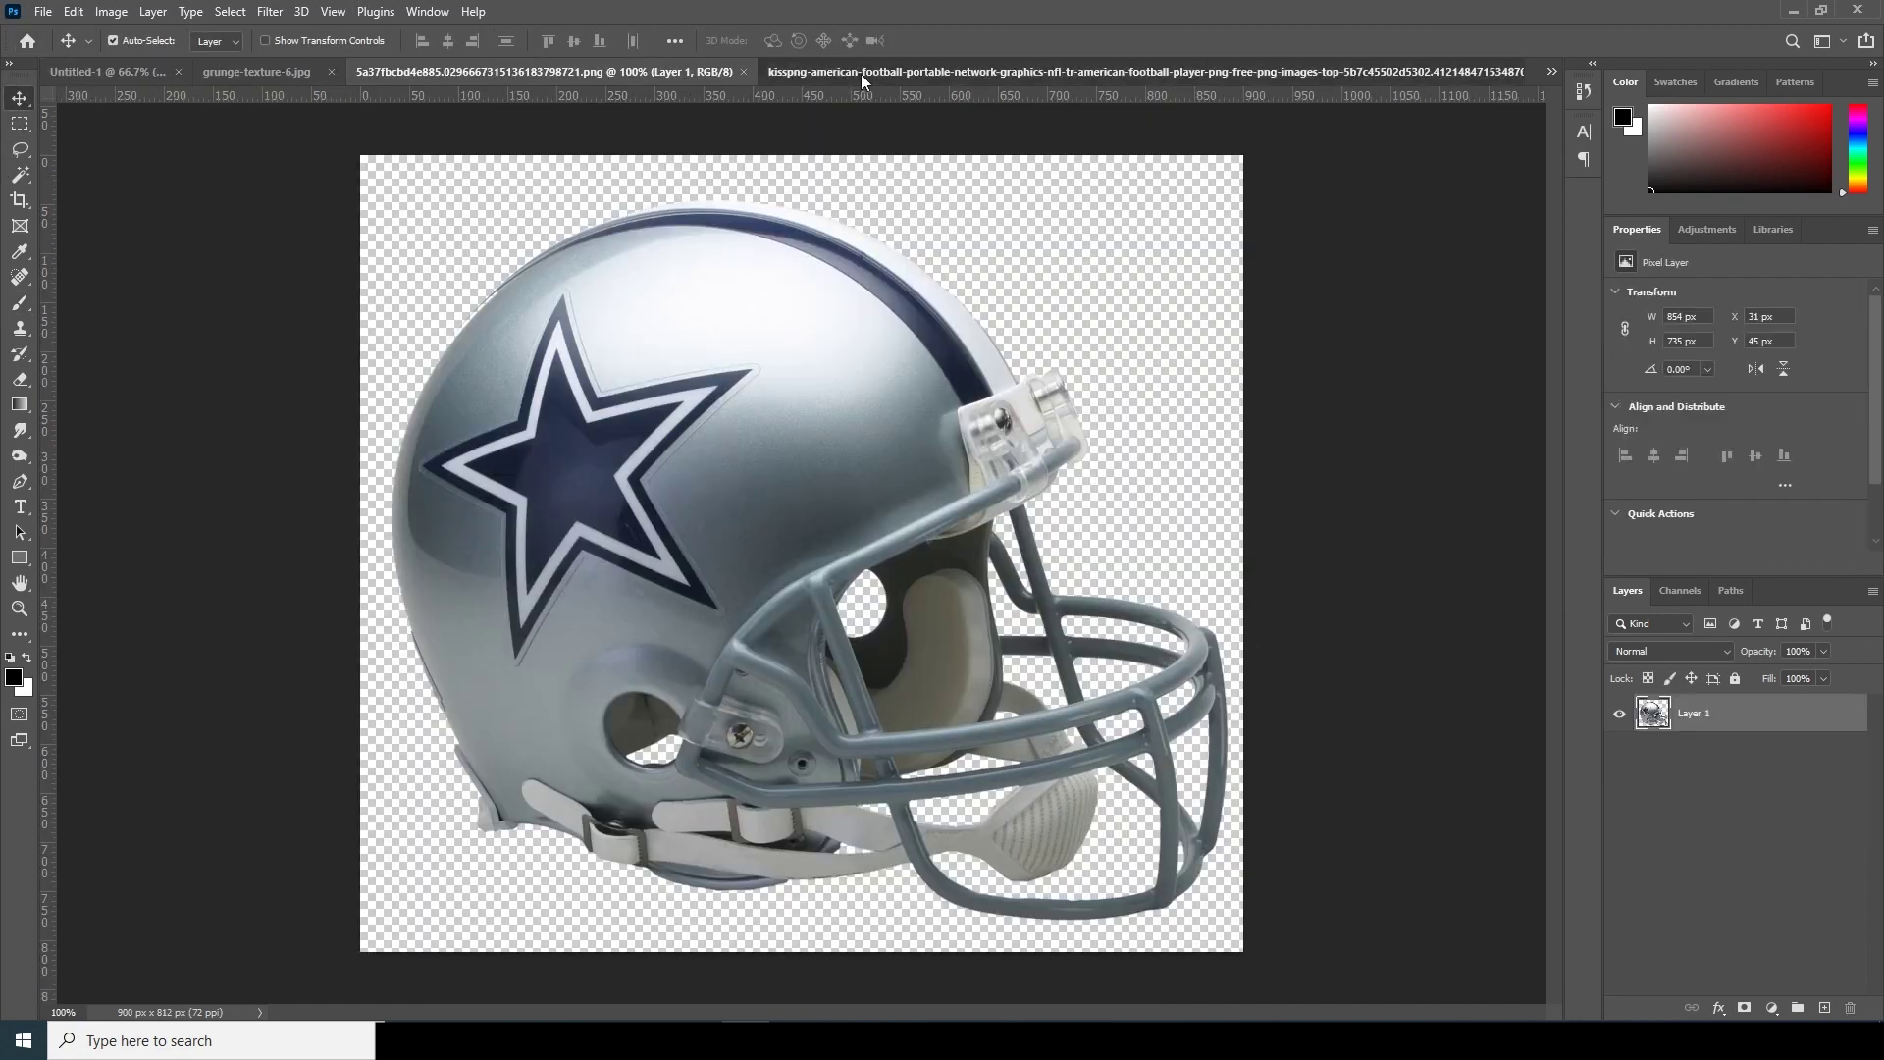
pyautogui.click(1099, 71)
pyautogui.click(1551, 72)
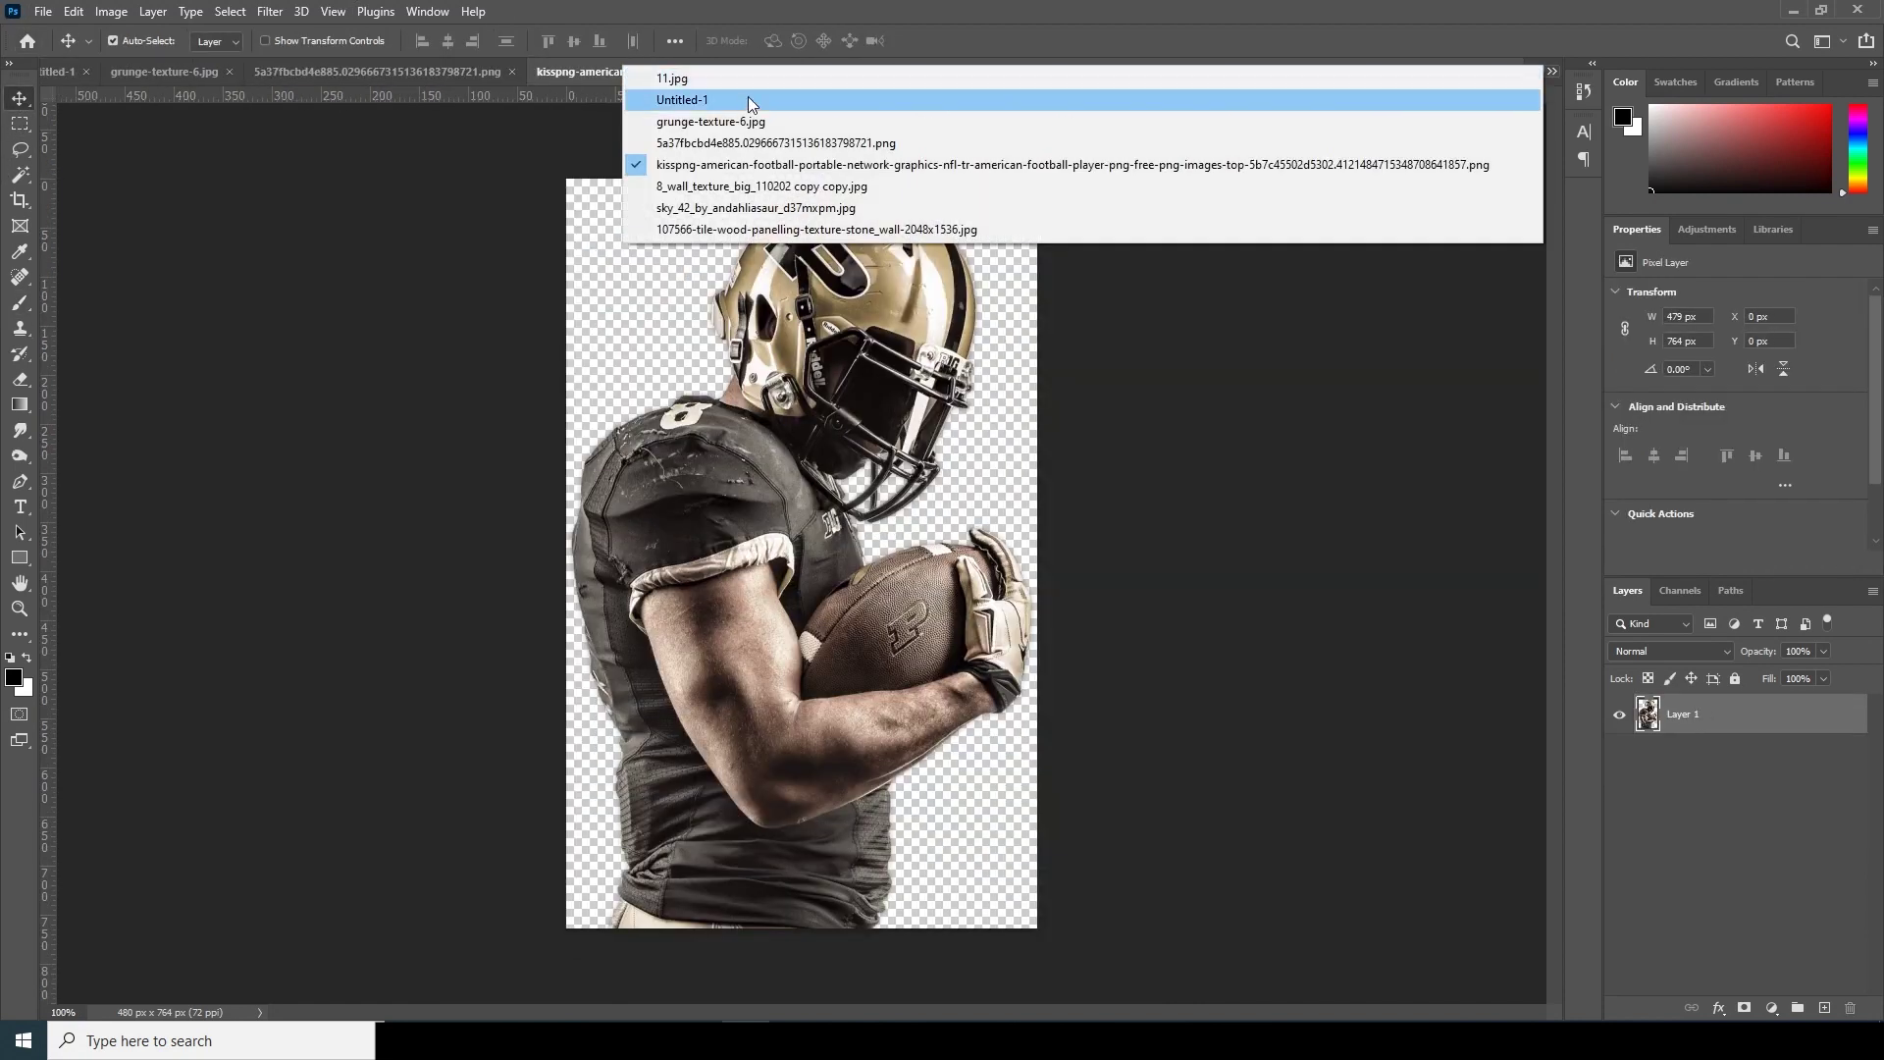
pyautogui.click(735, 208)
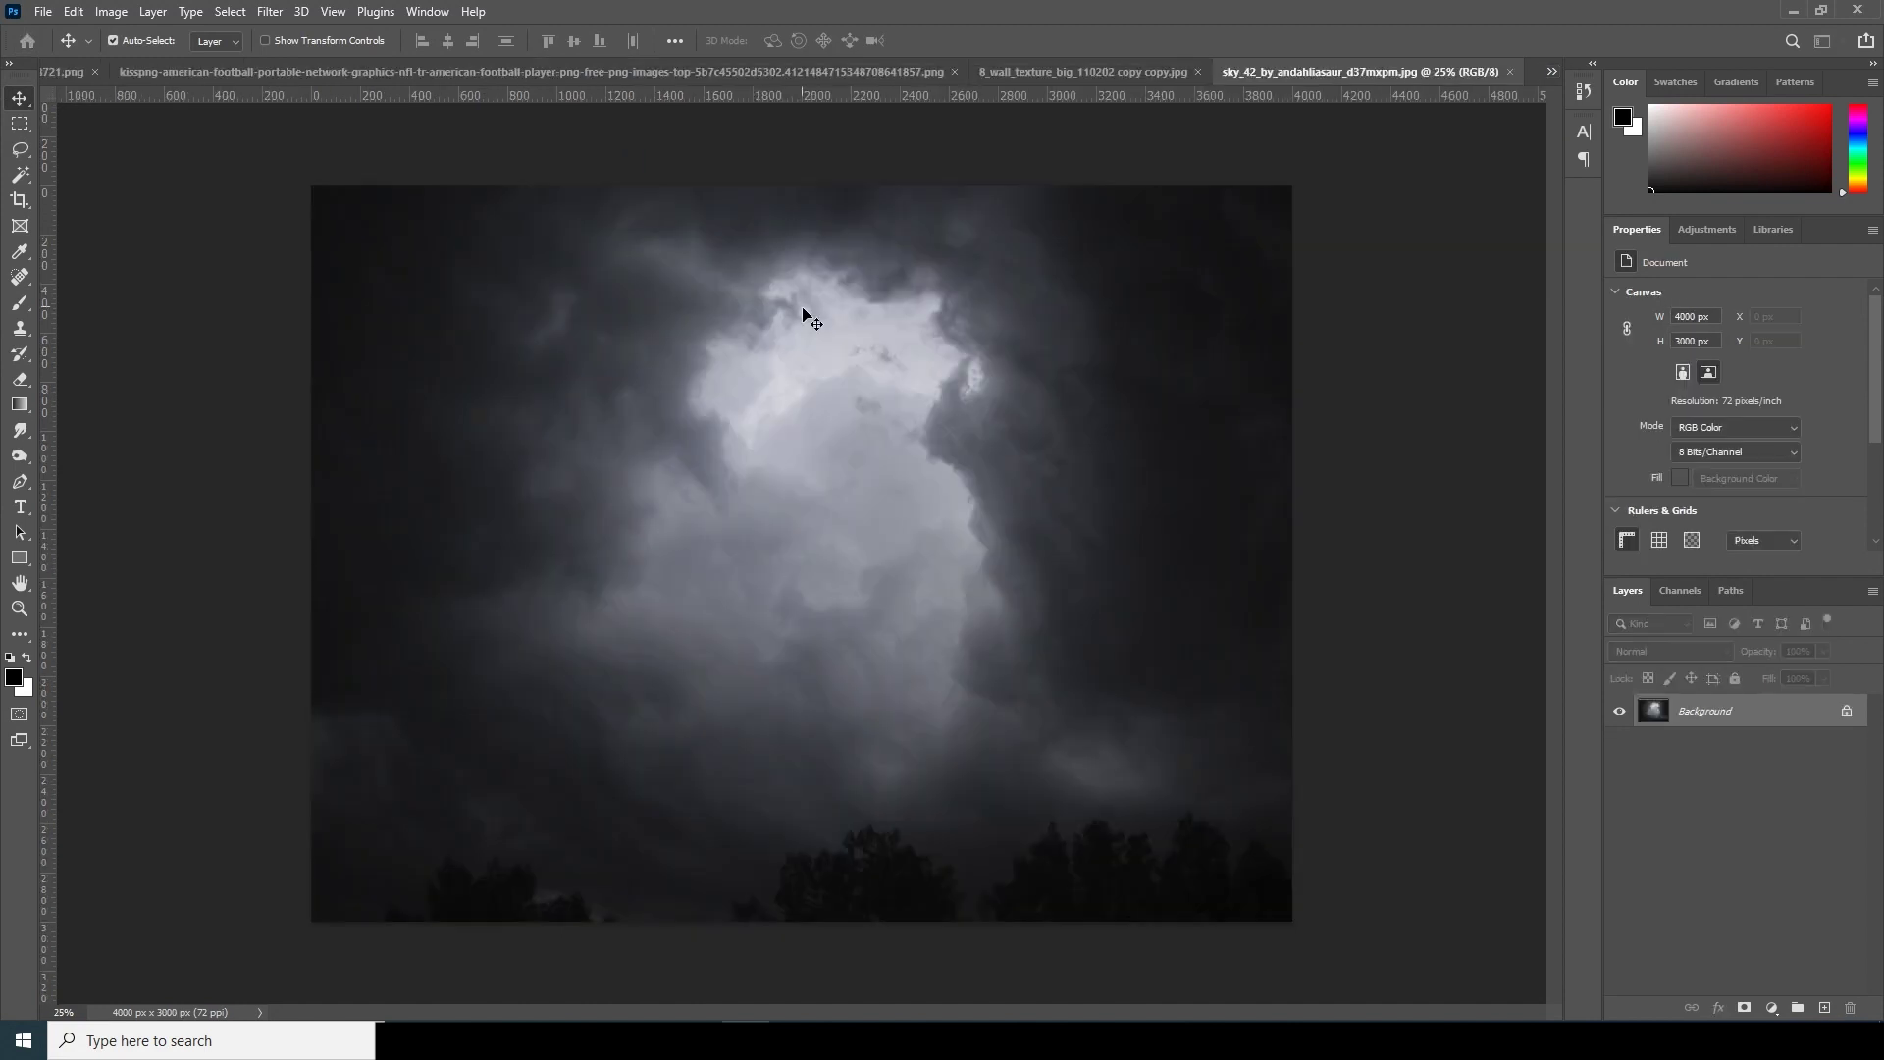
pyautogui.click(59, 71)
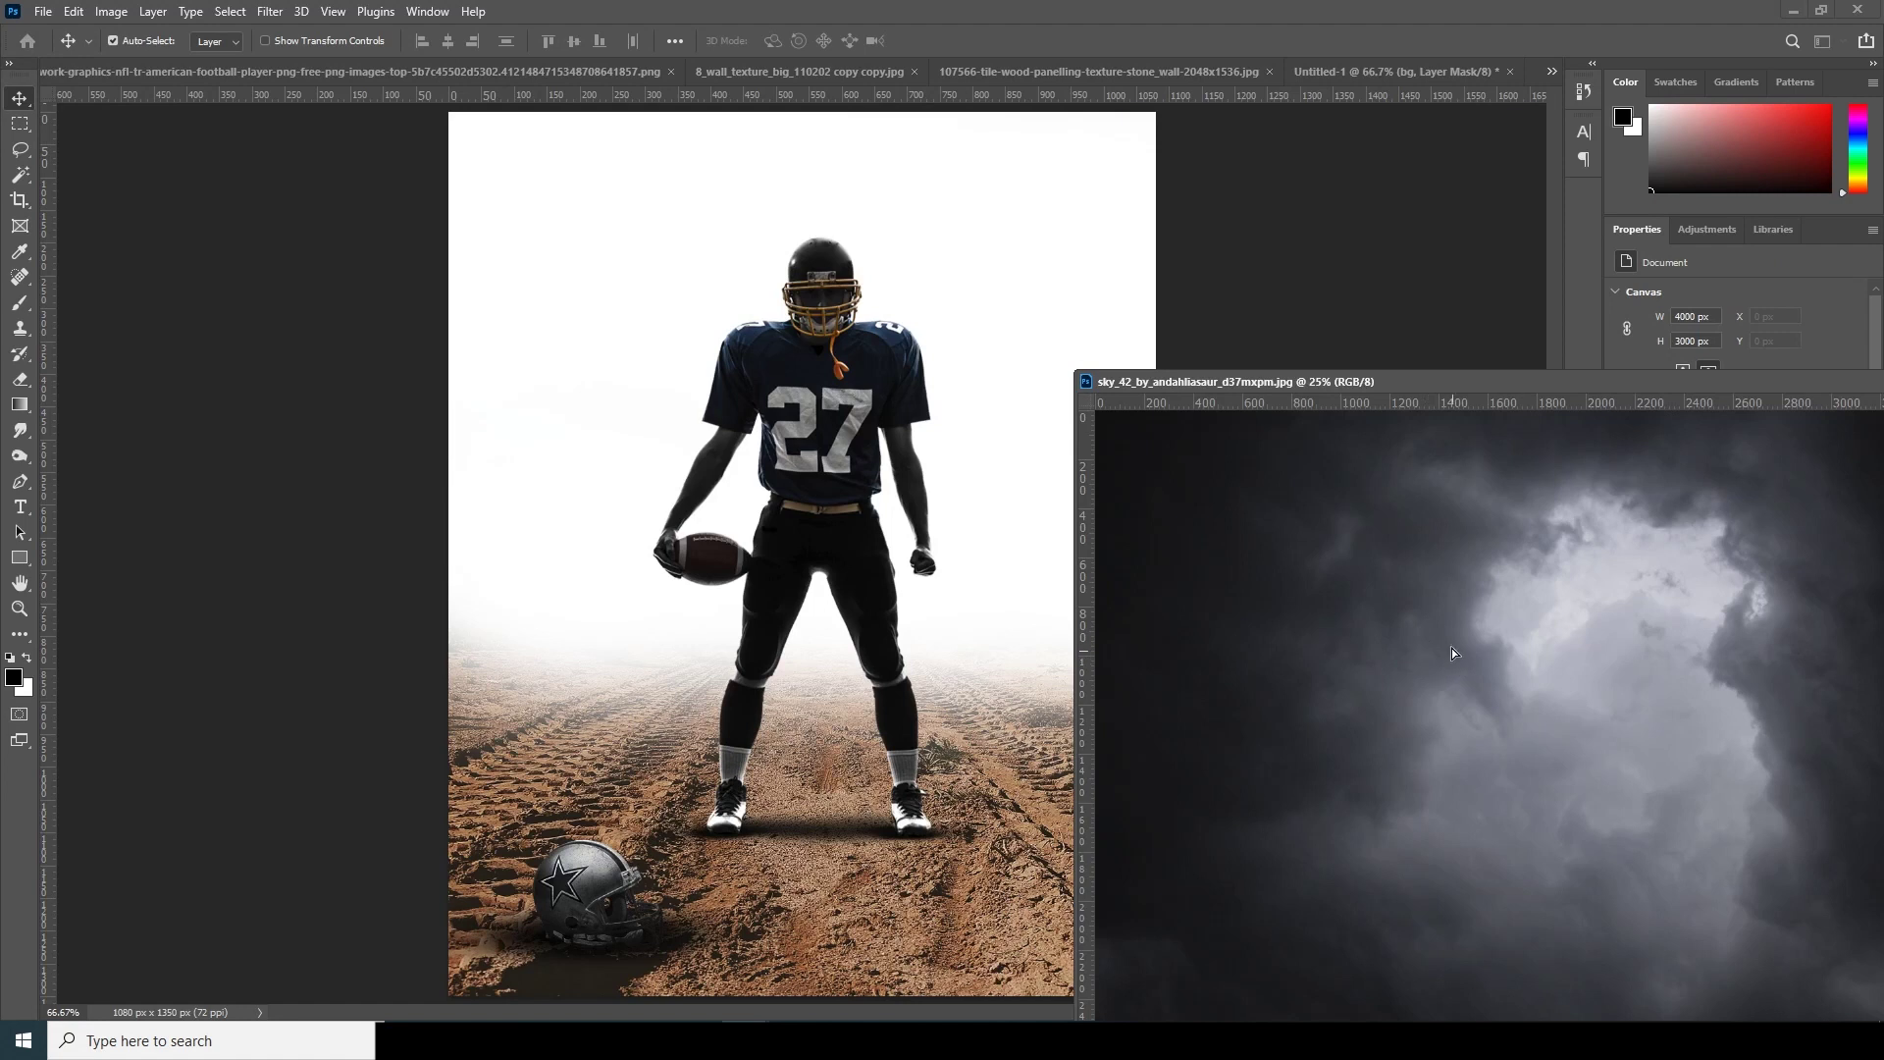
pyautogui.moveTo(1453, 653); pyautogui.dragTo(827, 277)
pyautogui.moveTo(1446, 385); pyautogui.dragTo(775, 320)
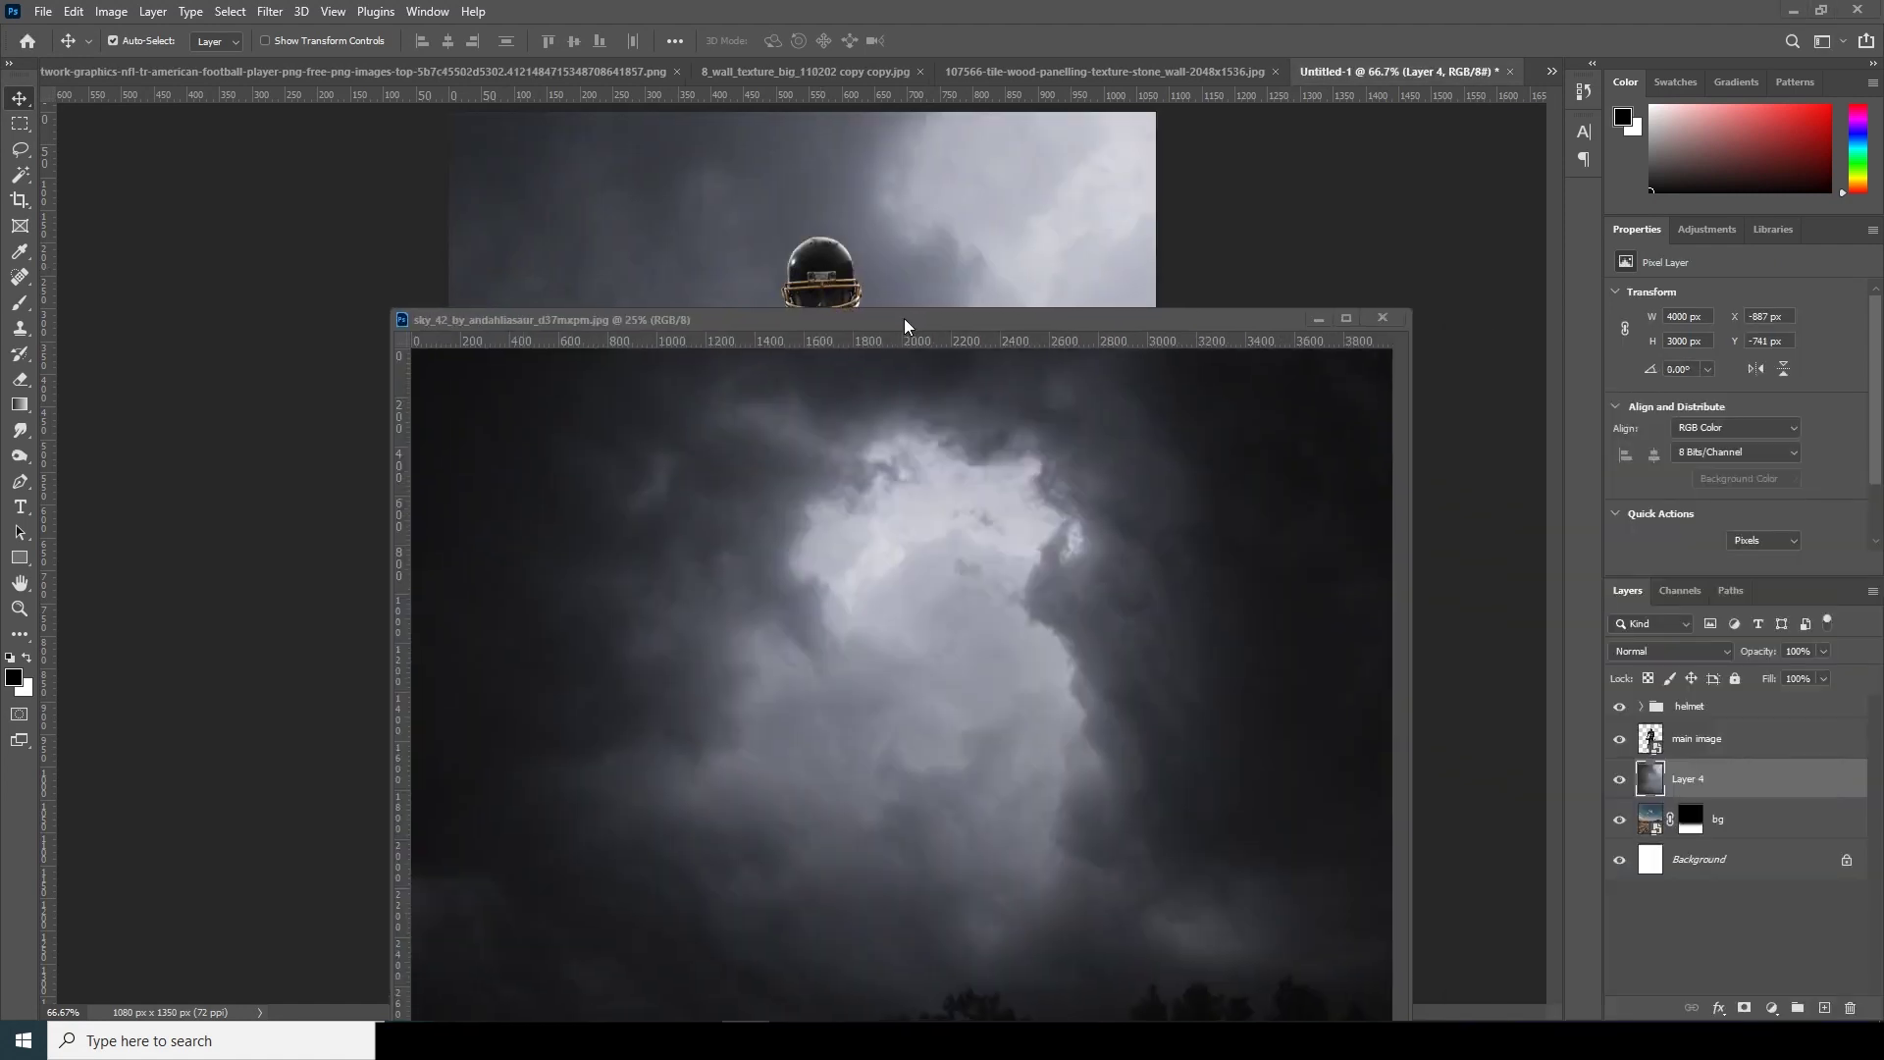
pyautogui.click(1379, 324)
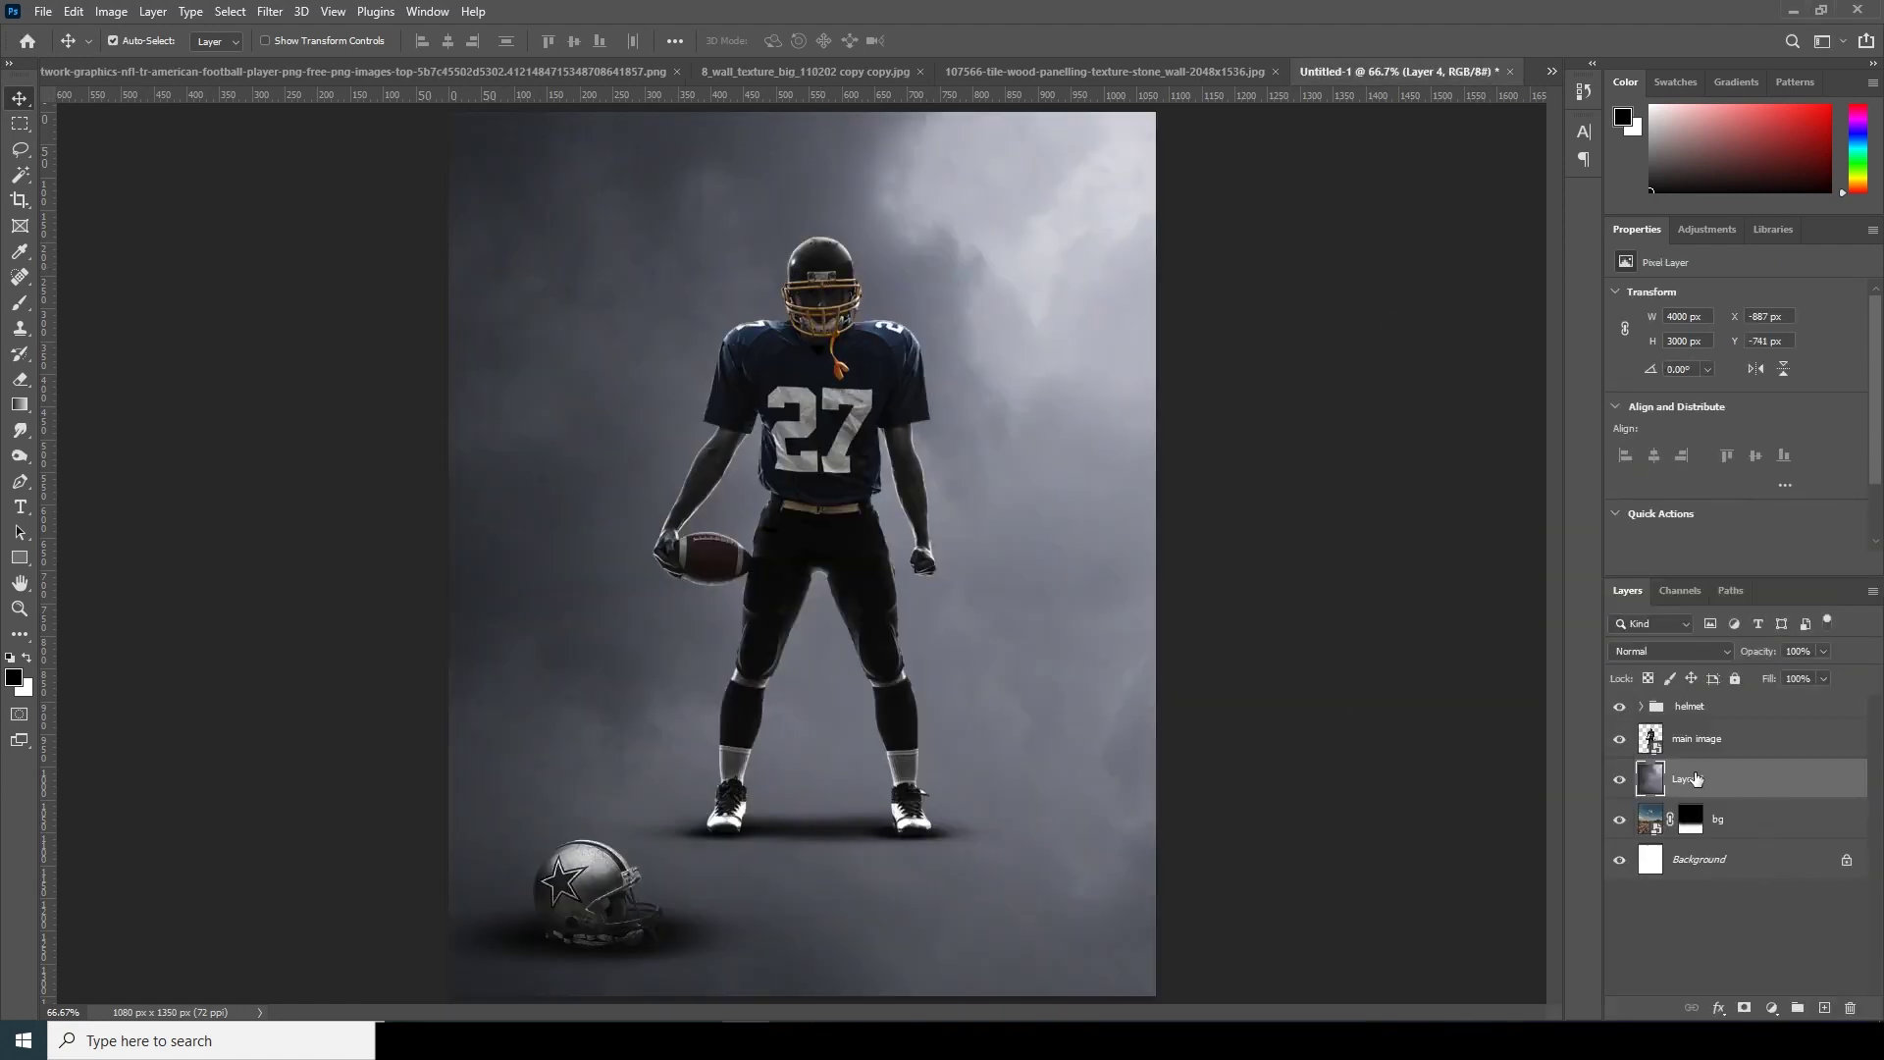
# Move the cloudy sky layer below the bg layer and convert it to a smart object.
pyautogui.moveTo(1752, 784); pyautogui.dragTo(1762, 847)
pyautogui.rightClick(1783, 825)
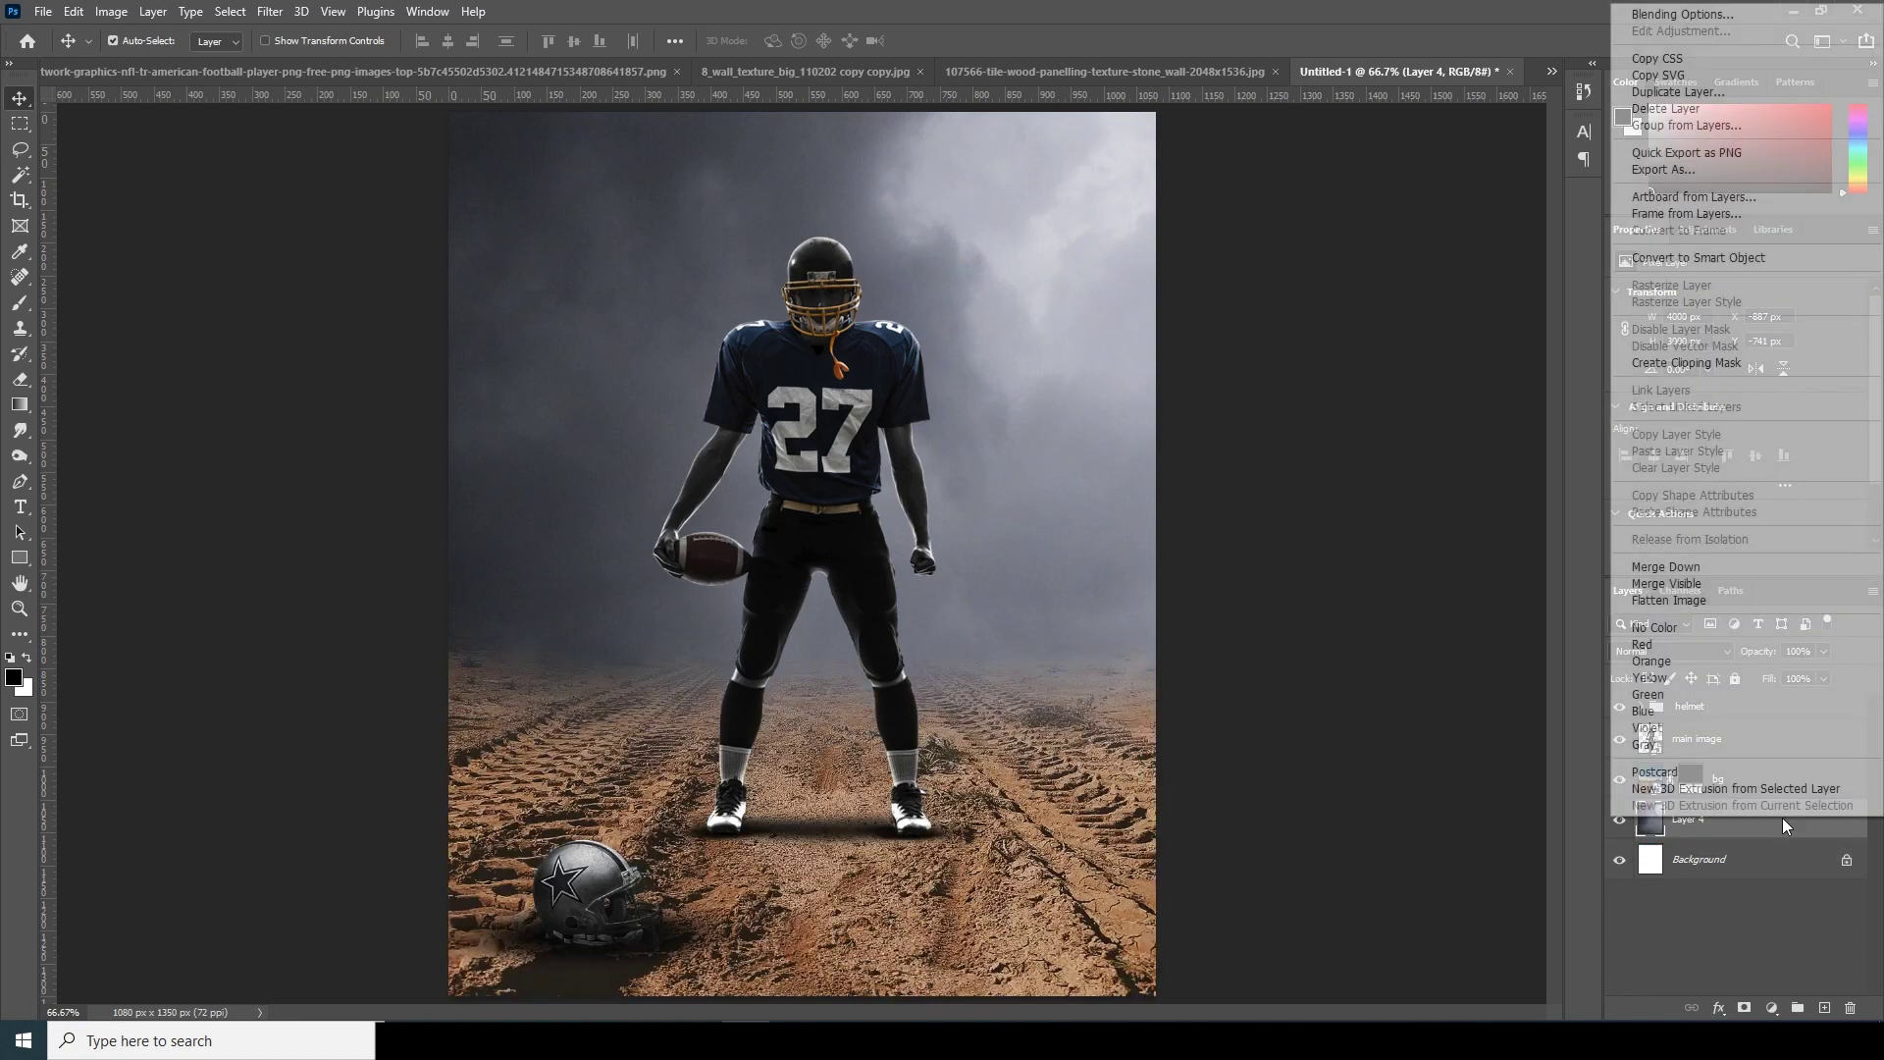
pyautogui.click(1717, 257)
# Scale the cloudy sky to about 55% and position its bright opening behind the player's head.
pyautogui.hotkey('ctrl', '-')
pyautogui.hotkey('ctrl', '-')
pyautogui.hotkey('ctrl', '-')
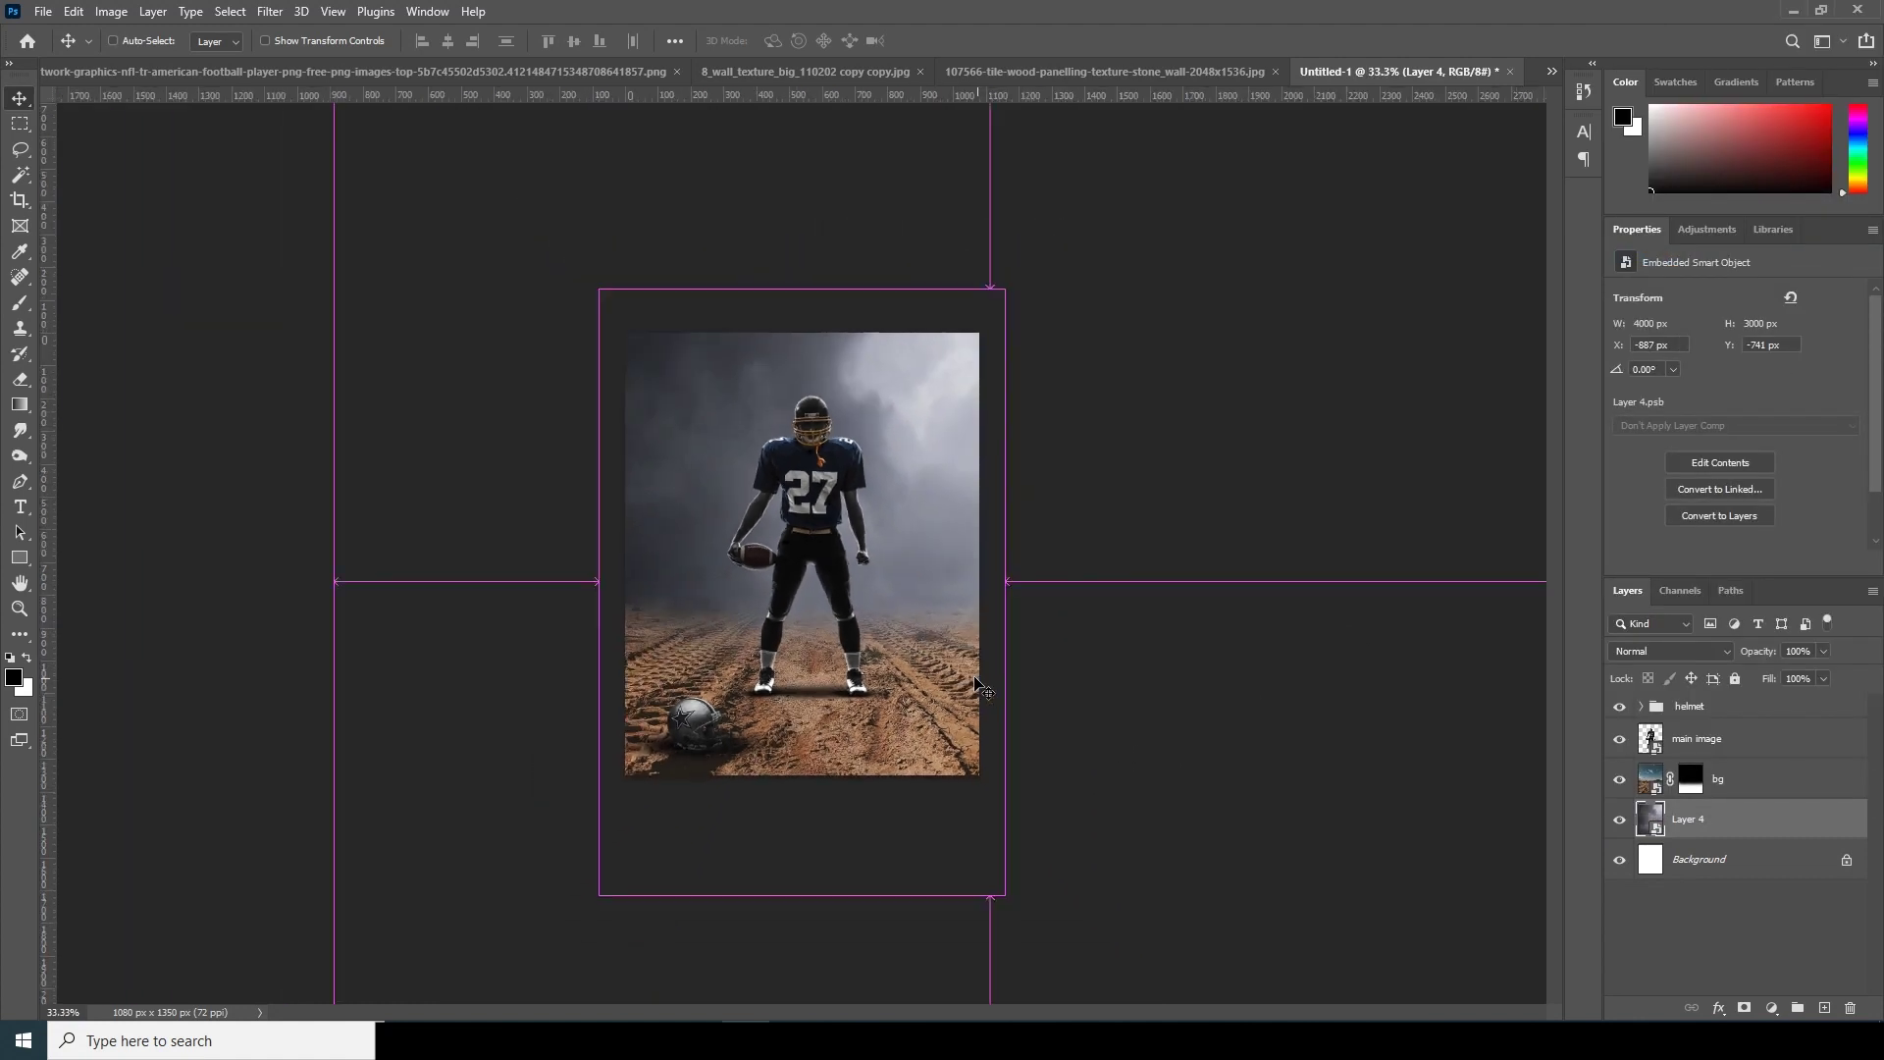
pyautogui.hotkey('ctrl', 't')
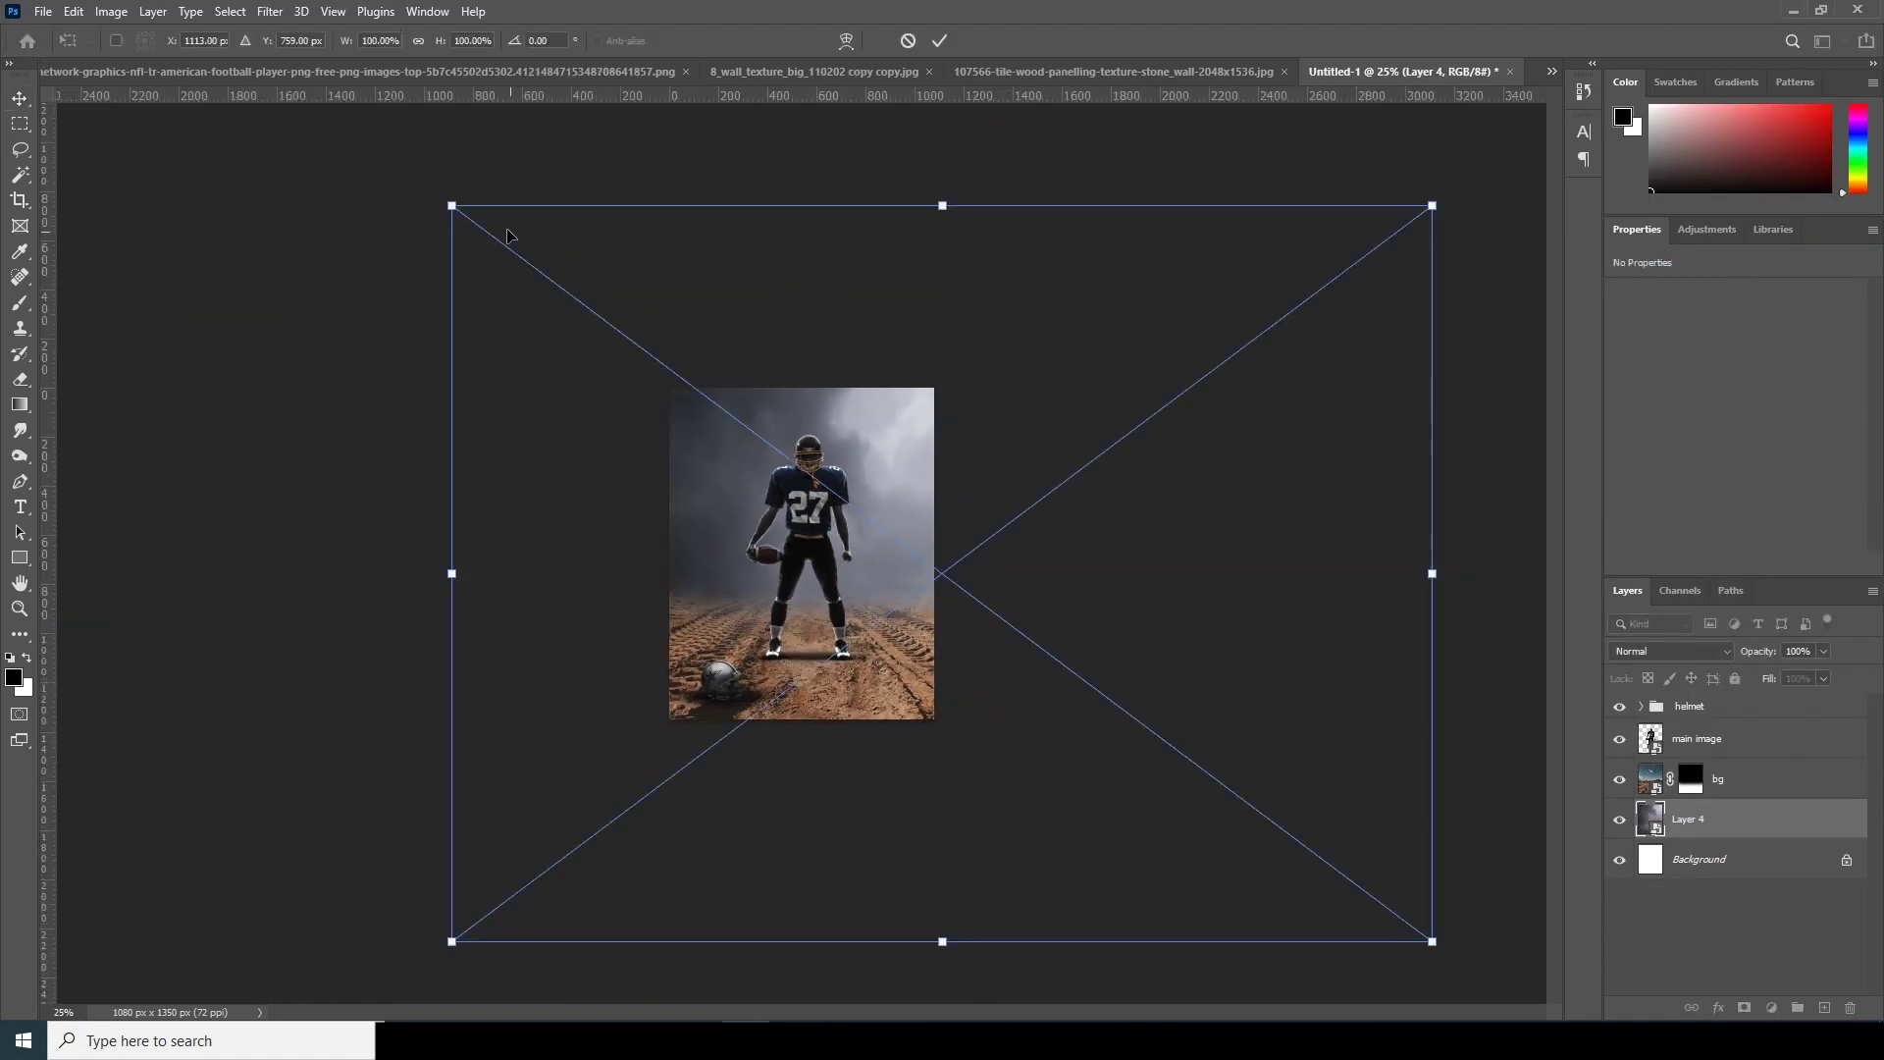
pyautogui.moveTo(451, 203); pyautogui.dragTo(673, 370)
pyautogui.moveTo(898, 449); pyautogui.dragTo(761, 366)
pyautogui.moveTo(1079, 687)
pyautogui.mouseDown()
pyautogui.moveTo(1055, 660)
pyautogui.moveTo(1076, 681)
pyautogui.mouseUp()
pyautogui.moveTo(916, 521); pyautogui.dragTo(903, 576)
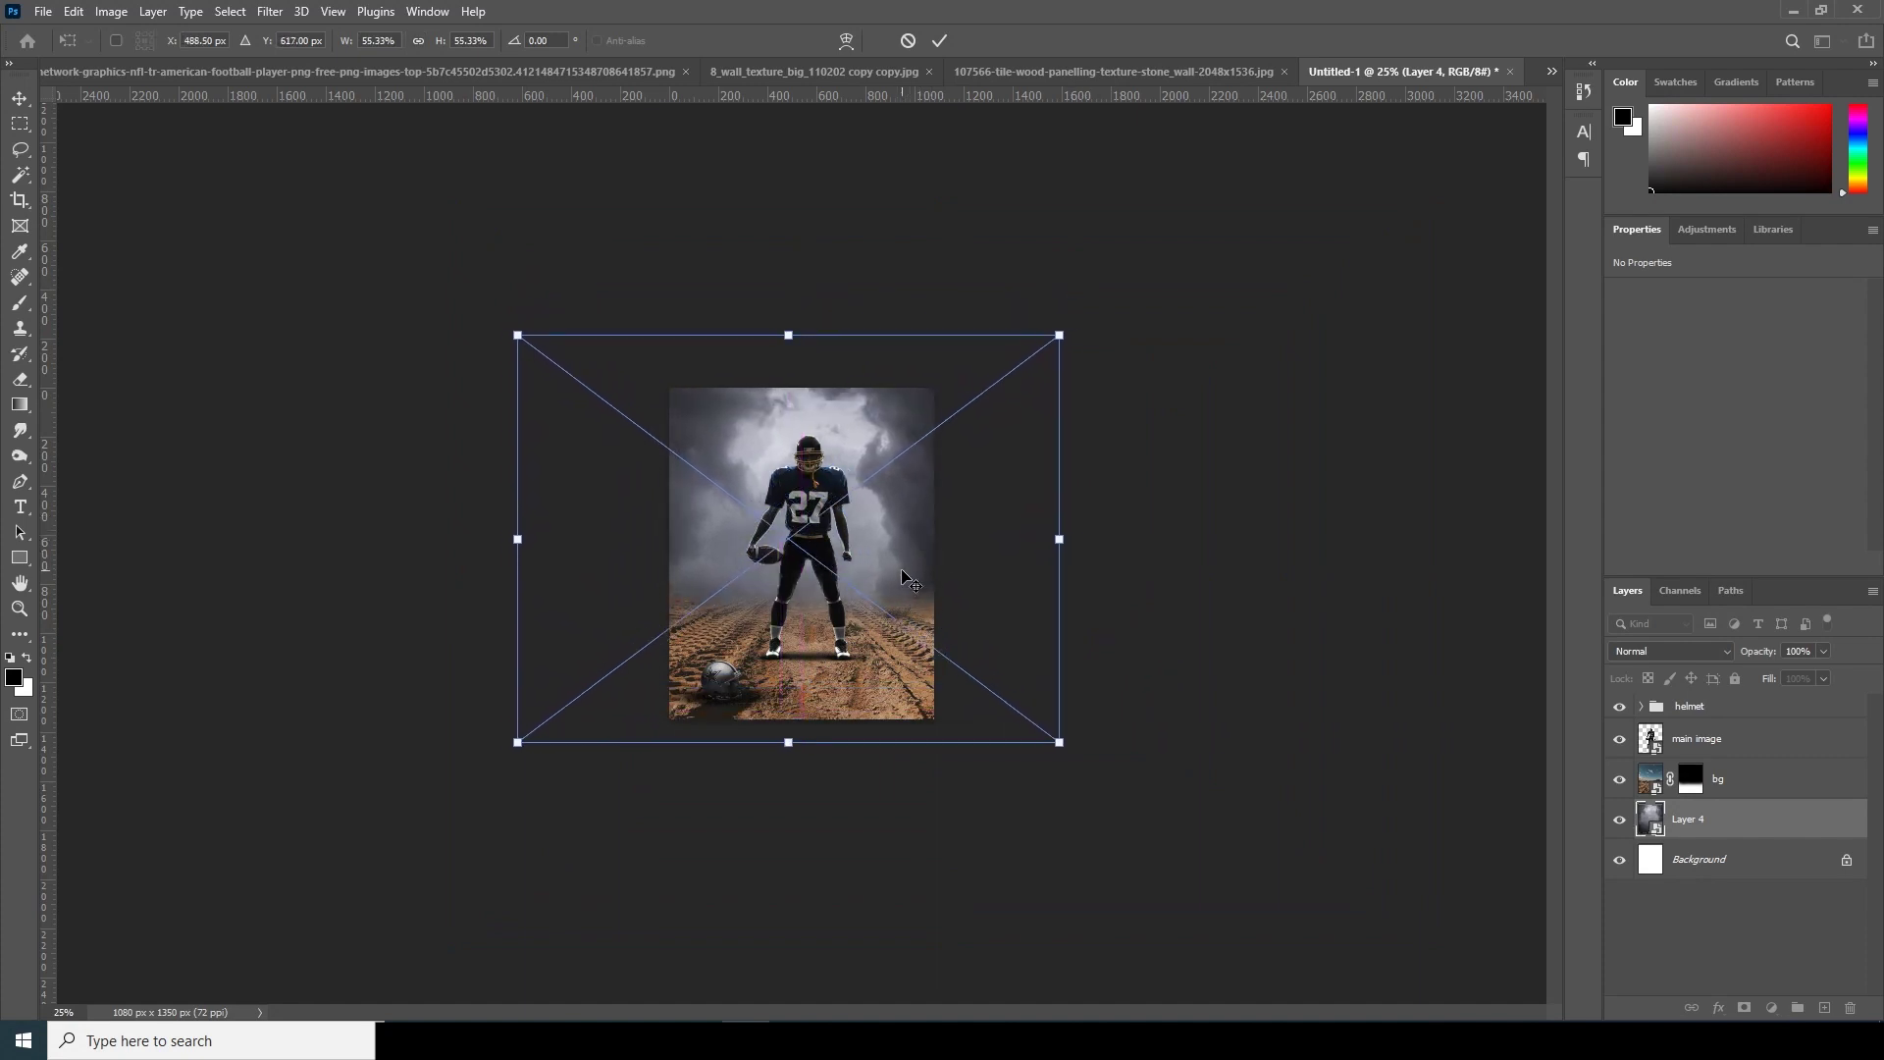
pyautogui.press('Return')
pyautogui.hotkey('ctrl', '+')
pyautogui.hotkey('ctrl', '+')
pyautogui.hotkey('ctrl', '-')
pyautogui.hotkey('ctrl', '+')
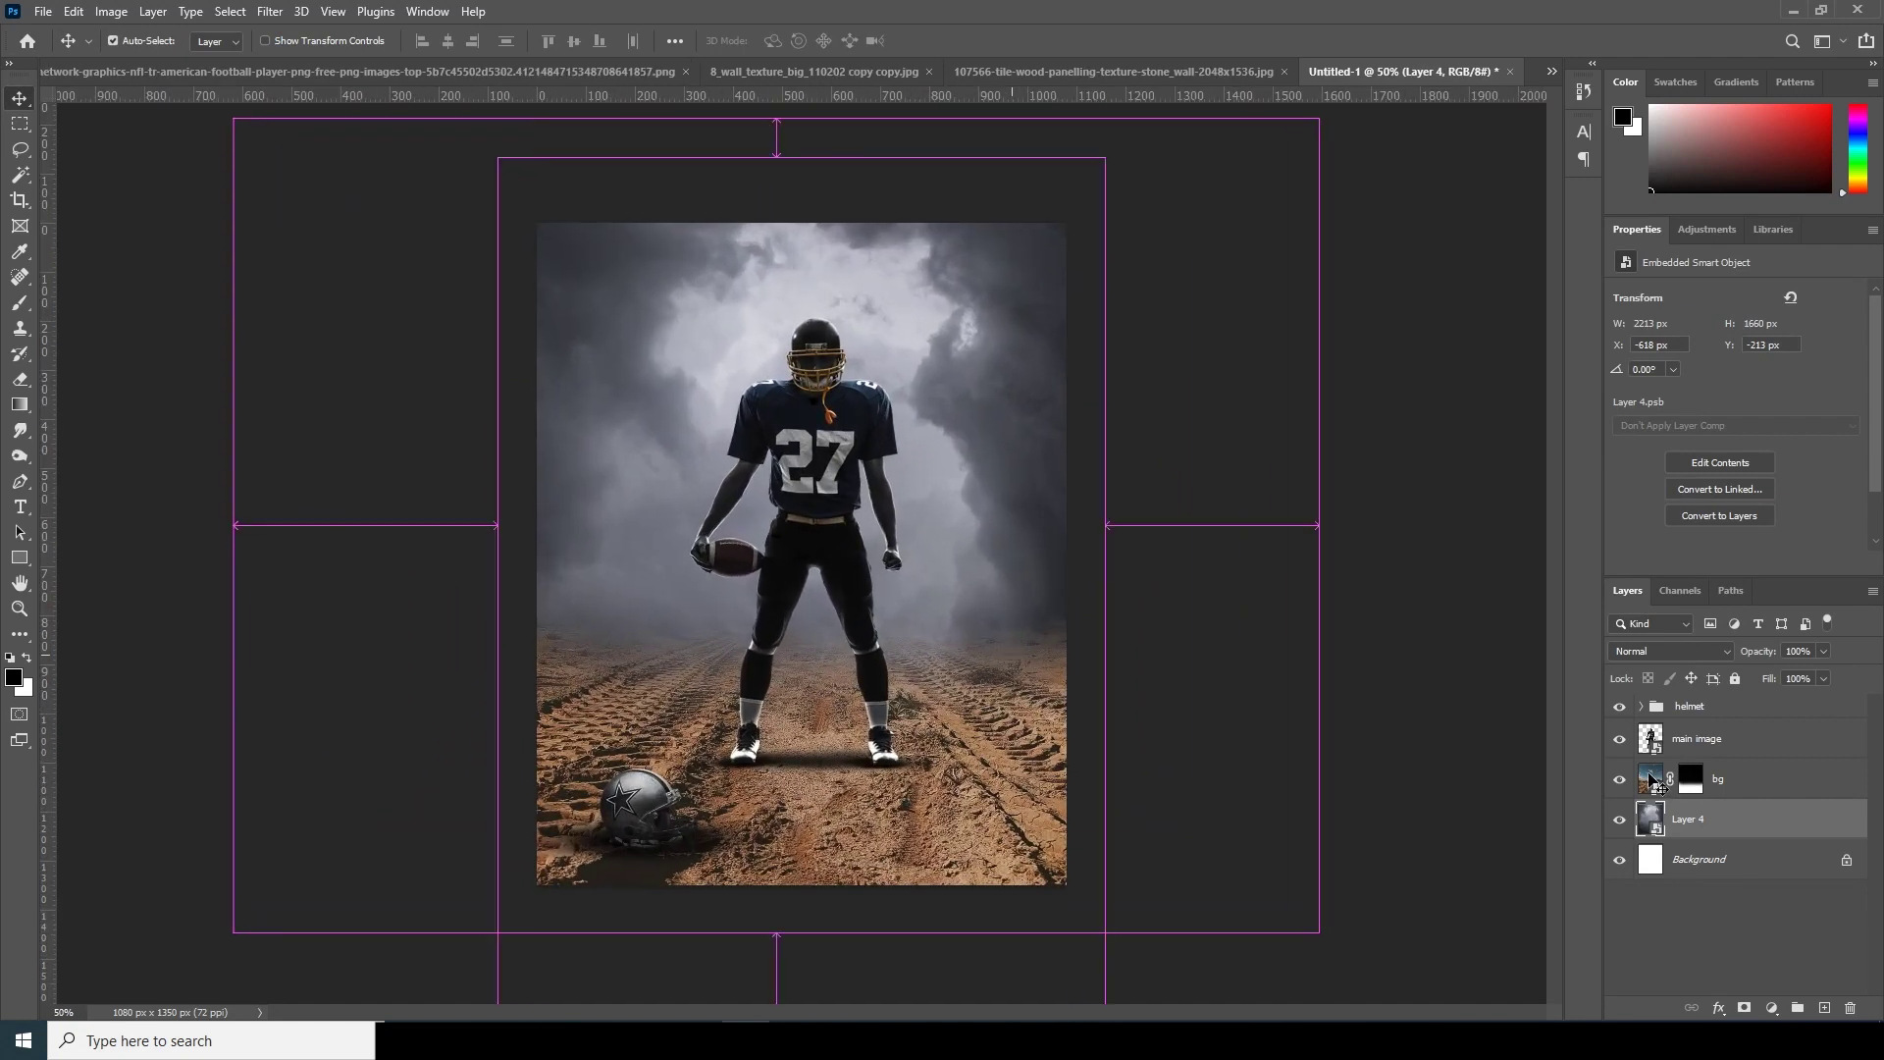
# Add a Hue/Saturation adjustment clipped to the bg layer and set its saturation to -69.
pyautogui.click(1649, 780)
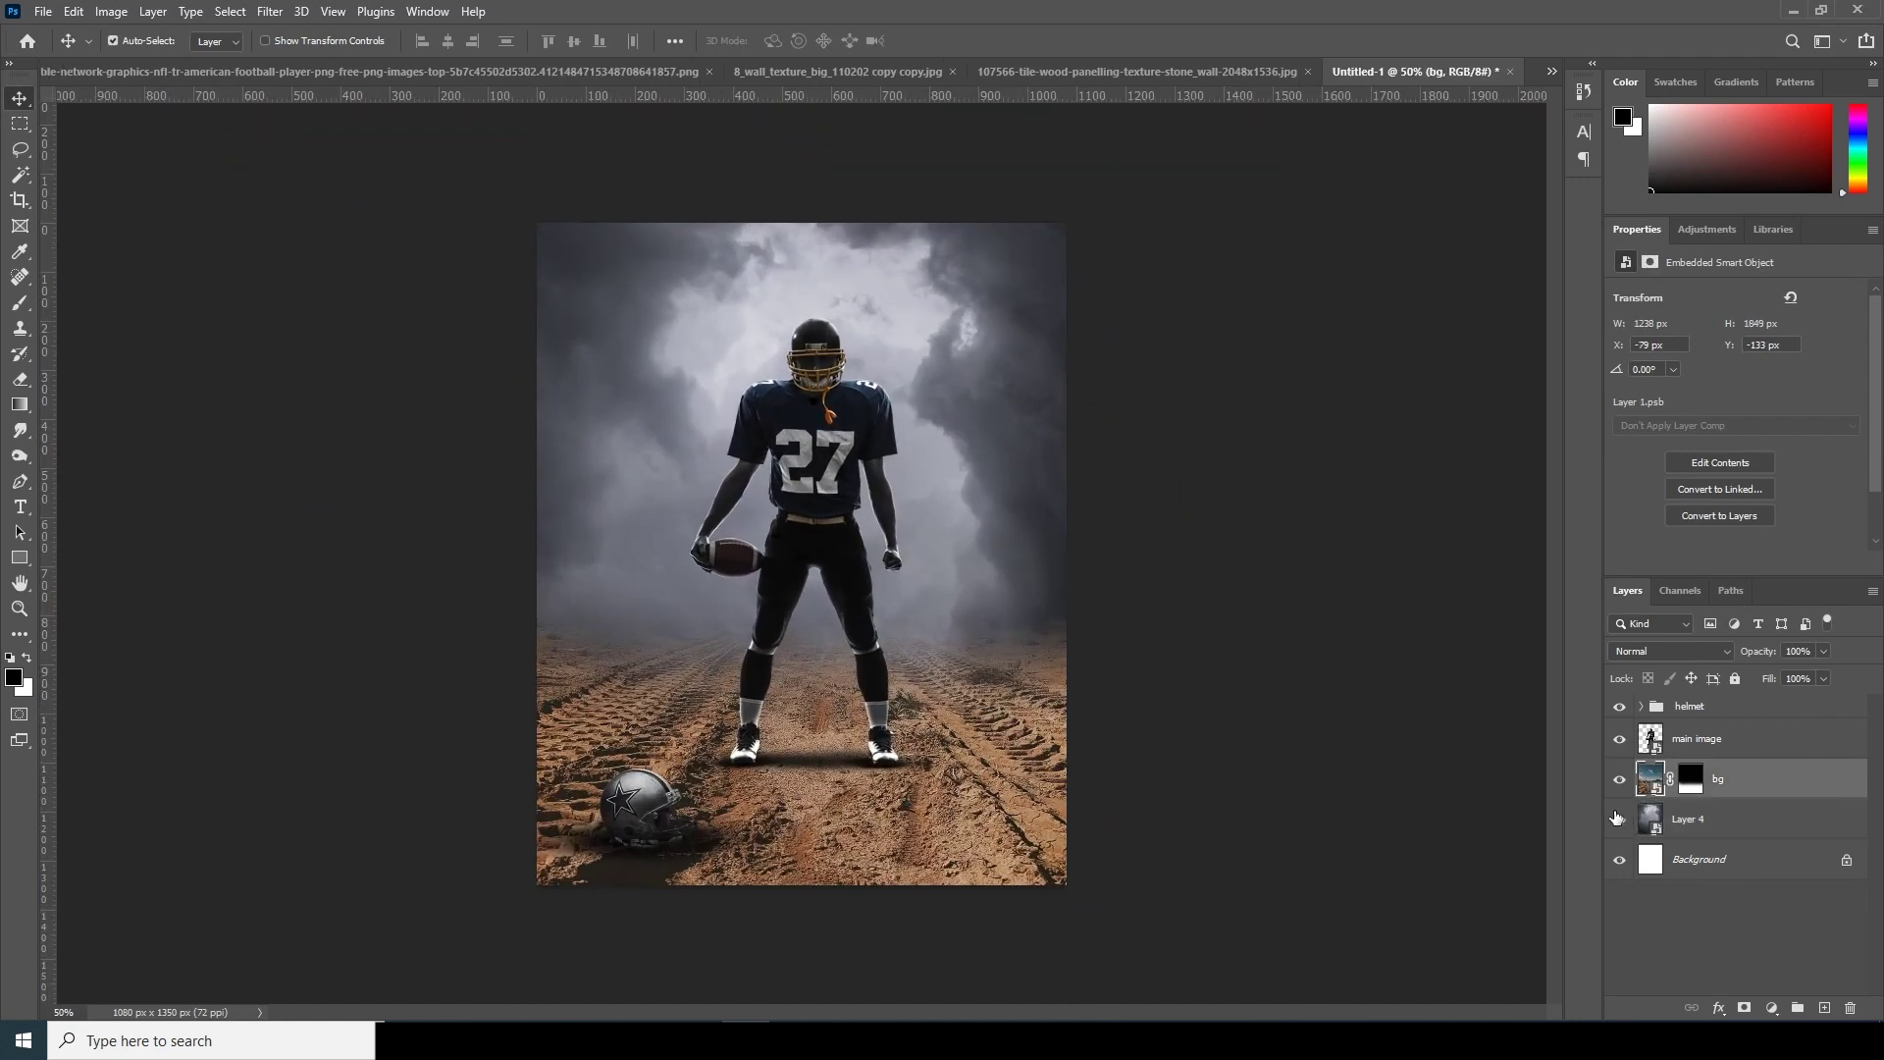
pyautogui.click(1773, 1009)
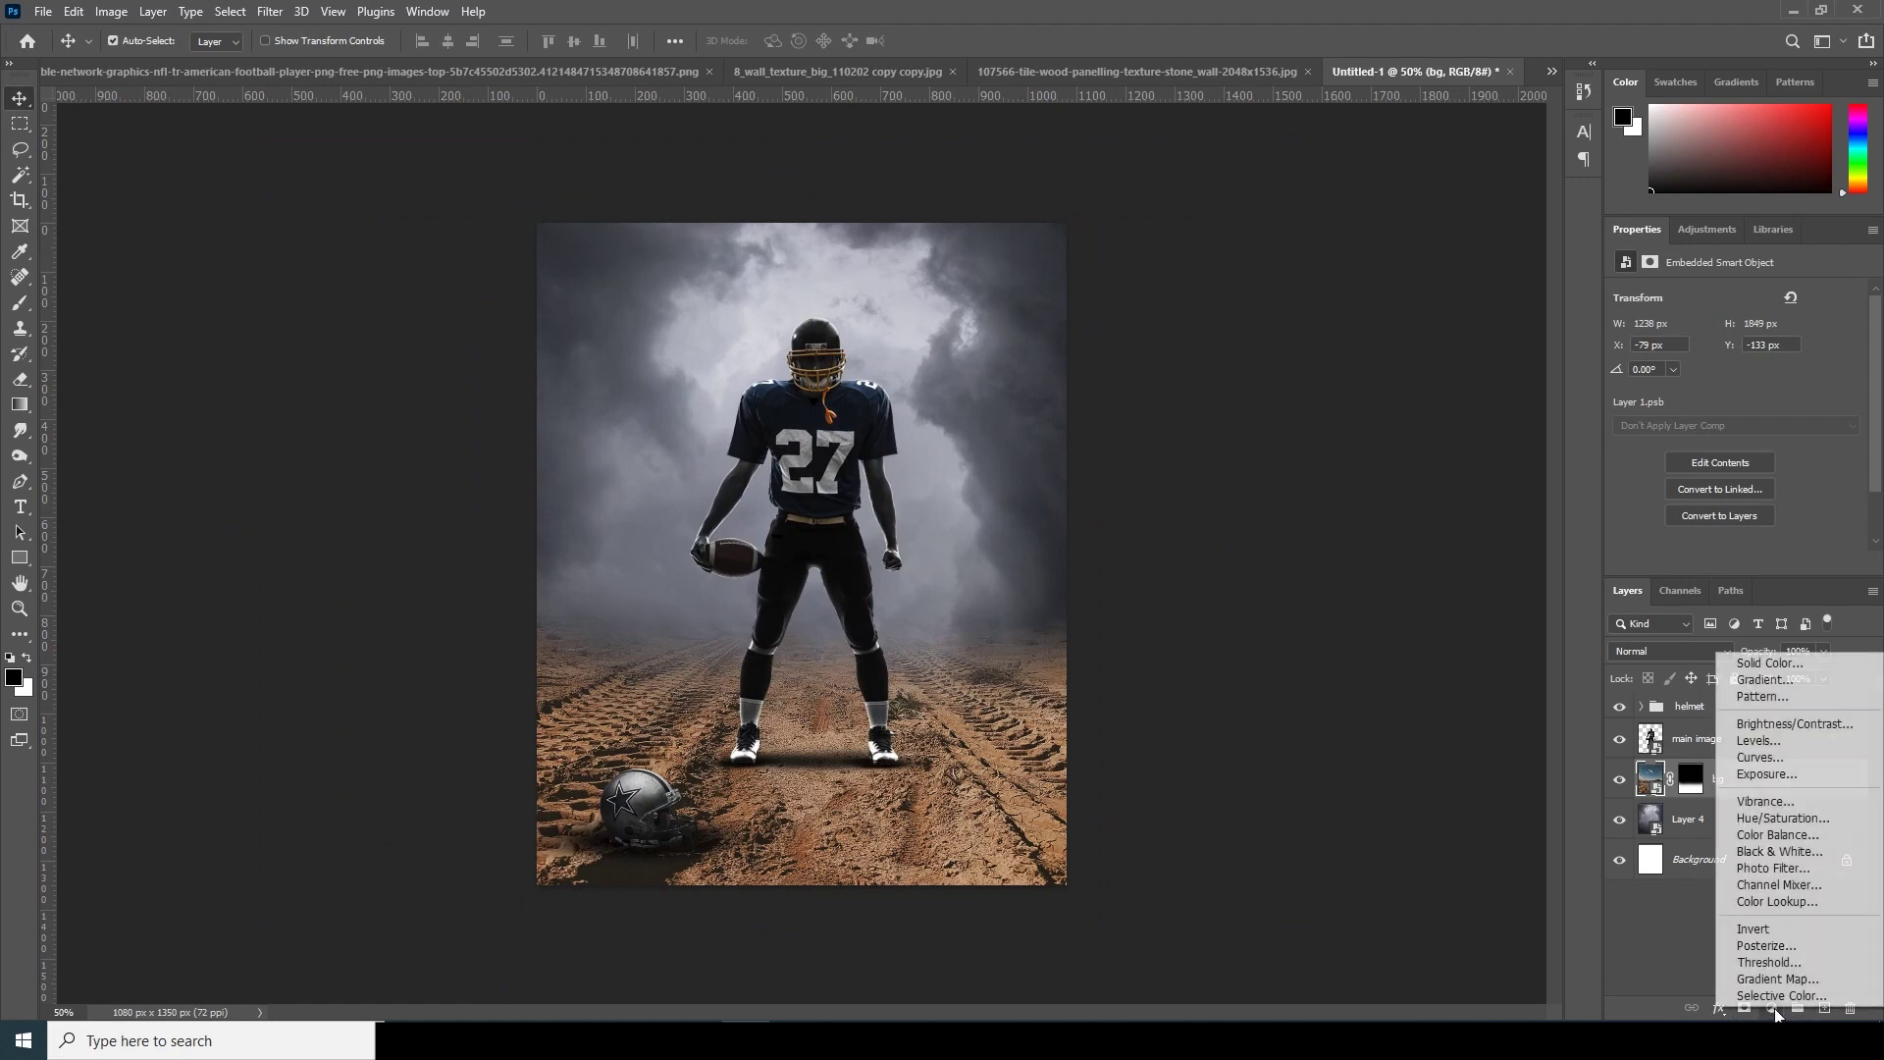
pyautogui.click(1780, 822)
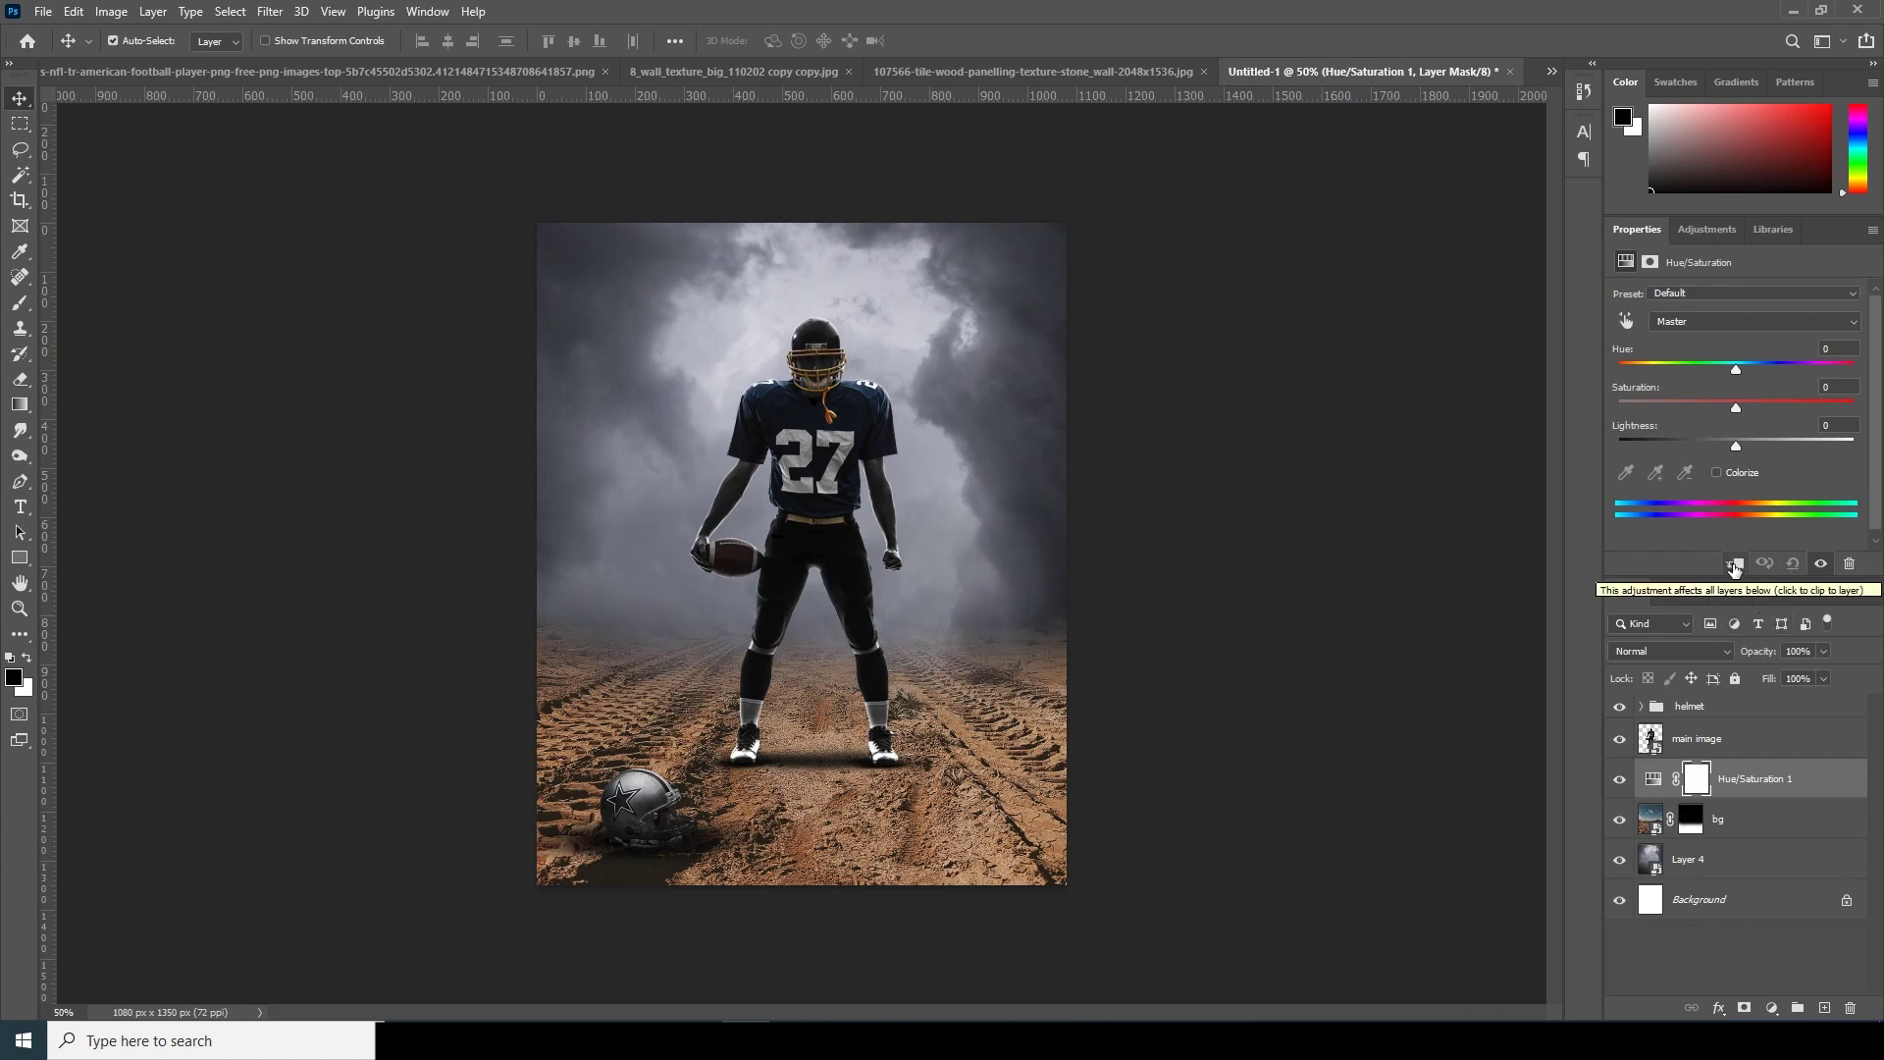
pyautogui.click(1734, 566)
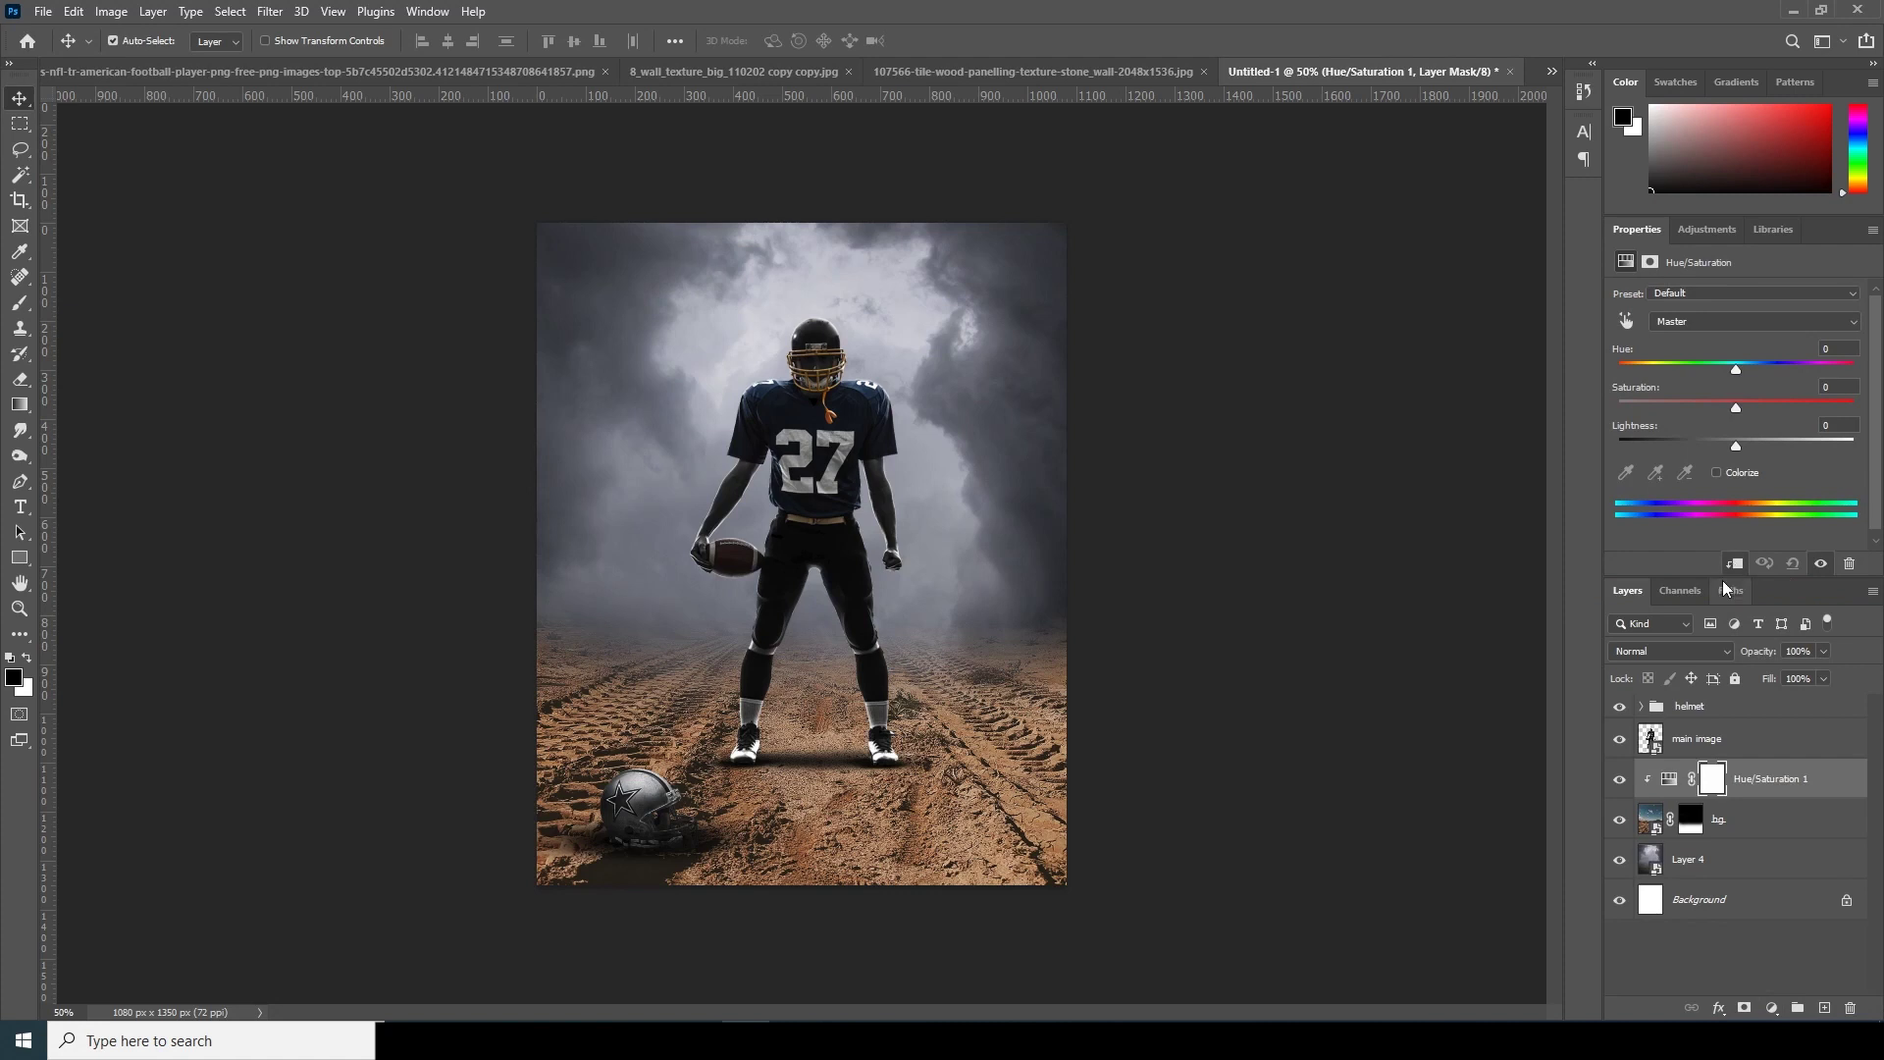
pyautogui.moveTo(1726, 409); pyautogui.dragTo(1698, 410)
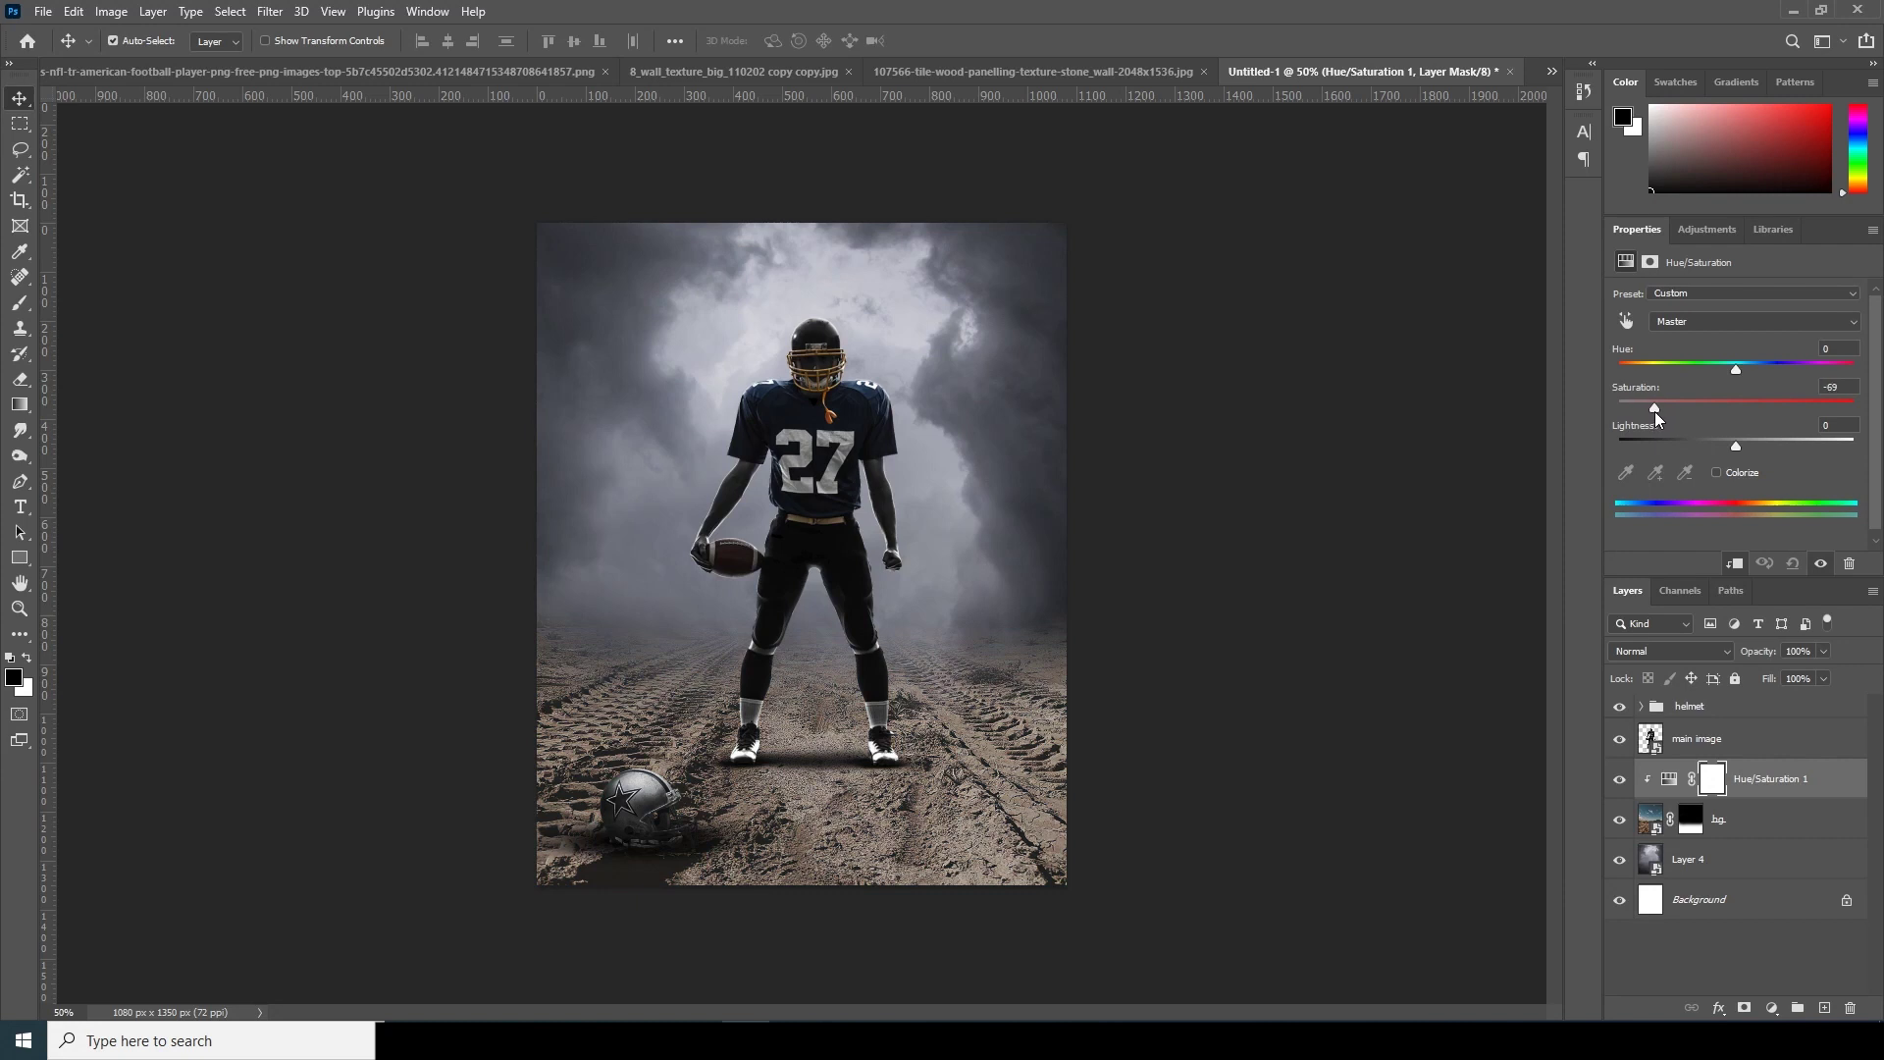
# Scale the bg layer to about 111%, move it up to raise the horizon, and nudge it slightly to the left.
pyautogui.click(1648, 827)
pyautogui.hotkey('ctrl', 't')
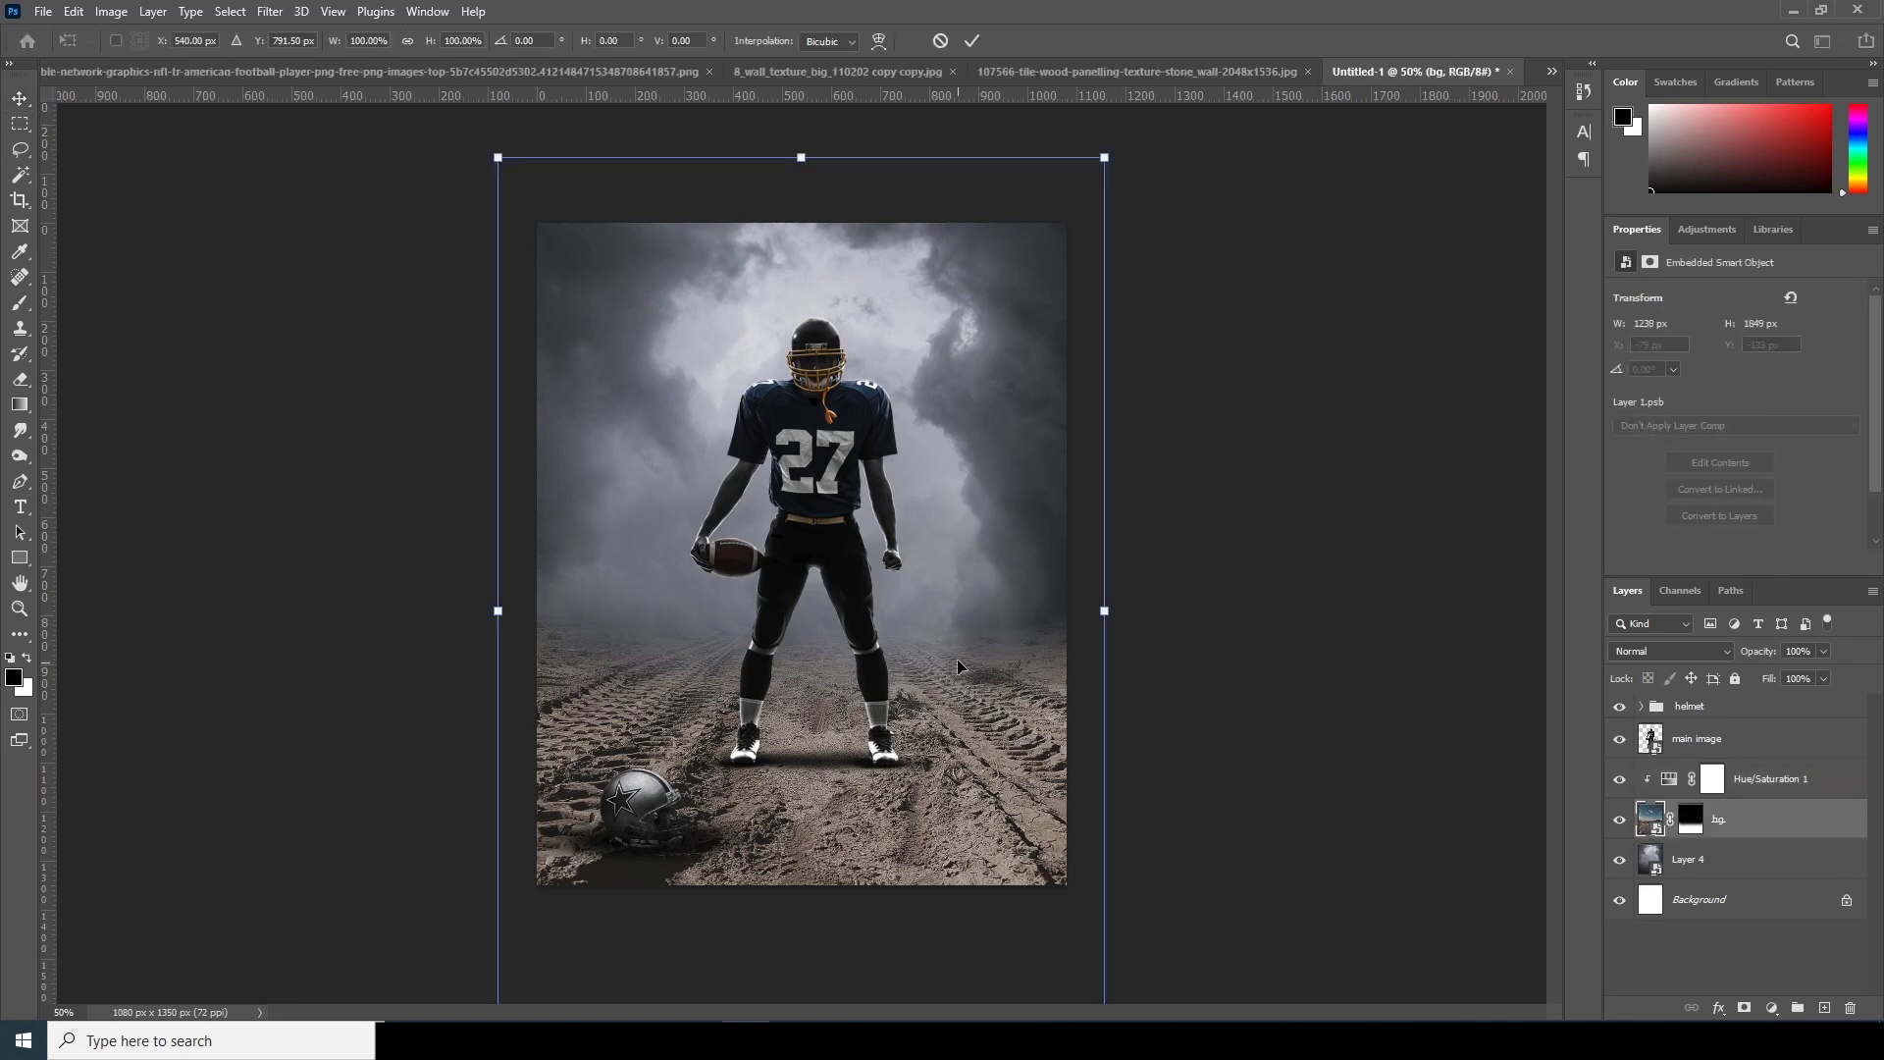
pyautogui.moveTo(1104, 157); pyautogui.dragTo(1138, 105)
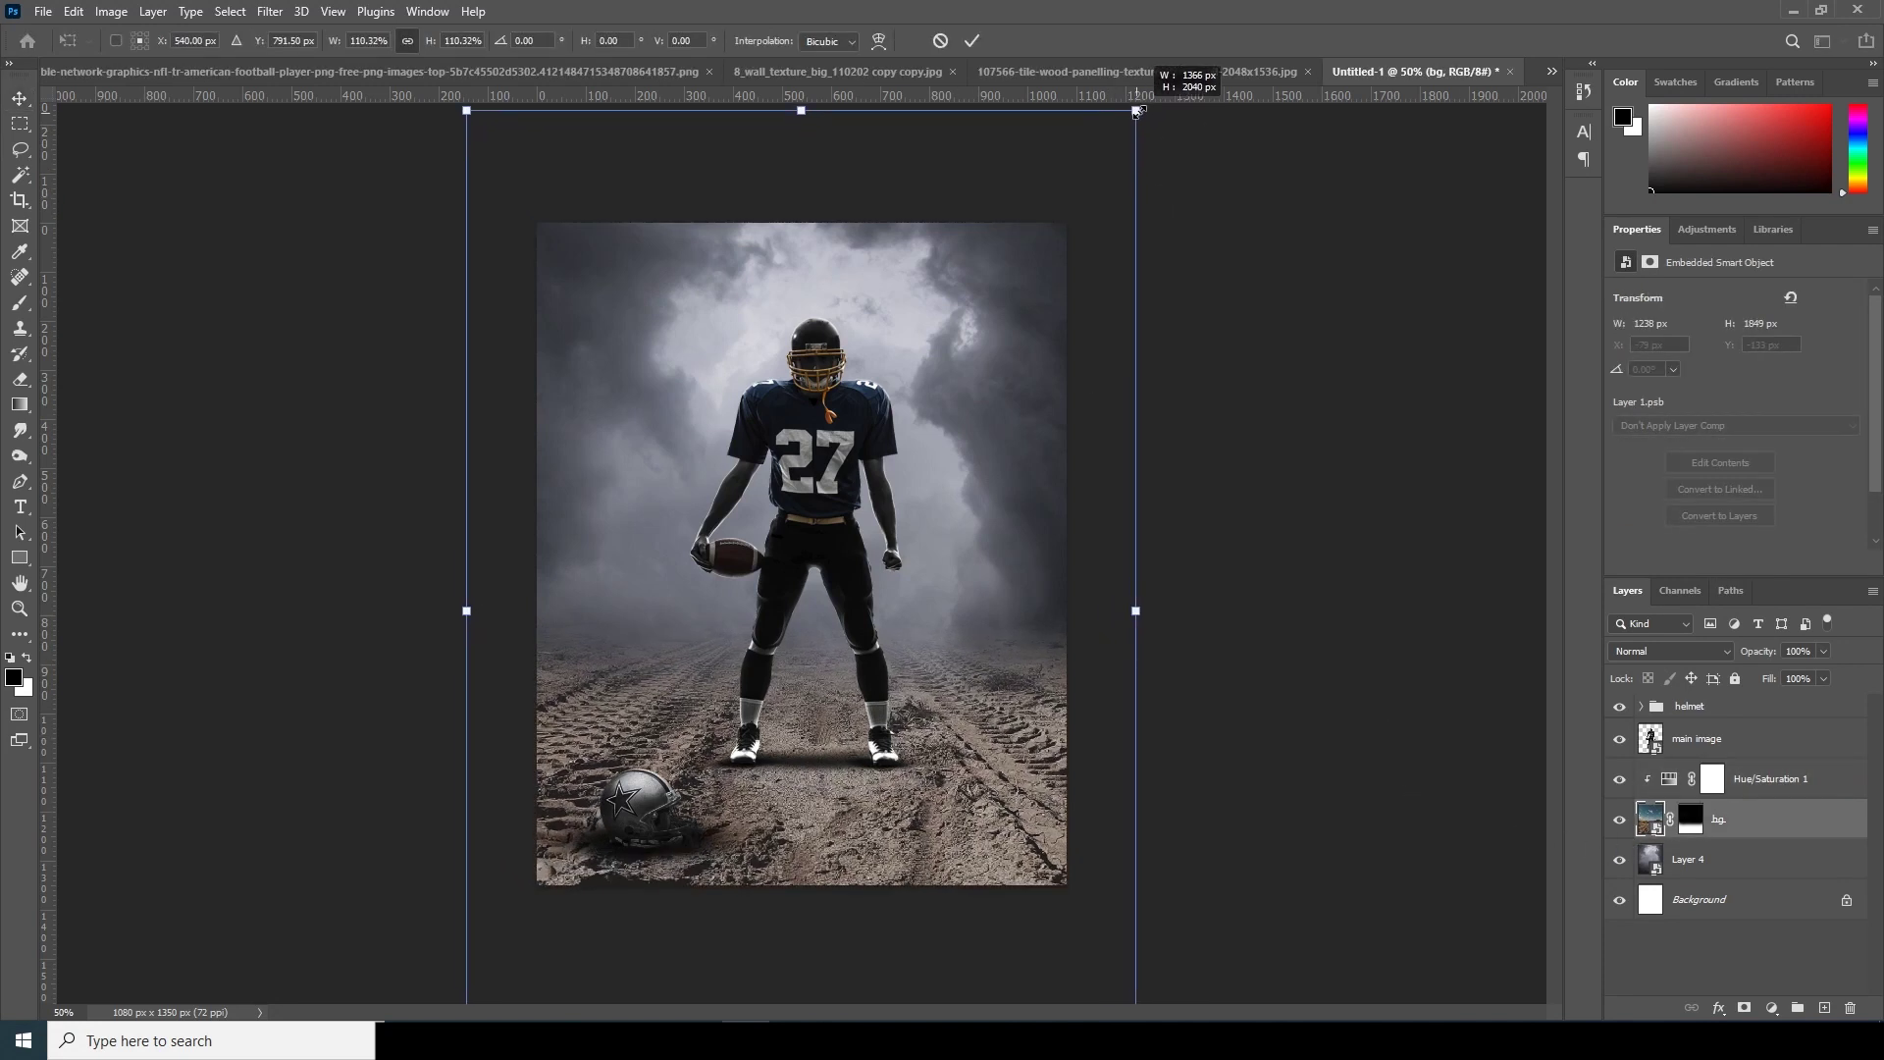
pyautogui.moveTo(969, 585); pyautogui.dragTo(970, 518)
pyautogui.press('Left')
pyautogui.press('Left')
pyautogui.press('Left')
pyautogui.press('Left')
pyautogui.press('Left')
pyautogui.press('Left')
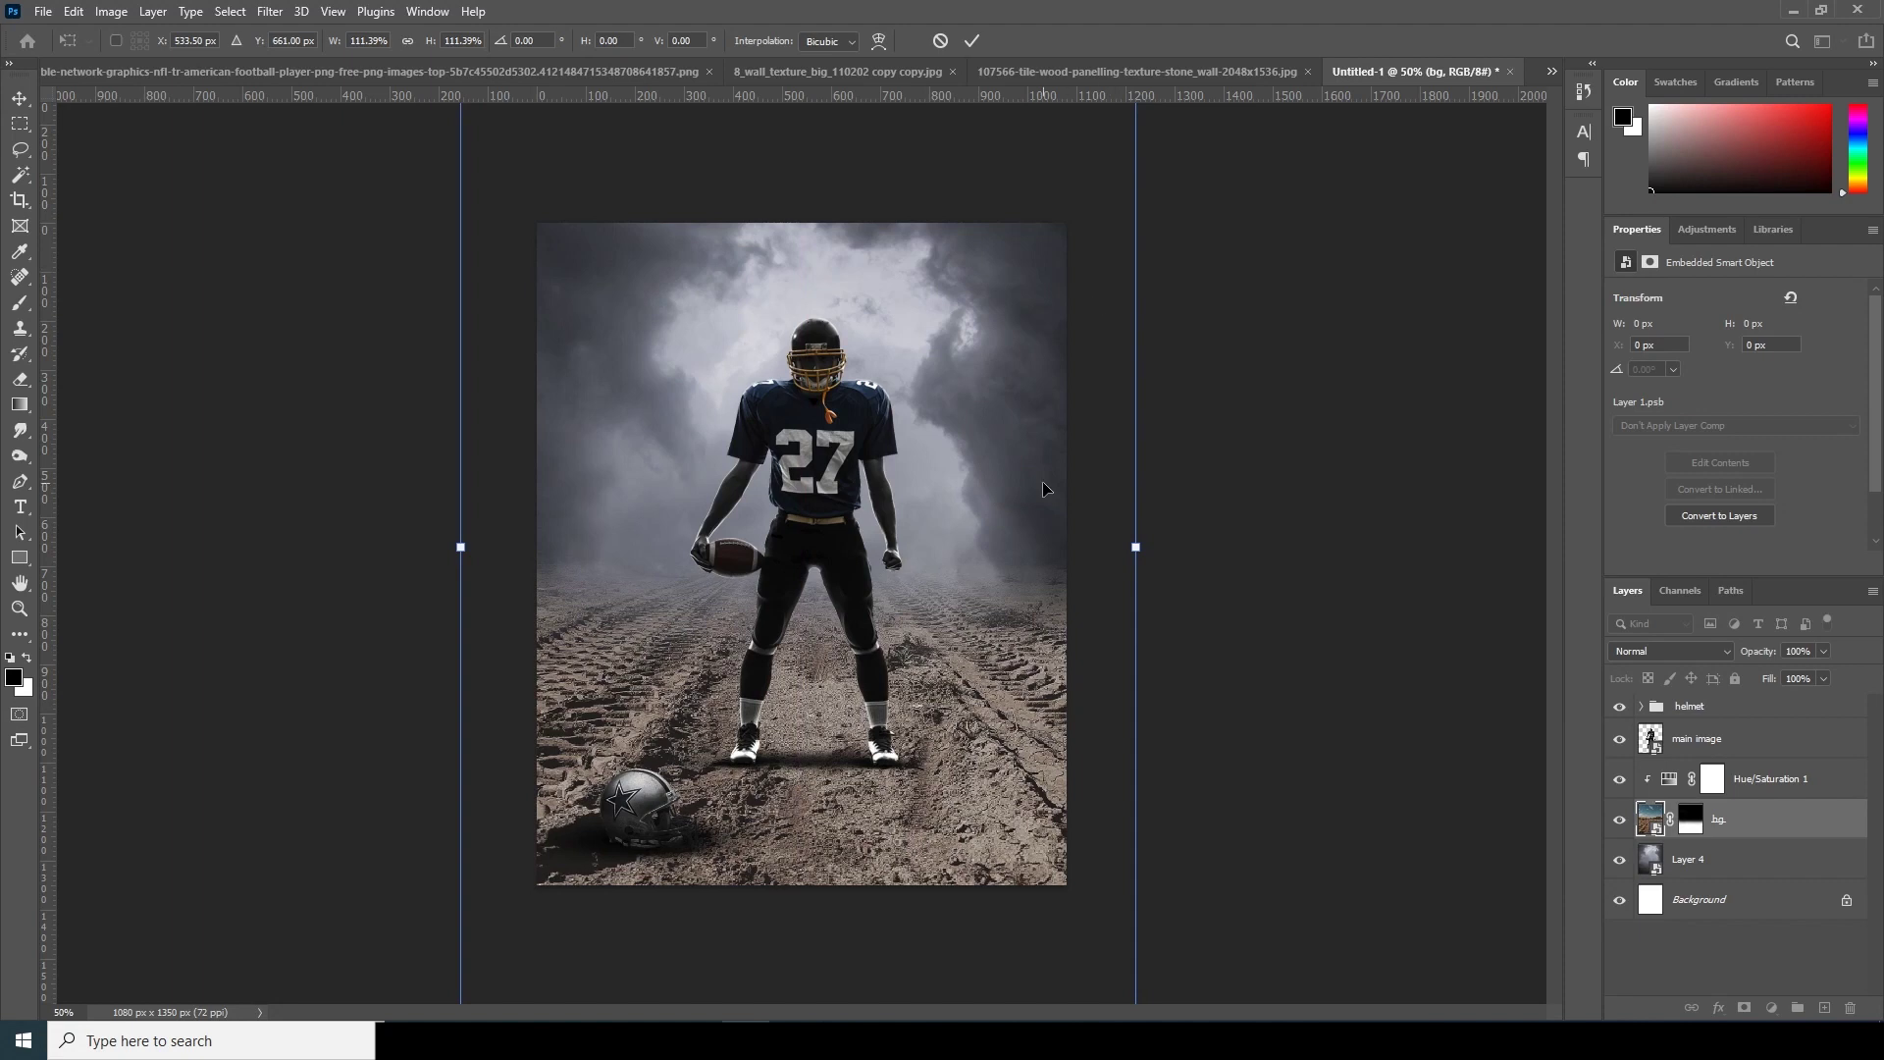
# Reduce the bg layer to 1281 by 1914 px, shift it slightly down, and apply the transform.
pyautogui.hotkey('ctrl', '-')
pyautogui.moveTo(1023, 210); pyautogui.dragTo(1016, 235)
pyautogui.moveTo(914, 528)
pyautogui.mouseDown()
pyautogui.moveTo(916, 556)
pyautogui.moveTo(917, 539)
pyautogui.mouseUp()
pyautogui.press('Return')
pyautogui.hotkey('ctrl', '+')
pyautogui.hotkey('ctrl', '+')
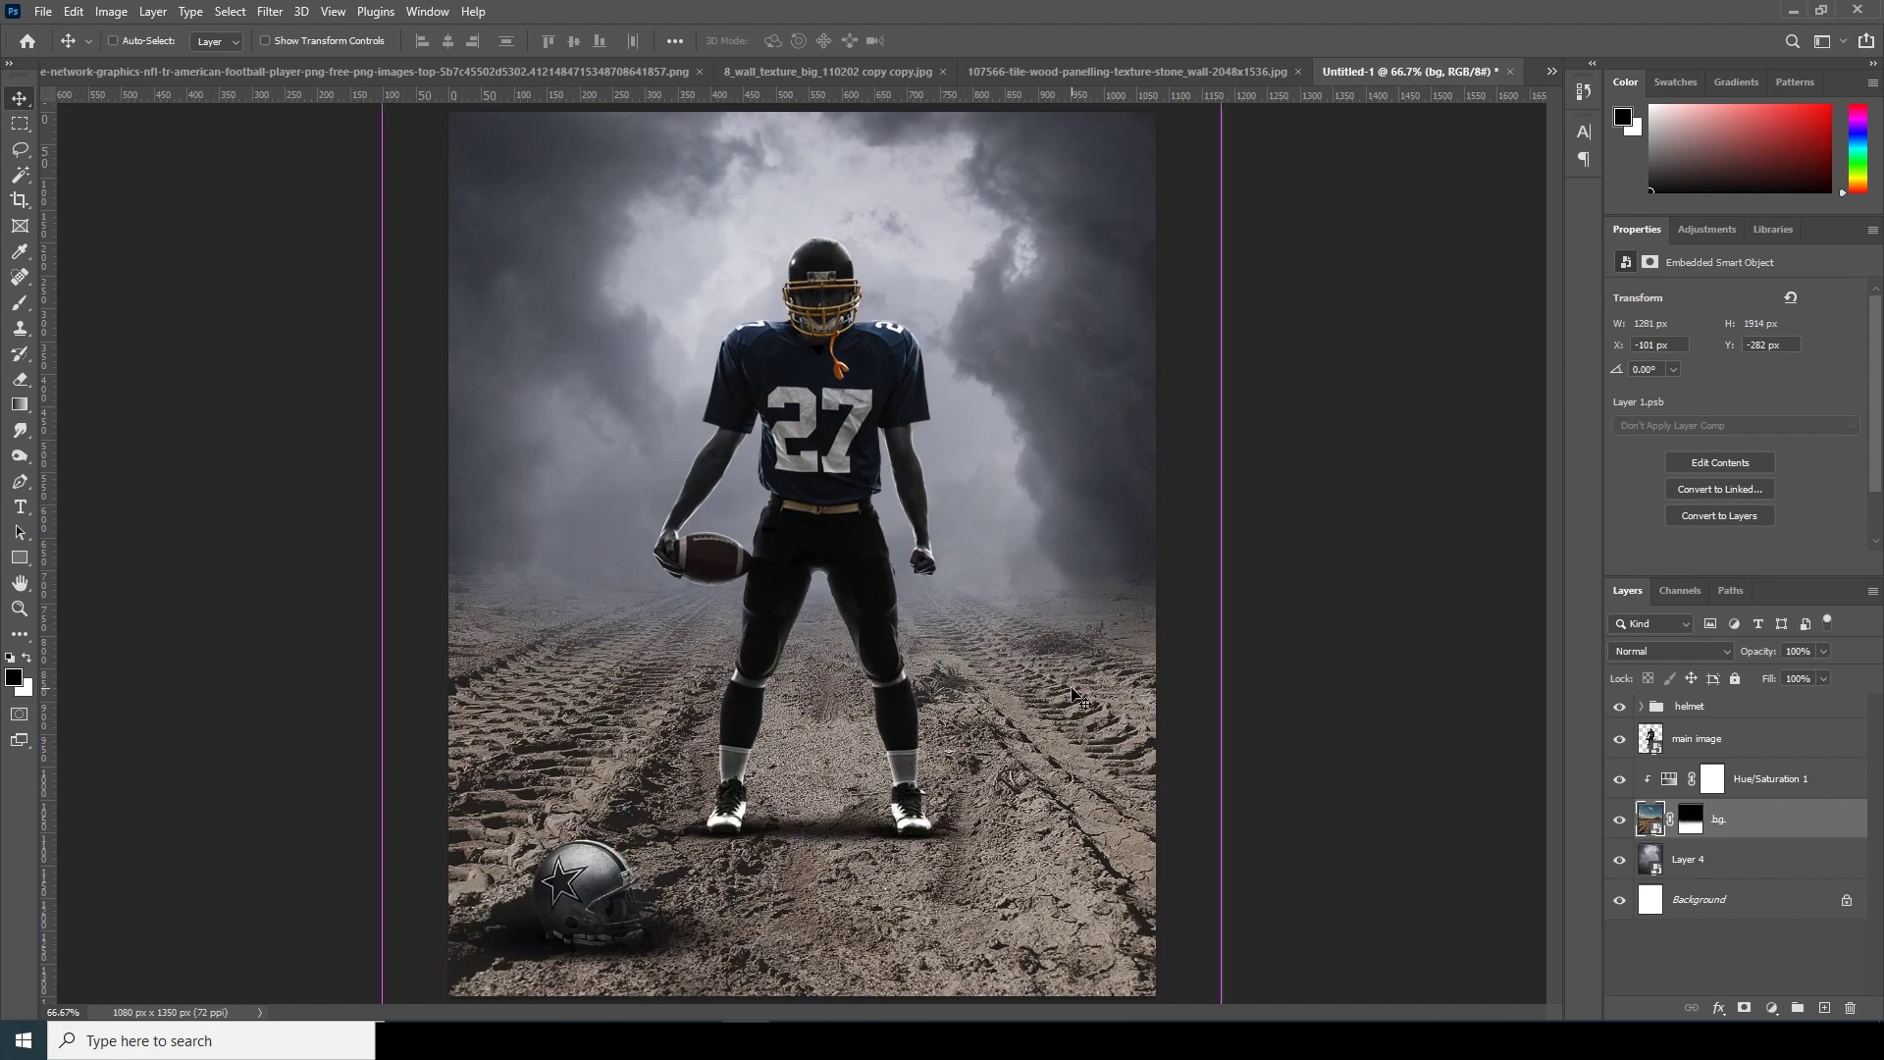
pyautogui.hotkey('ctrl', '-')
pyautogui.hotkey('ctrl', '-')
pyautogui.hotkey('ctrl', '+')
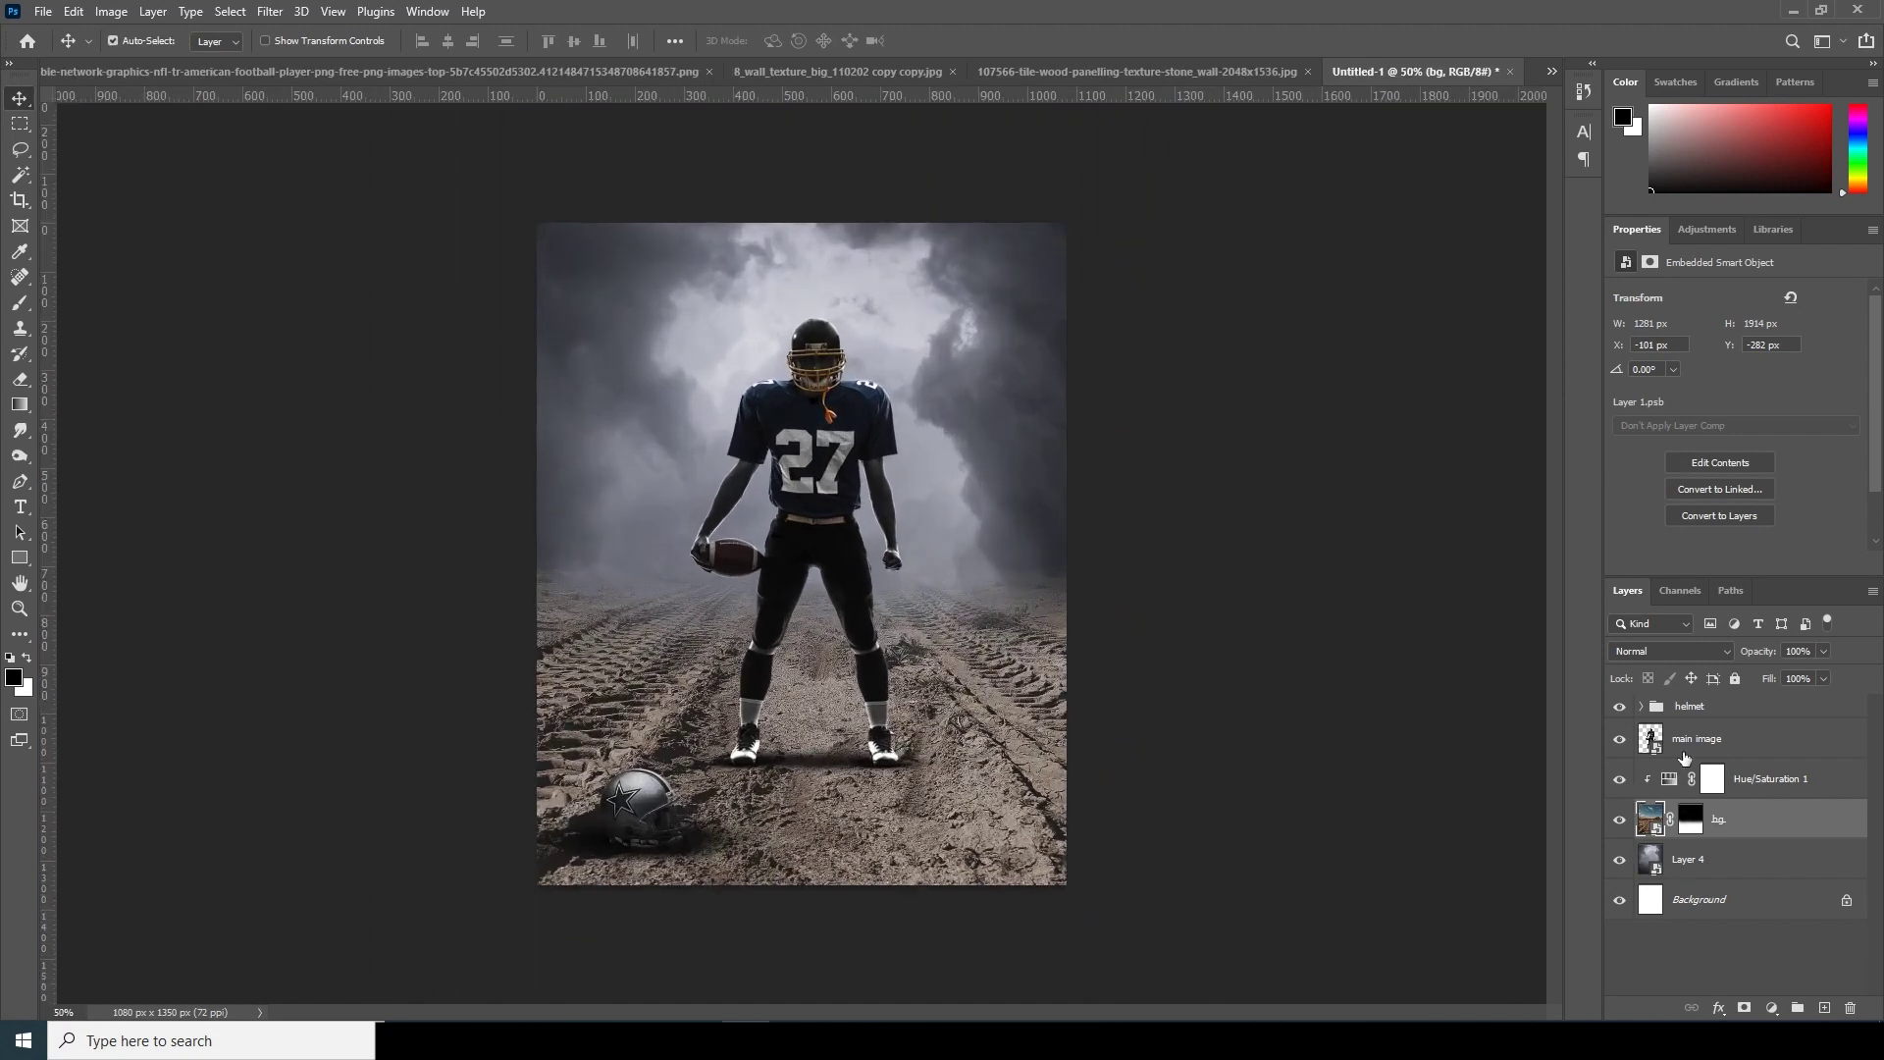
# Create a layer above the Hue/Saturation adjustment and rename it soft shade.
pyautogui.click(1675, 778)
pyautogui.click(1824, 1008)
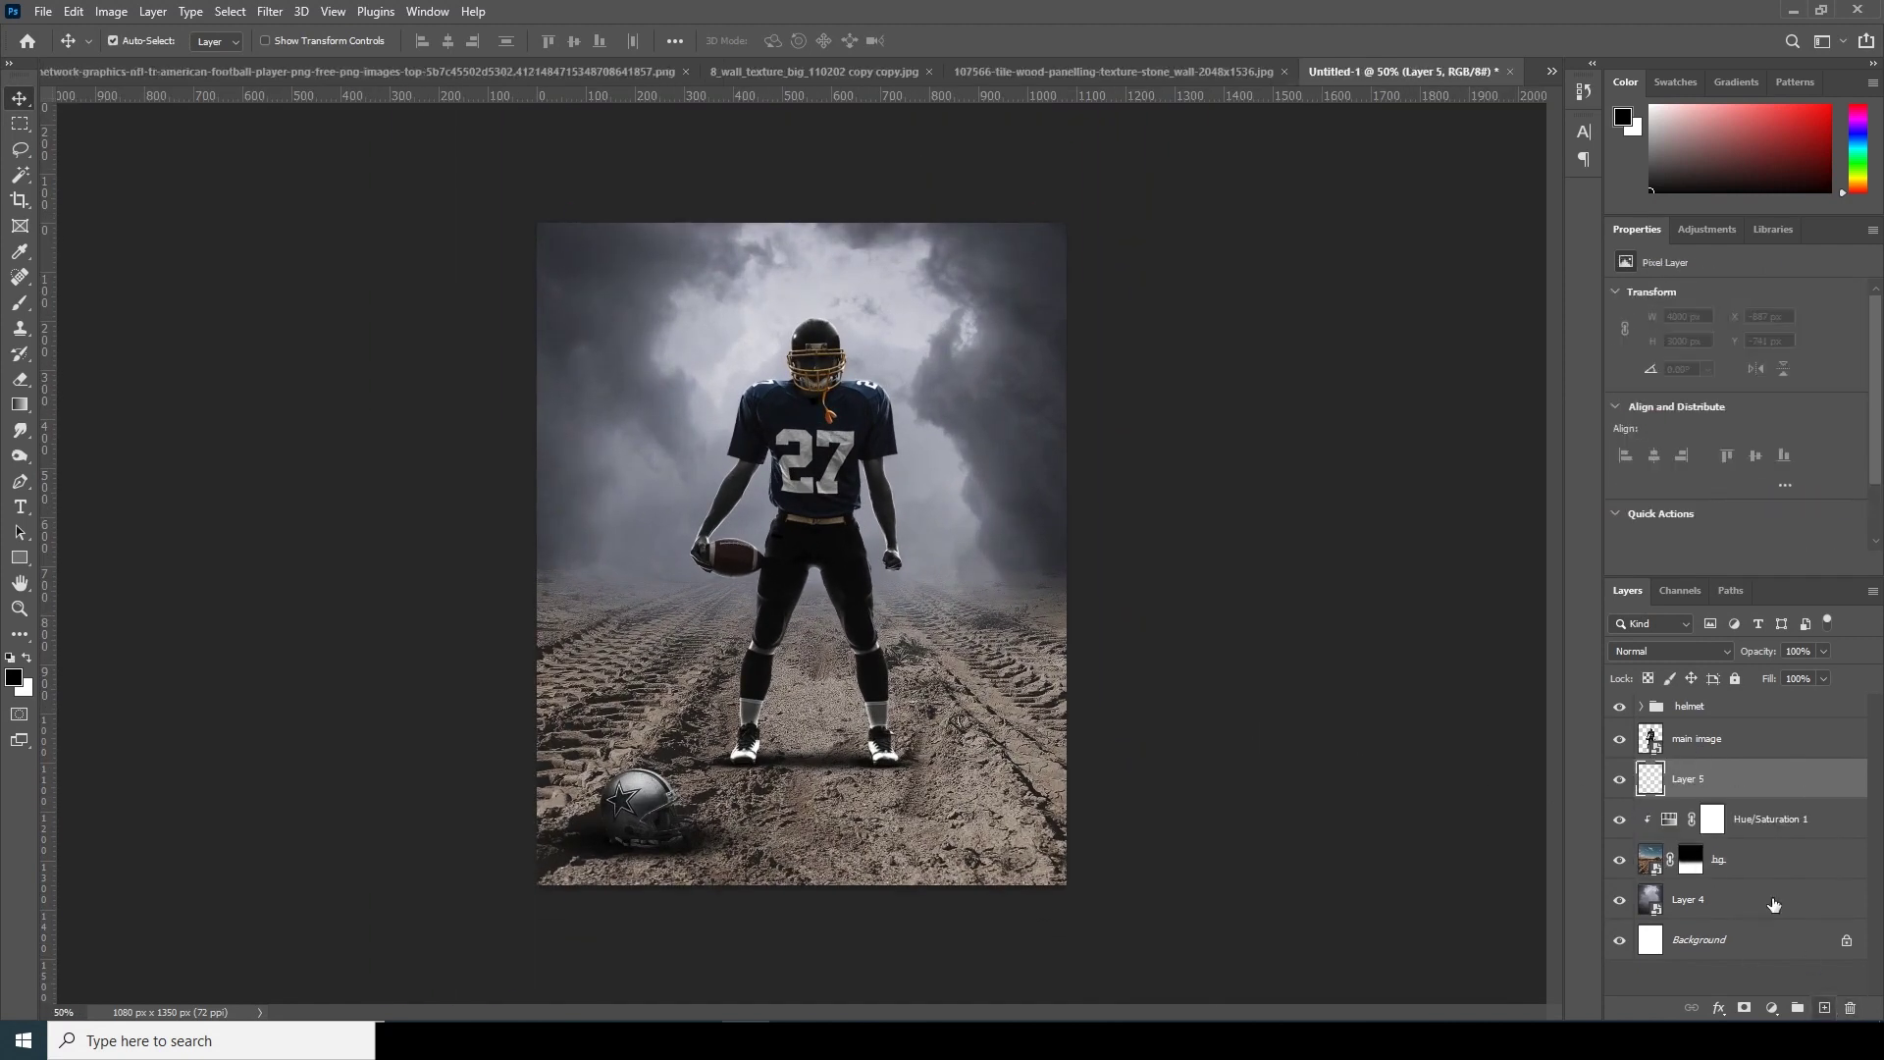
pyautogui.doubleClick(1700, 779)
pyautogui.press('Return')
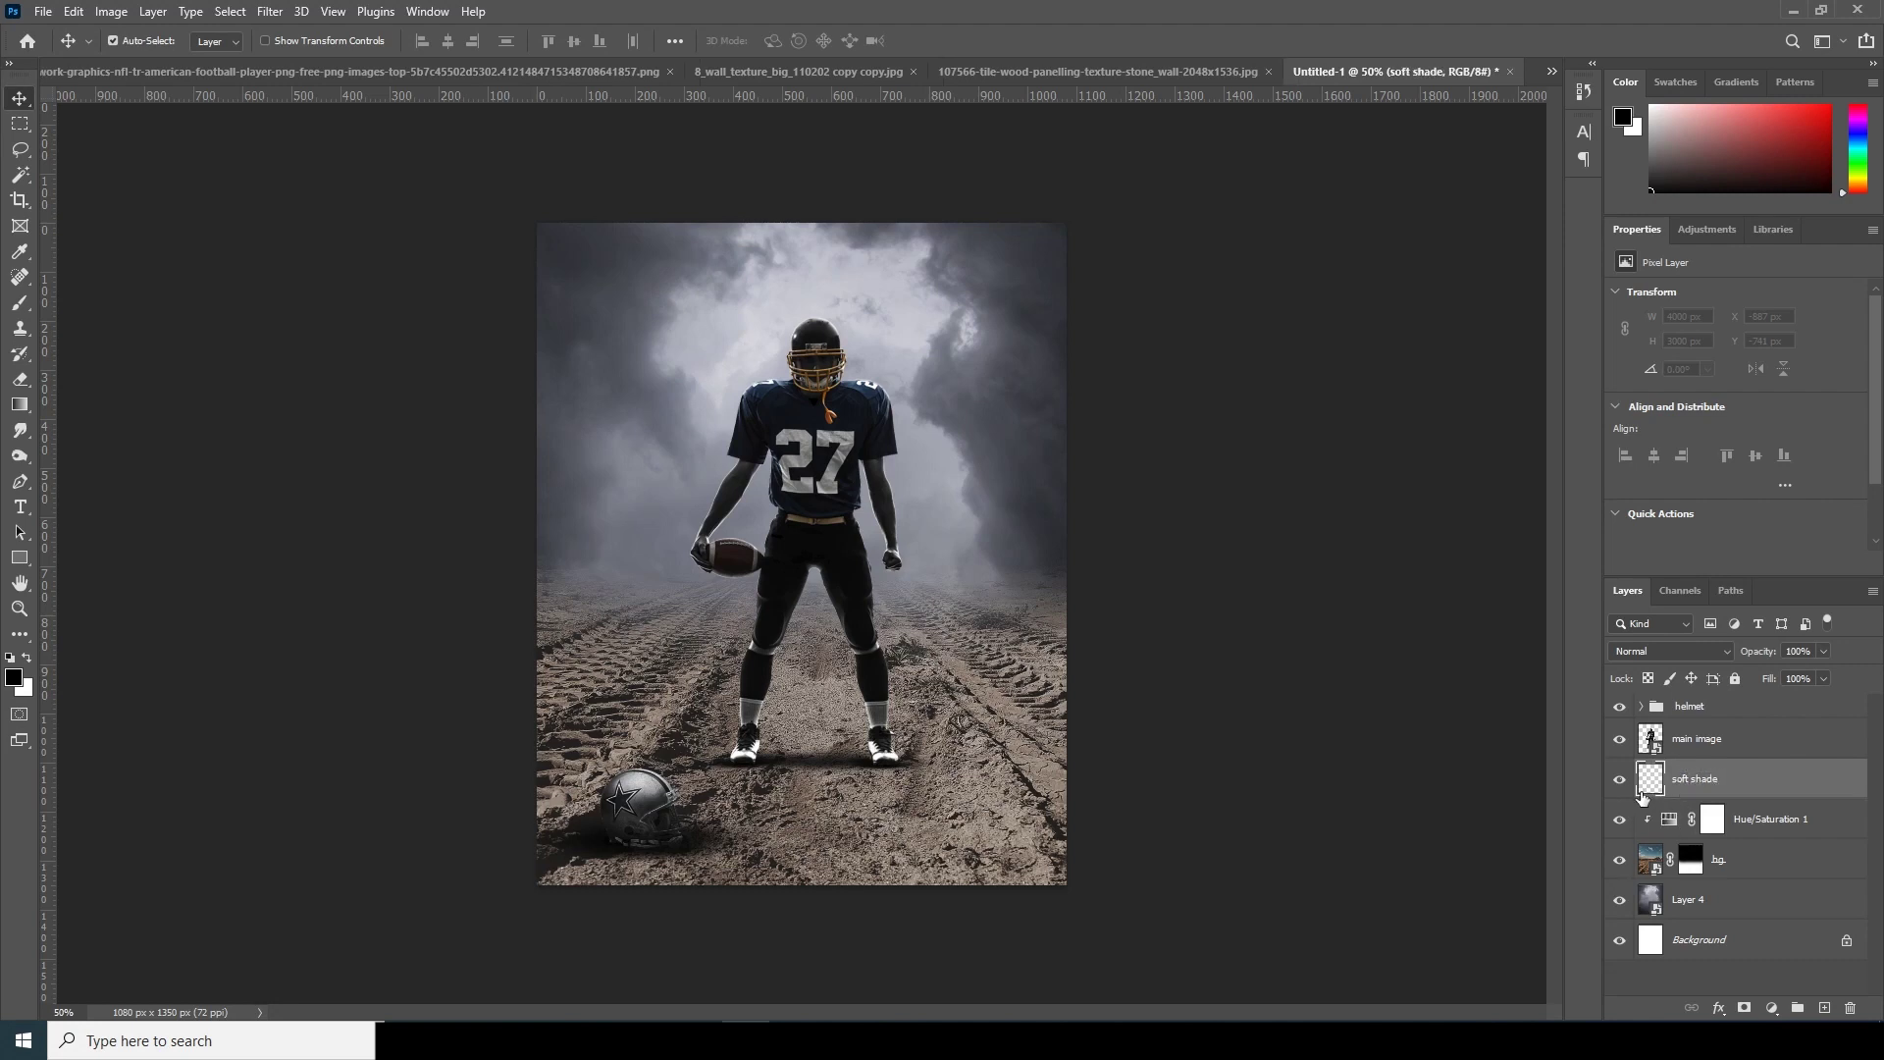
# Paint haze across the horizon on the soft shade layer using grey #7b7a82 sampled from the clouds, and reduce the layer's opacity to 54%.
pyautogui.press('b')
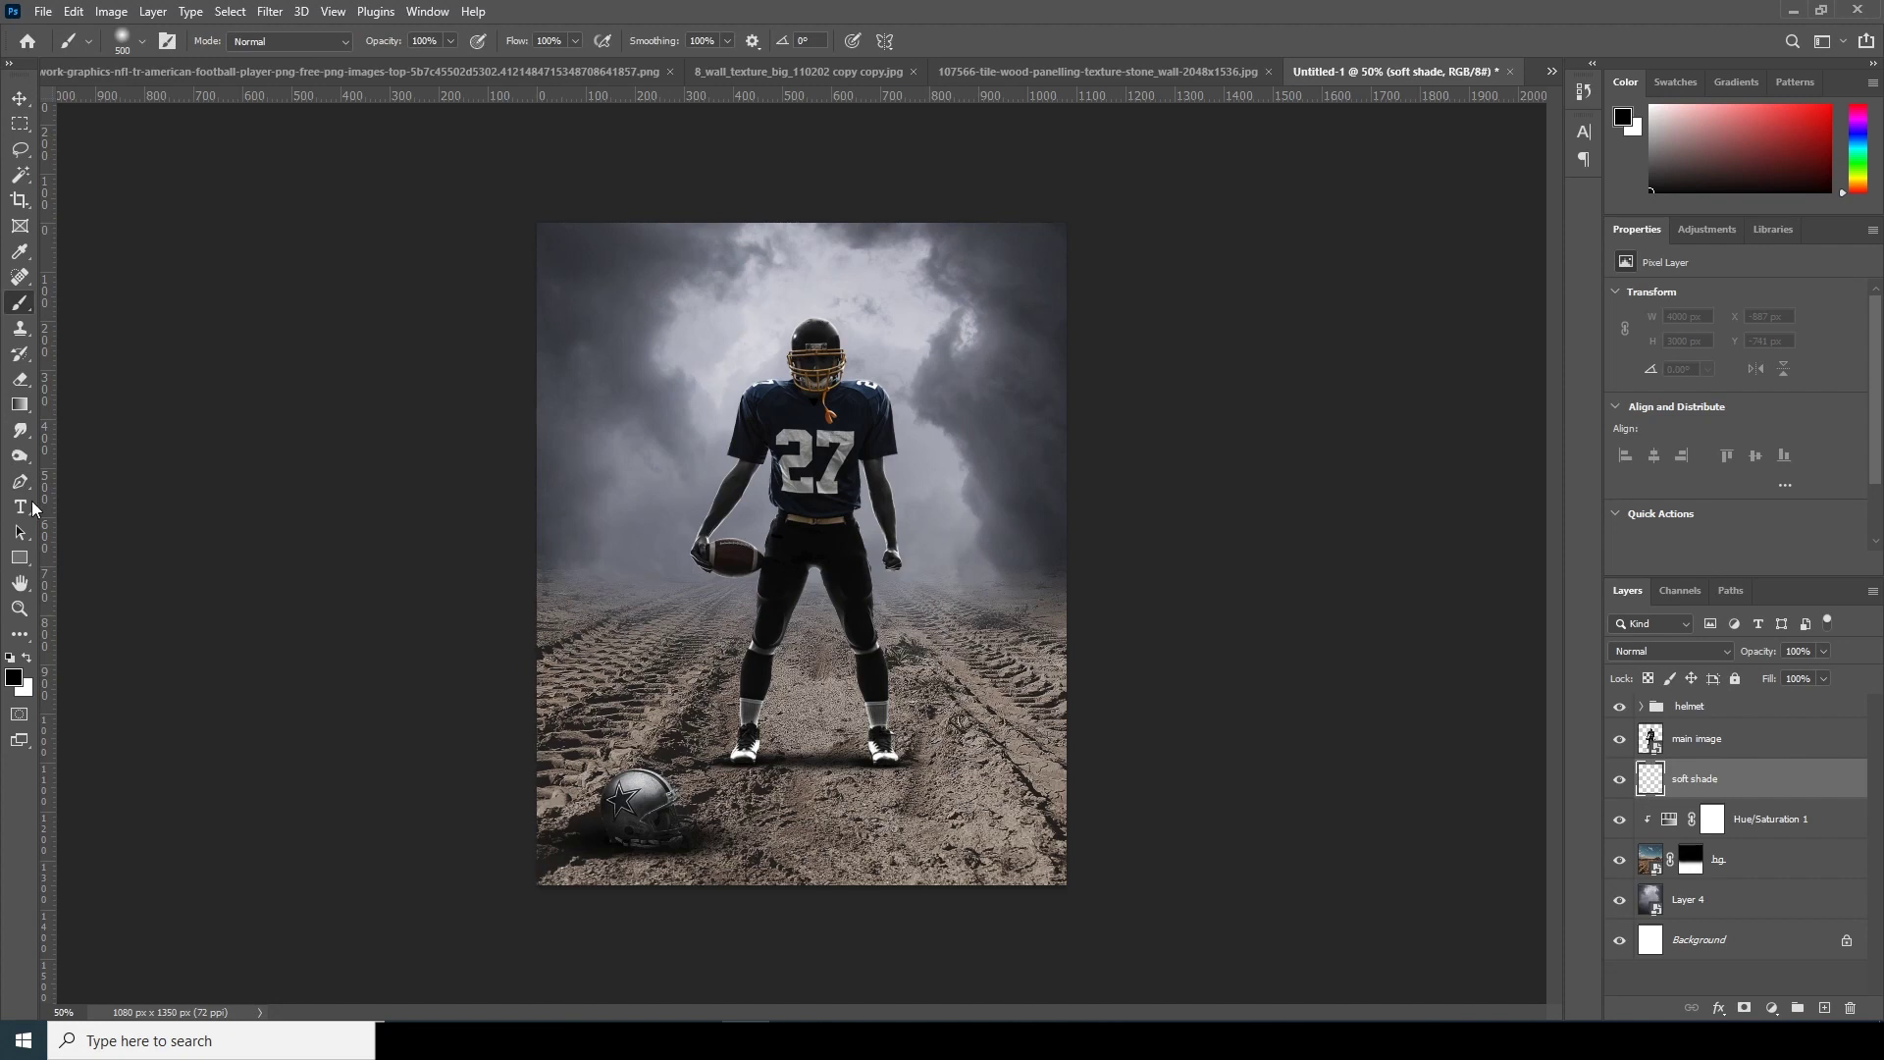
pyautogui.click(13, 677)
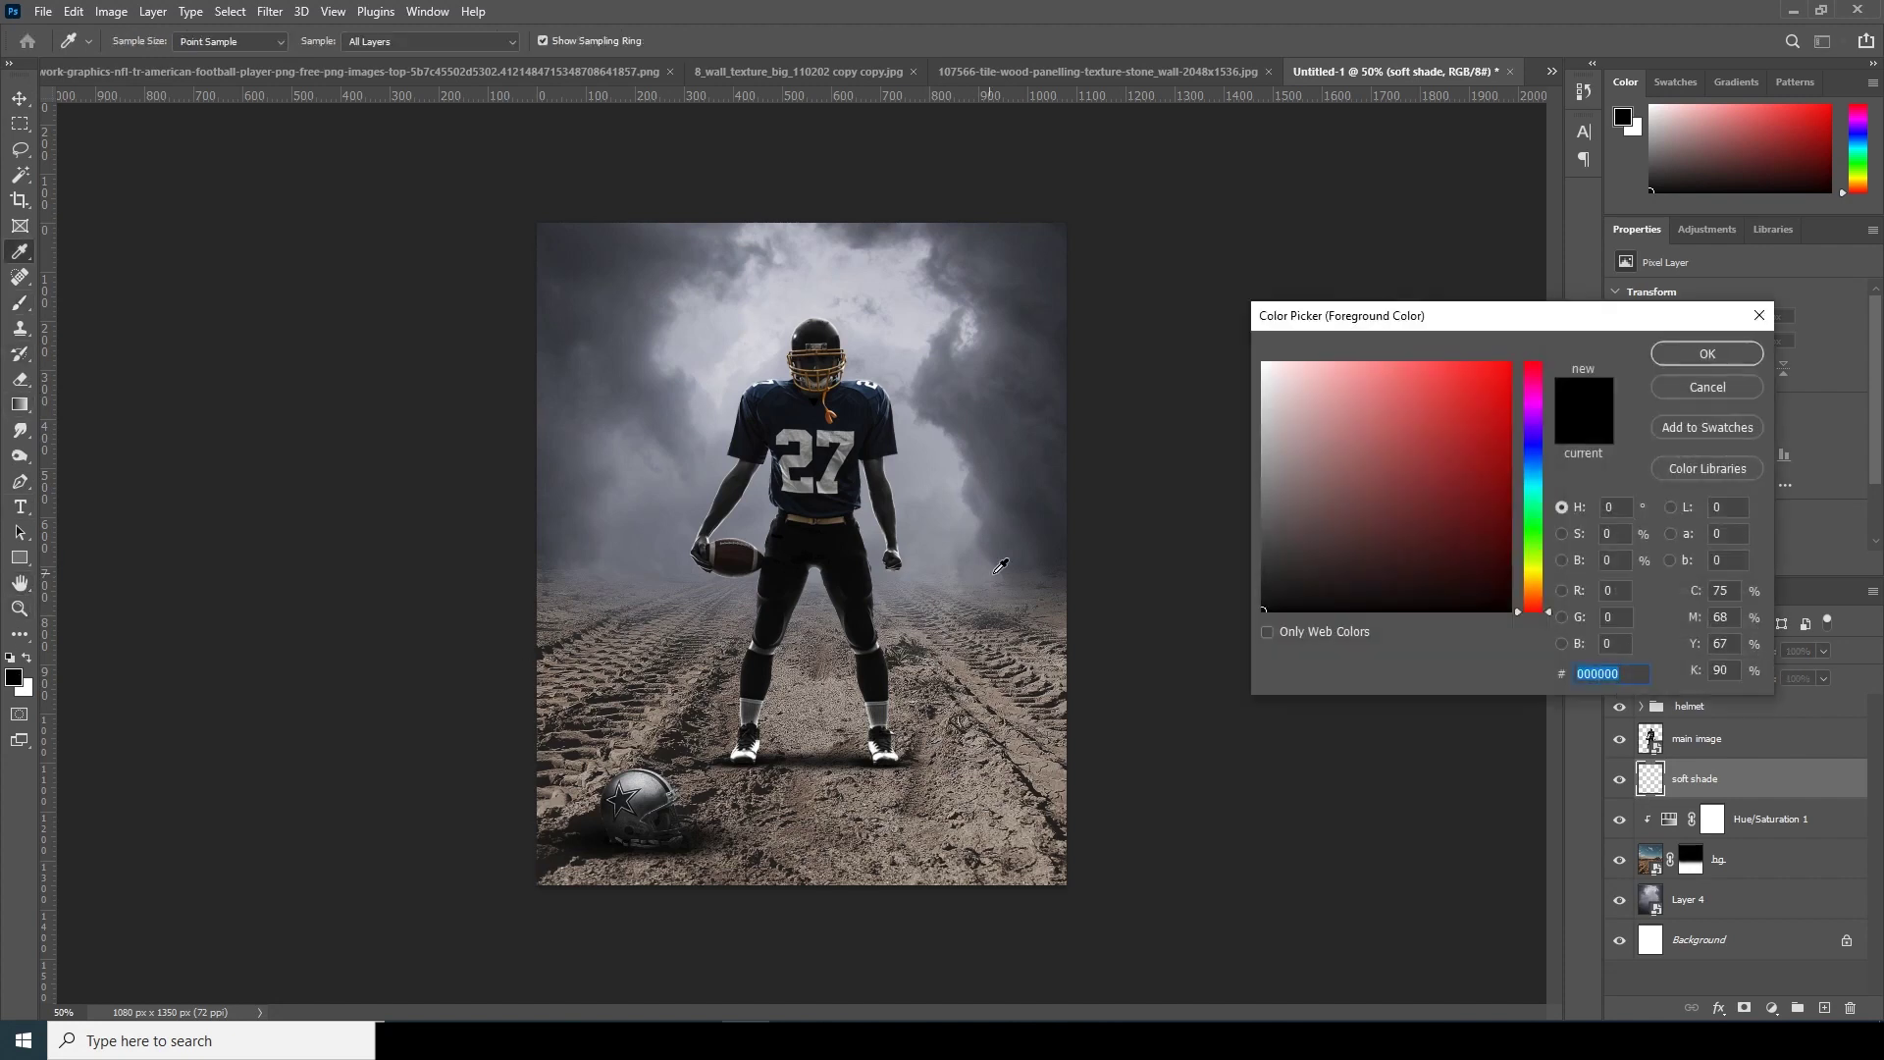
pyautogui.click(1010, 546)
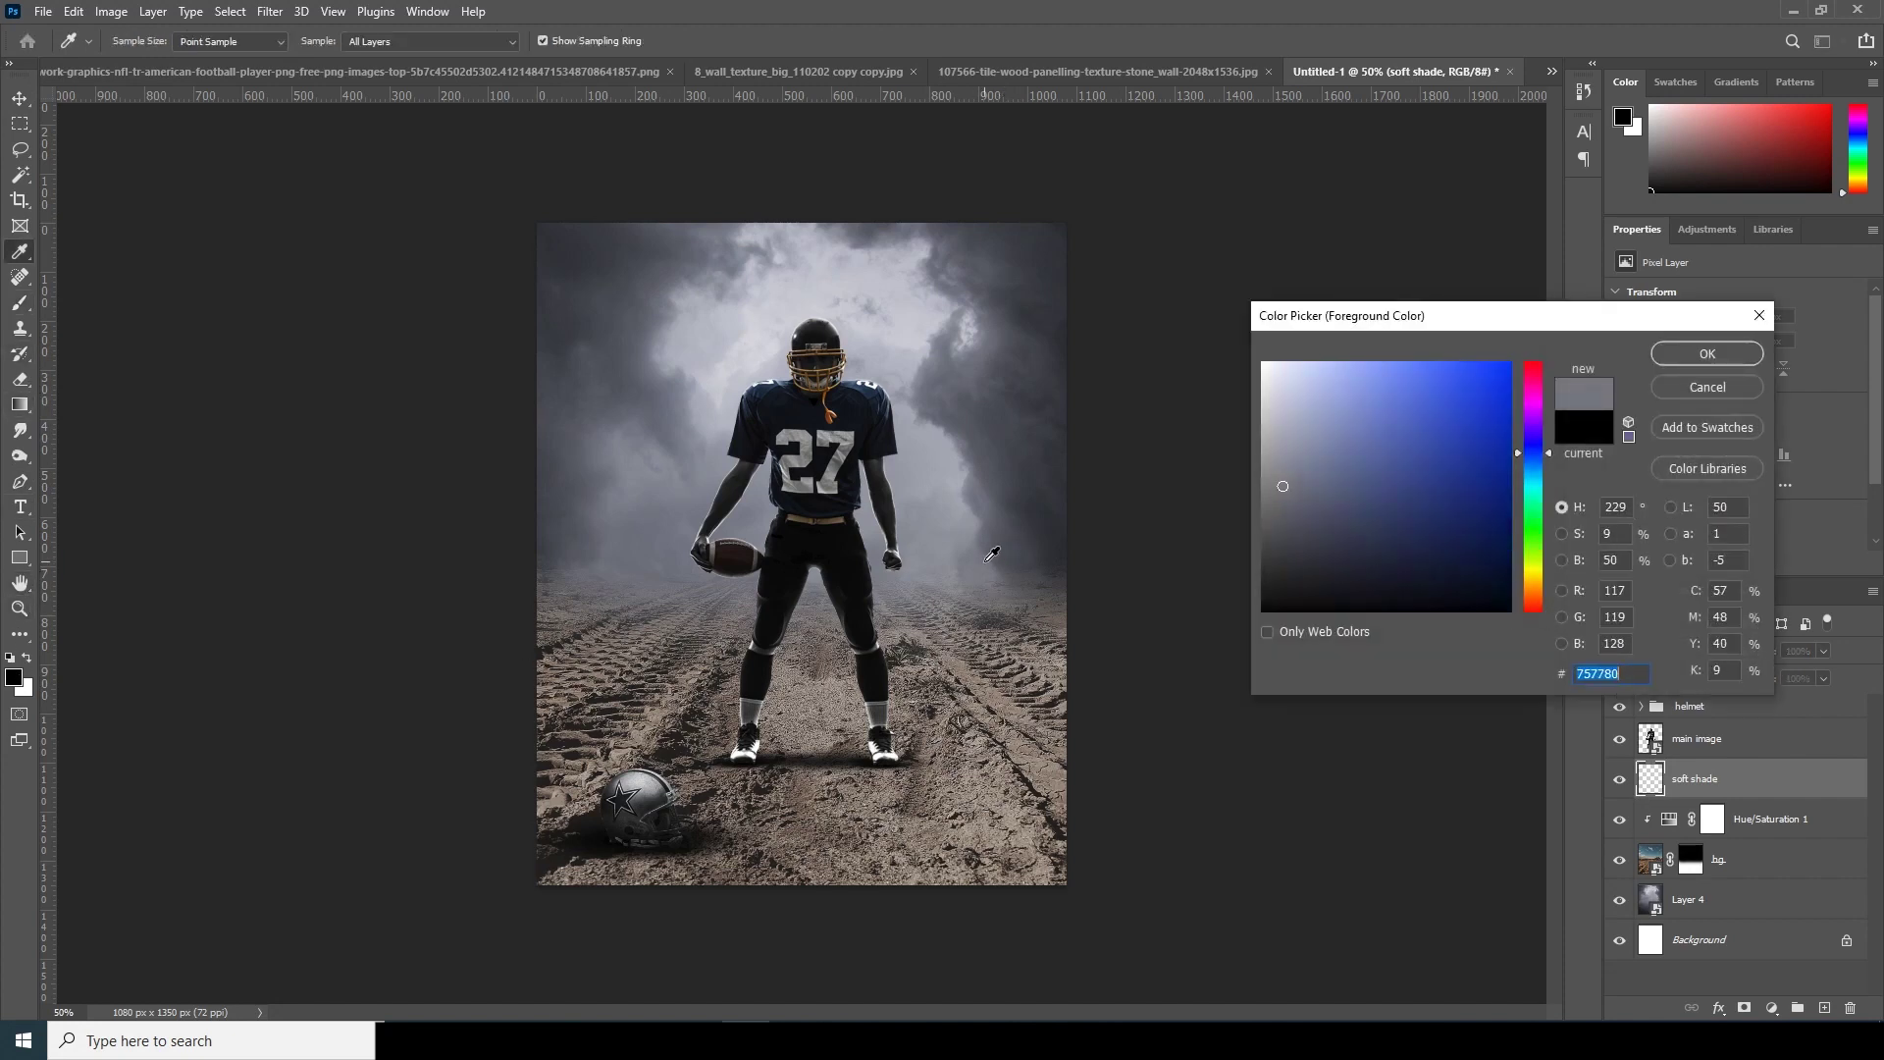
pyautogui.click(1702, 355)
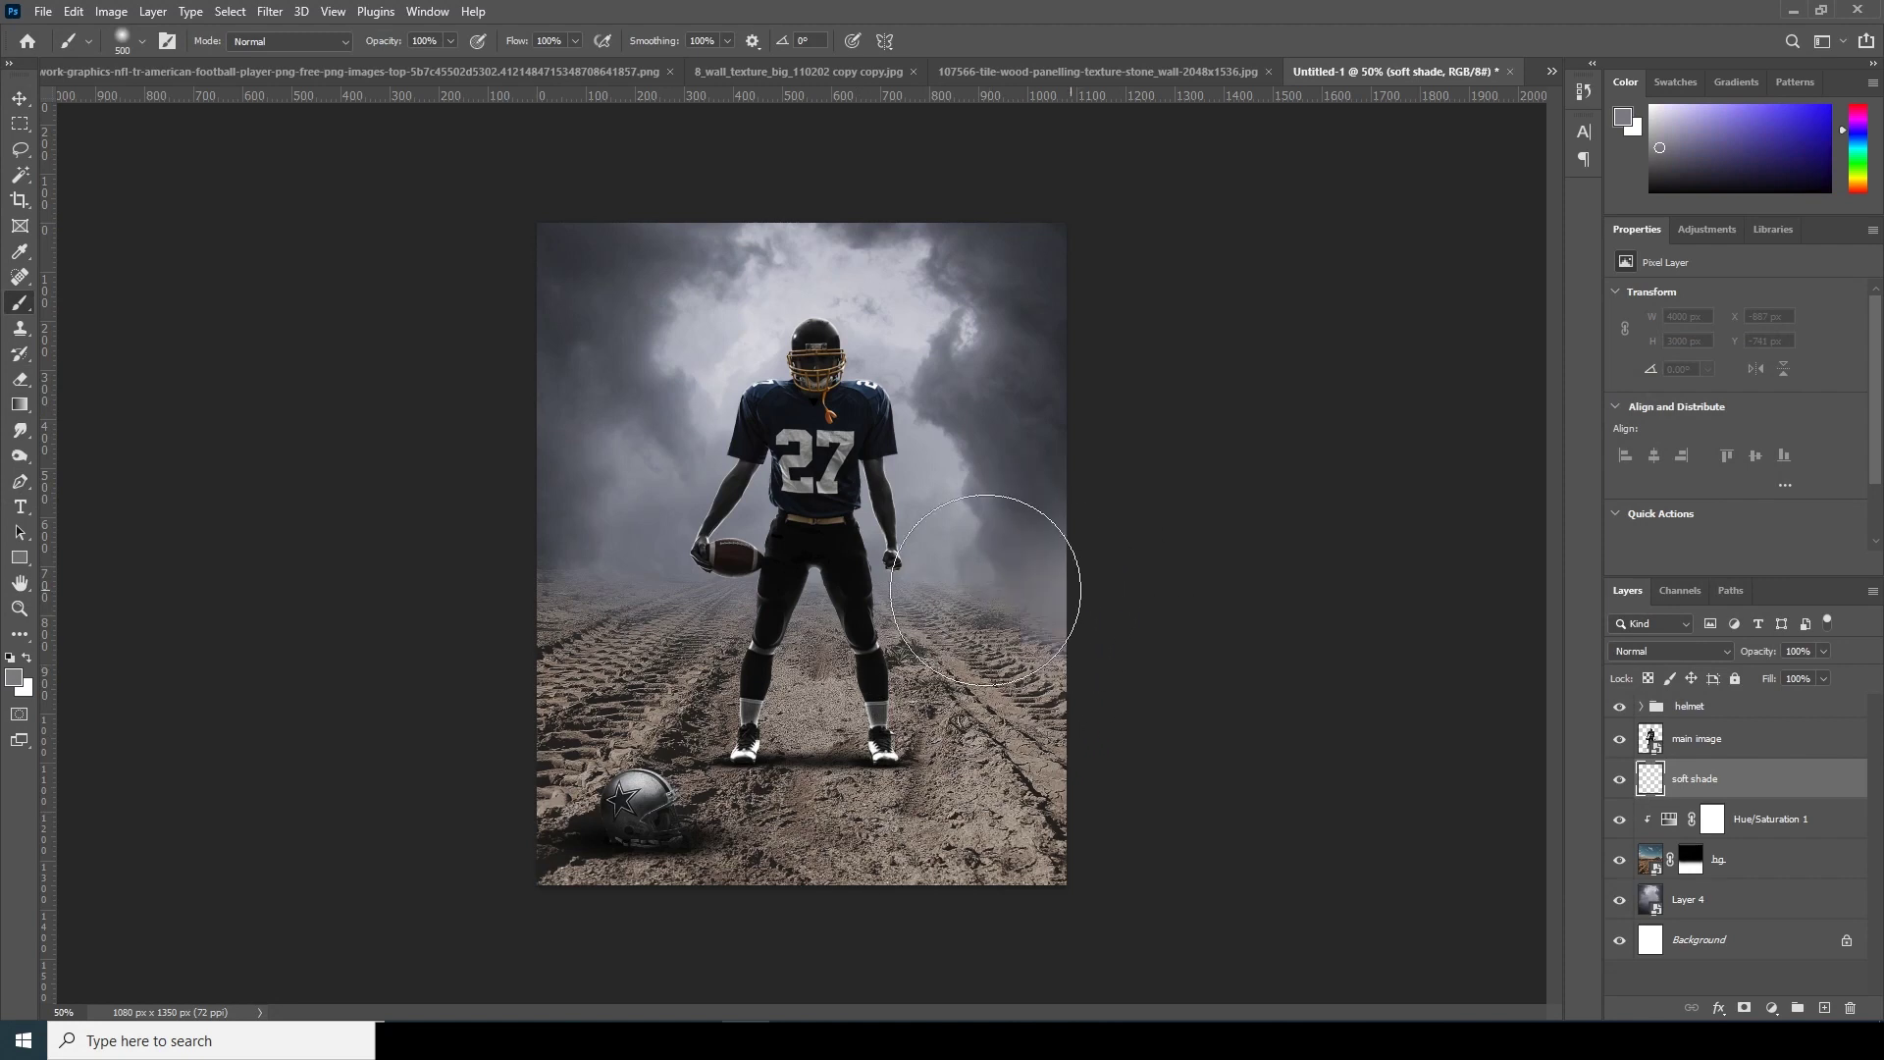
pyautogui.moveTo(846, 584)
pyautogui.mouseDown()
pyautogui.moveTo(526, 547)
pyautogui.moveTo(379, 567)
pyautogui.moveTo(466, 584)
pyautogui.moveTo(1021, 556)
pyautogui.moveTo(967, 421)
pyautogui.moveTo(1177, 589)
pyautogui.mouseUp()
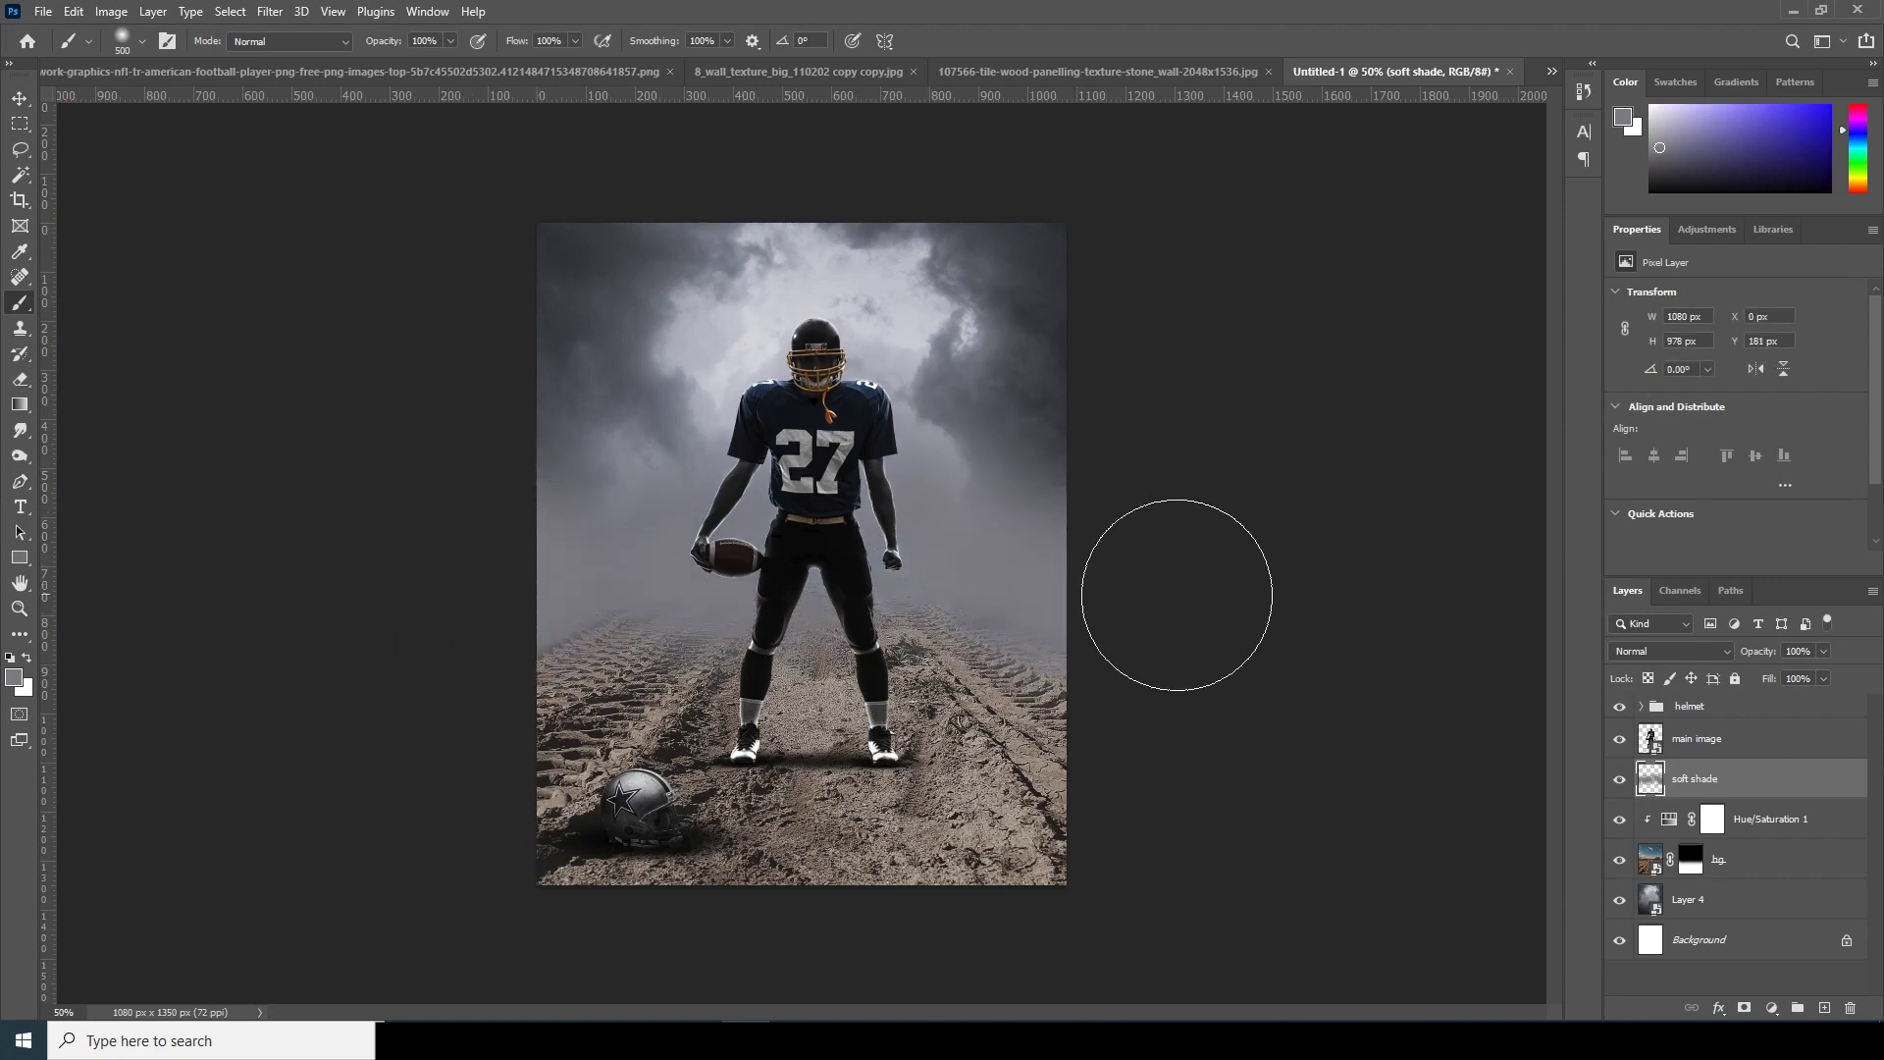
pyautogui.moveTo(683, 603)
pyautogui.mouseDown()
pyautogui.moveTo(458, 614)
pyautogui.moveTo(887, 565)
pyautogui.moveTo(1058, 601)
pyautogui.moveTo(1431, 610)
pyautogui.mouseUp()
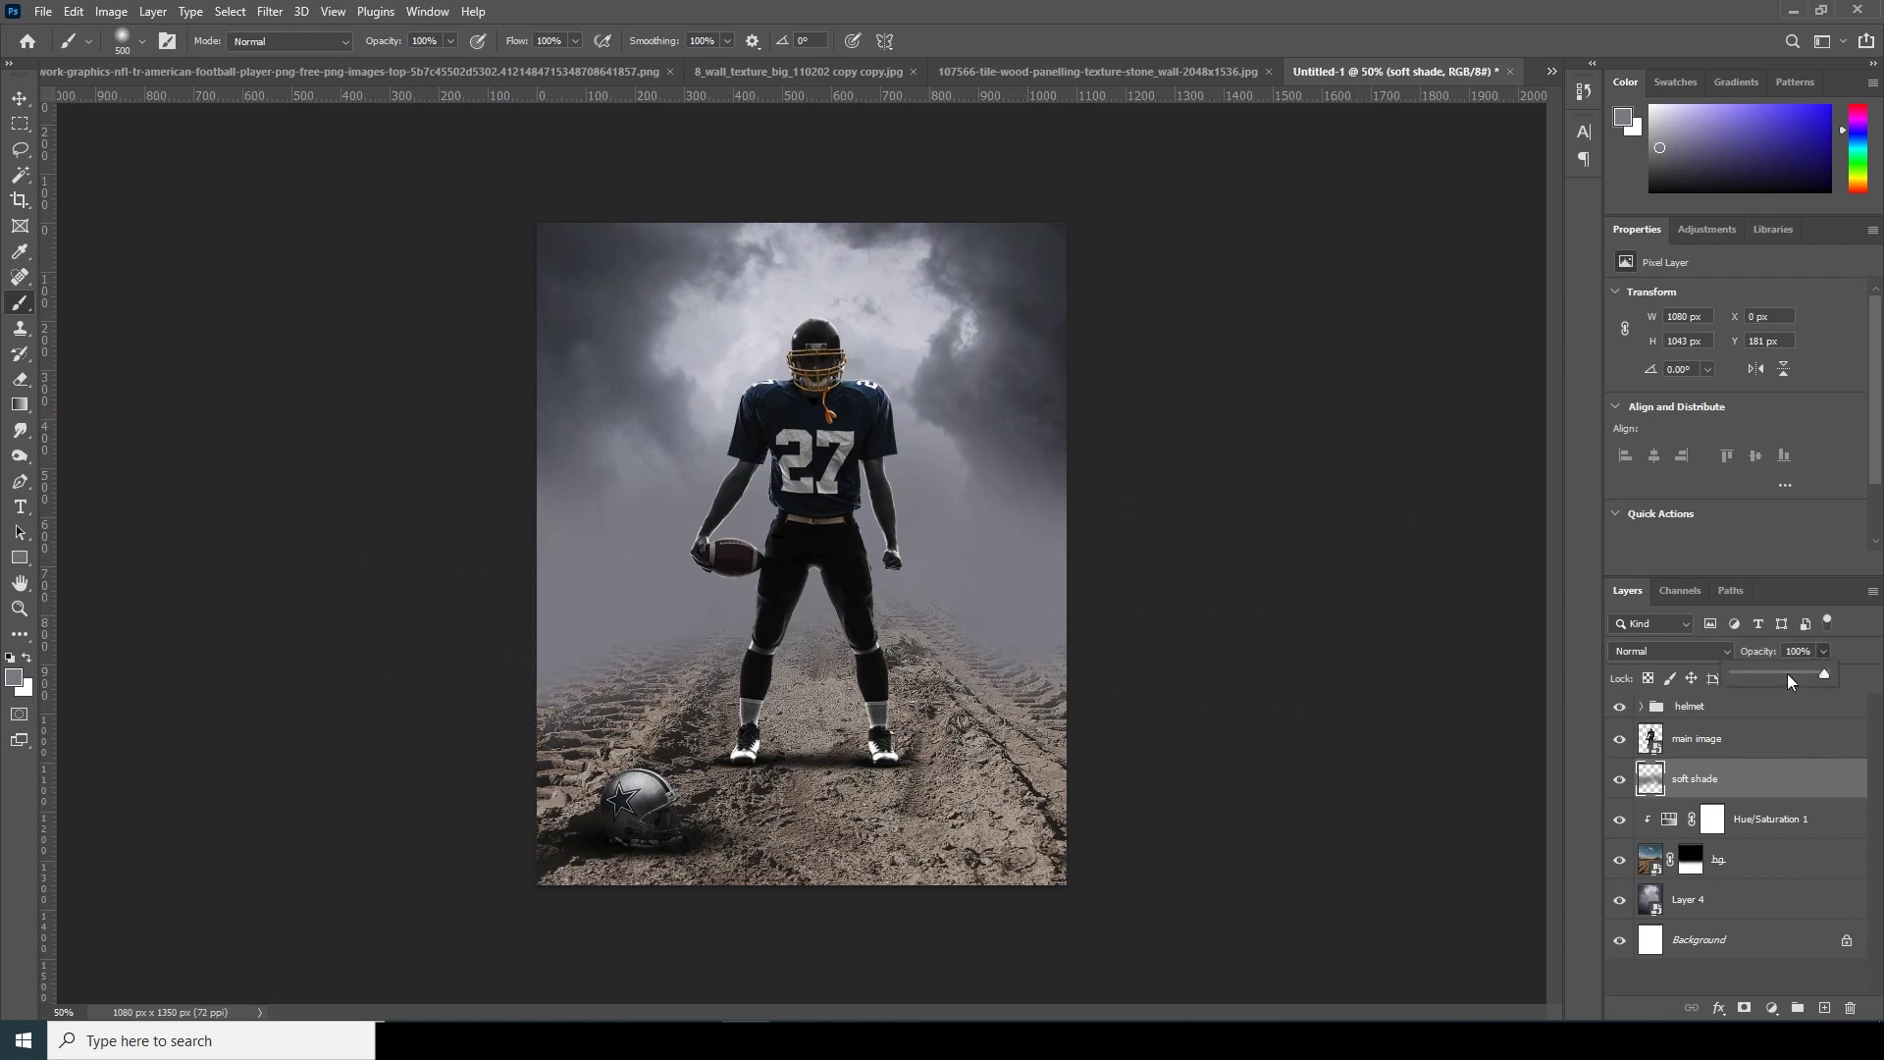
pyautogui.click(1787, 673)
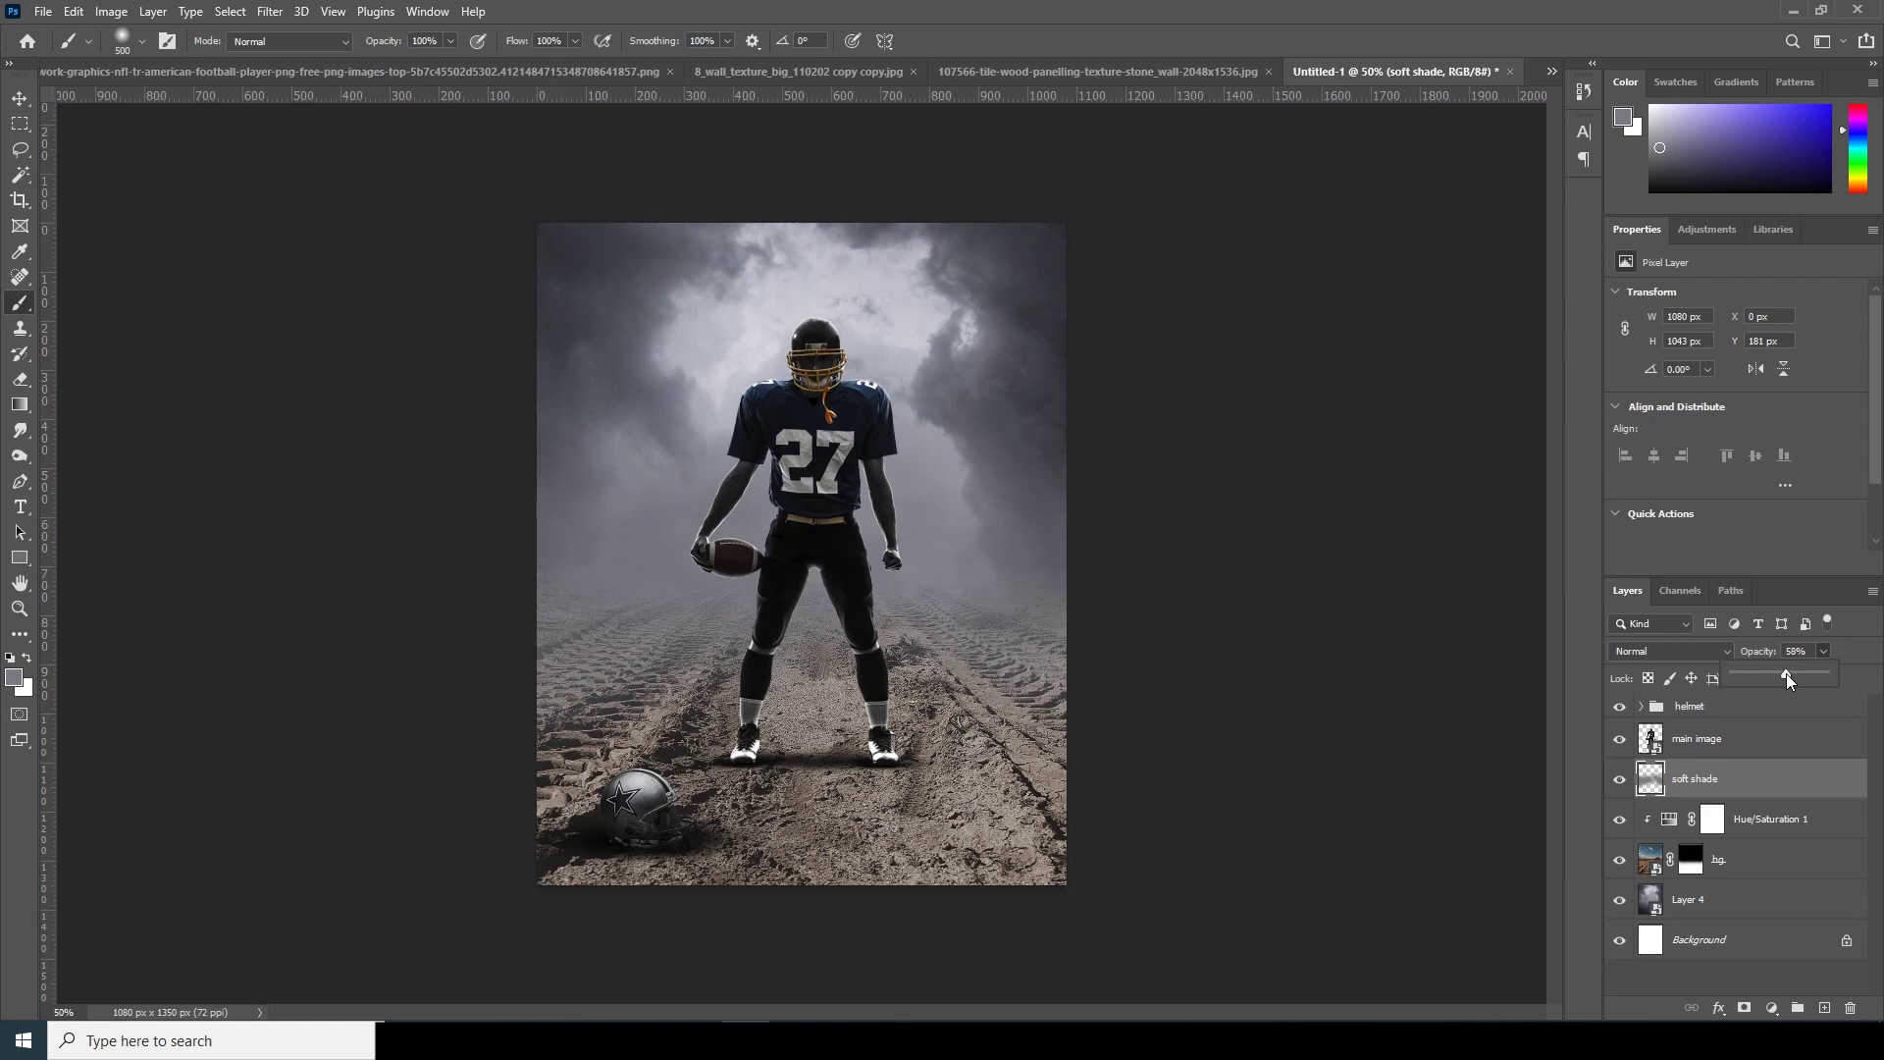
pyautogui.click(1065, 520)
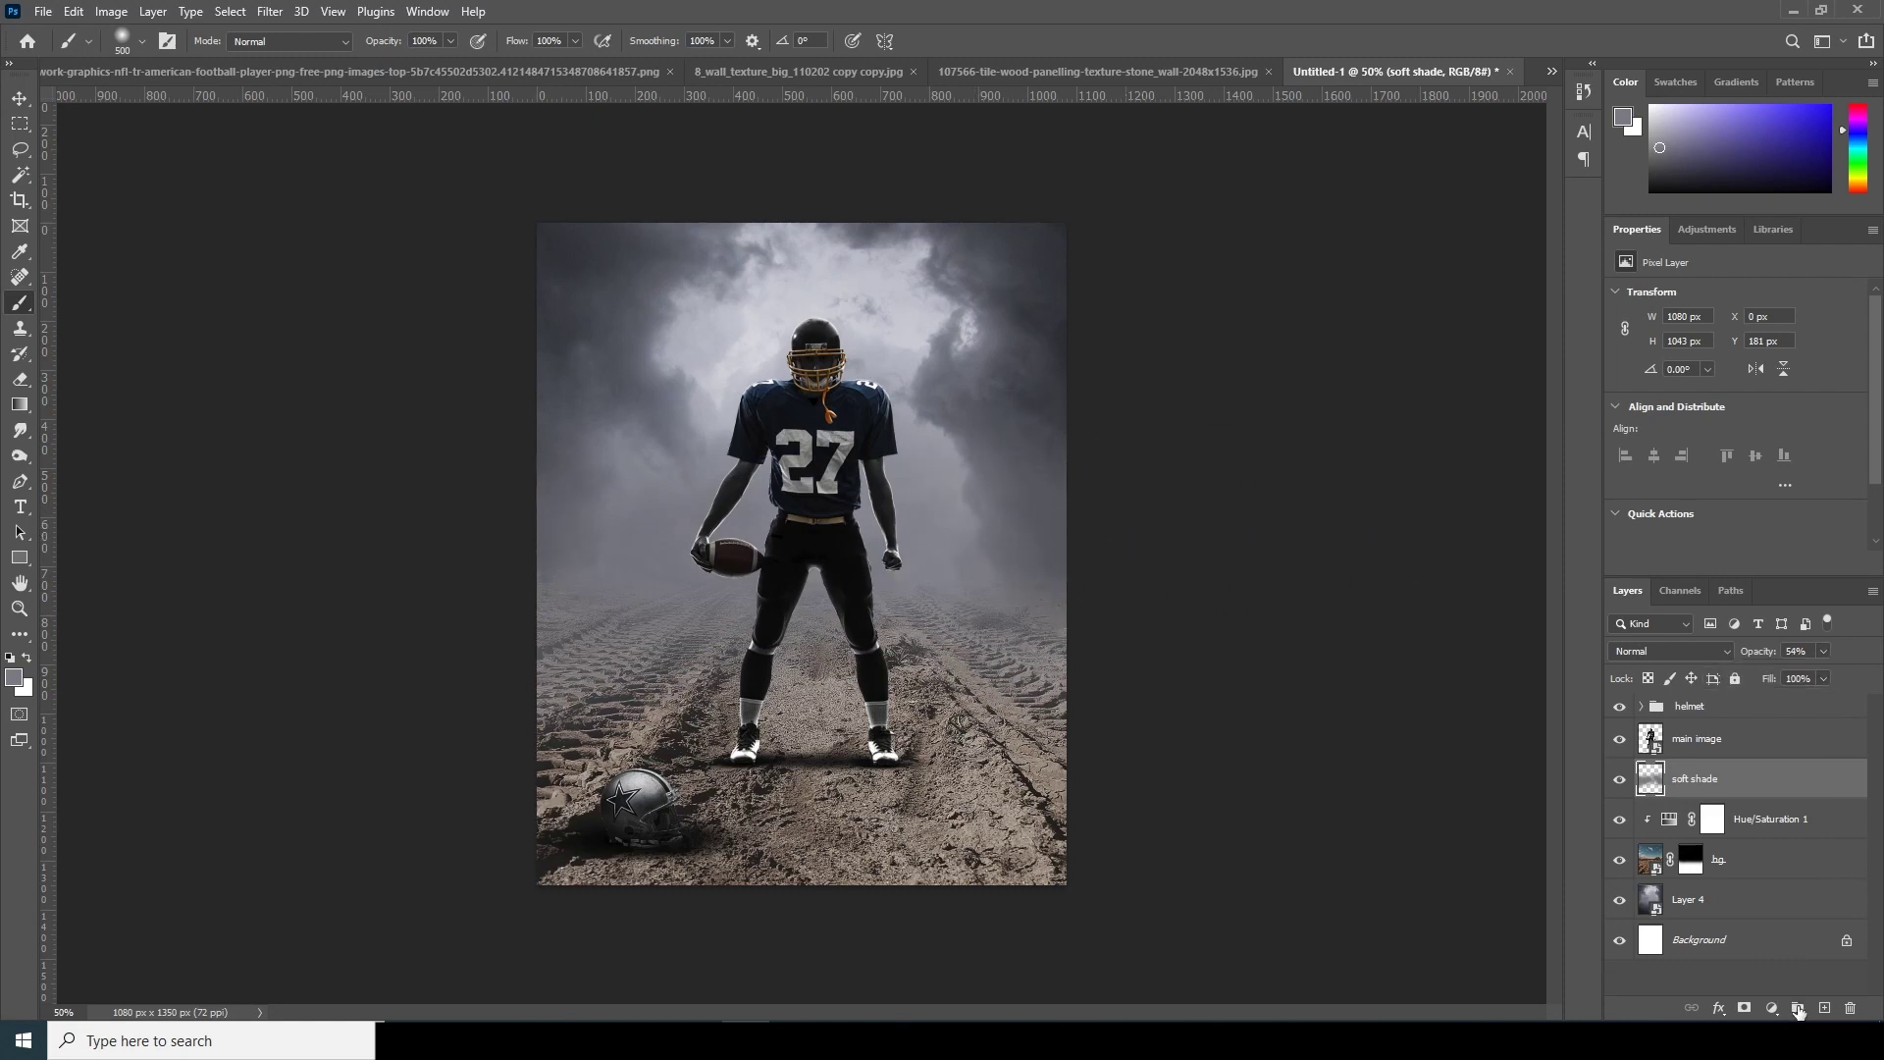
# Shade the foreground dirt on the soft shade layer with a dark grey sampled from the clouds at 30% brush opacity, and compare with the layer hidden.
pyautogui.click(13, 677)
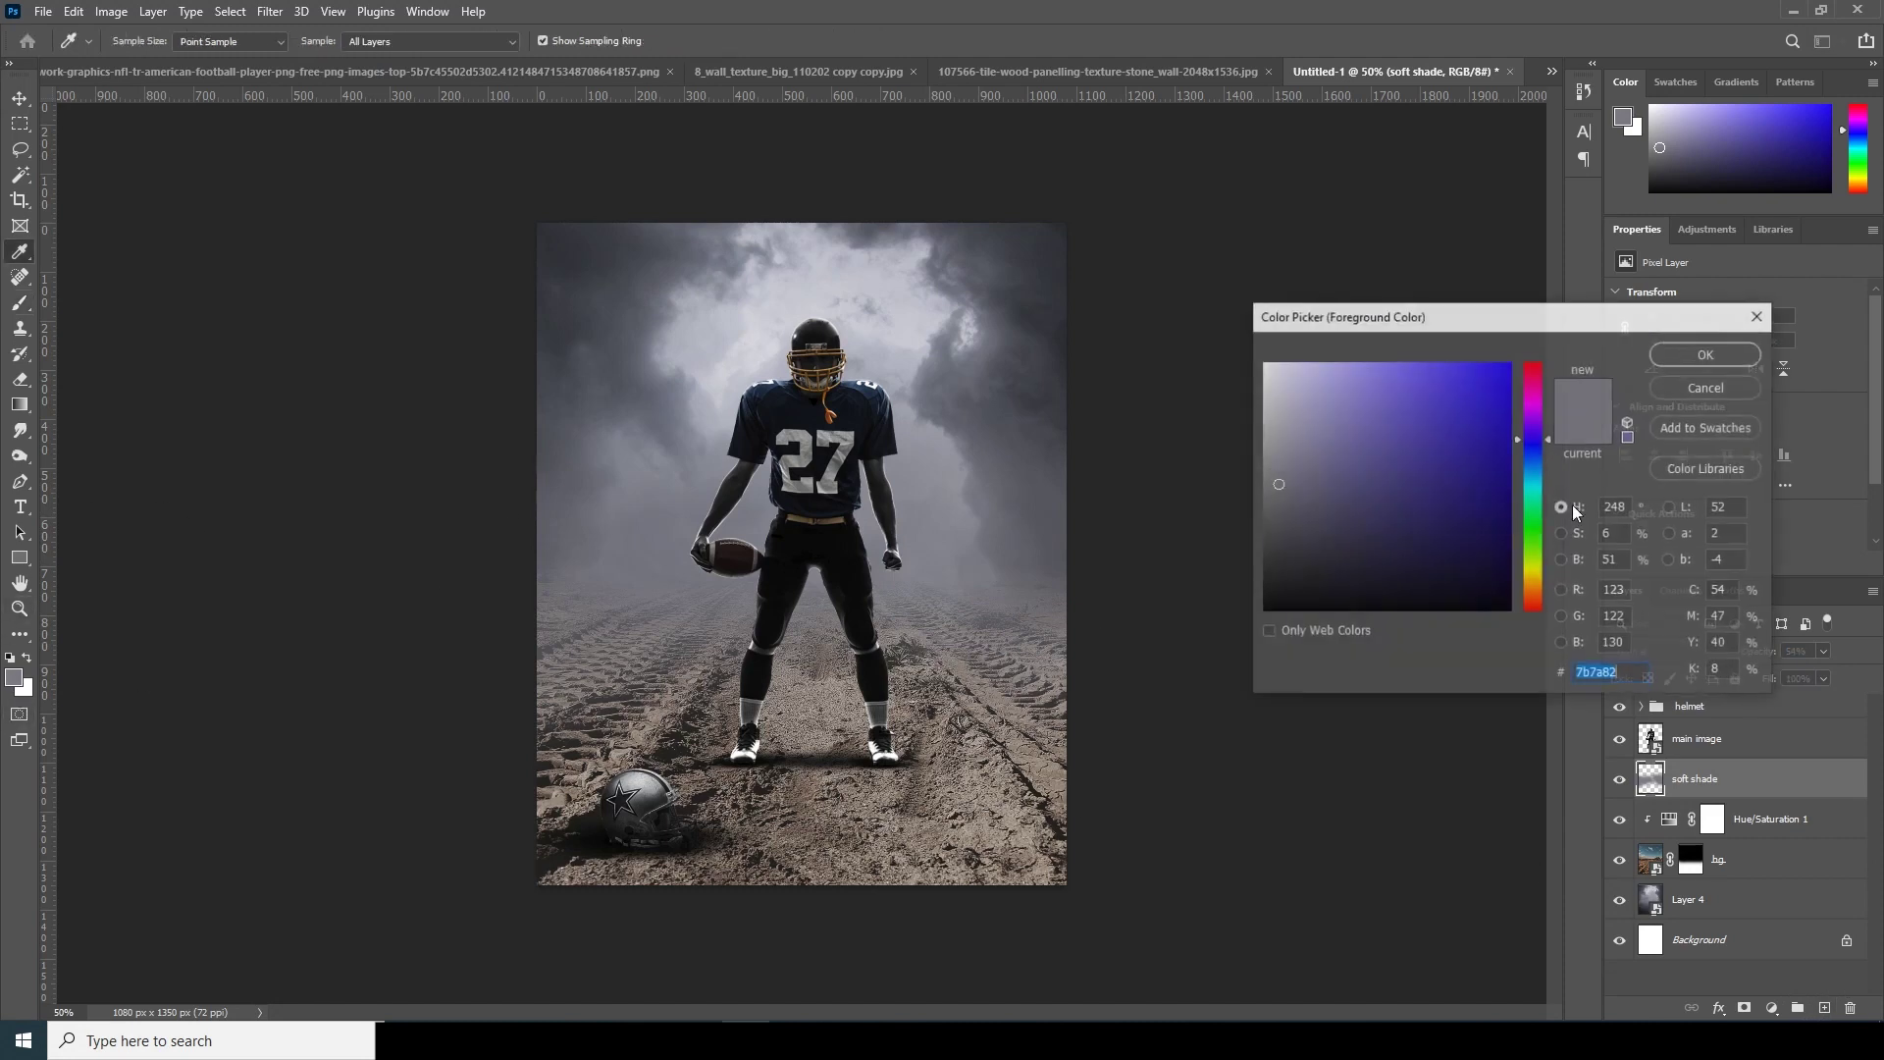
pyautogui.click(1045, 390)
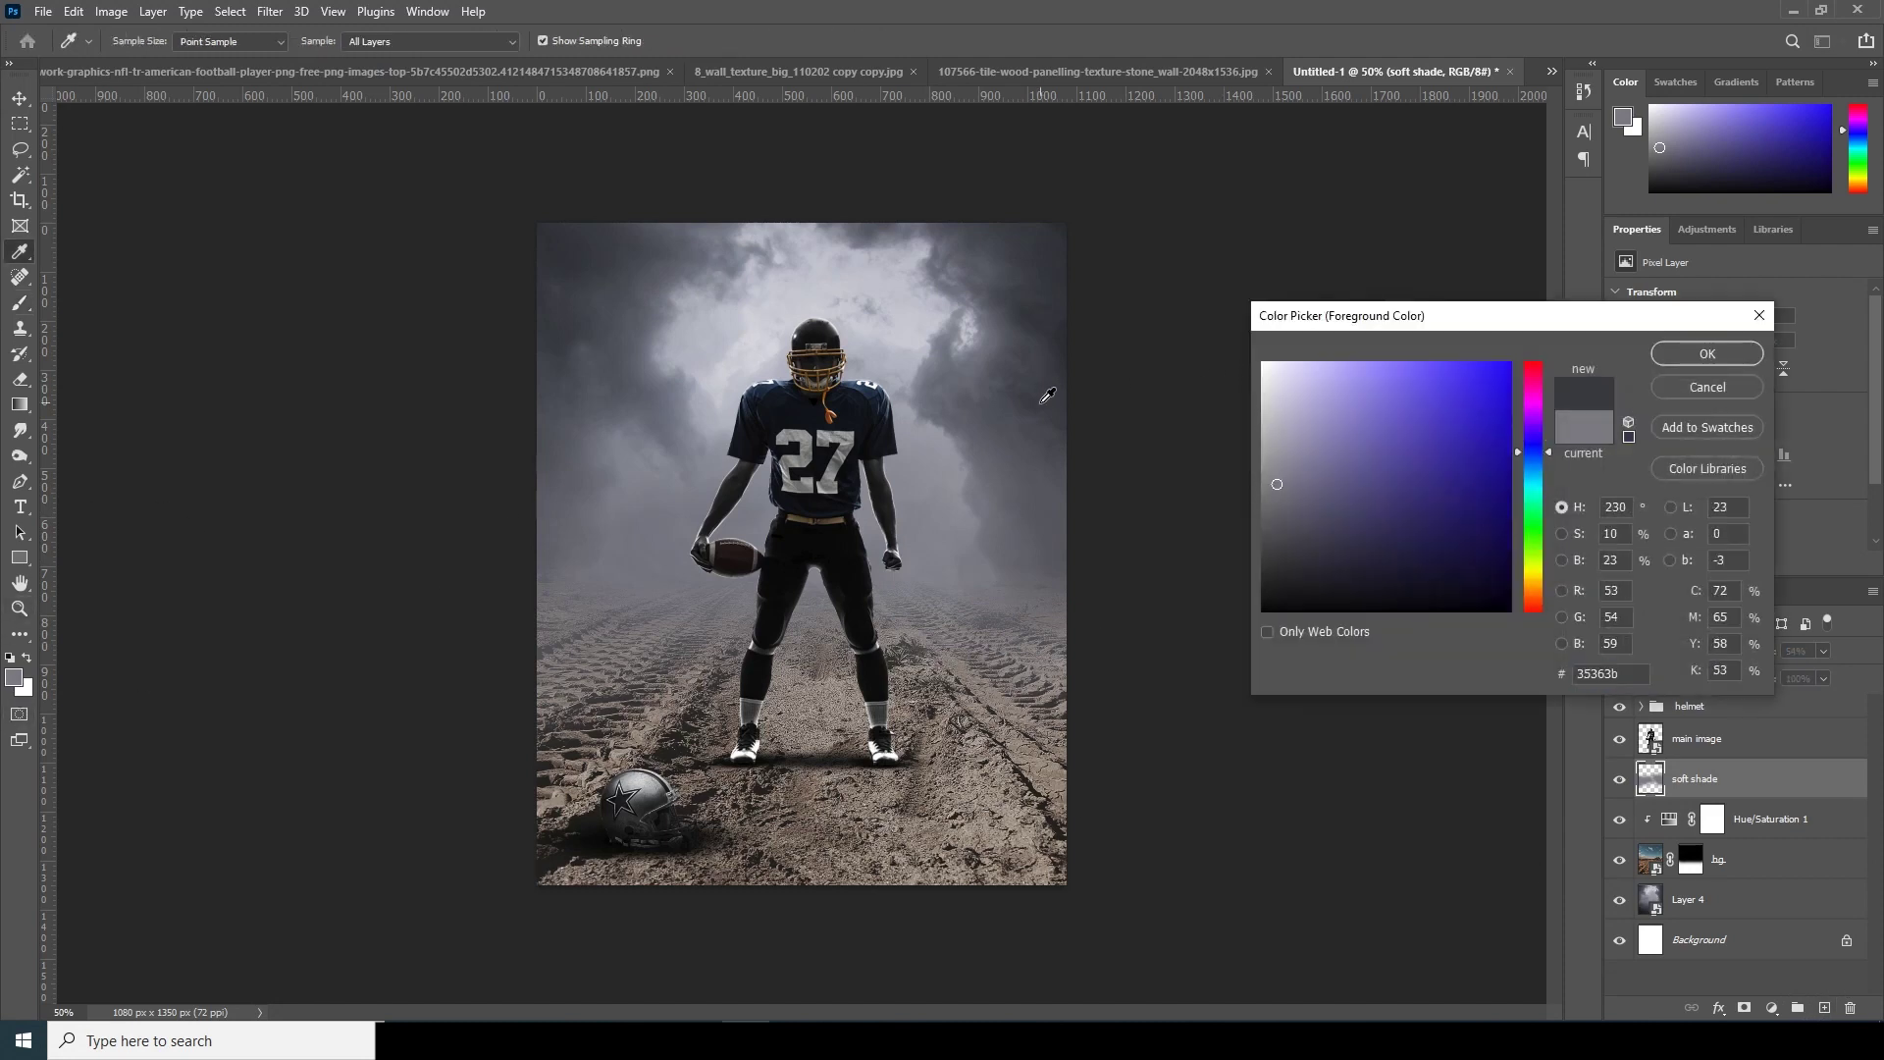
pyautogui.click(1713, 361)
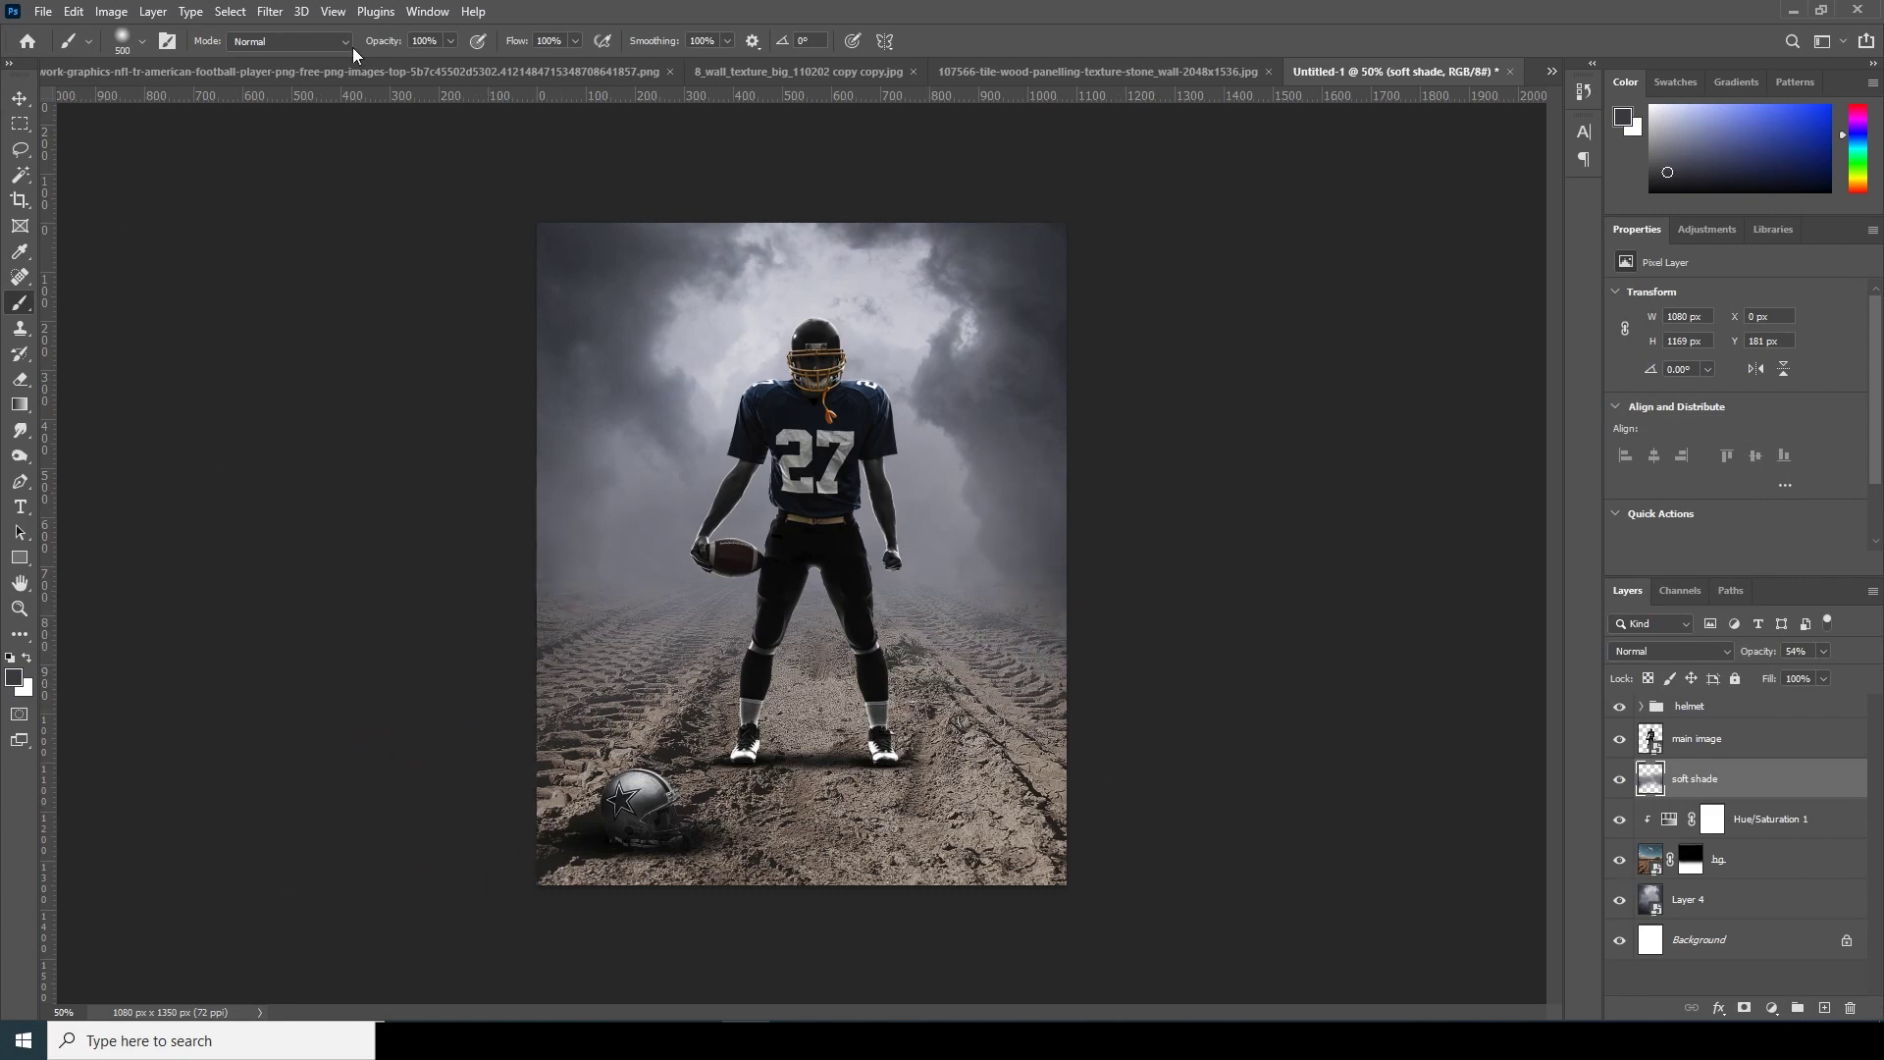
pyautogui.click(451, 44)
pyautogui.moveTo(396, 65); pyautogui.dragTo(387, 63)
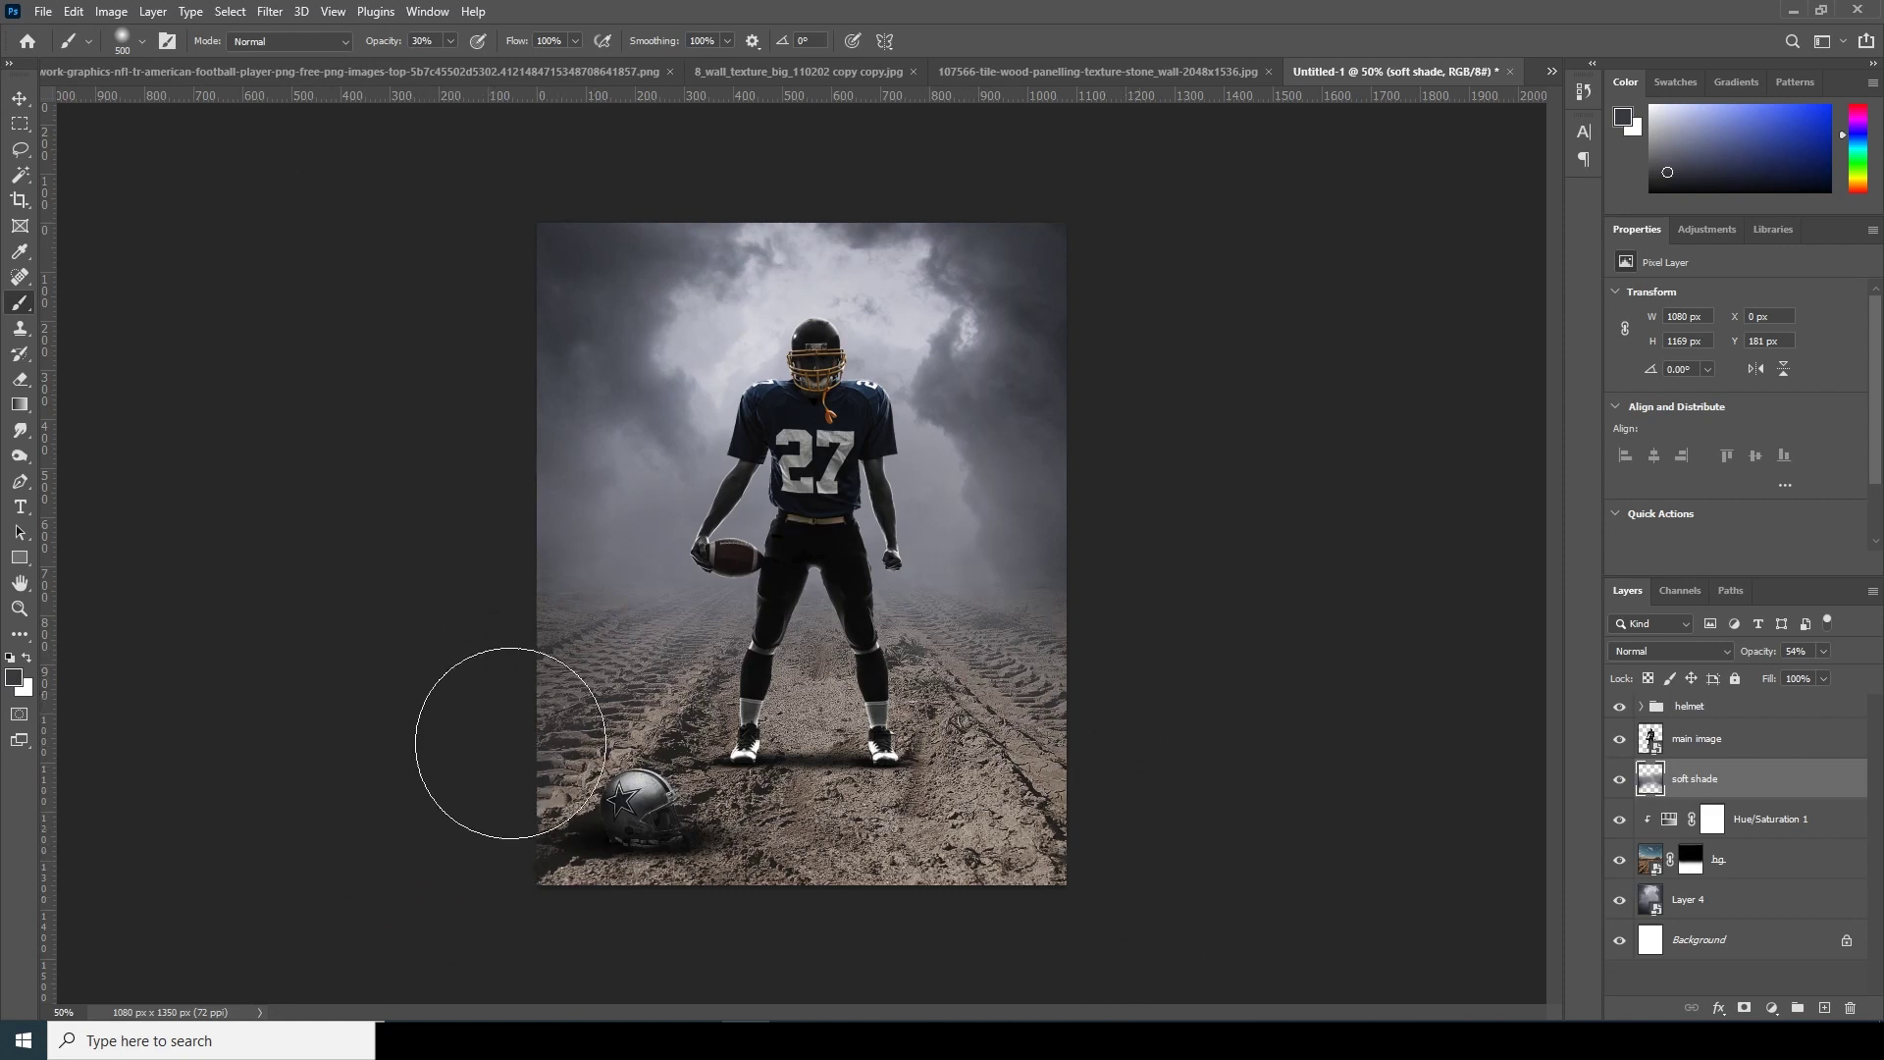
pyautogui.moveTo(1016, 919)
pyautogui.mouseDown()
pyautogui.moveTo(721, 937)
pyautogui.moveTo(1021, 921)
pyautogui.moveTo(891, 917)
pyautogui.moveTo(933, 858)
pyautogui.moveTo(769, 835)
pyautogui.mouseUp()
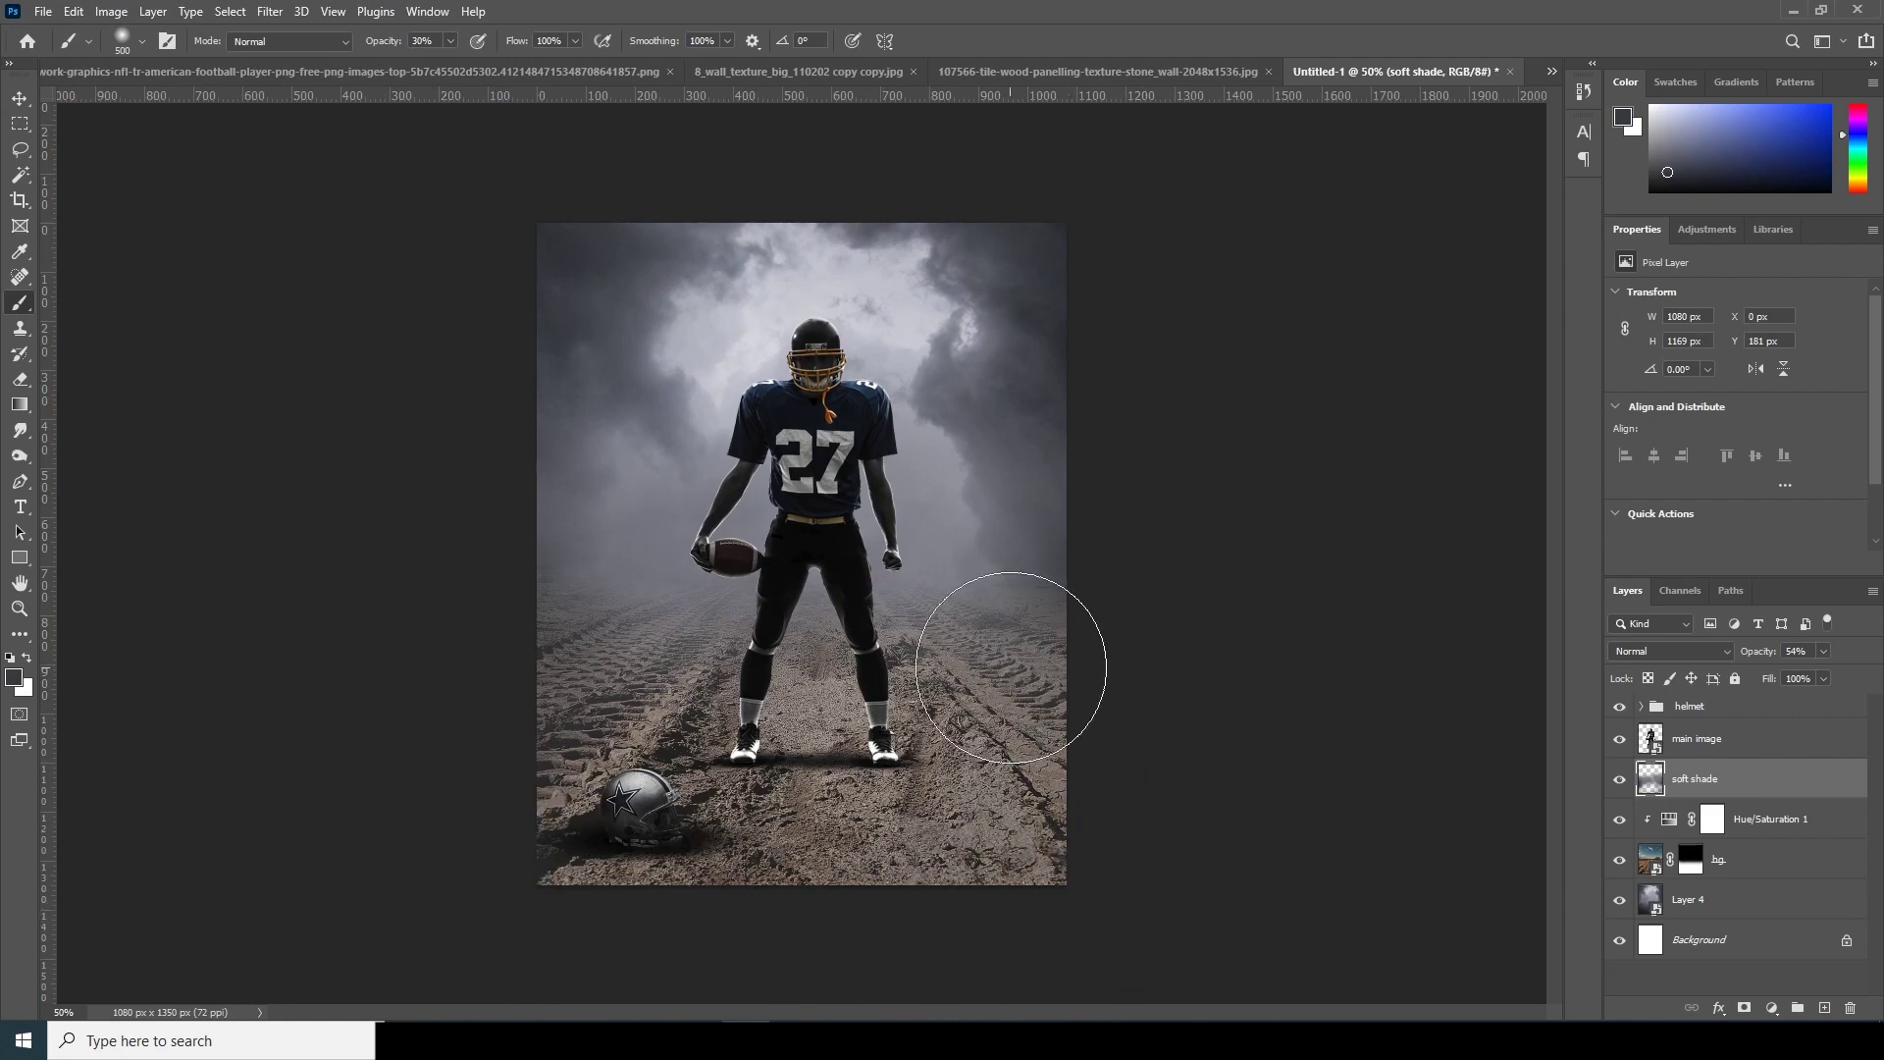
pyautogui.hotkey('ctrl', '-')
pyautogui.hotkey('ctrl', '+')
pyautogui.hotkey('ctrl', '+')
pyautogui.hotkey('ctrl', '-')
pyautogui.click(1619, 782)
pyautogui.click(1619, 781)
# Duplicate the helmet group, flip the copy horizontally, and place it at the right edge of the ground, level with the player's feet.
pyautogui.click(1696, 708)
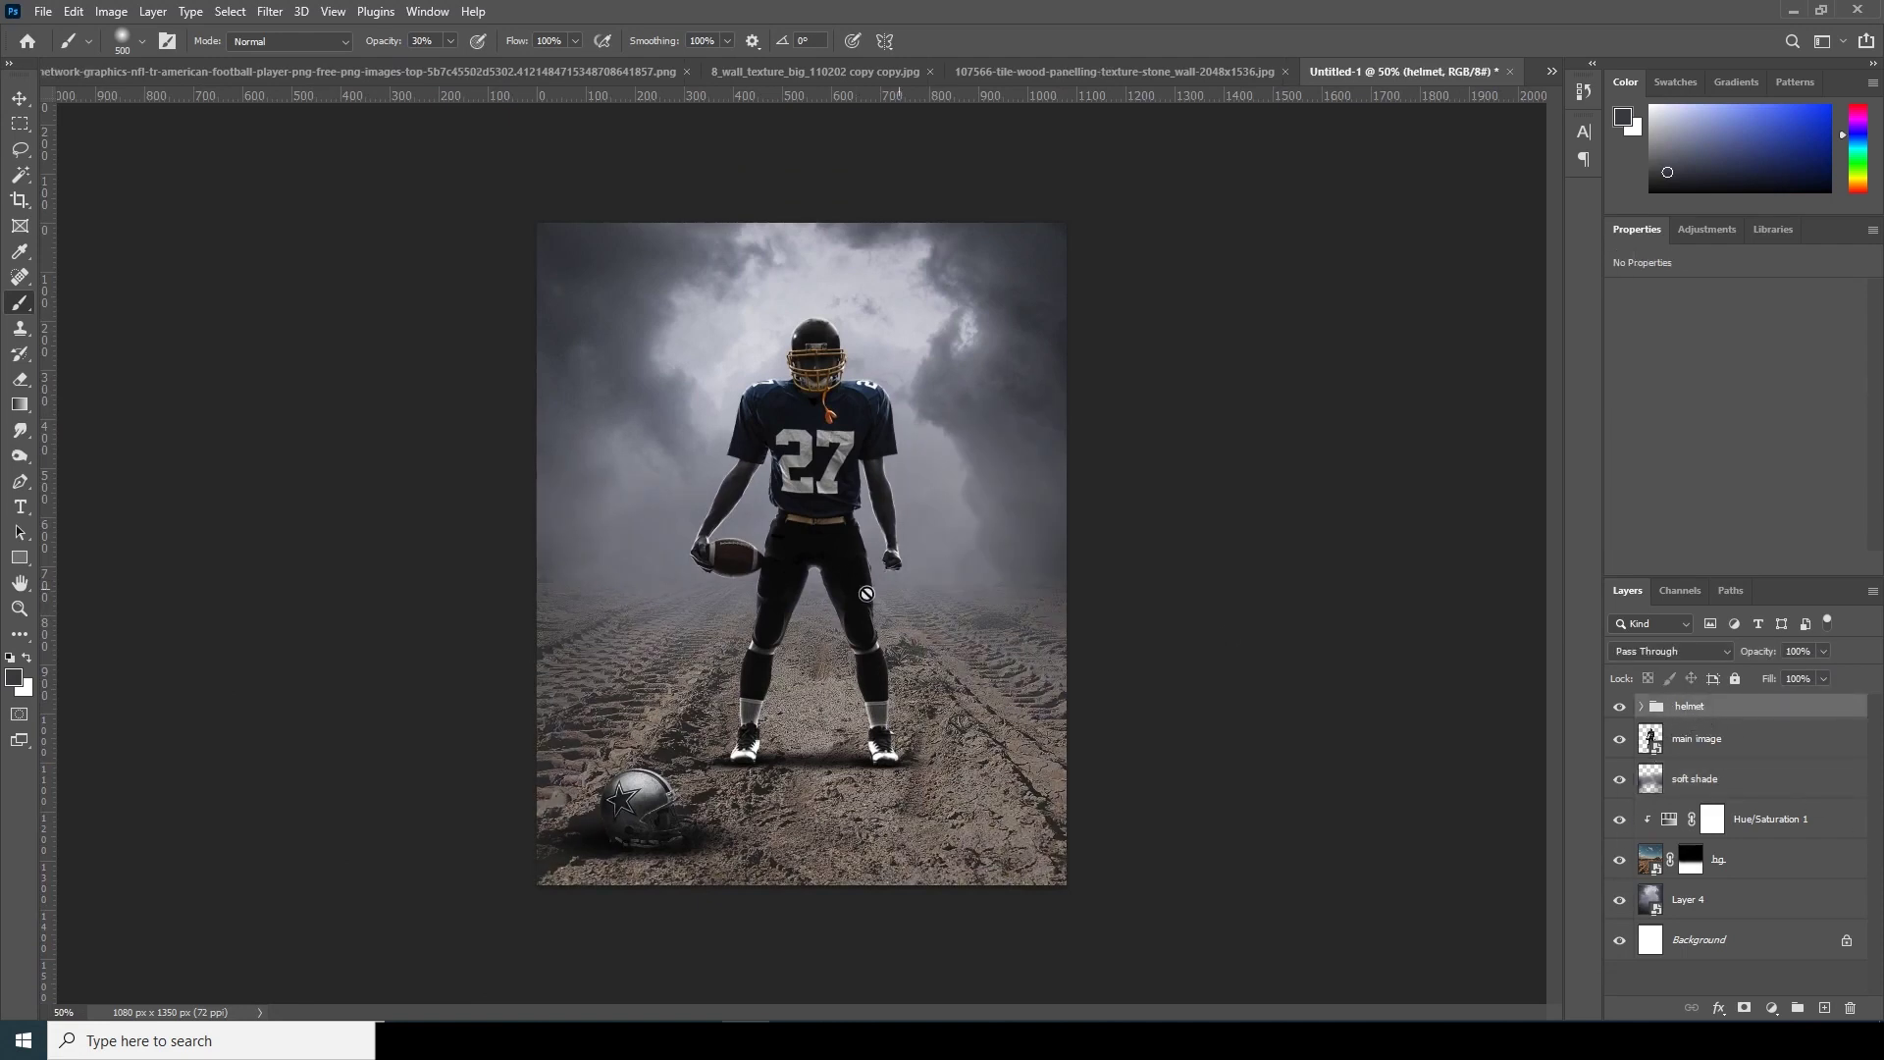
pyautogui.click(20, 100)
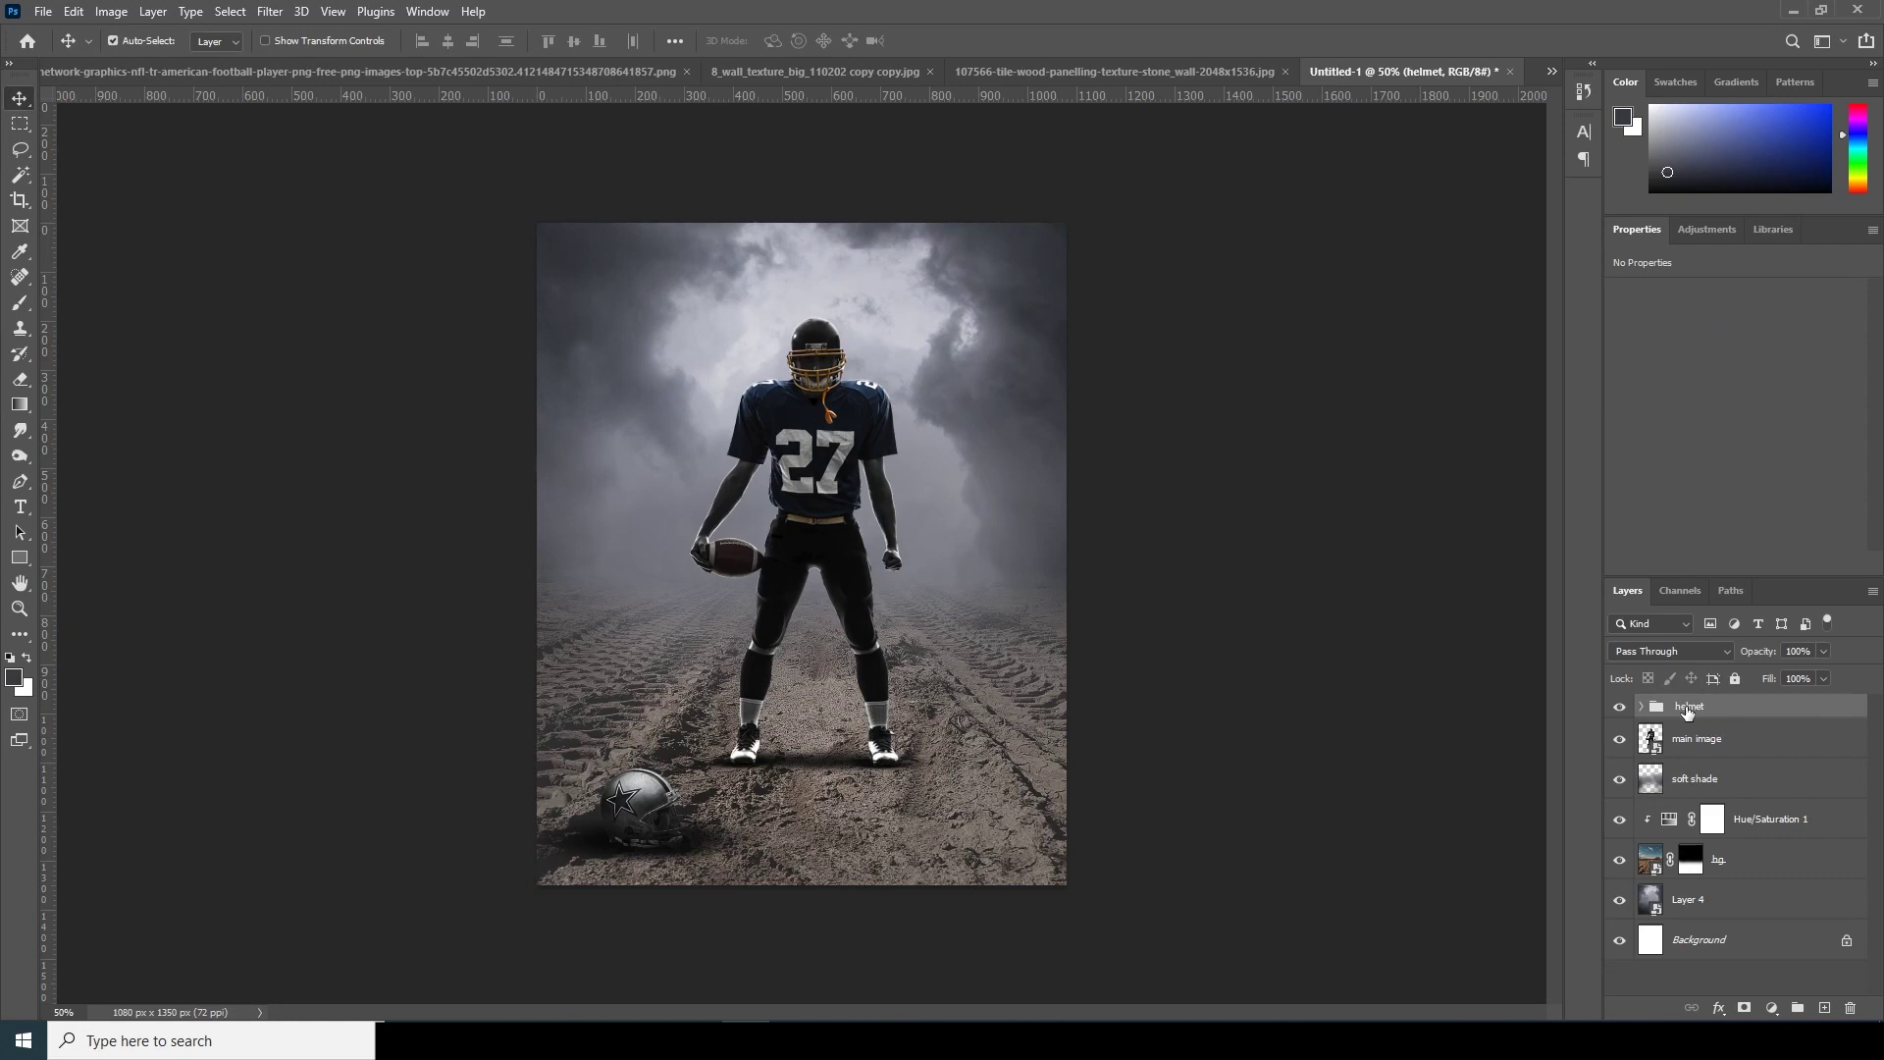
pyautogui.hotkey('ctrl', 'j')
pyautogui.hotkey('ctrl', 't')
pyautogui.click(958, 400)
pyautogui.moveTo(725, 711); pyautogui.dragTo(792, 777)
pyautogui.rightClick(961, 782)
pyautogui.click(986, 749)
pyautogui.moveTo(819, 746); pyautogui.dragTo(835, 734)
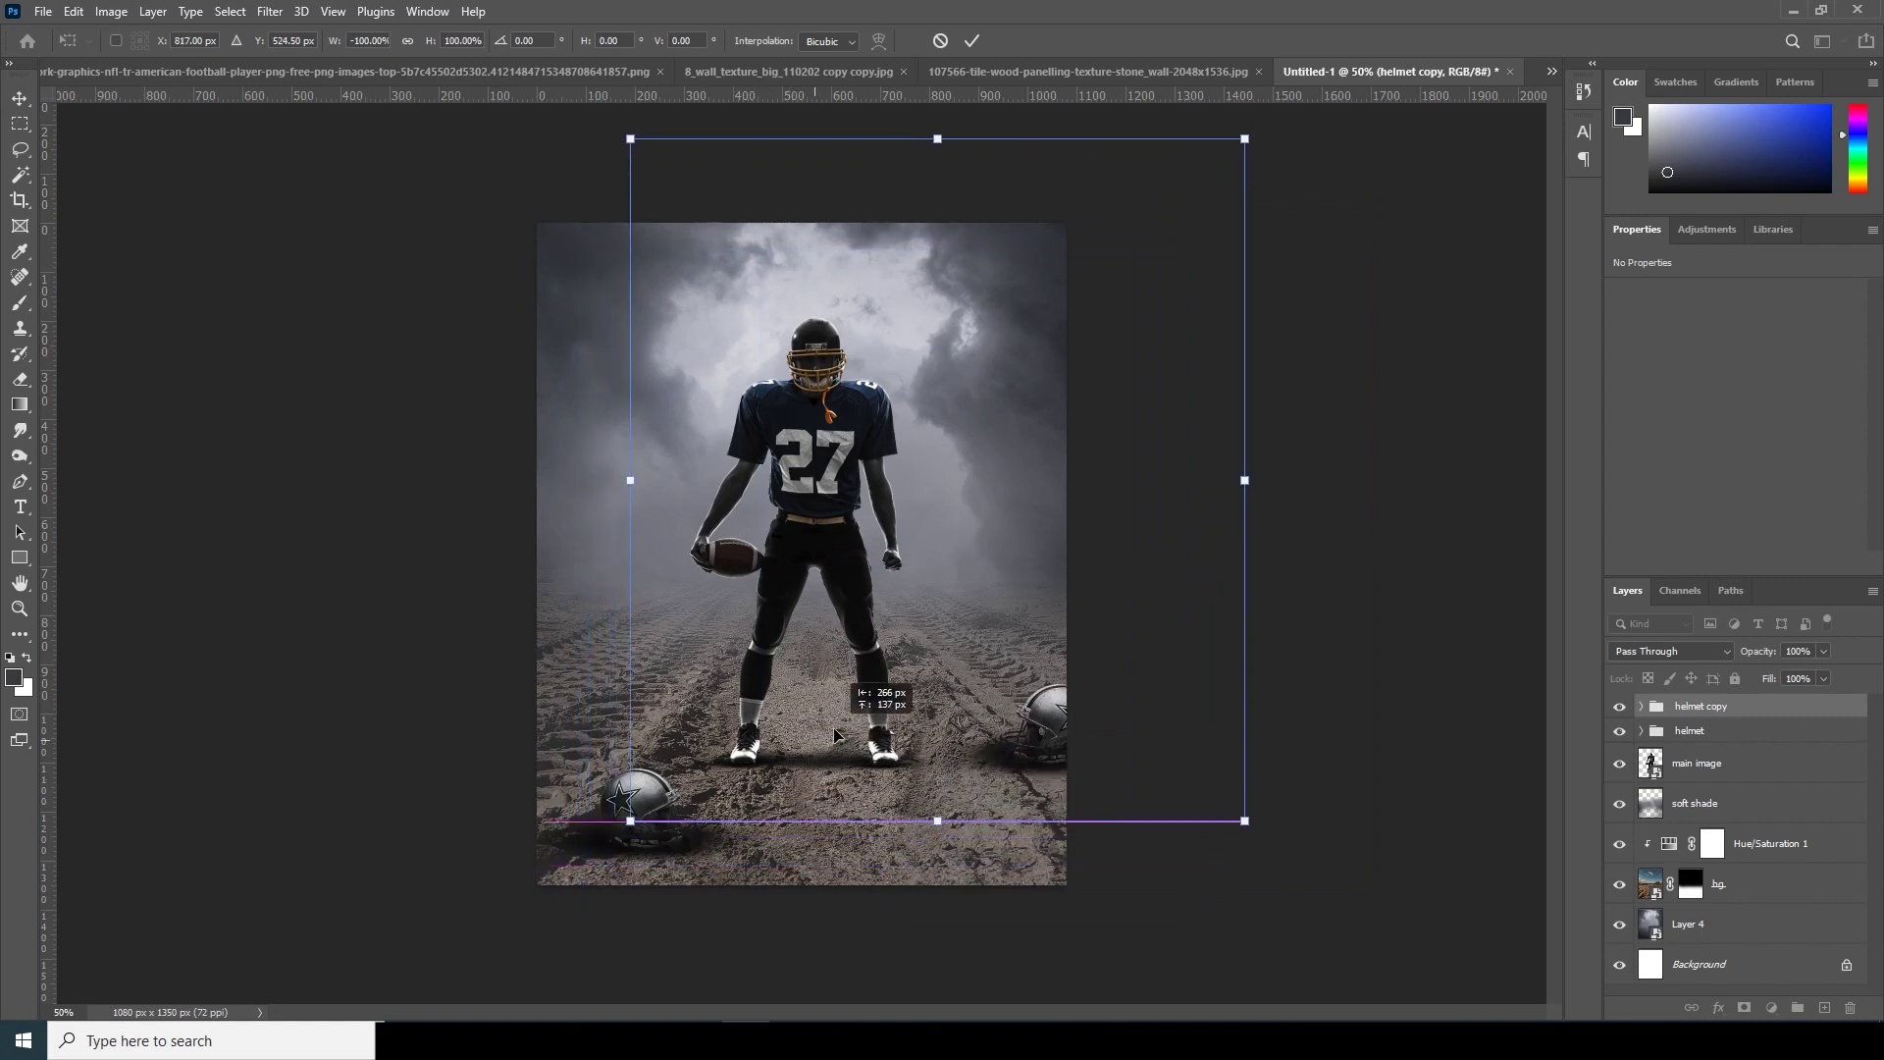
pyautogui.press('Return')
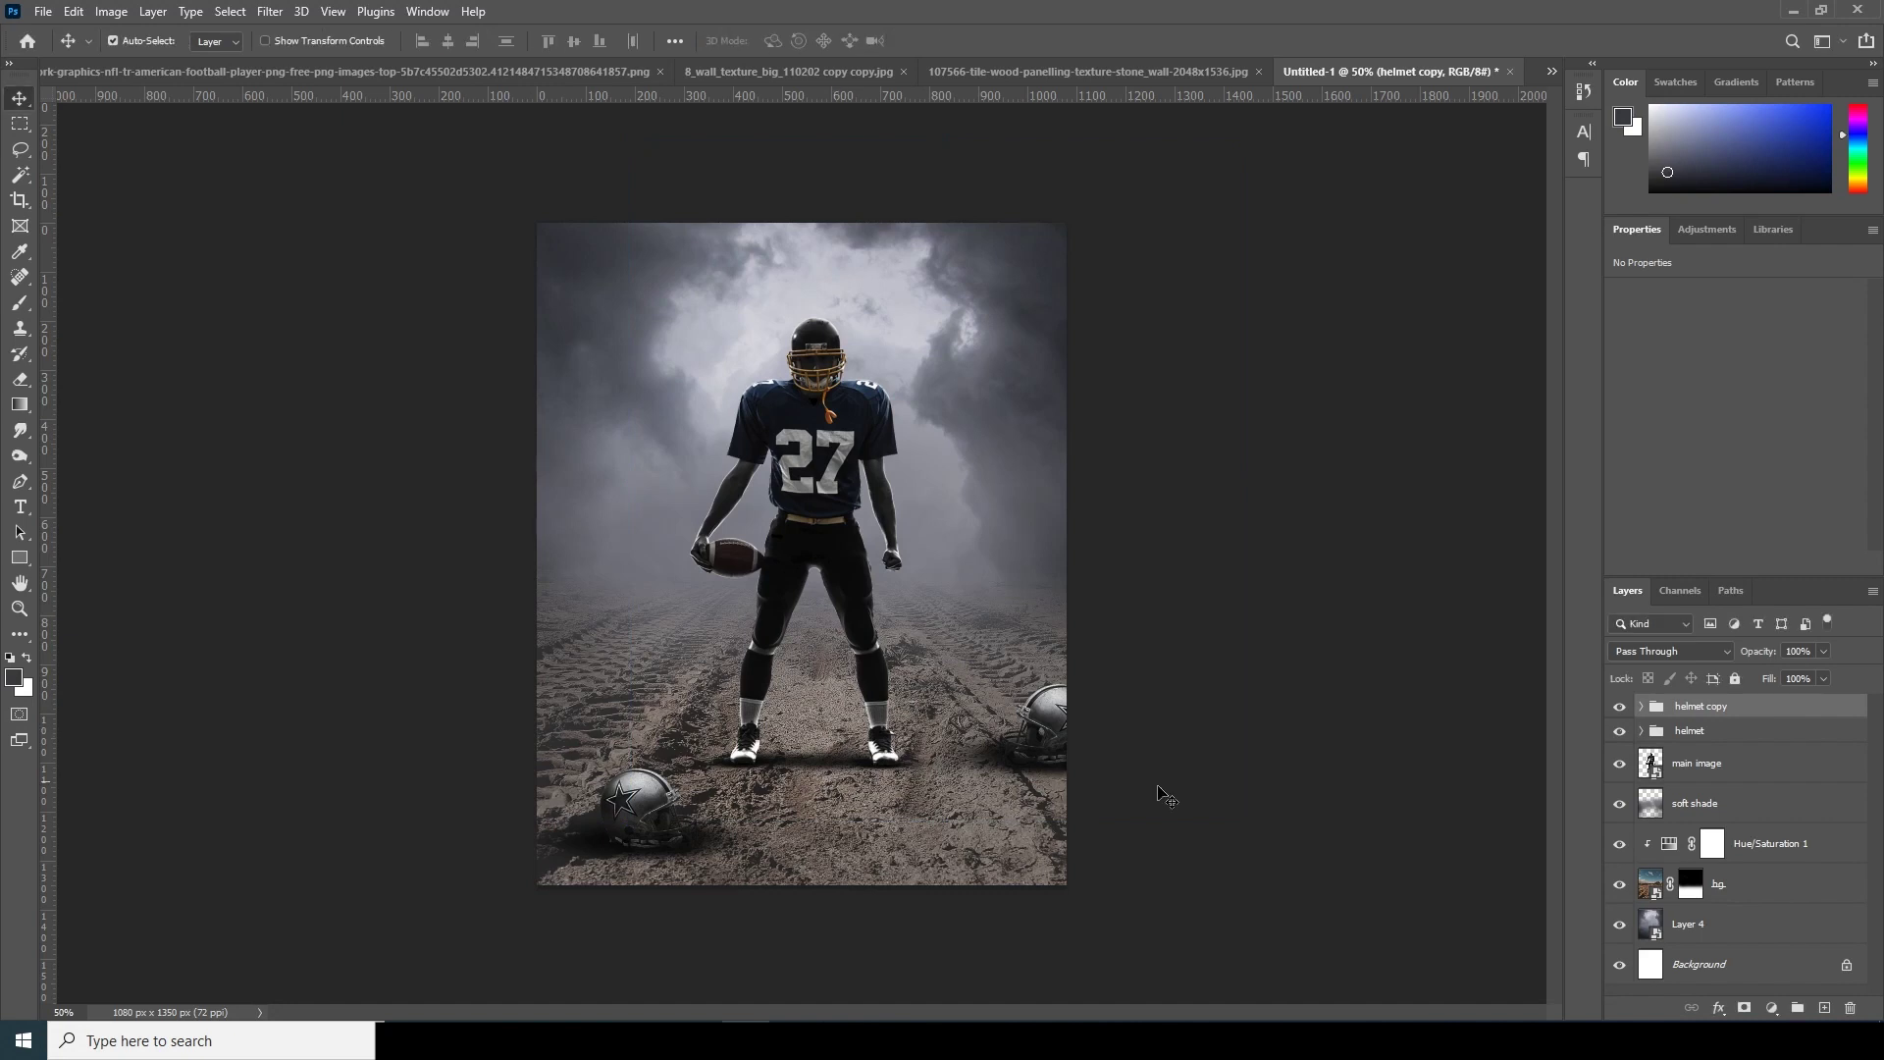
# Duplicate the right-edge helmet group, shrink the copy, and place it farther back on the right side of the road.
pyautogui.moveTo(1255, 815); pyautogui.dragTo(1258, 814)
pyautogui.hotkey('ctrl', 't')
pyautogui.click(959, 400)
pyautogui.moveTo(1028, 568); pyautogui.dragTo(951, 515)
pyautogui.moveTo(1148, 768); pyautogui.dragTo(1091, 711)
pyautogui.moveTo(950, 632); pyautogui.dragTo(1000, 655)
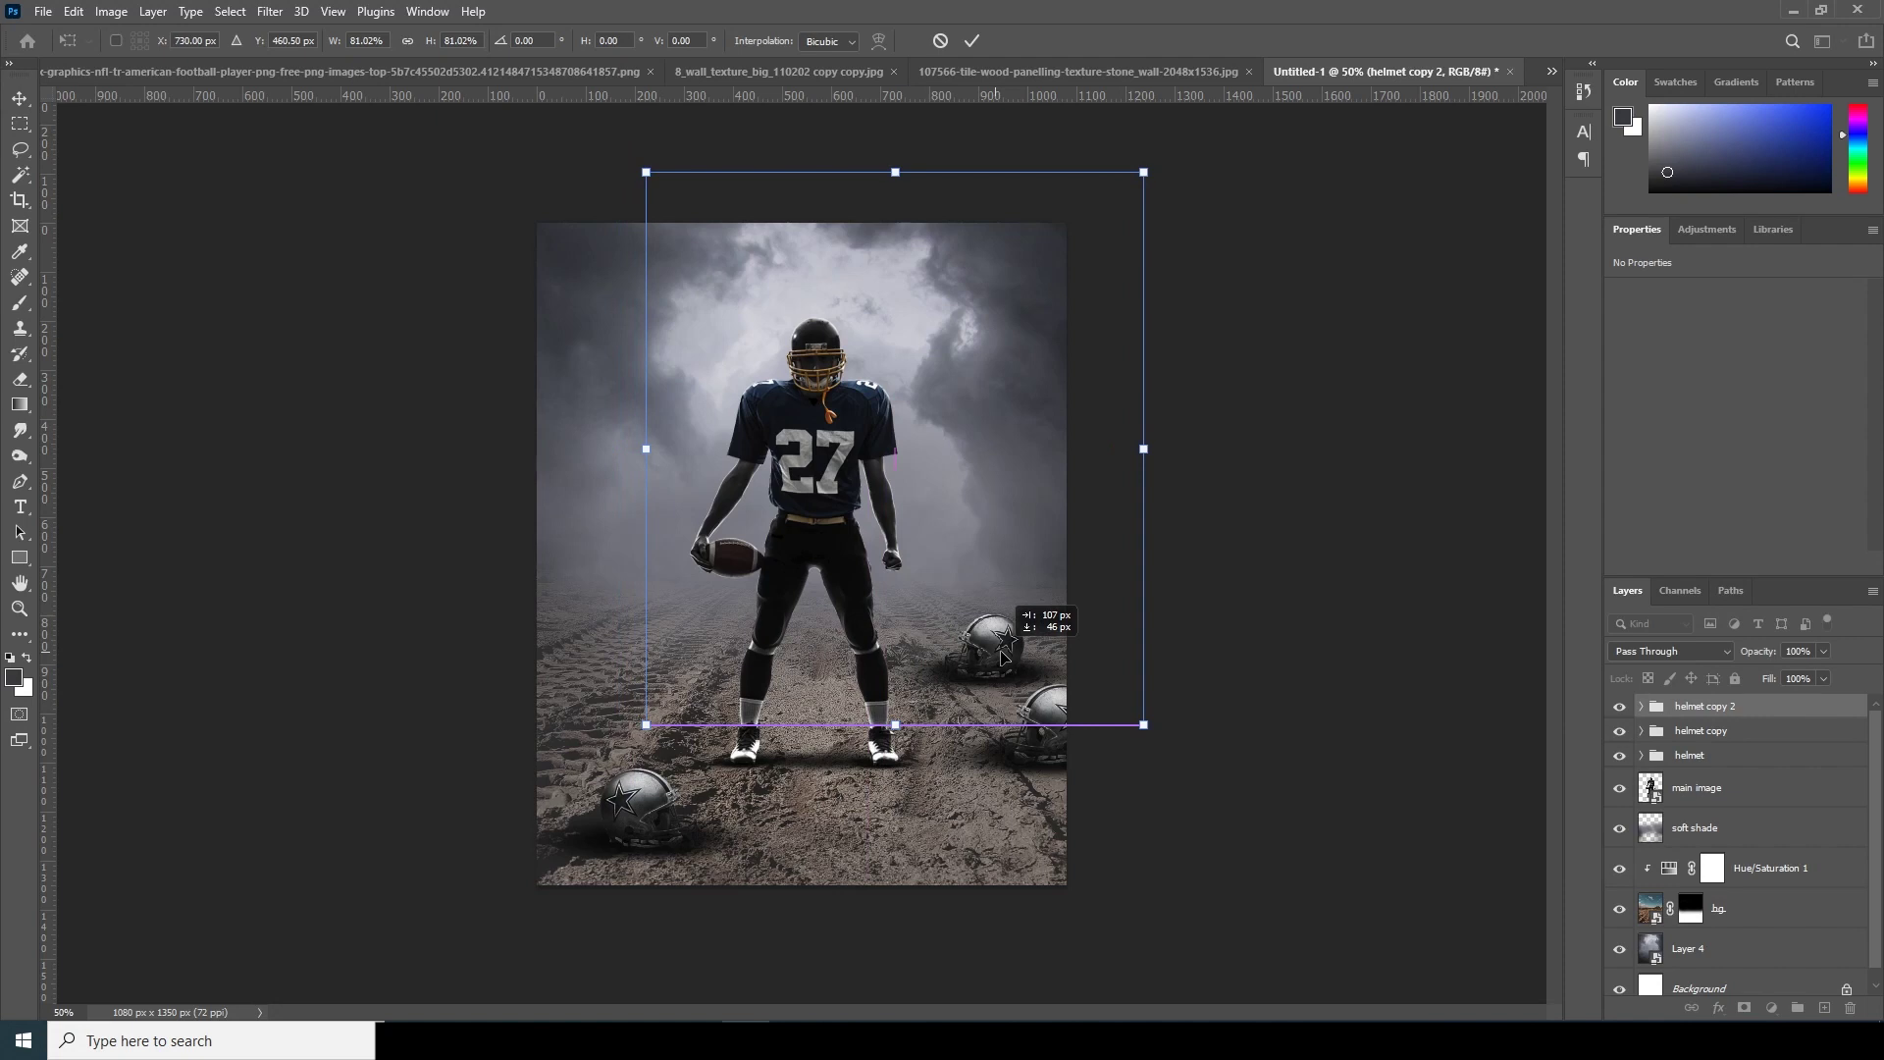
pyautogui.moveTo(1133, 728); pyautogui.dragTo(1126, 719)
pyautogui.moveTo(987, 627); pyautogui.dragTo(1006, 638)
pyautogui.press('Return')
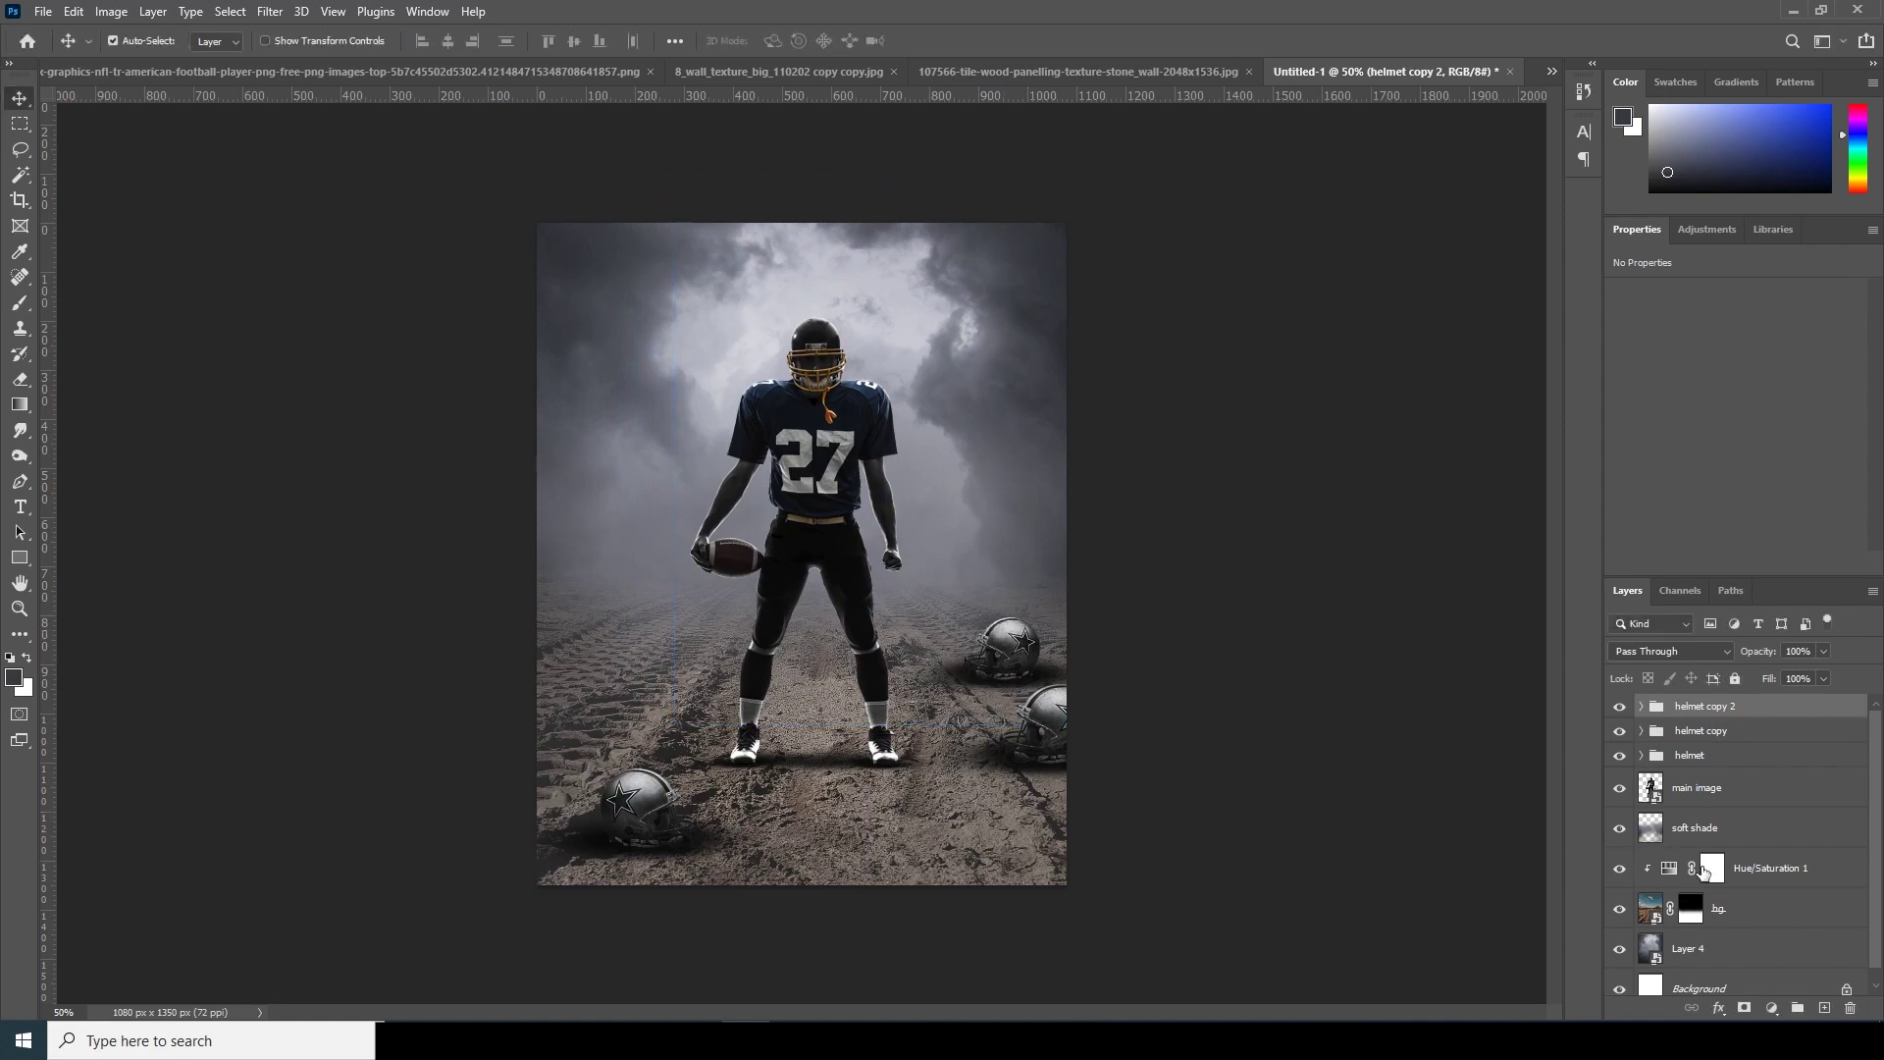
# Duplicate the smaller right-hand helmet group, move the copy to the left edge of the ground, and flip it horizontally.
pyautogui.hotkey('ctrl', 'j')
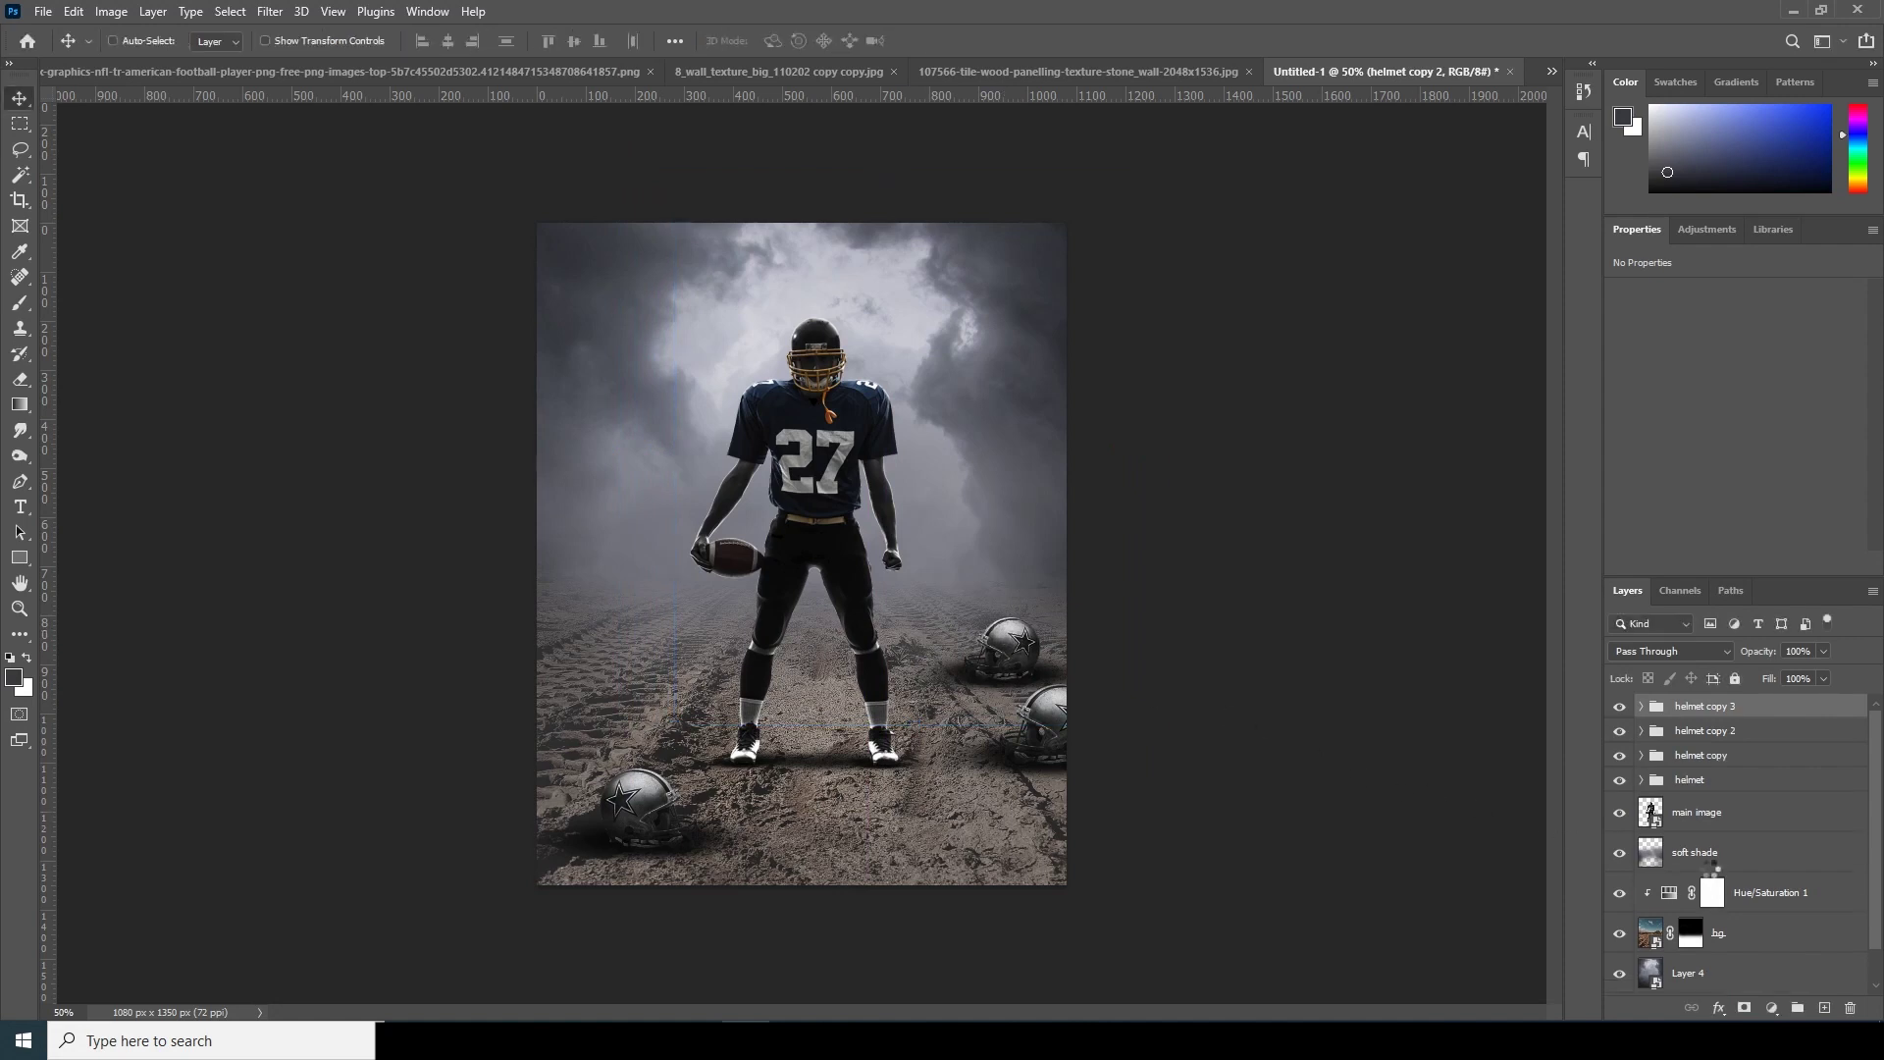
pyautogui.hotkey('ctrl', 't')
pyautogui.click(972, 399)
pyautogui.moveTo(1010, 589); pyautogui.dragTo(571, 635)
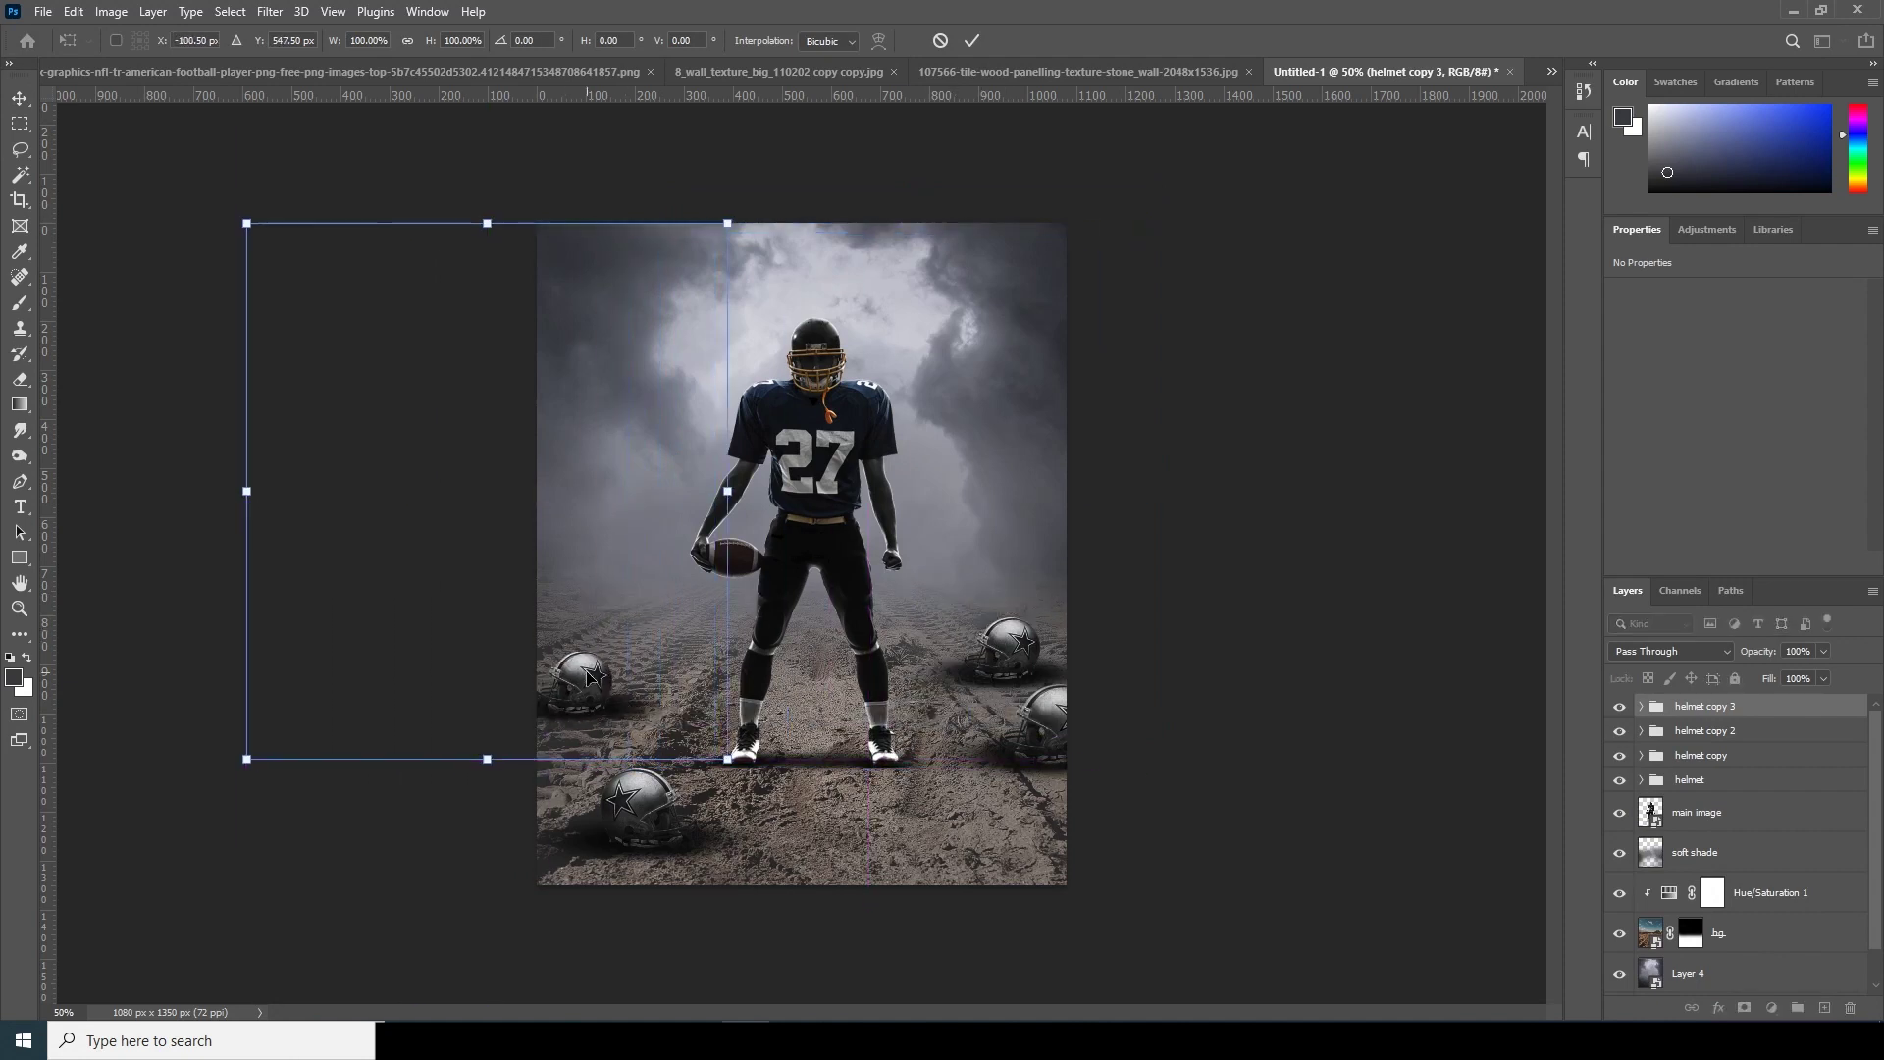
pyautogui.rightClick(616, 660)
pyautogui.click(671, 989)
pyautogui.moveTo(633, 698); pyautogui.dragTo(800, 703)
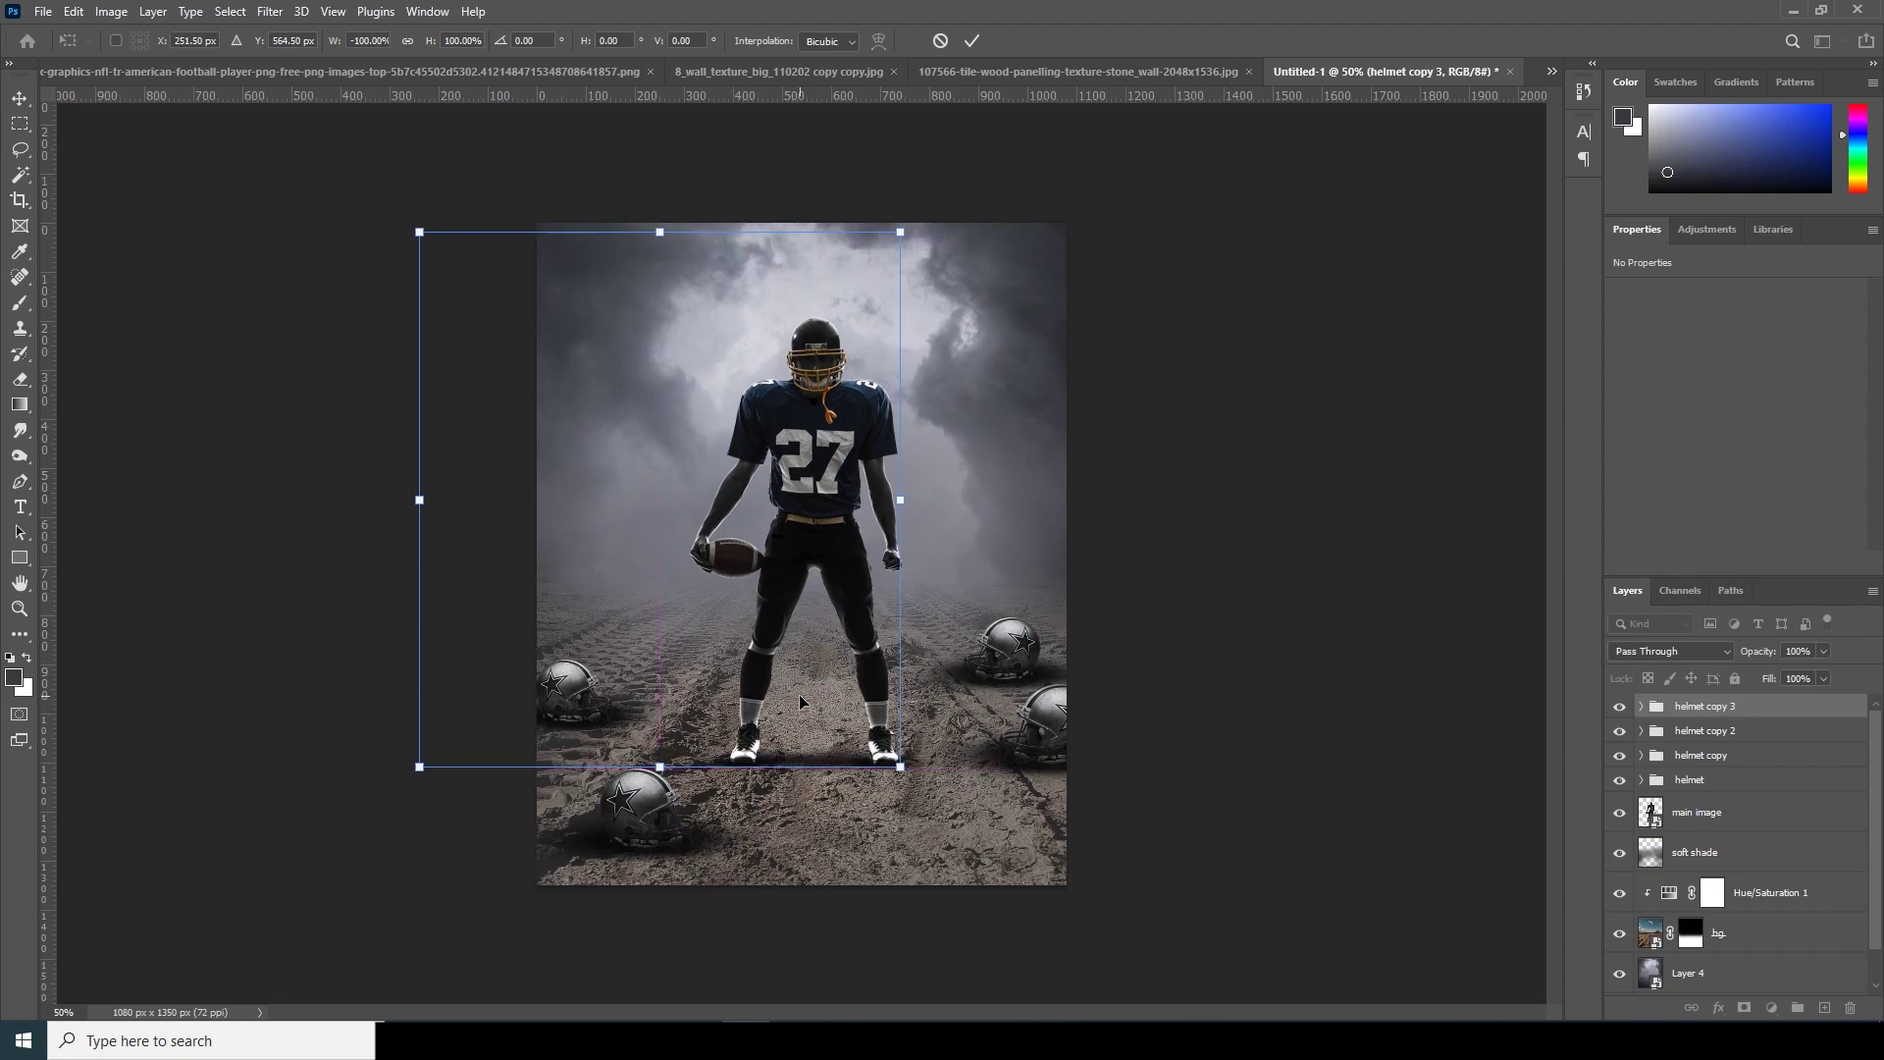
pyautogui.press('Return')
# Duplicate the left-edge helmet group, scale the copy to about 68%, and place it farther back along the left edge.
pyautogui.hotkey('ctrl', 'j')
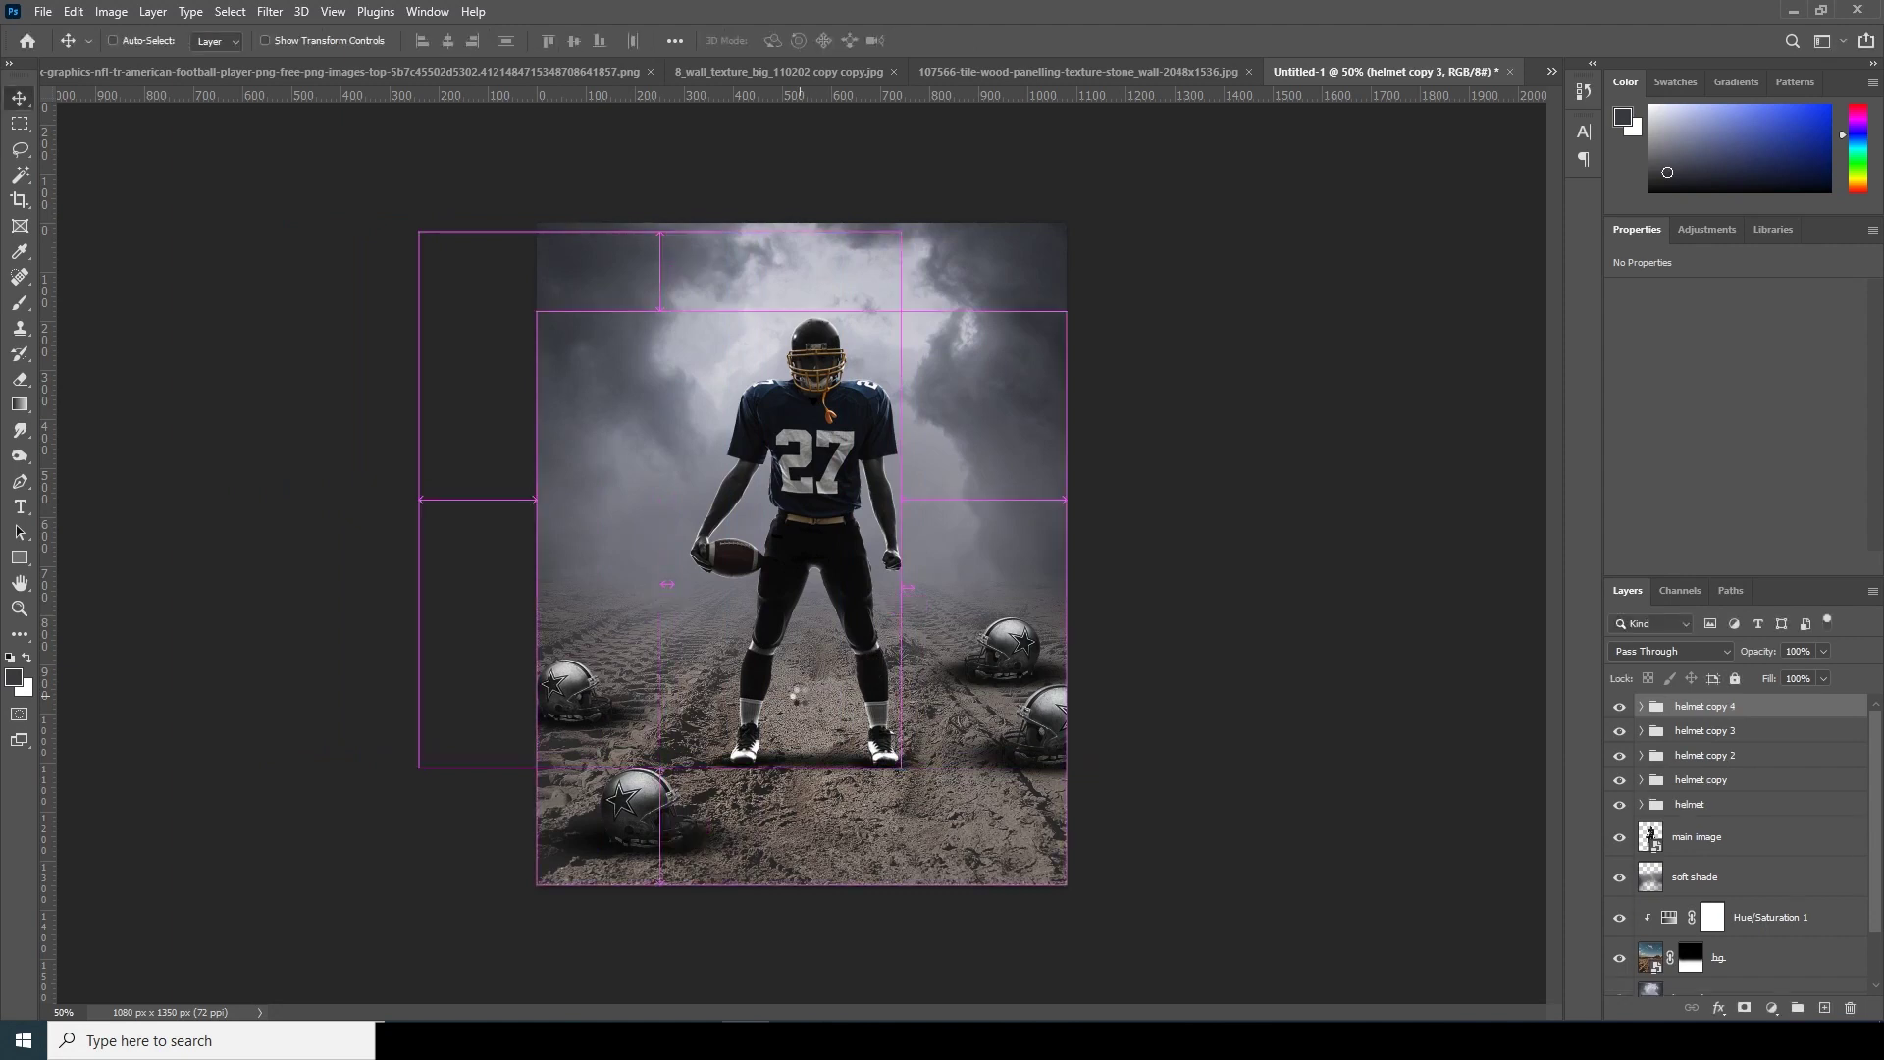
pyautogui.hotkey('ctrl', 't')
pyautogui.click(944, 402)
pyautogui.moveTo(901, 767); pyautogui.dragTo(867, 693)
pyautogui.moveTo(636, 630)
pyautogui.mouseDown()
pyautogui.moveTo(662, 622)
pyautogui.moveTo(621, 622)
pyautogui.mouseUp()
pyautogui.moveTo(819, 700); pyautogui.dragTo(785, 657)
pyautogui.moveTo(635, 608); pyautogui.dragTo(638, 644)
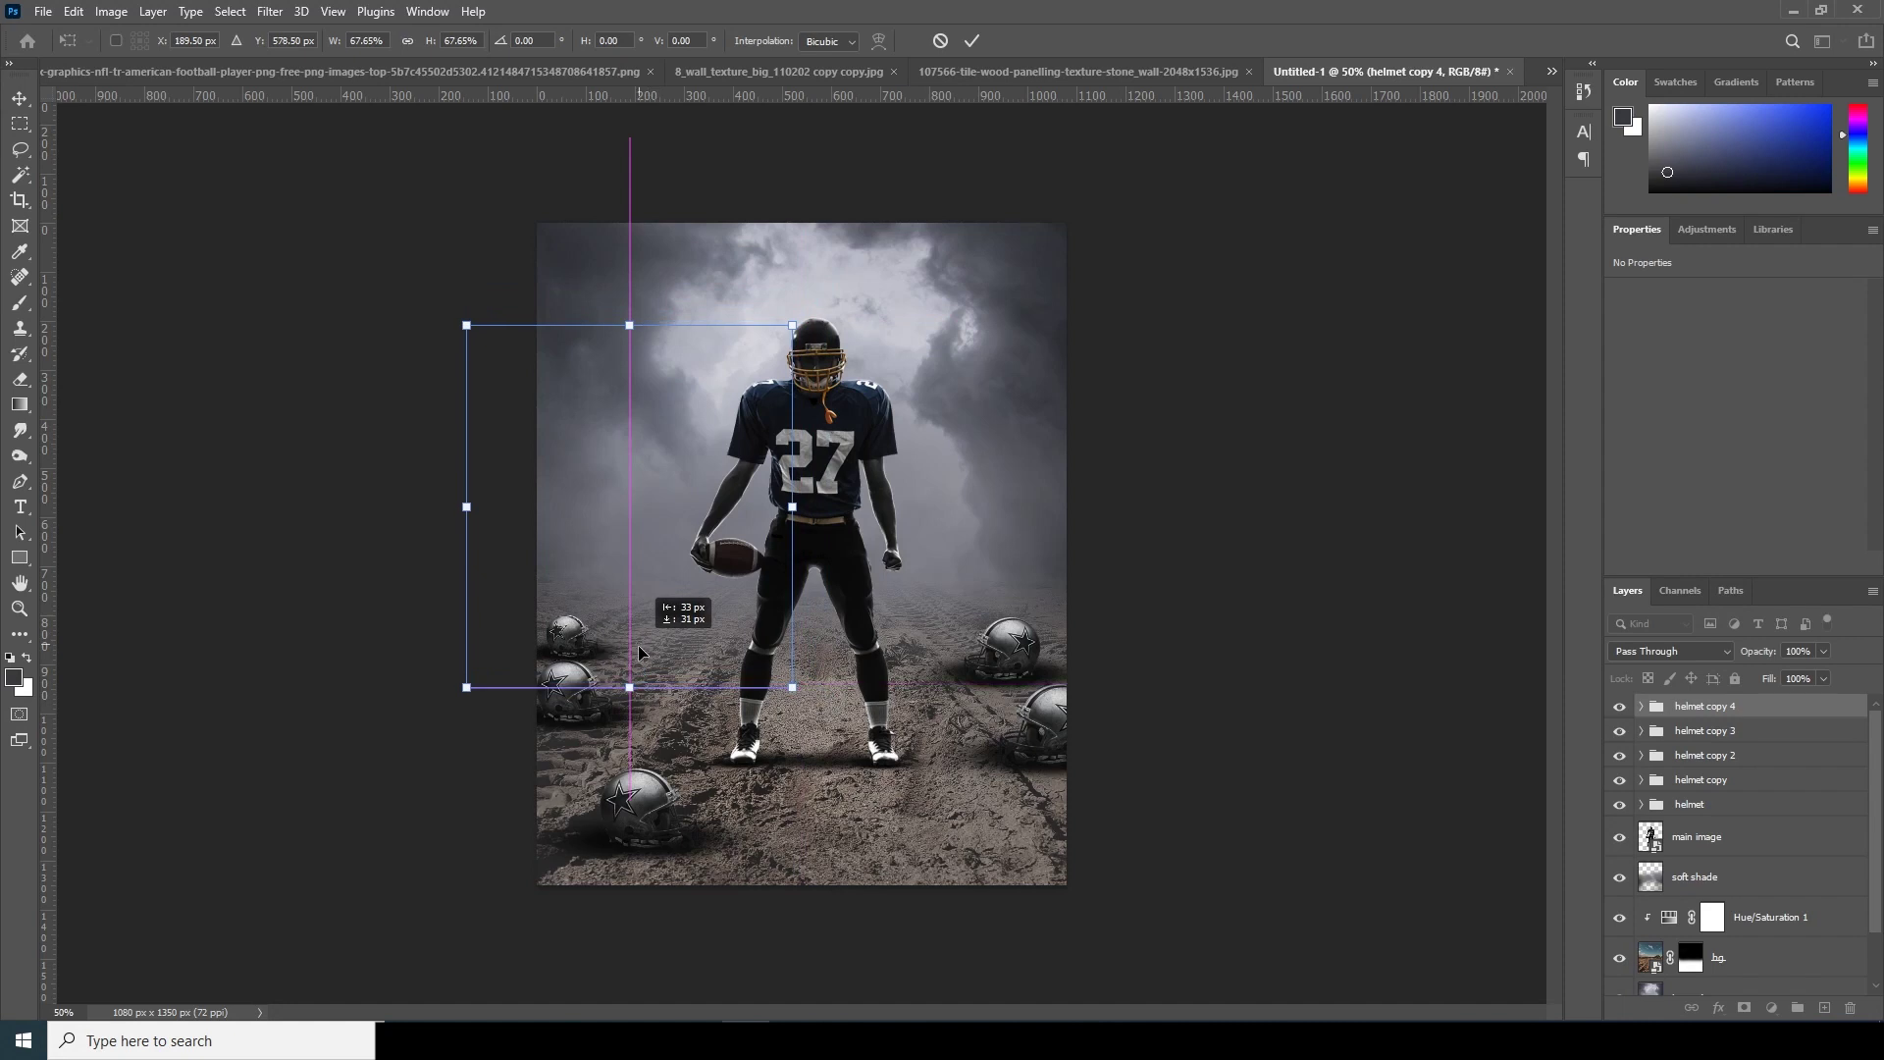
pyautogui.press('Return')
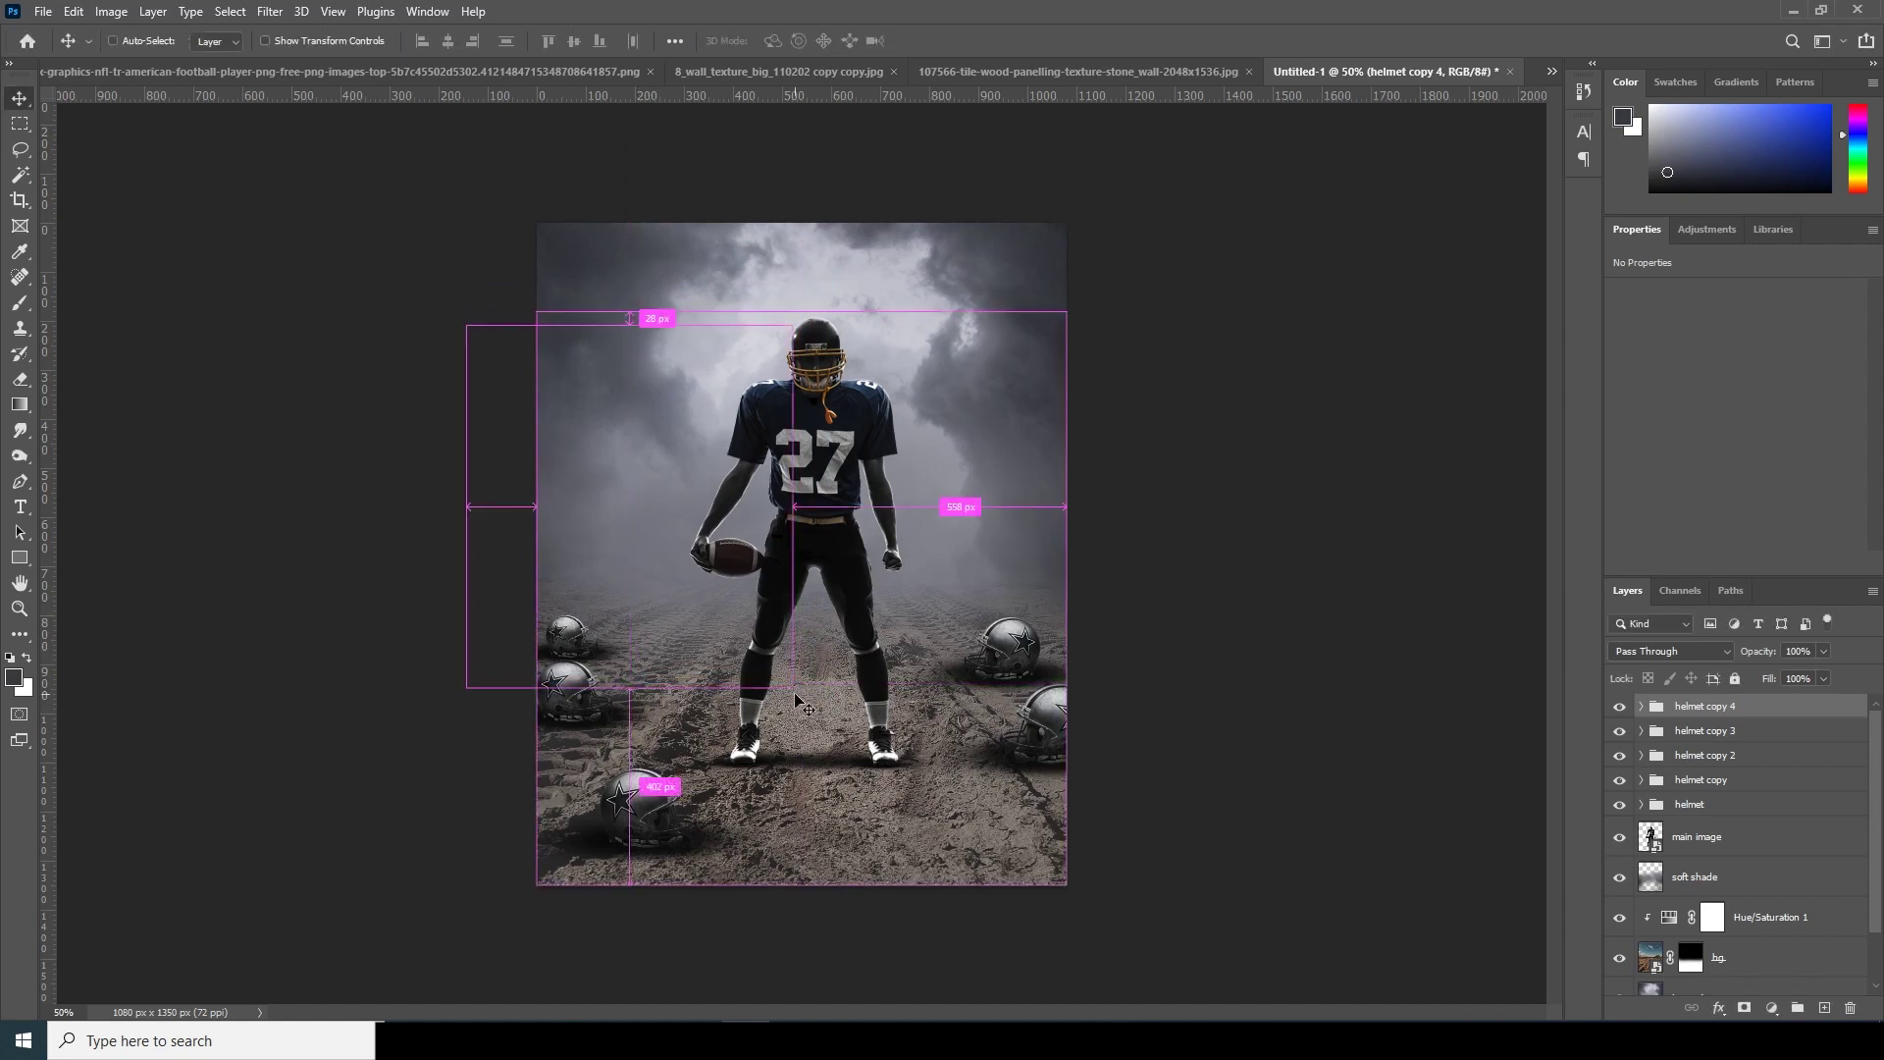
# Duplicate the small left helmet group, flip the copy horizontally, and place it in the left-hand group between the edge and the player.
pyautogui.hotkey('ctrl', 'j')
pyautogui.hotkey('ctrl', 't')
pyautogui.click(959, 402)
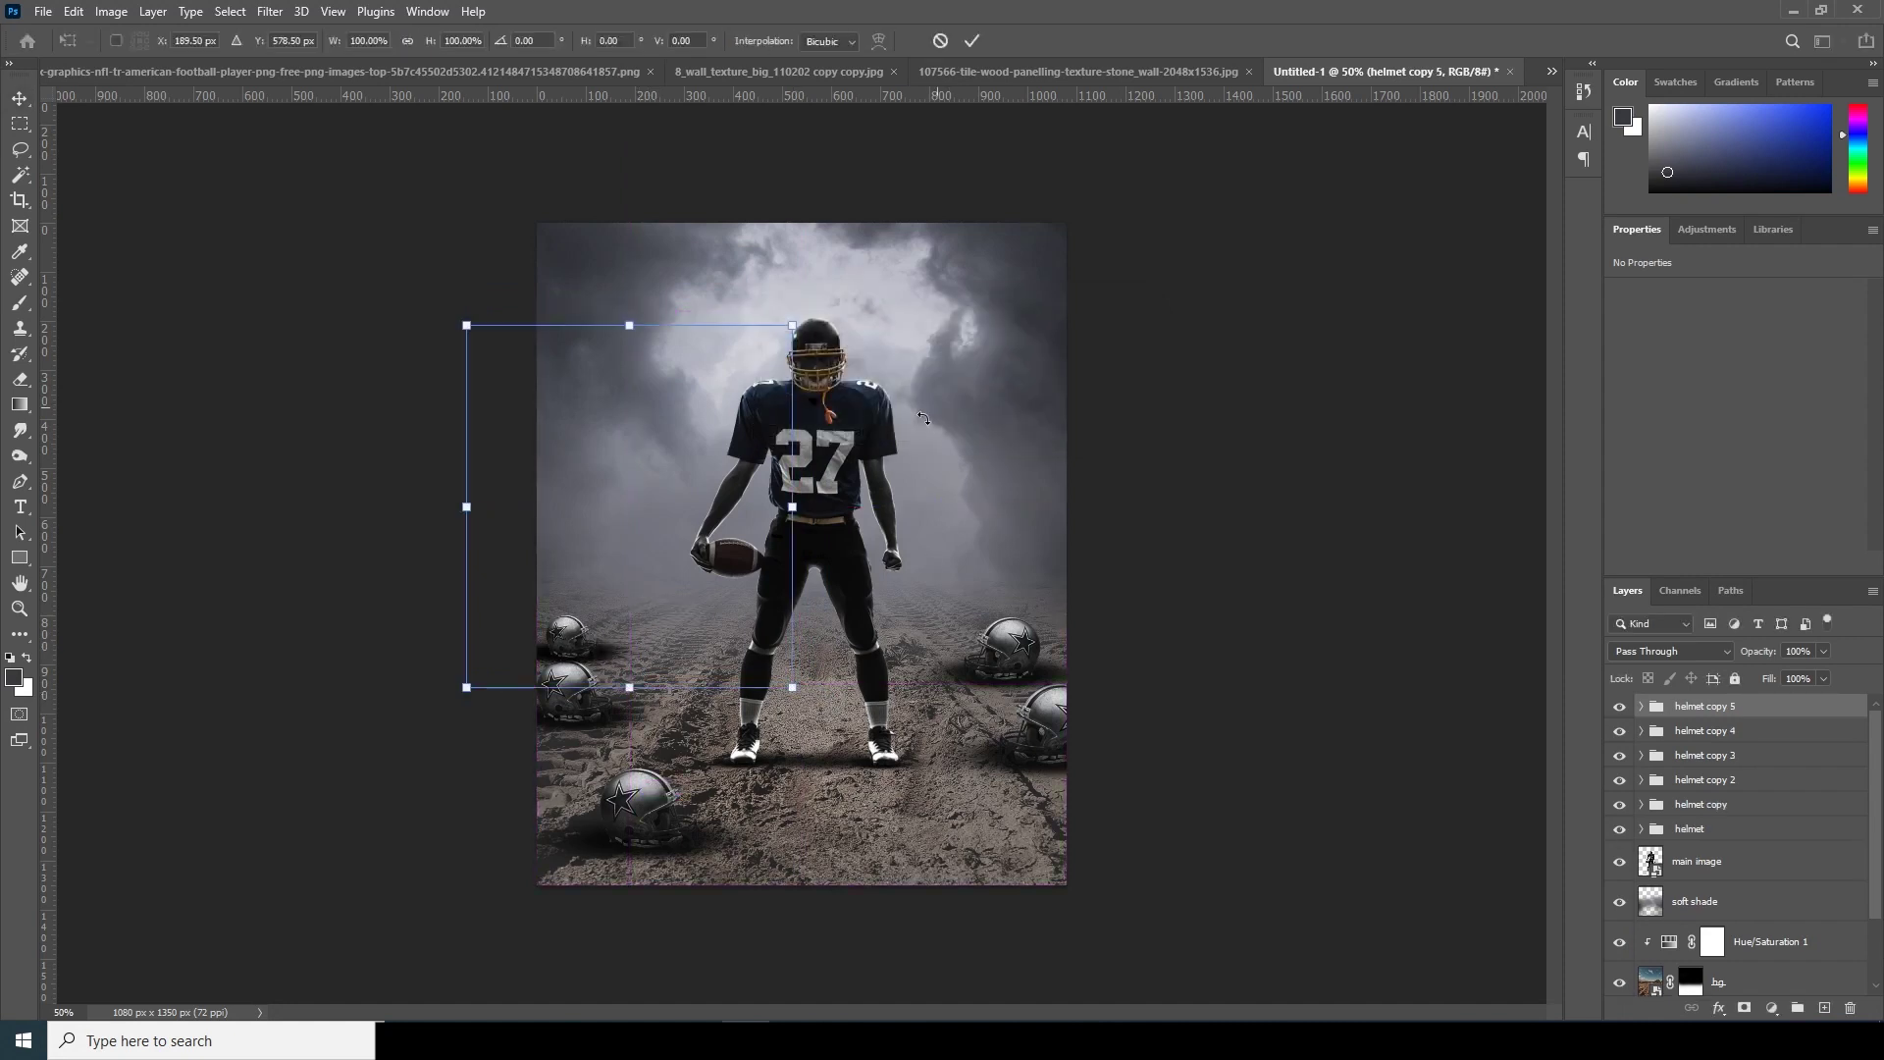
pyautogui.moveTo(681, 602); pyautogui.dragTo(762, 600)
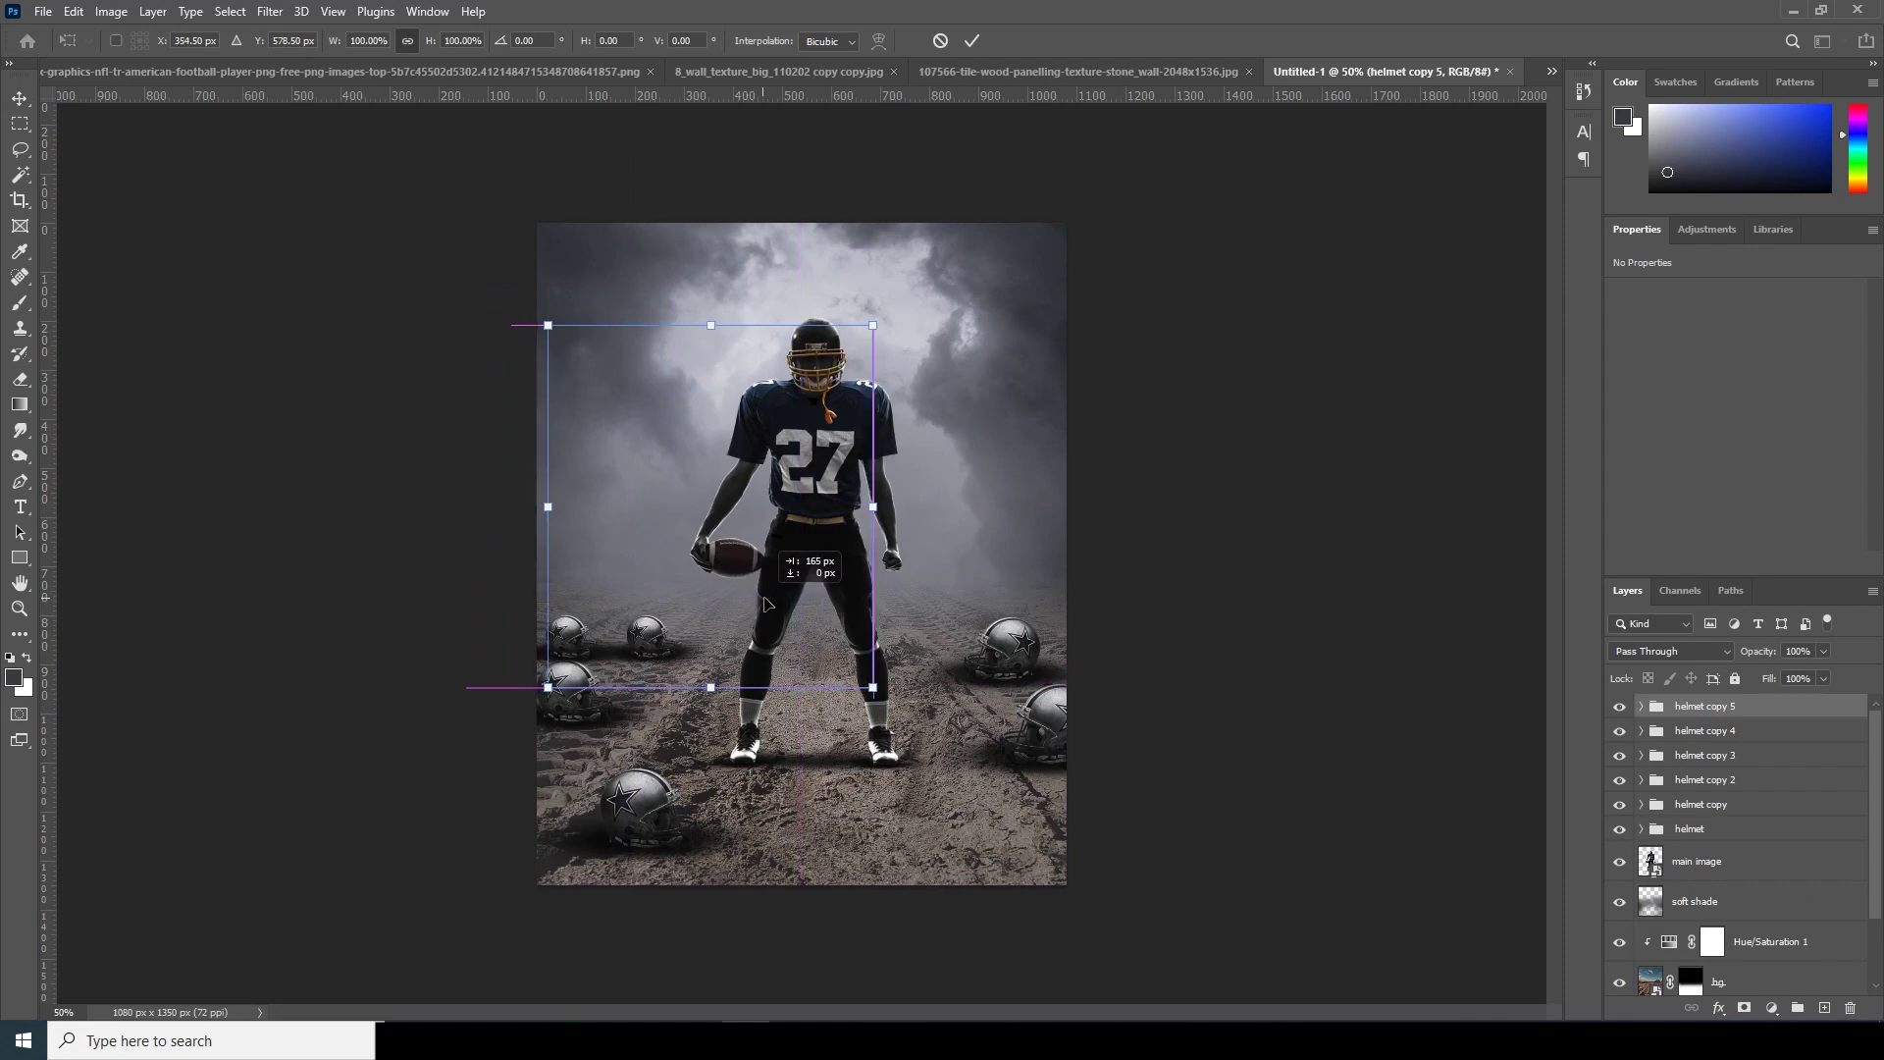
pyautogui.rightClick(643, 638)
pyautogui.click(721, 964)
pyautogui.moveTo(778, 676); pyautogui.dragTo(602, 653)
pyautogui.press('Return')
# Duplicate the small helmet group again, place the copy in the distance right of the player, and move its group beneath the soft shade layer.
pyautogui.hotkey('ctrl', 'j')
pyautogui.hotkey('ctrl', 't')
pyautogui.moveTo(579, 550); pyautogui.dragTo(956, 535)
pyautogui.press('Return')
pyautogui.moveTo(1702, 706); pyautogui.dragTo(1709, 912)
# Duplicate the distant helmet group three times and spread the copies along the horizon on both sides of the player.
pyautogui.hotkey('ctrl', 'j')
pyautogui.hotkey('ctrl', 't')
pyautogui.moveTo(976, 607); pyautogui.dragTo(1073, 623)
pyautogui.press('Return')
pyautogui.hotkey('ctrl', 'j')
pyautogui.hotkey('ctrl', 't')
pyautogui.moveTo(981, 550); pyautogui.dragTo(716, 540)
pyautogui.press('Return')
pyautogui.hotkey('ctrl', 'j')
pyautogui.hotkey('ctrl', 't')
pyautogui.press('Return')
# Duplicate the farther right-hand helmet group twice and add the copies to the left cluster, one at the back and one in the middle.
pyautogui.keyDown('ctrl'); pyautogui.click(1015, 653); pyautogui.keyUp('ctrl')
pyautogui.hotkey('ctrl', 'j')
pyautogui.moveTo(1015, 653); pyautogui.dragTo(883, 756)
pyautogui.hotkey('ctrl', 'j')
pyautogui.hotkey('ctrl', 't')
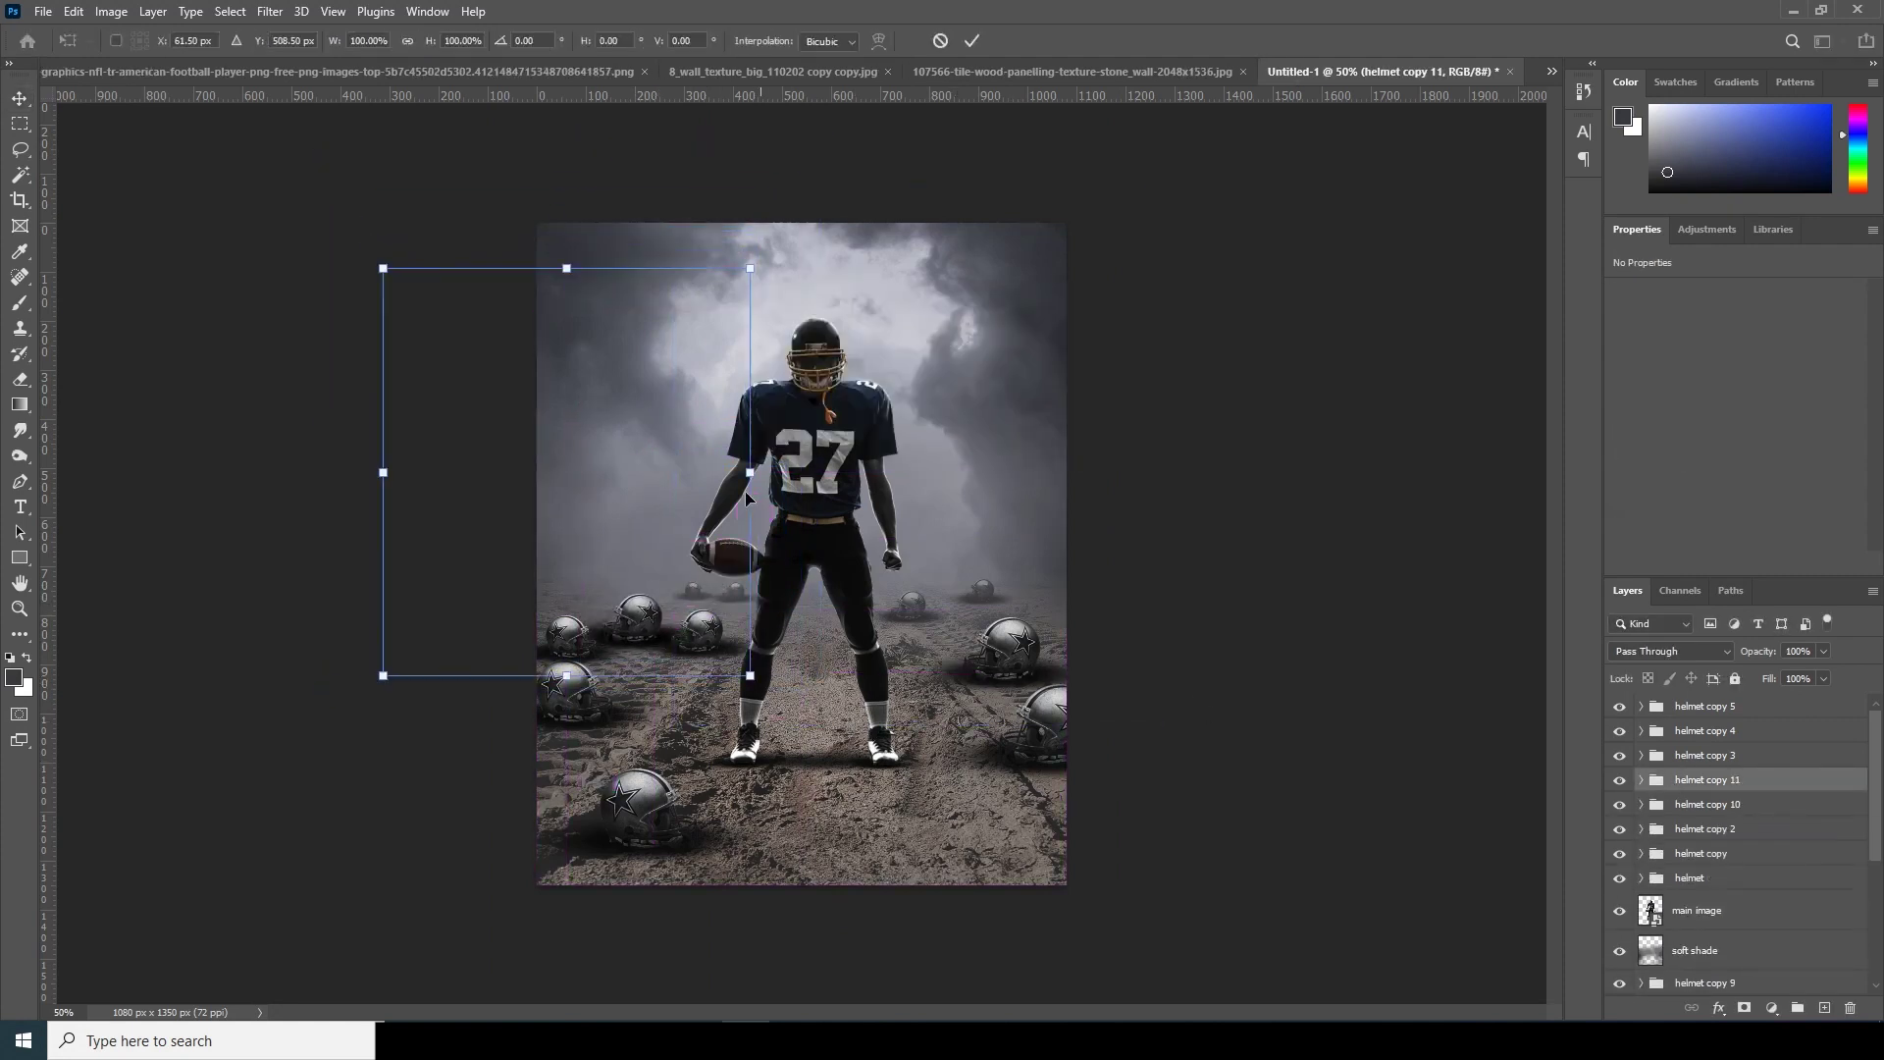
pyautogui.moveTo(611, 644); pyautogui.dragTo(814, 746)
pyautogui.press('Return')
# Bring the left-edge helmet group to the top of the layer stack, duplicate it, and place the copy on the cluster's side nearest the player.
pyautogui.moveTo(1707, 779); pyautogui.dragTo(1697, 698)
pyautogui.hotkey('ctrl', 't')
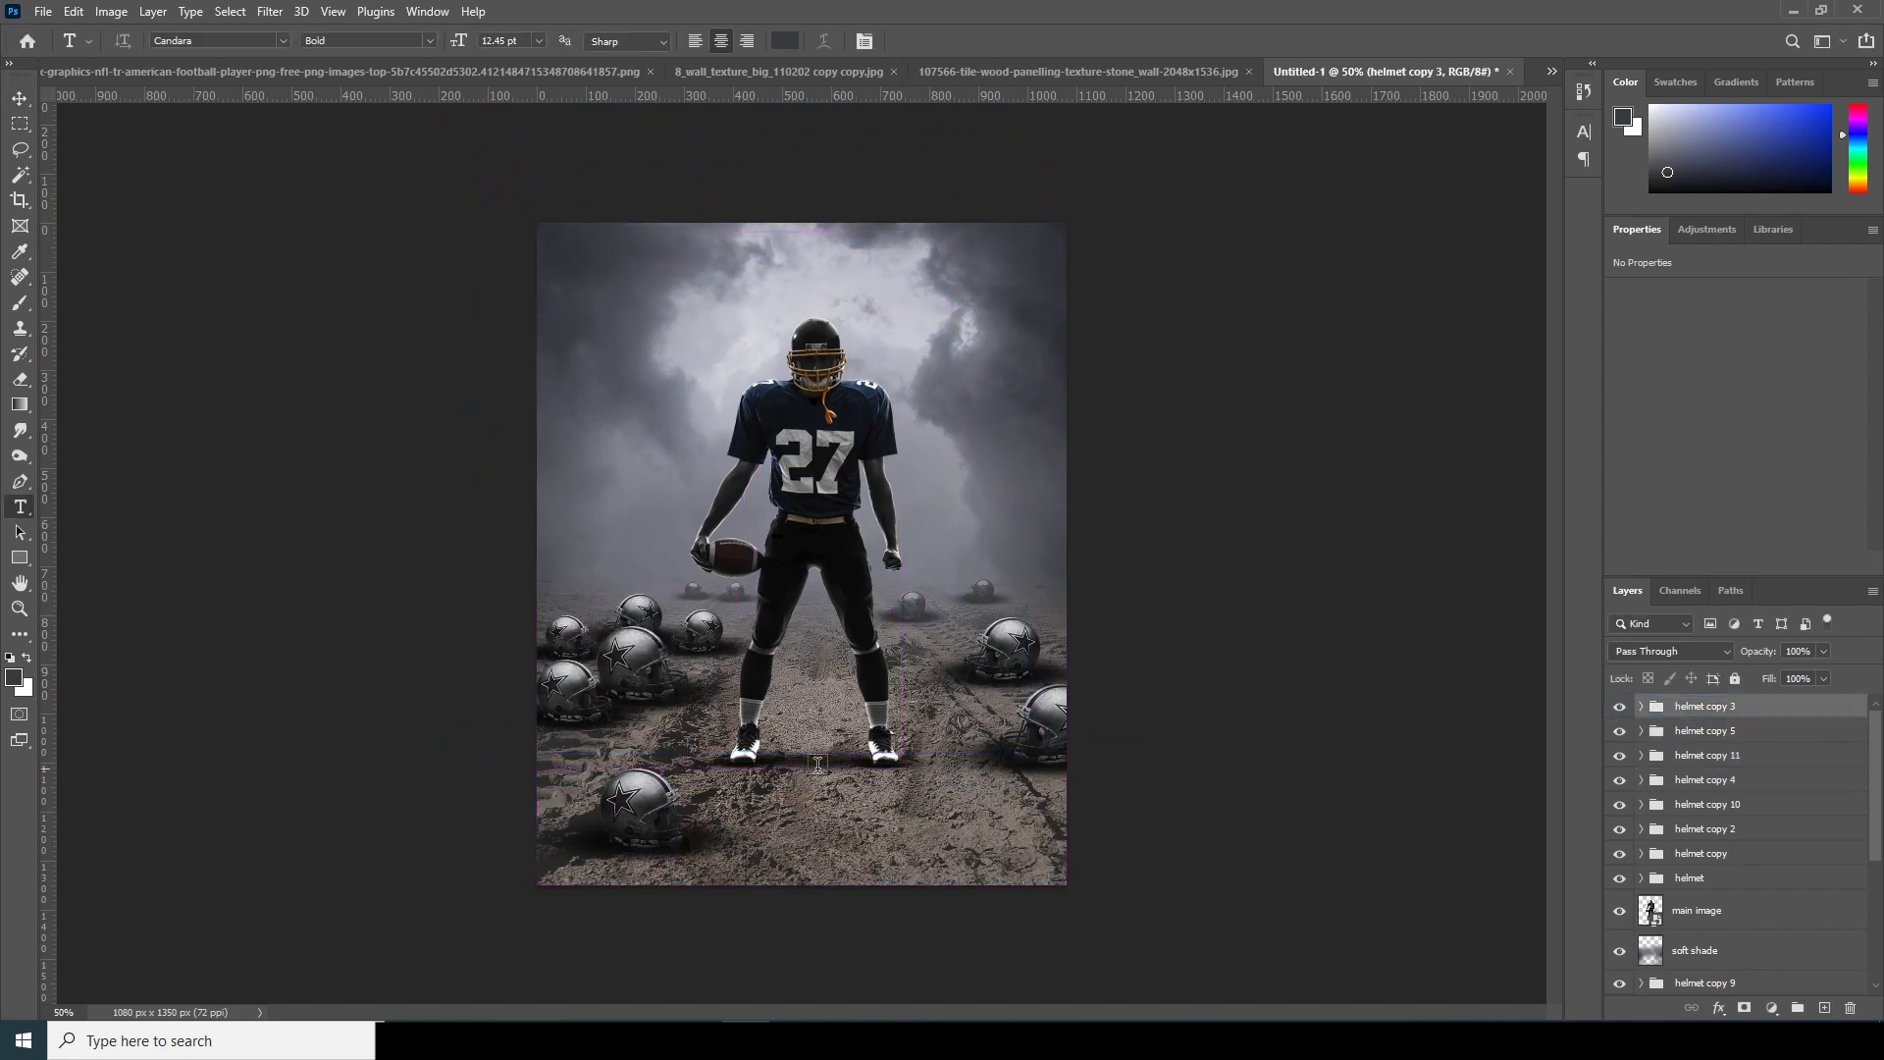
pyautogui.press('Return')
pyautogui.hotkey('ctrl', 'j')
pyautogui.hotkey('ctrl', 't')
pyautogui.press('Return')
pyautogui.moveTo(838, 682); pyautogui.dragTo(756, 673)
pyautogui.press('Return')
# Duplicate the helmet beside the player, flip the copy horizontally, and place it at the front of the left cluster.
pyautogui.hotkey('ctrl', 'j')
pyautogui.hotkey('ctrl', 't')
pyautogui.click(959, 402)
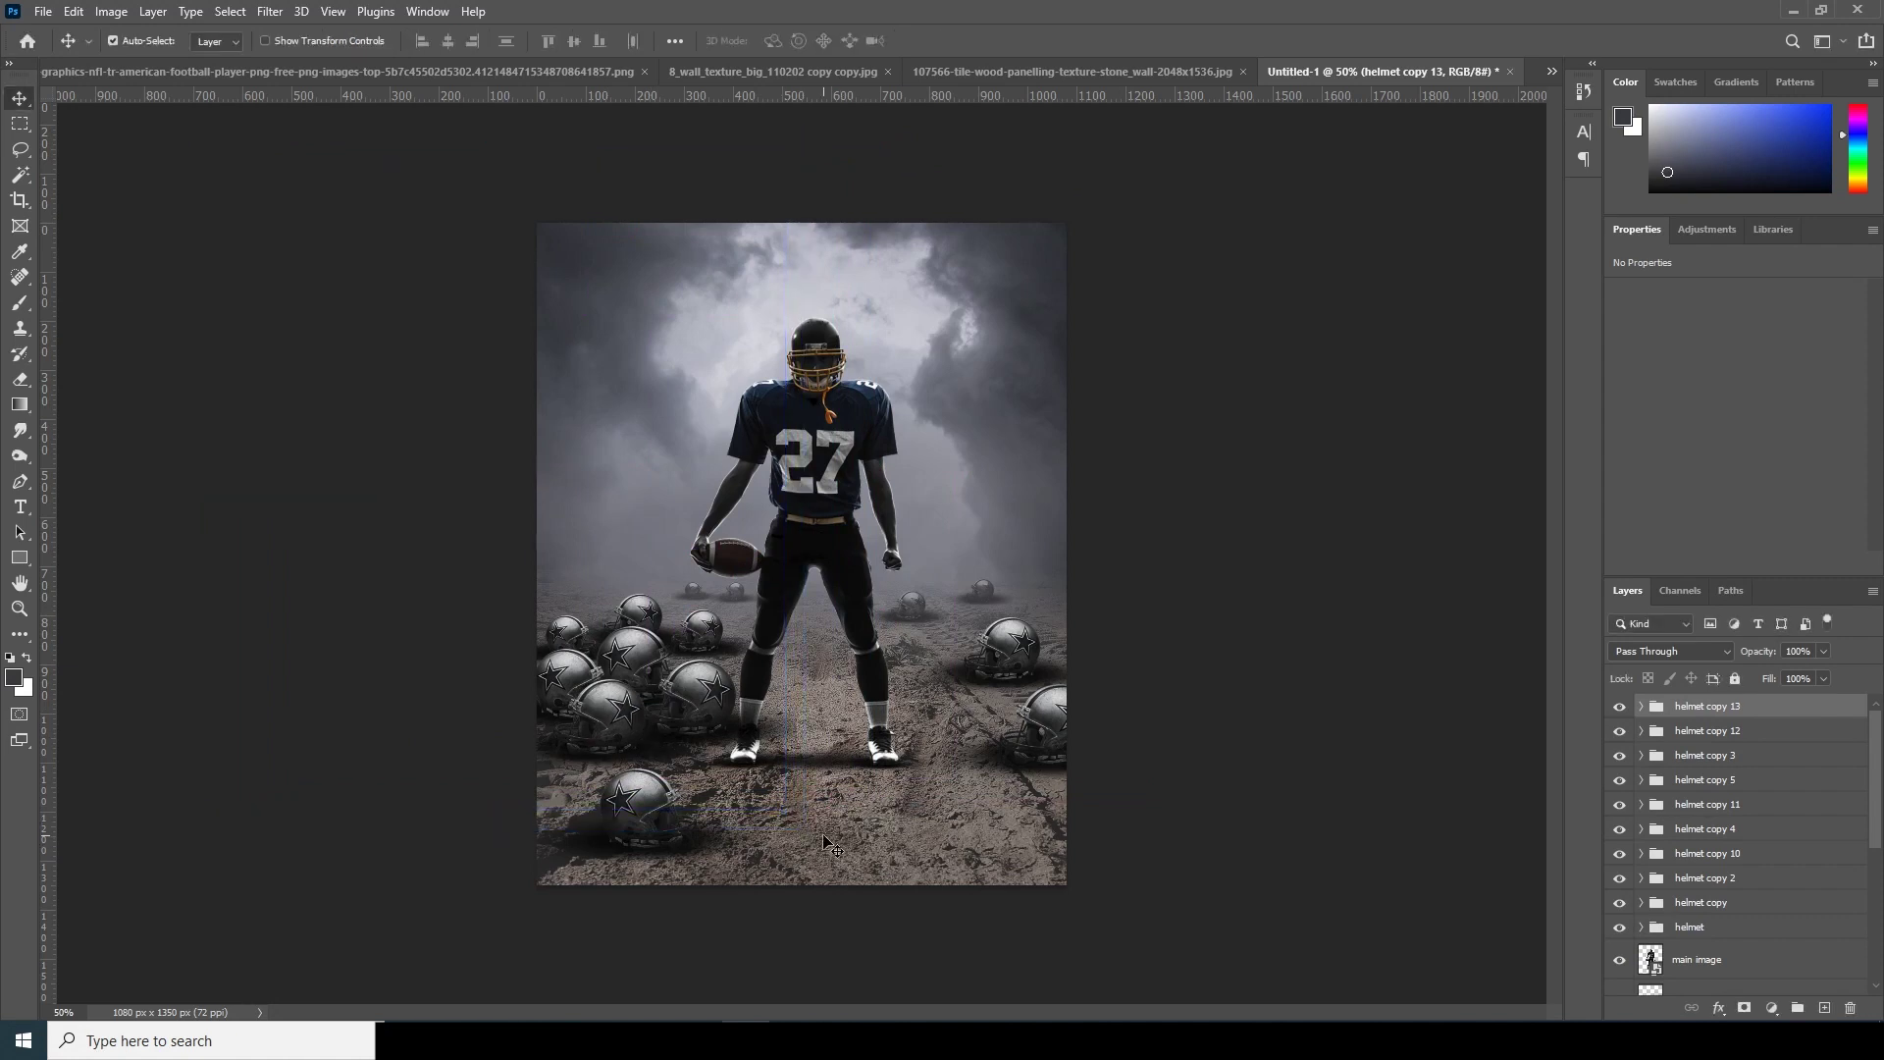
pyautogui.moveTo(635, 766); pyautogui.dragTo(635, 711)
pyautogui.press('Return')
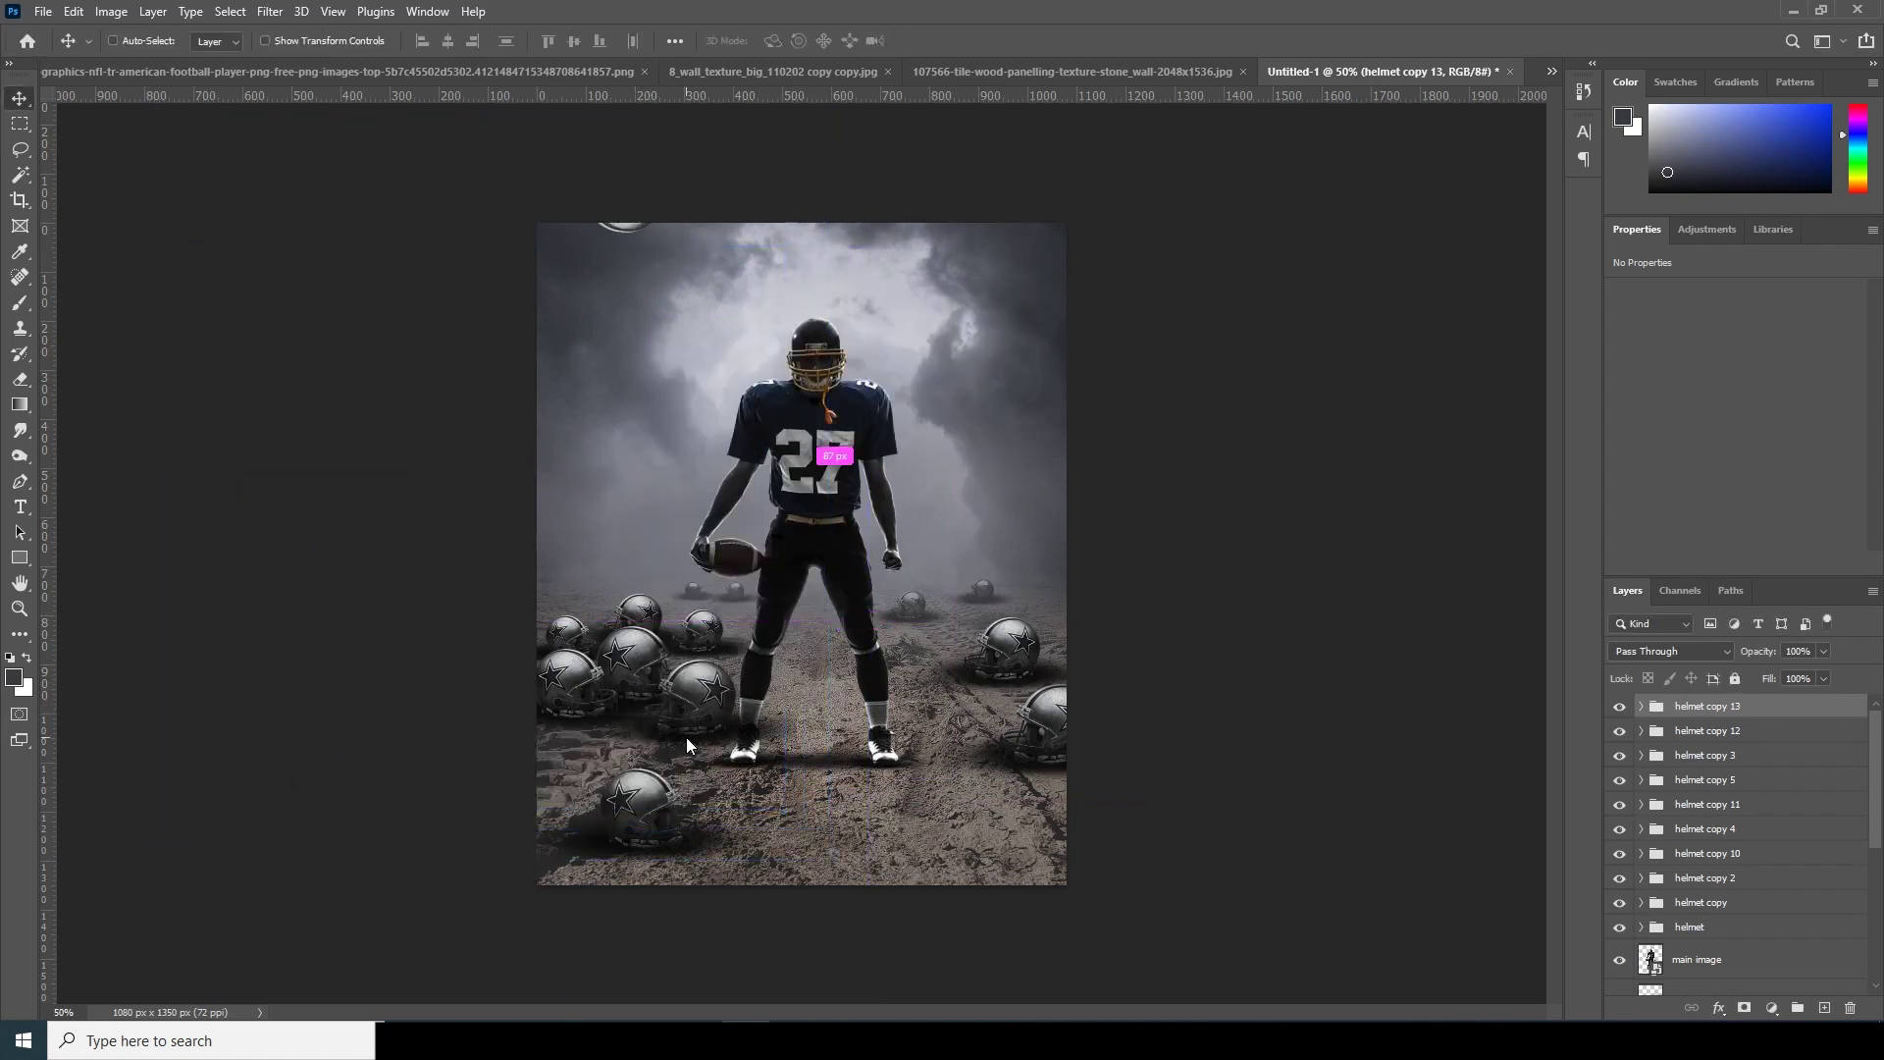
pyautogui.hotkey('ctrl', 't')
pyautogui.rightClick(679, 339)
pyautogui.click(746, 655)
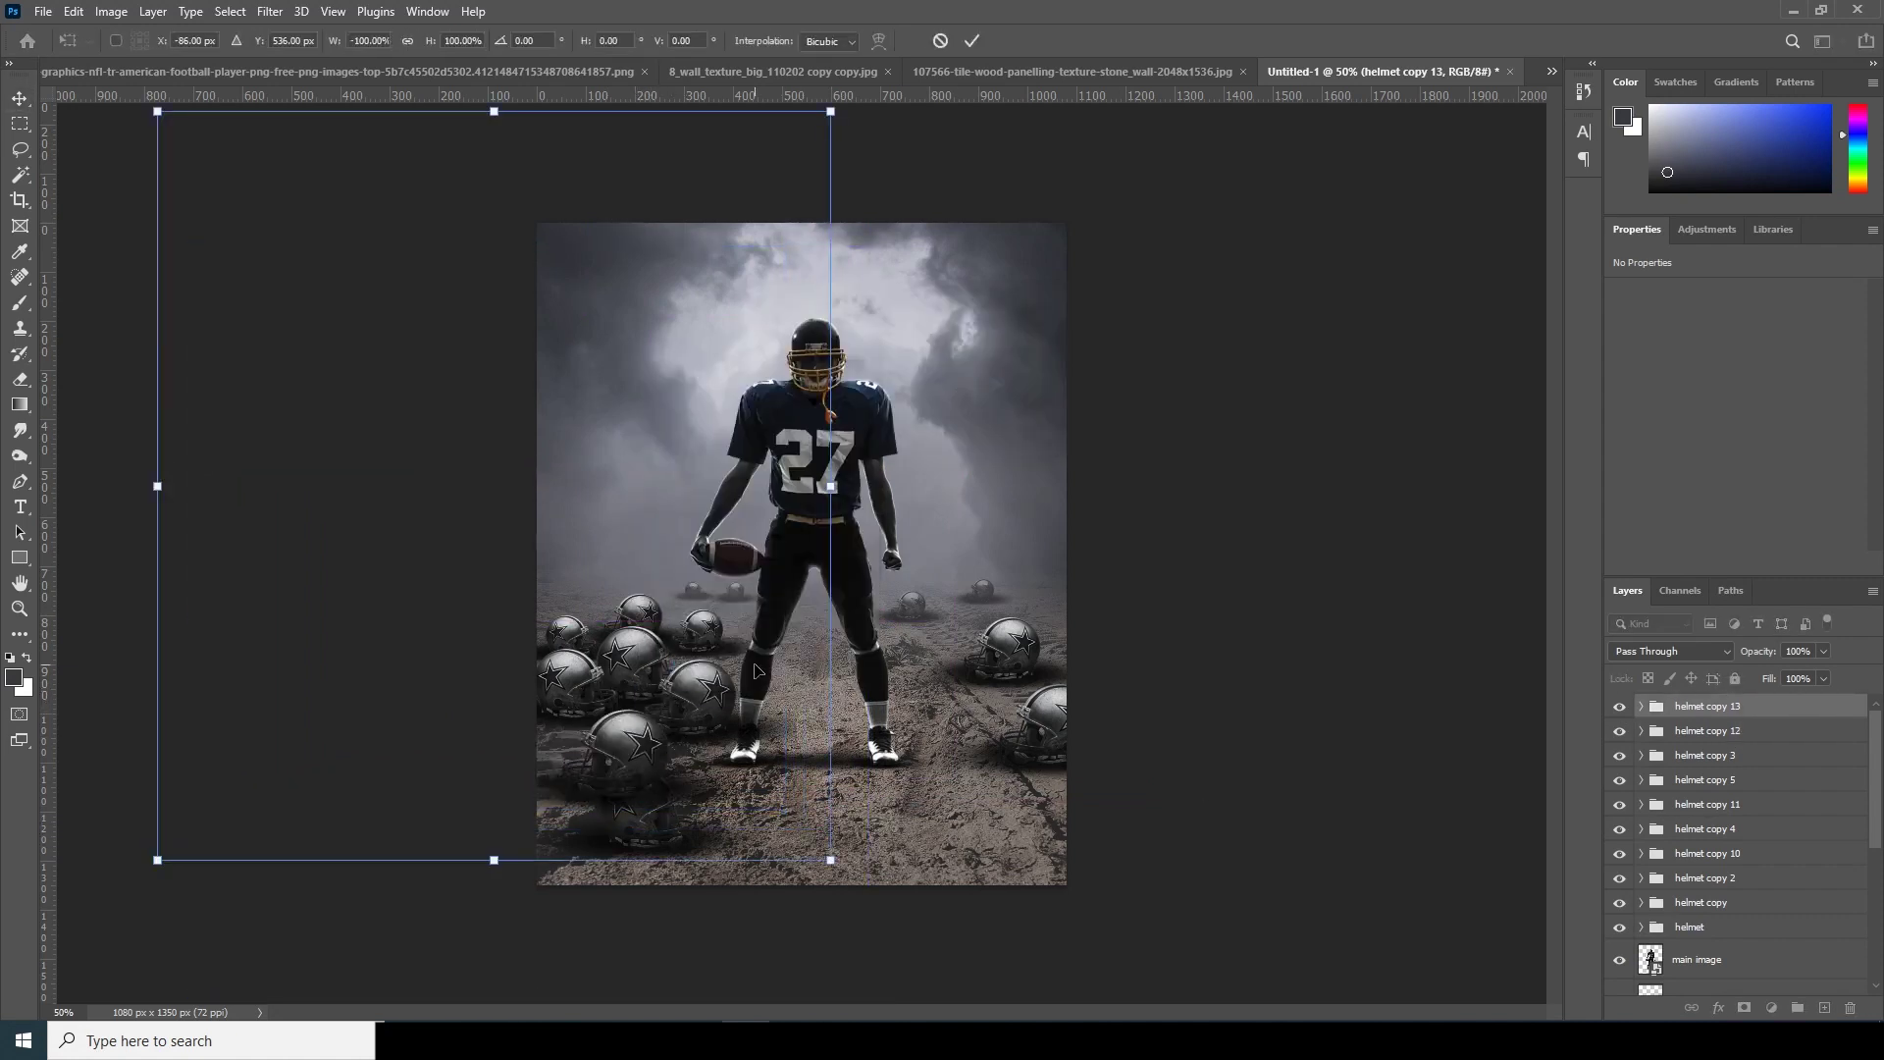
pyautogui.moveTo(644, 744); pyautogui.dragTo(643, 726)
pyautogui.press('Return')
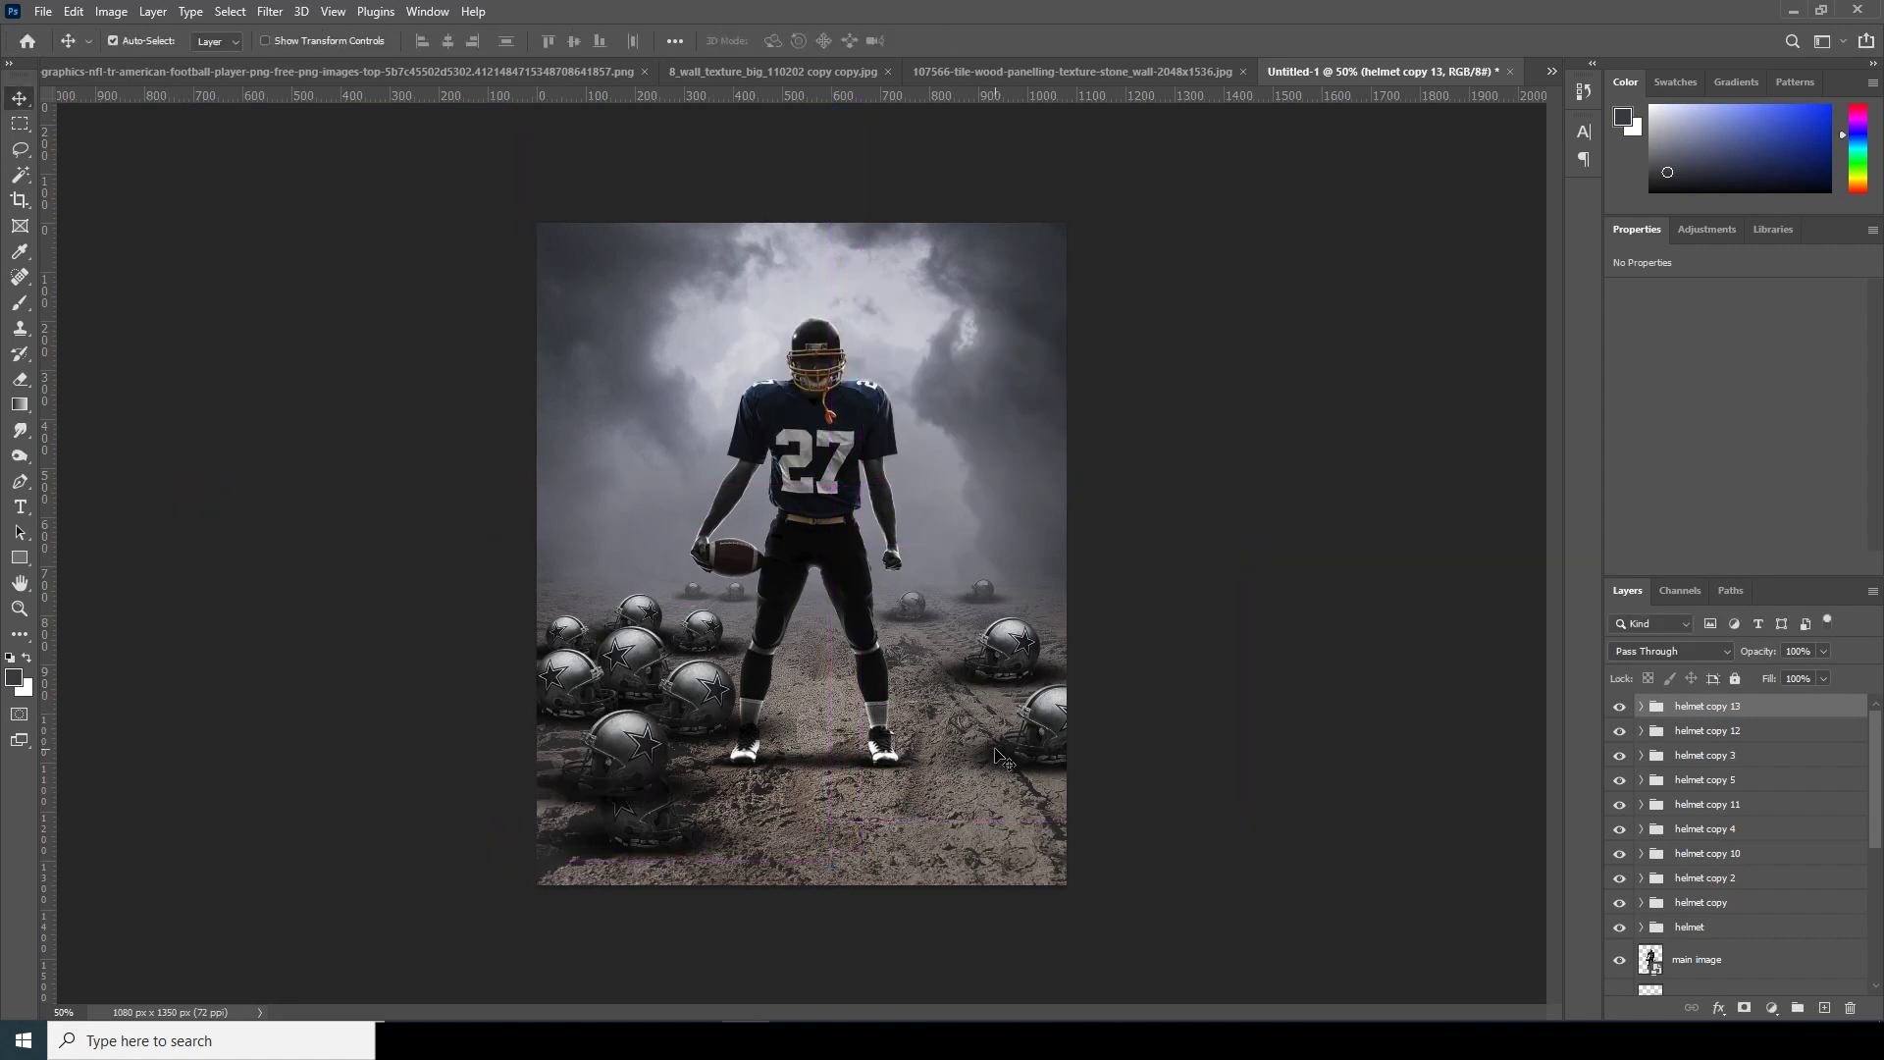
# Bring the original helmet group to the top of the layer stack and duplicate it to place two large helmets at the left cluster's front.
pyautogui.click(1697, 926)
pyautogui.hotkey('ctrl', 'shift', ']')
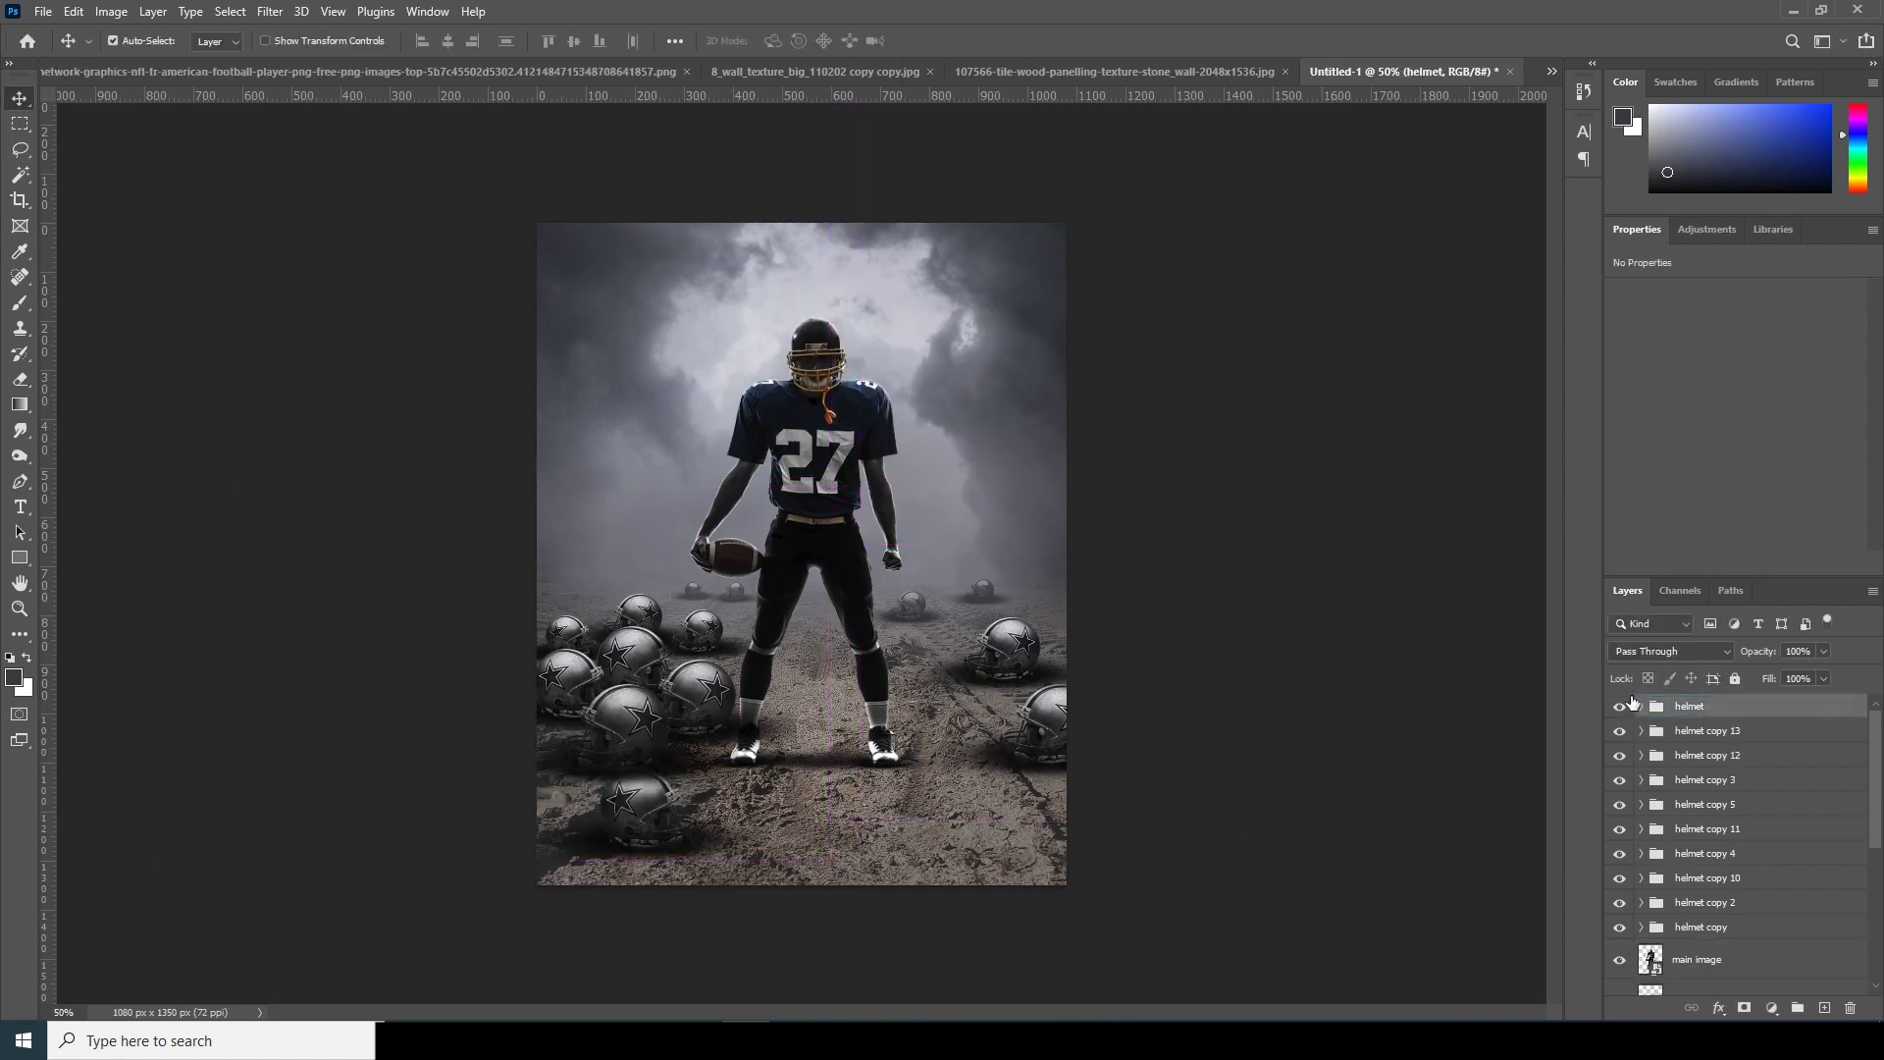
pyautogui.hotkey('ctrl', 't')
pyautogui.hotkey('ctrl', 'alt', 't')
pyautogui.press('Return')
pyautogui.hotkey('ctrl', 'alt', 't')
pyautogui.press('Return')
pyautogui.moveTo(764, 773); pyautogui.dragTo(853, 813)
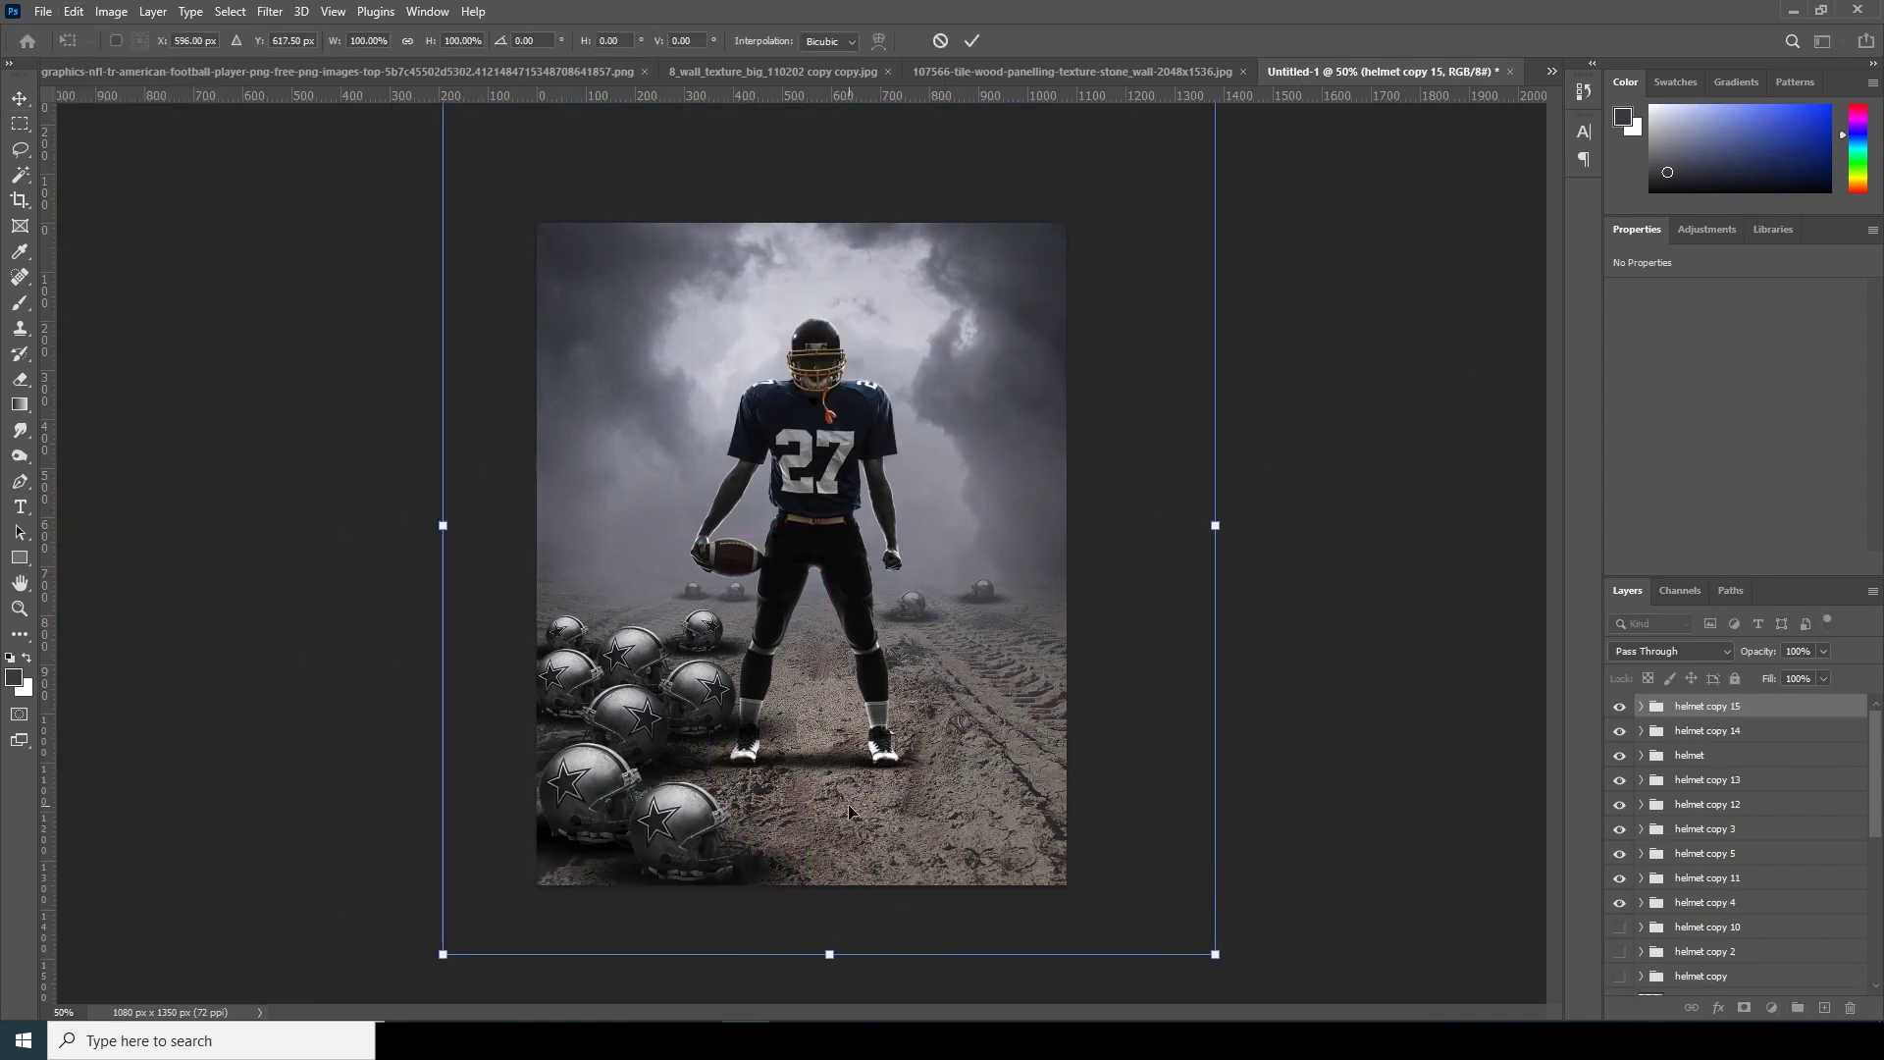
# Duplicate the helmet groups again and place one large copy in the right foreground and one smaller copy farther back near the right edge.
pyautogui.hotkey('ctrl', 'alt', 't')
pyautogui.press('Return')
pyautogui.moveTo(972, 728); pyautogui.dragTo(683, 735)
pyautogui.hotkey('ctrl', 'alt', 't')
pyautogui.press('Return')
pyautogui.moveTo(929, 961); pyautogui.dragTo(1199, 700)
pyautogui.press('Return')
# Show the hidden helmet groups again and shift the farther right-hand helmet closer to the player.
pyautogui.scroll(-1, 1737, 863)
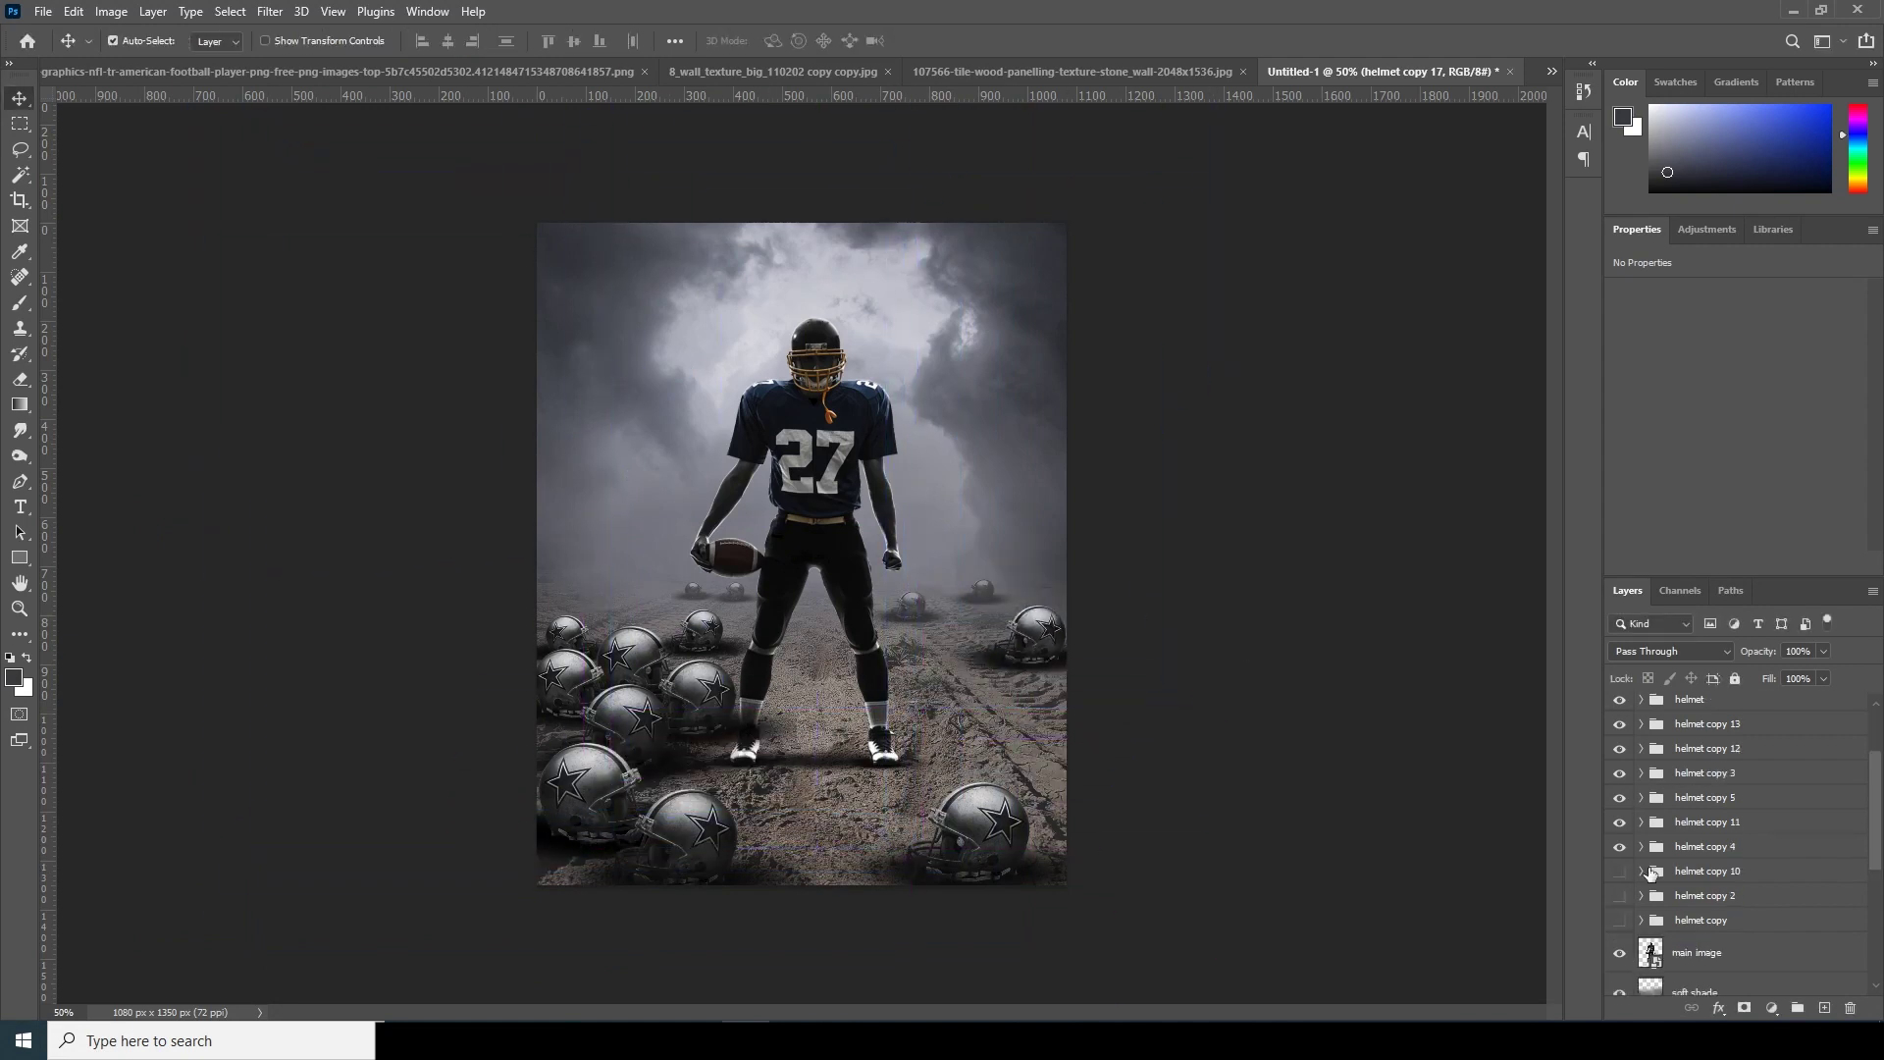
pyautogui.click(1707, 942)
pyautogui.hotkey('ctrl', 't')
pyautogui.moveTo(1087, 721); pyautogui.dragTo(1102, 717)
pyautogui.press('Return')
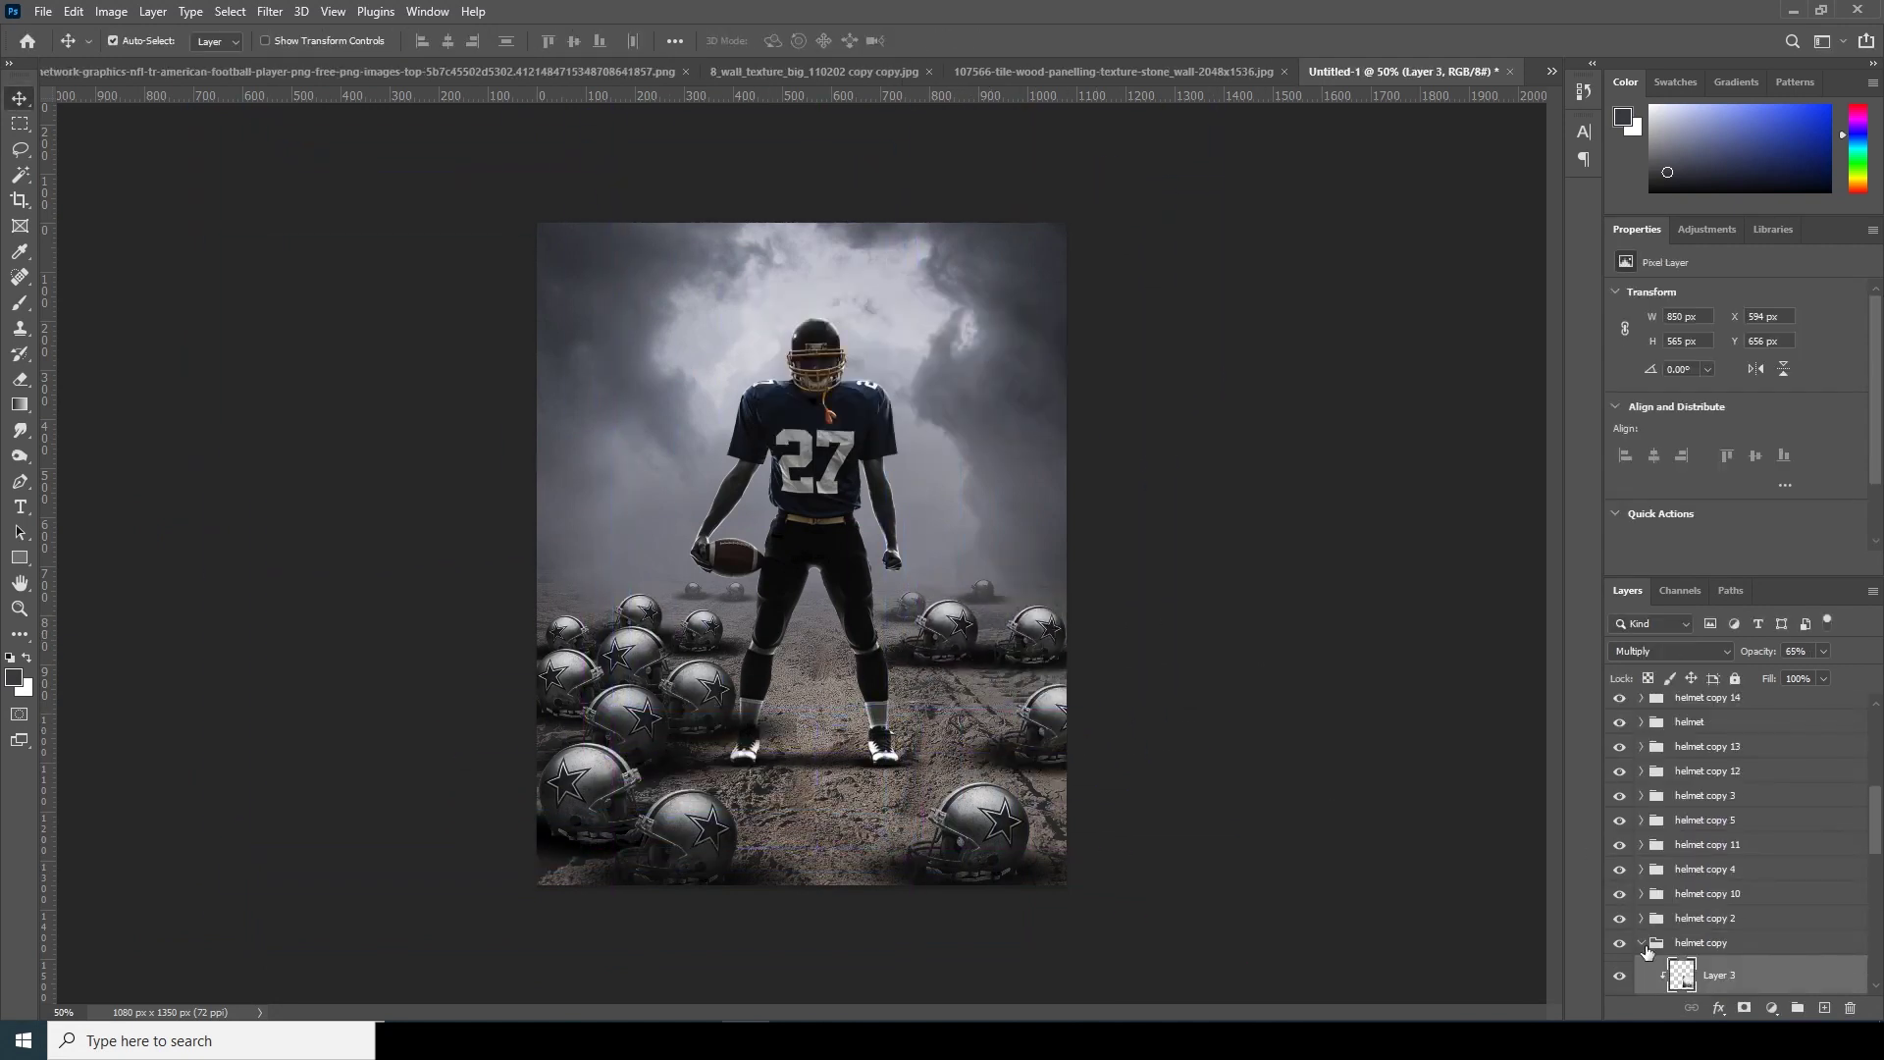
# Duplicate the right-hand helmets to fill the right cluster, flipping a copy horizontally for variety.
pyautogui.hotkey('ctrl', 'alt', 't')
pyautogui.rightClick(1072, 357)
pyautogui.click(1198, 685)
pyautogui.press('Return')
# Move the helmet copy 17 group below helmet copy 2 in the layer stack and scale it to about 92% at the right cluster's back.
pyautogui.click(1699, 829)
pyautogui.moveTo(1699, 841); pyautogui.dragTo(1707, 891)
pyautogui.hotkey('ctrl', 't')
pyautogui.moveTo(1087, 660); pyautogui.dragTo(1085, 631)
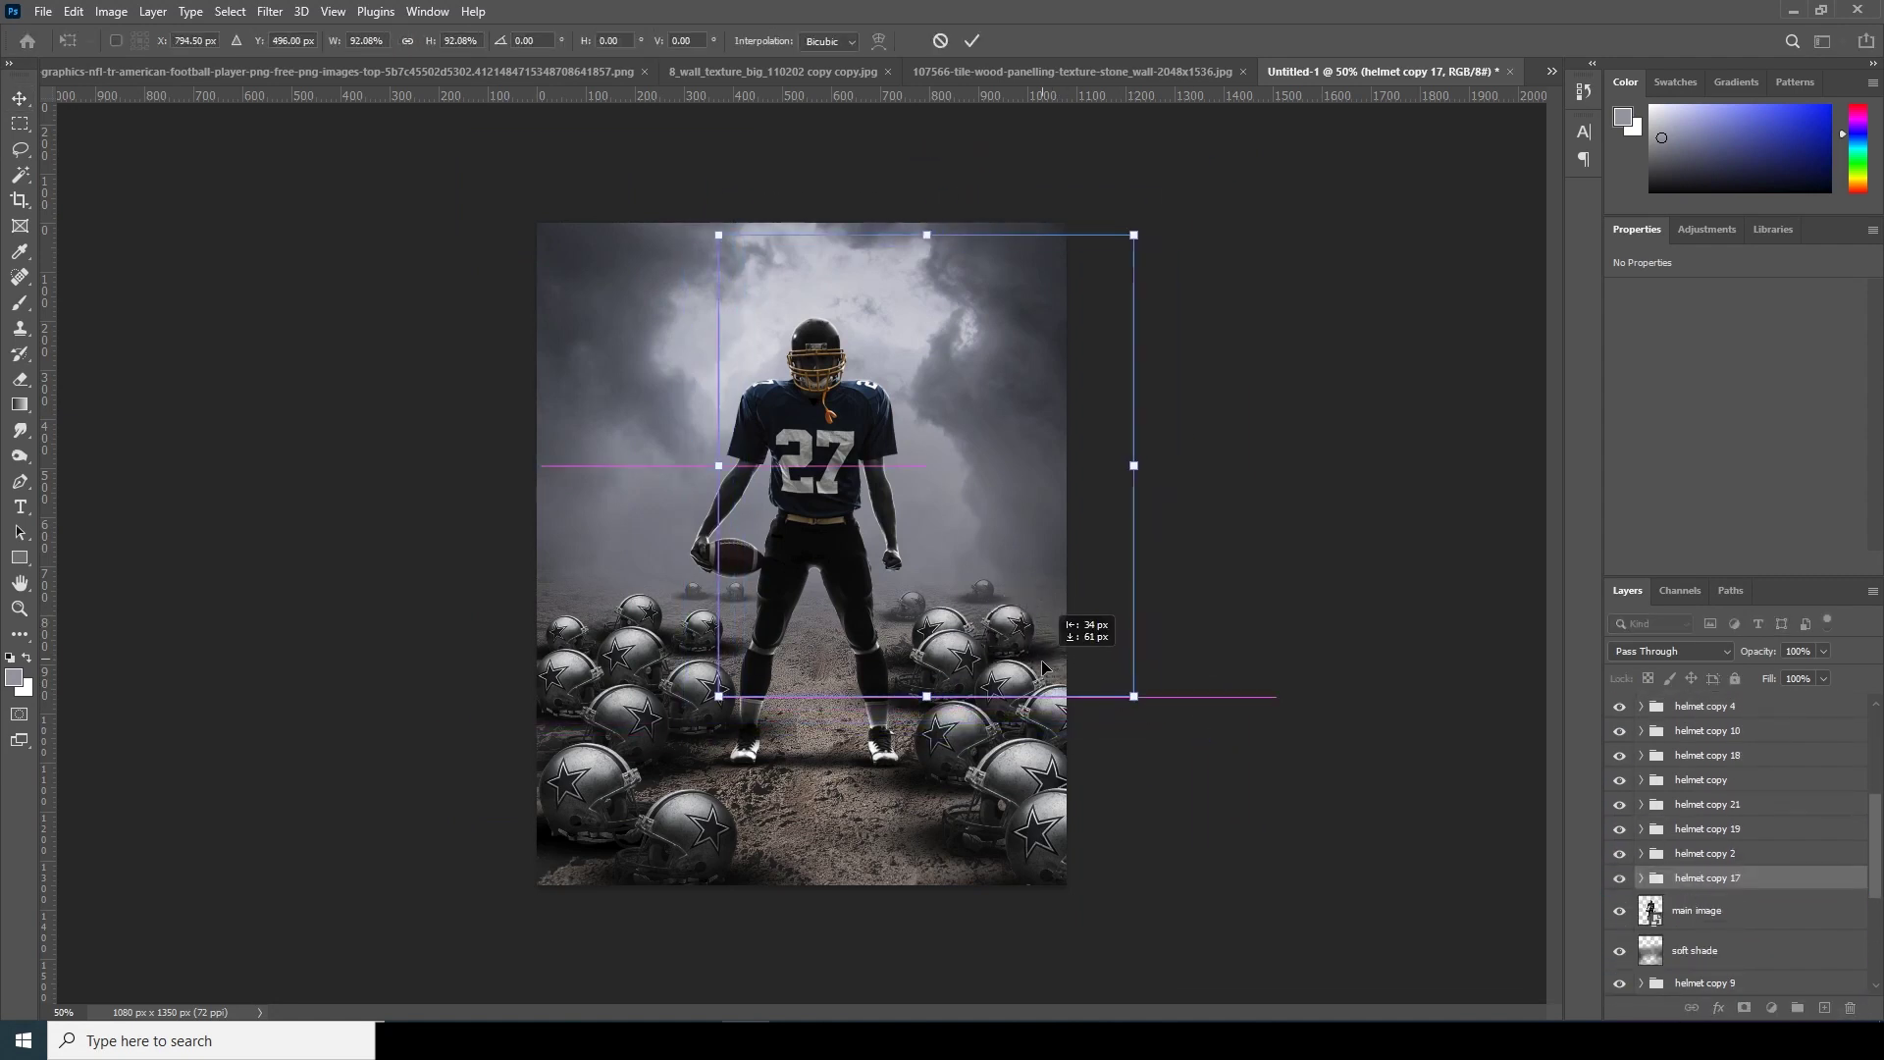
pyautogui.press('Return')
# Duplicate the helmet copy 17 group and place the copy at the canvas's right edge, behind the nearer helmets.
pyautogui.hotkey('ctrl', 'j')
pyautogui.hotkey('ctrl', 't')
pyautogui.moveTo(1119, 697); pyautogui.dragTo(1214, 694)
pyautogui.press('Return')
pyautogui.hotkey('ctrl', '-')
pyautogui.hotkey('ctrl', '-')
pyautogui.hotkey('ctrl', '+')
pyautogui.hotkey('ctrl', '+')
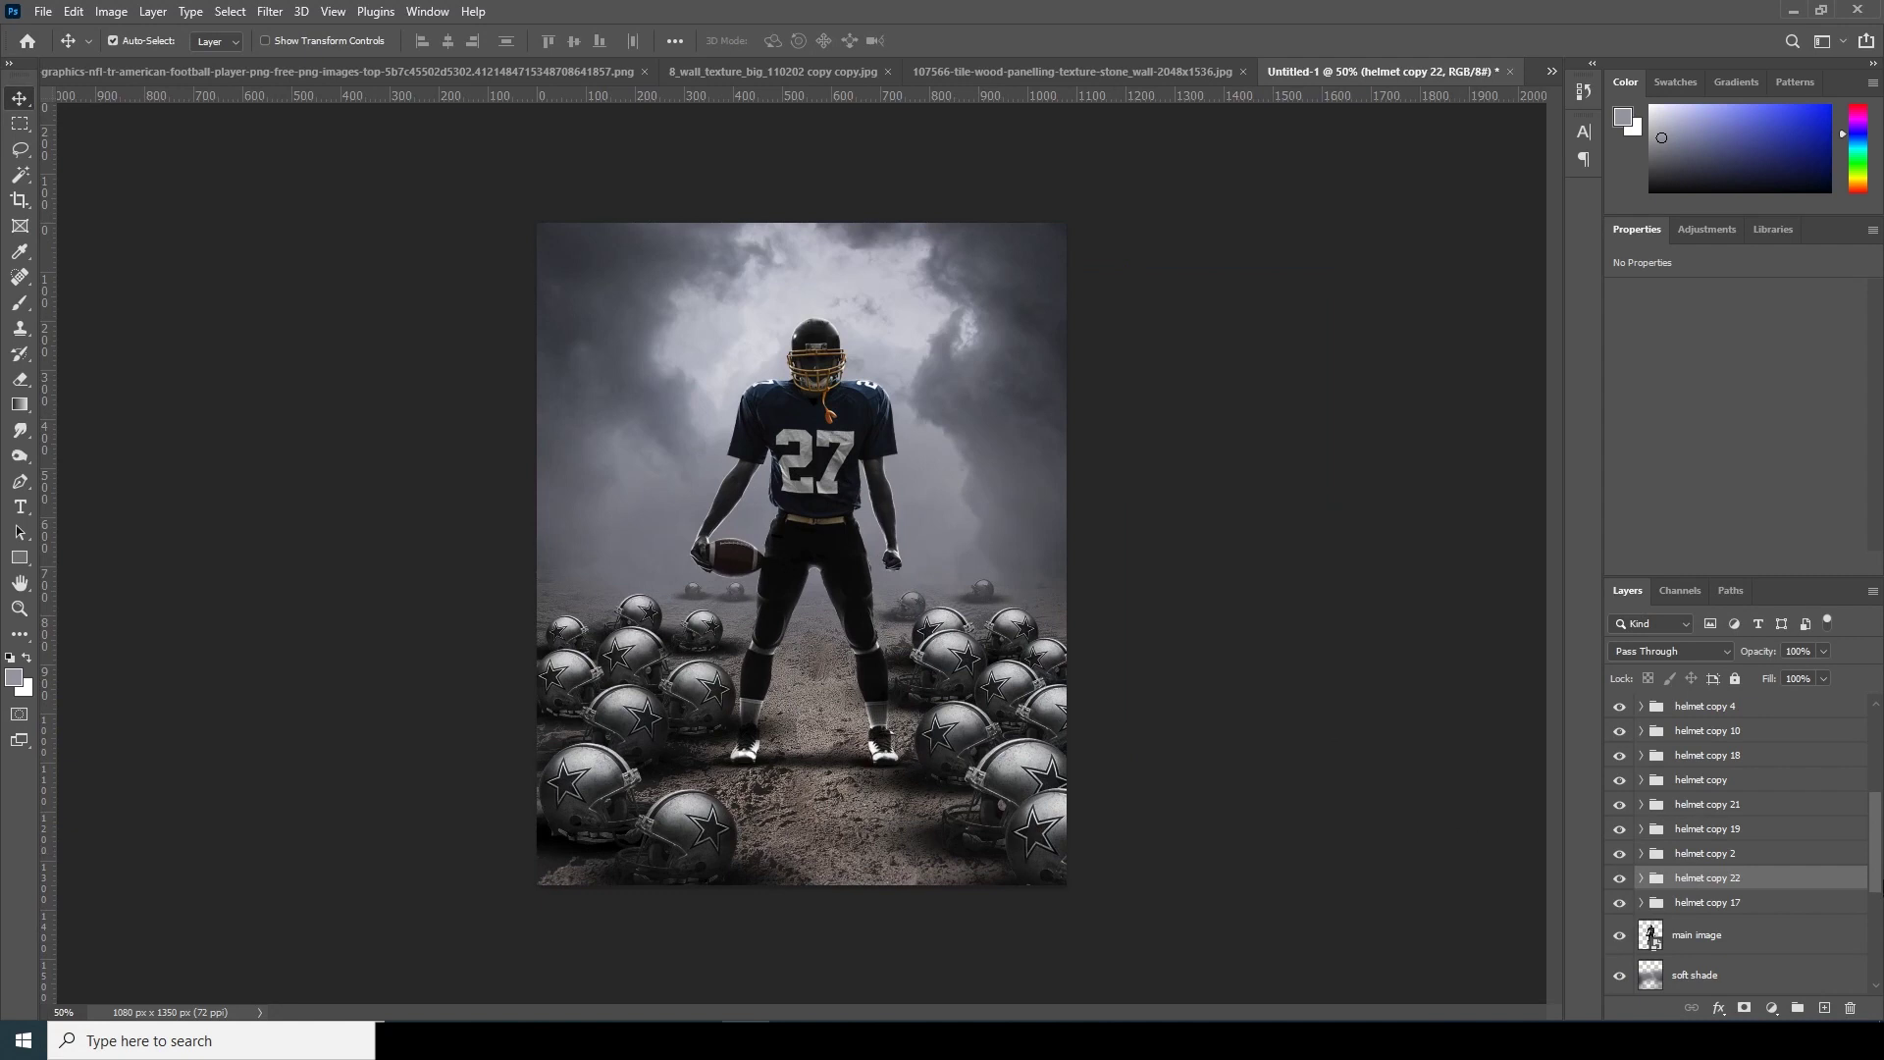
# Add a layer above helmet copy 21, brush soft grey haze over the rear helmets and ground, and set the layer's opacity to 70%.
pyautogui.click(1724, 807)
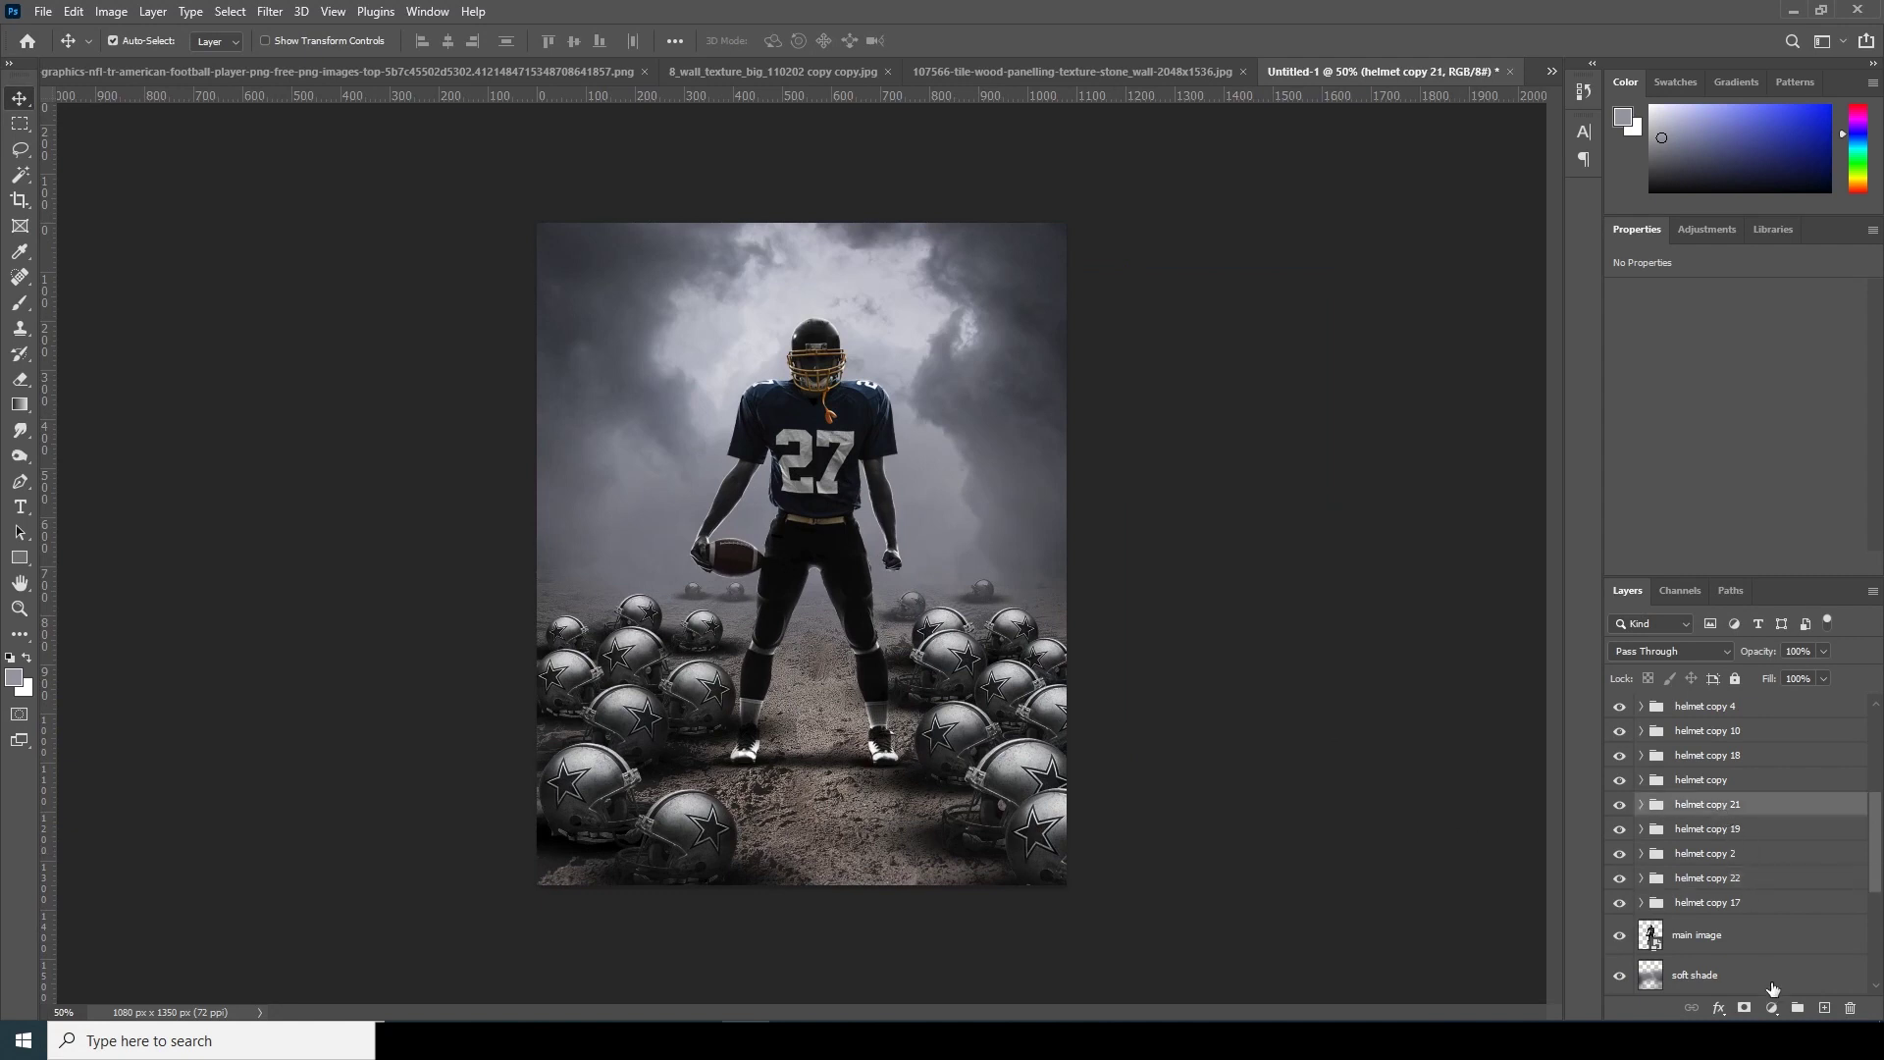
pyautogui.click(1824, 1009)
pyautogui.press('b')
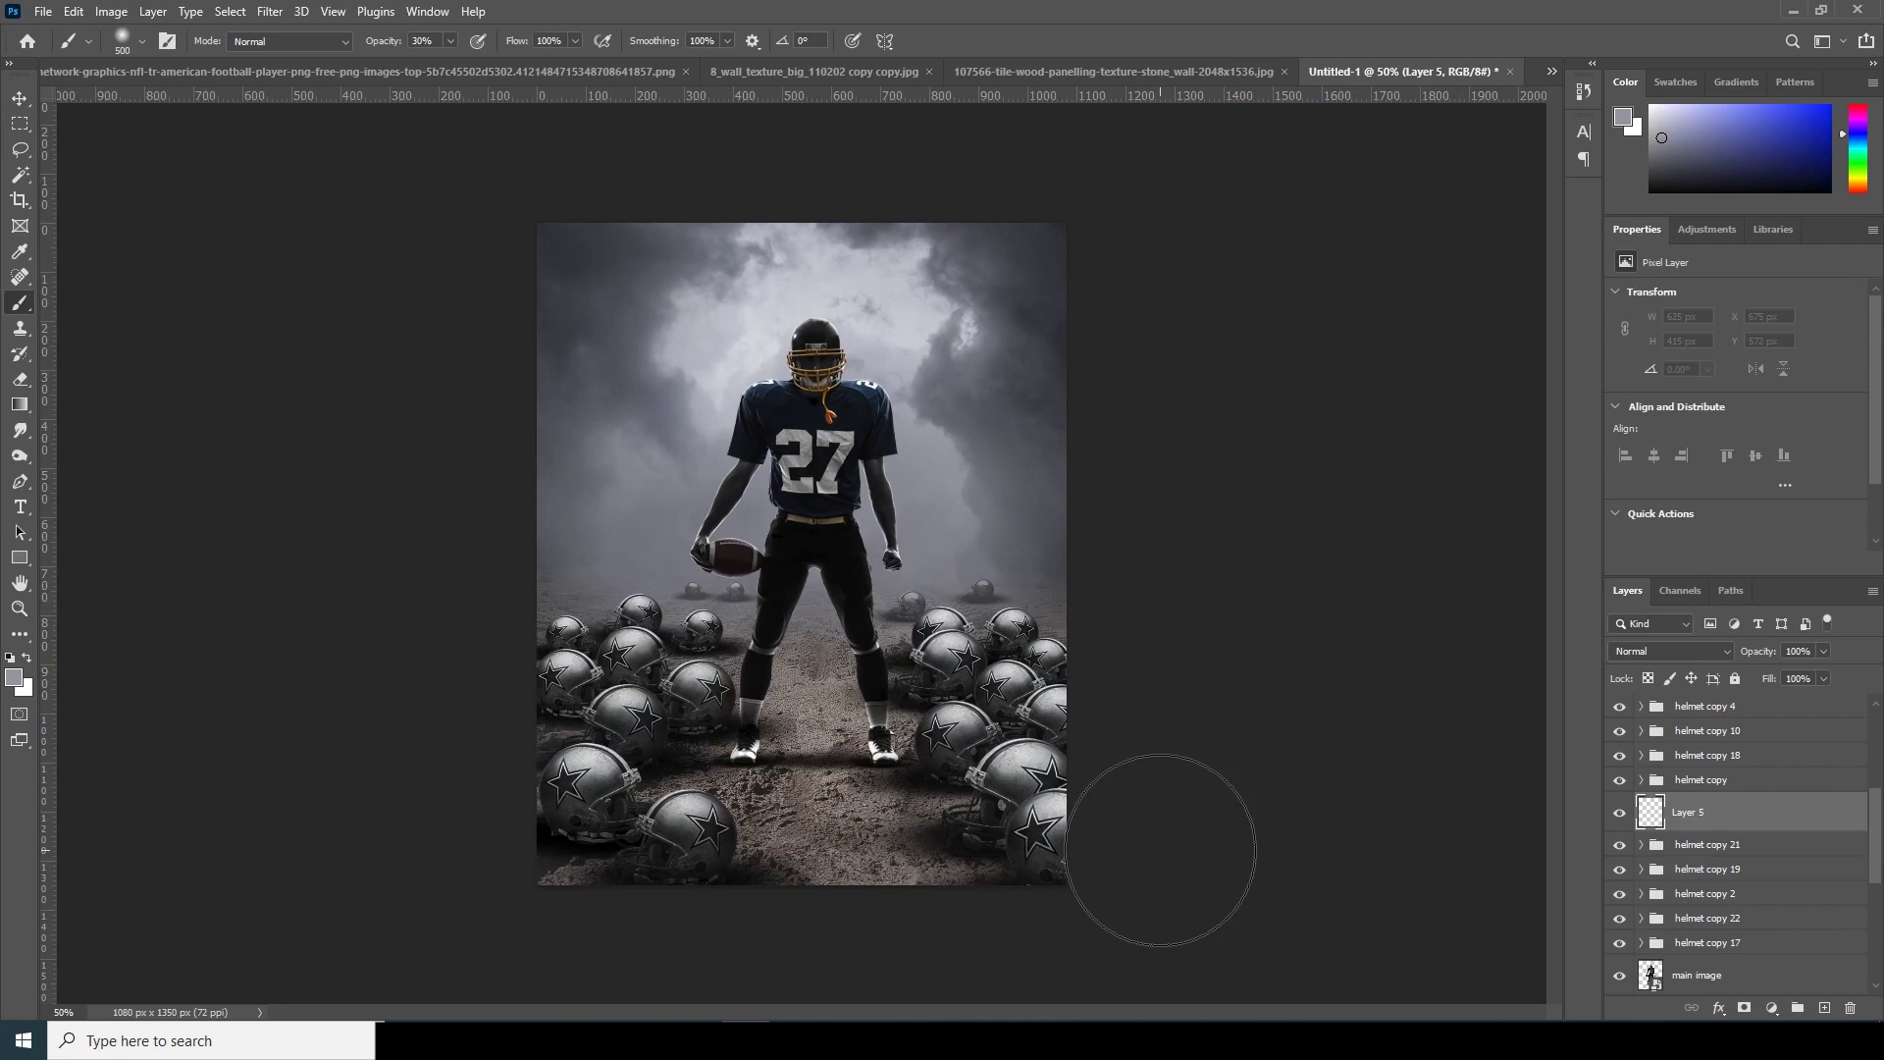
pyautogui.click(18, 679)
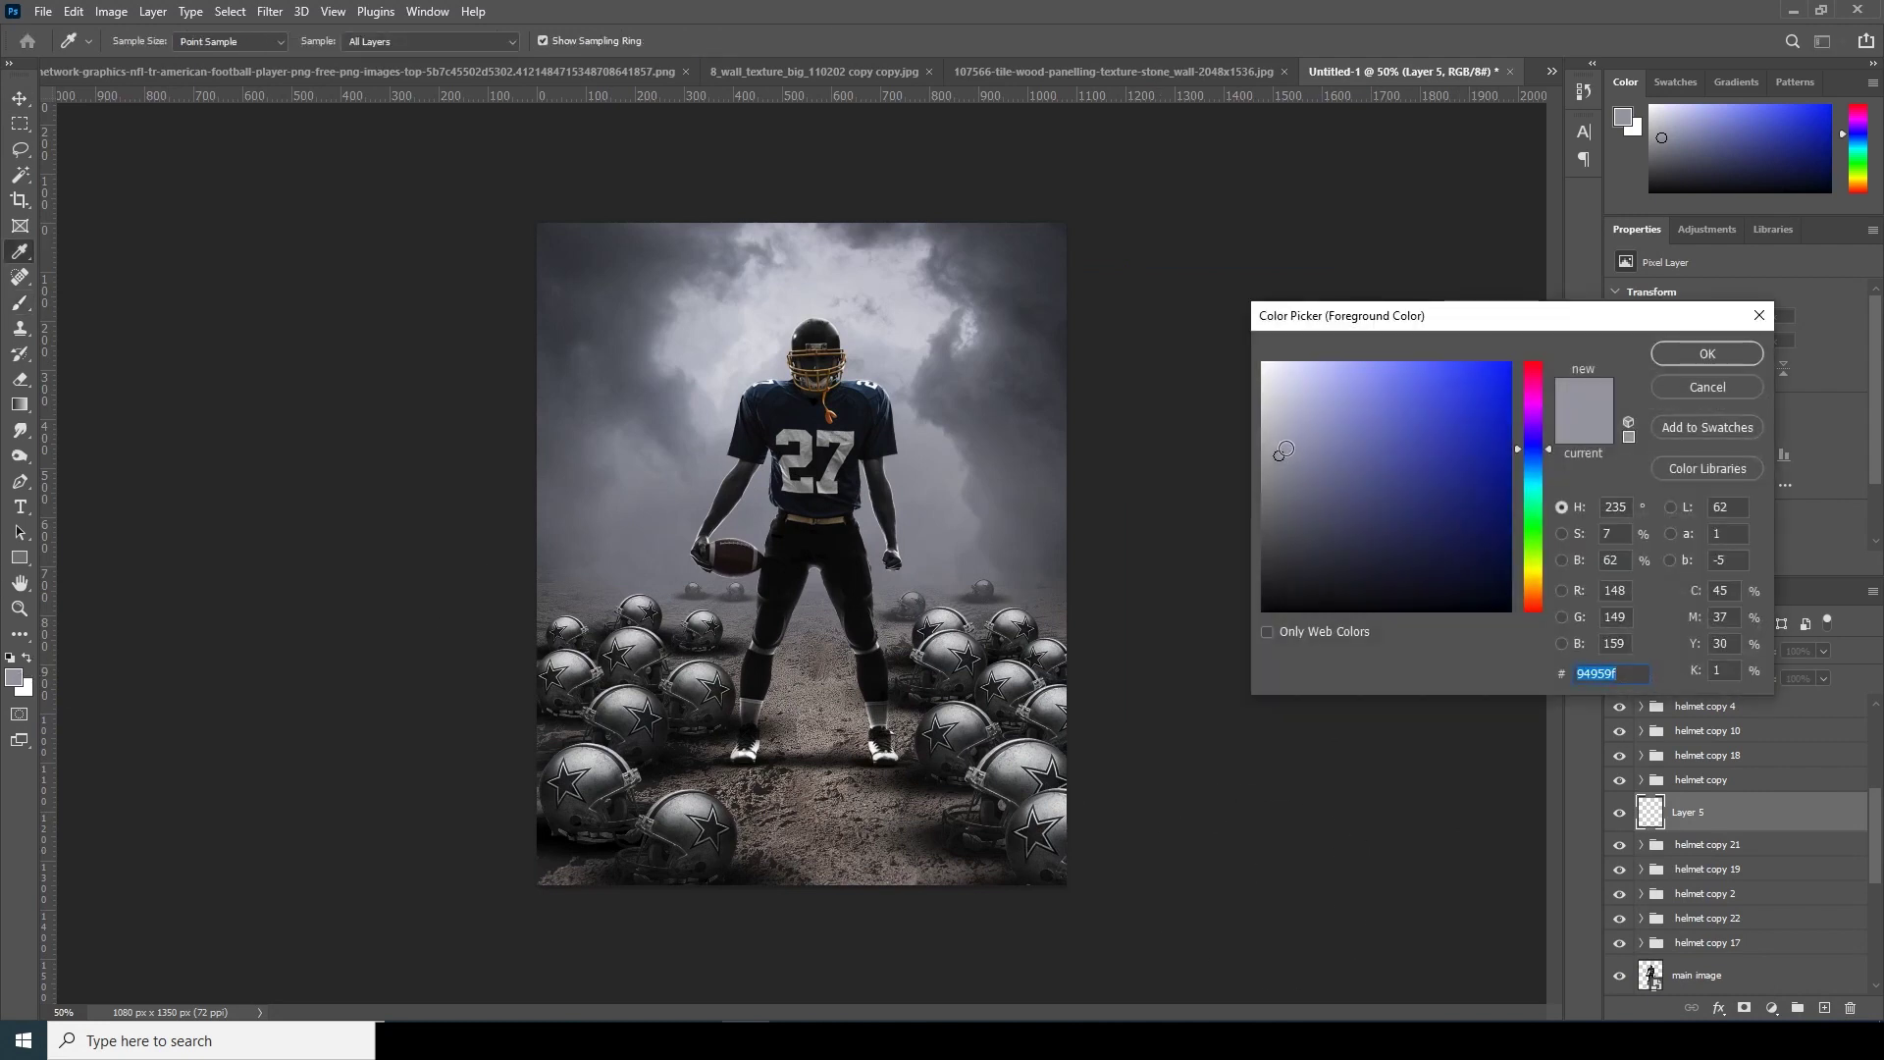
pyautogui.click(1705, 354)
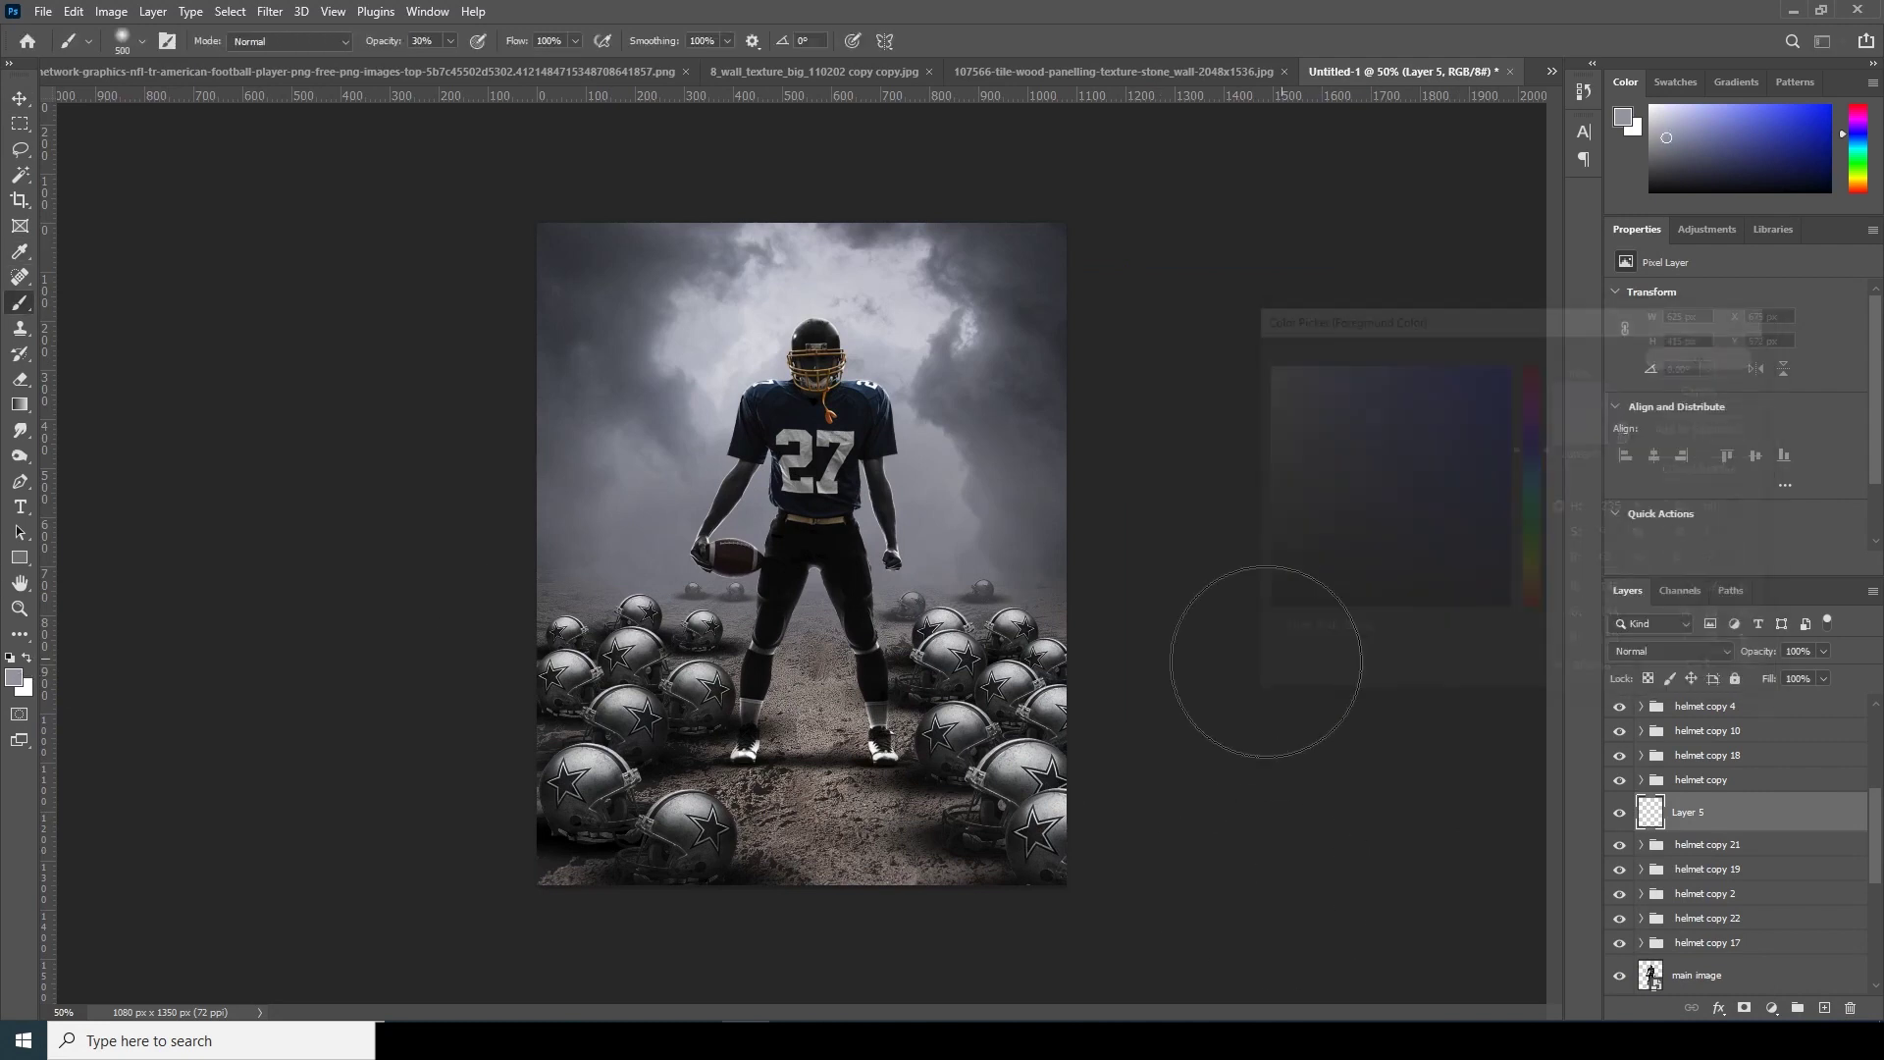
pyautogui.moveTo(578, 732)
pyautogui.mouseDown()
pyautogui.moveTo(520, 667)
pyautogui.moveTo(550, 628)
pyautogui.moveTo(598, 736)
pyautogui.mouseUp()
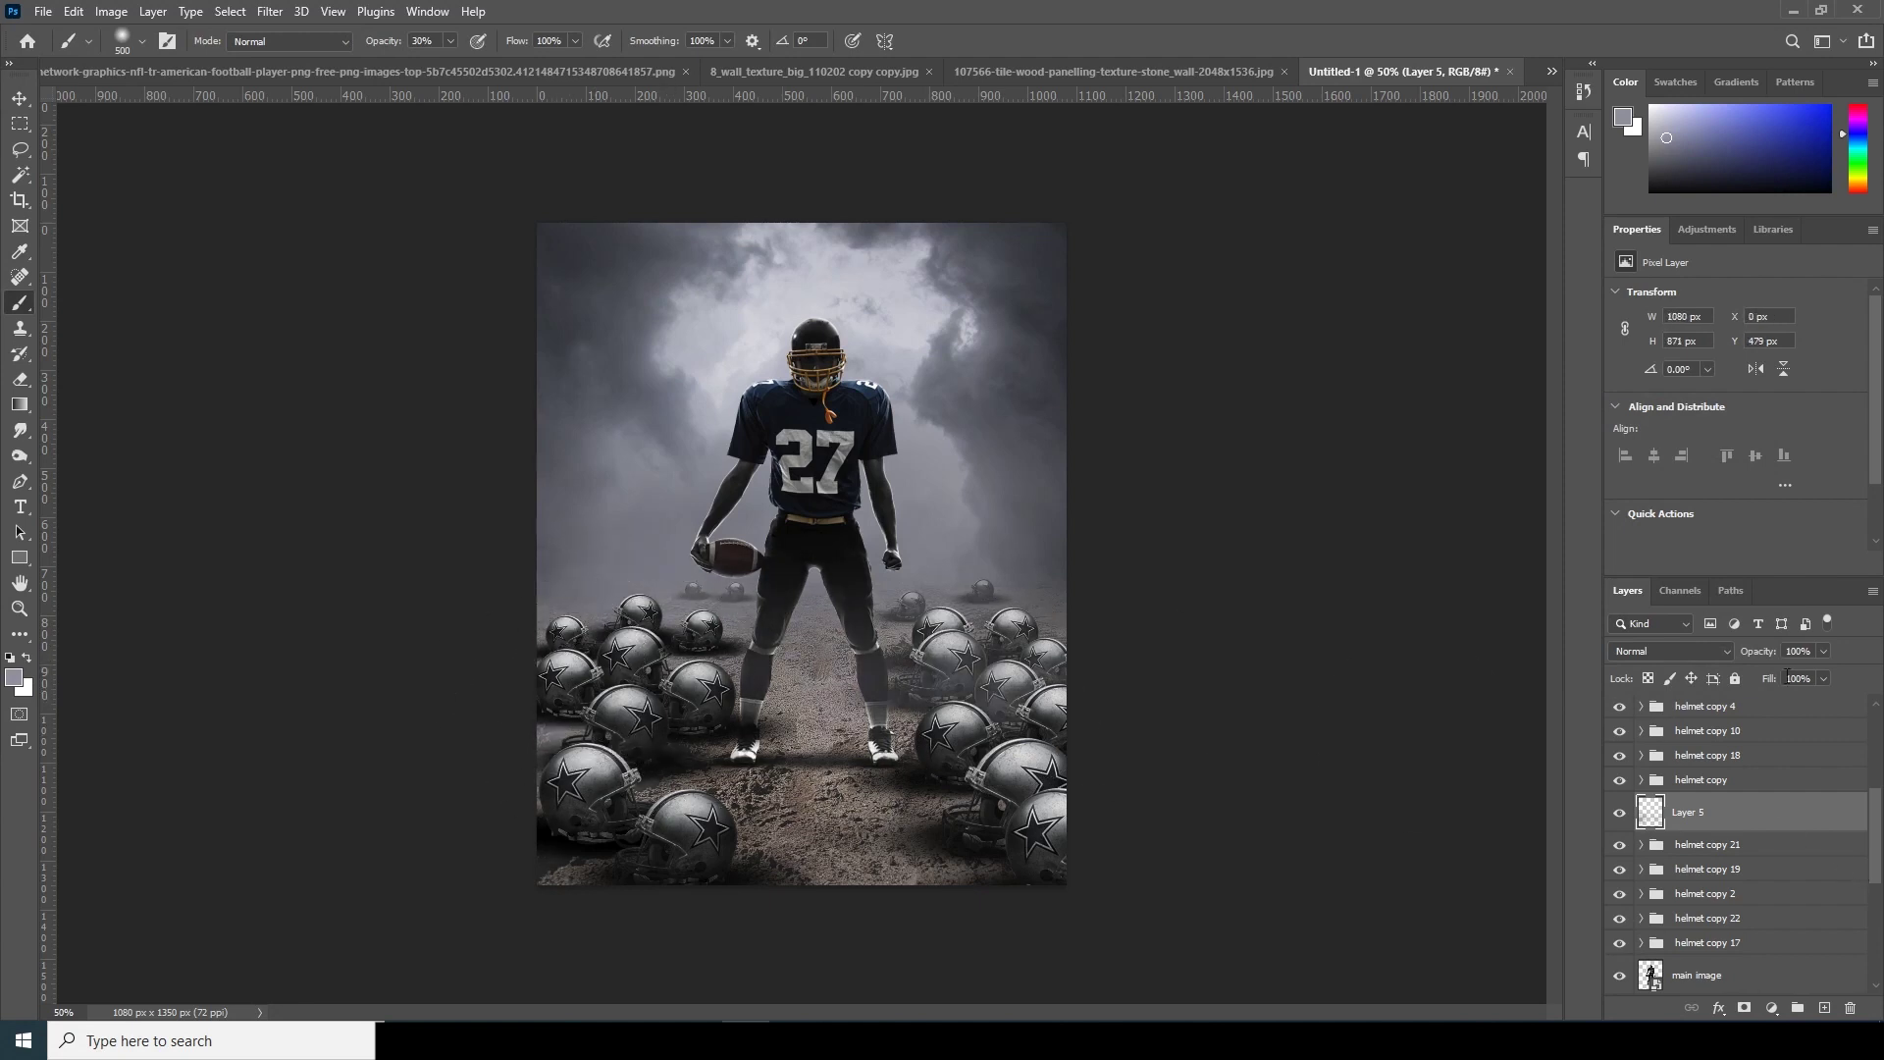
pyautogui.click(1823, 652)
pyautogui.scroll(3, 1715, 754)
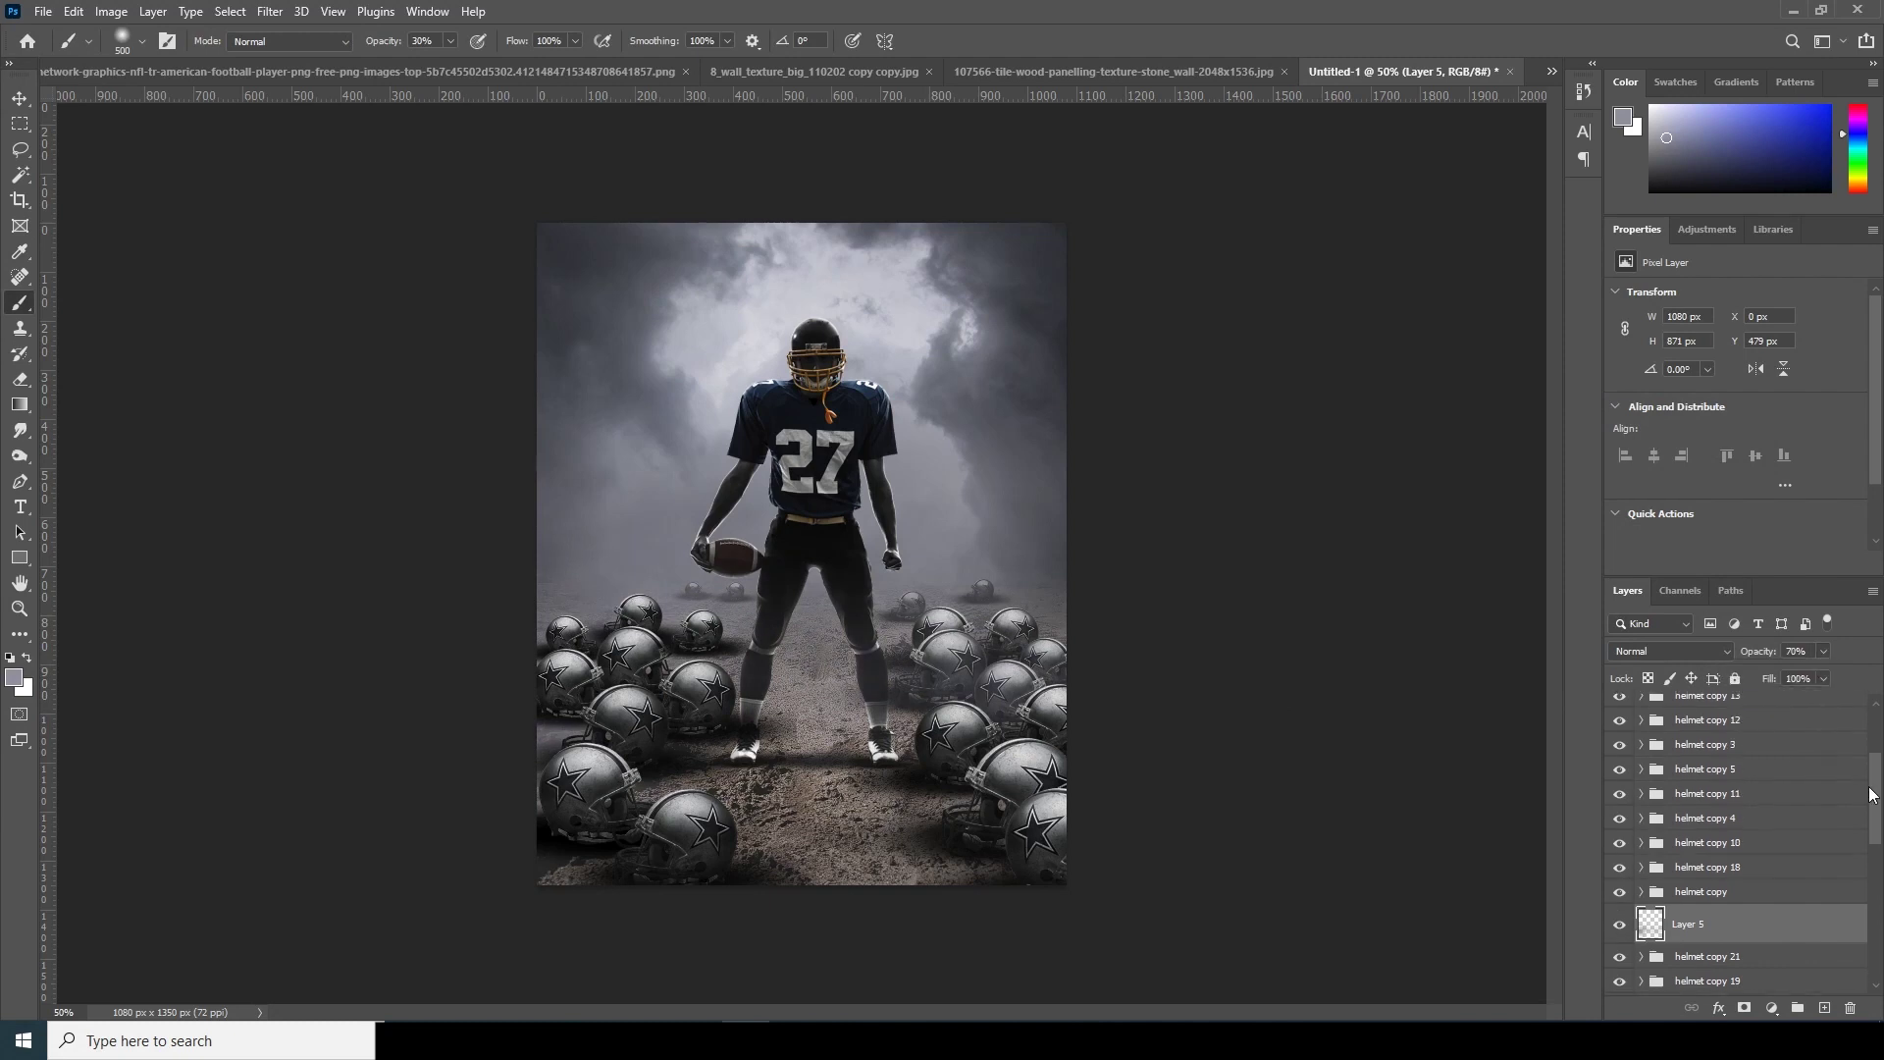
# Add a layer above helmet copy 3, brush haze across the helmets on both sides, and set the layer's opacity to 55%.
pyautogui.click(1715, 755)
pyautogui.click(1824, 1009)
pyautogui.moveTo(1102, 808)
pyautogui.mouseDown()
pyautogui.moveTo(1072, 778)
pyautogui.moveTo(618, 799)
pyautogui.moveTo(604, 771)
pyautogui.mouseUp()
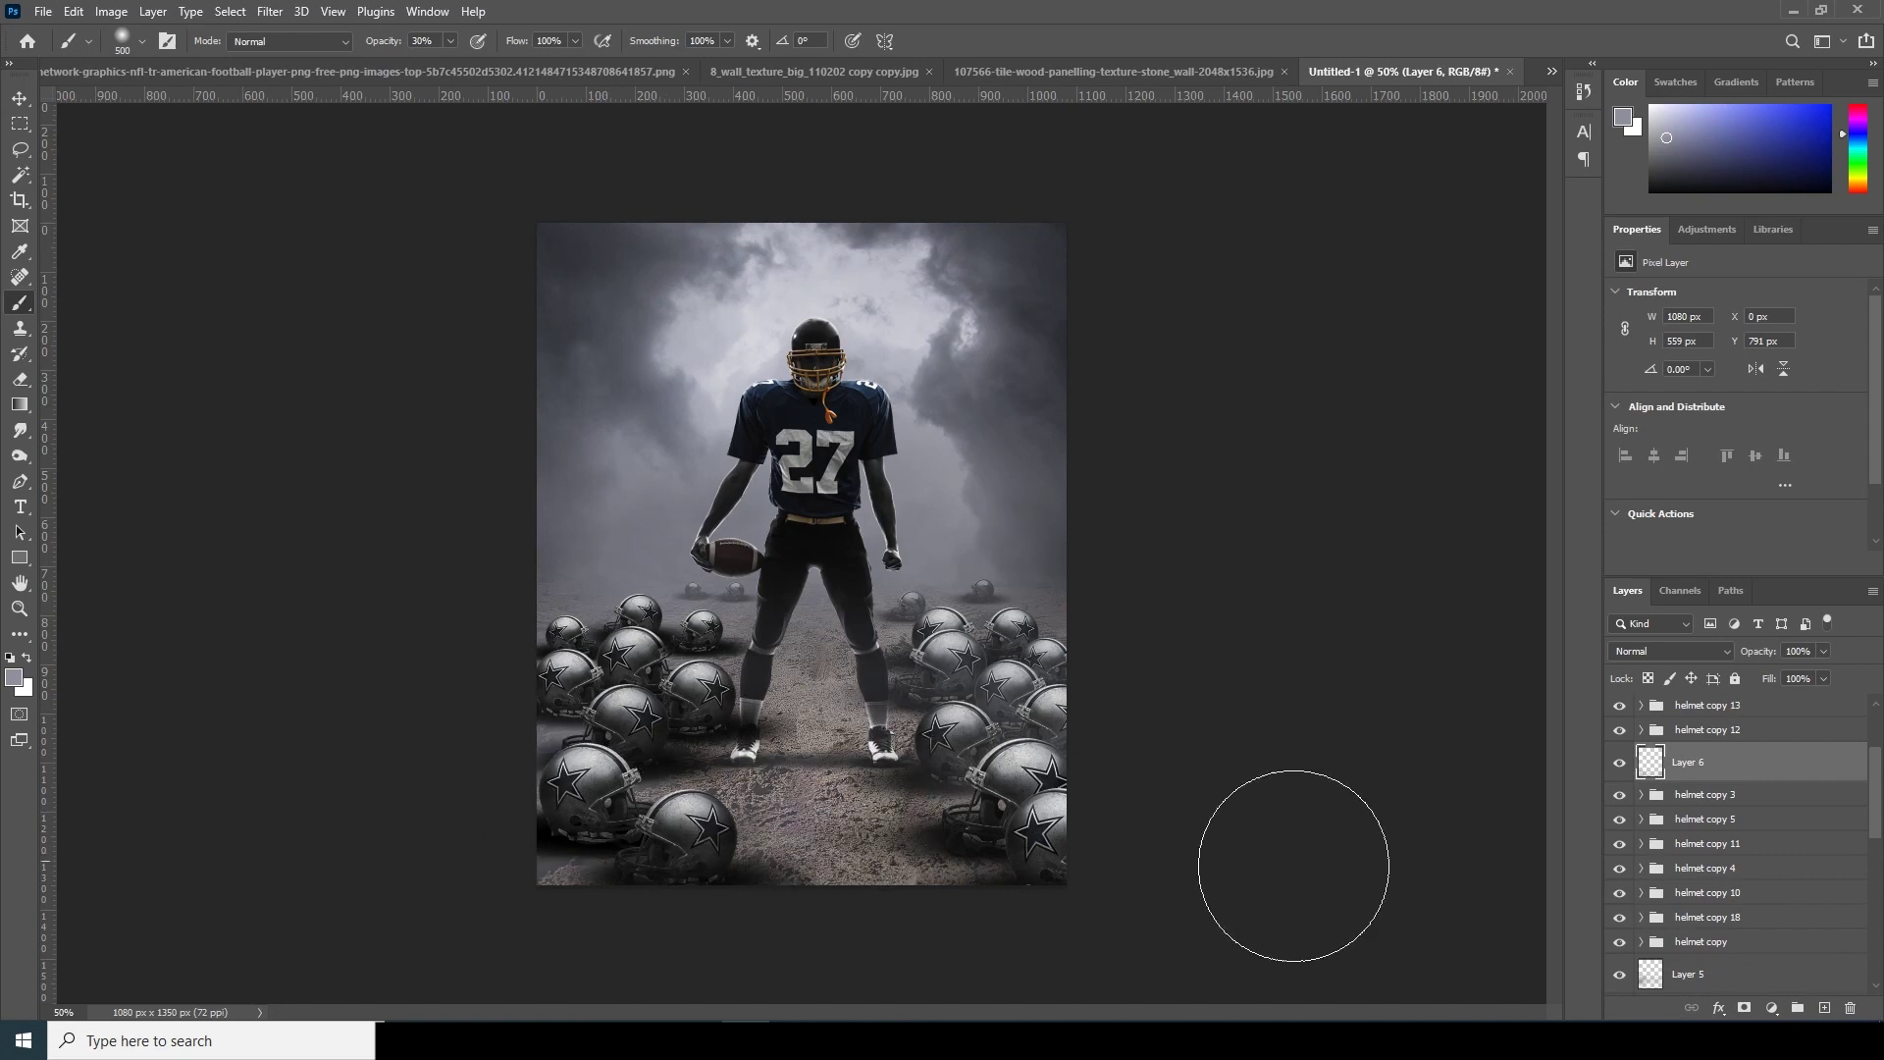
pyautogui.moveTo(1784, 674); pyautogui.dragTo(1785, 677)
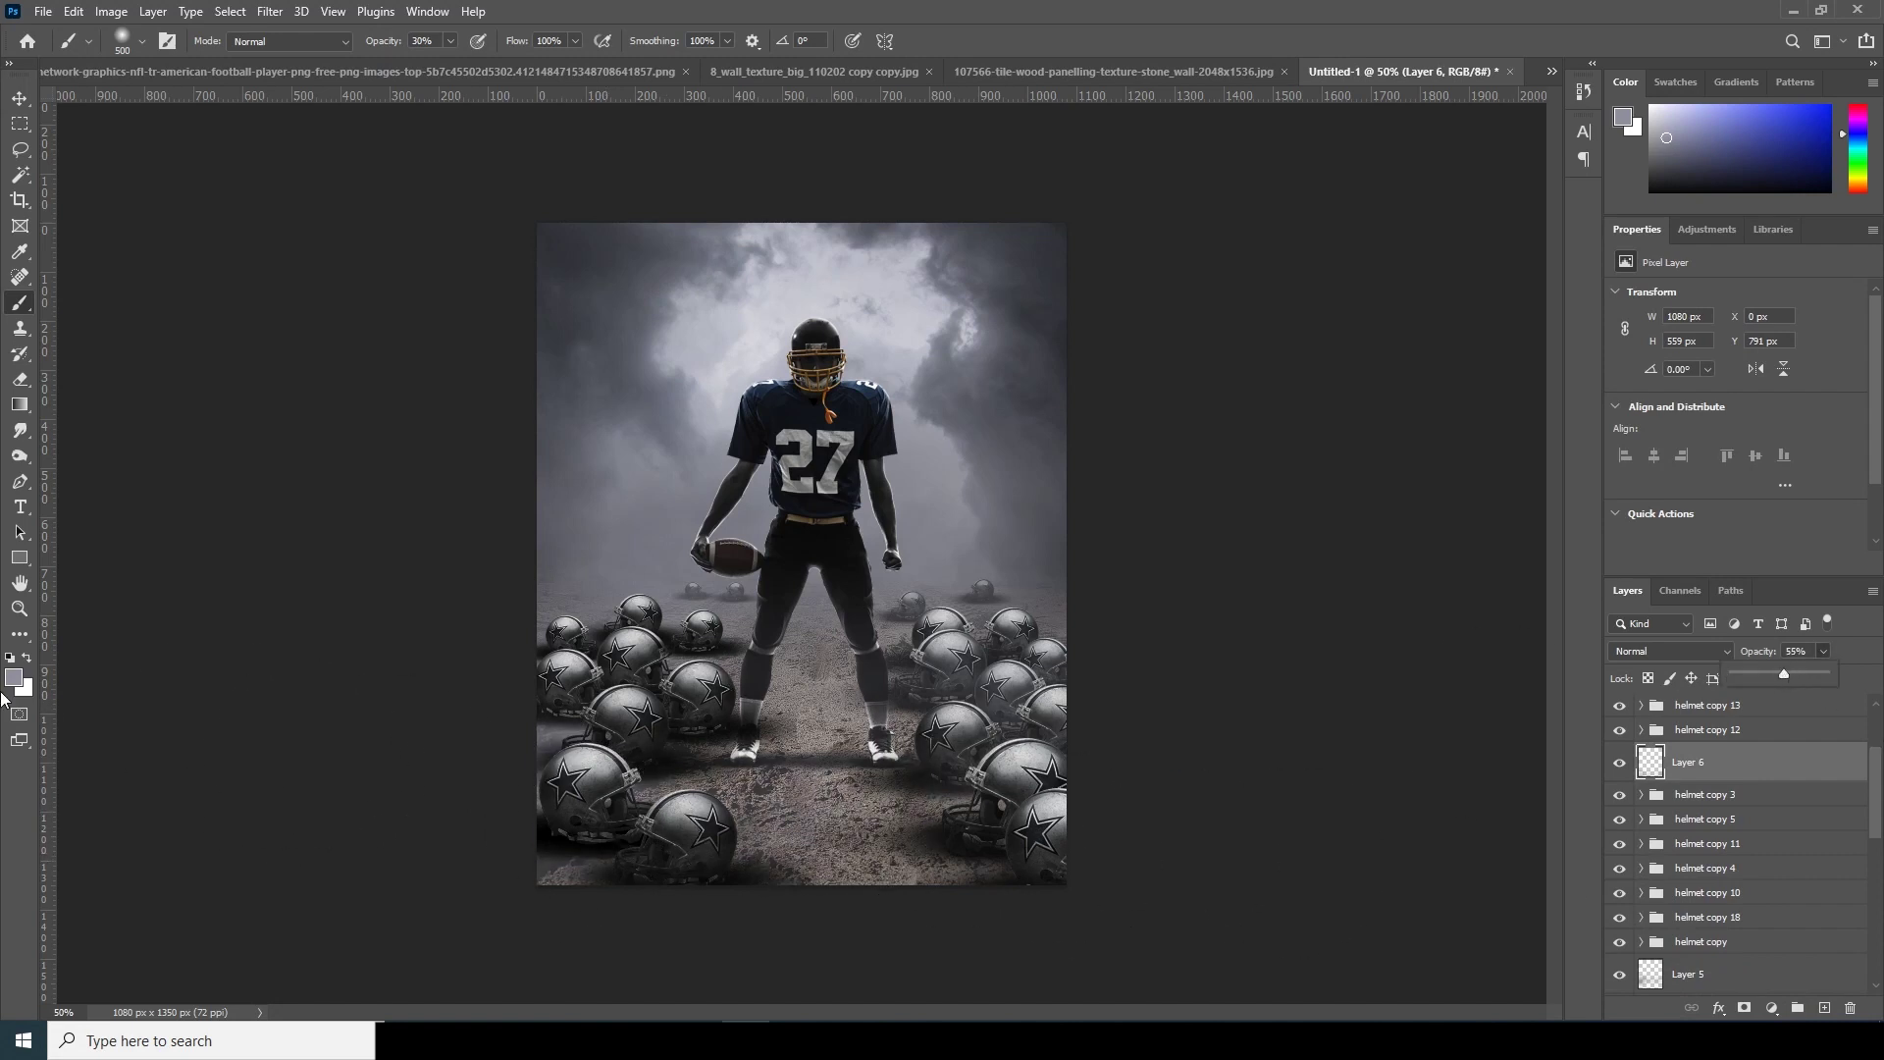
# Add a layer above helmet copy 20 and brush haze over the foreground helmets and the player's feet.
pyautogui.moveTo(1877, 821); pyautogui.dragTo(1863, 769)
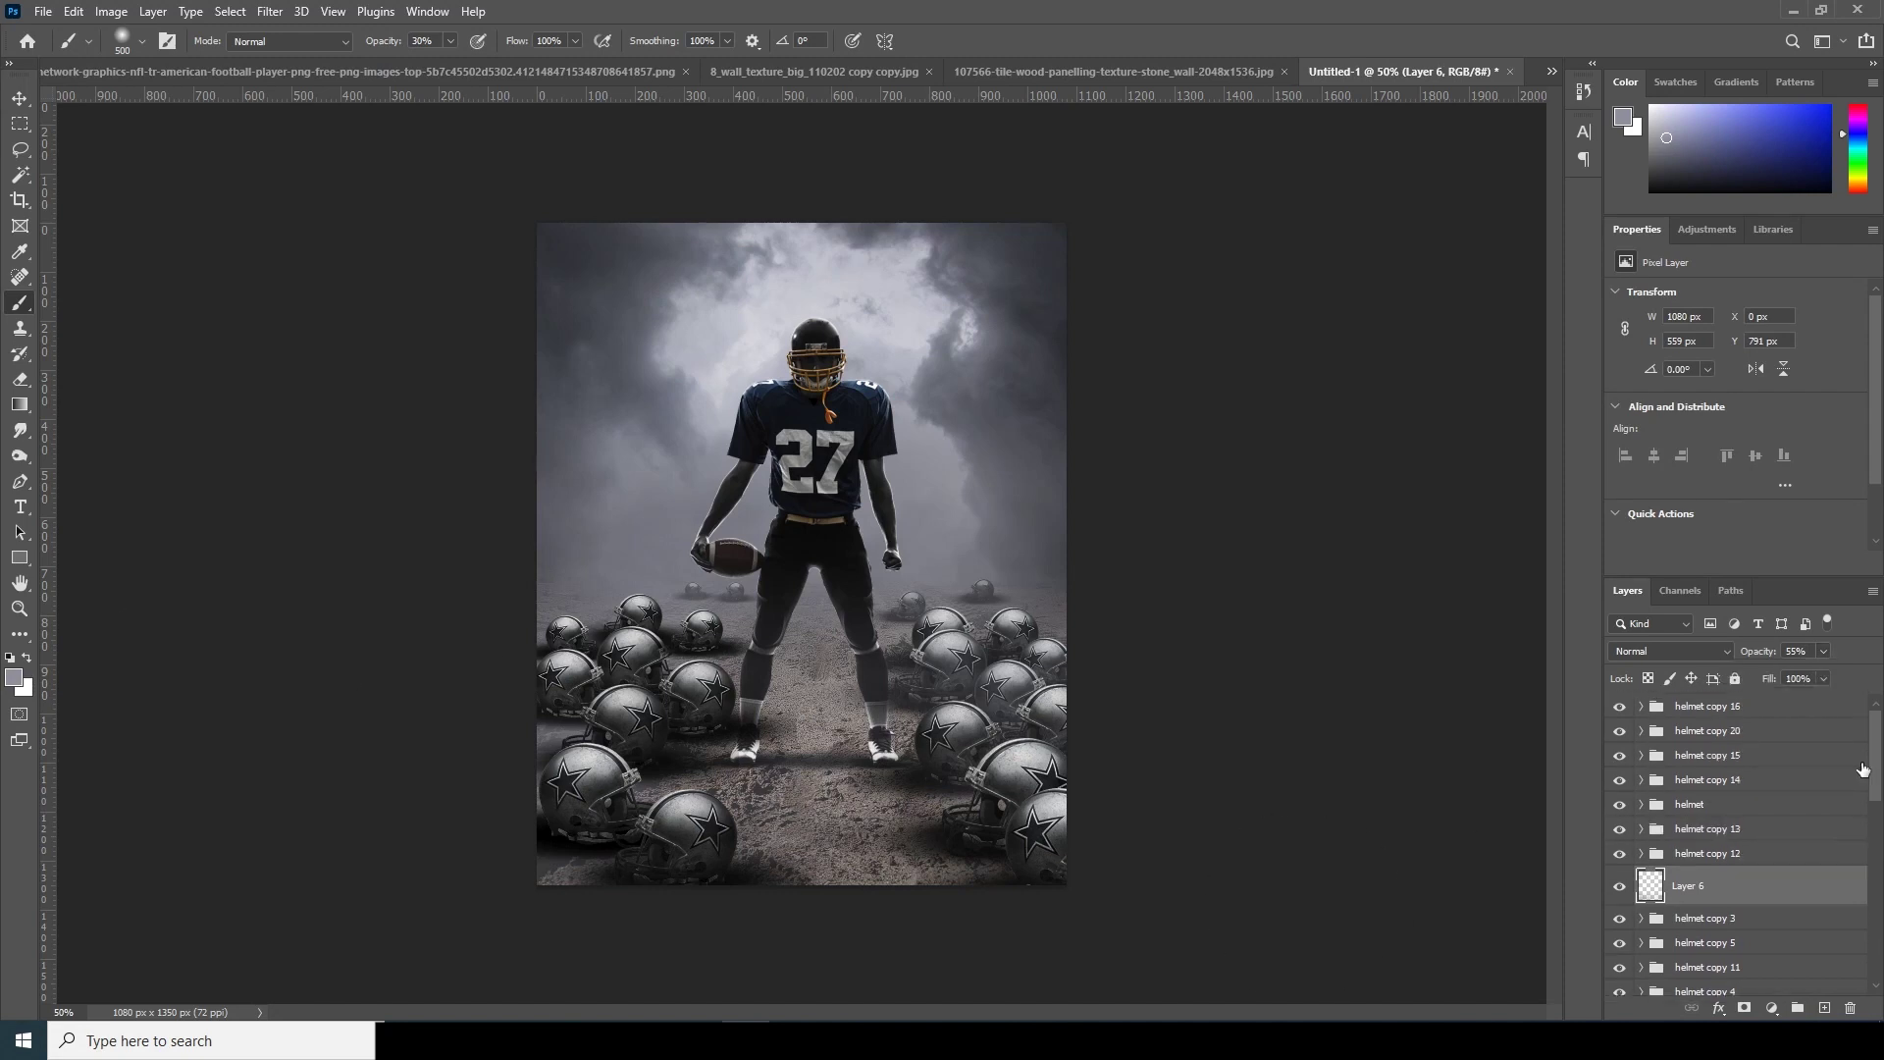
pyautogui.click(1712, 736)
pyautogui.click(1824, 1007)
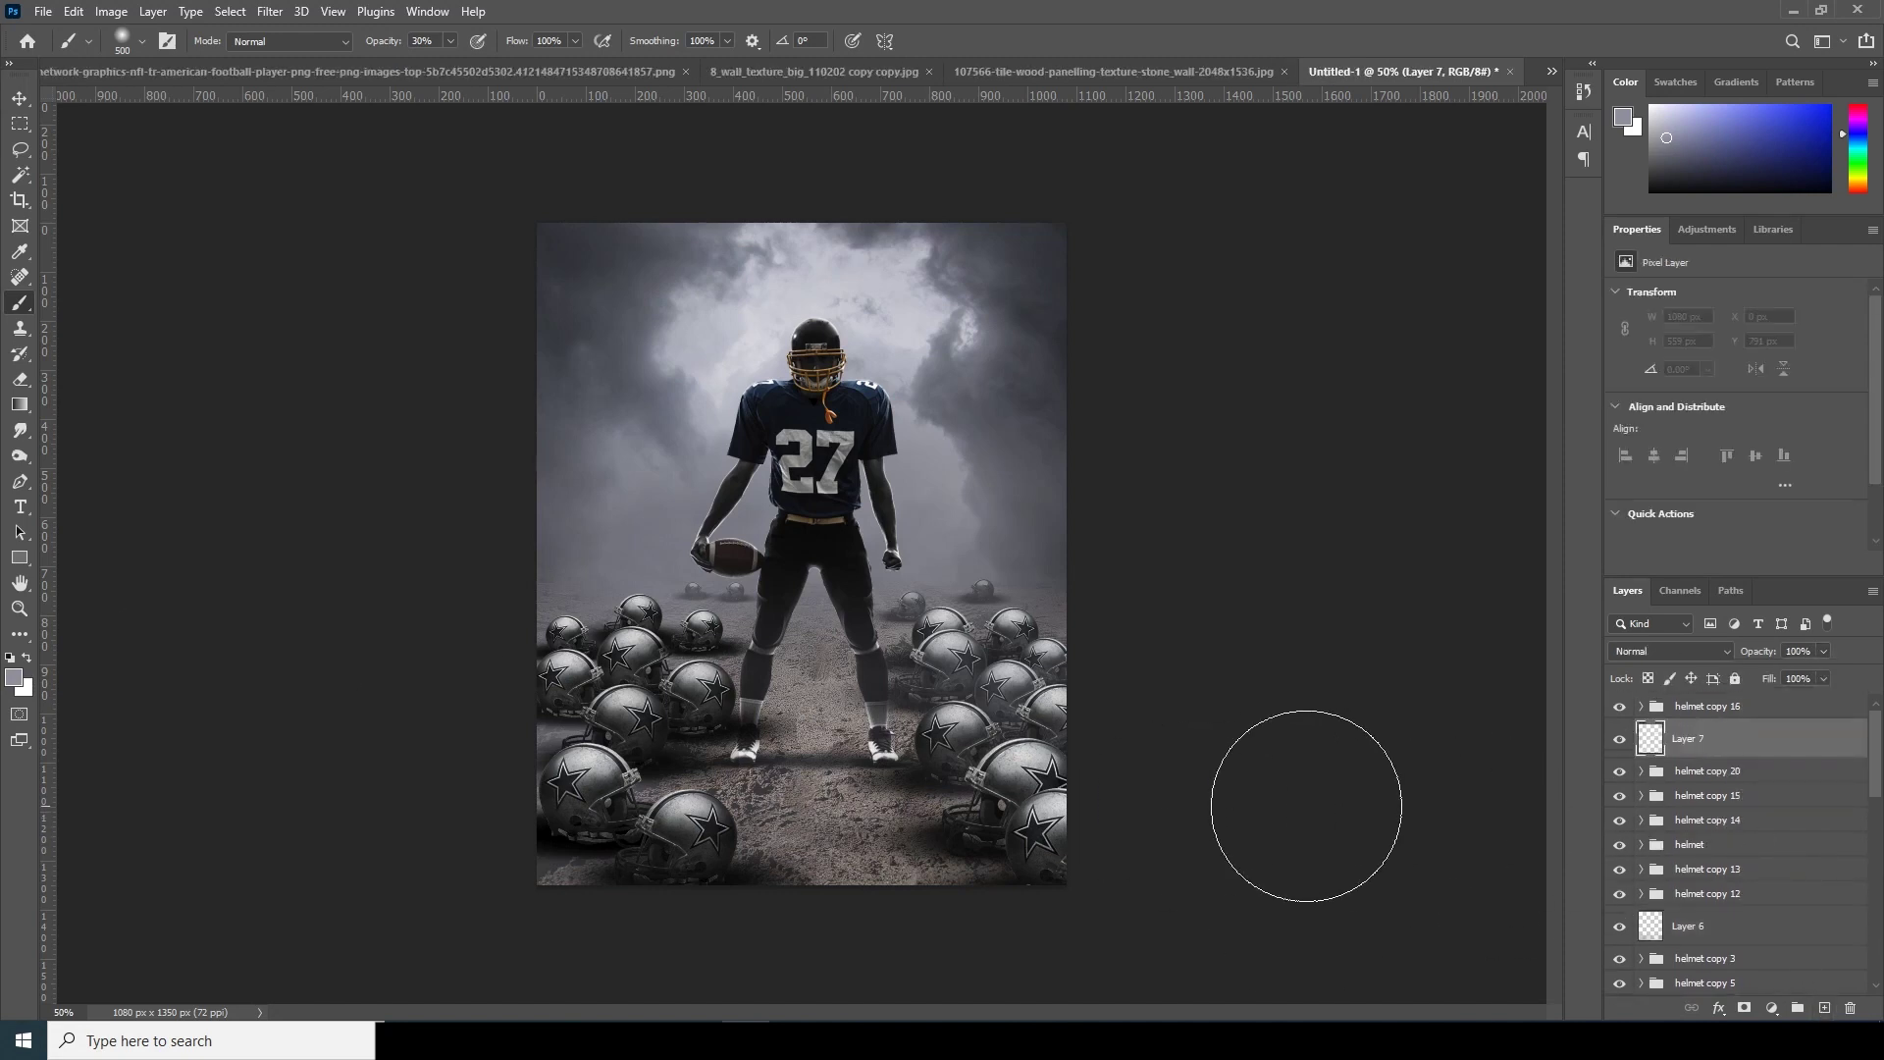
pyautogui.moveTo(1144, 735)
pyautogui.mouseDown()
pyautogui.moveTo(1089, 801)
pyautogui.moveTo(548, 762)
pyautogui.moveTo(691, 774)
pyautogui.moveTo(755, 749)
pyautogui.moveTo(812, 799)
pyautogui.moveTo(714, 845)
pyautogui.moveTo(808, 884)
pyautogui.moveTo(1100, 874)
pyautogui.moveTo(998, 880)
pyautogui.moveTo(720, 814)
pyautogui.moveTo(558, 864)
pyautogui.mouseUp()
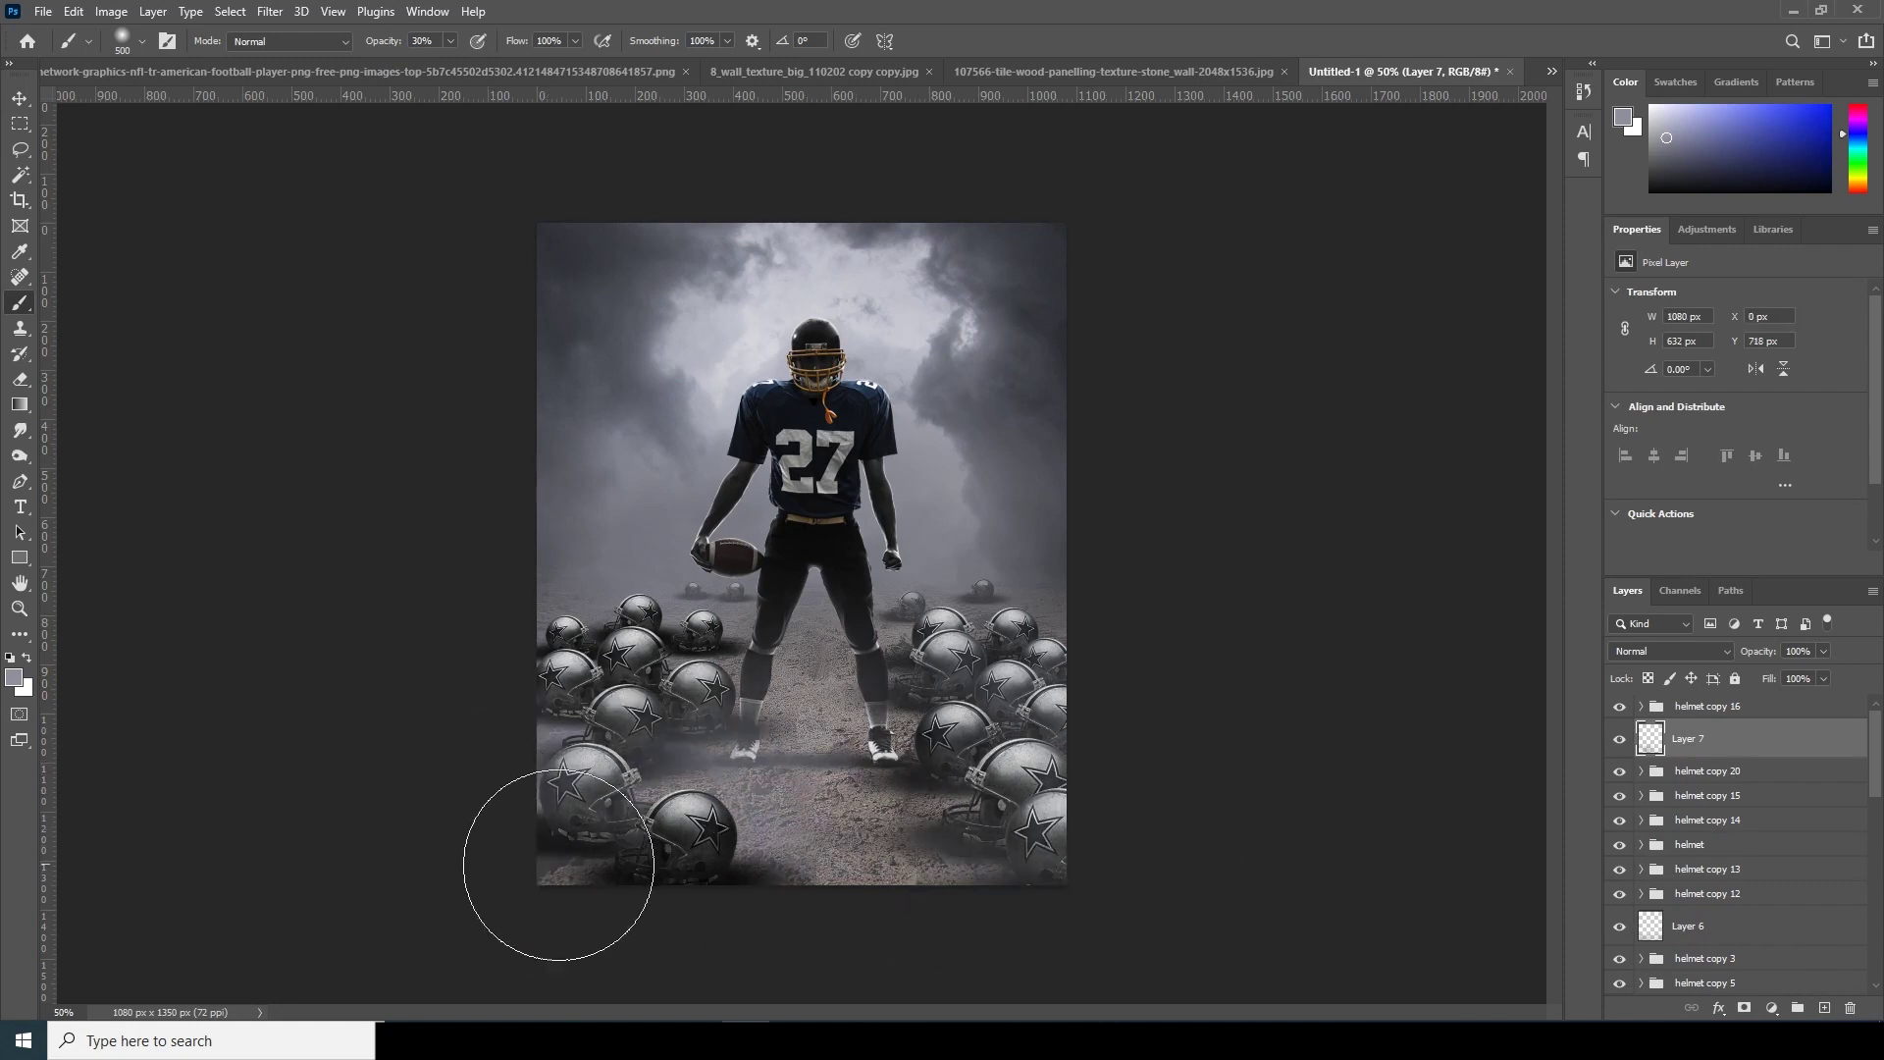
# Apply a Color Overlay to the foreground haze layer using the dark grey #47494e sampled from the stormy sky.
pyautogui.click(1718, 1007)
pyautogui.click(1745, 934)
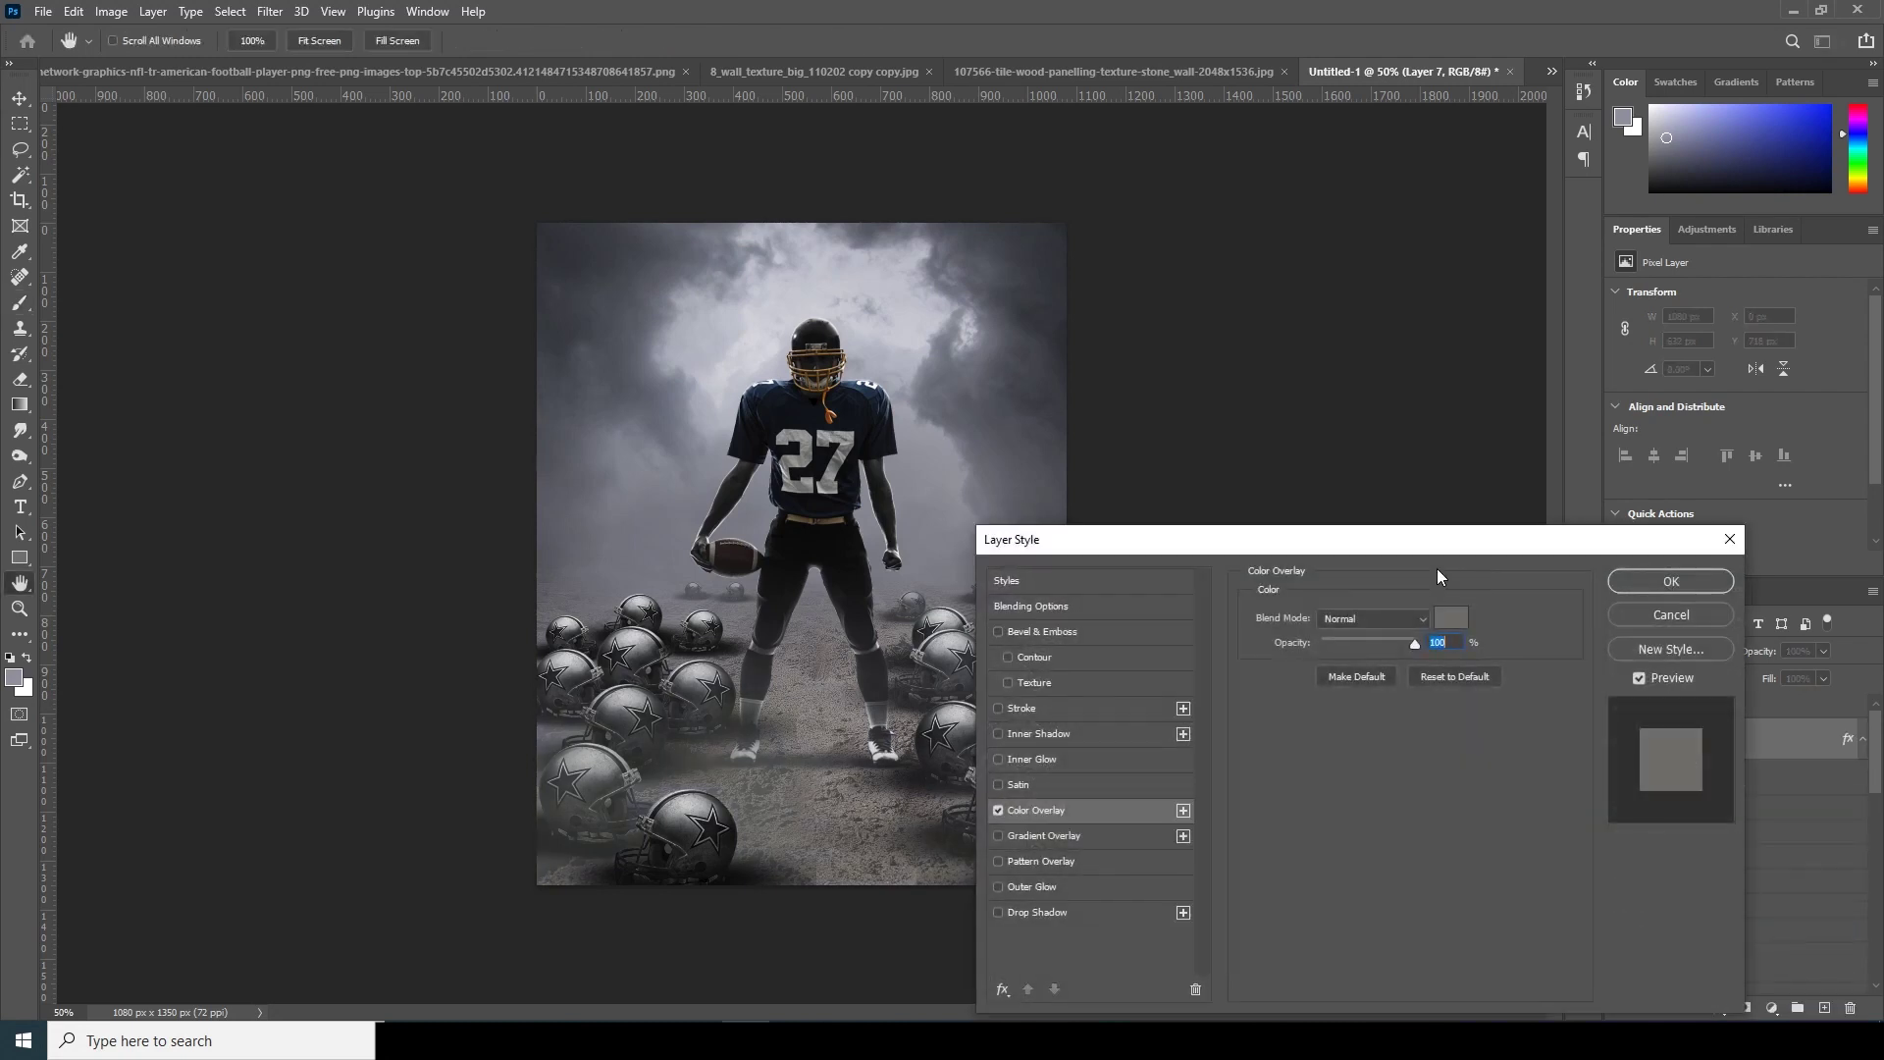
pyautogui.click(1450, 617)
pyautogui.click(1030, 391)
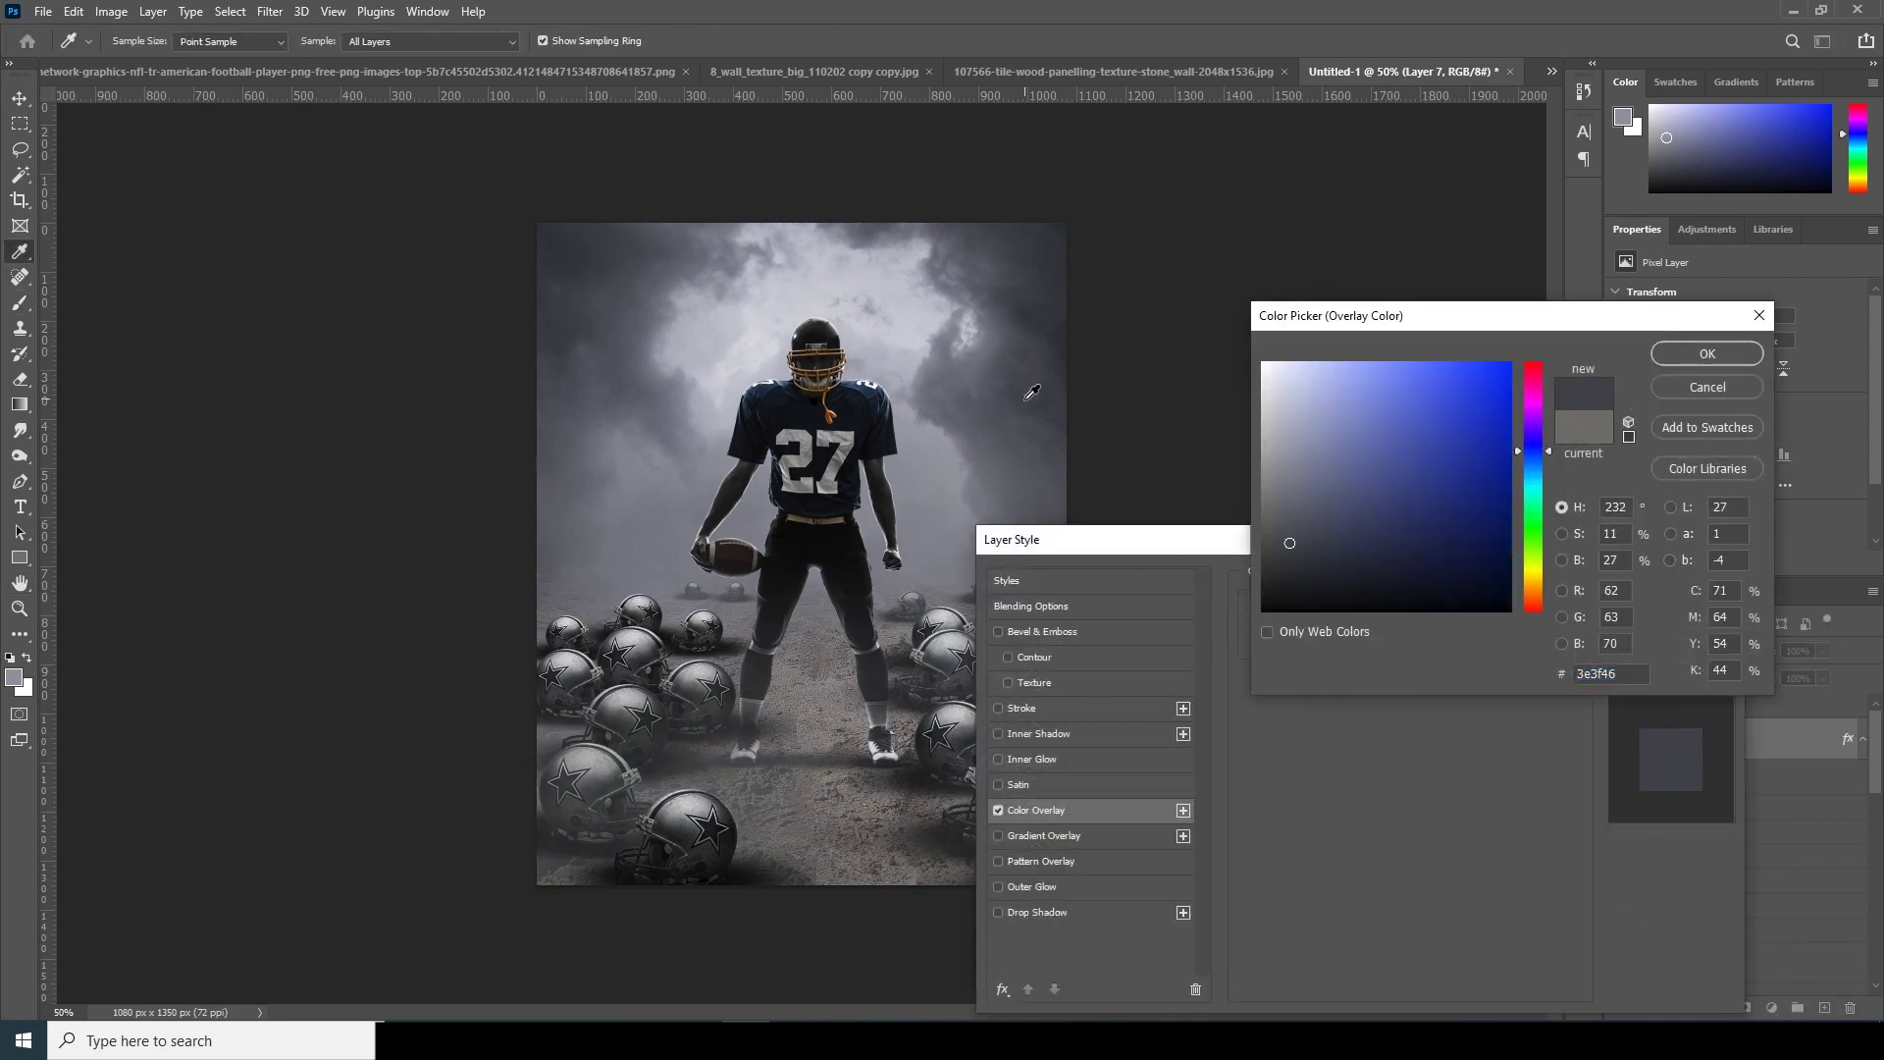
pyautogui.click(1038, 395)
pyautogui.click(1028, 365)
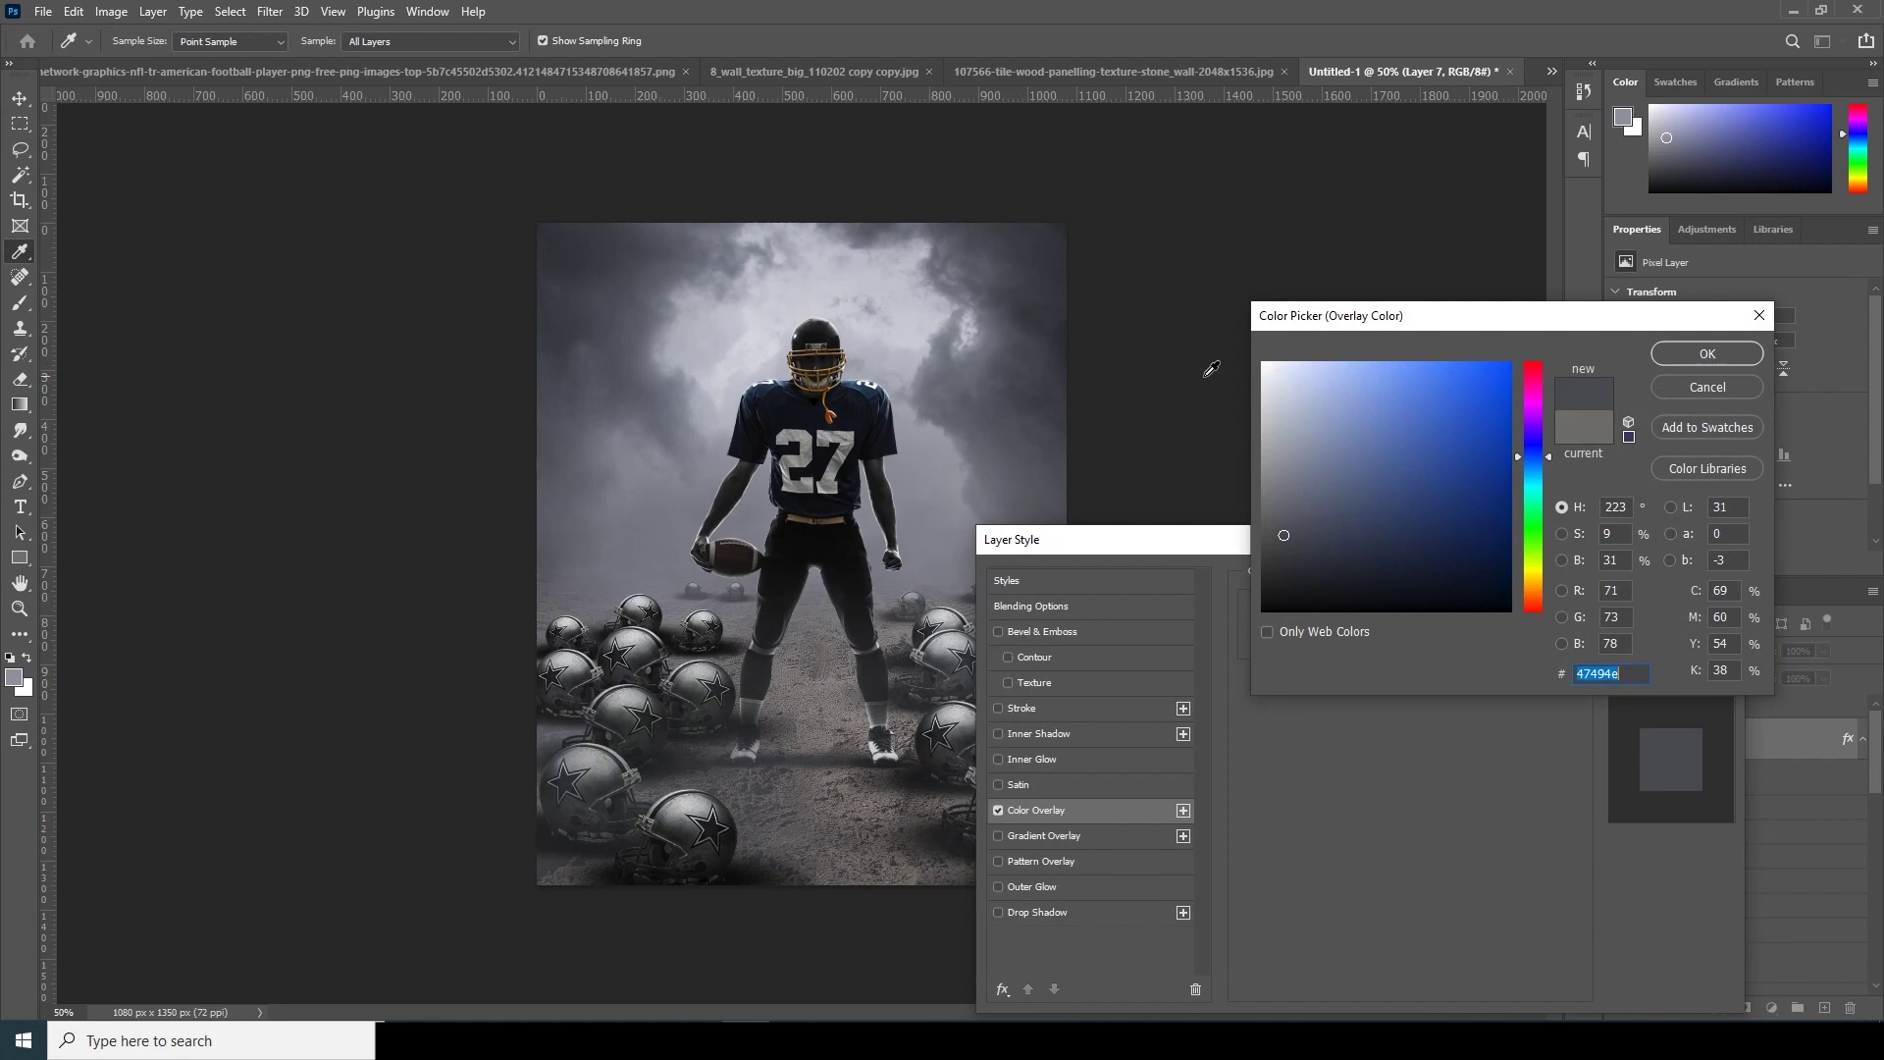
pyautogui.click(1719, 355)
pyautogui.click(1668, 582)
pyautogui.press('b')
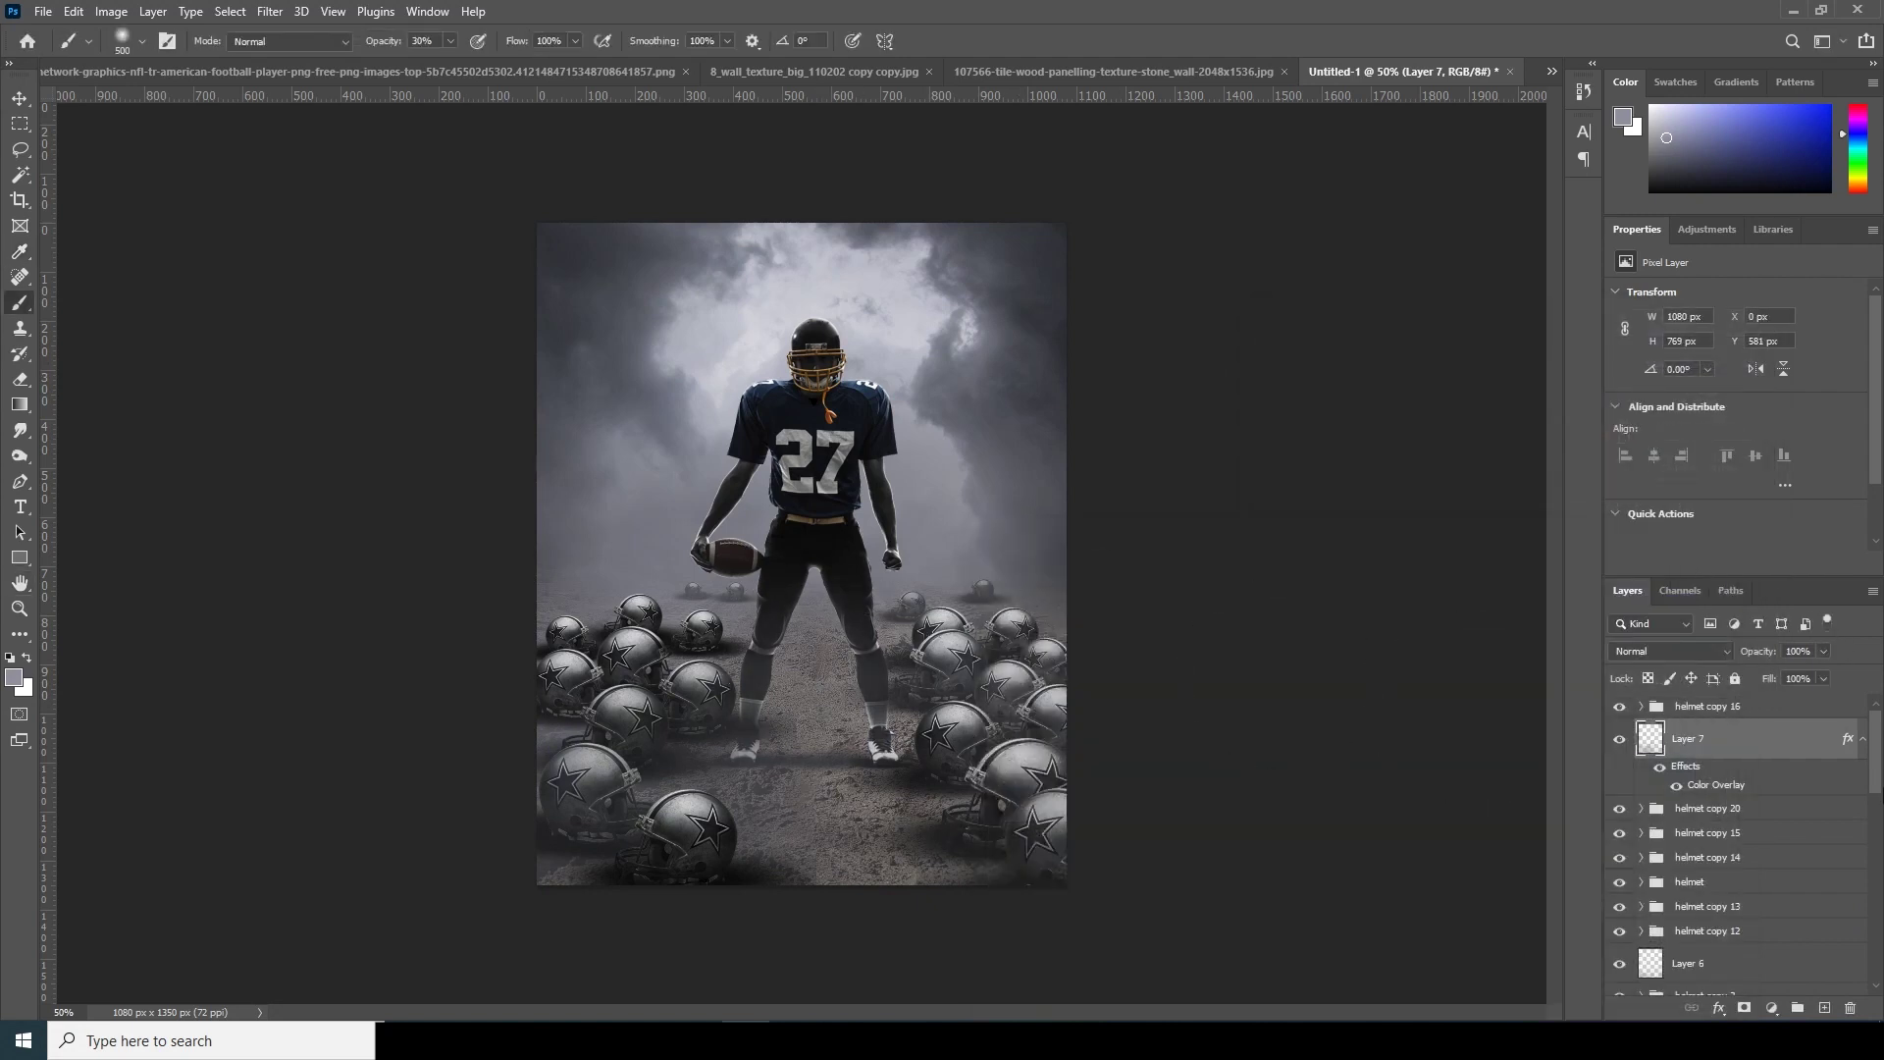
pyautogui.hotkey('ctrl', '-')
pyautogui.hotkey('ctrl', '+')
pyautogui.hotkey('ctrl', '+')
pyautogui.hotkey('ctrl', '-')
pyautogui.hotkey('ctrl', '-')
pyautogui.hotkey('ctrl', '+')
# Add a new layer above the Hue/Saturation 1 adjustment and set the brush colour to light grey #eaeaea.
pyautogui.scroll(-5, 1873, 836)
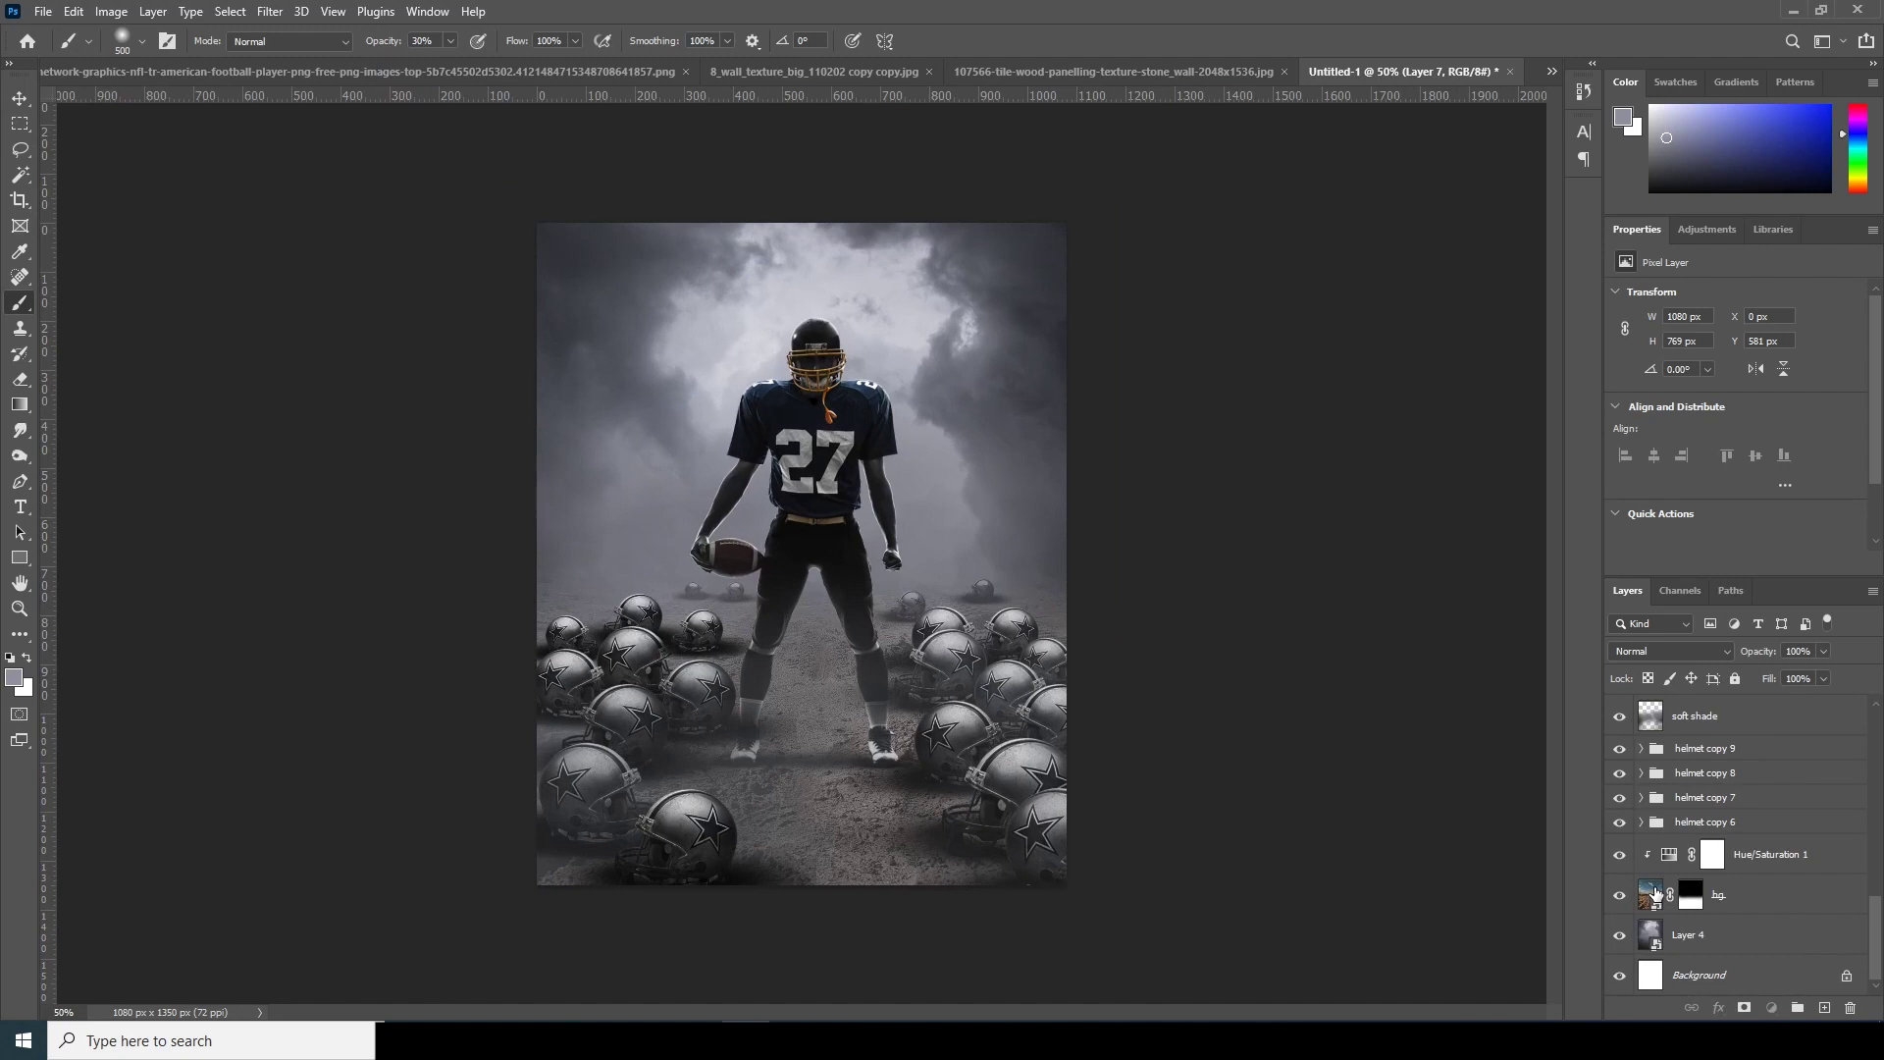
pyautogui.click(1668, 854)
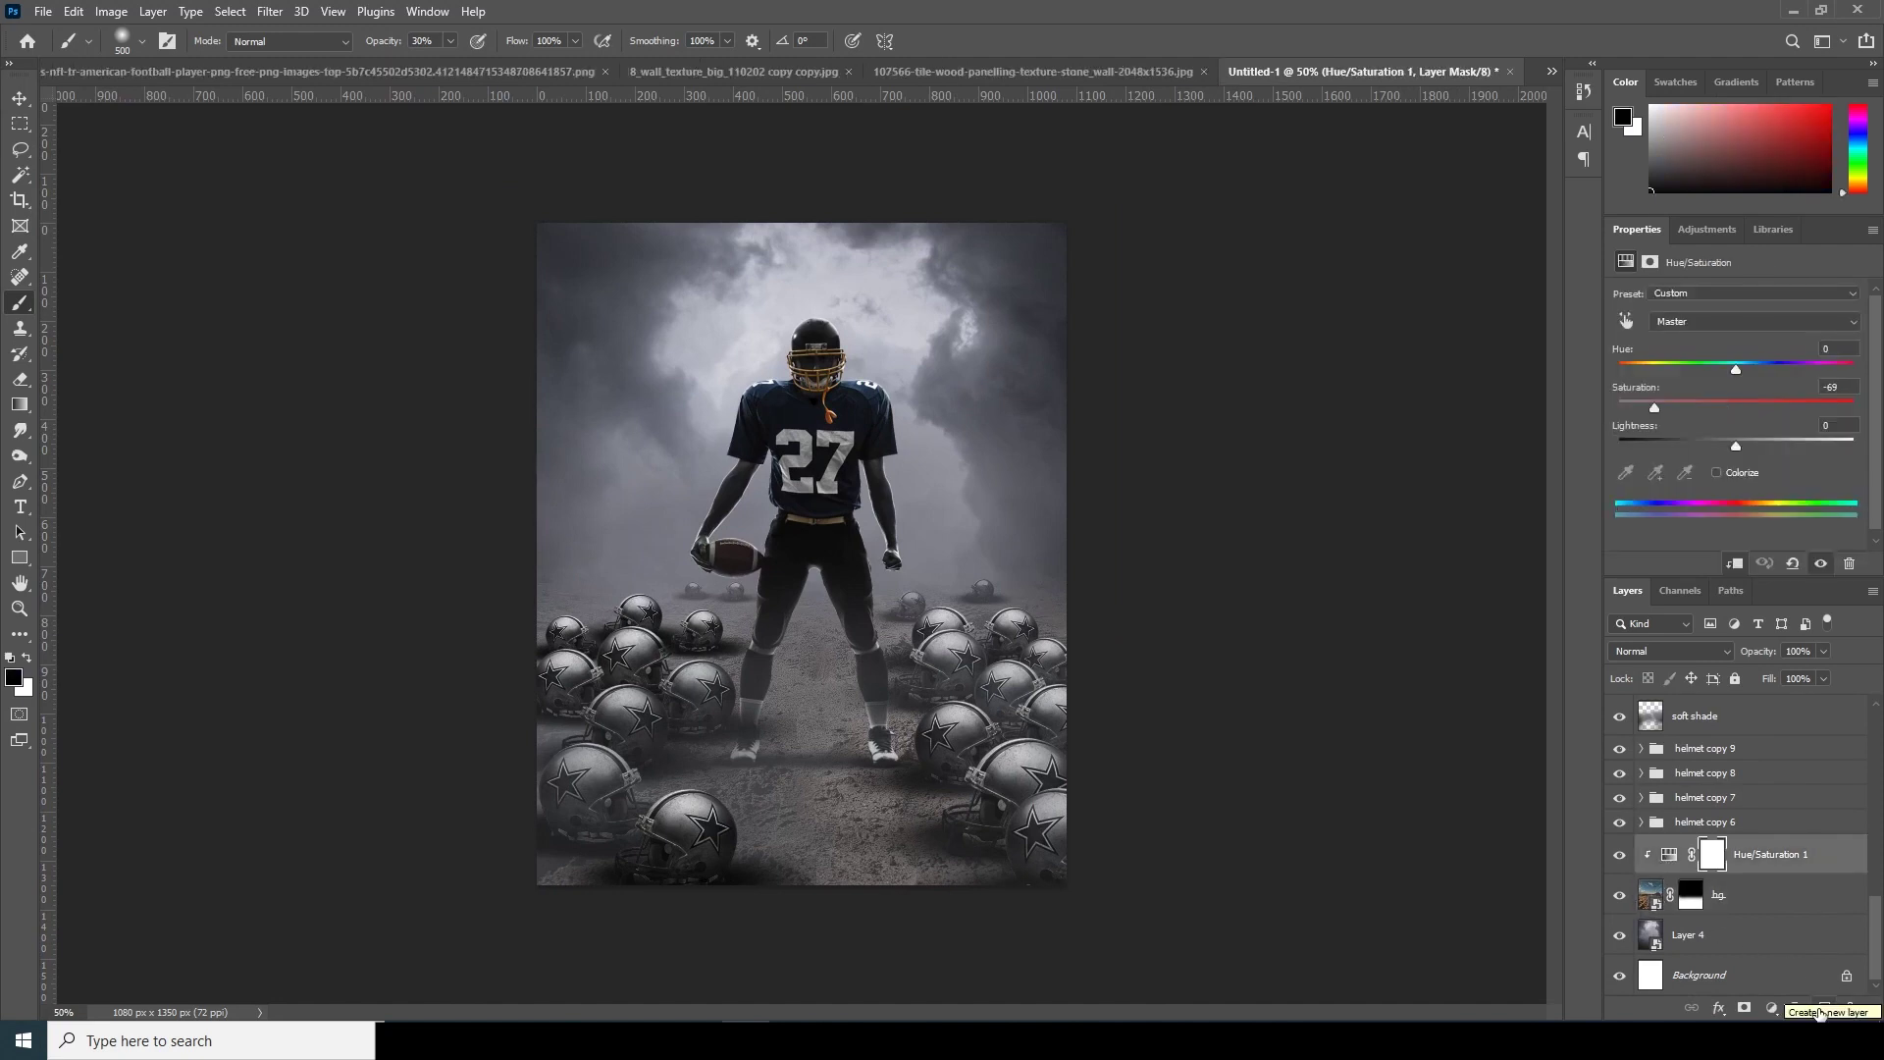
pyautogui.click(1819, 1013)
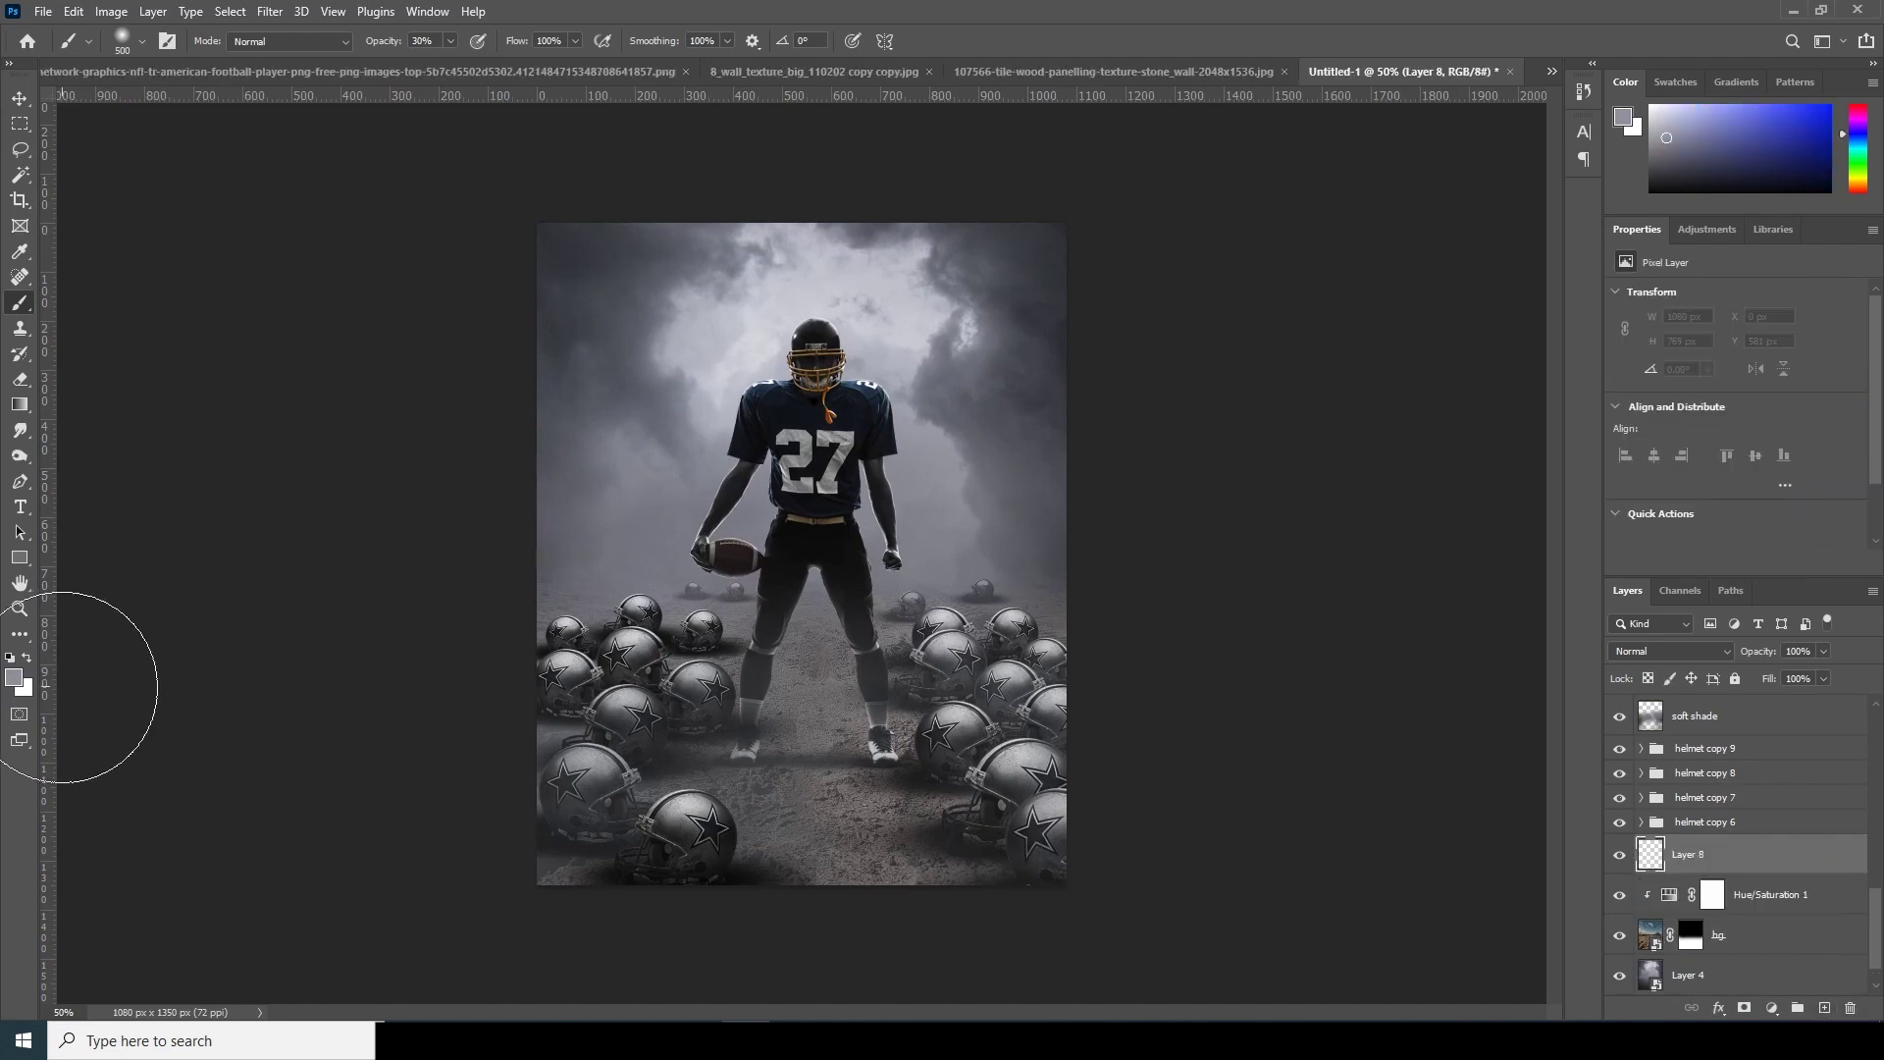
pyautogui.click(16, 680)
pyautogui.write('eaeaea')
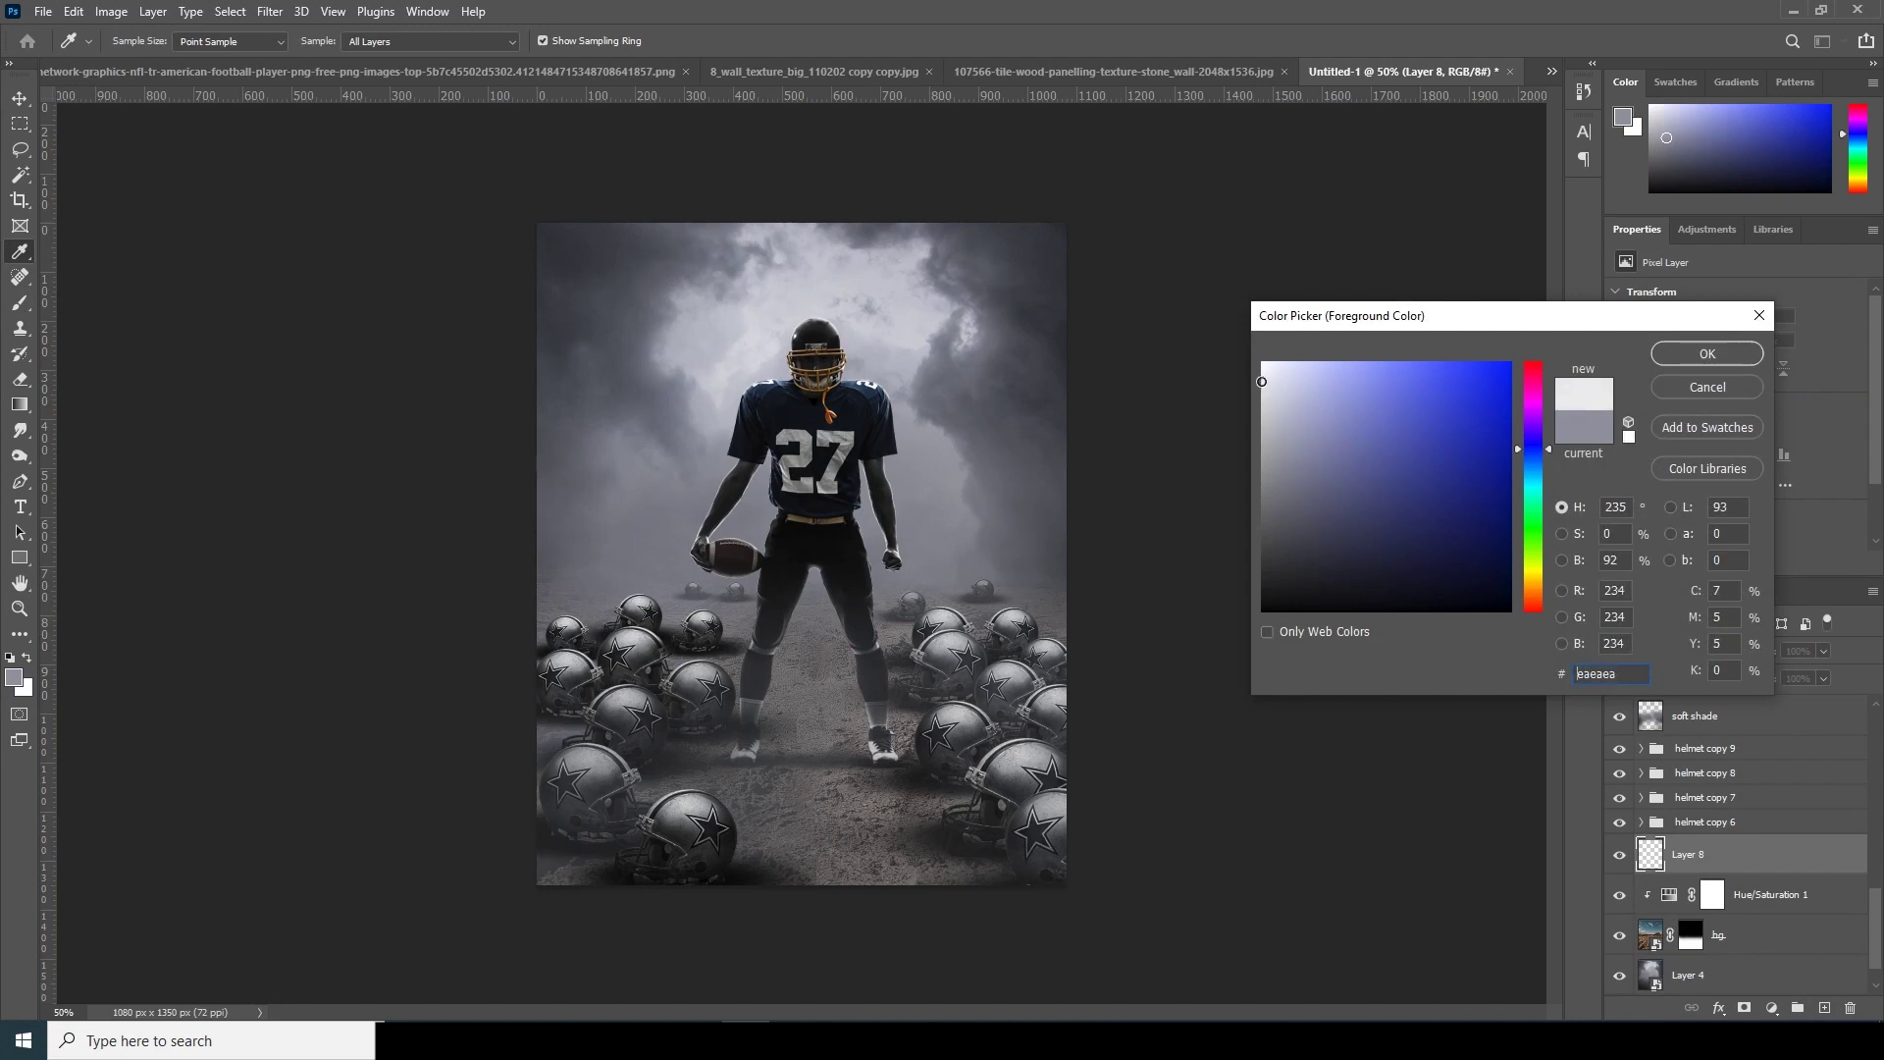
pyautogui.click(1659, 362)
pyautogui.press('b')
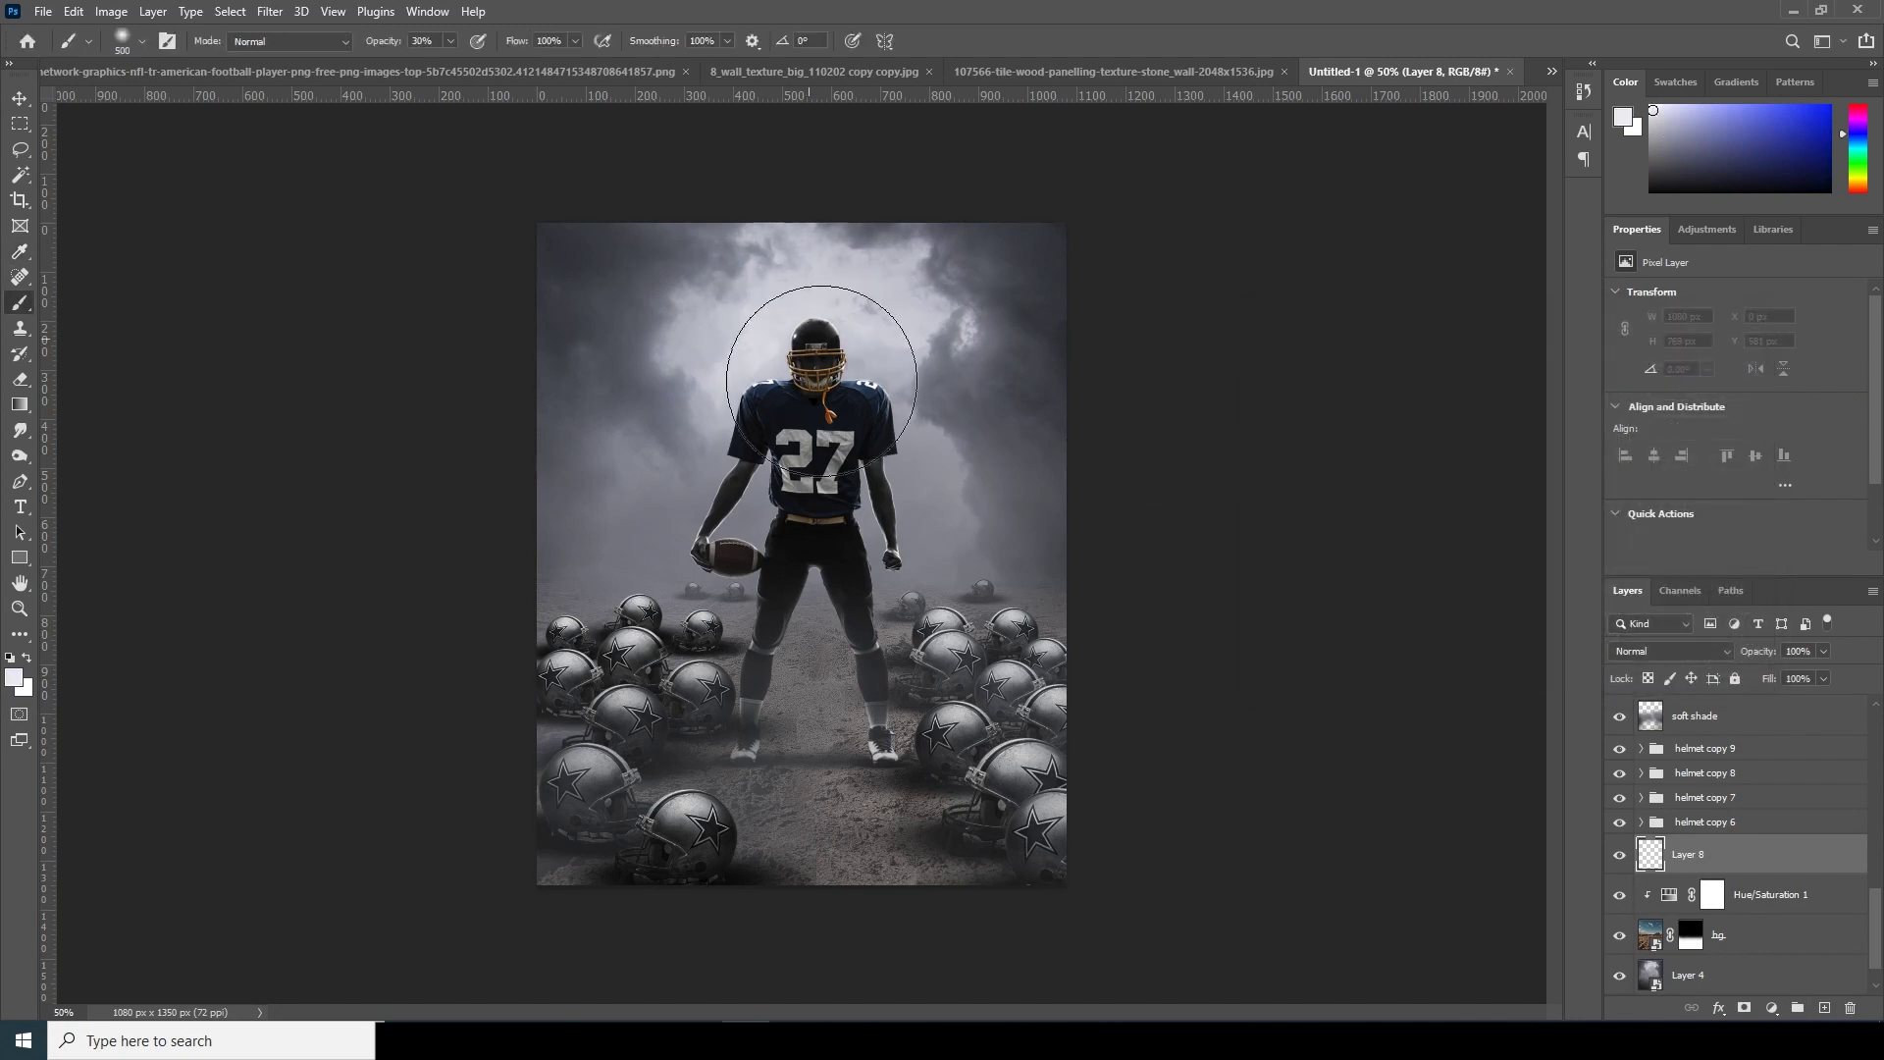
# Brush a soft light glow over the sky and horizon behind the player, and set the layer's opacity to 46%.
pyautogui.moveTo(759, 437)
pyautogui.mouseDown()
pyautogui.moveTo(834, 510)
pyautogui.moveTo(932, 520)
pyautogui.moveTo(726, 471)
pyautogui.moveTo(698, 388)
pyautogui.moveTo(516, 191)
pyautogui.mouseUp()
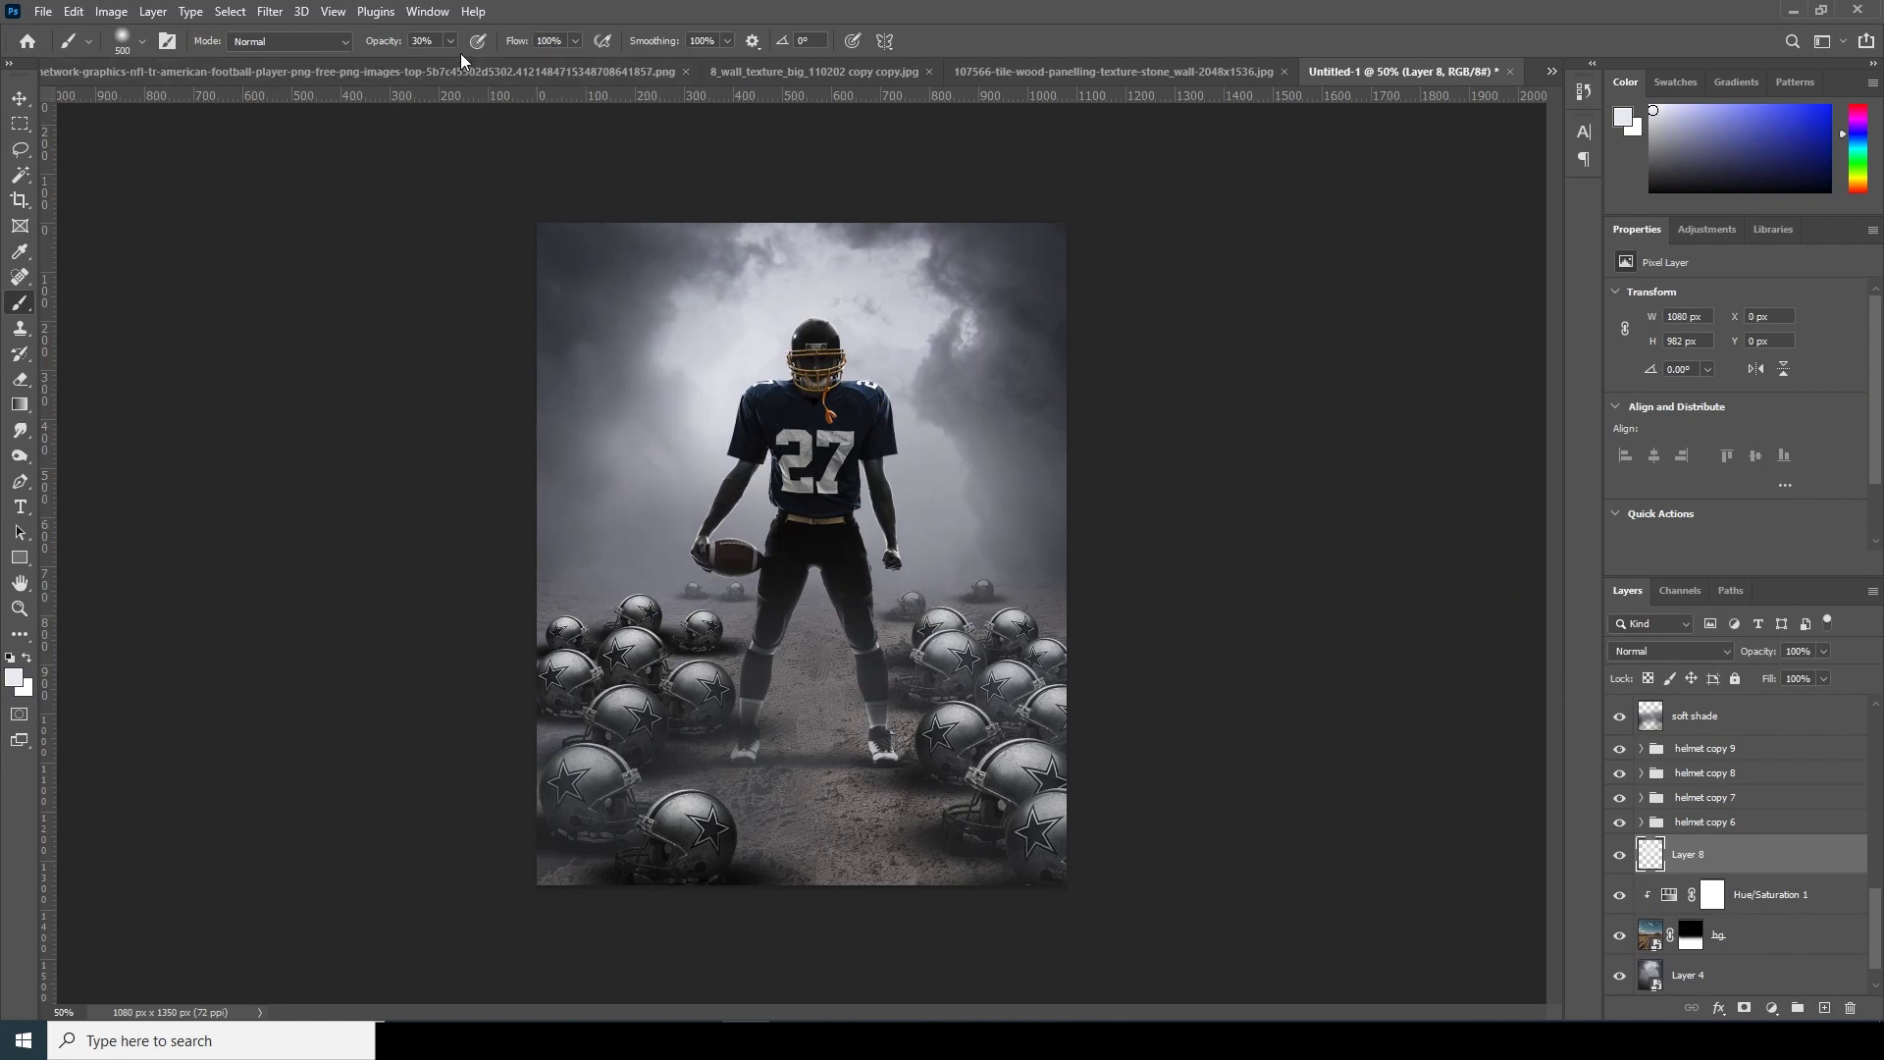
pyautogui.moveTo(692, 108)
pyautogui.mouseDown()
pyautogui.moveTo(853, 368)
pyautogui.moveTo(711, 487)
pyautogui.moveTo(622, 497)
pyautogui.mouseUp()
pyautogui.moveTo(942, 471)
pyautogui.mouseDown()
pyautogui.moveTo(995, 513)
pyautogui.moveTo(820, 483)
pyautogui.moveTo(715, 504)
pyautogui.moveTo(807, 535)
pyautogui.moveTo(778, 693)
pyautogui.moveTo(913, 598)
pyautogui.mouseUp()
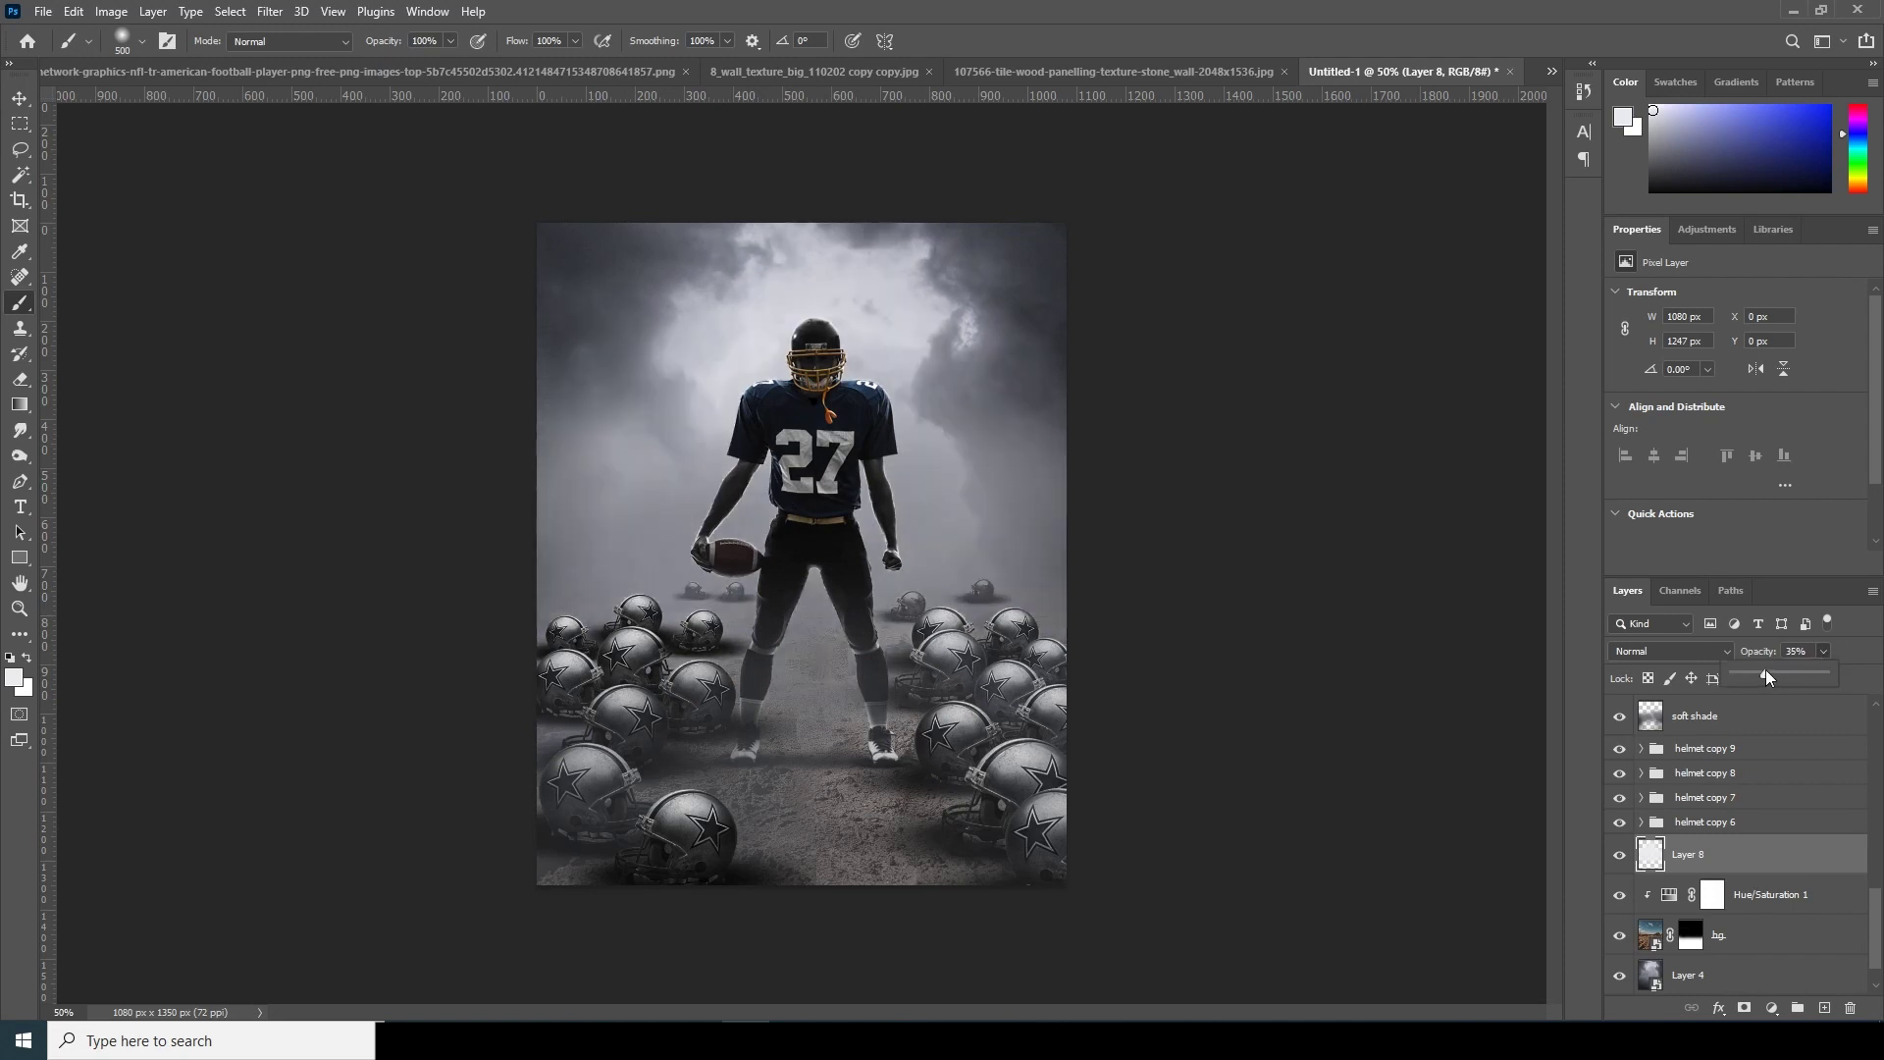
pyautogui.moveTo(1774, 671); pyautogui.dragTo(1776, 672)
pyautogui.click(1644, 842)
pyautogui.moveTo(855, 412); pyautogui.dragTo(900, 412)
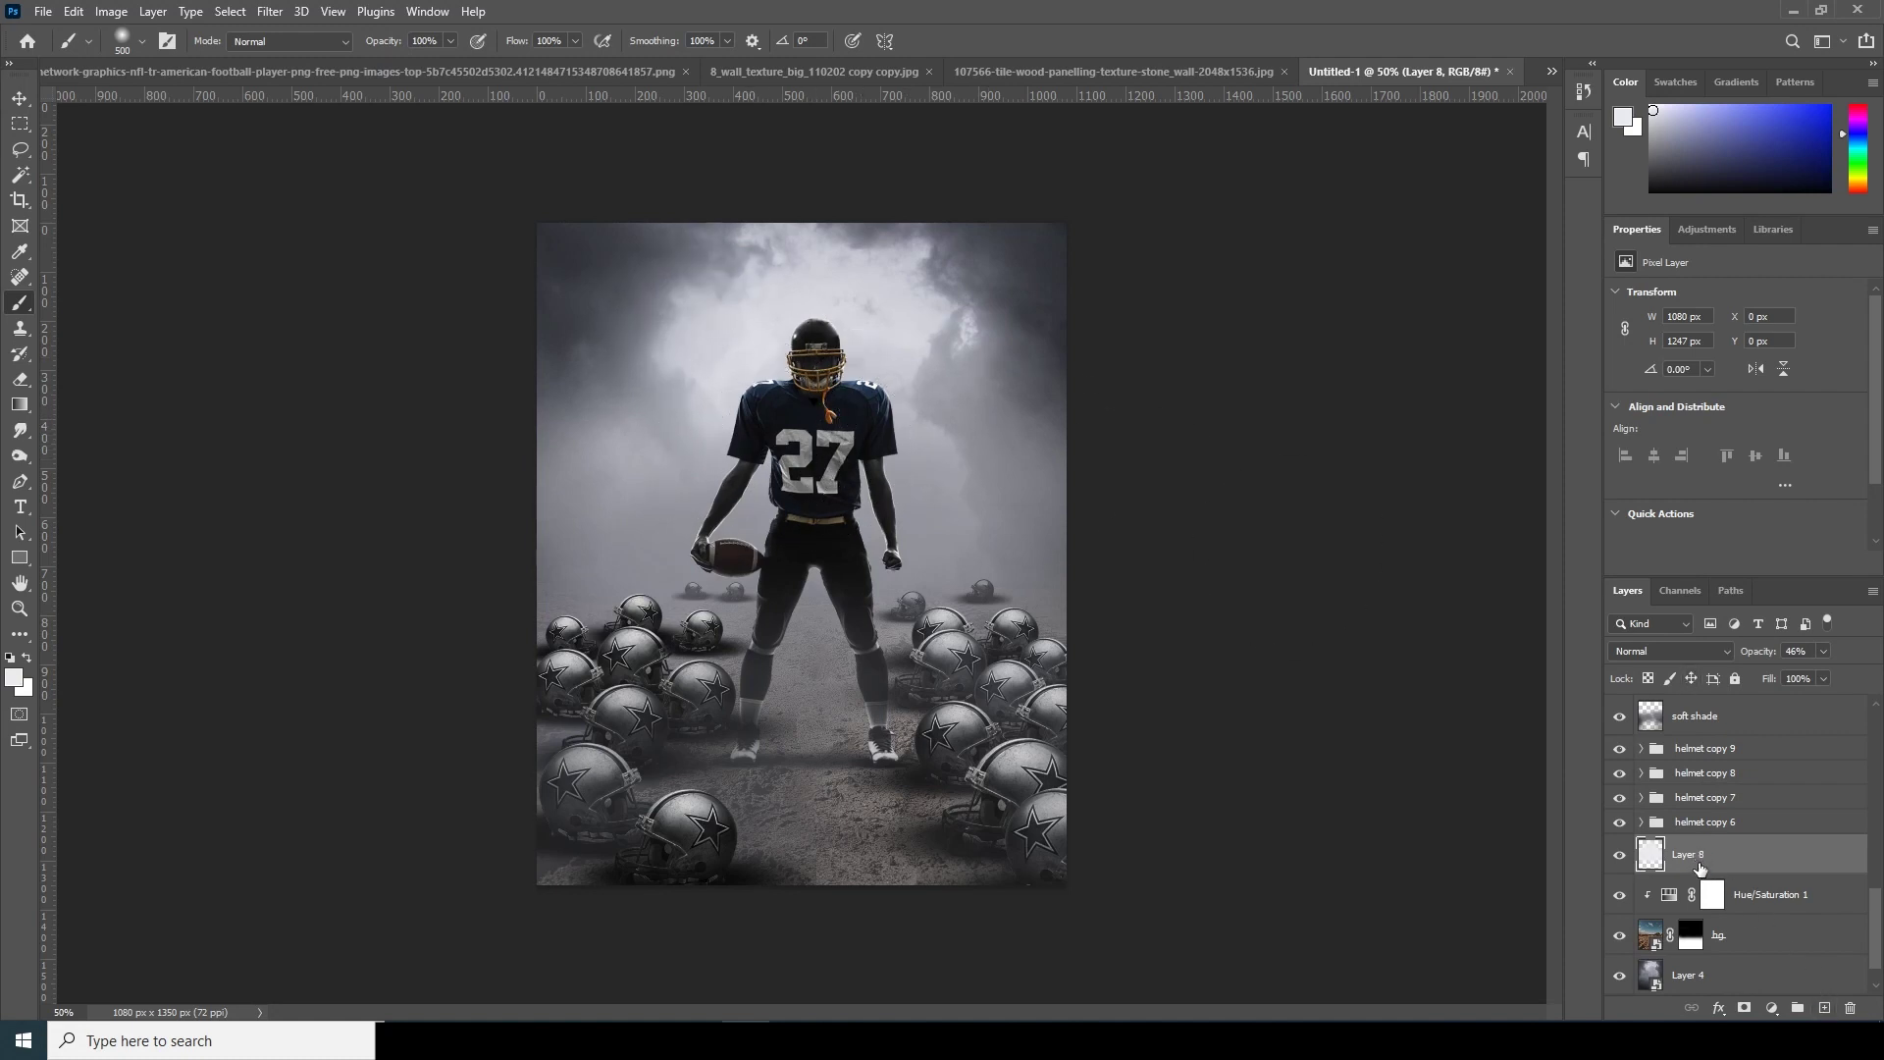
# Apply a Camera Raw filter to the bg layer with Highlights -87, Texture +45, Clarity +79, Dehaze +33 and Vibrance -25.
pyautogui.click(1652, 942)
pyautogui.click(269, 11)
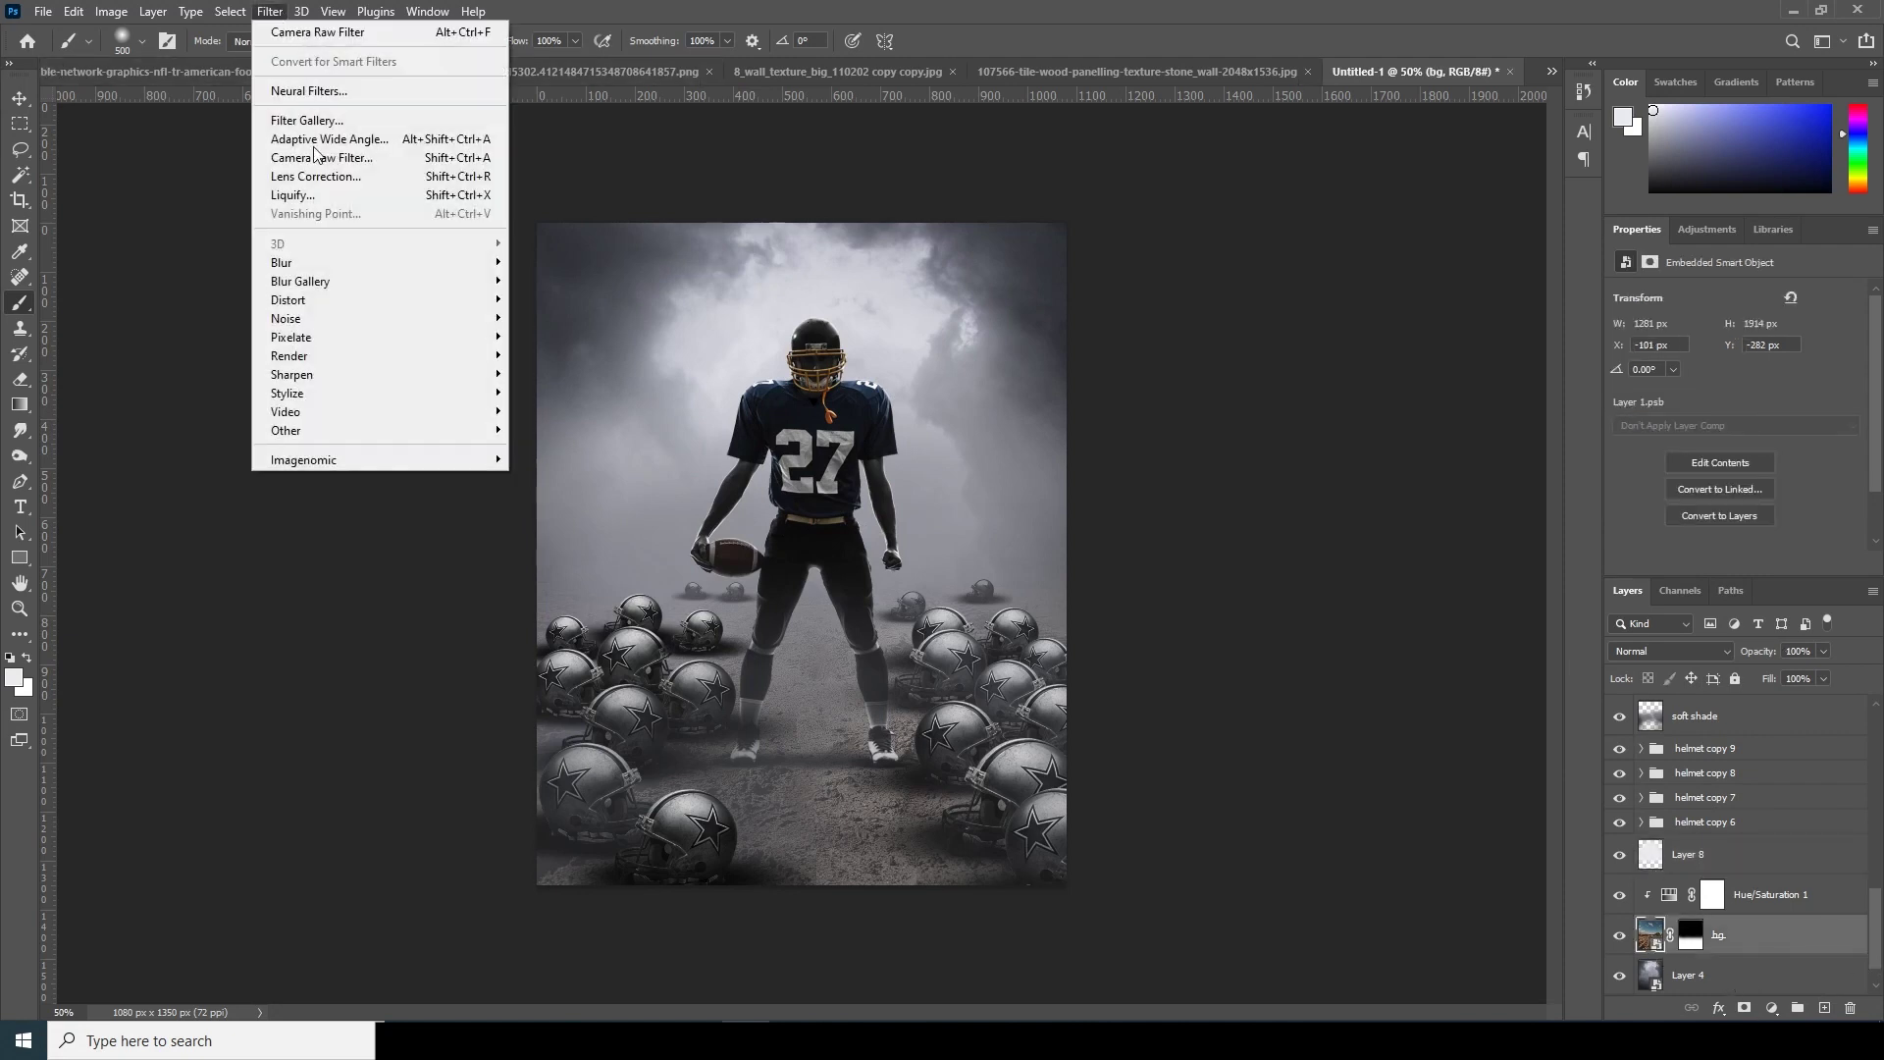
pyautogui.click(331, 158)
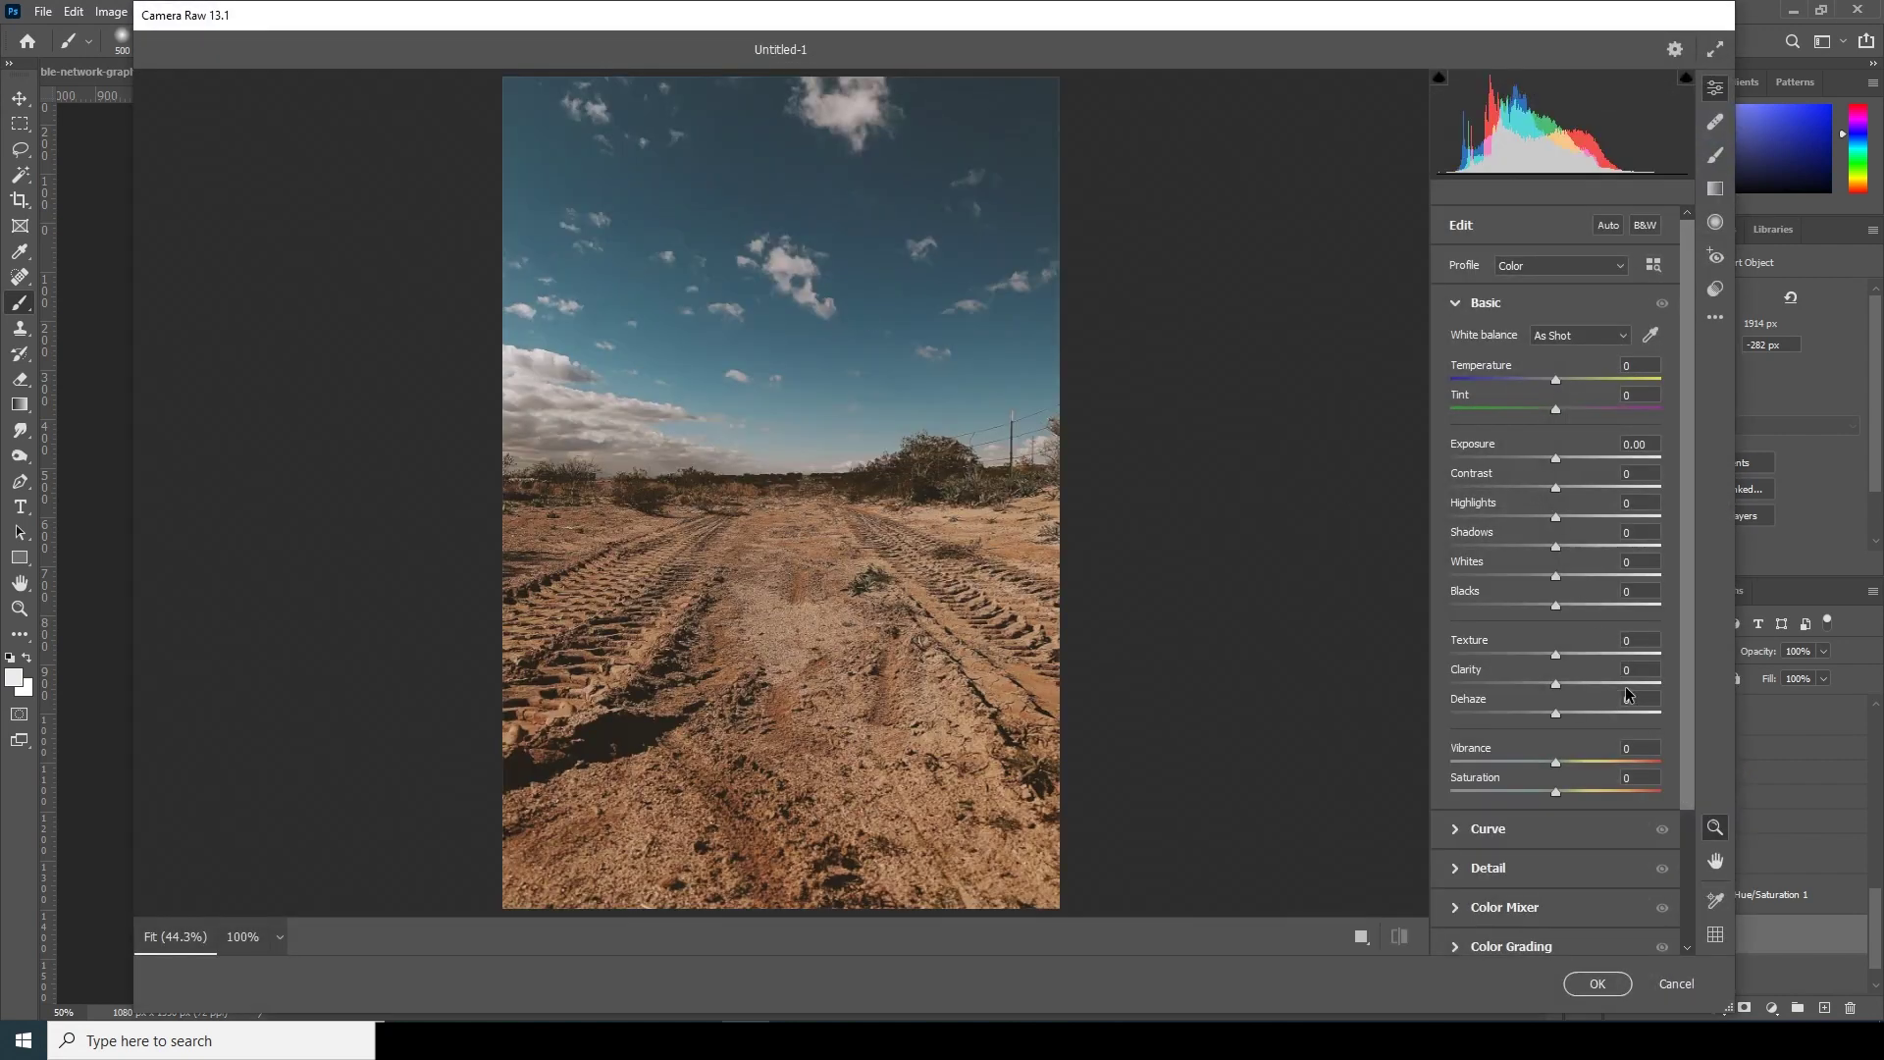
pyautogui.click(1638, 687)
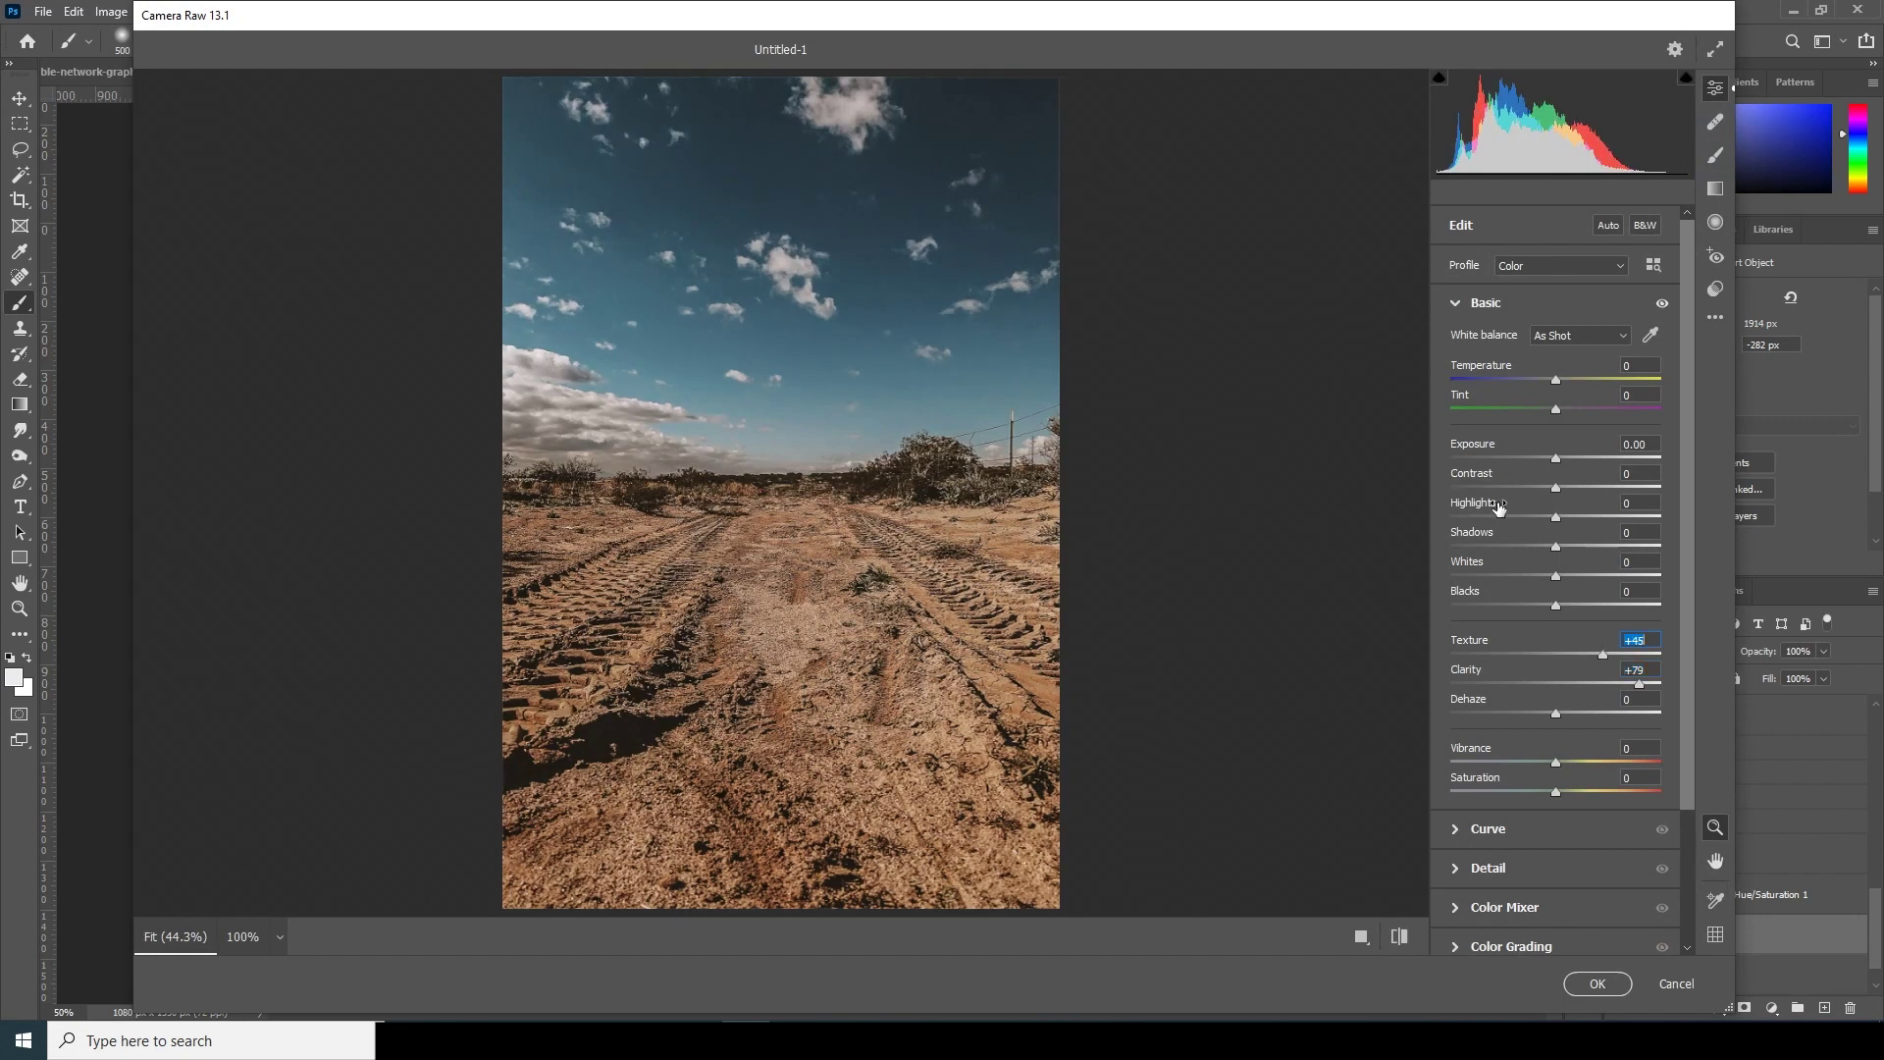
pyautogui.click(1463, 517)
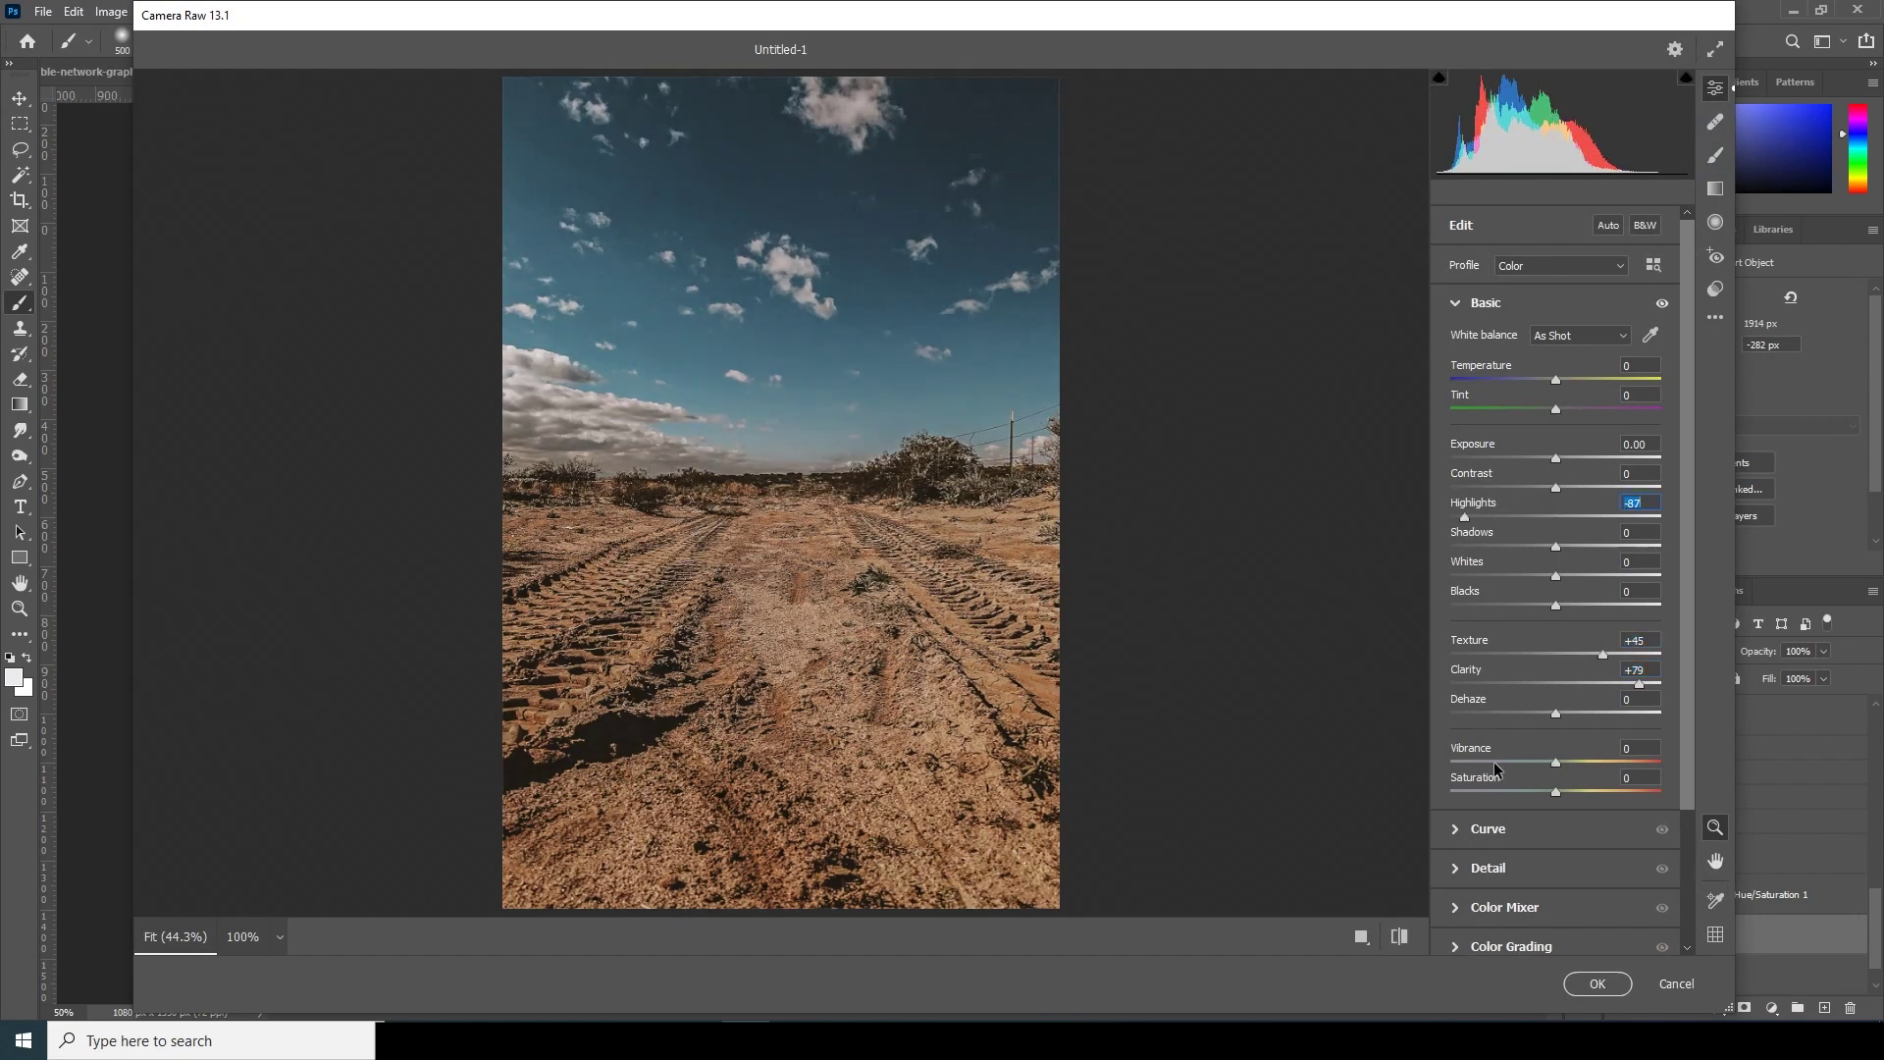
pyautogui.moveTo(1548, 764); pyautogui.dragTo(1524, 763)
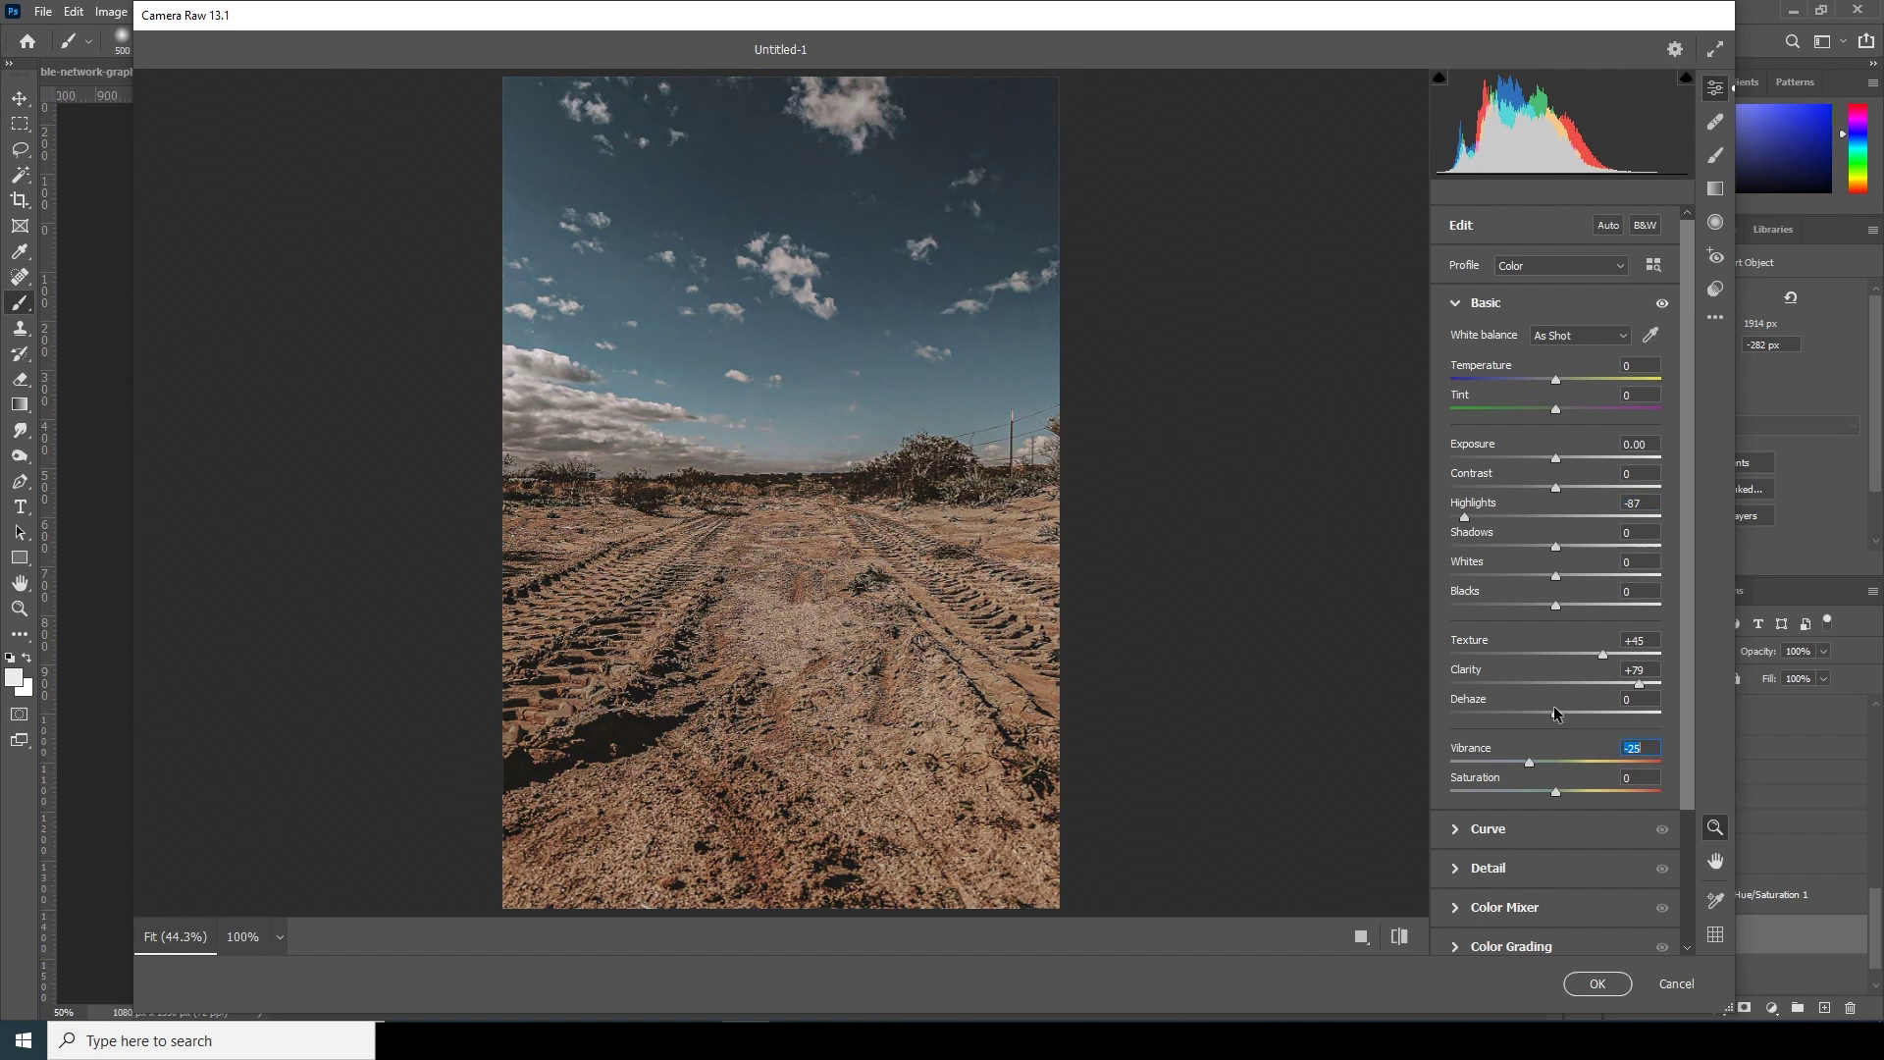
pyautogui.moveTo(1589, 709); pyautogui.dragTo(1596, 709)
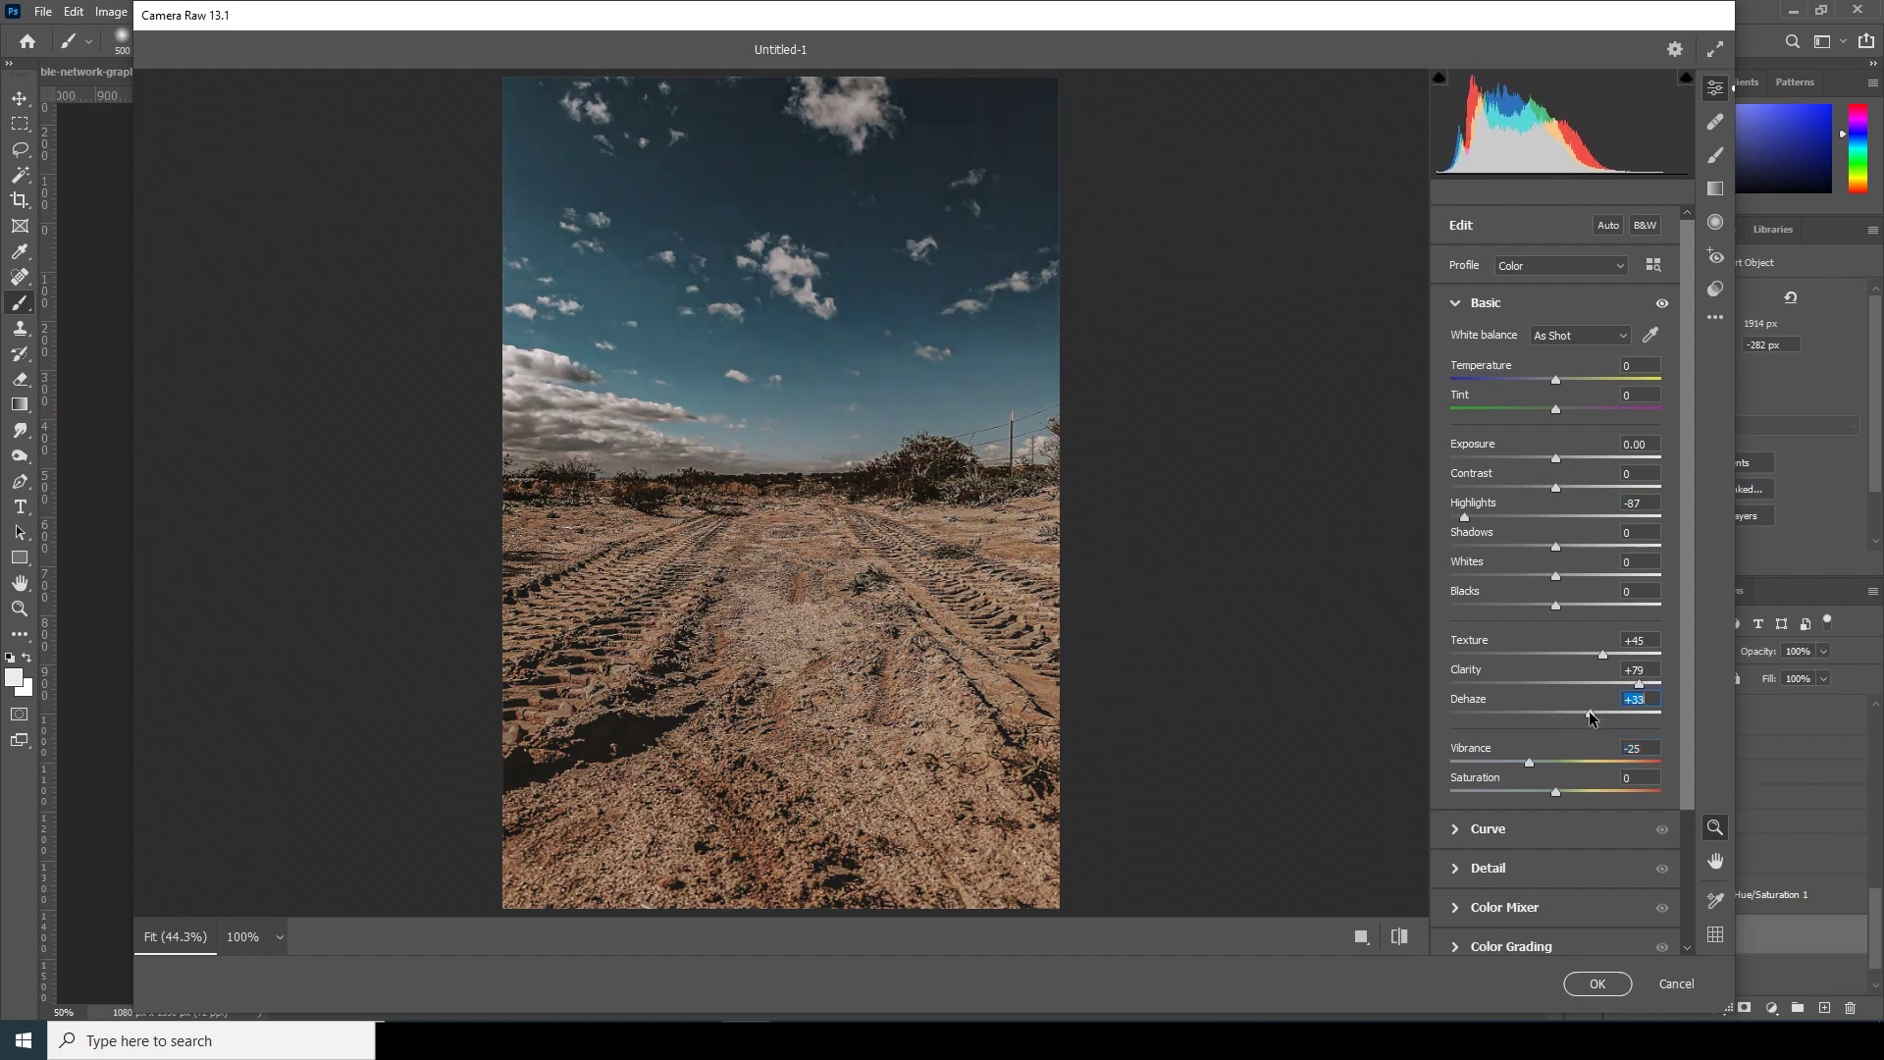
pyautogui.click(1598, 985)
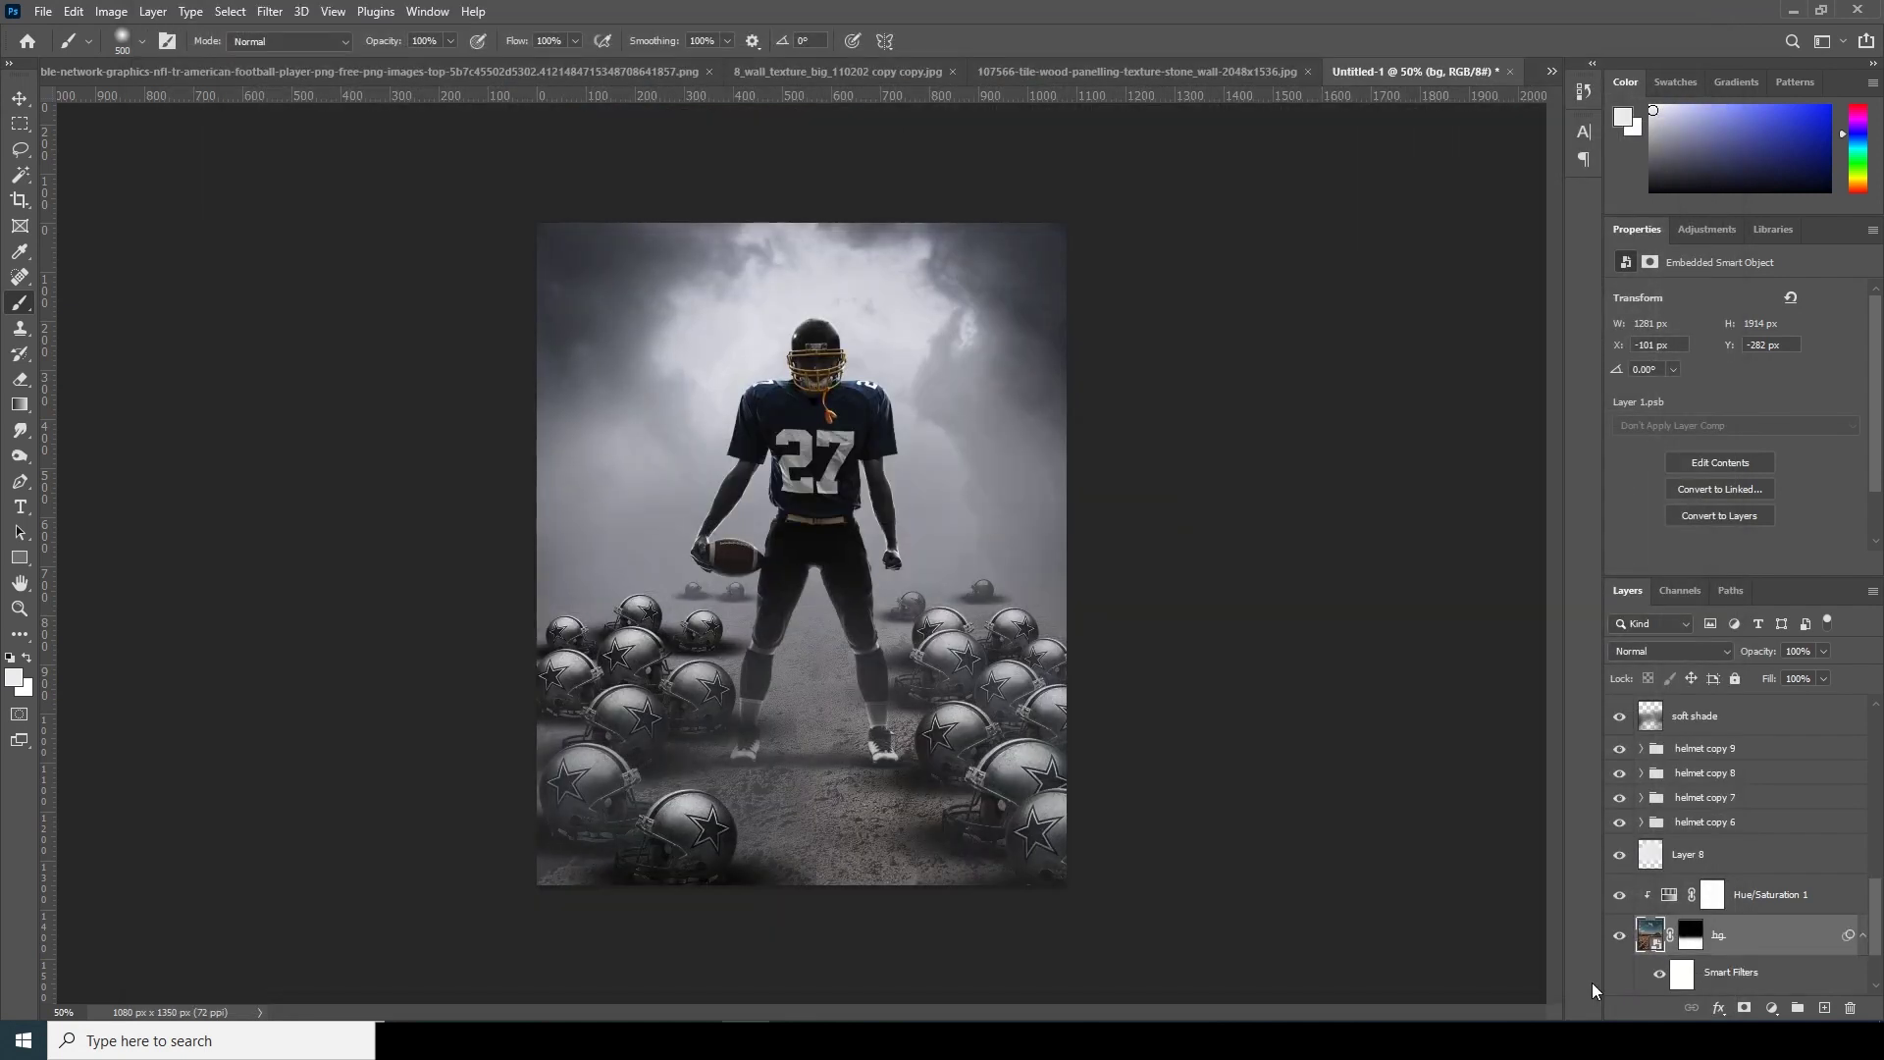
# Examine the composite at several zoom levels to check how the filtered road blends with the helmets and player.
pyautogui.hotkey('ctrl', '-')
pyautogui.hotkey('ctrl', '-')
pyautogui.hotkey('ctrl', '-')
pyautogui.hotkey('ctrl', '+')
pyautogui.hotkey('ctrl', '+')
pyautogui.hotkey('ctrl', '+')
pyautogui.hotkey('ctrl', '+')
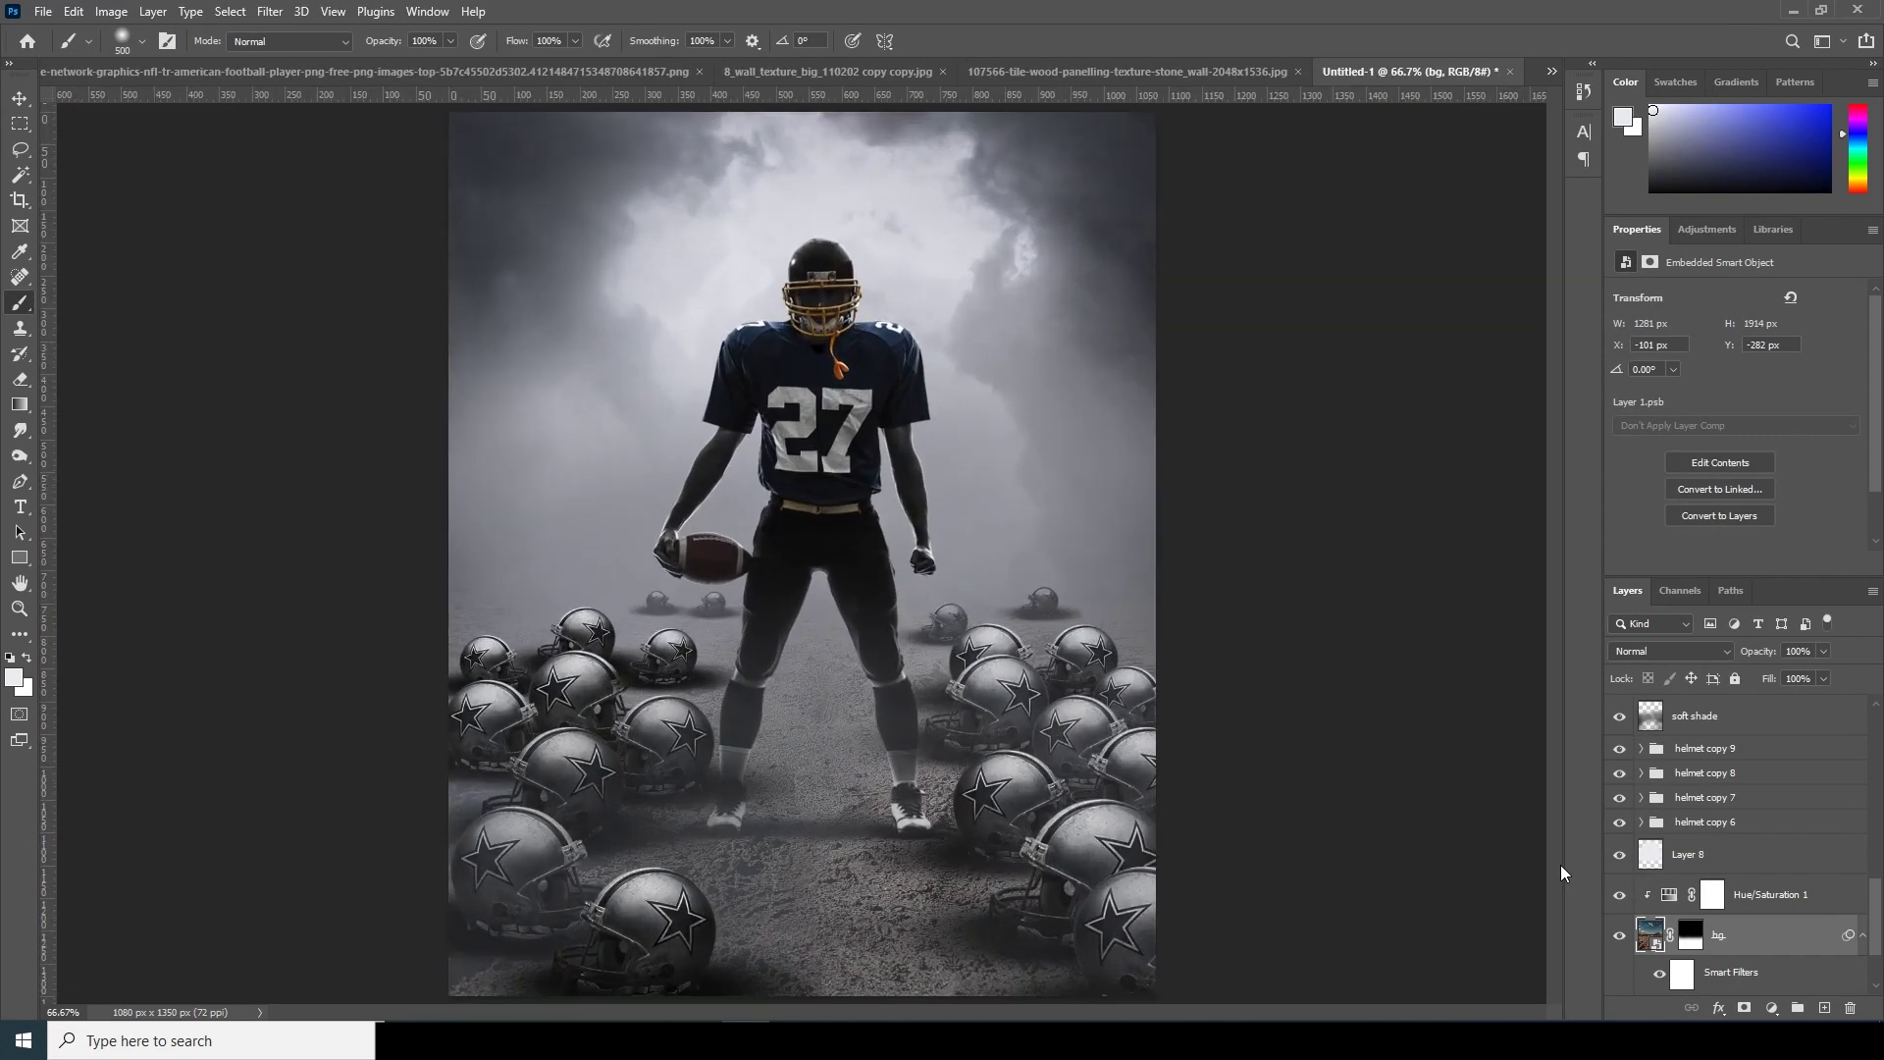
pyautogui.hotkey('ctrl', '-')
pyautogui.hotkey('ctrl', '-')
pyautogui.hotkey('ctrl', '+')
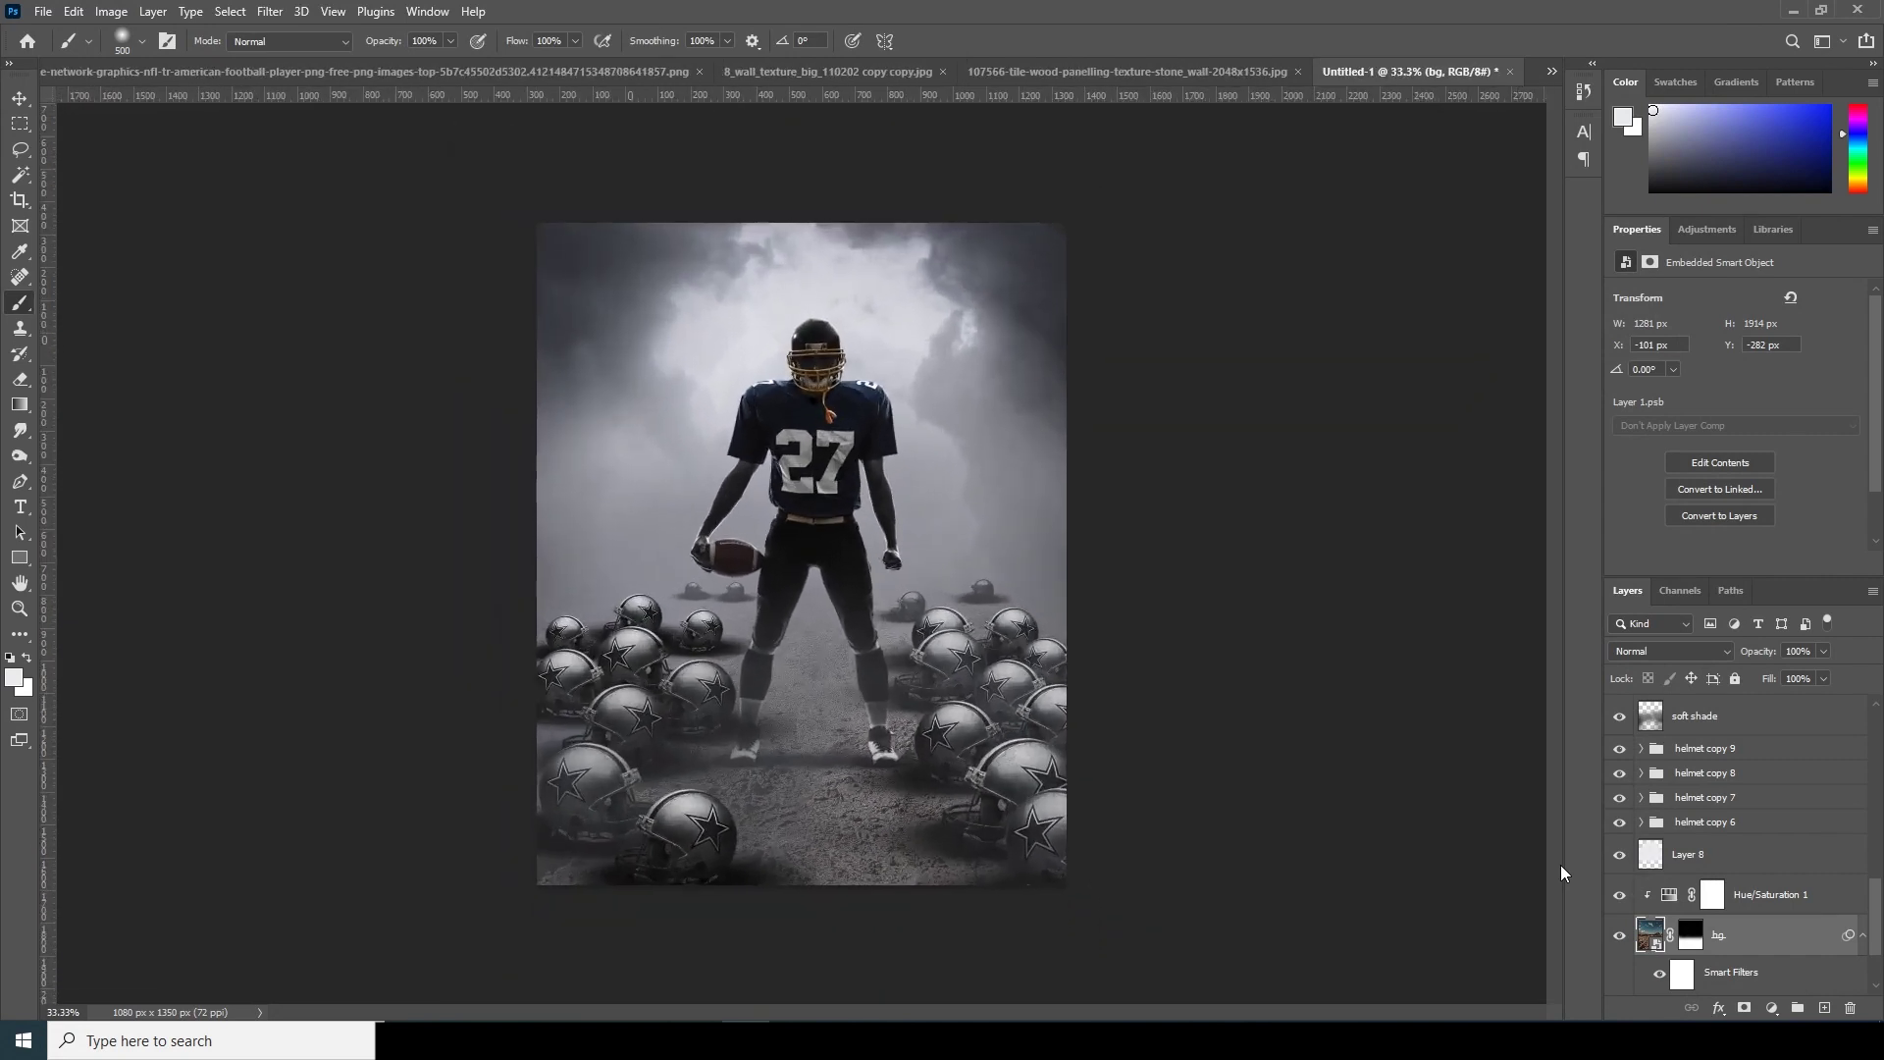
# Add a new layer above the main image layer and clip it to the player.
pyautogui.scroll(2, 1878, 886)
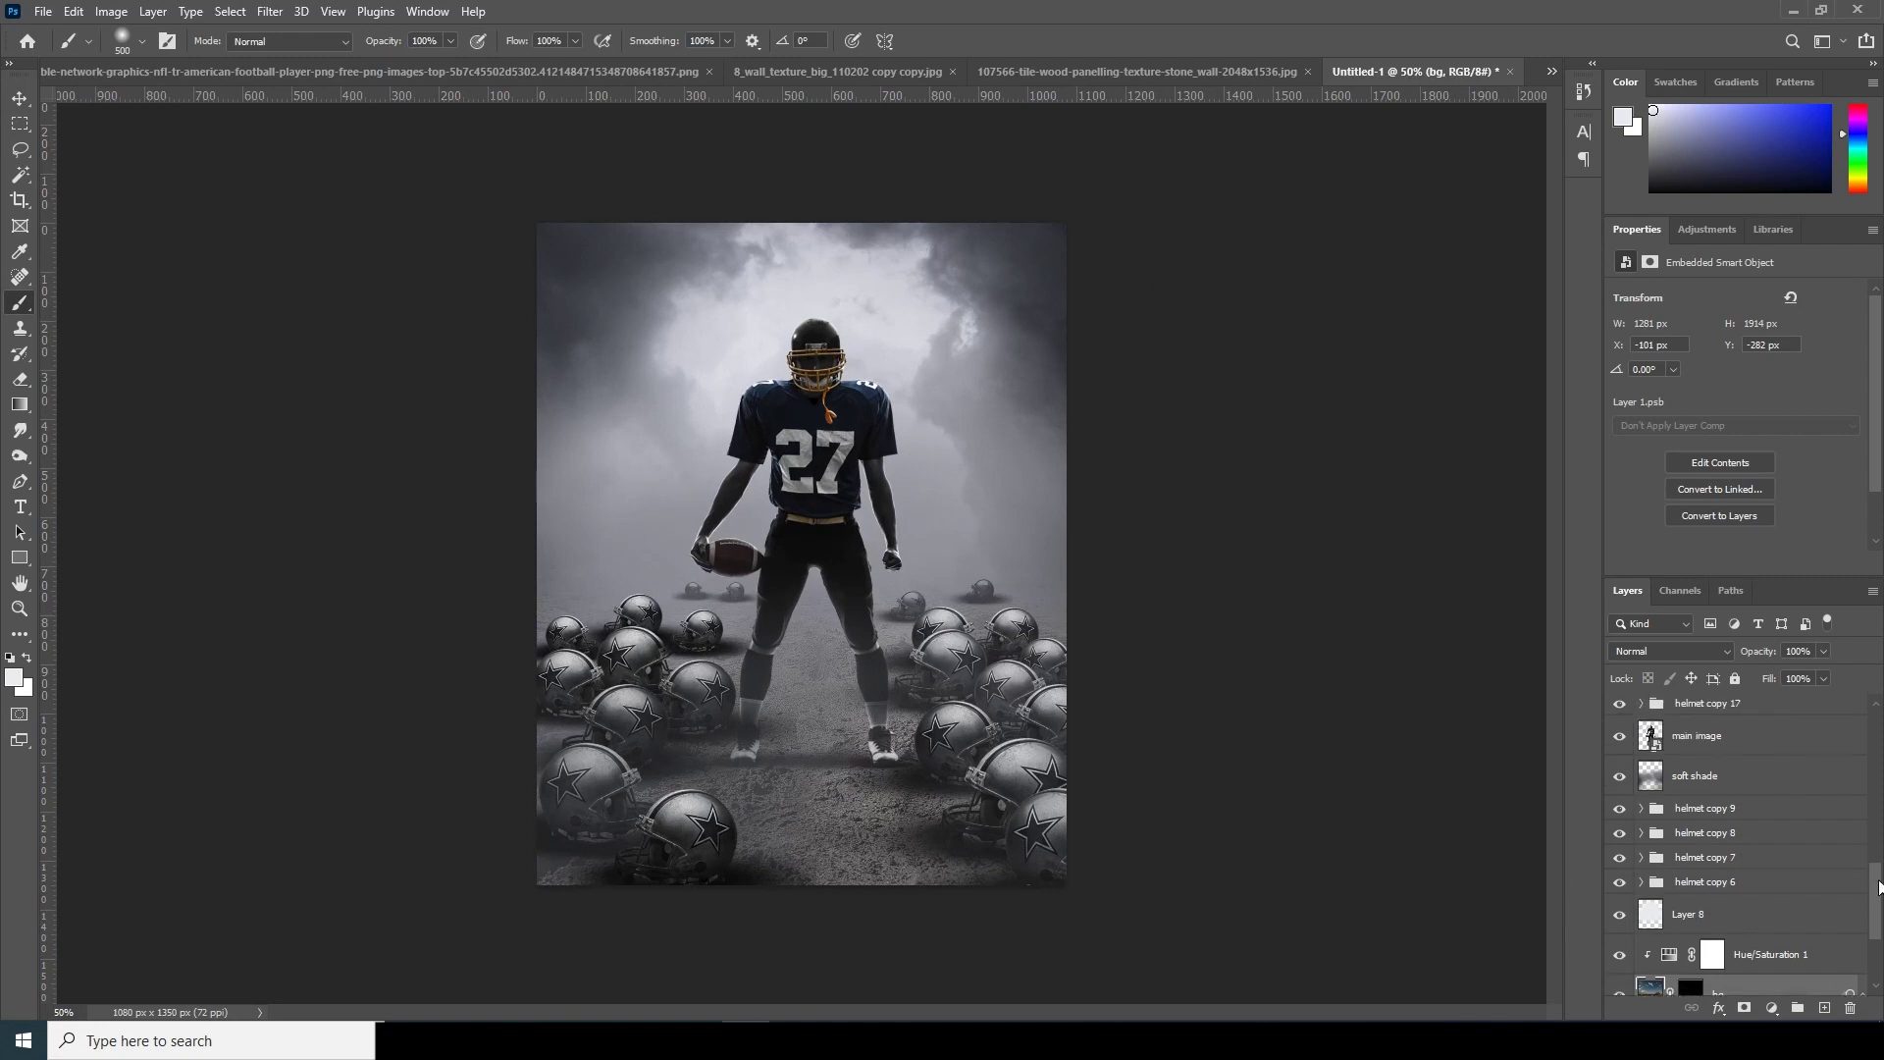
pyautogui.scroll(3, 1878, 886)
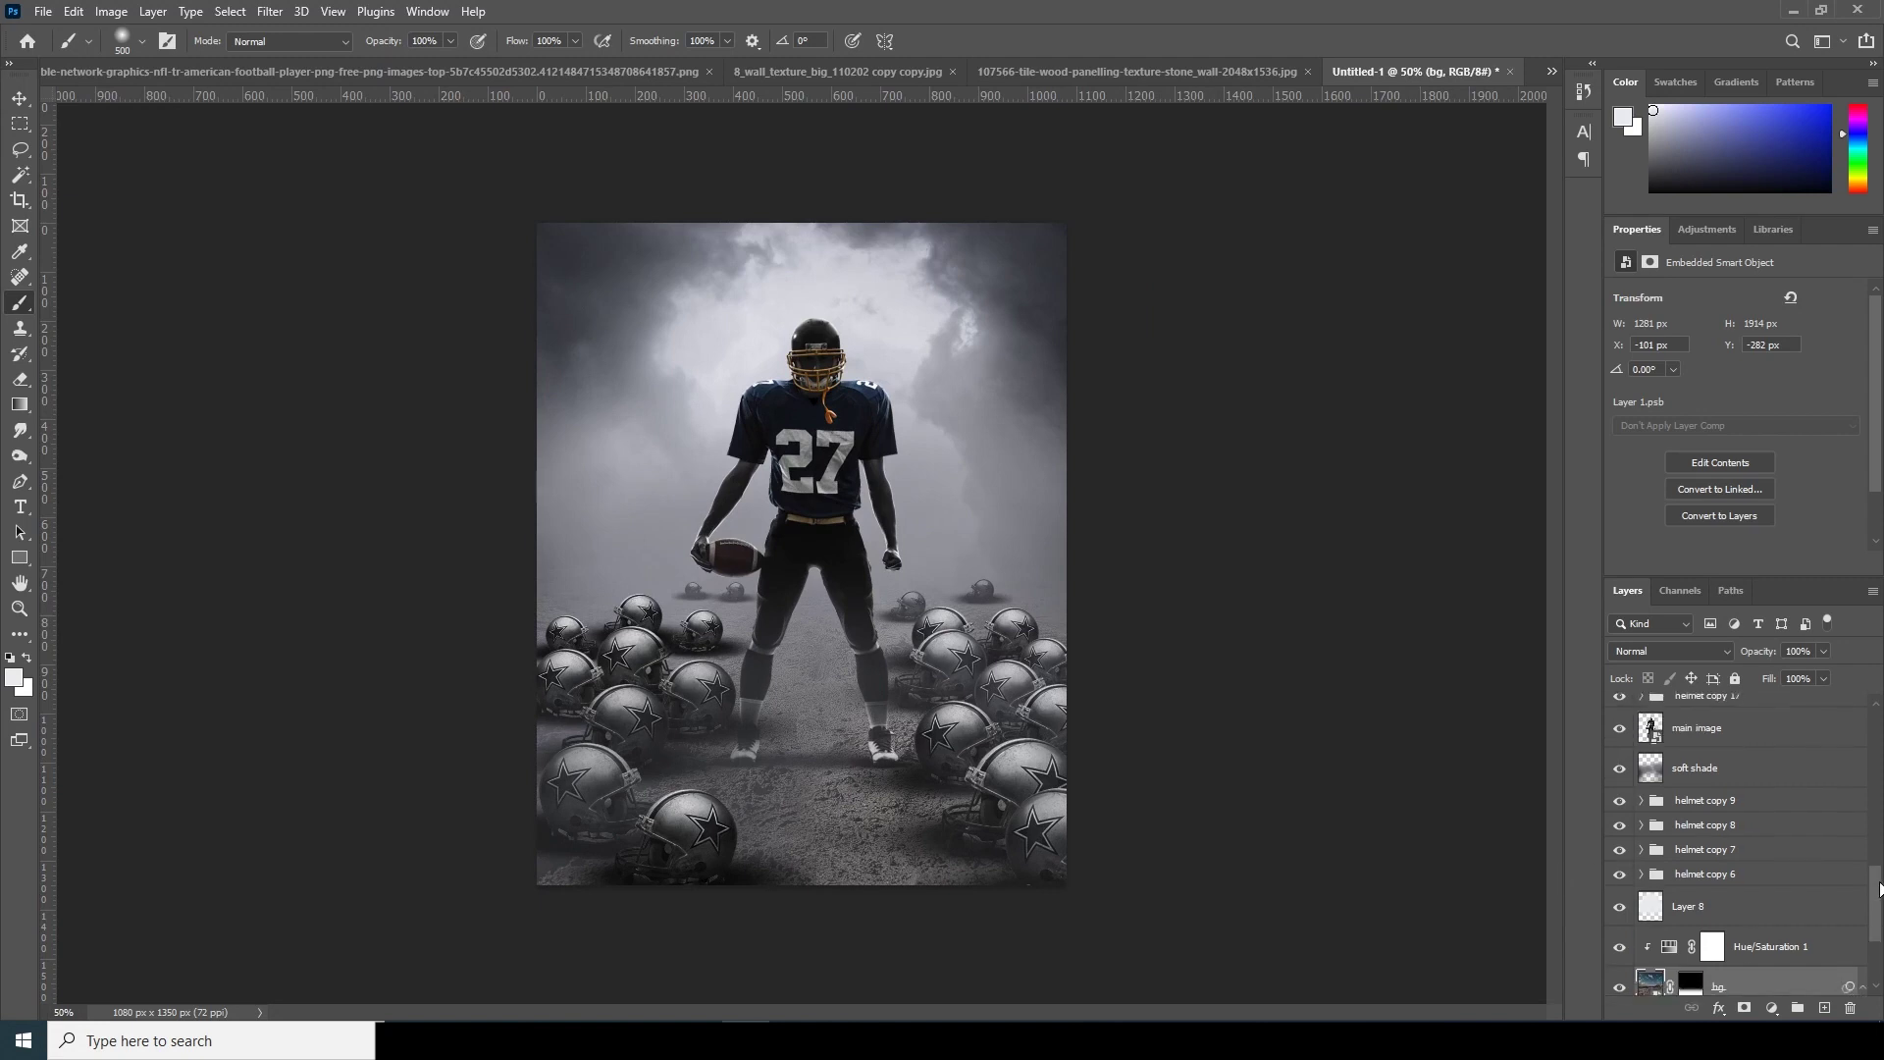
pyautogui.click(1692, 845)
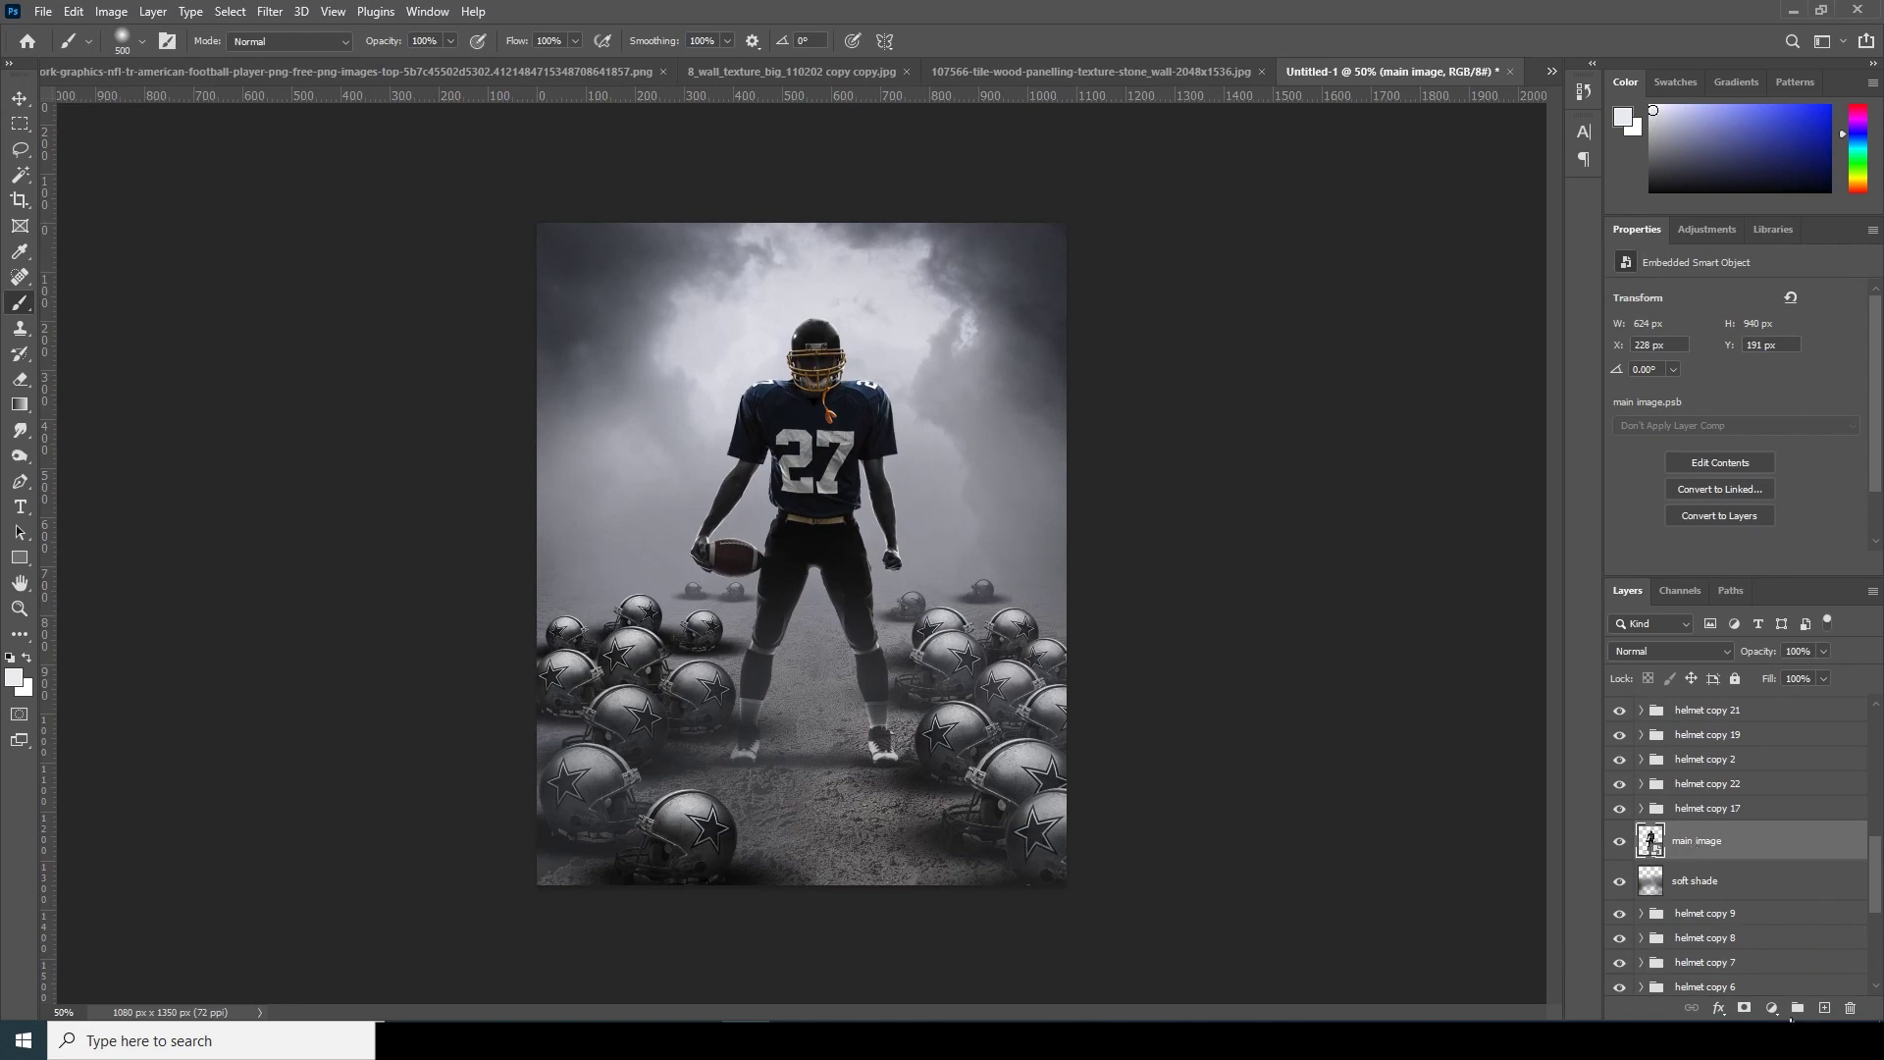
pyautogui.click(1823, 1009)
pyautogui.rightClick(1694, 841)
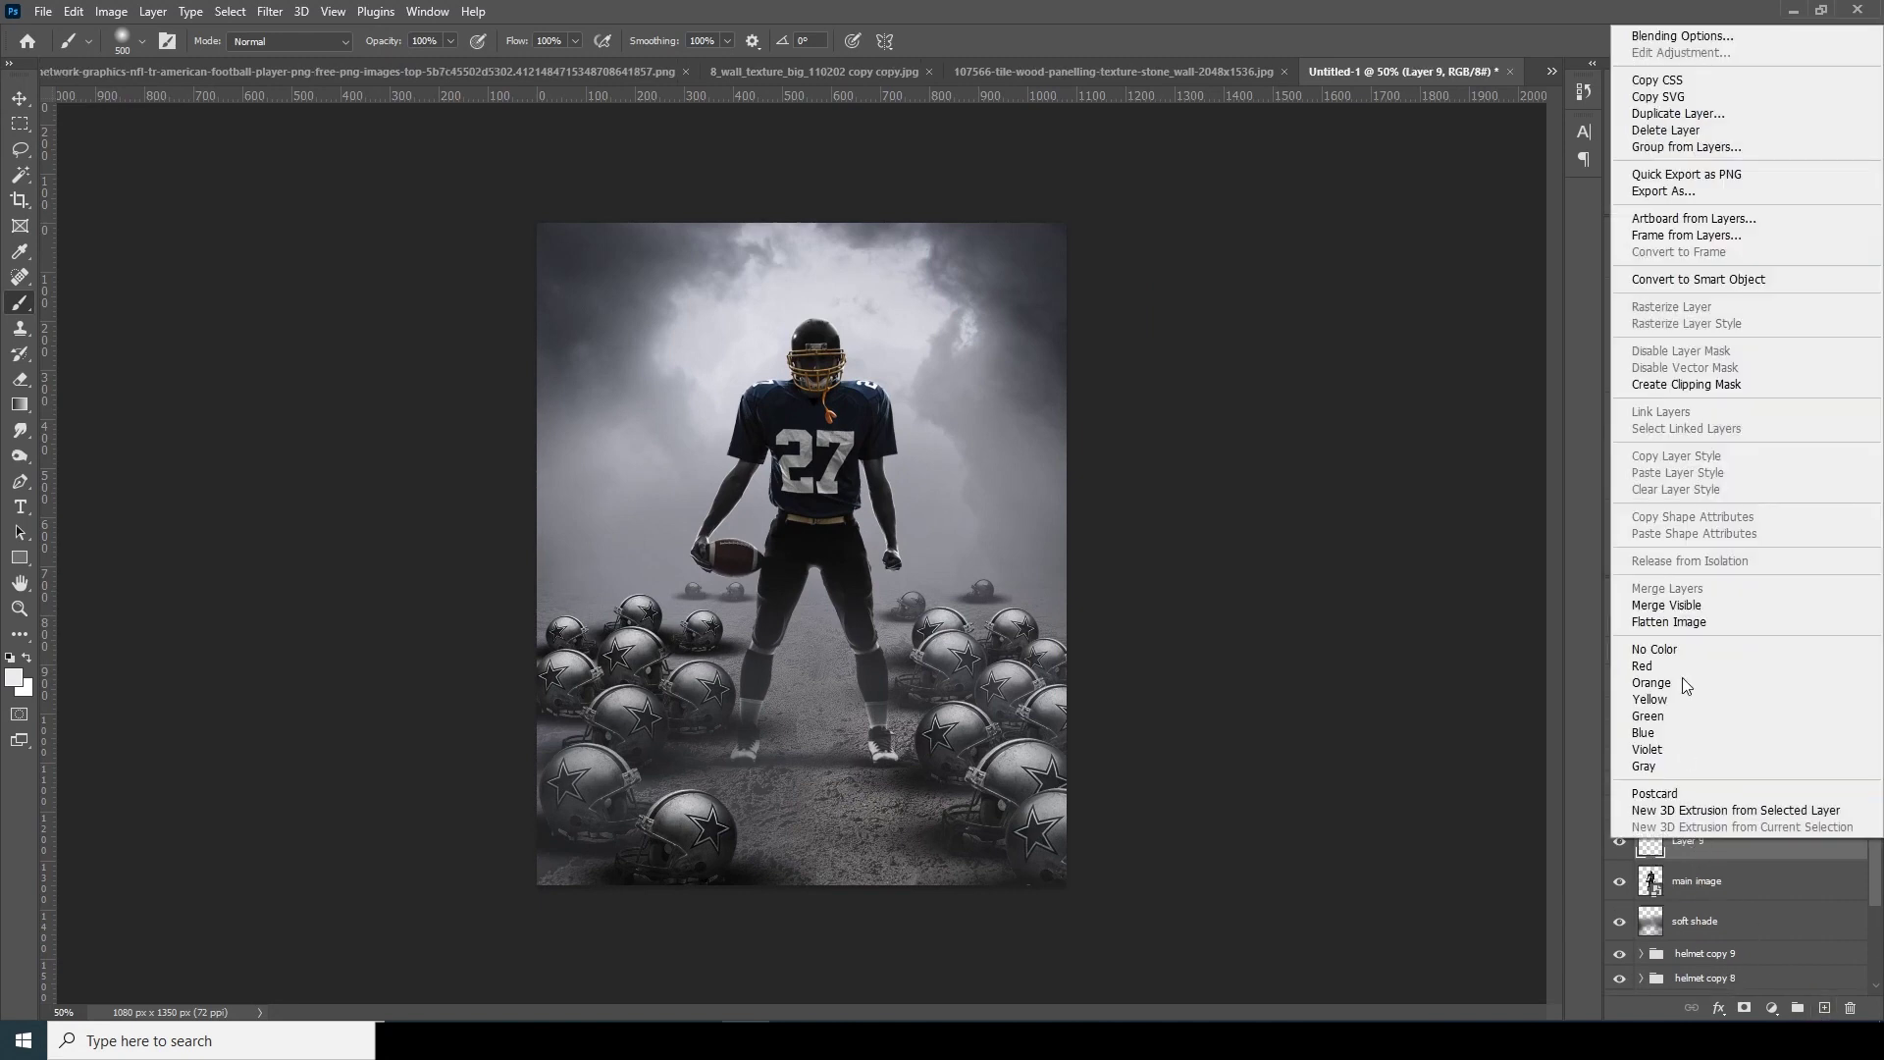
pyautogui.click(1675, 385)
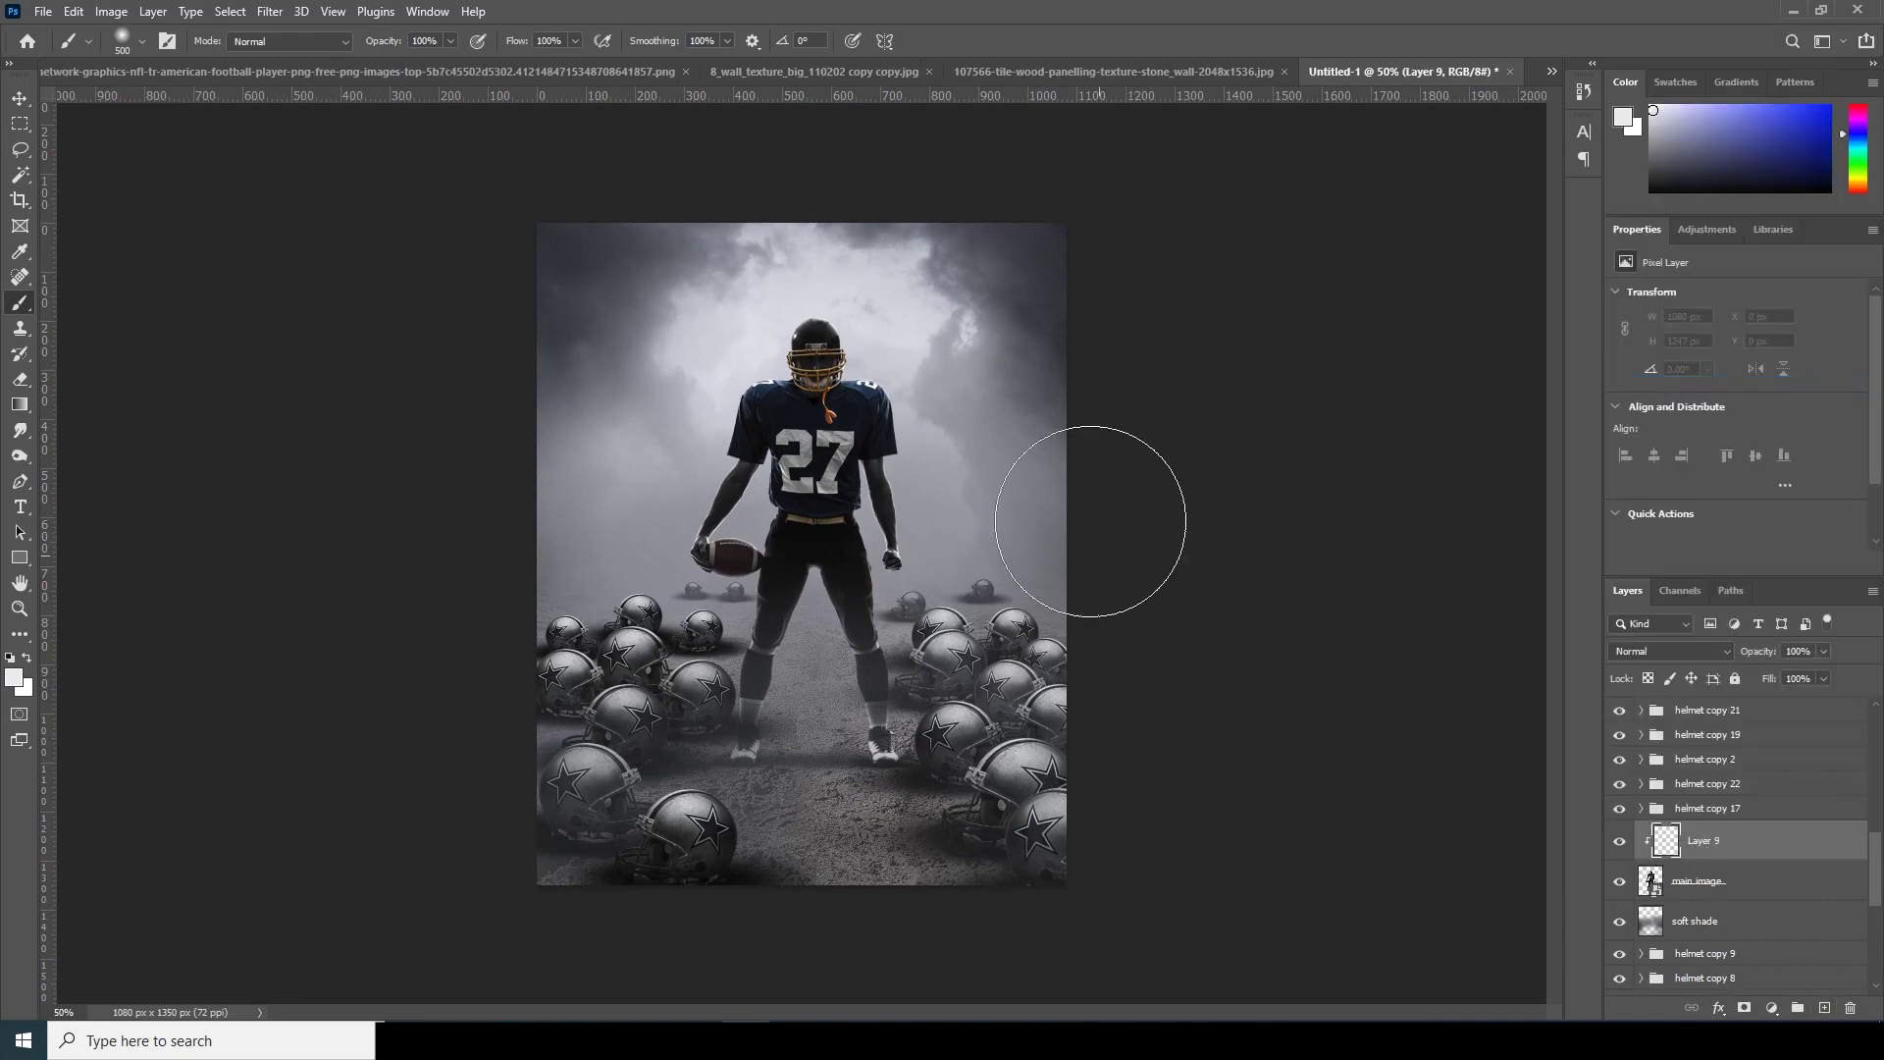
# Set the brush colour to white and reduce the brush size to 125 px for work around the player's helmet.
pyautogui.click(13, 677)
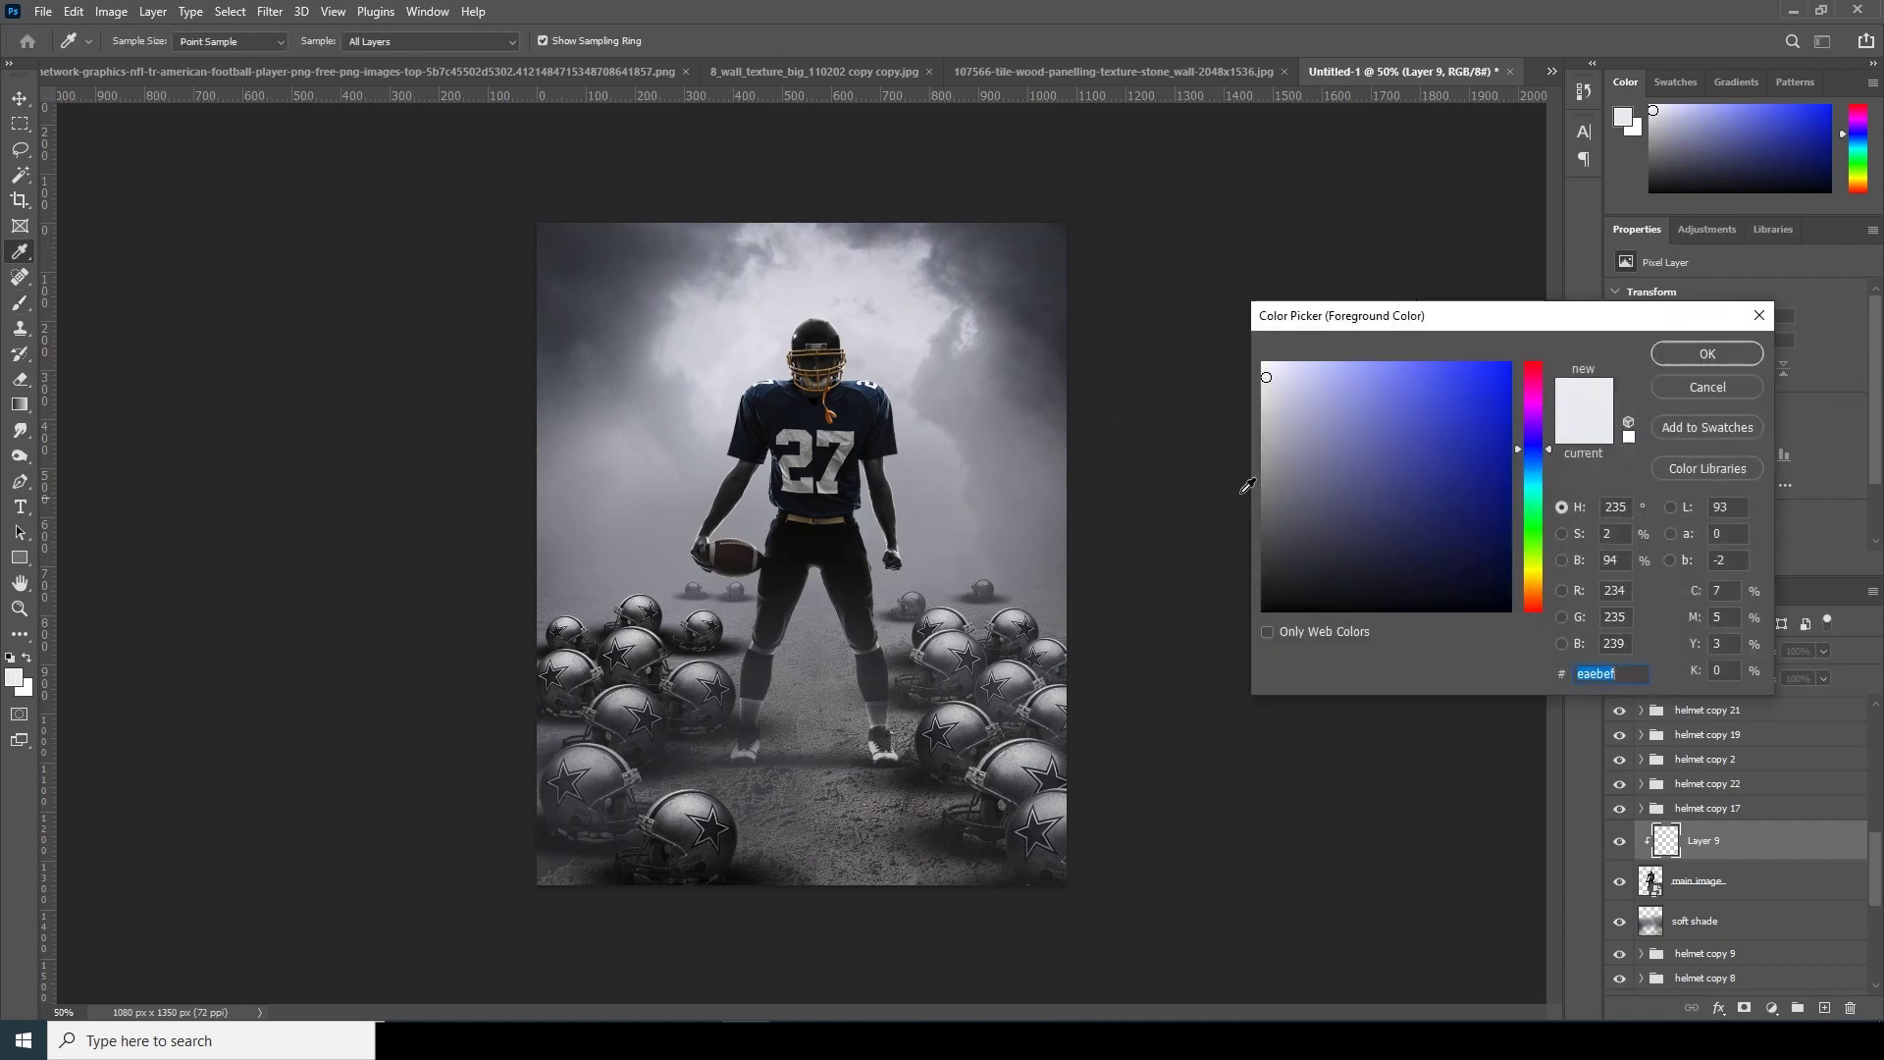
pyautogui.moveTo(1270, 380); pyautogui.dragTo(1288, 340)
pyautogui.click(1681, 351)
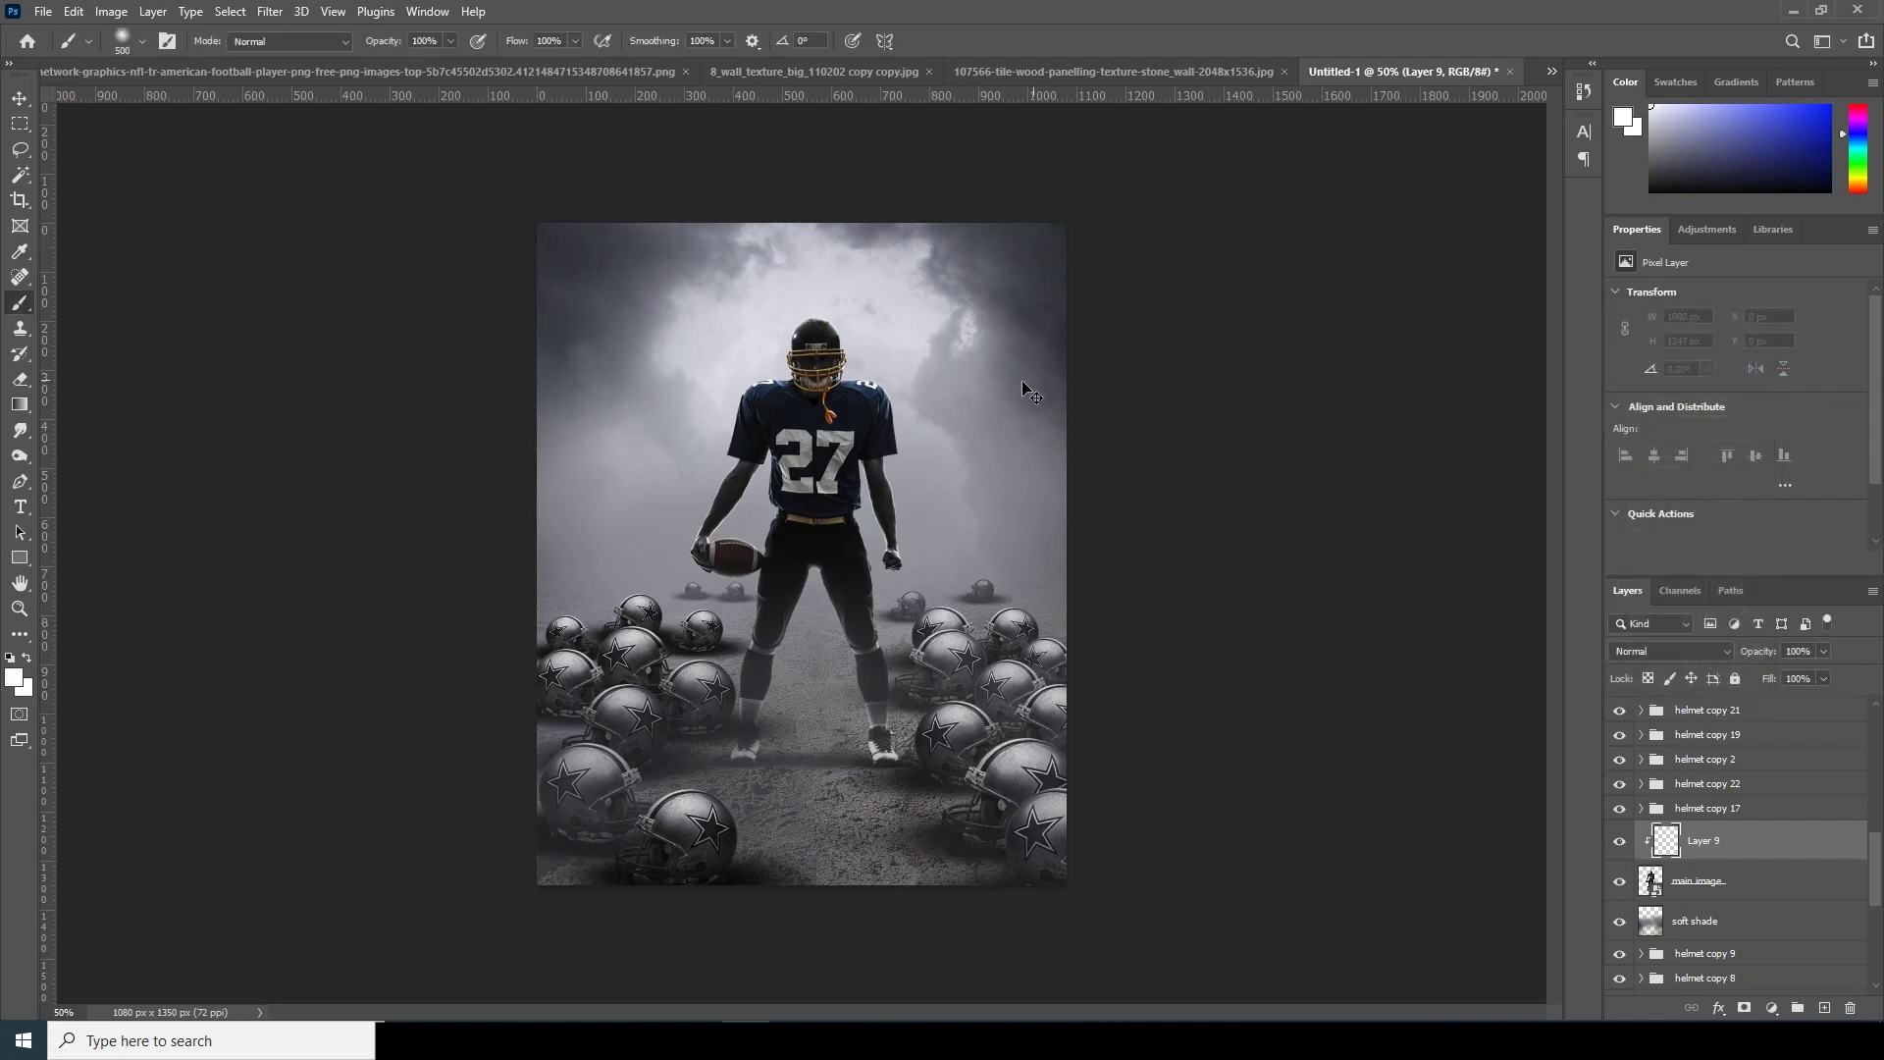
pyautogui.hotkey('ctrl', '+')
pyautogui.hotkey('ctrl', '+')
pyautogui.hotkey('ctrl', '+')
pyautogui.moveTo(1030, 338); pyautogui.dragTo(932, 927)
pyautogui.press('[')
pyautogui.press('[')
pyautogui.press('[')
pyautogui.press('[')
pyautogui.press('[')
pyautogui.press('[')
pyautogui.press('[')
pyautogui.press('[')
pyautogui.press('[')
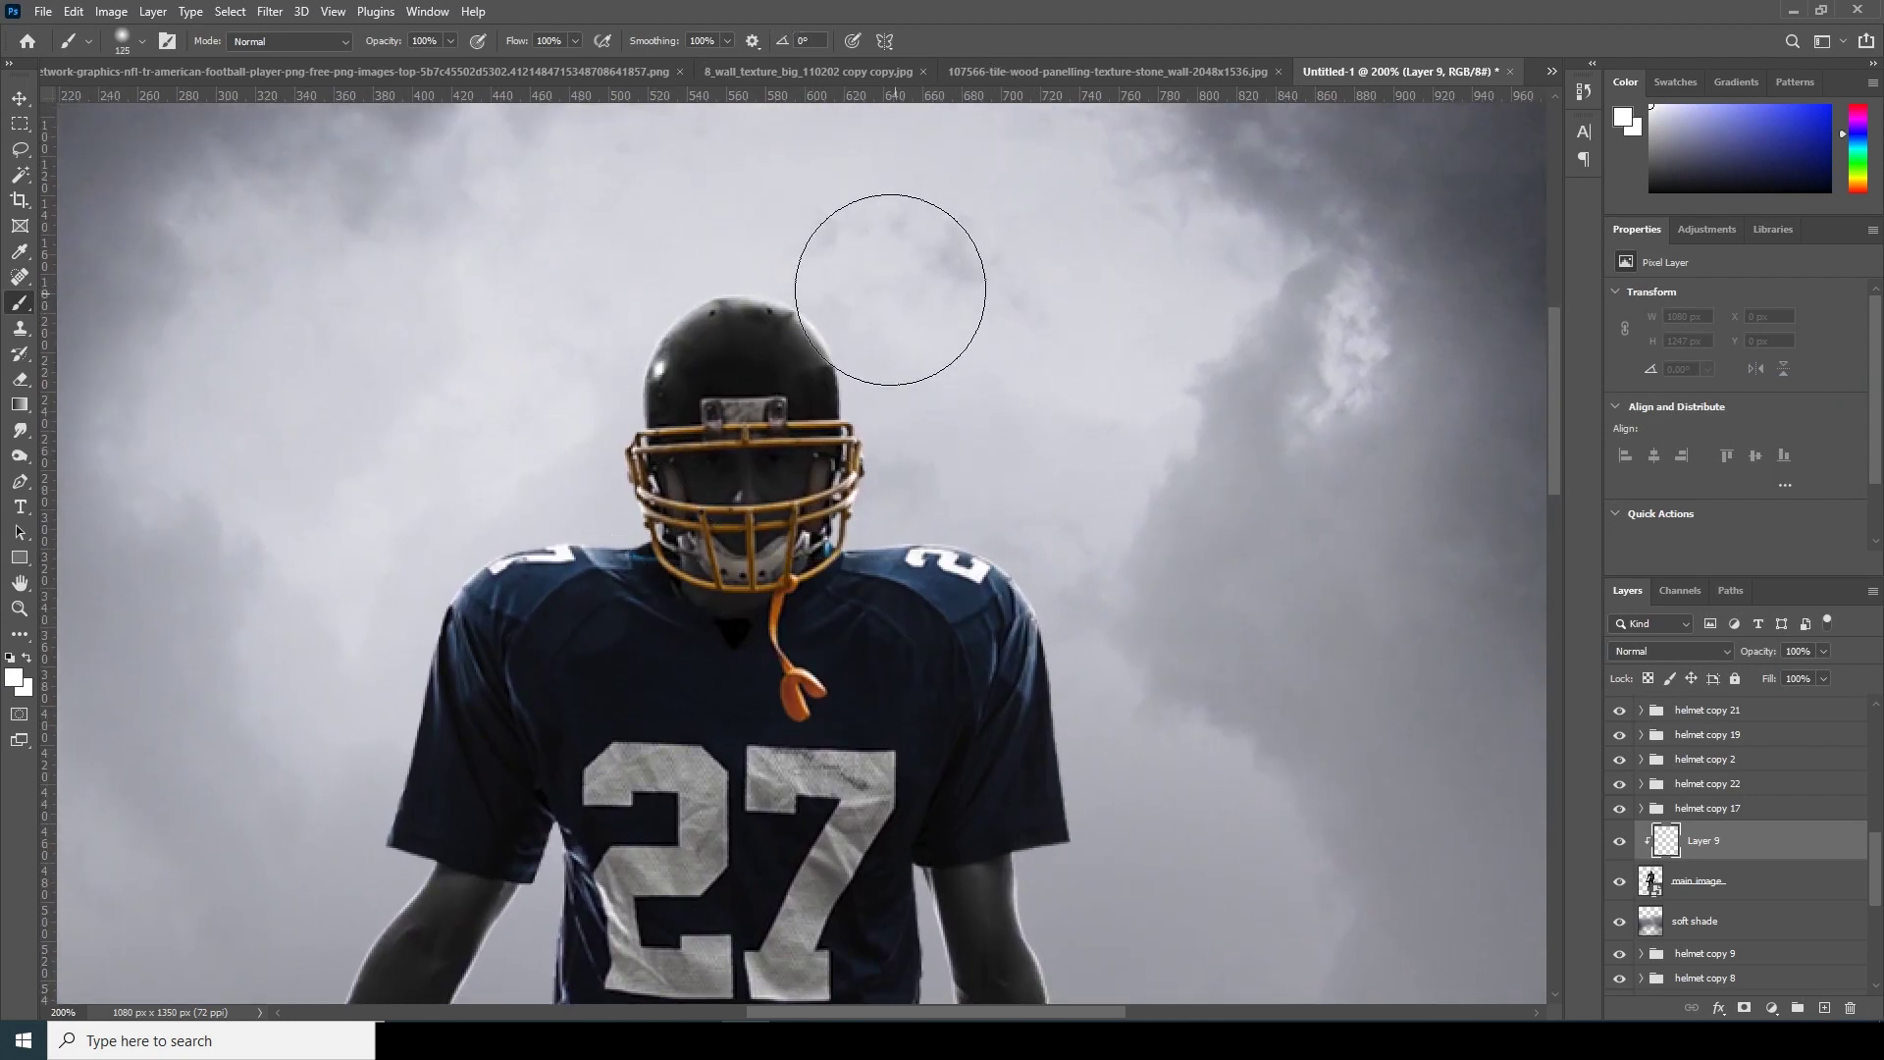
# Brush white rim light along the right-hand edges of the player's helmet, shoulder and sleeve on the clipped layer.
pyautogui.moveTo(854, 273)
pyautogui.mouseDown()
pyautogui.moveTo(923, 404)
pyautogui.moveTo(887, 503)
pyautogui.mouseUp()
pyautogui.press('[')
pyautogui.press('[')
pyautogui.press('[')
pyautogui.moveTo(1067, 646)
pyautogui.mouseDown()
pyautogui.moveTo(1085, 799)
pyautogui.moveTo(1102, 833)
pyautogui.moveTo(1104, 710)
pyautogui.moveTo(1135, 850)
pyautogui.moveTo(1093, 622)
pyautogui.moveTo(1037, 548)
pyautogui.mouseUp()
pyautogui.press(']')
pyautogui.press(']')
pyautogui.press(']')
pyautogui.press(']')
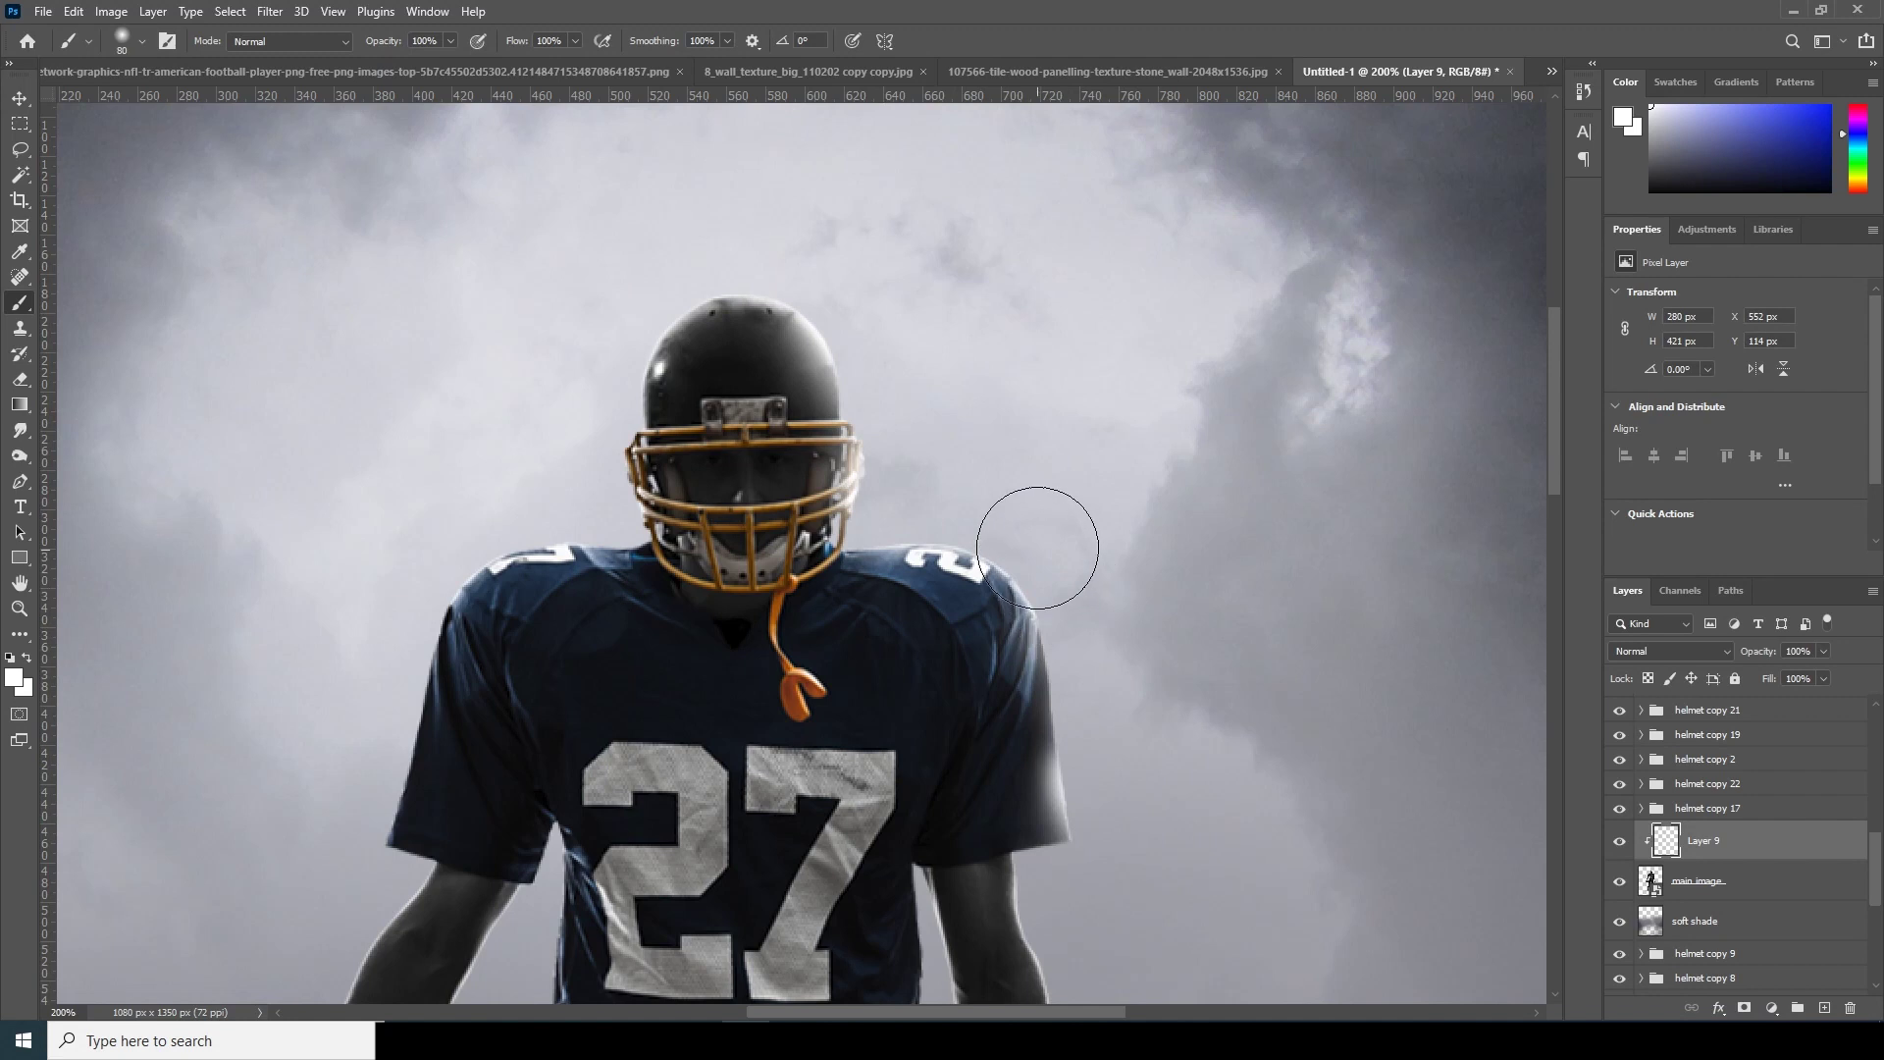
# Continue the white rim light along the player's other sleeve, the arms, the football and the legs with a smaller brush.
pyautogui.moveTo(488, 392)
pyautogui.mouseDown()
pyautogui.moveTo(530, 489)
pyautogui.moveTo(577, 502)
pyautogui.moveTo(463, 535)
pyautogui.moveTo(354, 750)
pyautogui.moveTo(418, 642)
pyautogui.moveTo(619, 429)
pyautogui.moveTo(620, 515)
pyautogui.moveTo(589, 592)
pyautogui.moveTo(701, 276)
pyautogui.moveTo(631, 398)
pyautogui.moveTo(565, 608)
pyautogui.moveTo(462, 695)
pyautogui.moveTo(638, 483)
pyautogui.mouseUp()
pyautogui.press('[')
pyautogui.press('[')
pyautogui.moveTo(804, 433)
pyautogui.mouseDown()
pyautogui.moveTo(755, 501)
pyautogui.moveTo(650, 739)
pyautogui.mouseUp()
pyautogui.moveTo(1009, 757); pyautogui.dragTo(1018, 677)
pyautogui.press(']')
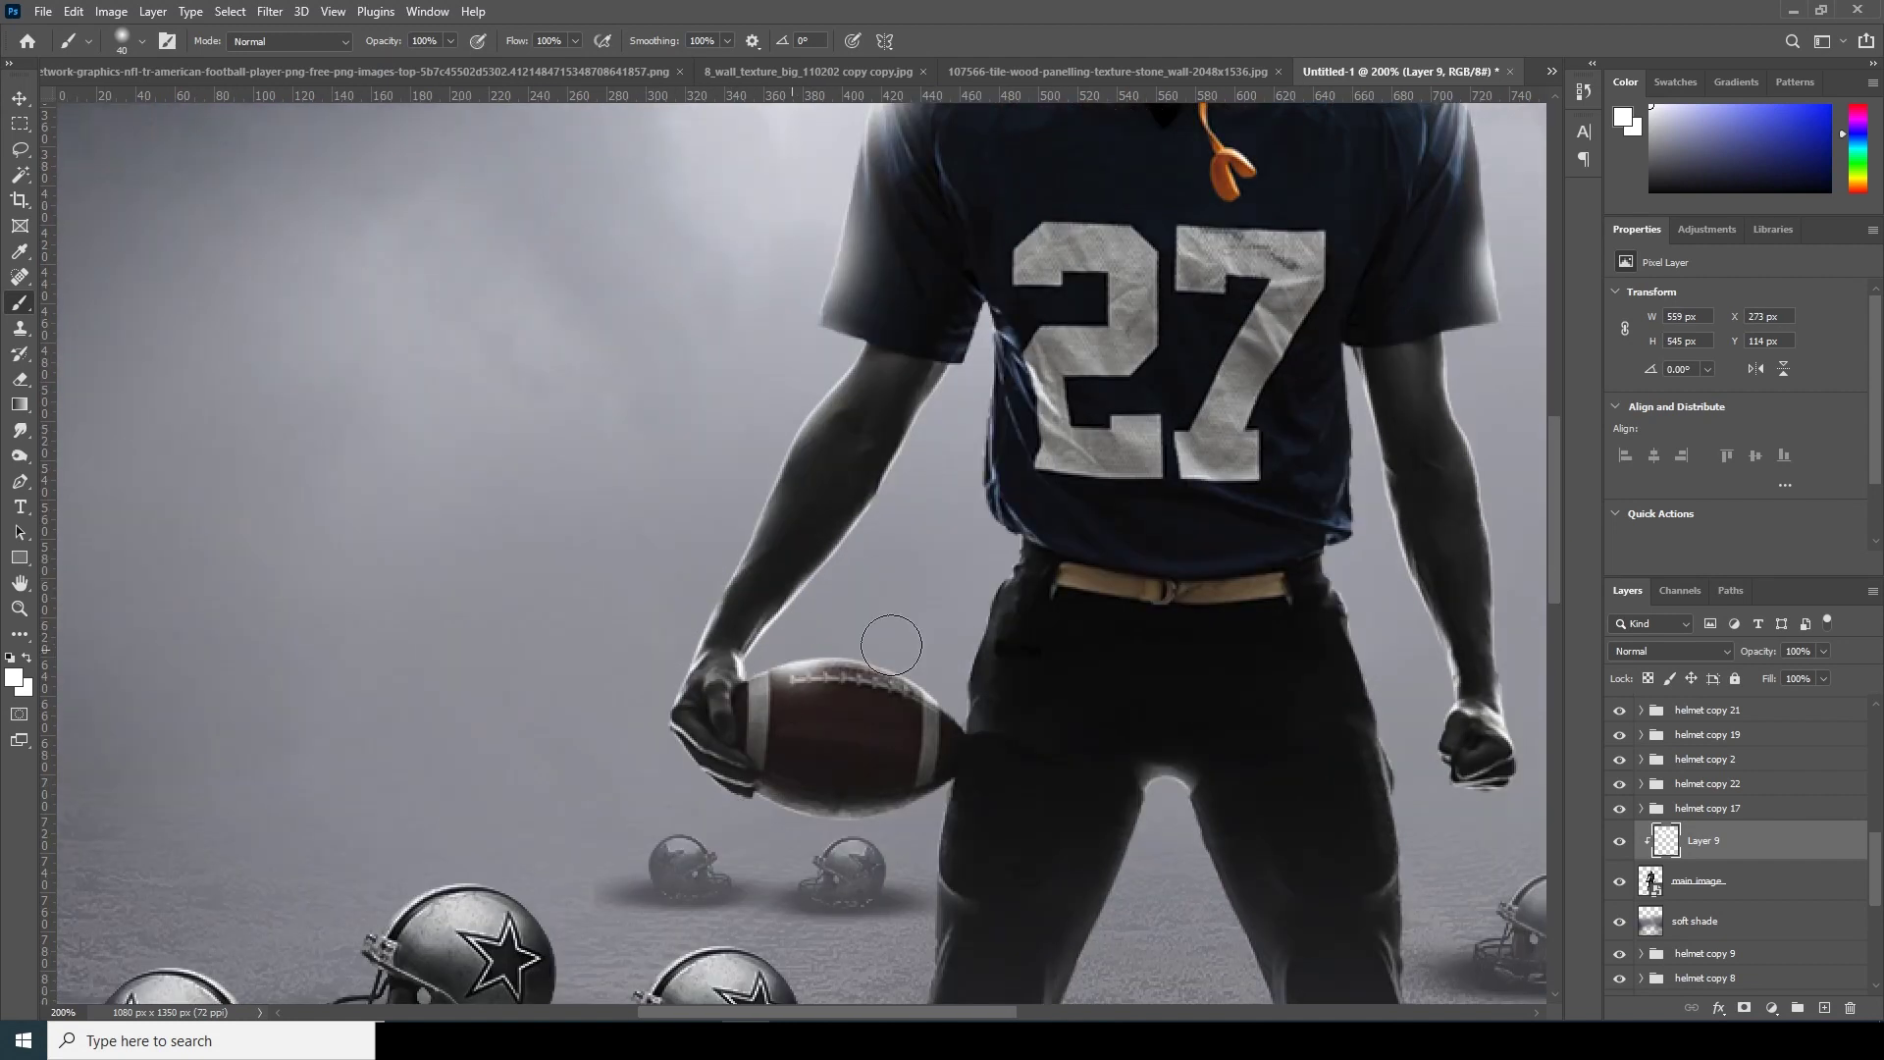
pyautogui.moveTo(1380, 580)
pyautogui.mouseDown()
pyautogui.moveTo(1455, 824)
pyautogui.moveTo(1393, 942)
pyautogui.mouseUp()
# Compare the player with and without the rim light layer, and set that layer's opacity to 75%.
pyautogui.hotkey('ctrl', '-')
pyautogui.hotkey('ctrl', '-')
pyautogui.click(1618, 842)
pyautogui.click(1620, 844)
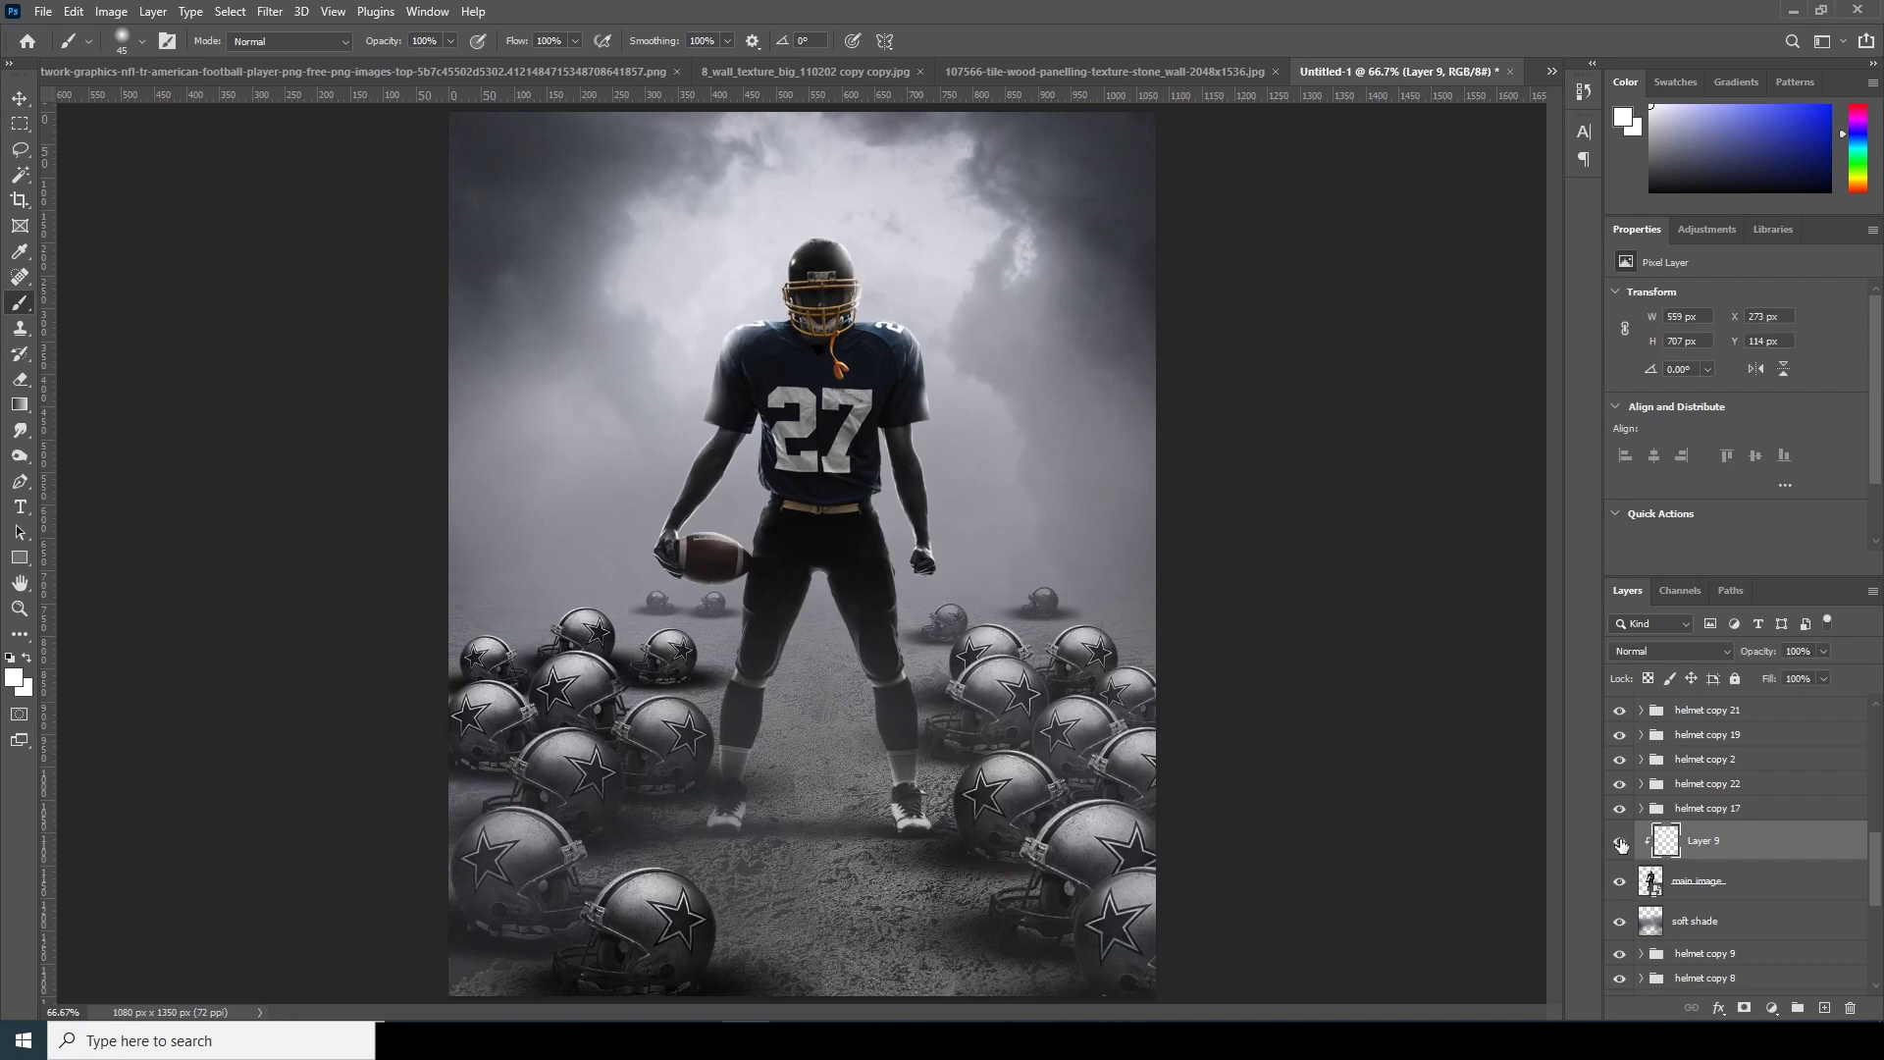
pyautogui.click(1819, 652)
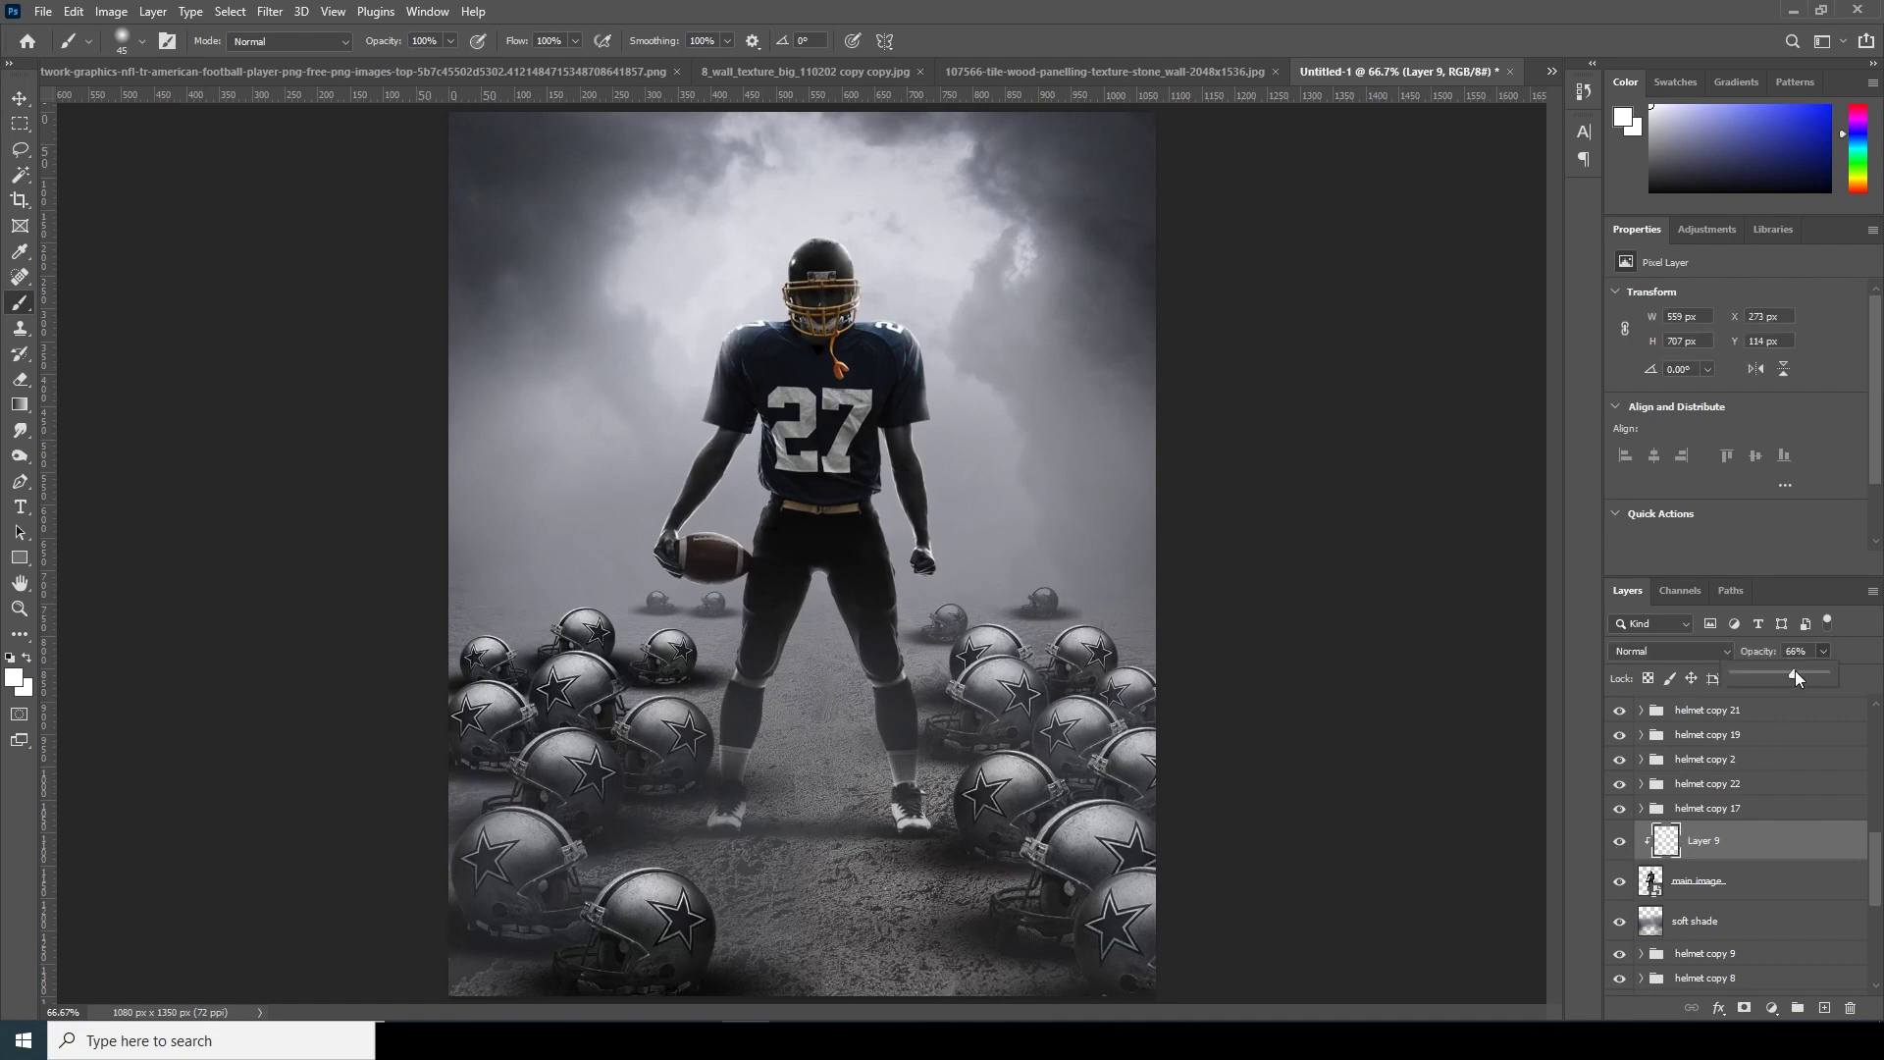
pyautogui.moveTo(1801, 669); pyautogui.dragTo(1803, 669)
pyautogui.hotkey('ctrl', '-')
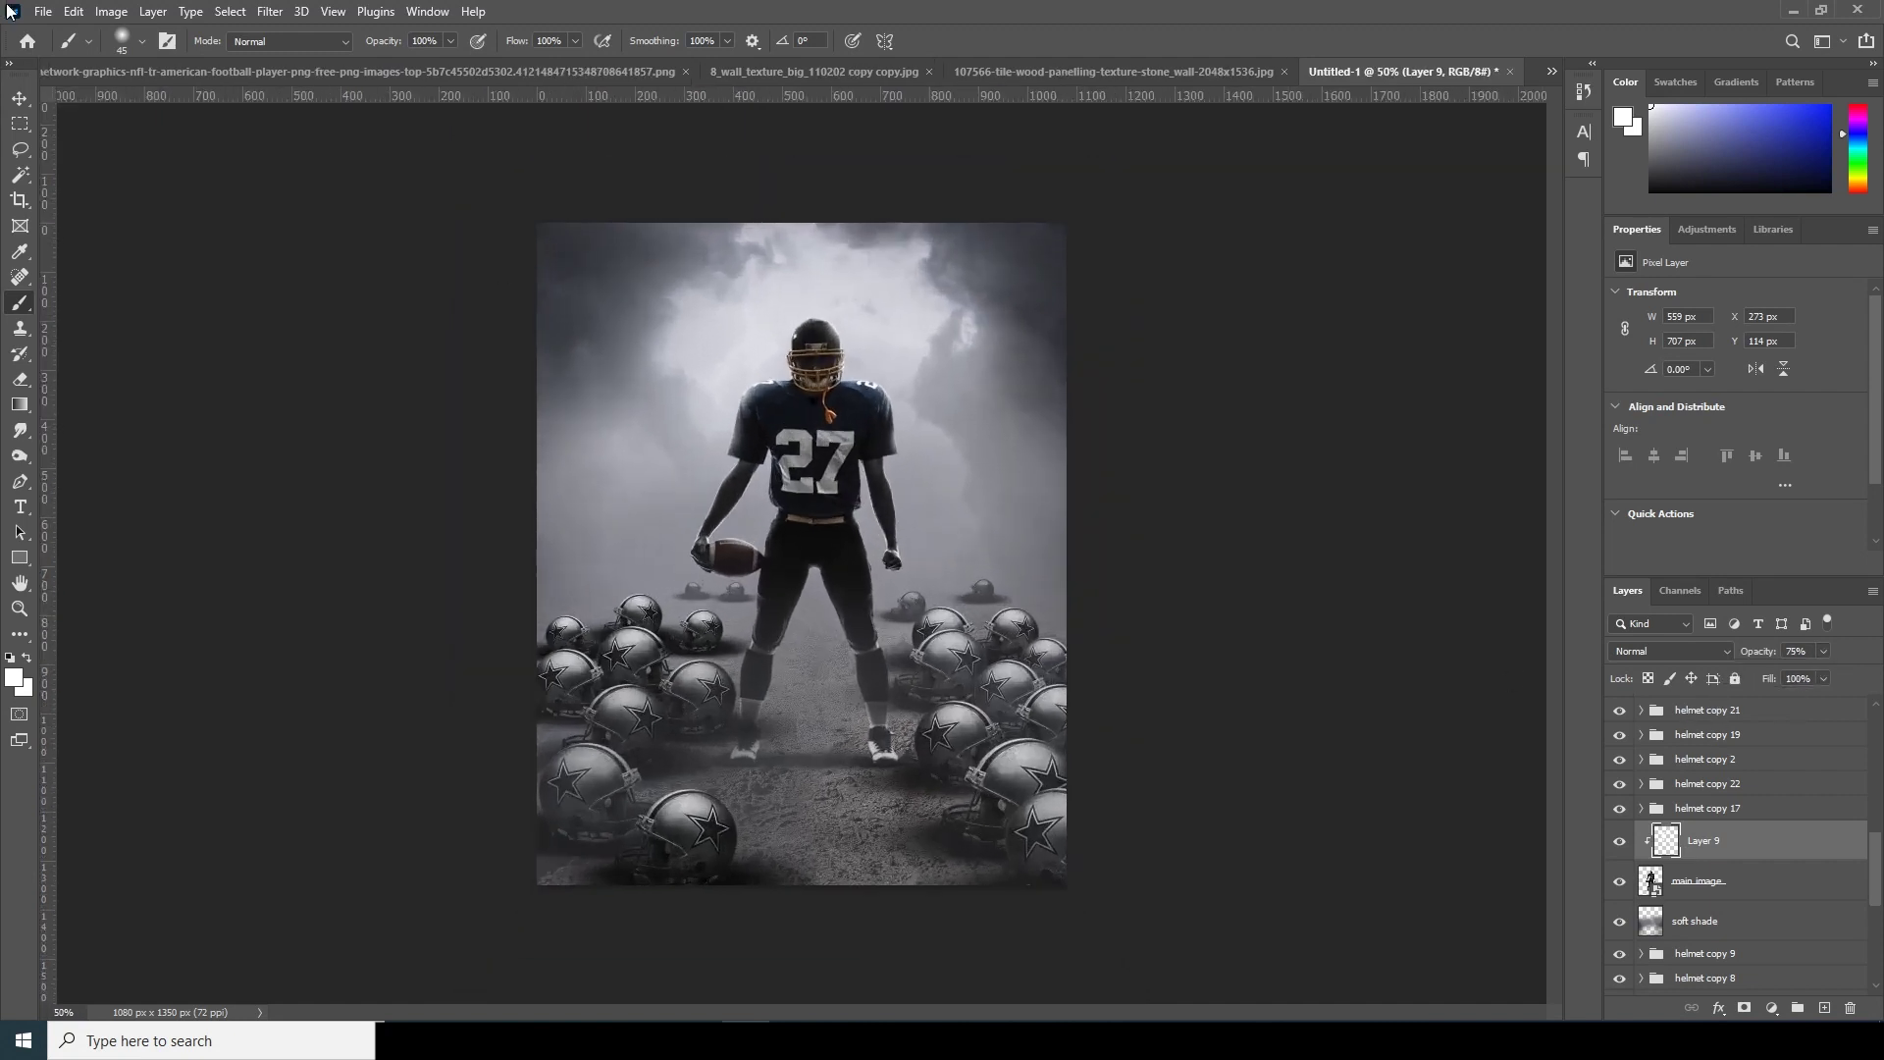
# Copy the gold-helmeted player from its PNG document into the poster, and close the source document without saving.
pyautogui.click(20, 98)
pyautogui.click(409, 74)
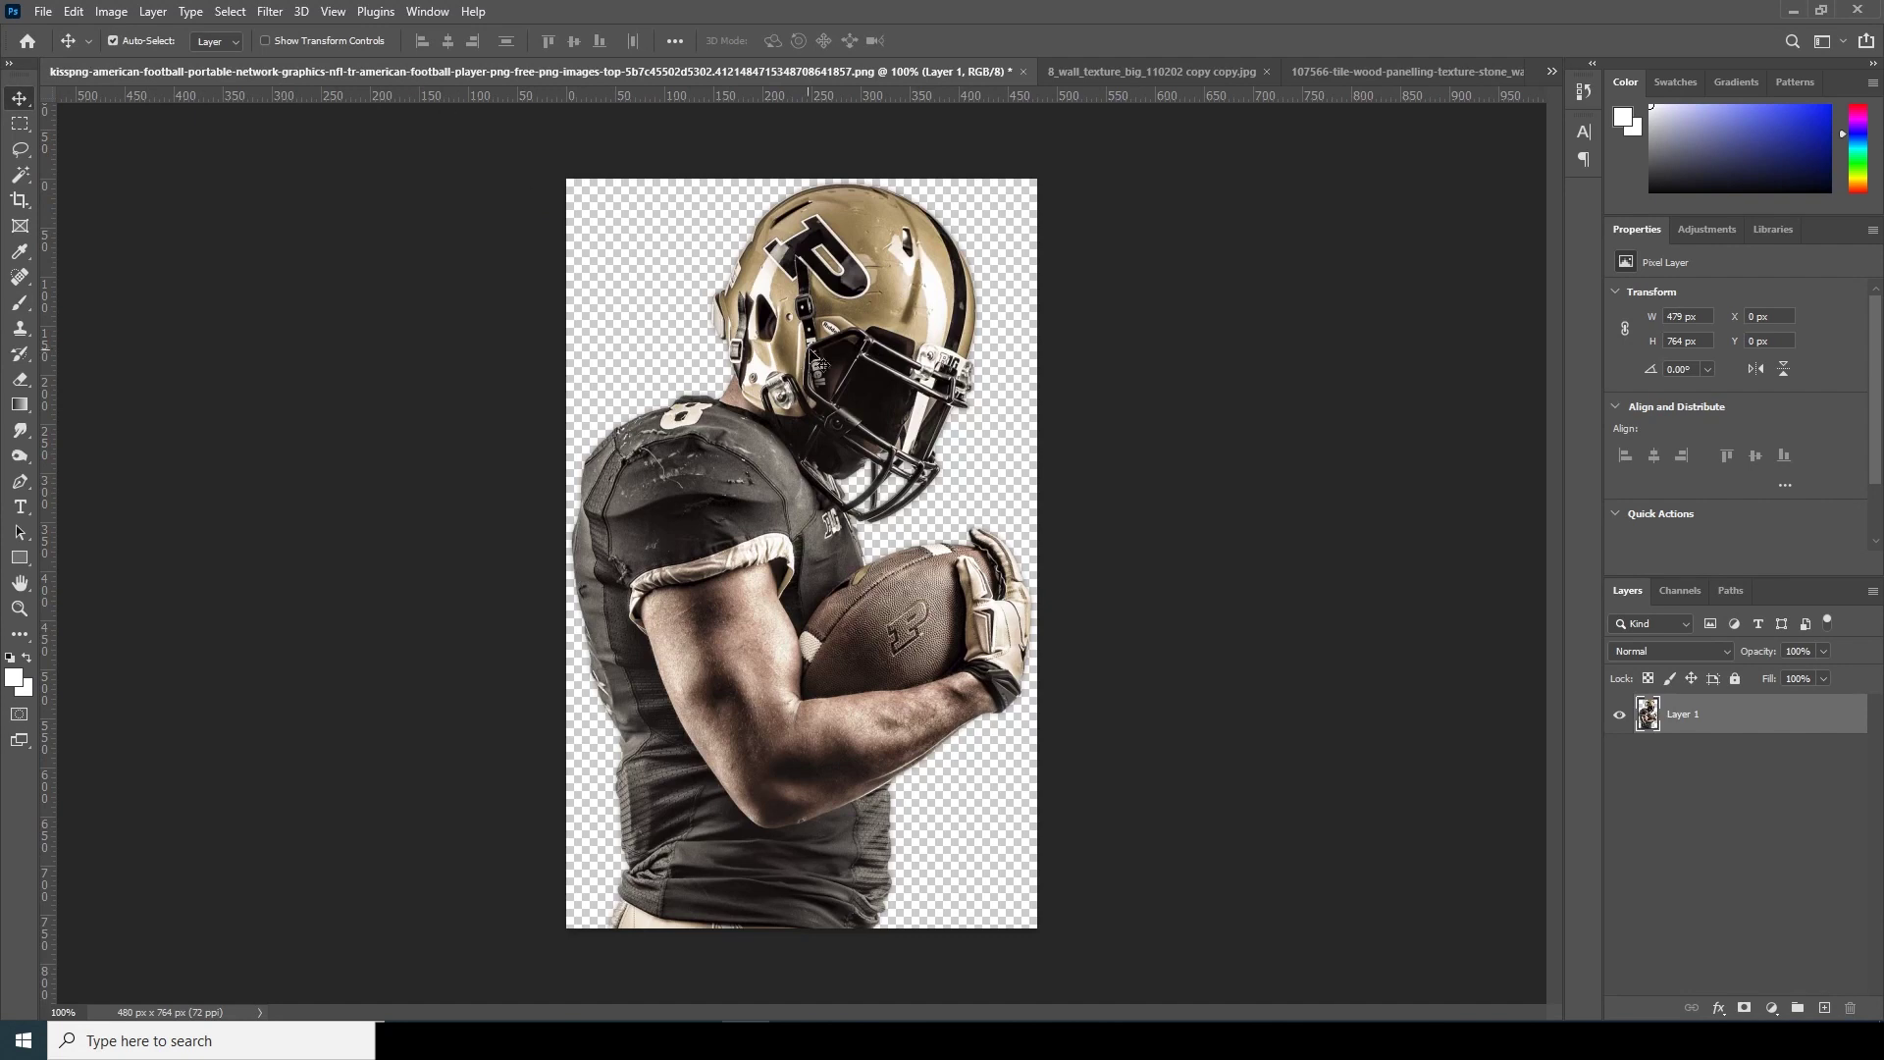
pyautogui.moveTo(710, 96); pyautogui.dragTo(771, 405)
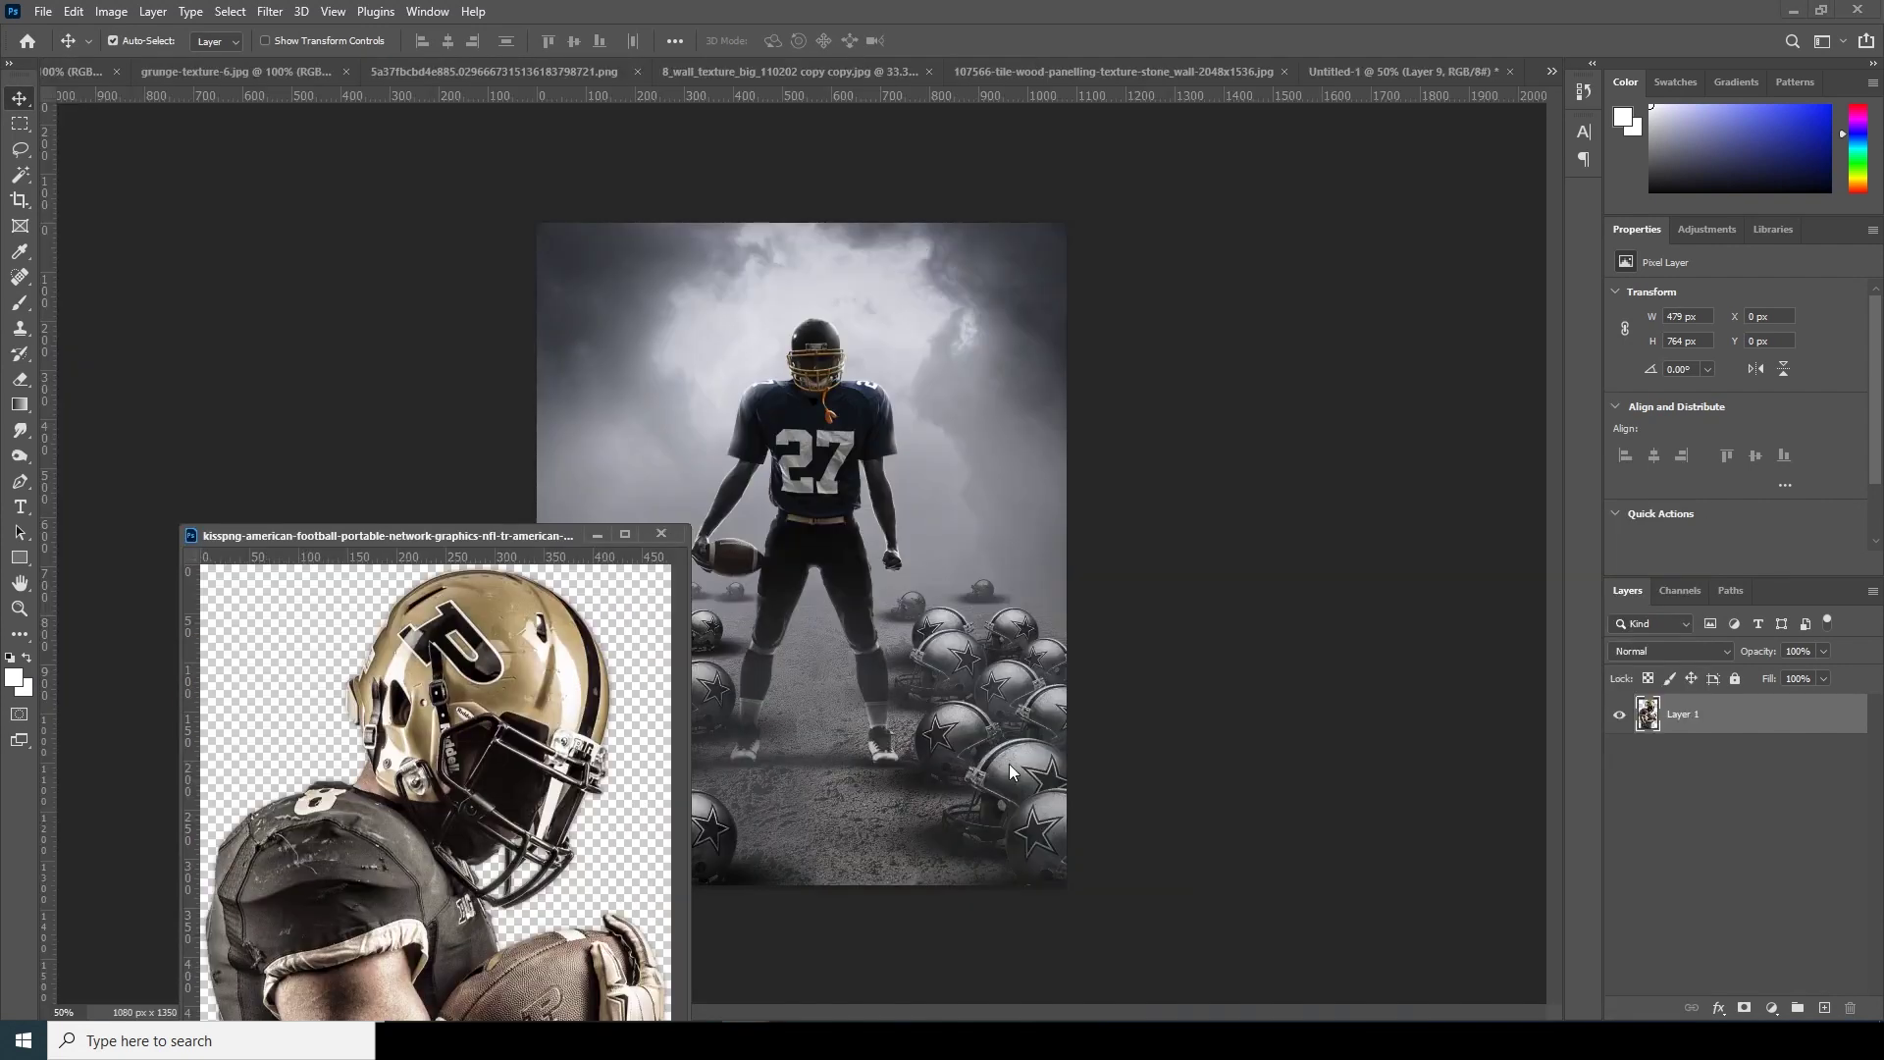
pyautogui.moveTo(512, 684); pyautogui.dragTo(872, 351)
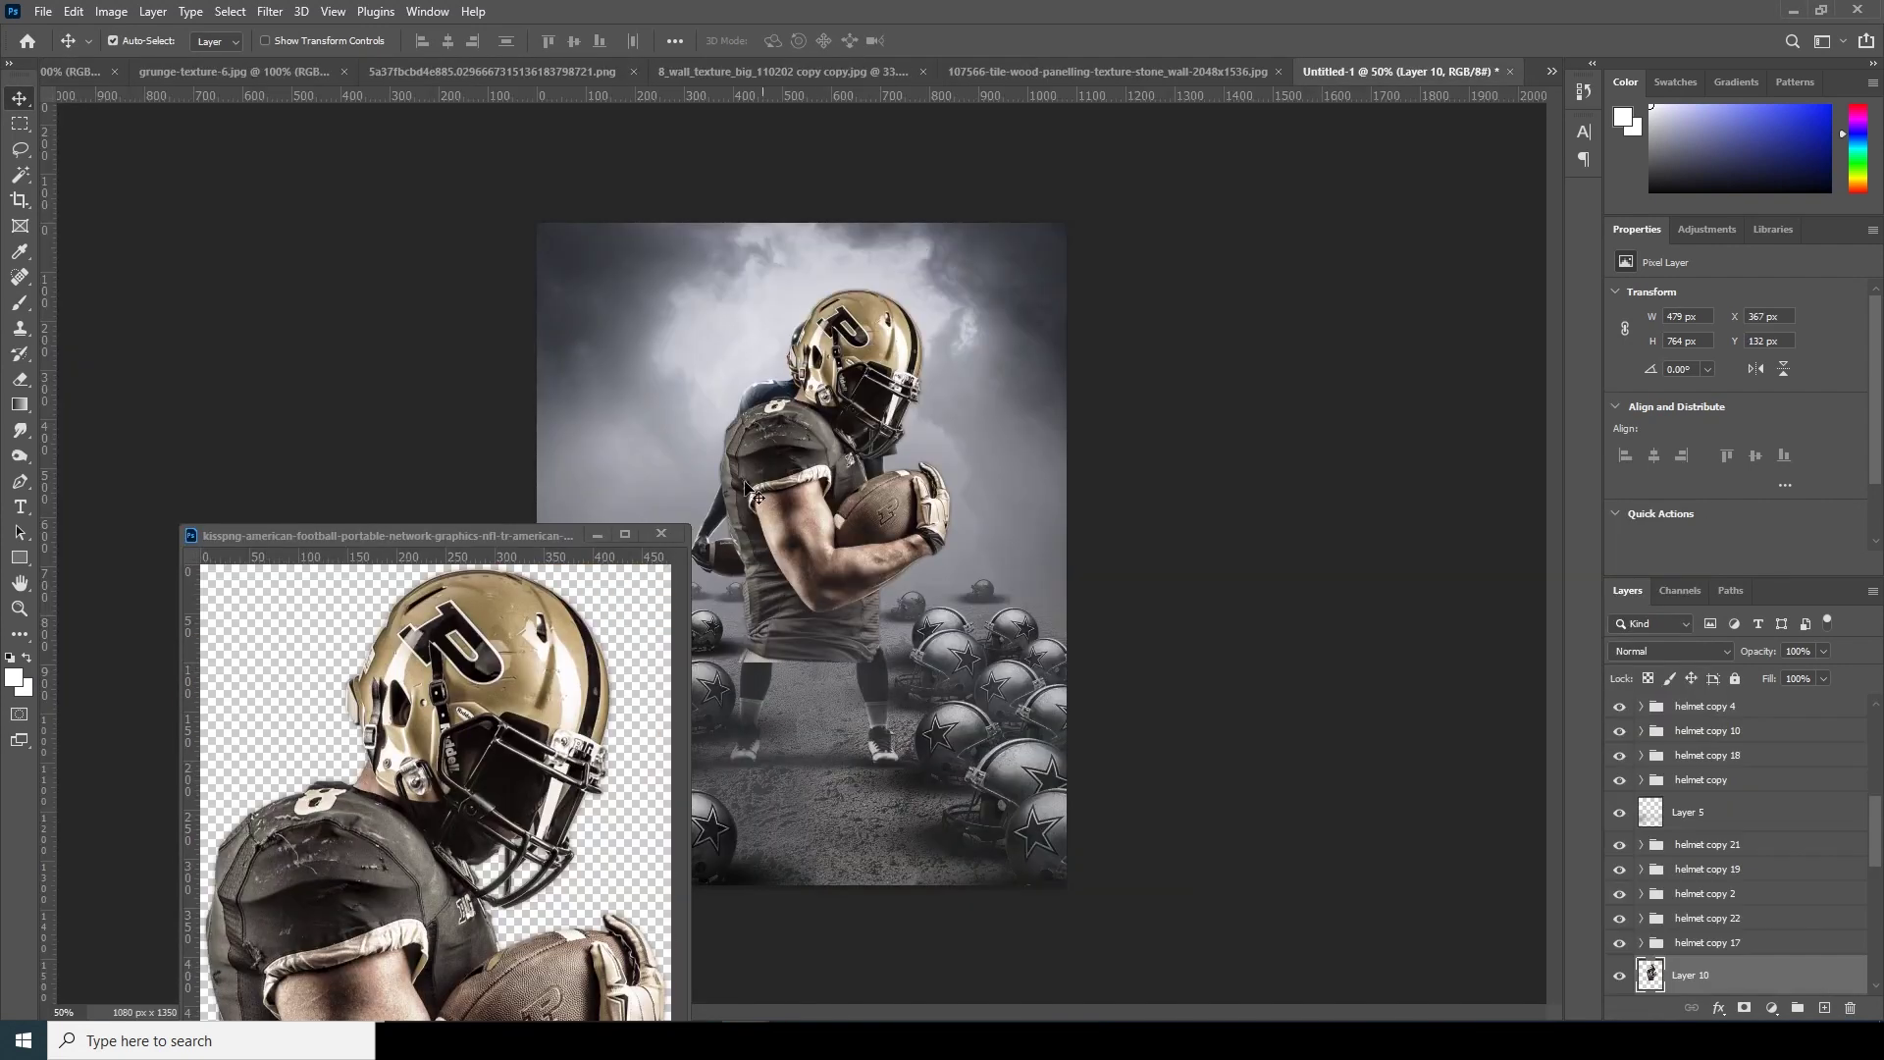
pyautogui.click(660, 534)
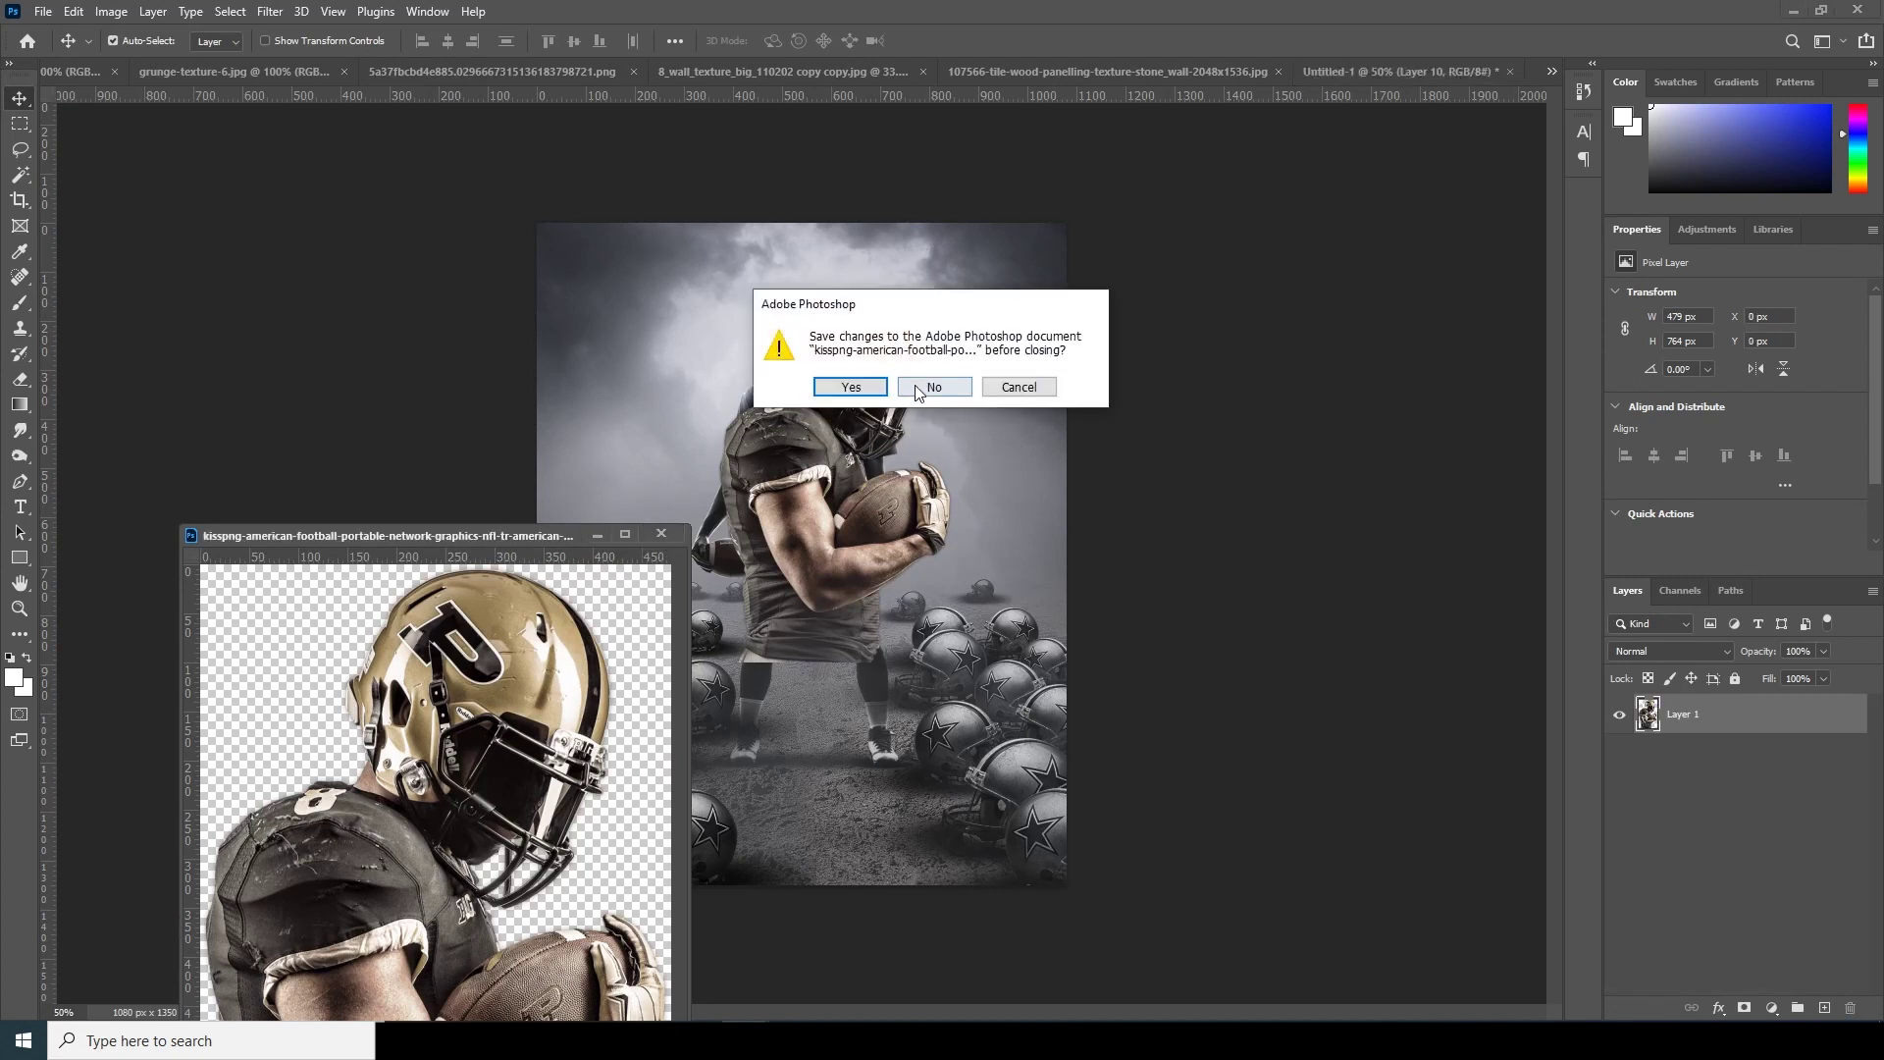
pyautogui.click(914, 386)
# Move the gold-helmeted player layer directly below Layer 8 and enlarge it to about 859 × 1369 px behind the main player.
pyautogui.scroll(-5, 1656, 806)
pyautogui.moveTo(1709, 784); pyautogui.dragTo(1723, 788)
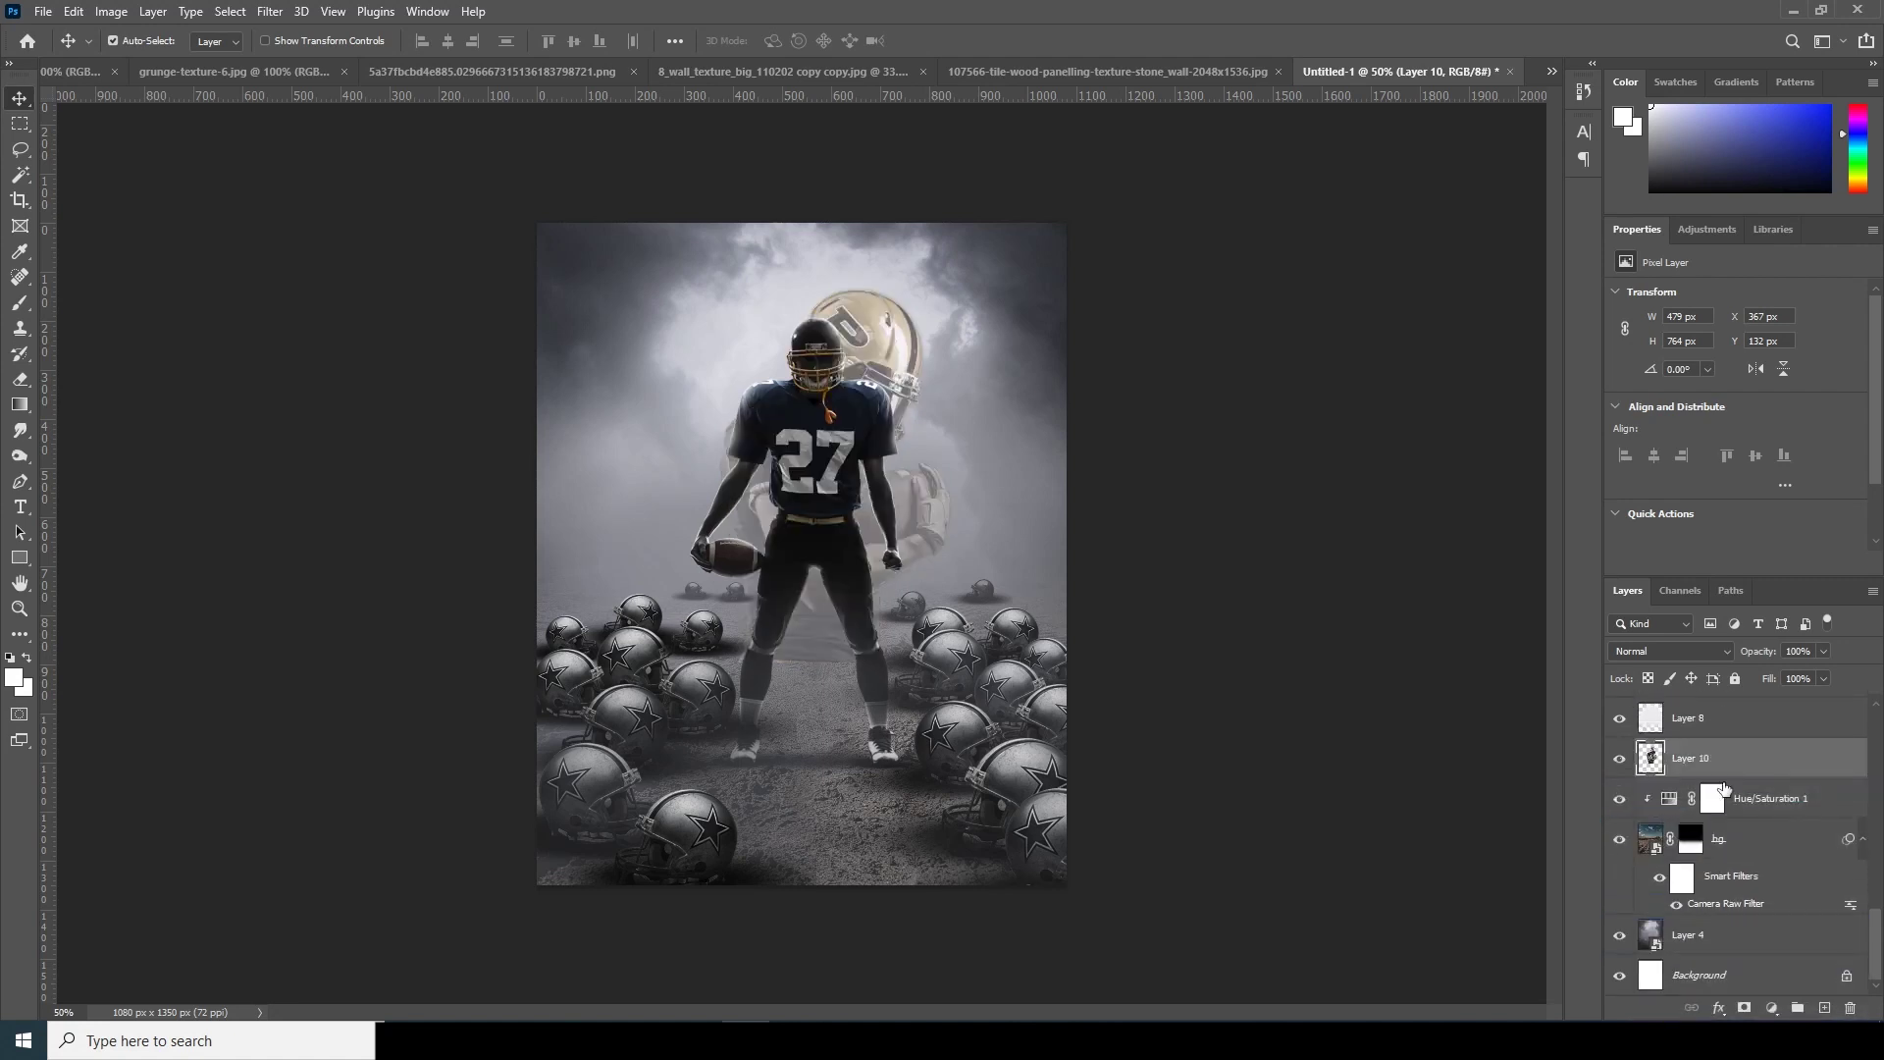
pyautogui.hotkey('ctrl', 't')
pyautogui.moveTo(949, 662); pyautogui.dragTo(909, 693)
pyautogui.press('Return')
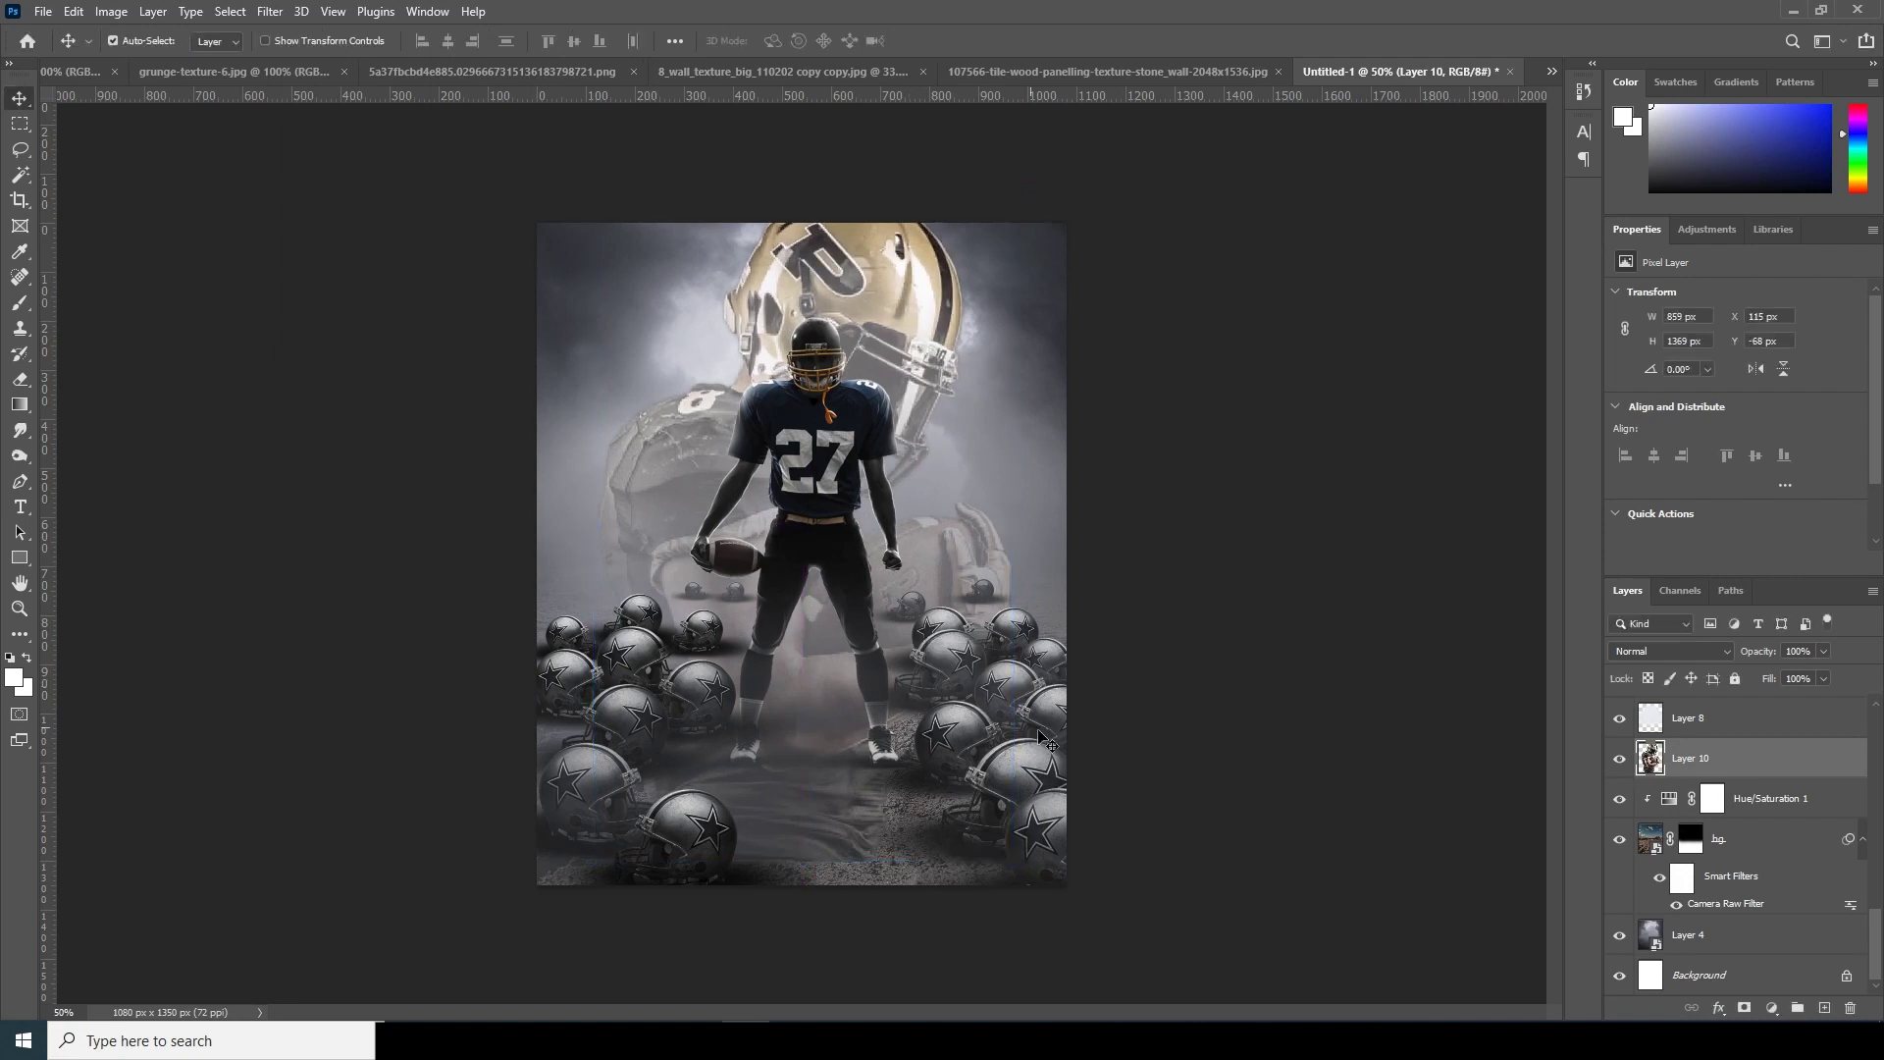
# Reapply the last Camera Raw filter to the gold-helmeted player layer and add a layer mask to it.
pyautogui.click(266, 11)
pyautogui.click(288, 37)
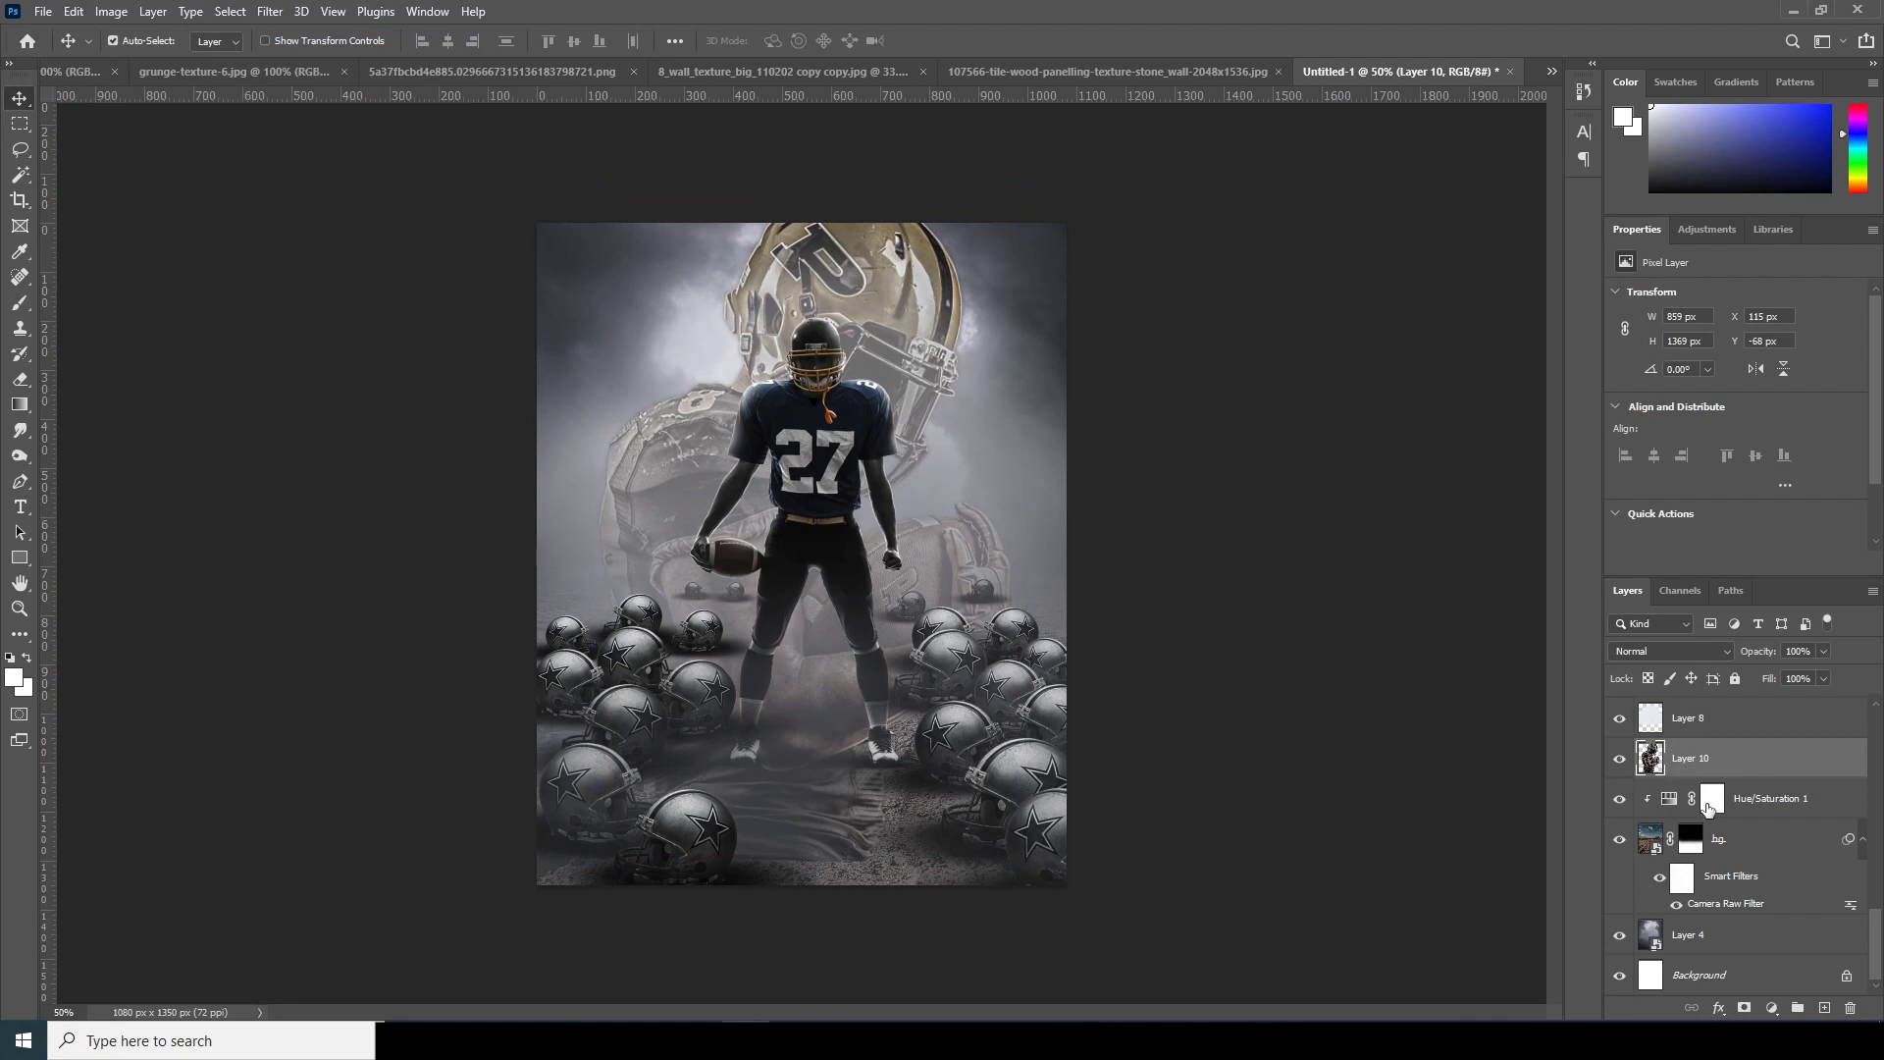
pyautogui.click(1744, 1009)
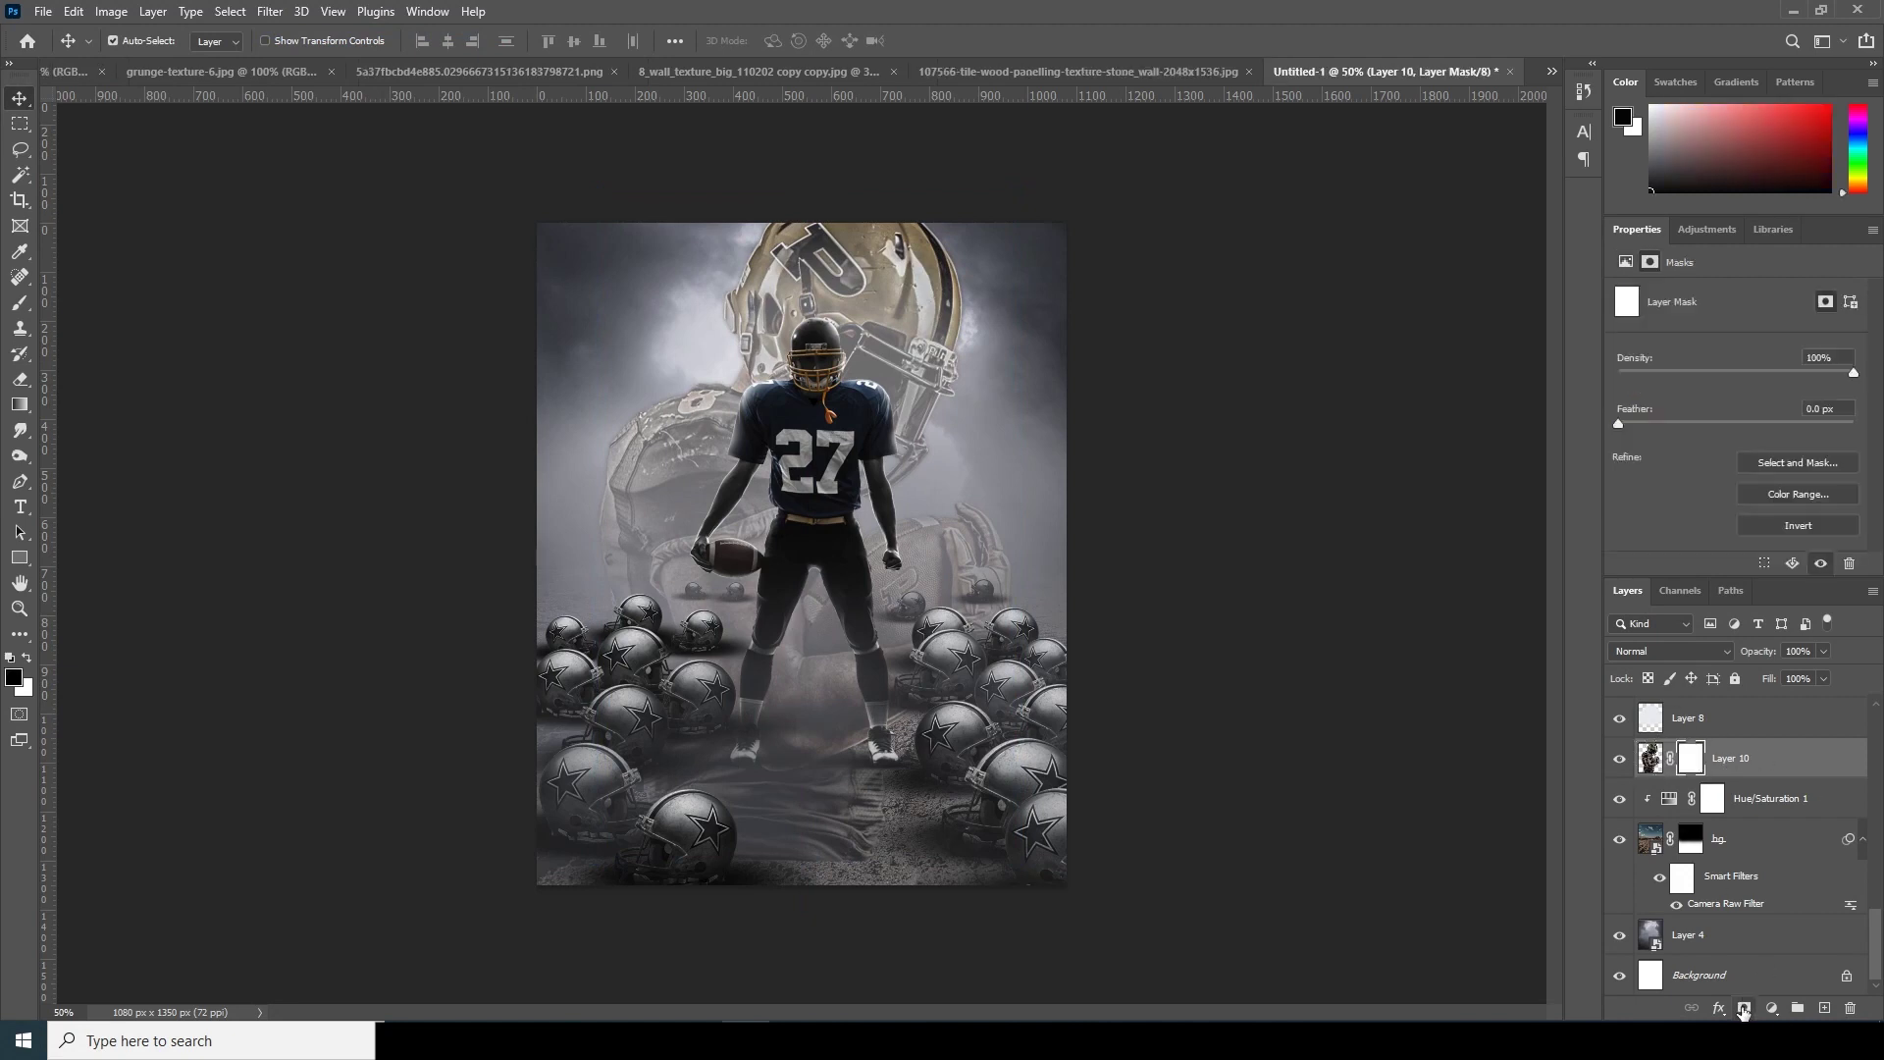
# Paint black on the mask with an 800 px soft brush to fade the background player's body and helmet edges into the sky.
pyautogui.press('b')
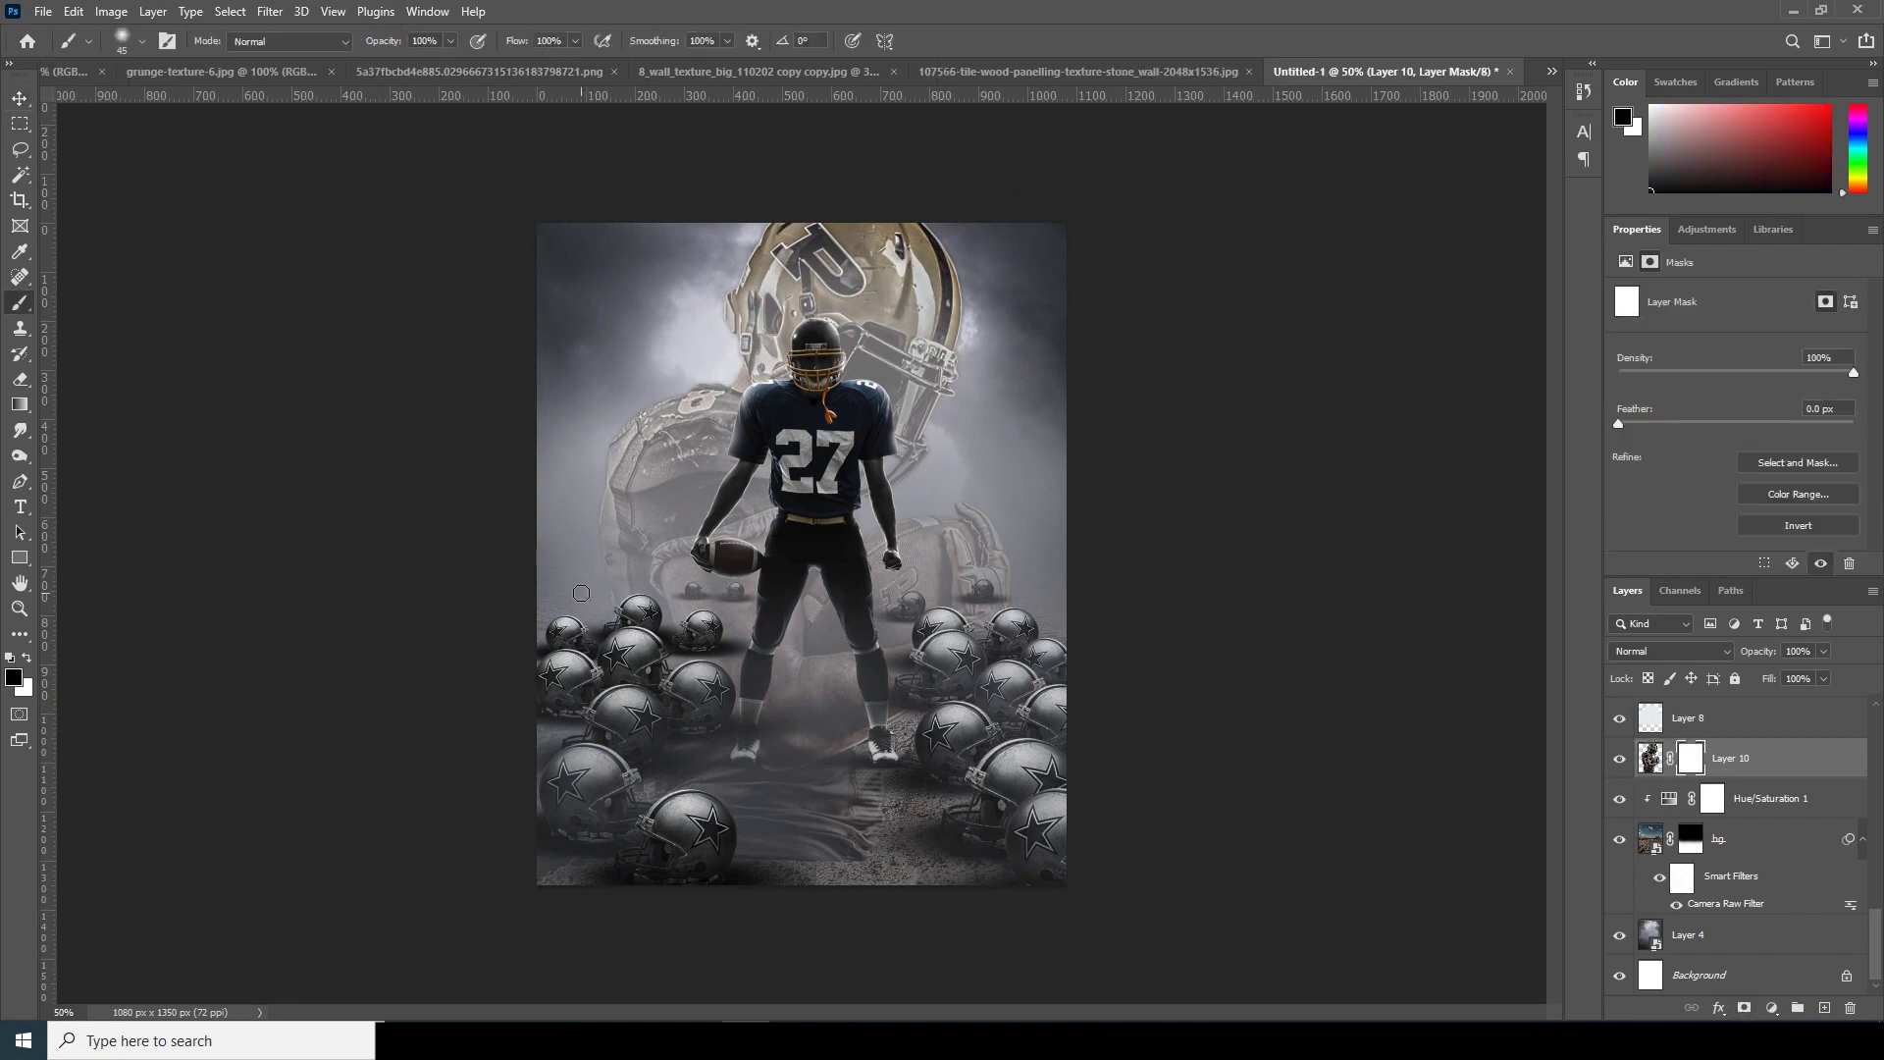
pyautogui.press(']')
pyautogui.press(']')
pyautogui.press(']')
pyautogui.press(']')
pyautogui.press(']')
pyautogui.press(']')
pyautogui.press(']')
pyautogui.moveTo(483, 420)
pyautogui.mouseDown()
pyautogui.moveTo(526, 673)
pyautogui.moveTo(673, 799)
pyautogui.moveTo(993, 771)
pyautogui.mouseUp()
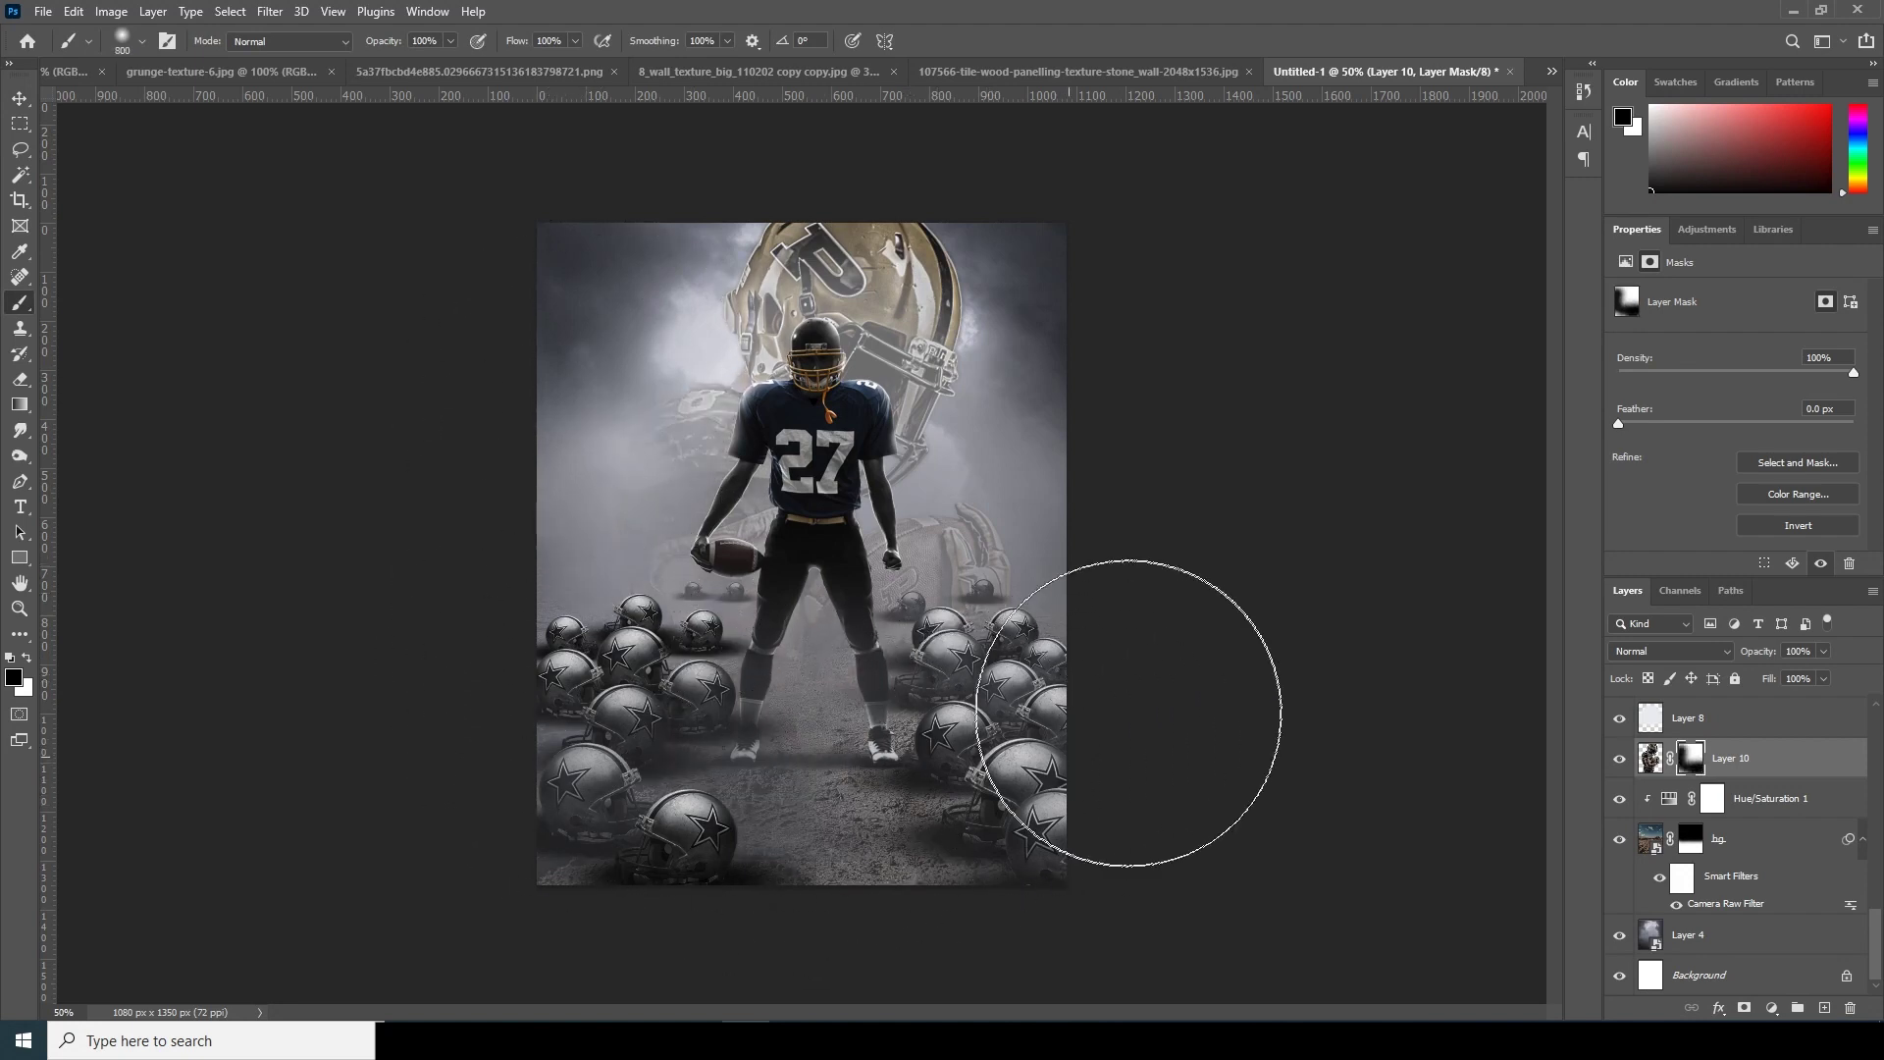
pyautogui.moveTo(1121, 265)
pyautogui.mouseDown()
pyautogui.moveTo(1055, 210)
pyautogui.moveTo(1091, 261)
pyautogui.moveTo(951, 172)
pyautogui.moveTo(825, 156)
pyautogui.moveTo(713, 170)
pyautogui.moveTo(556, 229)
pyautogui.mouseUp()
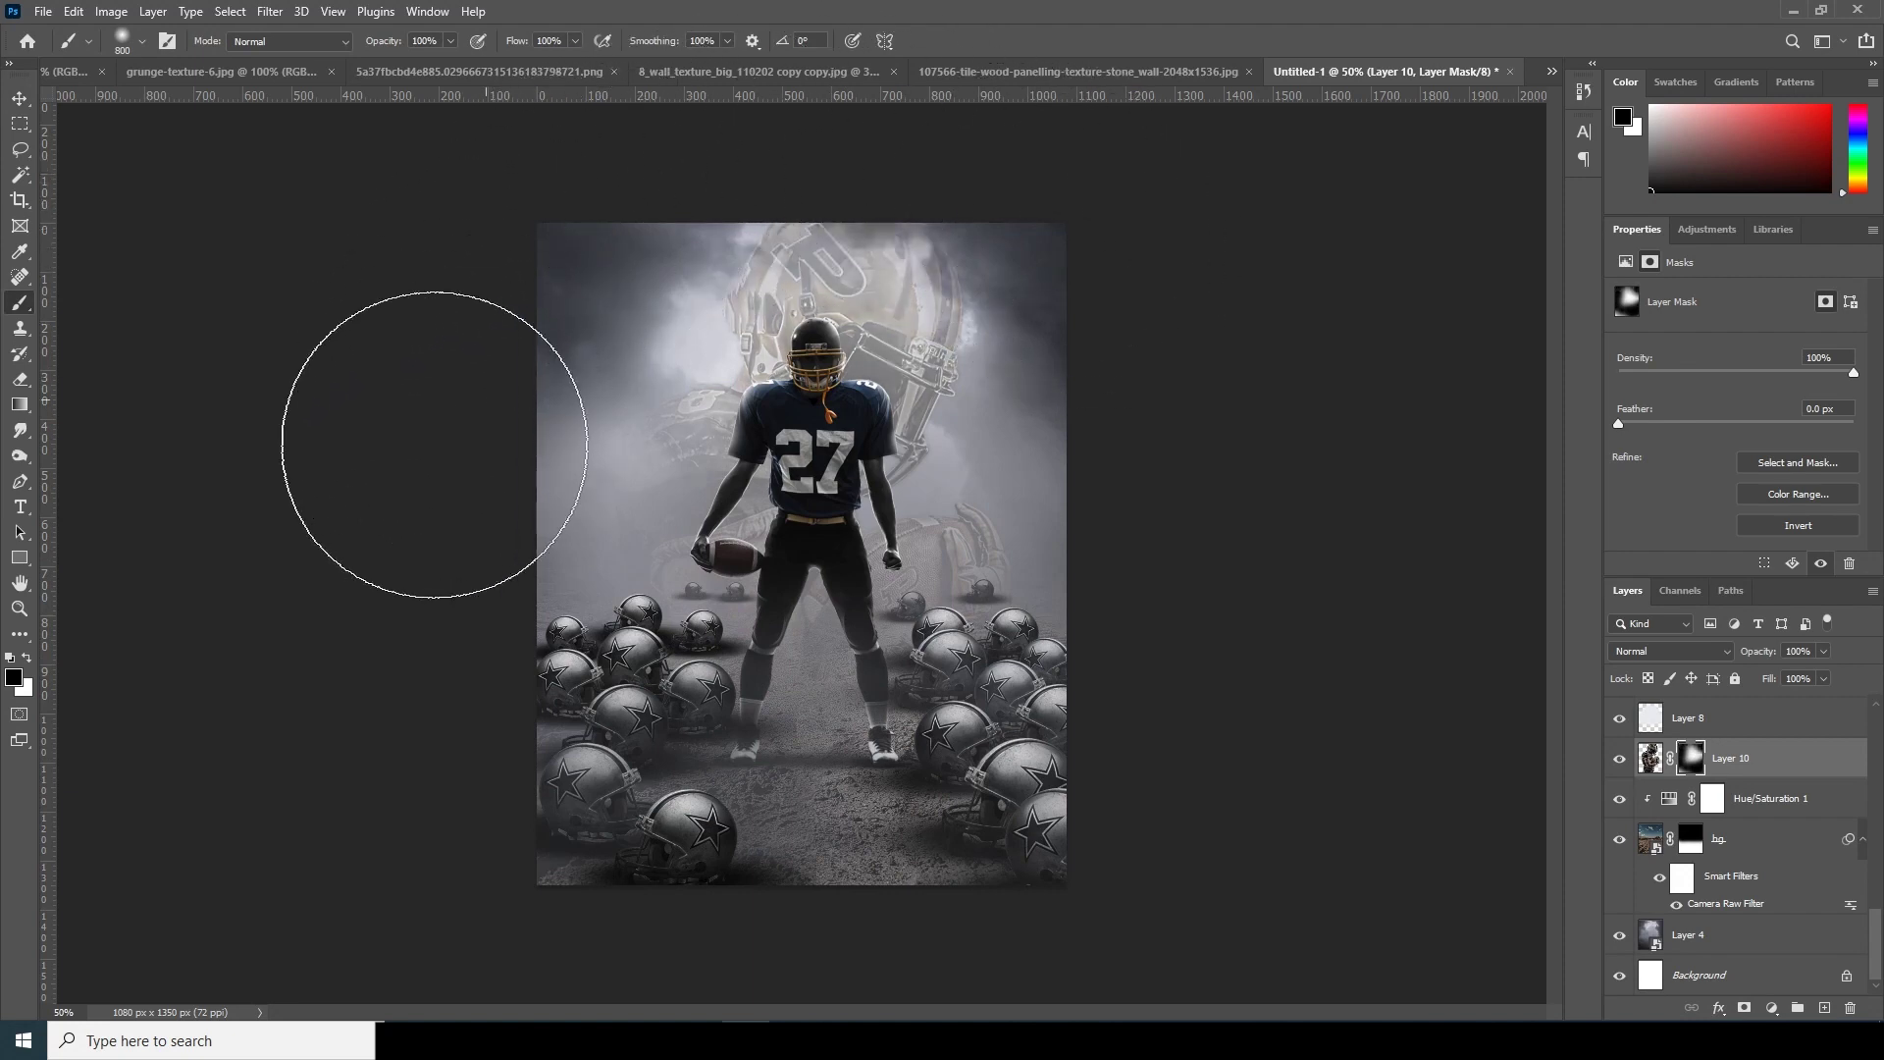
pyautogui.moveTo(1051, 399)
pyautogui.mouseDown()
pyautogui.moveTo(1109, 303)
pyautogui.moveTo(1048, 264)
pyautogui.moveTo(1084, 217)
pyautogui.mouseUp()
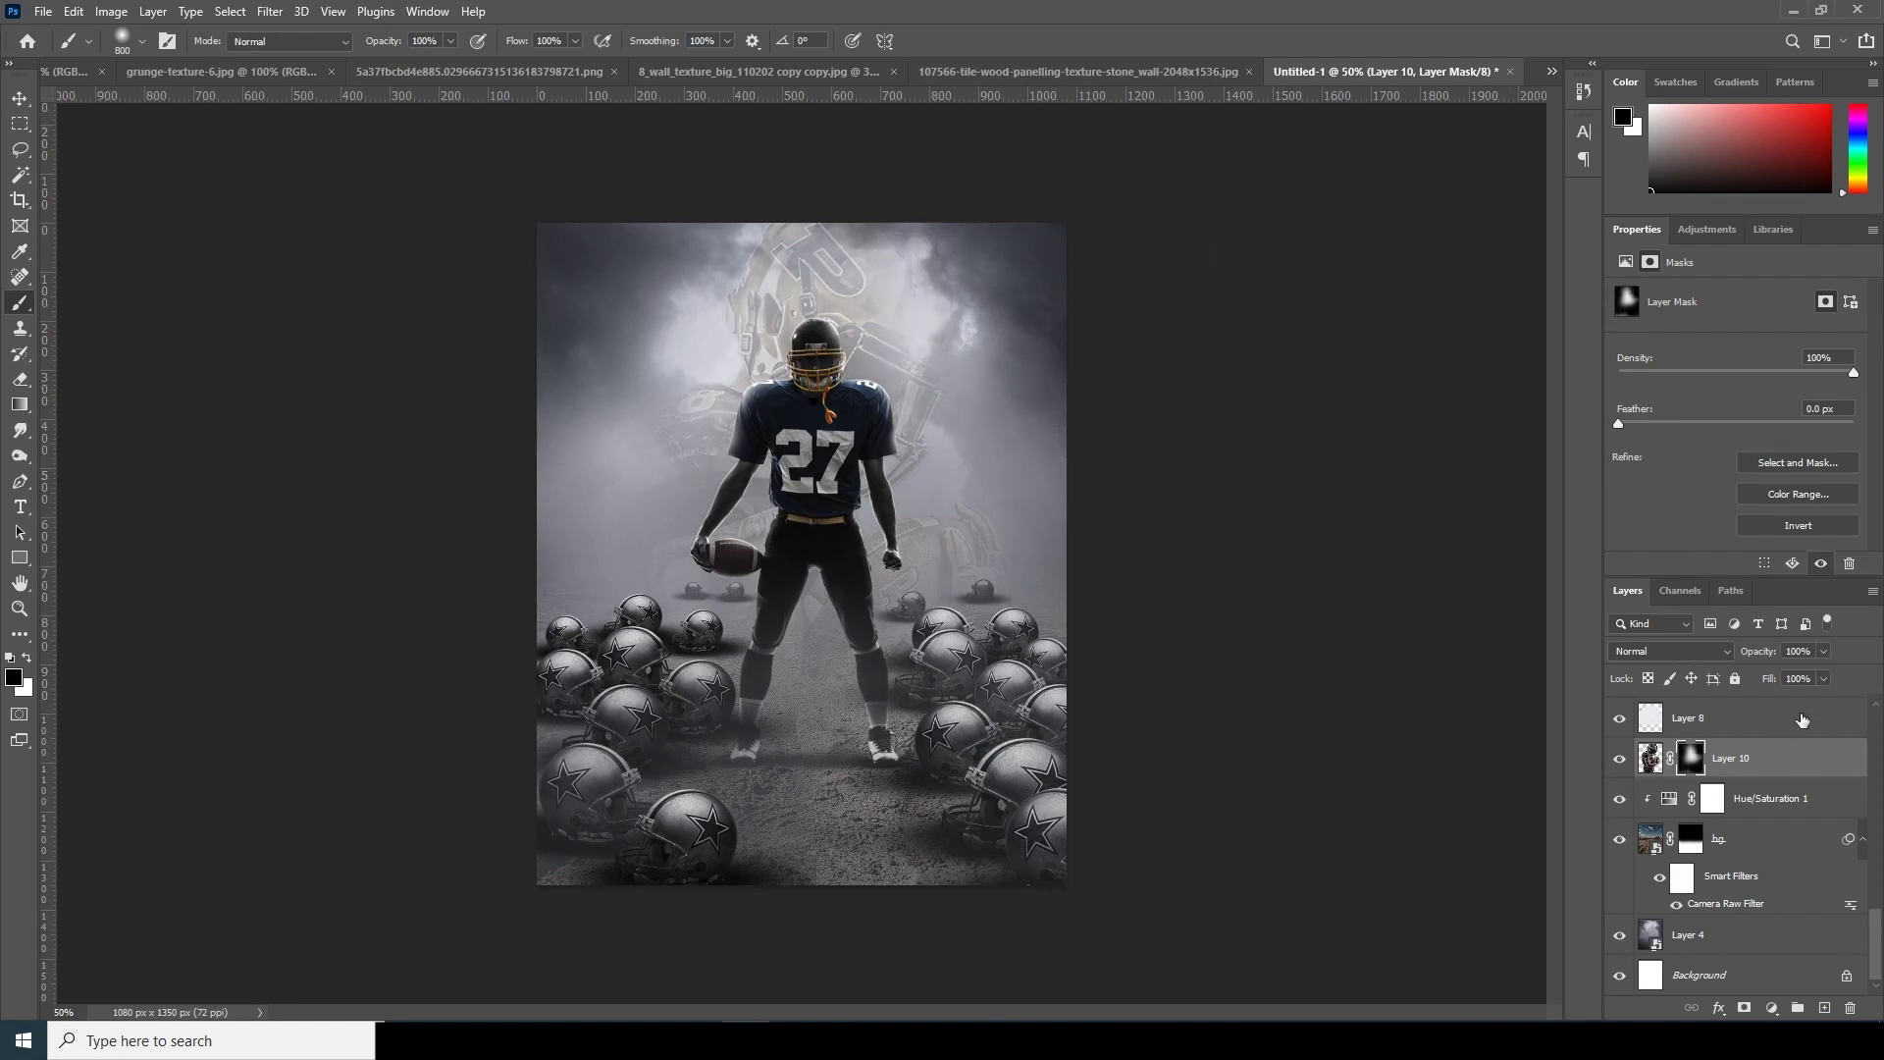
pyautogui.click(1648, 758)
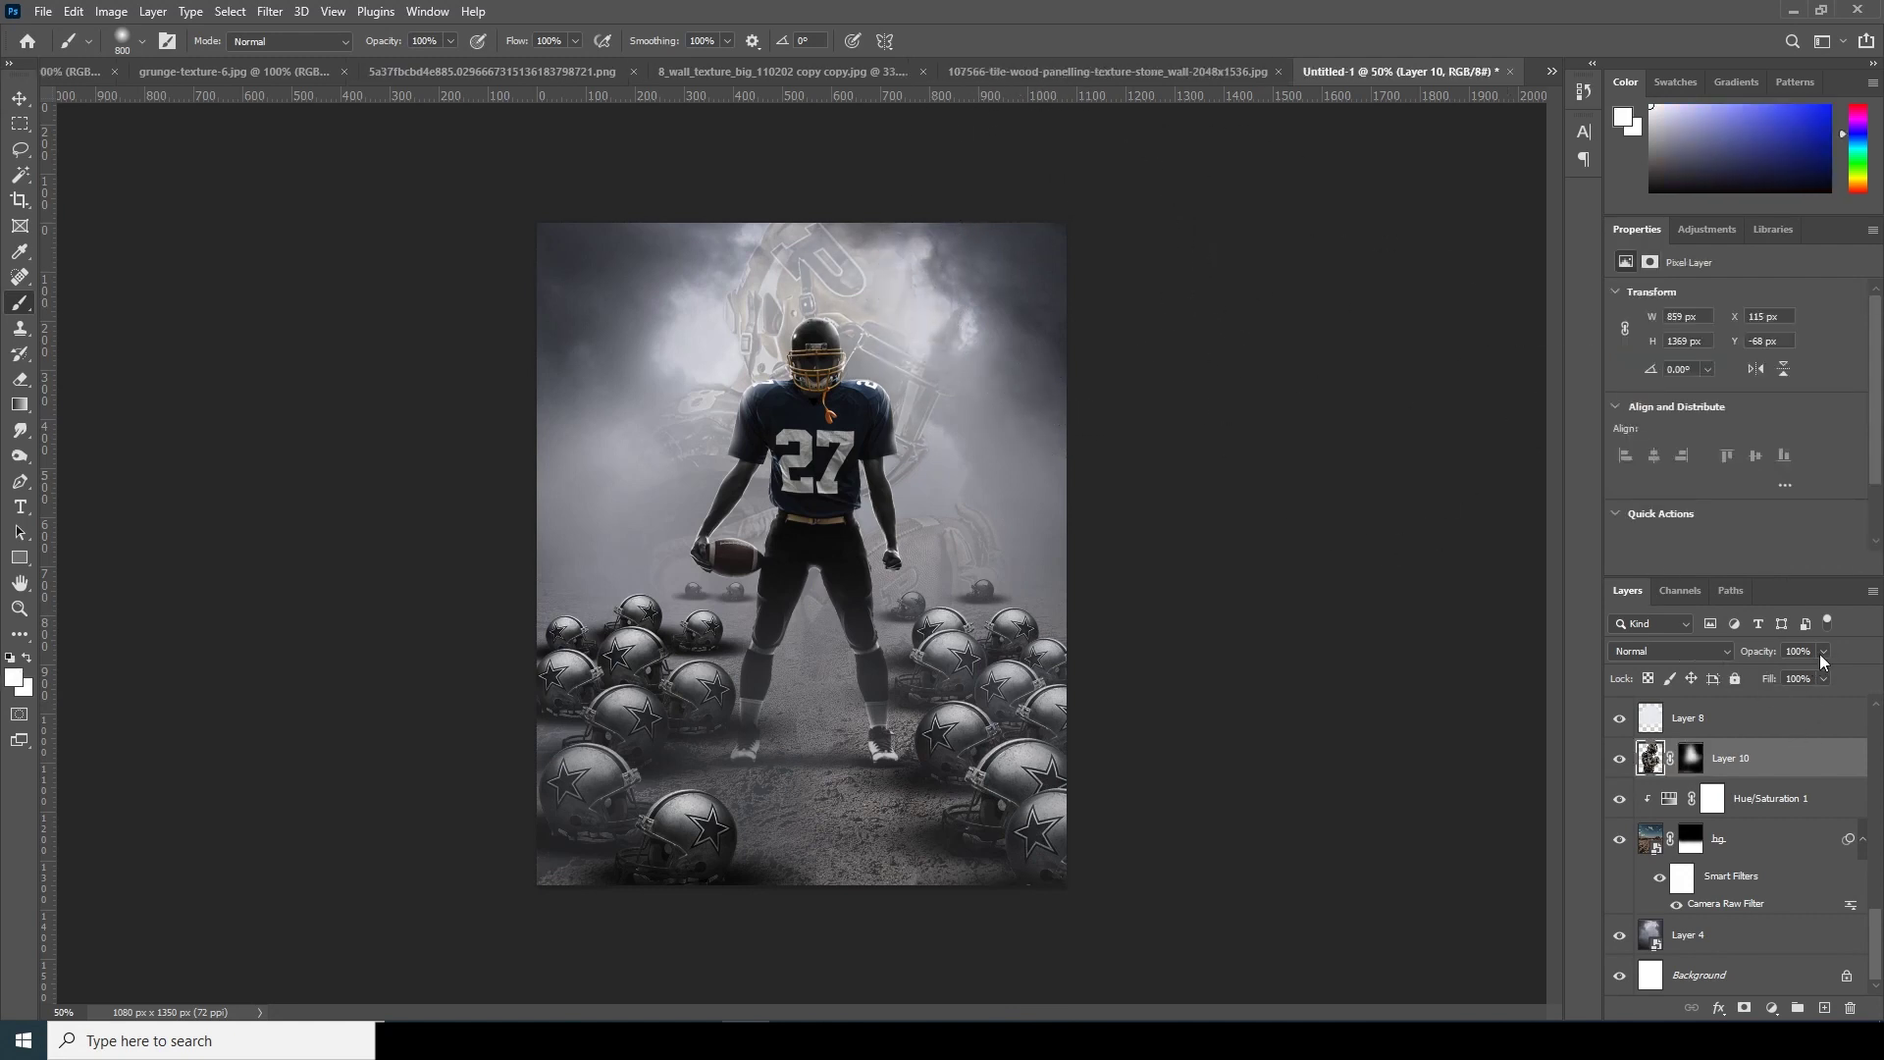
# Lower the opacity of the gold-helmeted player layer to 76%.
pyautogui.click(1780, 674)
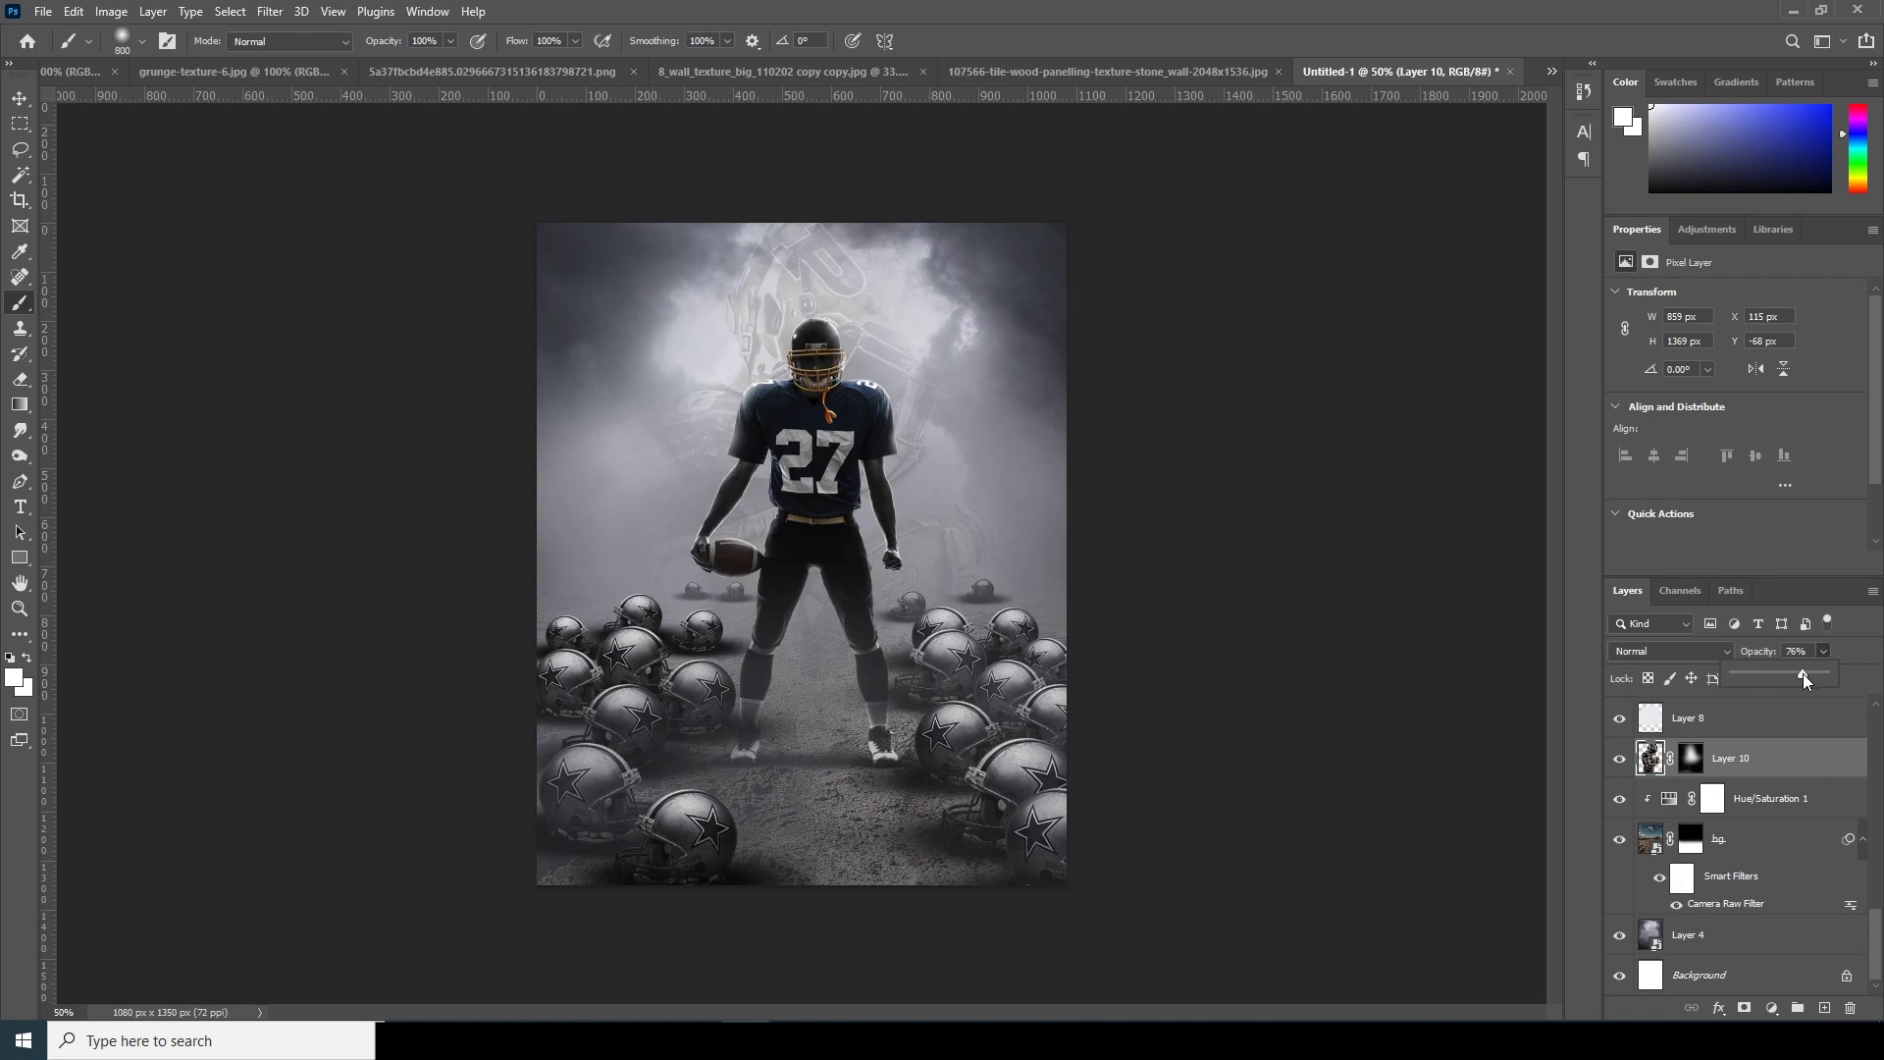
# Add a new layer above the helmet copy 16 group and name it fog.
pyautogui.scroll(10, 1881, 928)
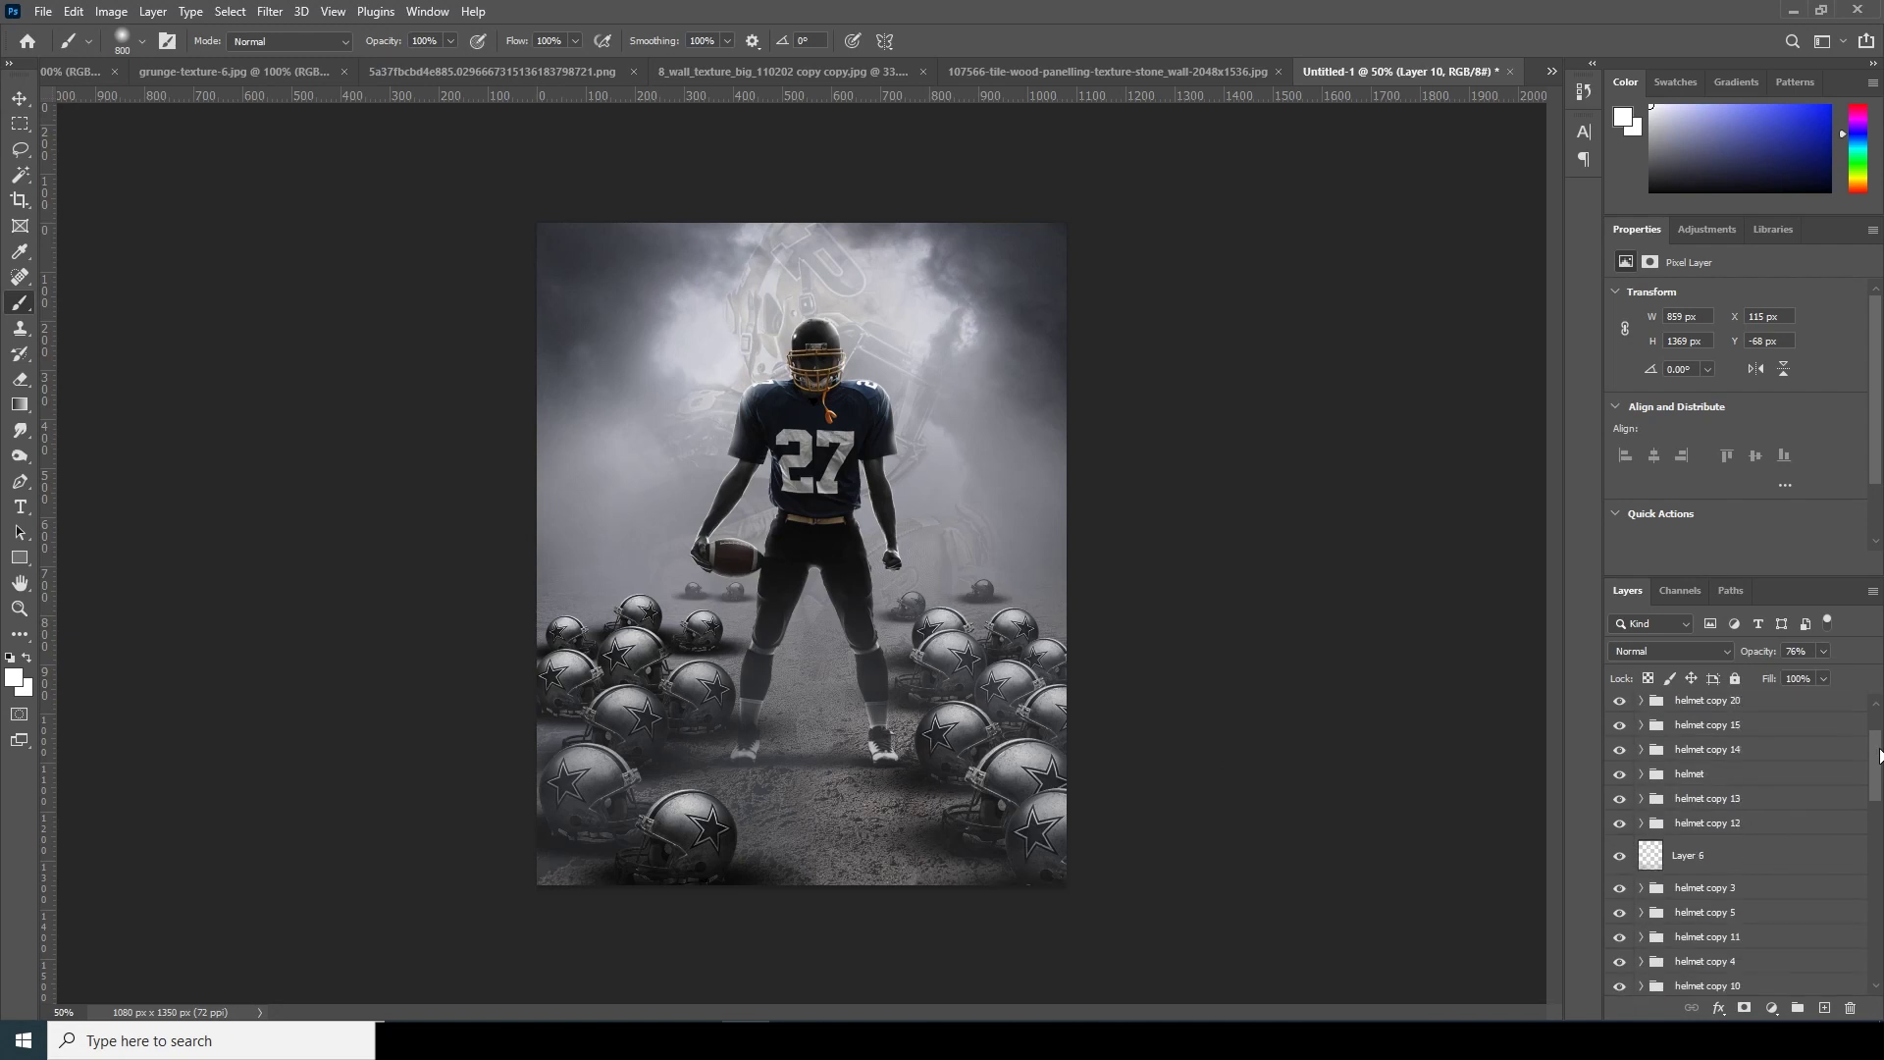
pyautogui.click(1719, 708)
pyautogui.click(1825, 1008)
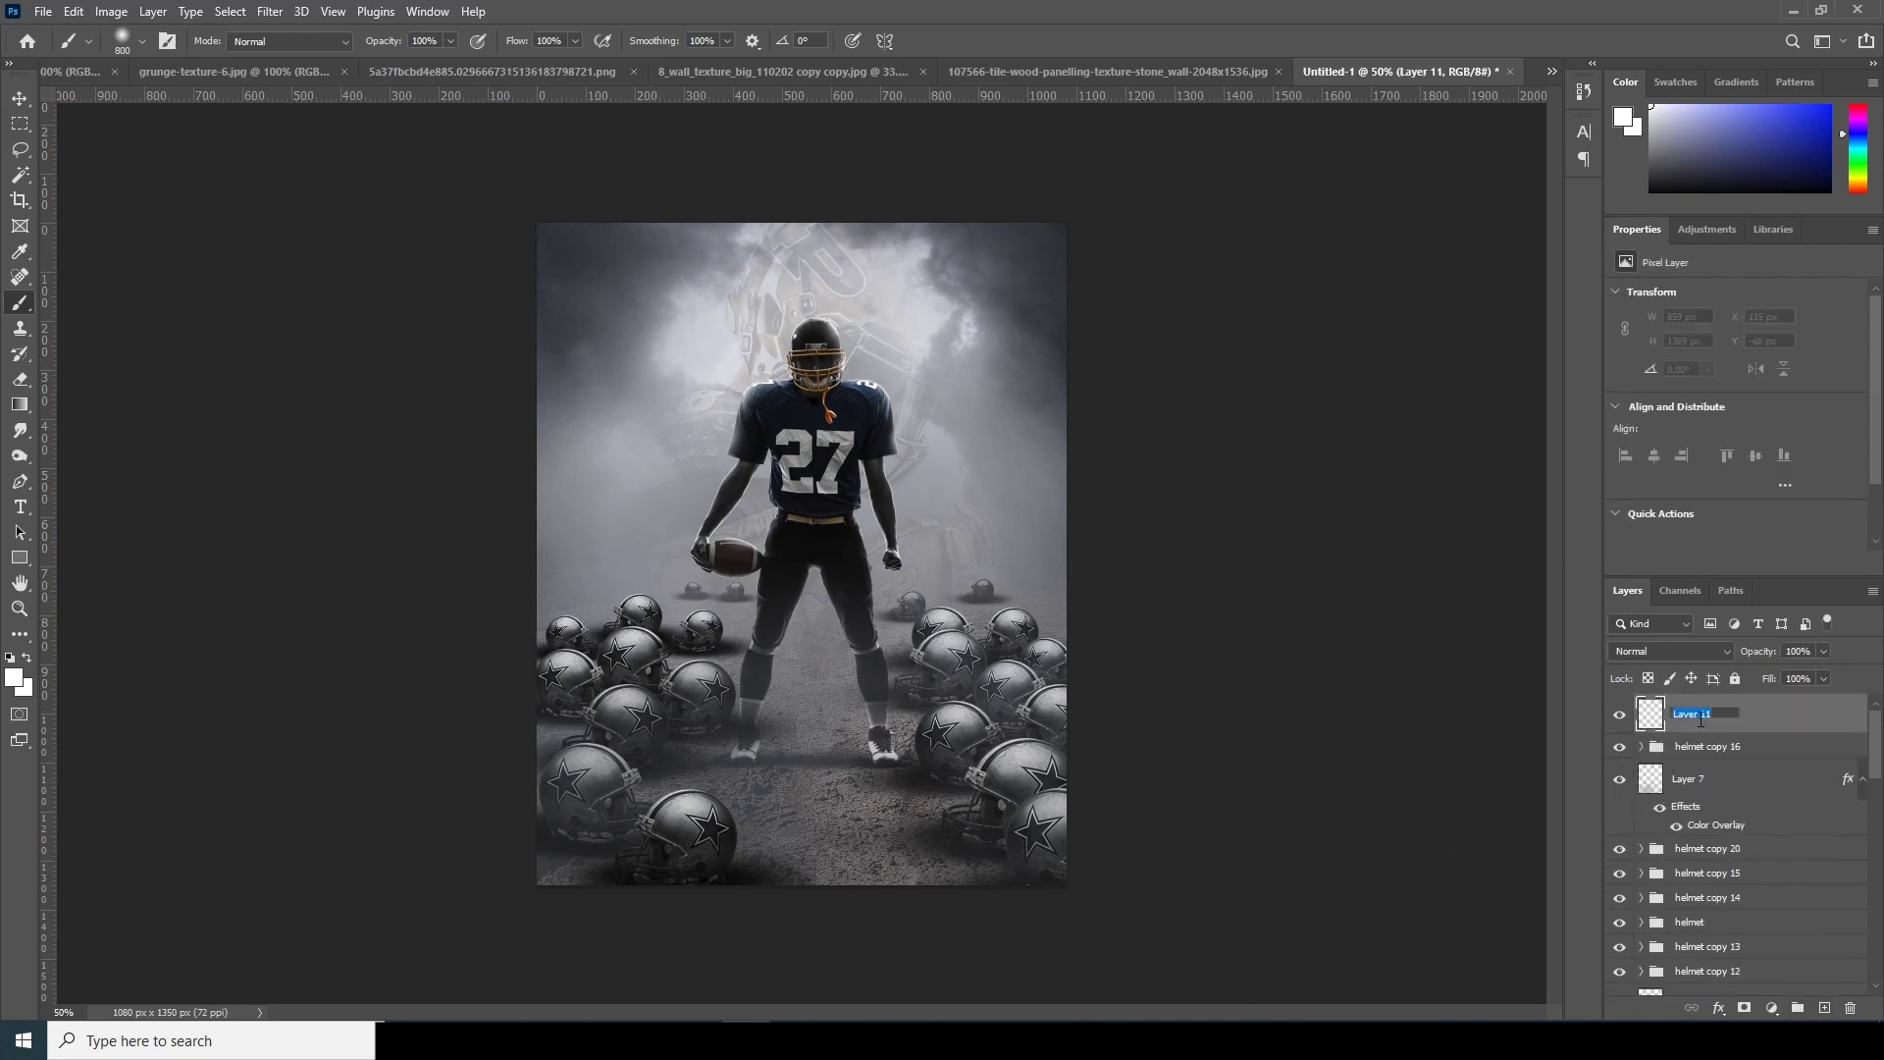
pyautogui.press('Return')
# Choose the 1205 px Fog preset for the Brush tool.
pyautogui.click(142, 42)
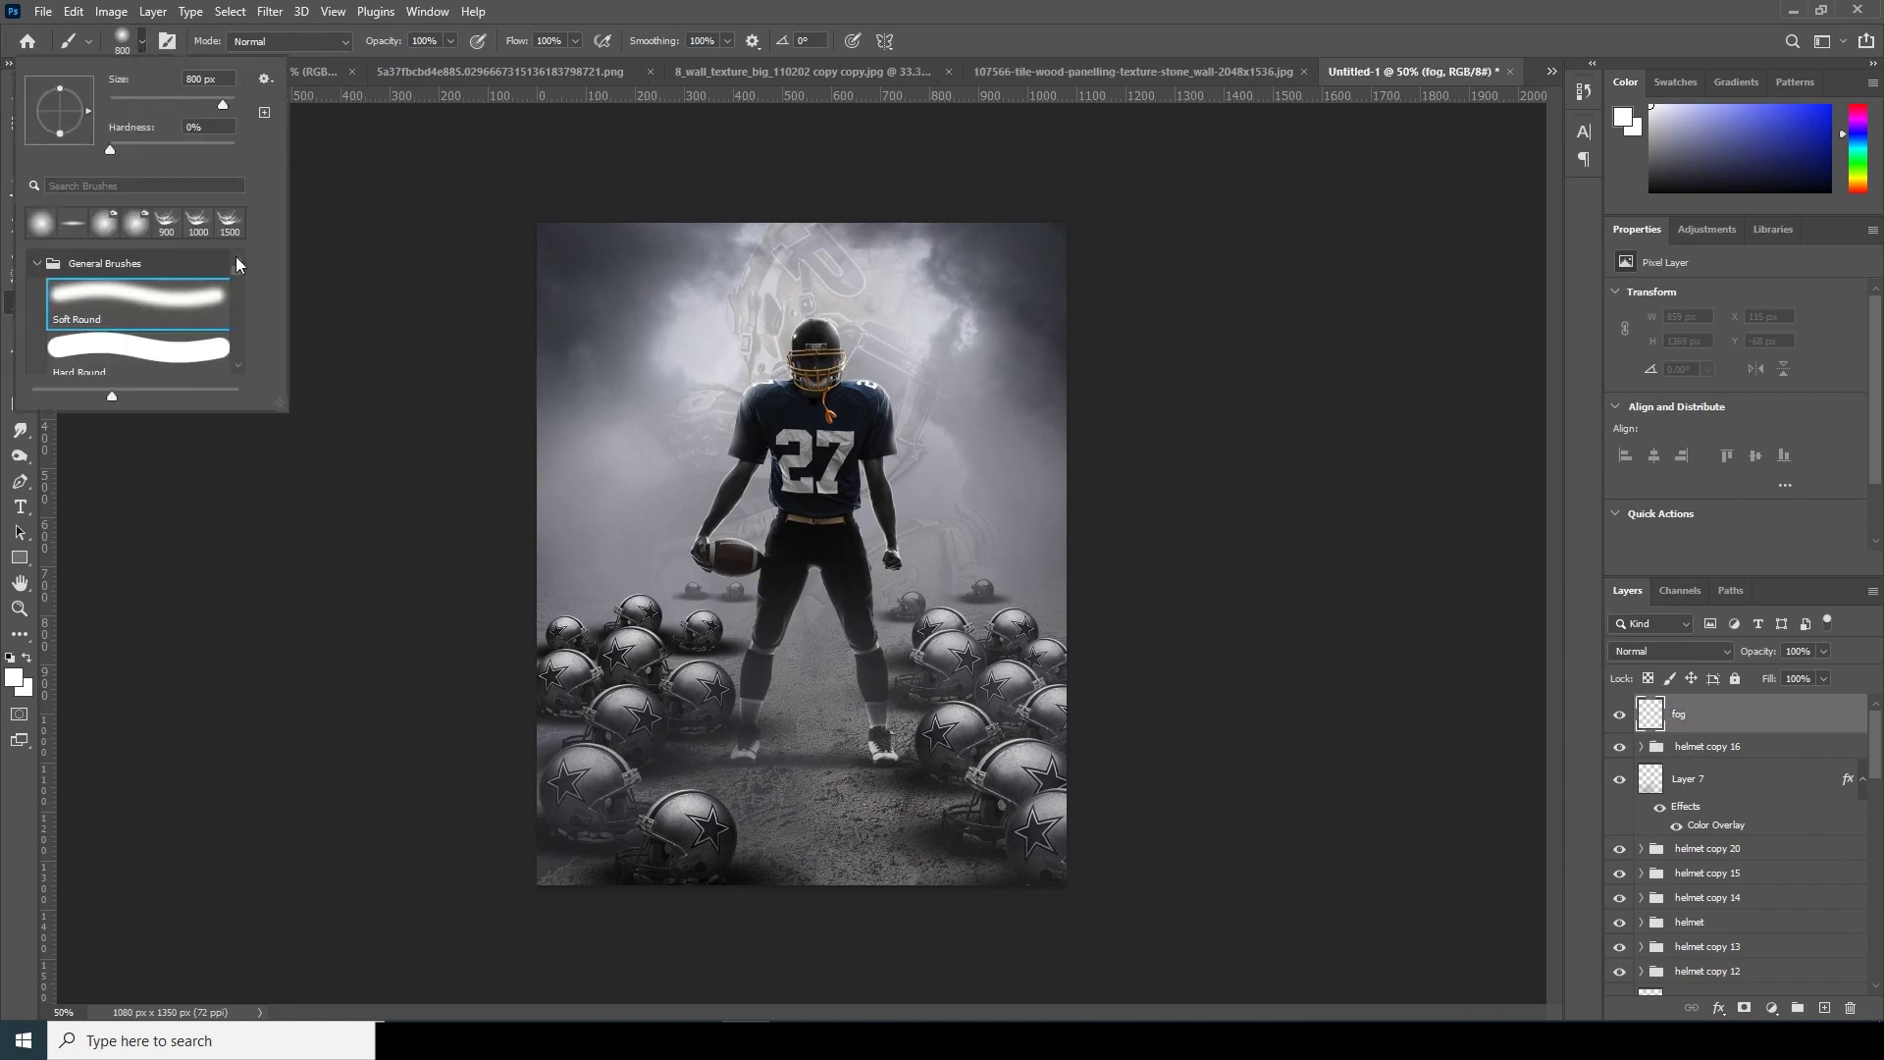
pyautogui.moveTo(237, 278); pyautogui.dragTo(240, 316)
pyautogui.scroll(1, 234, 267)
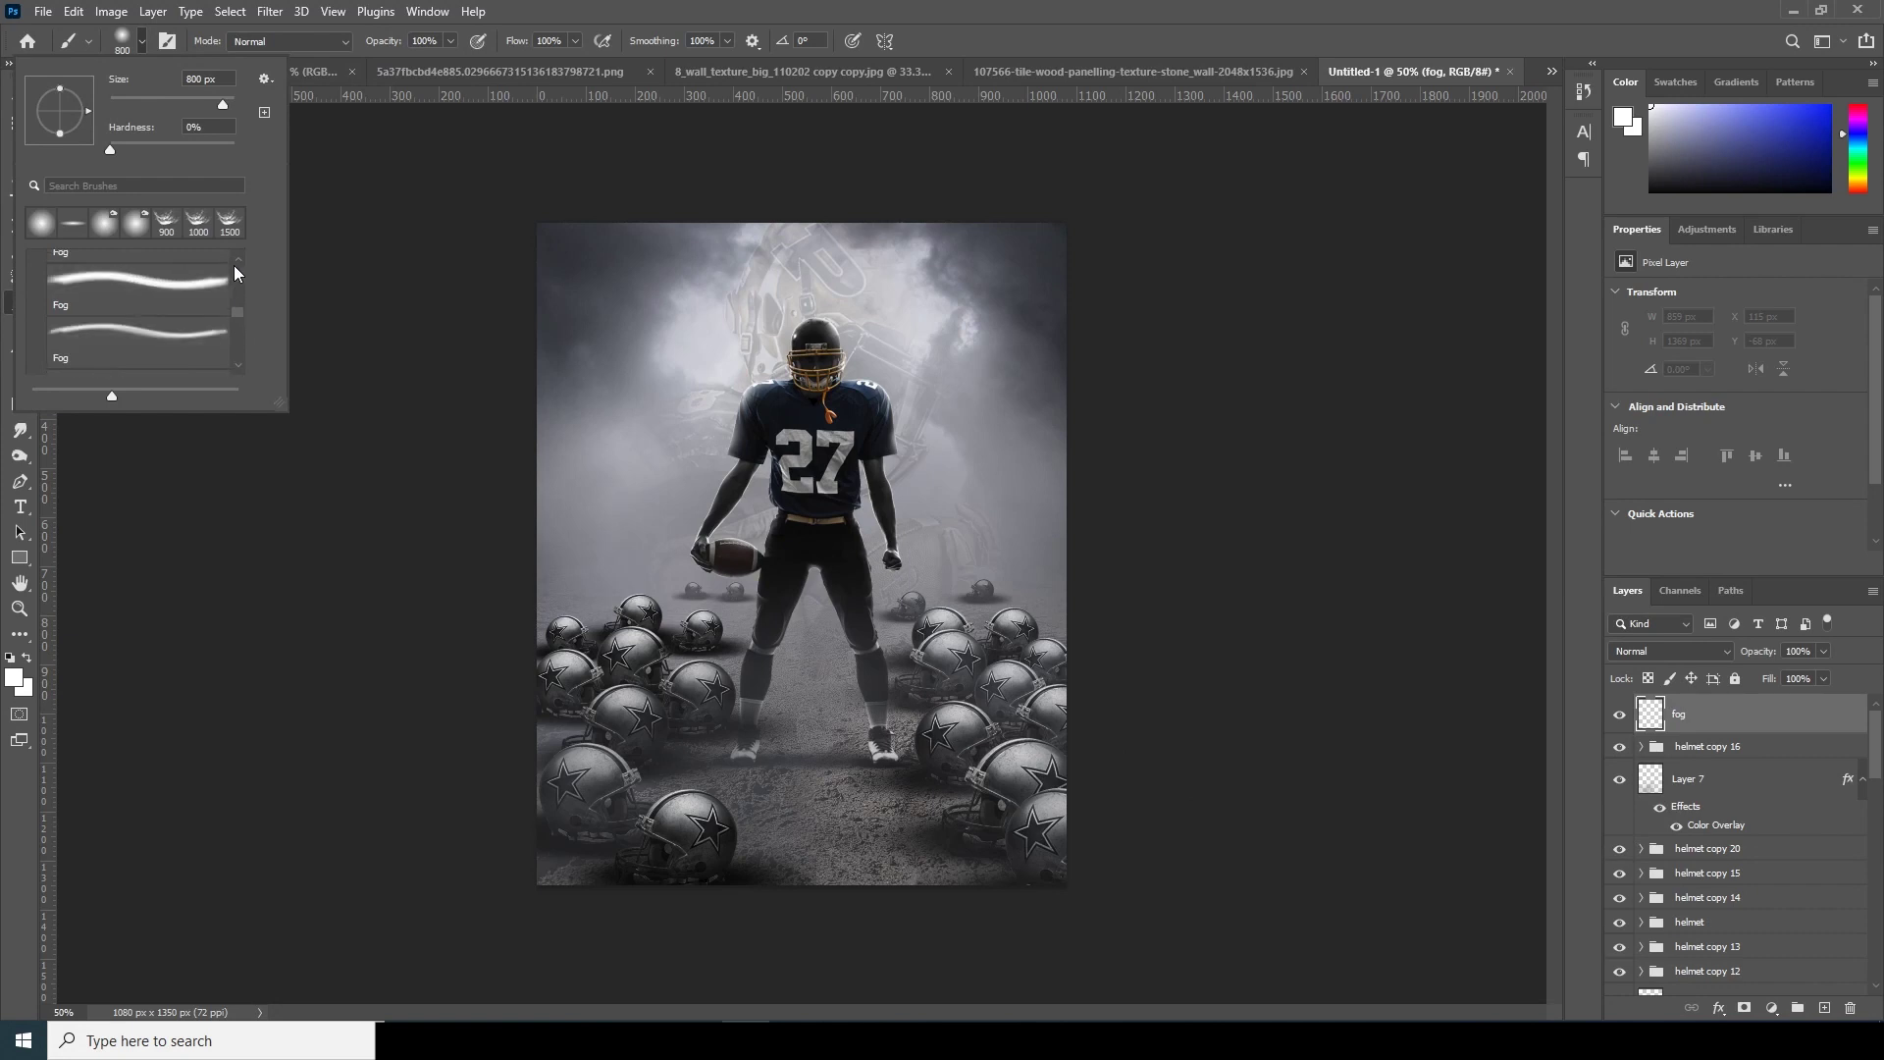
pyautogui.click(230, 302)
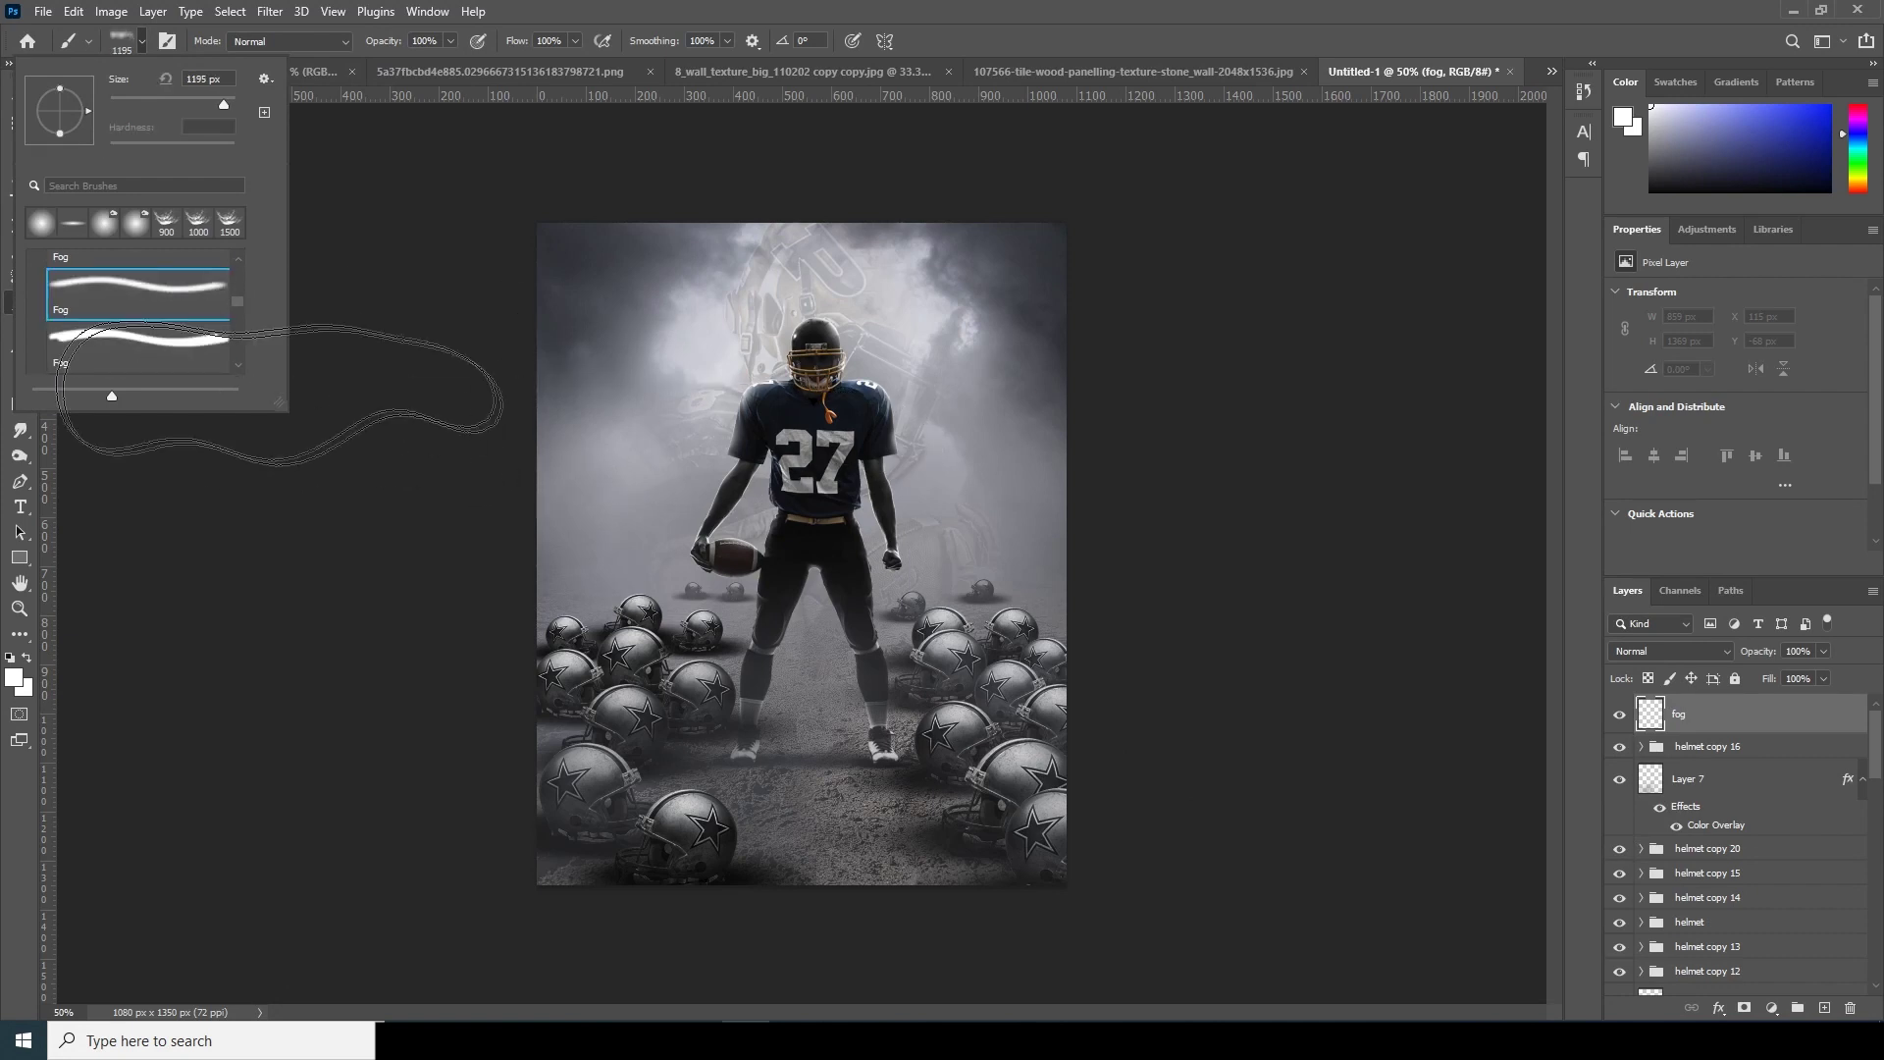
pyautogui.scroll(-1, 236, 297)
pyautogui.click(184, 276)
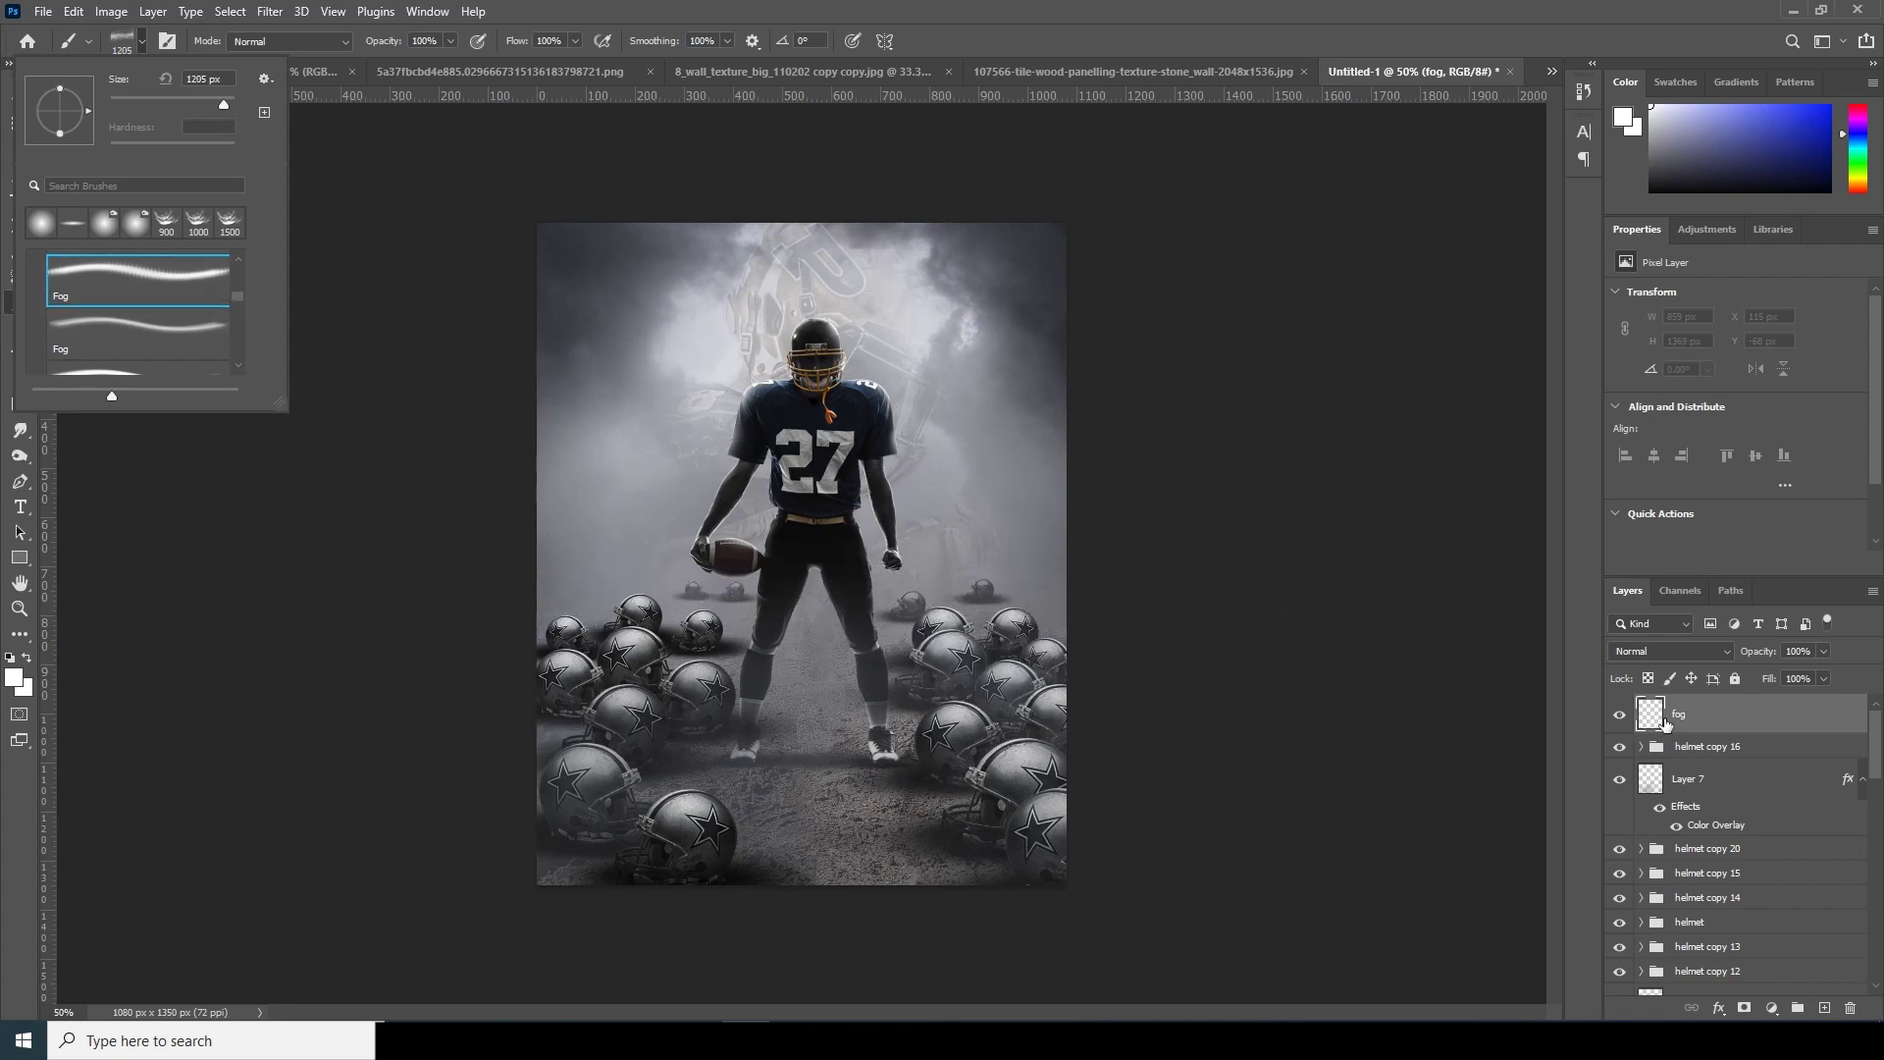
# Set the foreground color to light gray #ababae.
pyautogui.click(1664, 724)
pyautogui.click(8, 685)
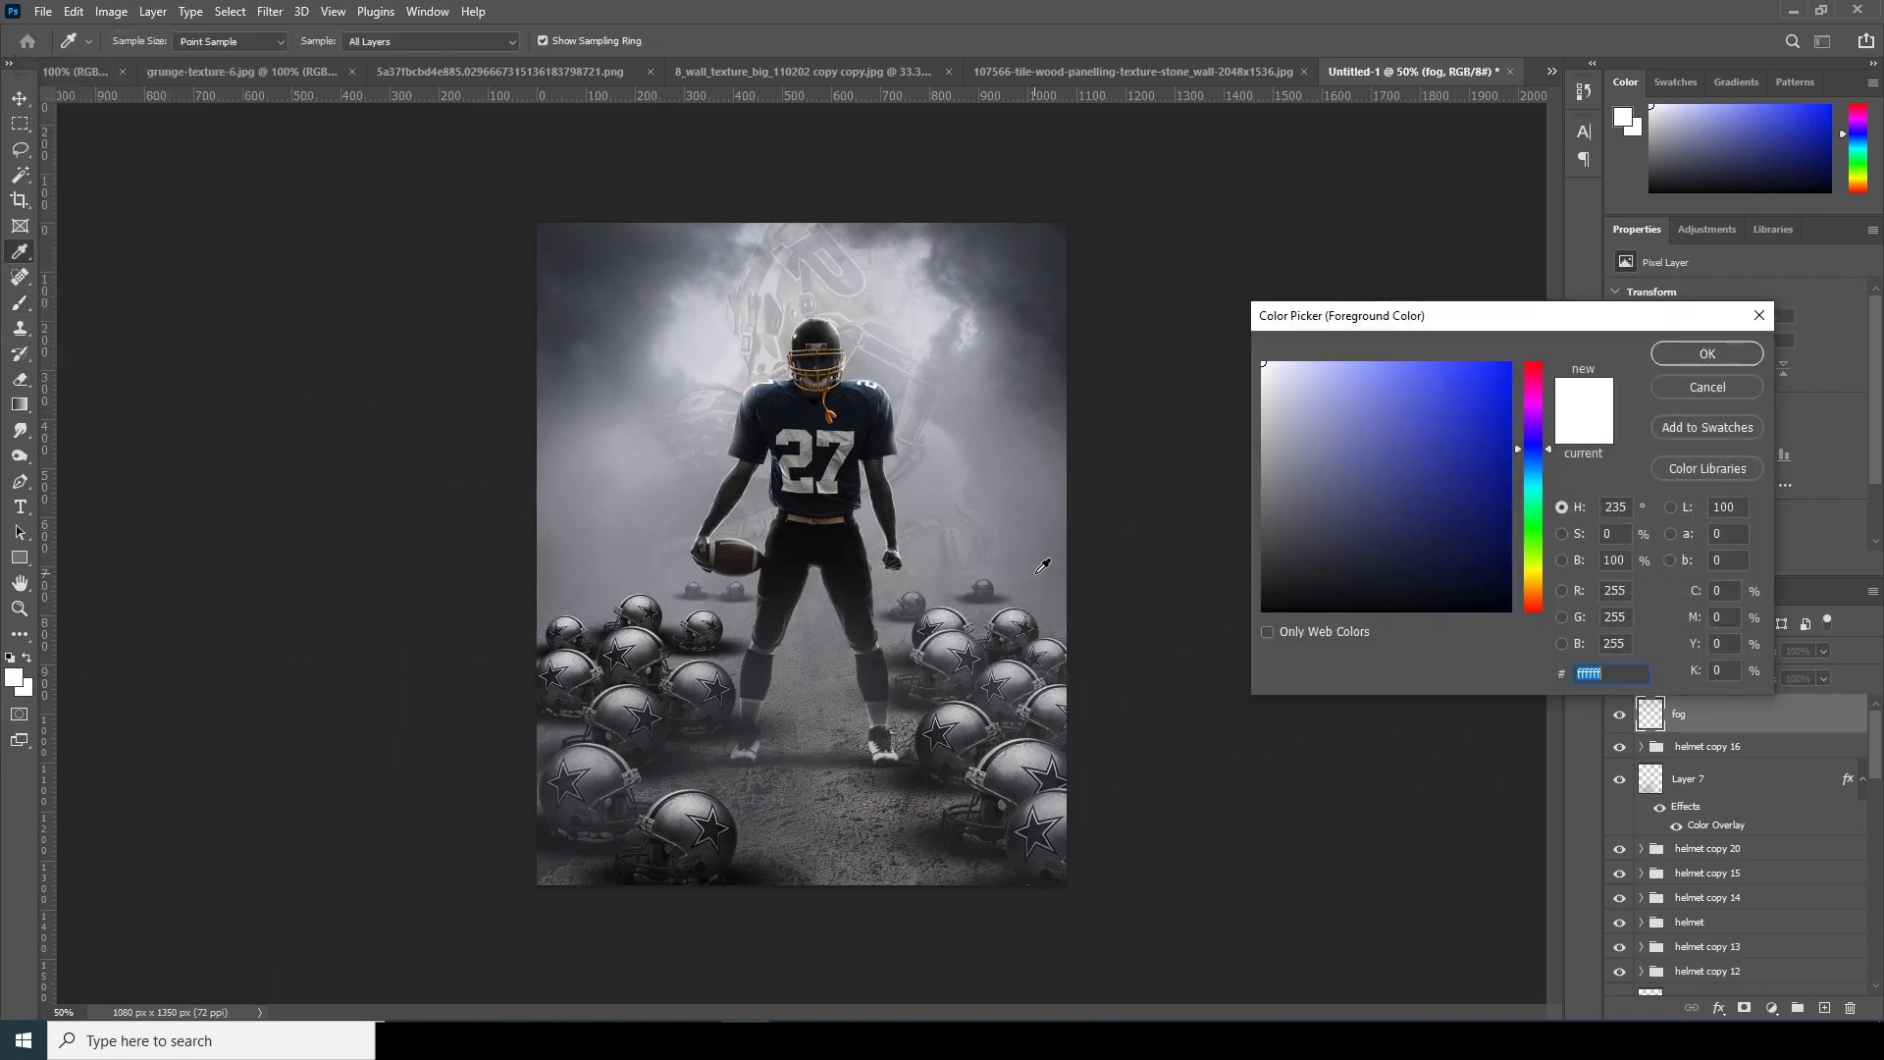
pyautogui.click(1267, 439)
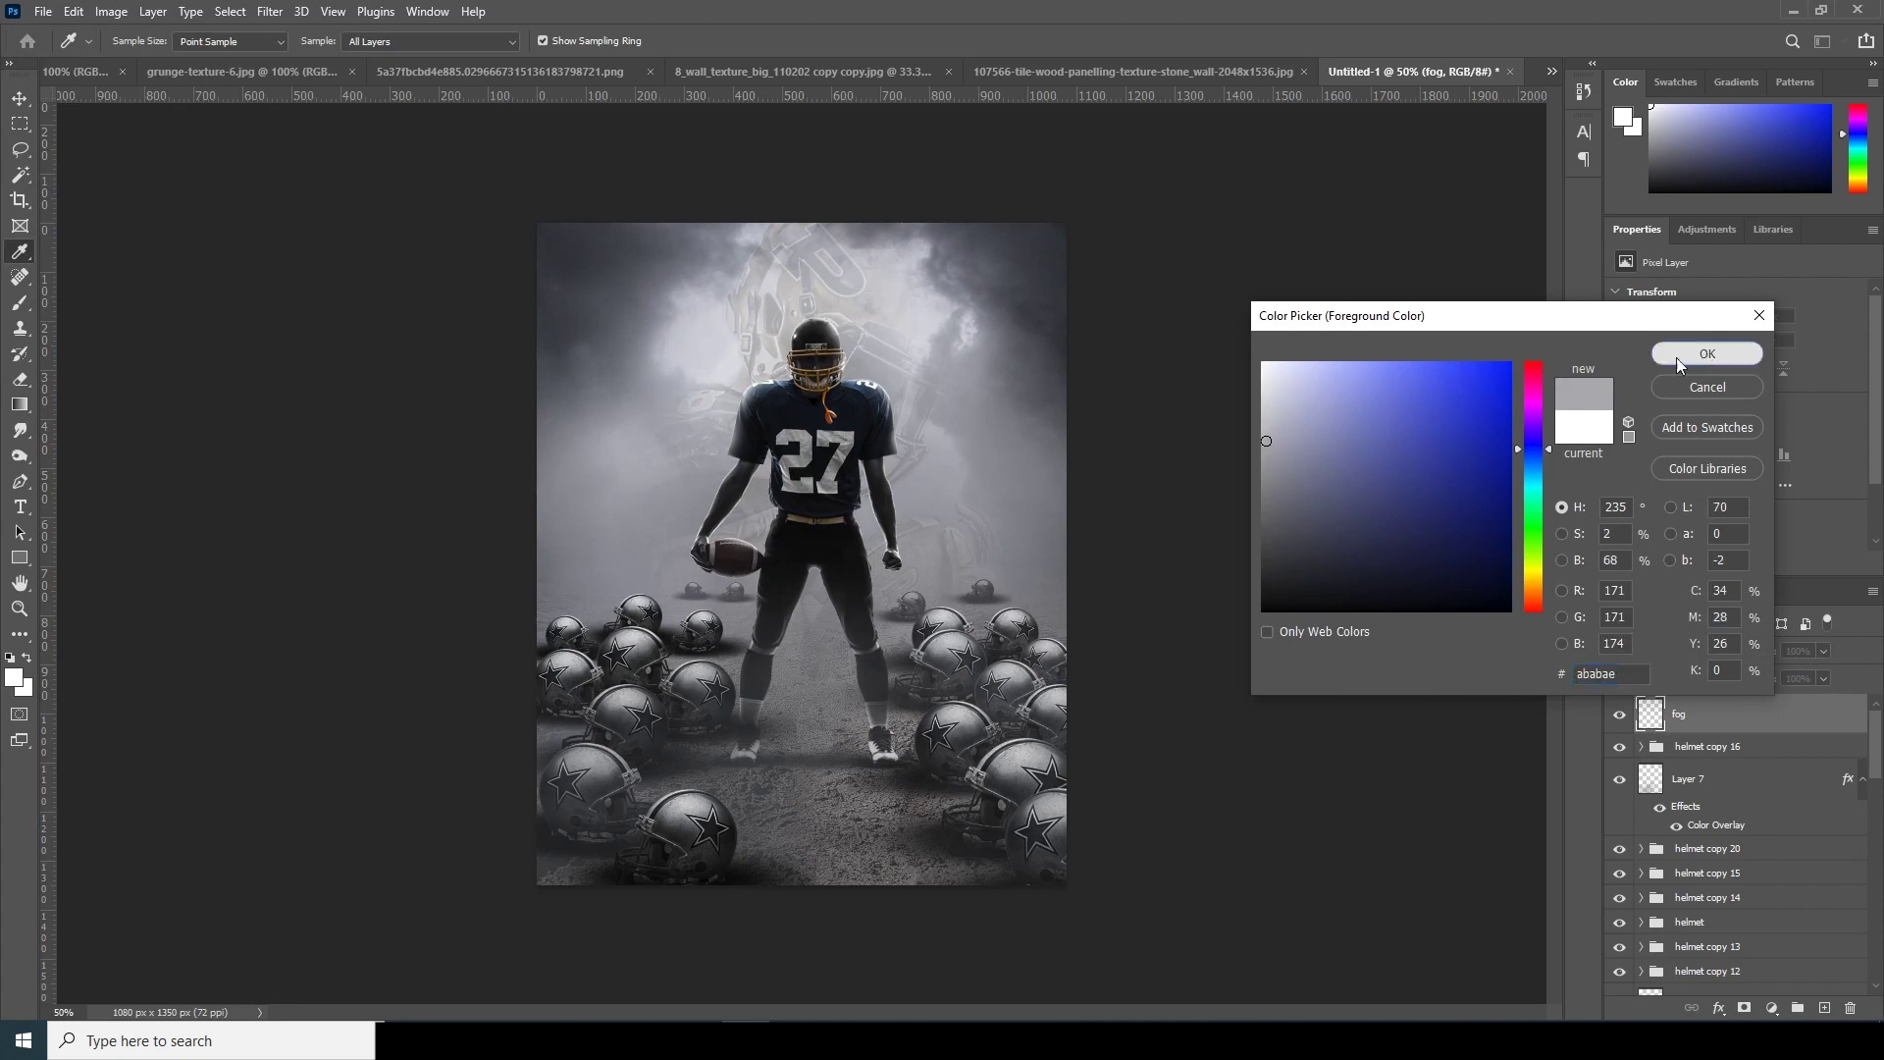
pyautogui.click(1707, 353)
# Enlarge the Fog brush to 1800 px and paint haze over the player's legs, the helmets and the road on the fog layer.
pyautogui.press(']')
pyautogui.press(']')
pyautogui.press(']')
pyautogui.press(']')
pyautogui.moveTo(761, 635)
pyautogui.mouseDown()
pyautogui.moveTo(878, 788)
pyautogui.moveTo(942, 673)
pyautogui.moveTo(837, 516)
pyautogui.moveTo(101, 614)
pyautogui.moveTo(843, 846)
pyautogui.moveTo(816, 879)
pyautogui.mouseUp()
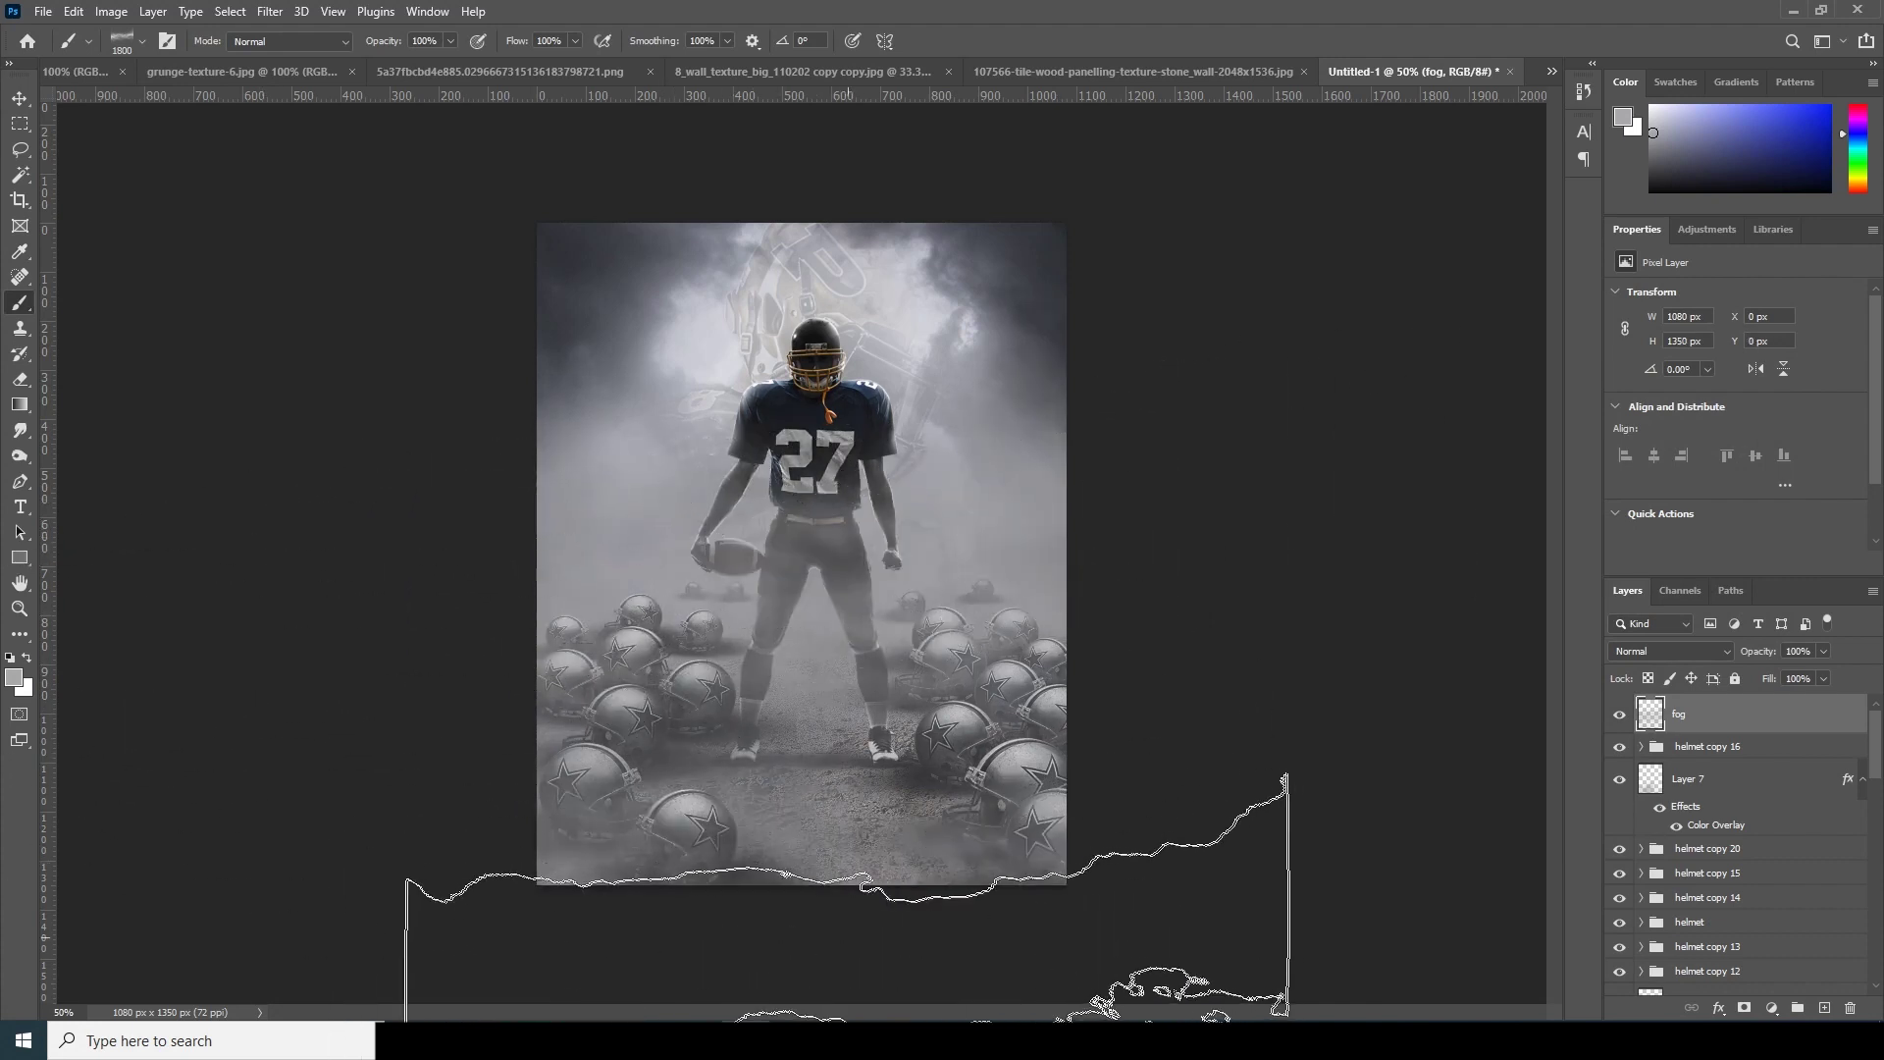
pyautogui.press('[')
pyautogui.press('[')
pyautogui.press('[')
pyautogui.press('[')
pyautogui.press('[')
pyautogui.press('[')
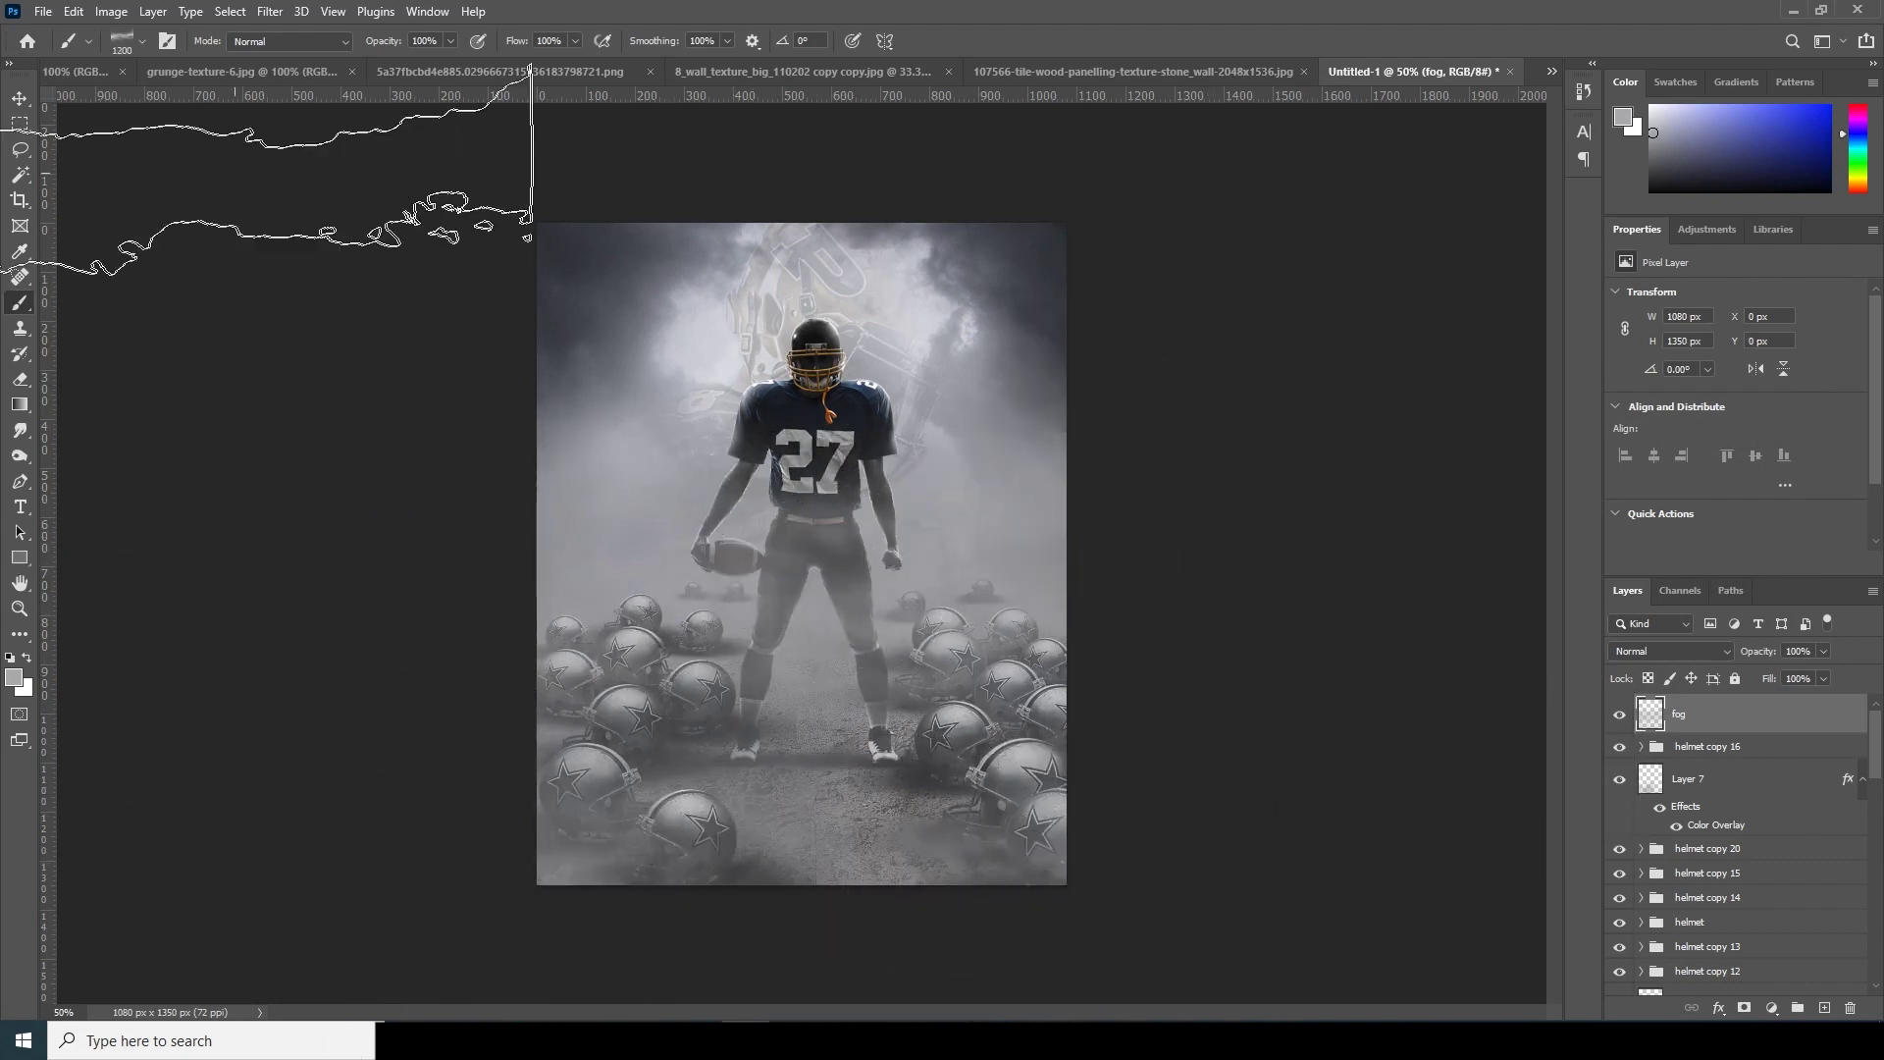
# Choose the 916 px Fog brush and add a new layer named fog 2 above the fog layer.
pyautogui.click(111, 47)
pyautogui.click(195, 330)
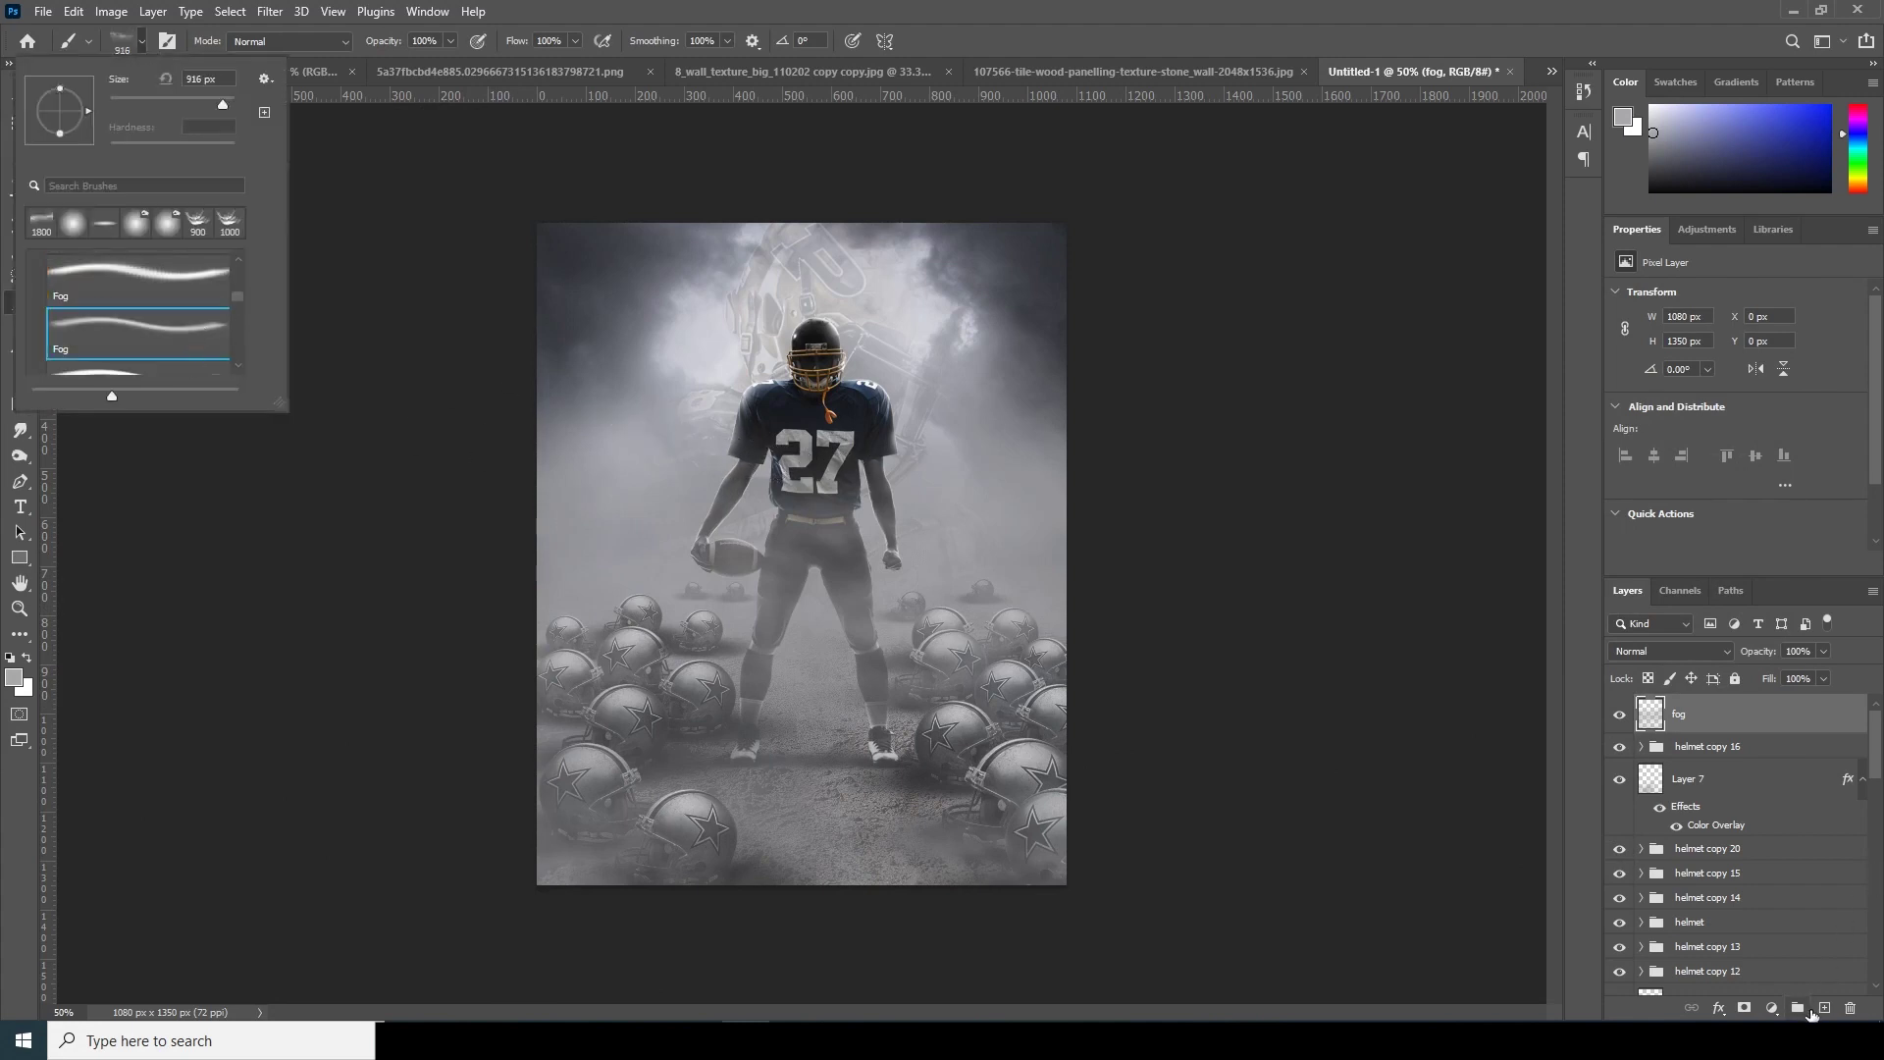
pyautogui.click(1824, 1007)
pyautogui.click(1824, 1007)
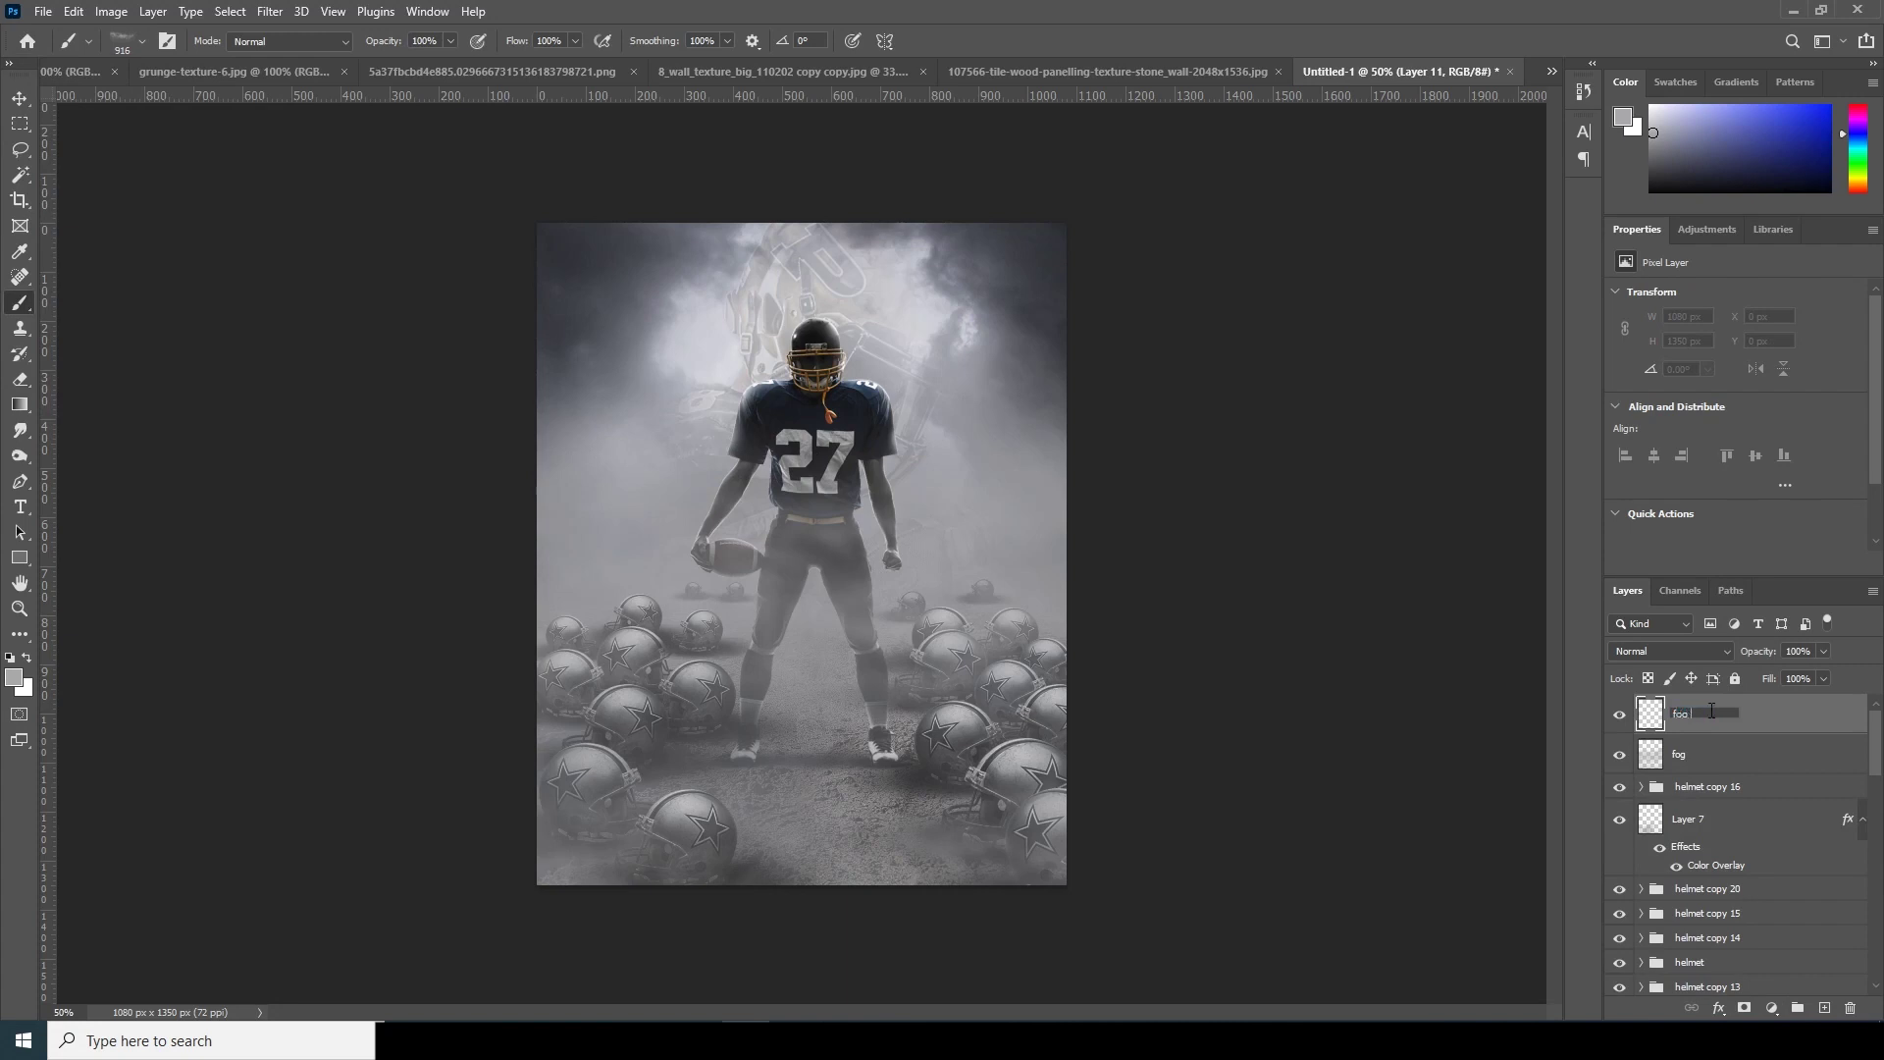
pyautogui.press('Return')
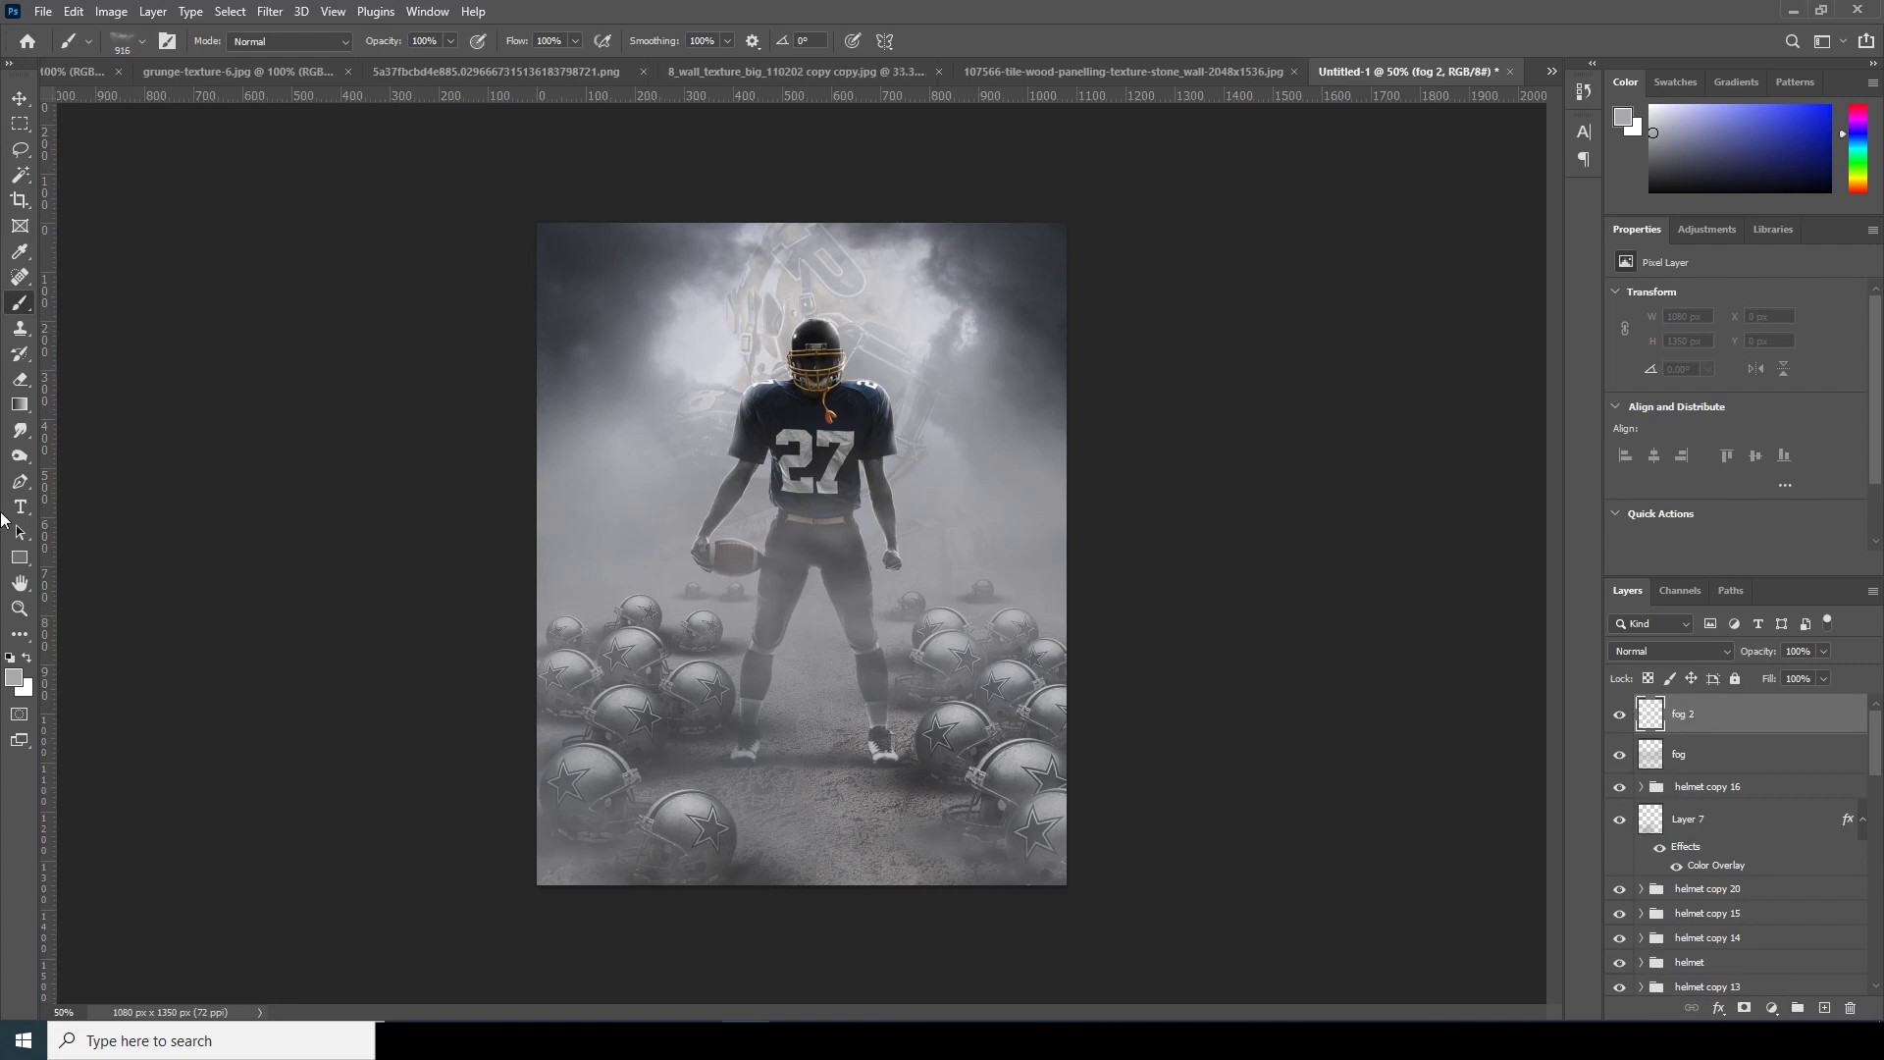
# Change the foreground color to a darker gray for painting on fog 2.
pyautogui.click(13, 680)
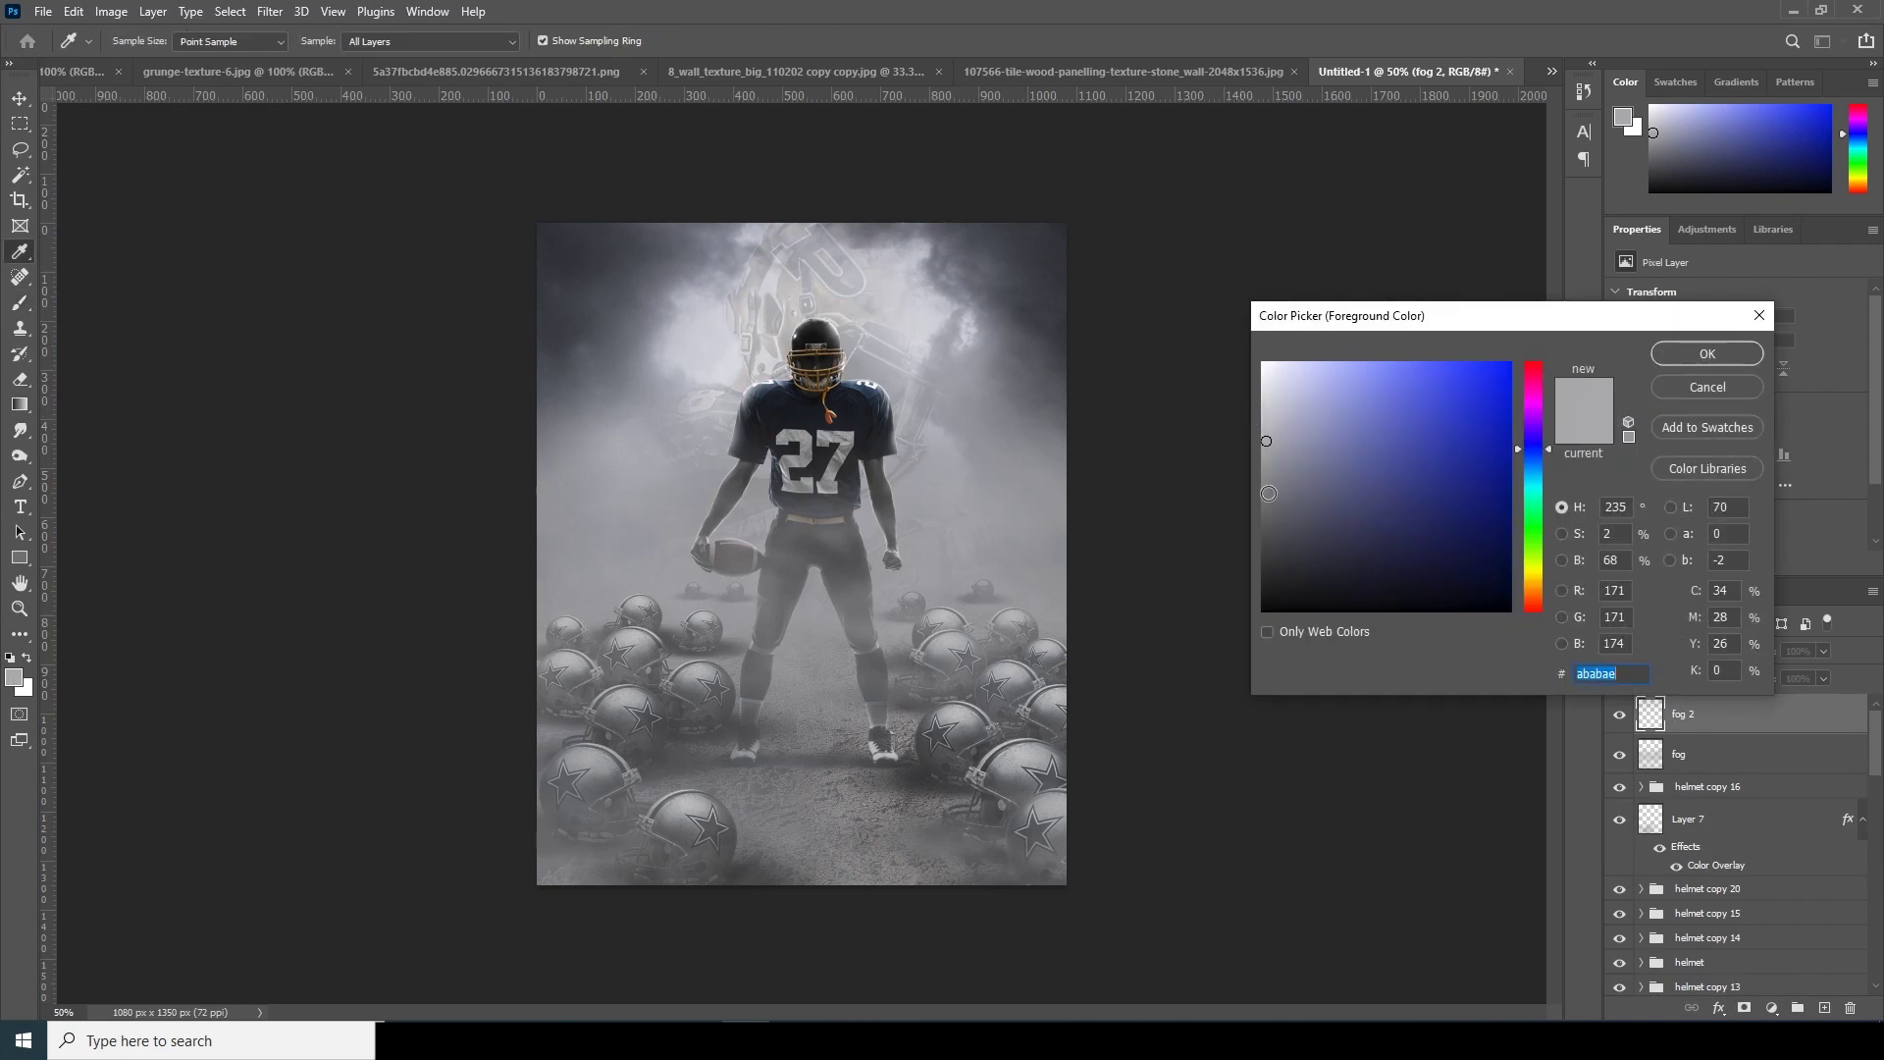
pyautogui.click(1269, 493)
pyautogui.click(1712, 355)
pyautogui.press('b')
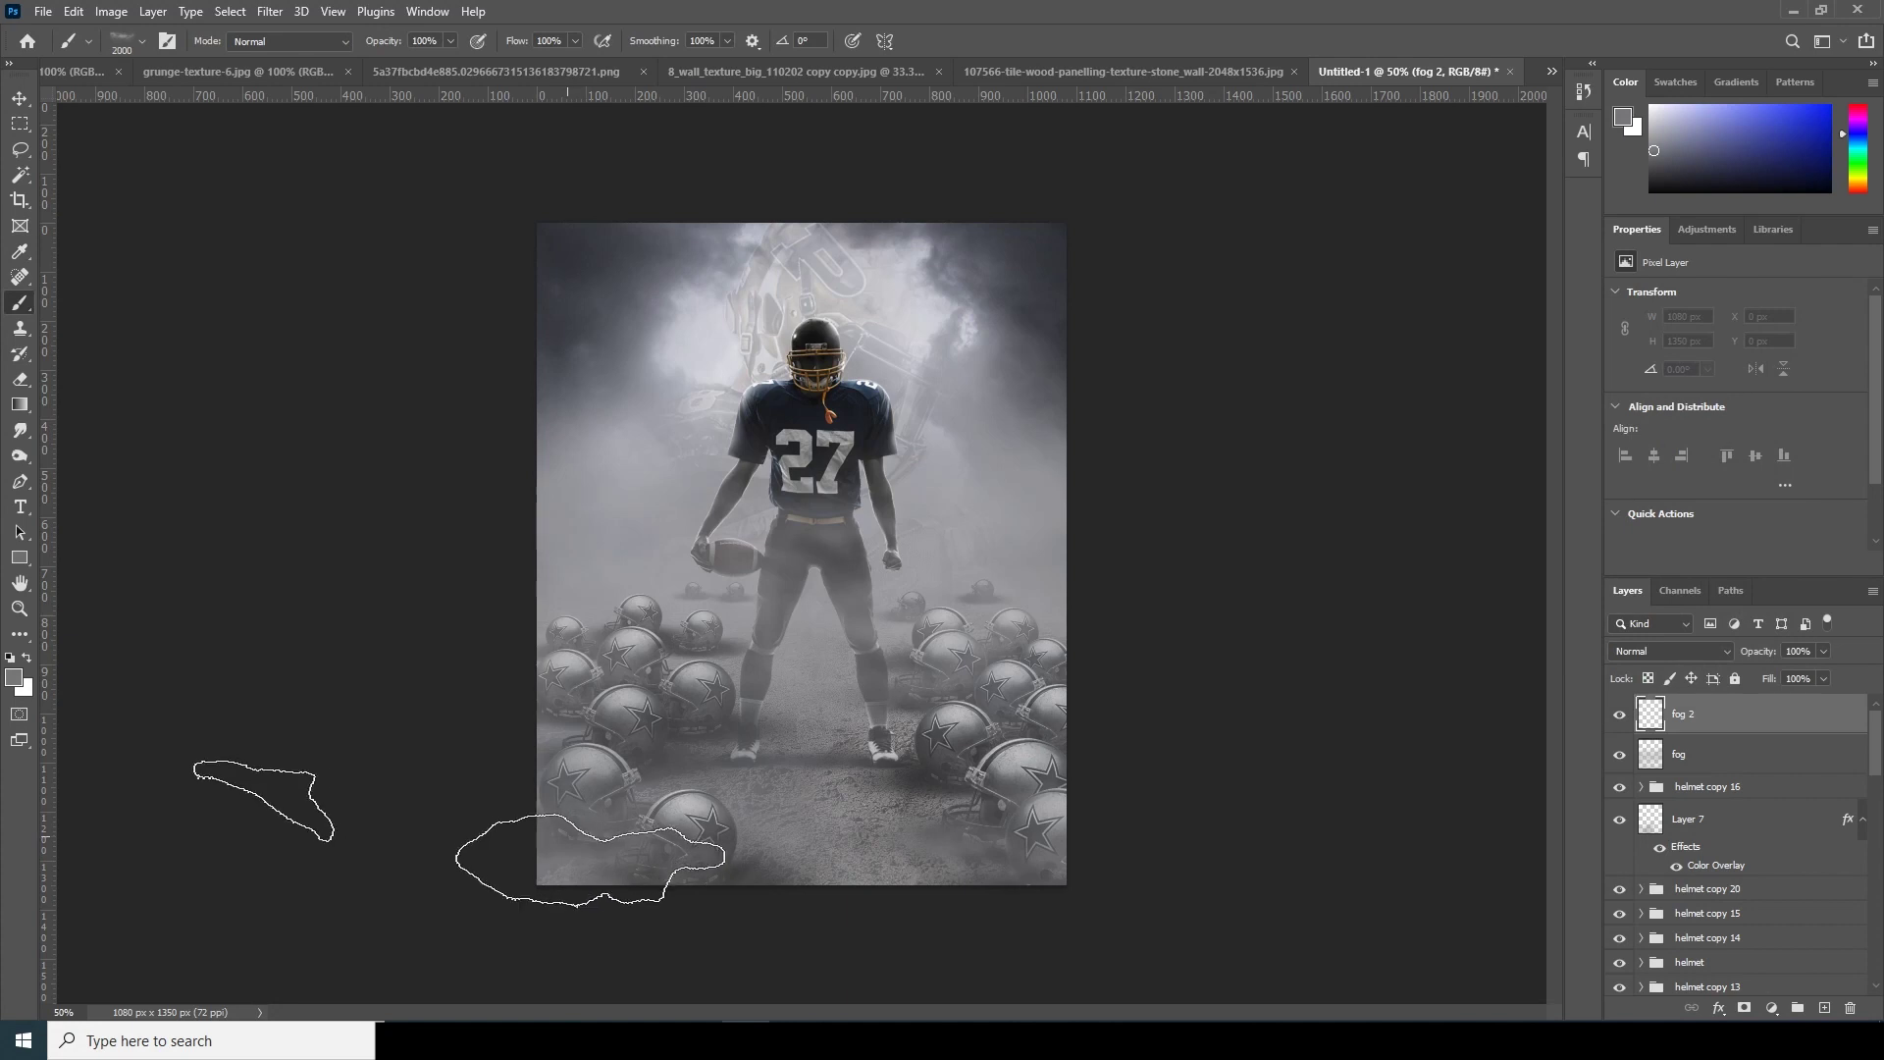
# Paint haze across the poster on fog 2 with the Fog brush at about 2100 px, and lower the layer's opacity to about 54%.
pyautogui.press(']')
pyautogui.press(']')
pyautogui.press(']')
pyautogui.press(']')
pyautogui.press(']')
pyautogui.press(']')
pyautogui.press(']')
pyautogui.moveTo(922, 861)
pyautogui.mouseDown()
pyautogui.moveTo(1073, 851)
pyautogui.moveTo(1241, 883)
pyautogui.moveTo(1241, 932)
pyautogui.moveTo(1208, 800)
pyautogui.moveTo(979, 800)
pyautogui.moveTo(1135, 795)
pyautogui.moveTo(1239, 877)
pyautogui.moveTo(303, 819)
pyautogui.moveTo(274, 692)
pyautogui.moveTo(318, 598)
pyautogui.moveTo(301, 555)
pyautogui.moveTo(1036, 420)
pyautogui.moveTo(1036, 498)
pyautogui.moveTo(534, 374)
pyautogui.moveTo(340, 357)
pyautogui.moveTo(283, 459)
pyautogui.moveTo(257, 456)
pyautogui.moveTo(349, 261)
pyautogui.moveTo(610, 232)
pyautogui.moveTo(924, 263)
pyautogui.moveTo(1190, 324)
pyautogui.mouseUp()
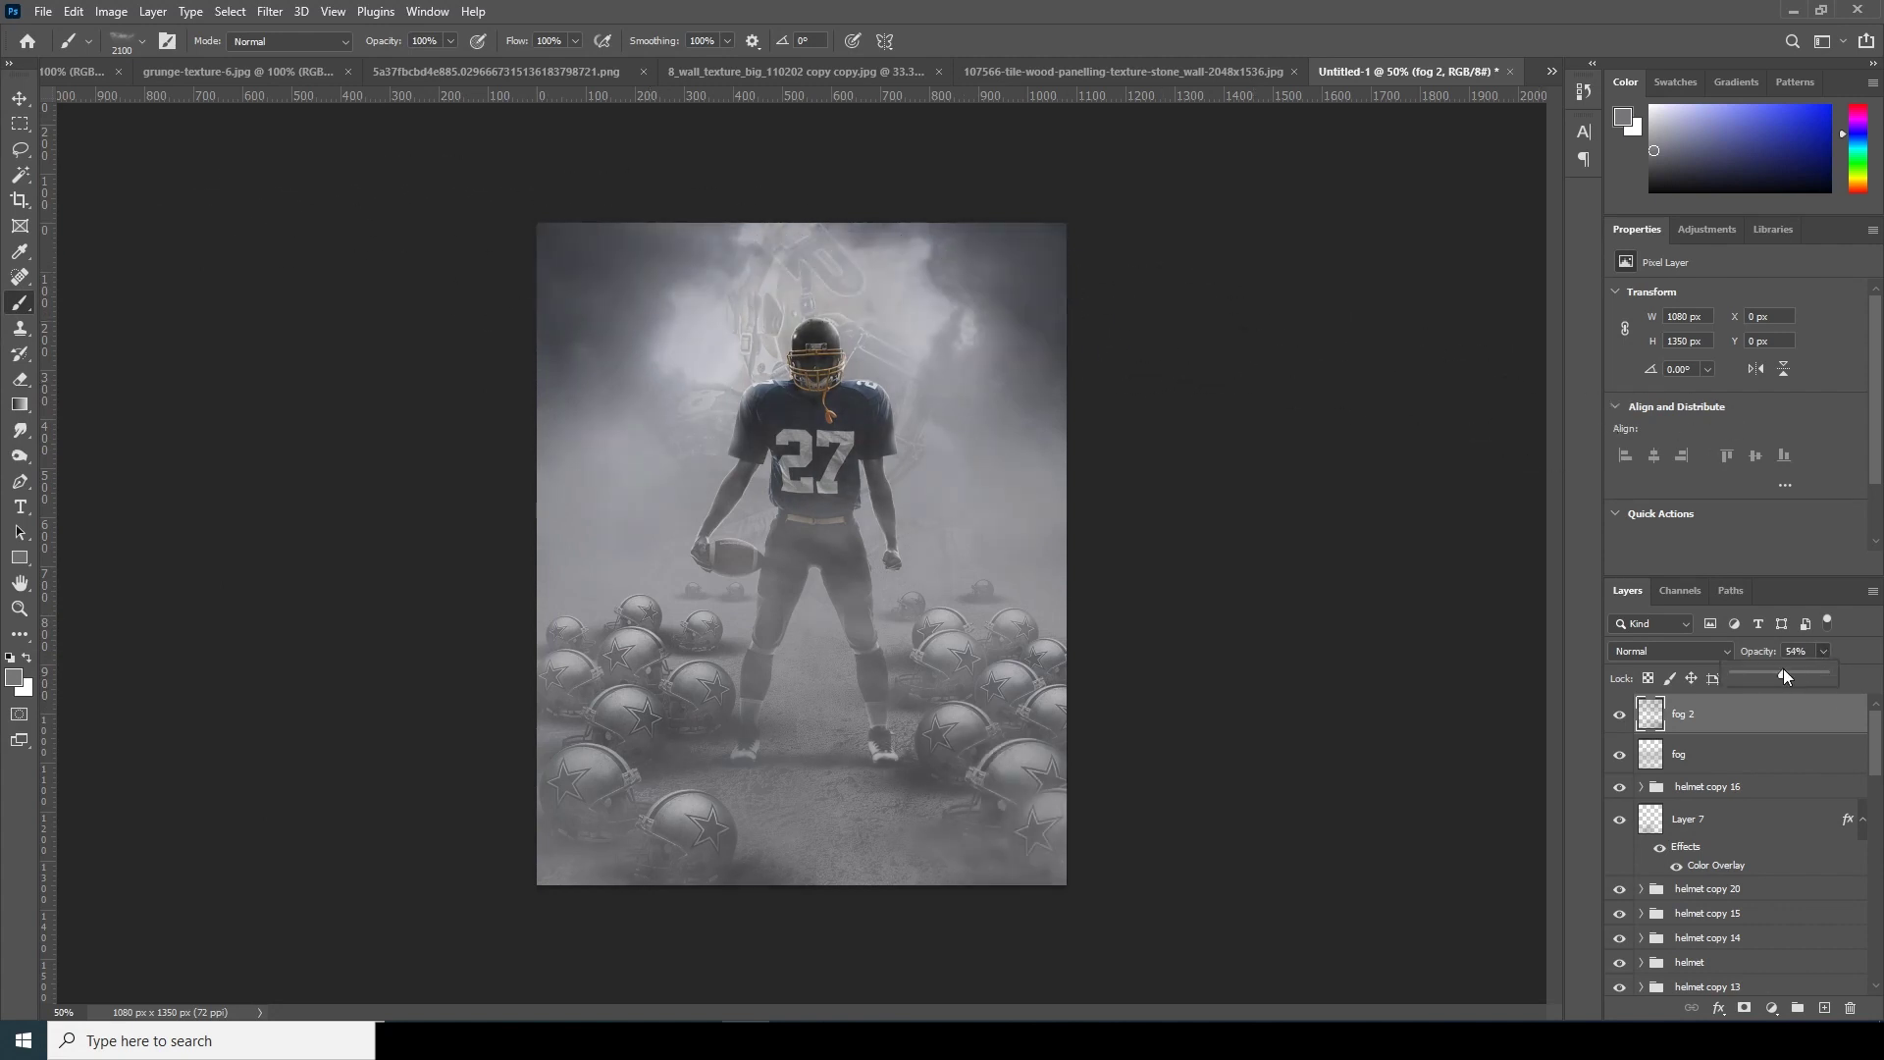
# Lower the opacity of the fog layer to 47%.
pyautogui.click(1700, 764)
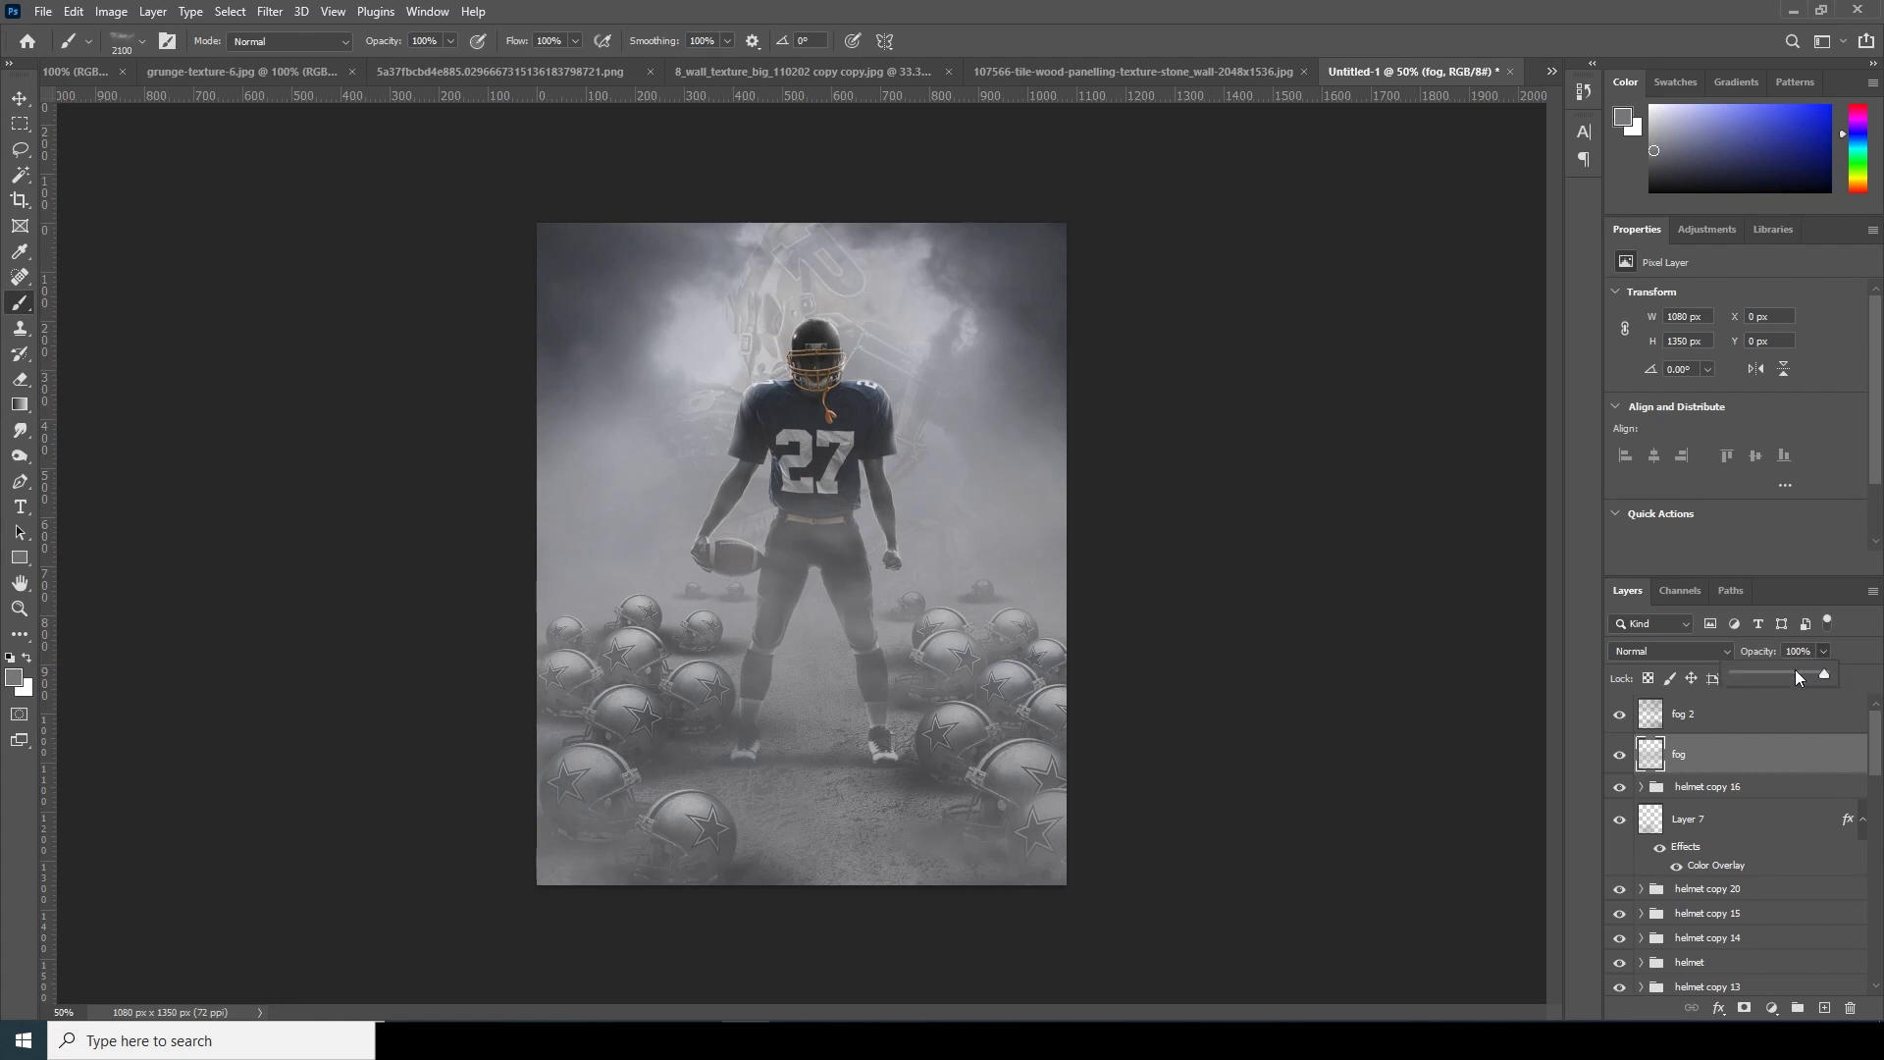
pyautogui.click(1790, 675)
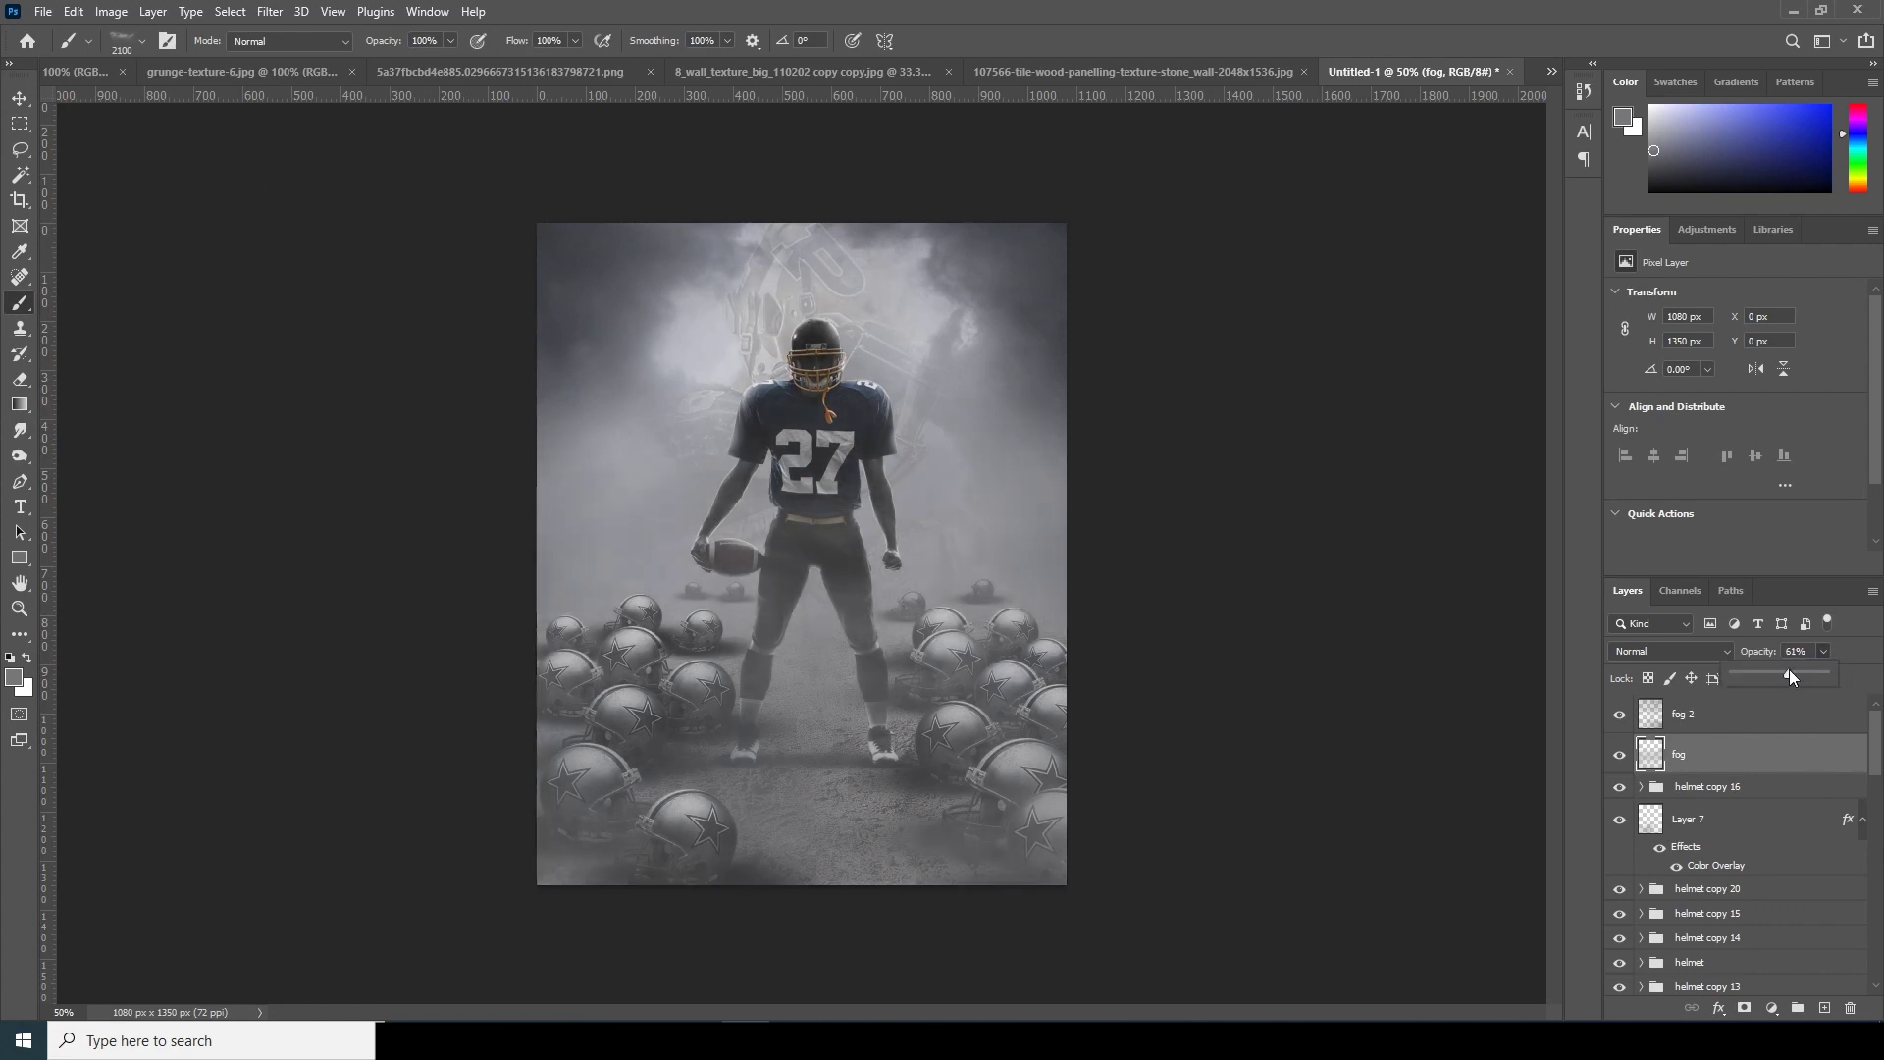
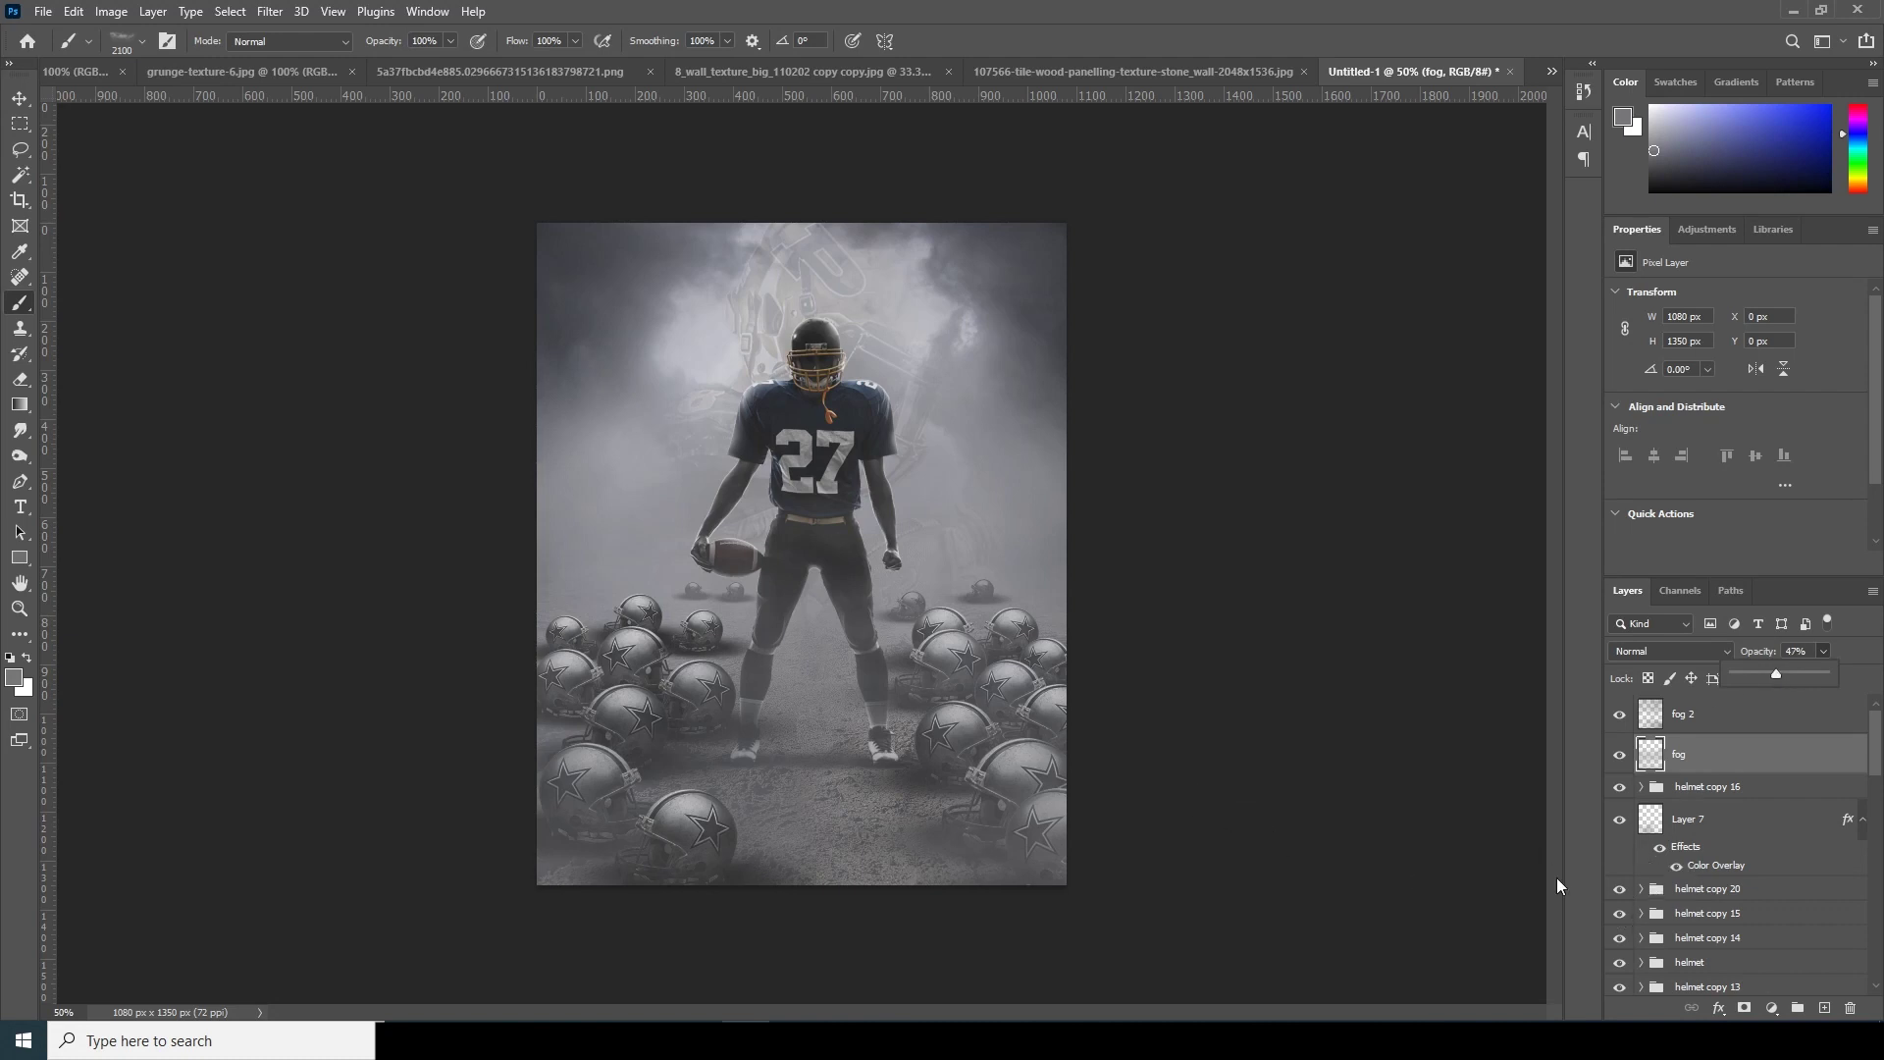
# Add the text STRONG in Candara Bold at 77.39 pt with 1560 tracking, about 1005 px wide, across the player's waist.
pyautogui.click(20, 506)
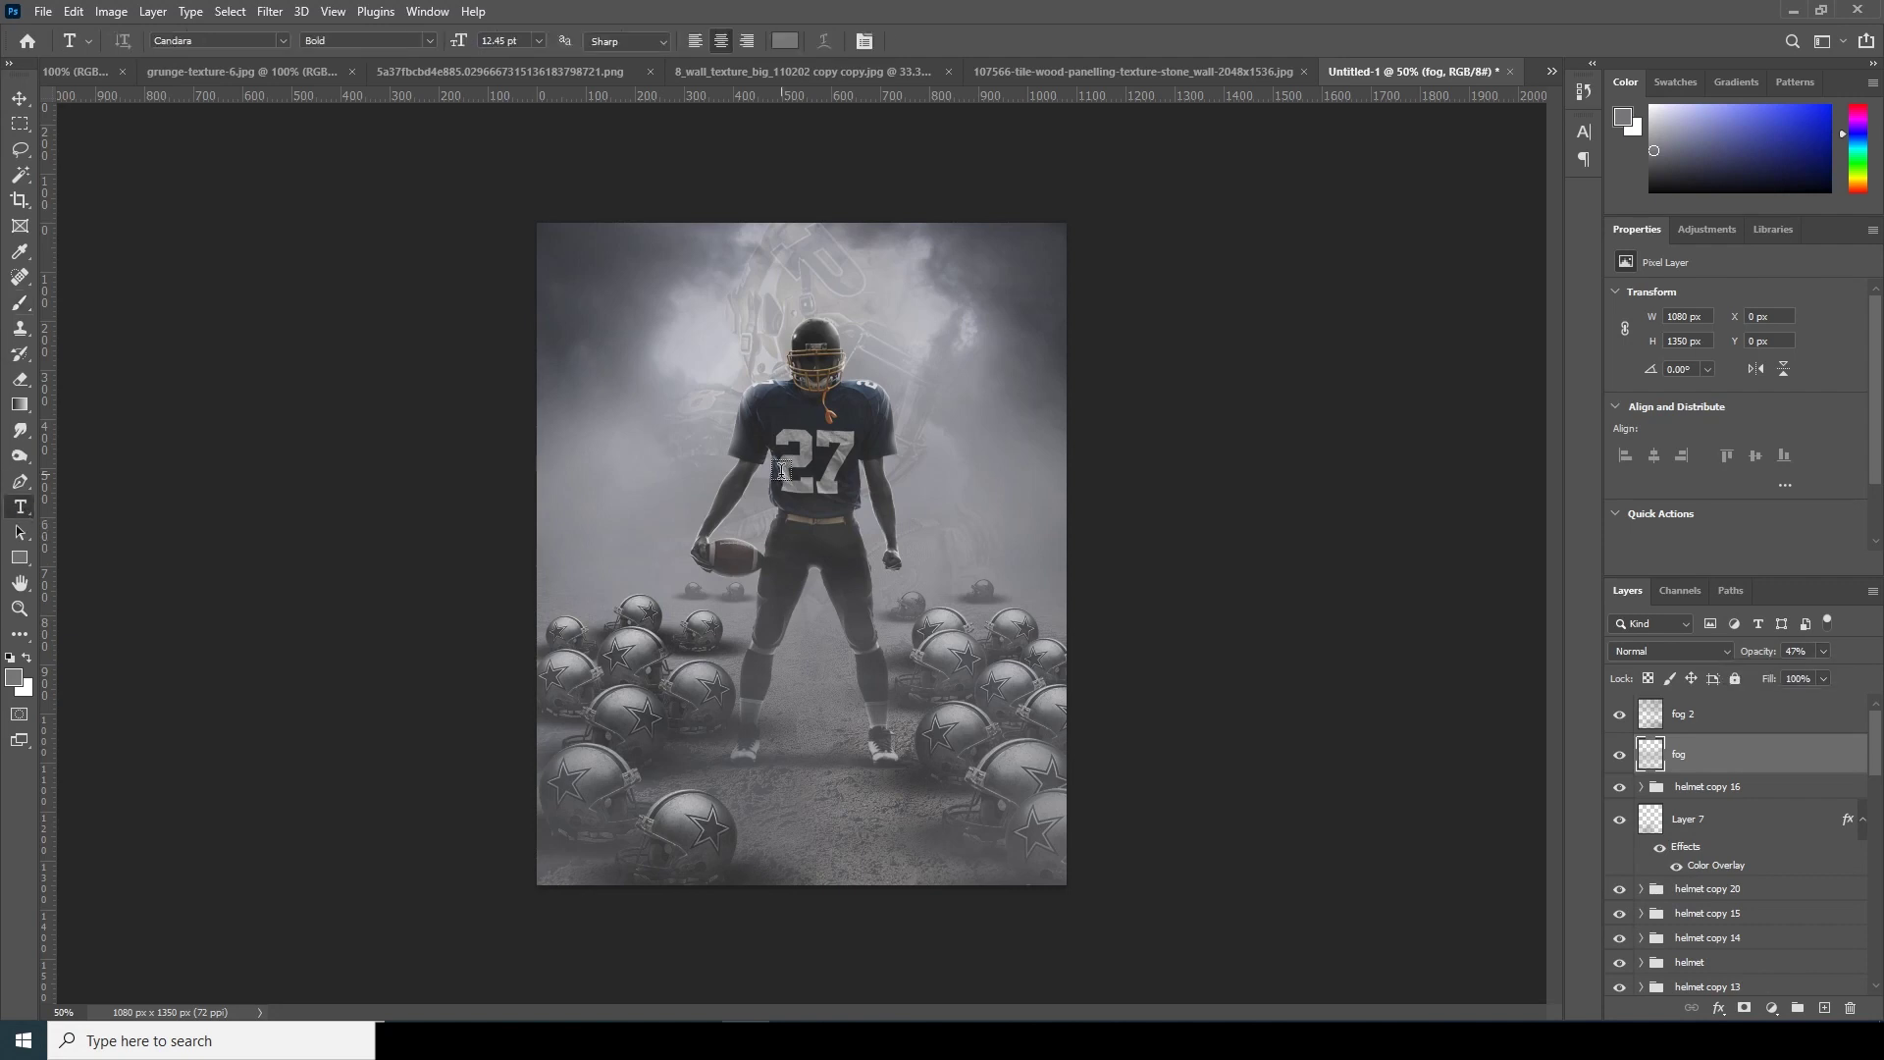
pyautogui.hotkey('ctrl', 'v')
pyautogui.hotkey('ctrl', 't')
pyautogui.moveTo(887, 439); pyautogui.dragTo(922, 547)
pyautogui.press('Return')
# Set the color of the STRONG text to white.
pyautogui.doubleClick(1653, 754)
pyautogui.click(1772, 530)
pyautogui.click(1265, 373)
pyautogui.click(1698, 370)
pyautogui.click(20, 98)
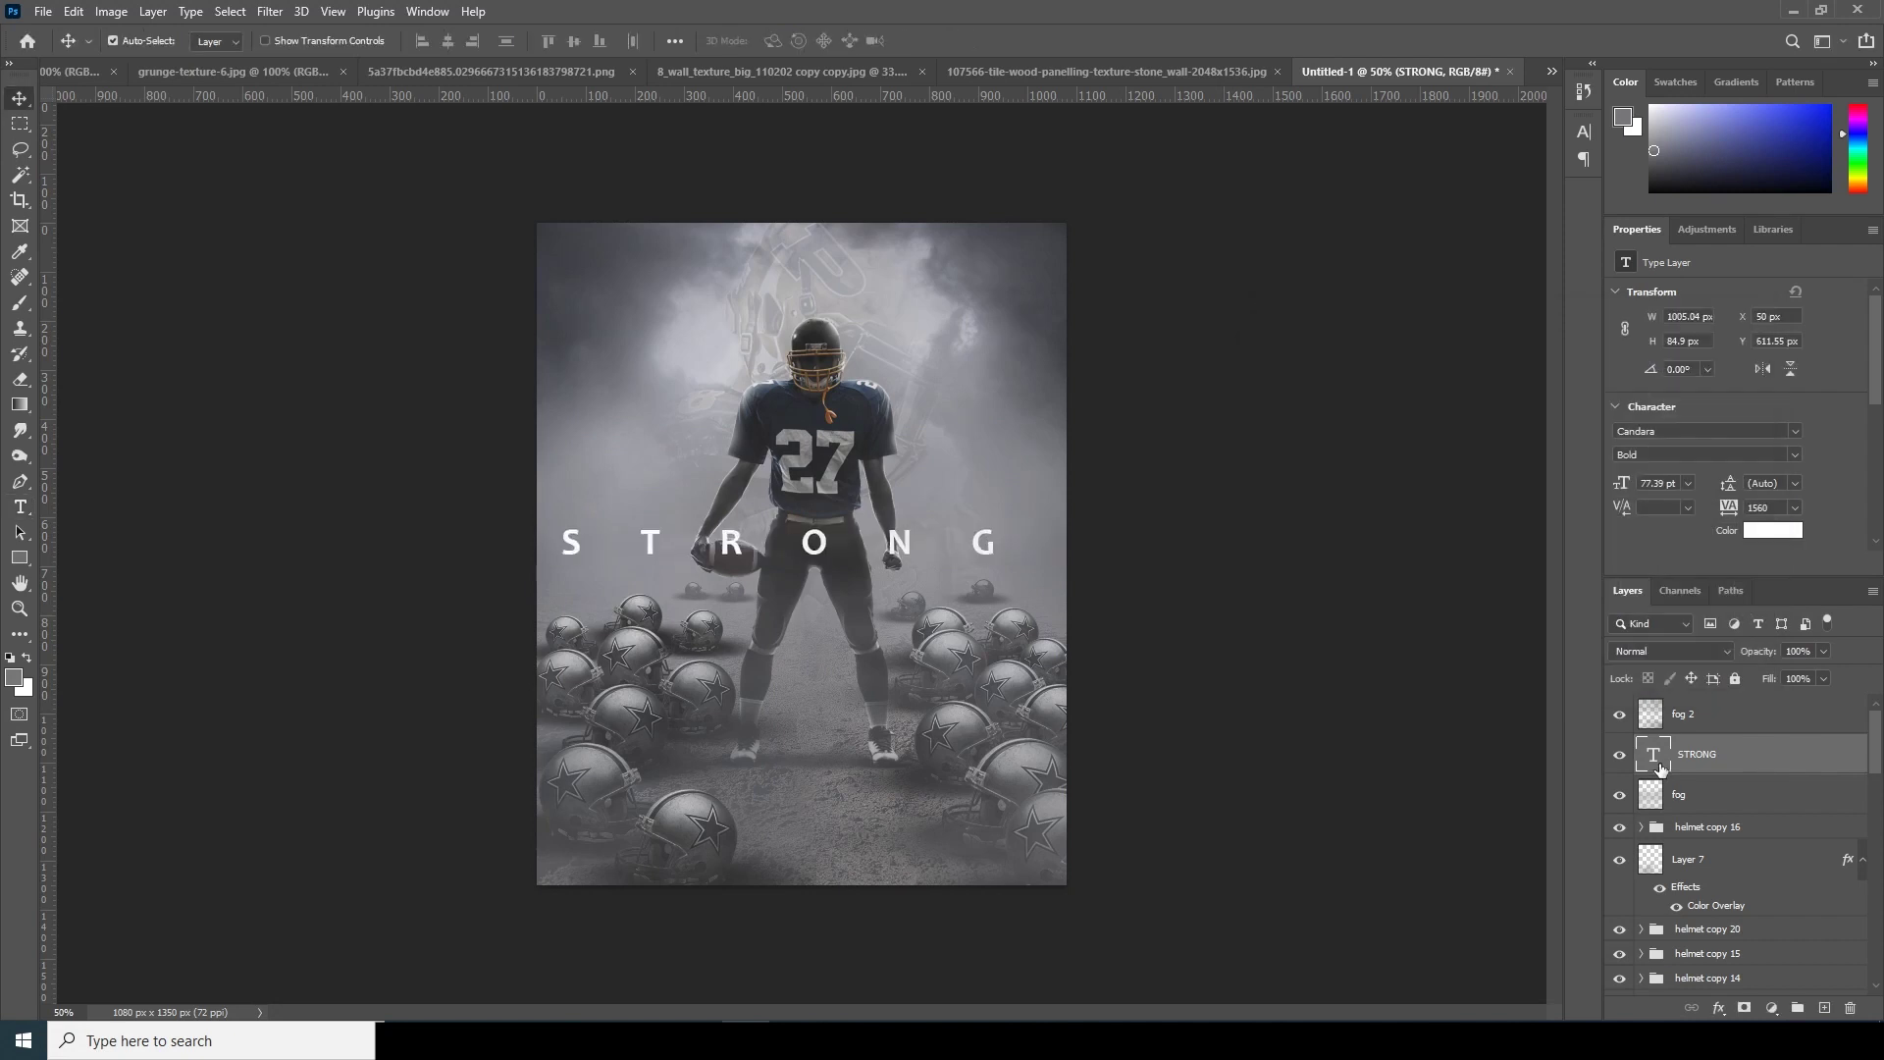
# Place the STRONG layer directly below the main image layer and move the text up behind the player's chest.
pyautogui.scroll(-3, 1736, 854)
pyautogui.scroll(5, 1737, 854)
pyautogui.moveTo(899, 541); pyautogui.dragTo(909, 457)
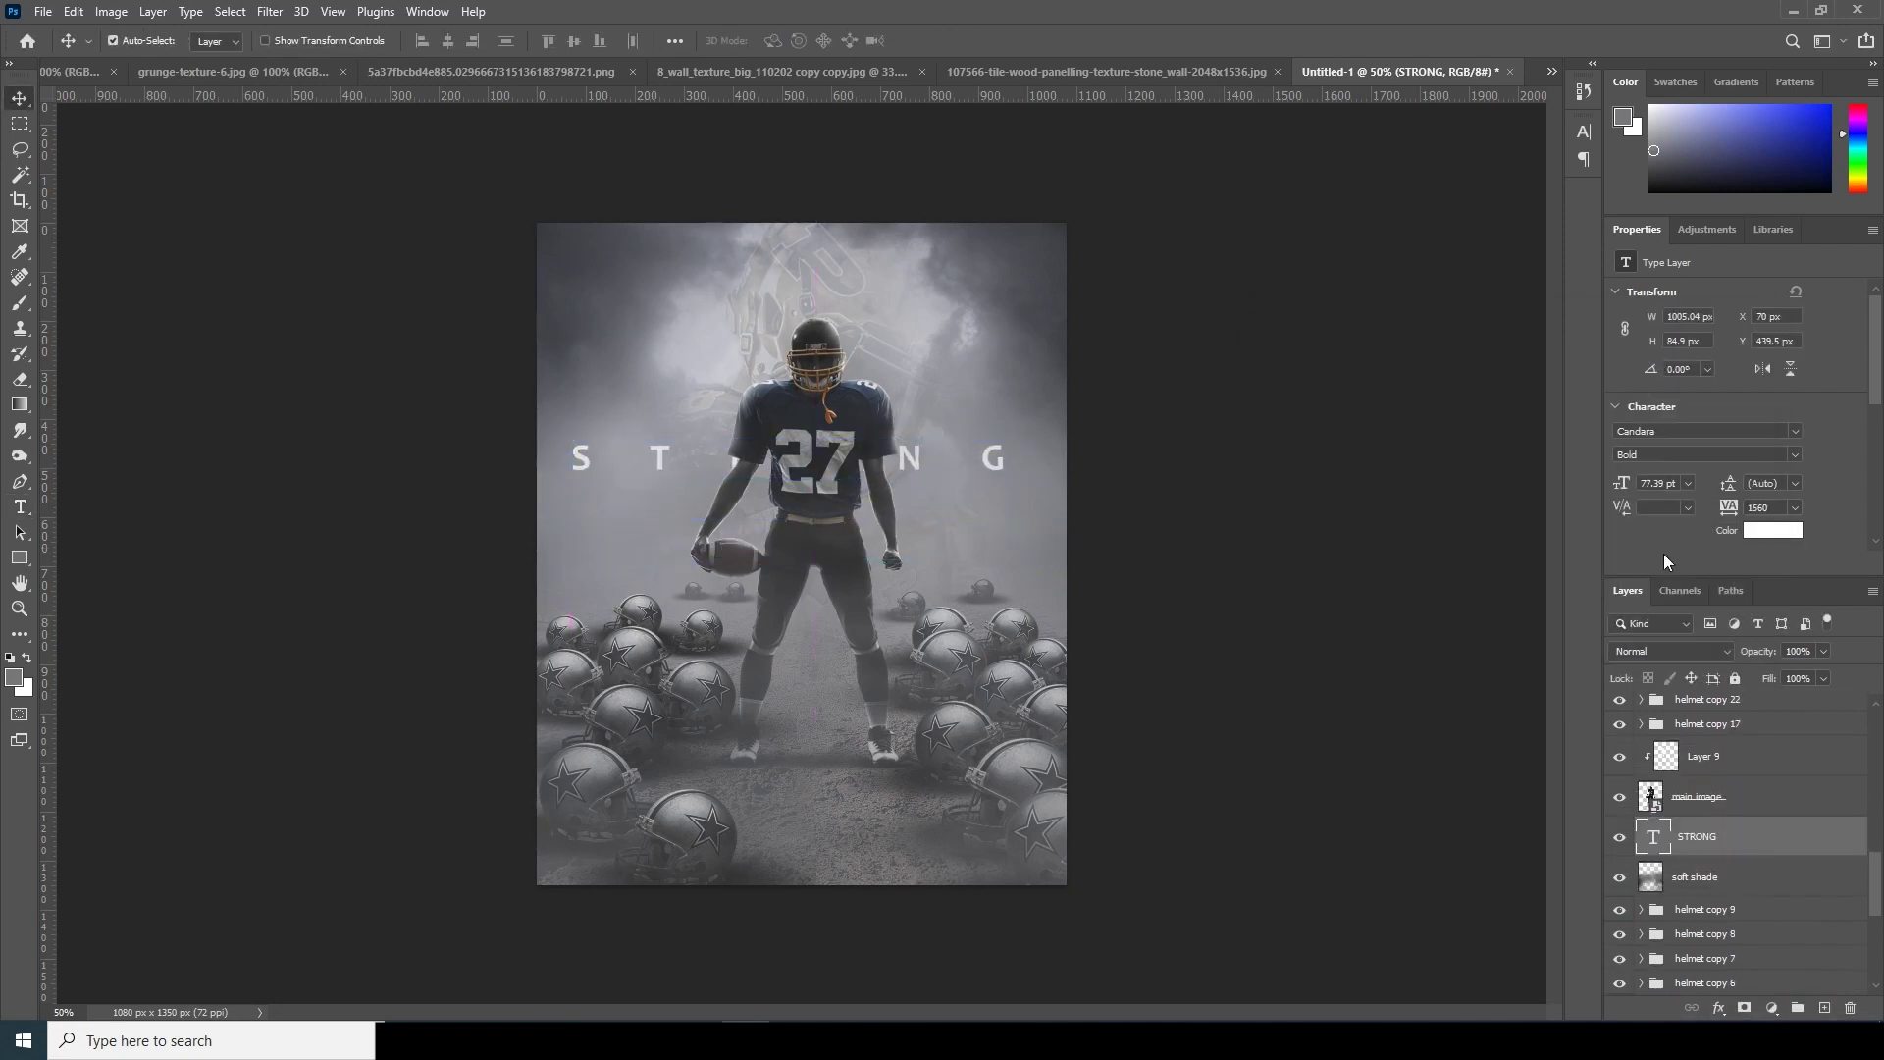
# Set the STRONG text's tracking to 0 and enlarge it to 254.73 pt.
pyautogui.doubleClick(1653, 836)
pyautogui.click(1795, 507)
pyautogui.click(1766, 622)
pyautogui.hotkey('ctrl', 't')
pyautogui.moveTo(736, 437); pyautogui.dragTo(583, 407)
pyautogui.press('Return')
# Change the STRONG text's font to Teko and enlarge it to 457.3 pt.
pyautogui.doubleClick(1653, 836)
pyautogui.click(1668, 431)
pyautogui.write('Teko')
pyautogui.press('Return')
pyautogui.hotkey('ctrl', 'Return')
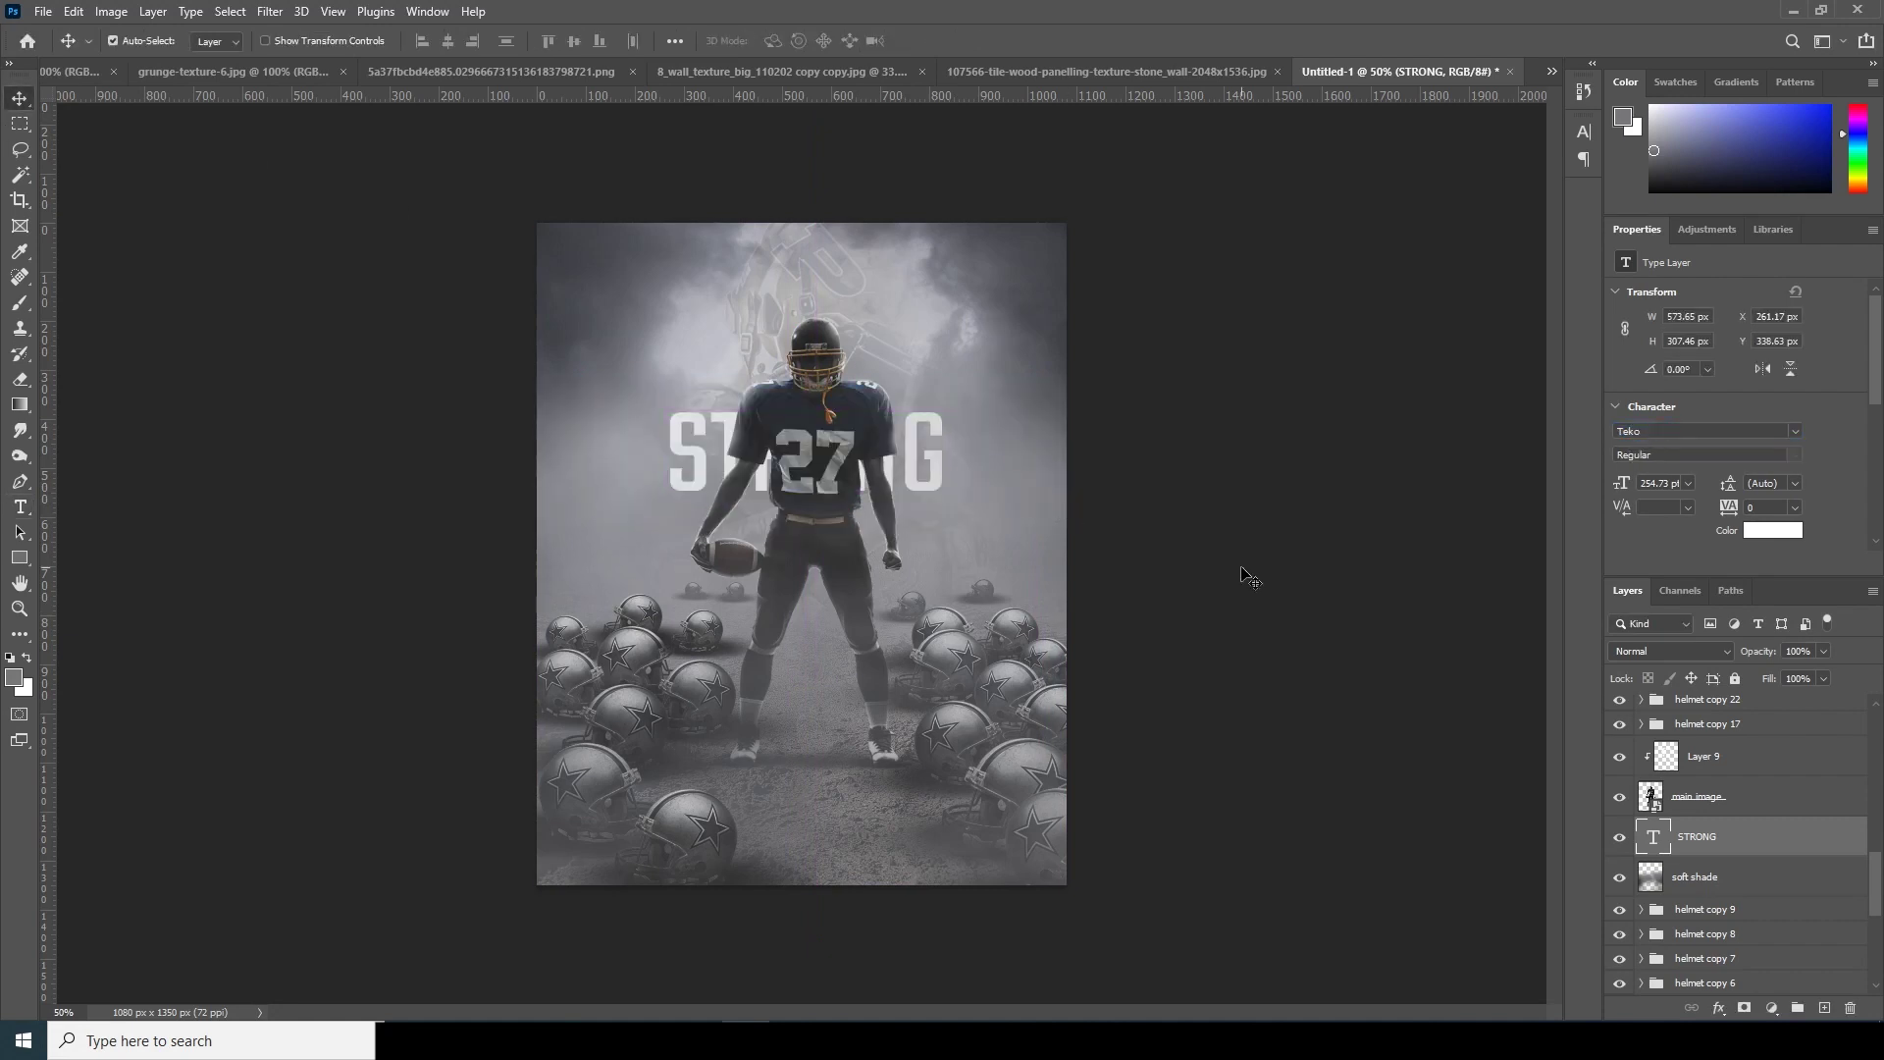
pyautogui.hotkey('ctrl', 't')
pyautogui.moveTo(946, 540); pyautogui.dragTo(1045, 619)
pyautogui.press('Return')
# Set the STRONG text's font to Etna.
pyautogui.doubleClick(1654, 836)
pyautogui.click(1668, 430)
pyautogui.write('Ab')
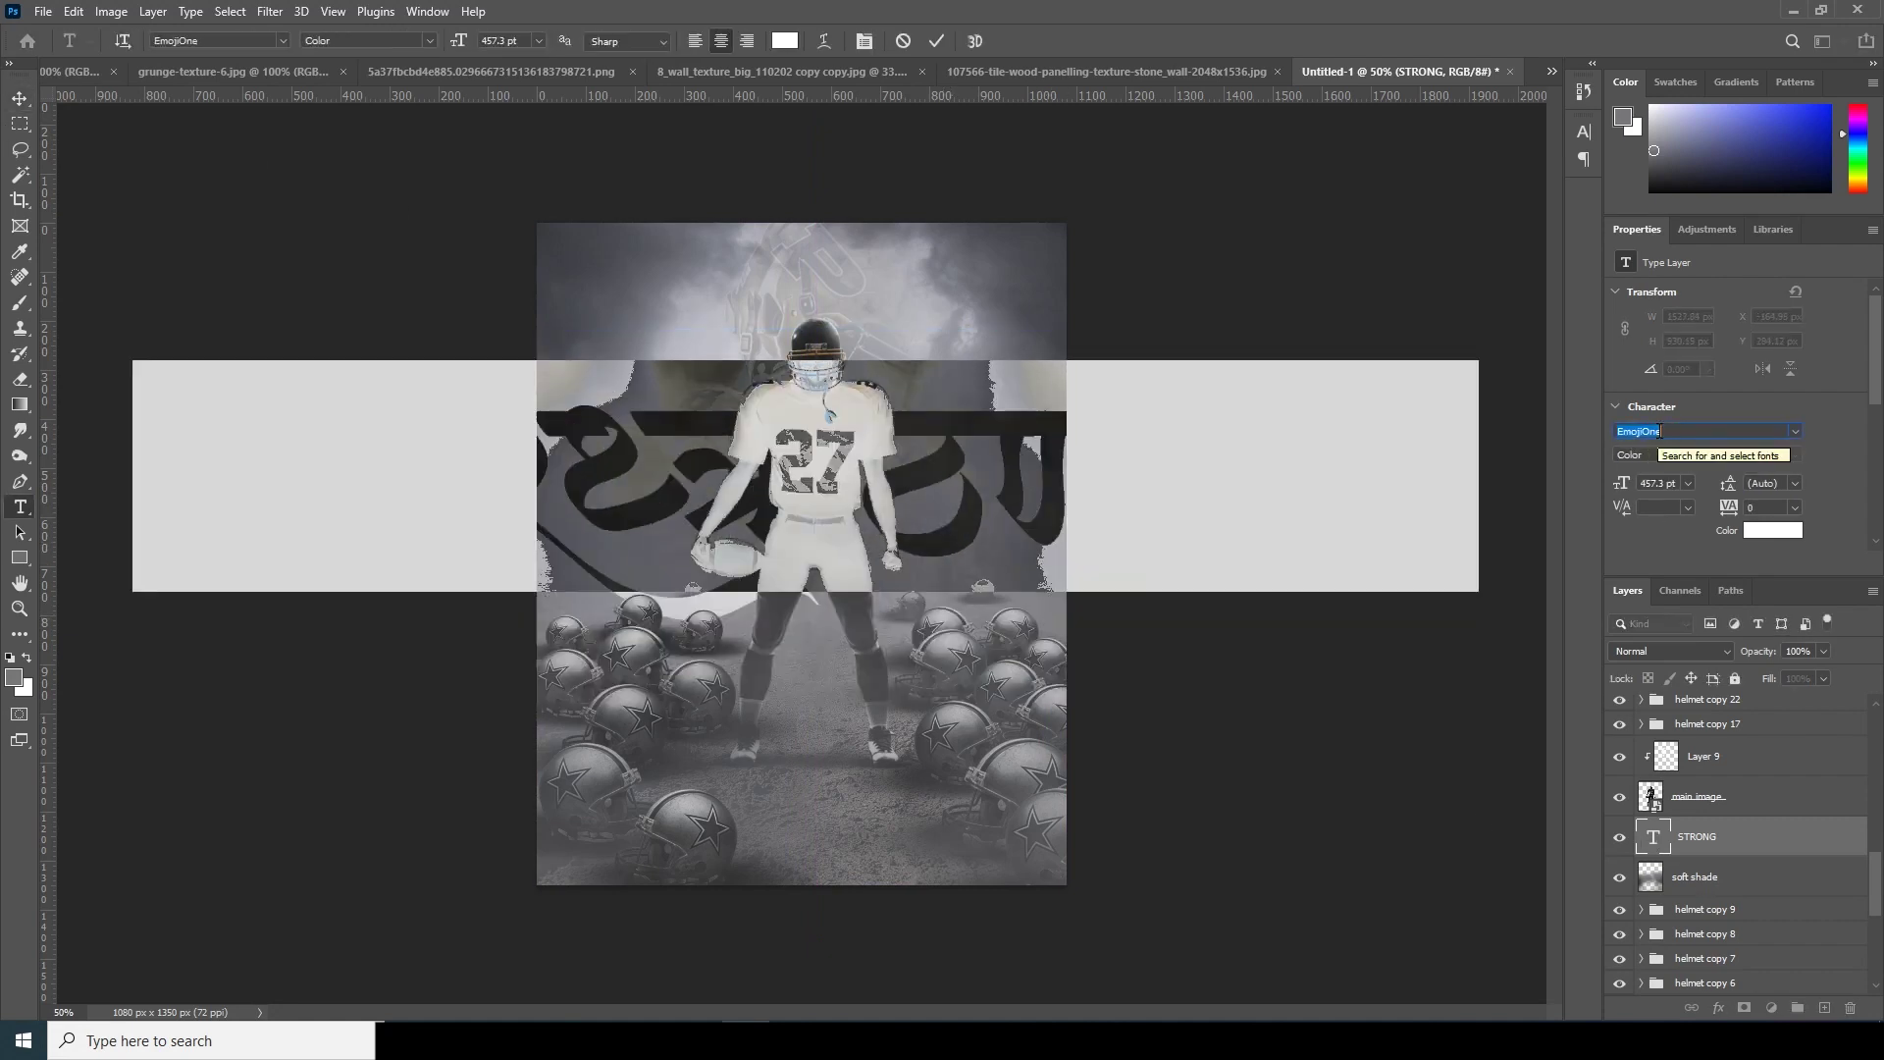
pyautogui.write('Etna')
pyautogui.press('Return')
pyautogui.hotkey('ctrl', 'Return')
# Scale the STRONG text down to 255.32 pt and create a matching ENOUGH text layer above it at Y 600 px.
pyautogui.hotkey('ctrl', 't')
pyautogui.moveTo(1233, 495); pyautogui.dragTo(1099, 508)
pyautogui.moveTo(983, 459); pyautogui.dragTo(984, 612)
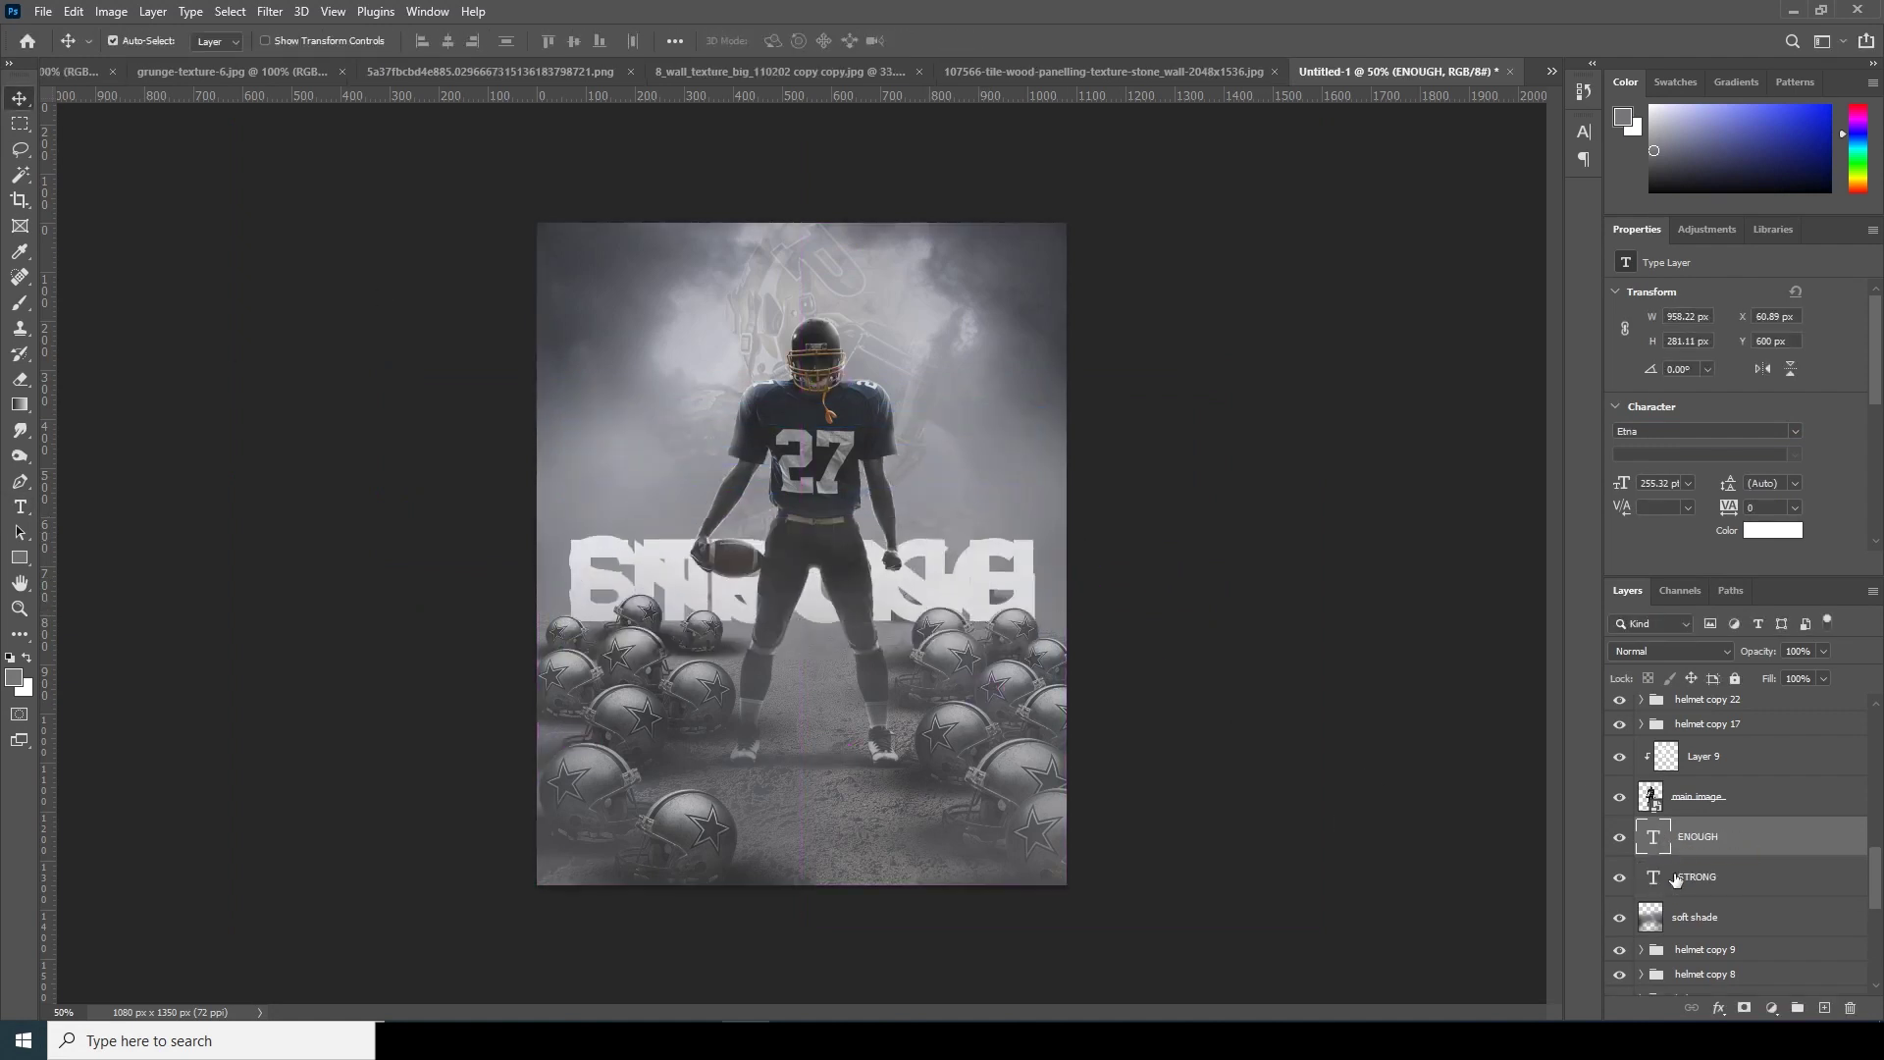
# Move the STRONG text up to Y 430 px so it sits above the word ENOUGH.
pyautogui.hotkey('ctrl', 't')
pyautogui.moveTo(903, 593); pyautogui.dragTo(903, 515)
pyautogui.press('Return')
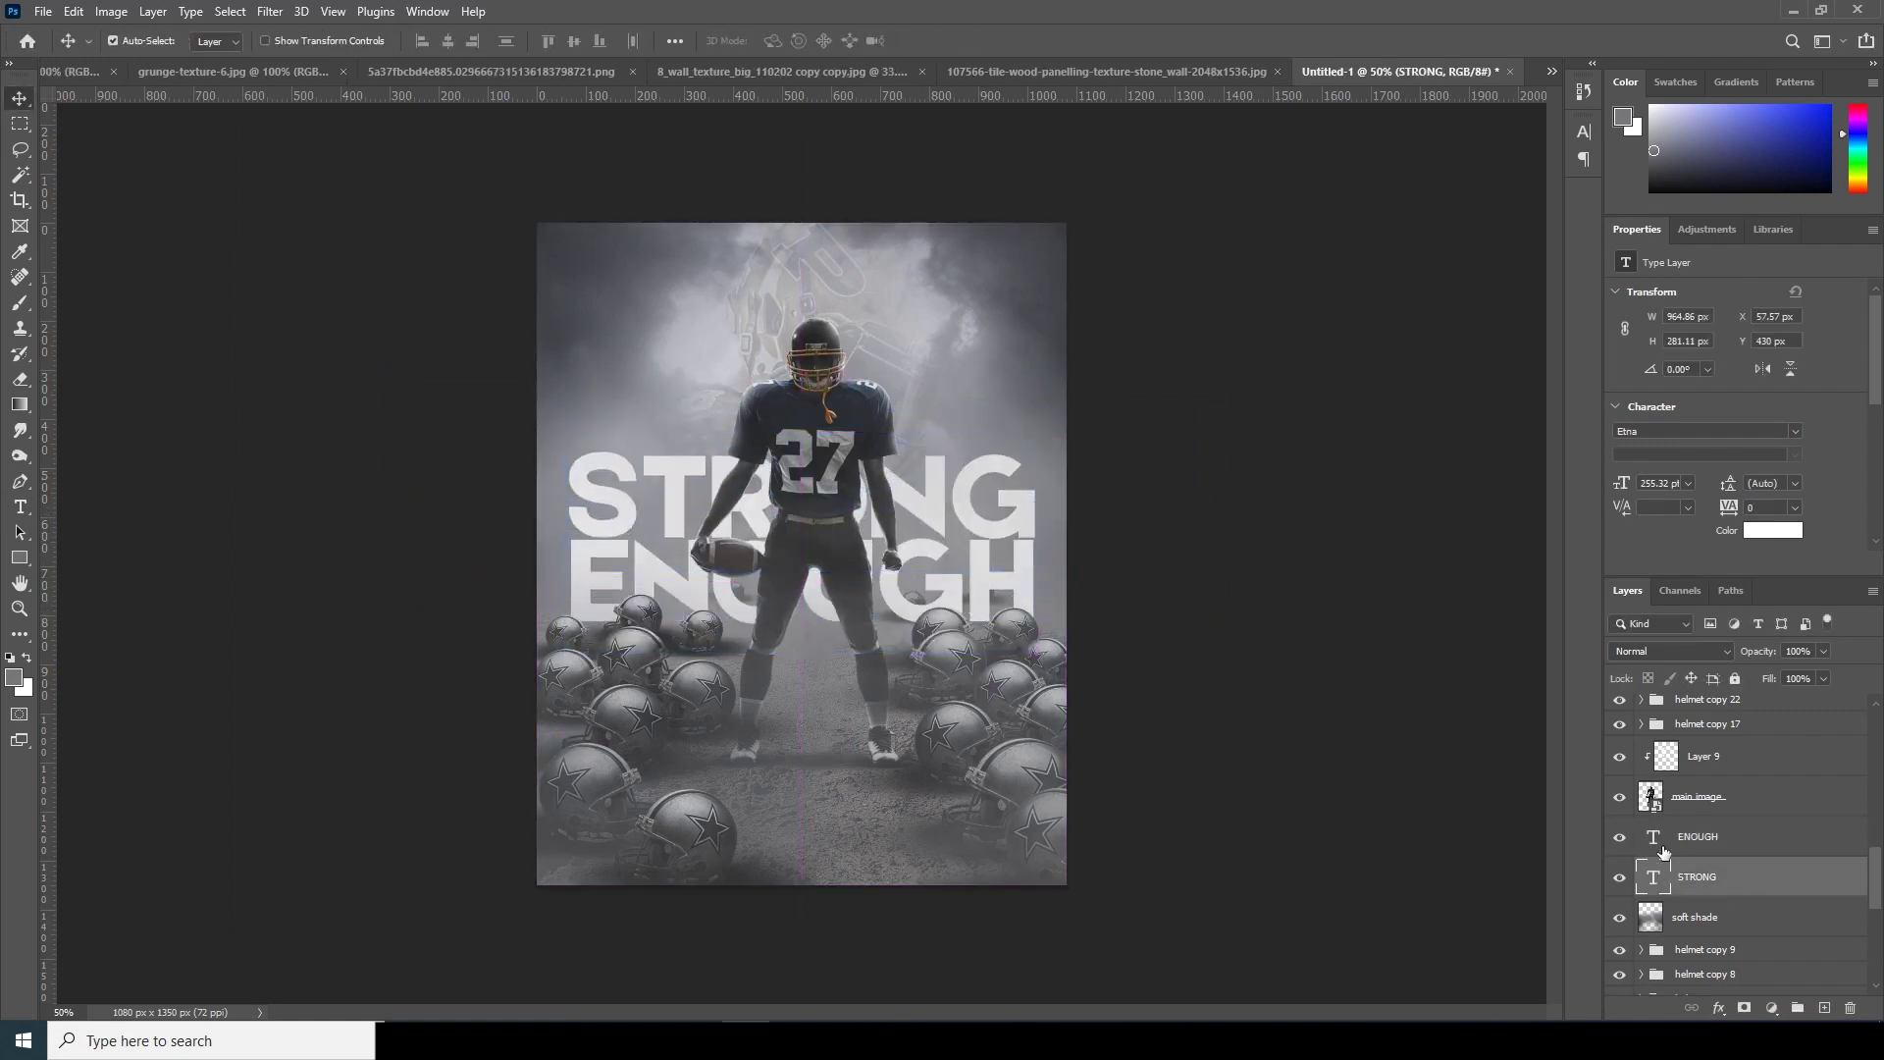
# Nudge the STRONG text down slightly behind the player.
pyautogui.click(1654, 848)
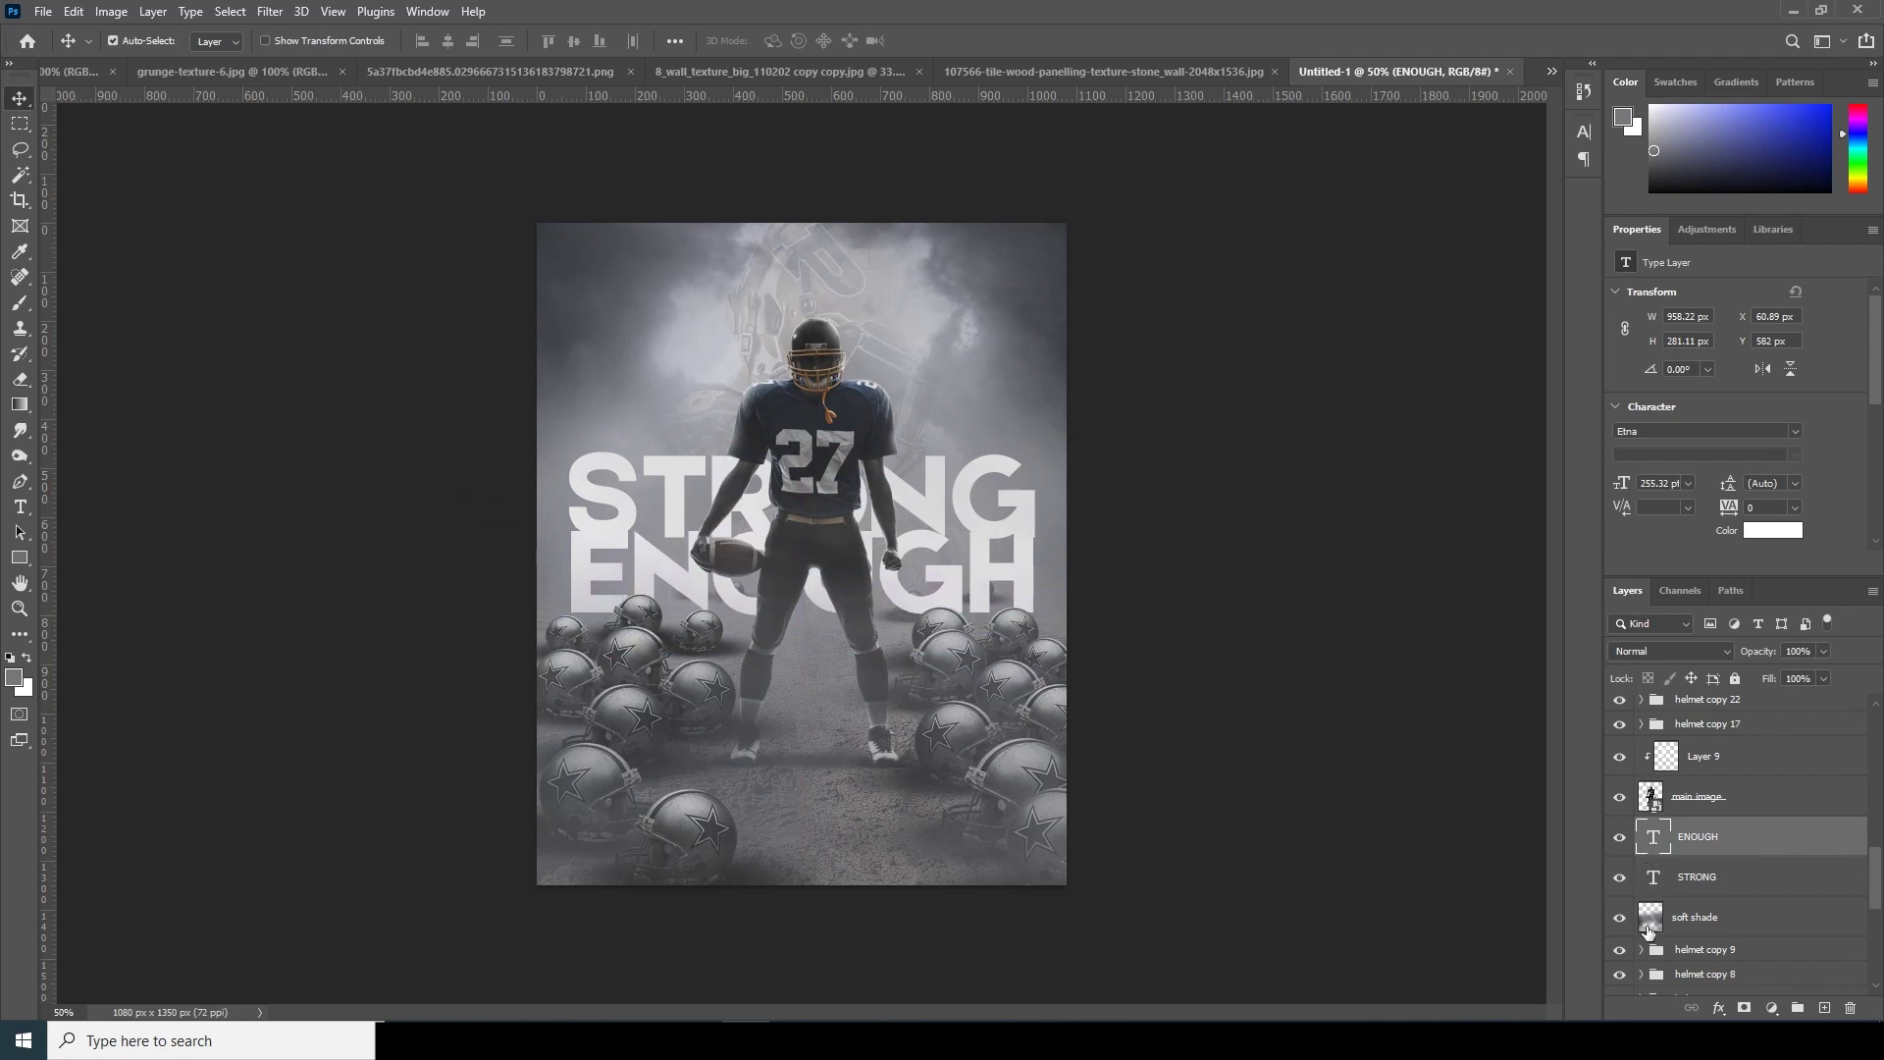
pyautogui.click(1654, 880)
pyautogui.press('Down')
pyautogui.press('Down')
pyautogui.press('Down')
pyautogui.press('Down')
pyautogui.press('Down')
pyautogui.press('Down')
pyautogui.press('Down')
pyautogui.press('Down')
pyautogui.press('Down')
pyautogui.press('Down')
pyautogui.press('Down')
pyautogui.press('Down')
pyautogui.press('Down')
pyautogui.press('Down')
pyautogui.press('Down')
pyautogui.press('Down')
pyautogui.press('Down')
pyautogui.press('Down')
pyautogui.press('Down')
pyautogui.press('Down')
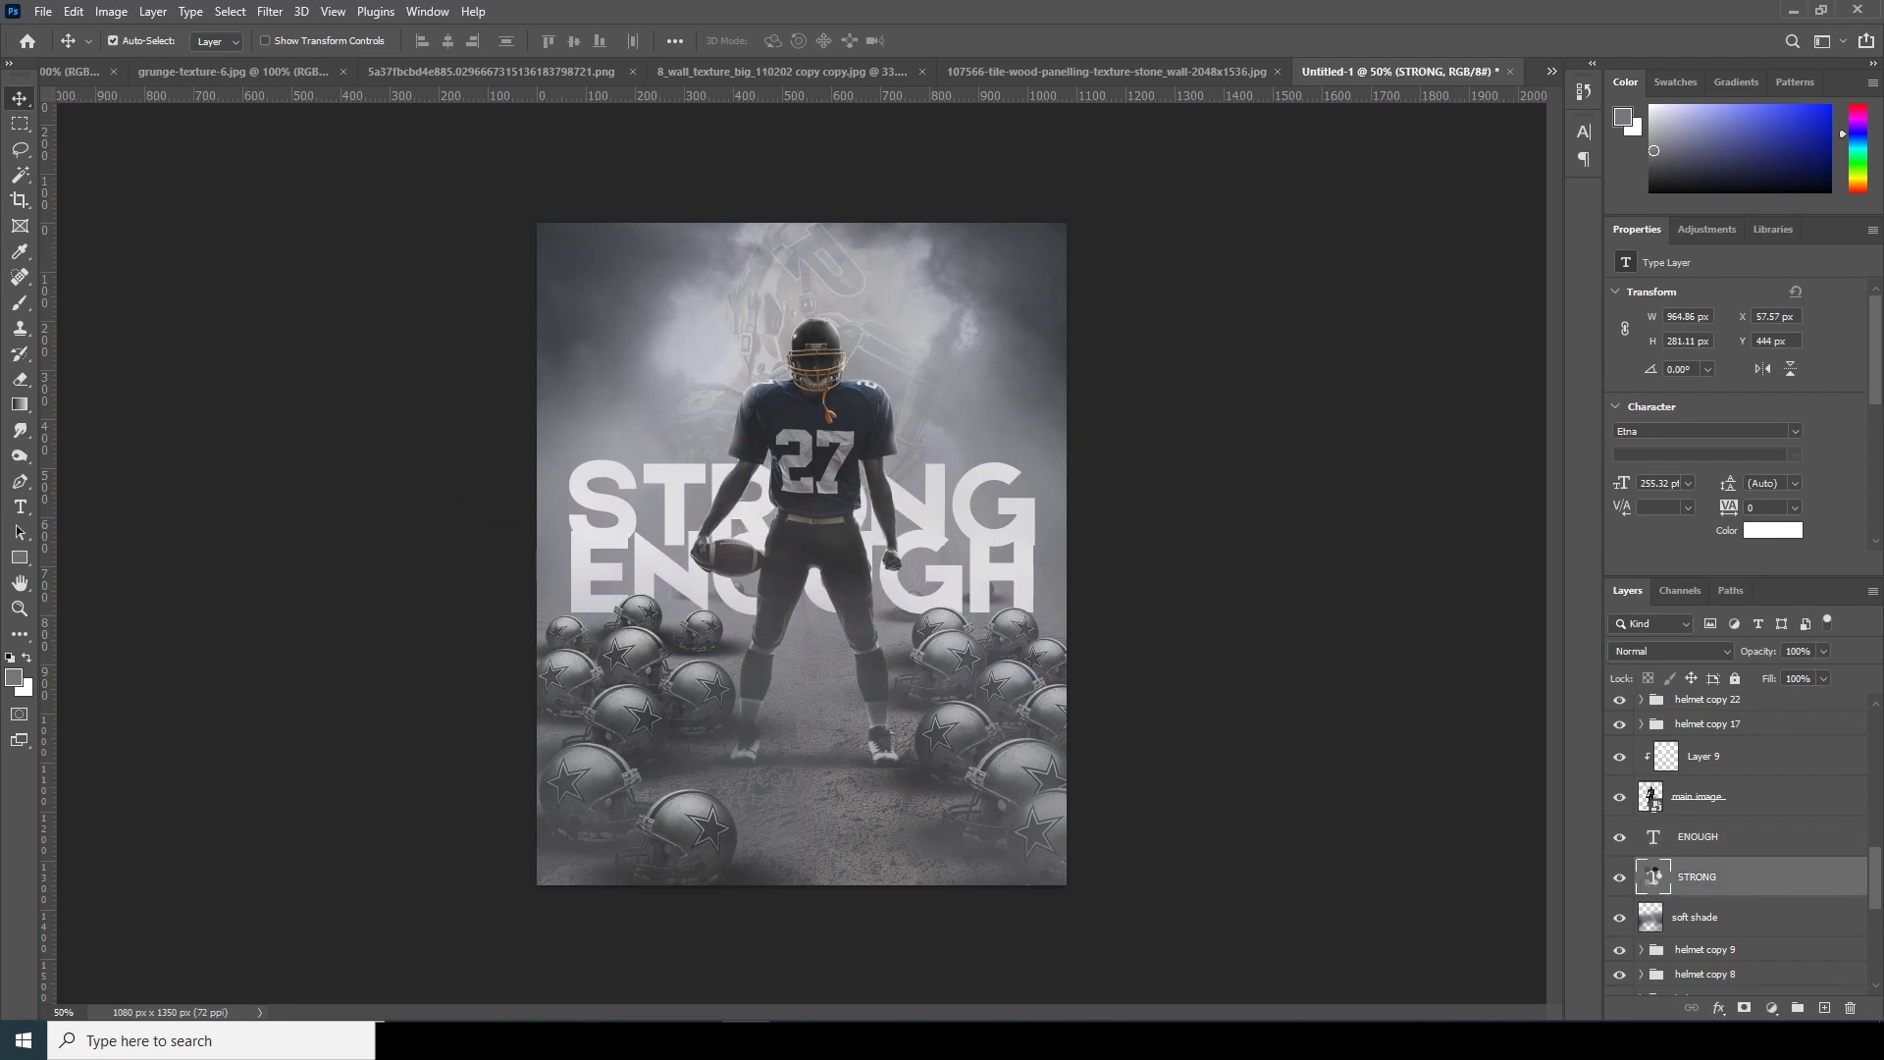
# Nudge the ENOUGH text down to Y 610 px.
pyautogui.click(1655, 846)
pyautogui.press('Down')
pyautogui.press('Down')
pyautogui.press('Down')
pyautogui.press('Down')
pyautogui.press('Down')
pyautogui.press('Down')
pyautogui.press('Down')
pyautogui.press('Down')
pyautogui.press('Down')
pyautogui.press('Down')
pyautogui.press('Down')
pyautogui.press('Down')
pyautogui.press('Down')
pyautogui.press('Down')
pyautogui.press('Down')
pyautogui.press('Down')
pyautogui.press('Down')
pyautogui.press('Down')
pyautogui.press('Down')
pyautogui.press('Down')
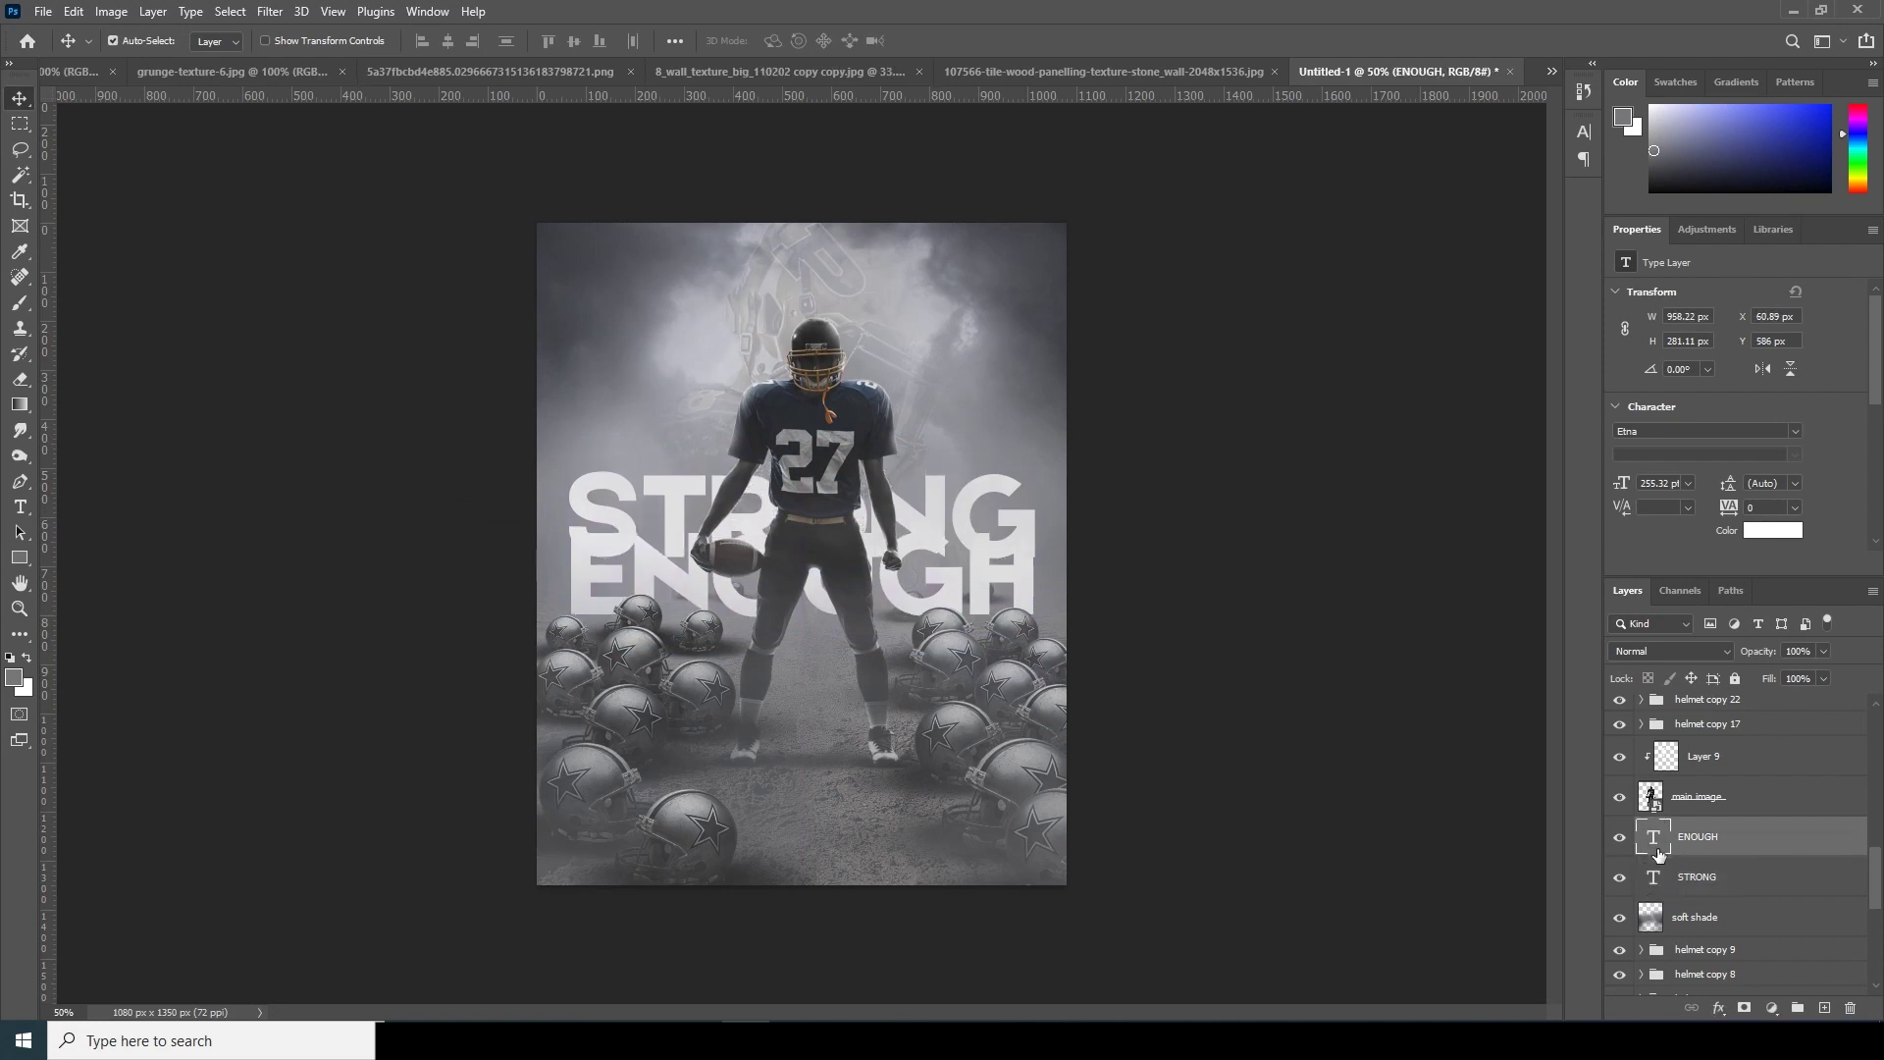
pyautogui.press('Down')
pyautogui.press('Down')
pyautogui.press('Down')
pyautogui.press('Down')
pyautogui.press('Down')
pyautogui.press('Down')
pyautogui.press('Down')
pyautogui.press('Down')
pyautogui.press('Down')
pyautogui.press('Down')
pyautogui.press('Down')
pyautogui.press('Down')
pyautogui.press('Down')
pyautogui.press('Down')
pyautogui.press('Down')
pyautogui.press('Down')
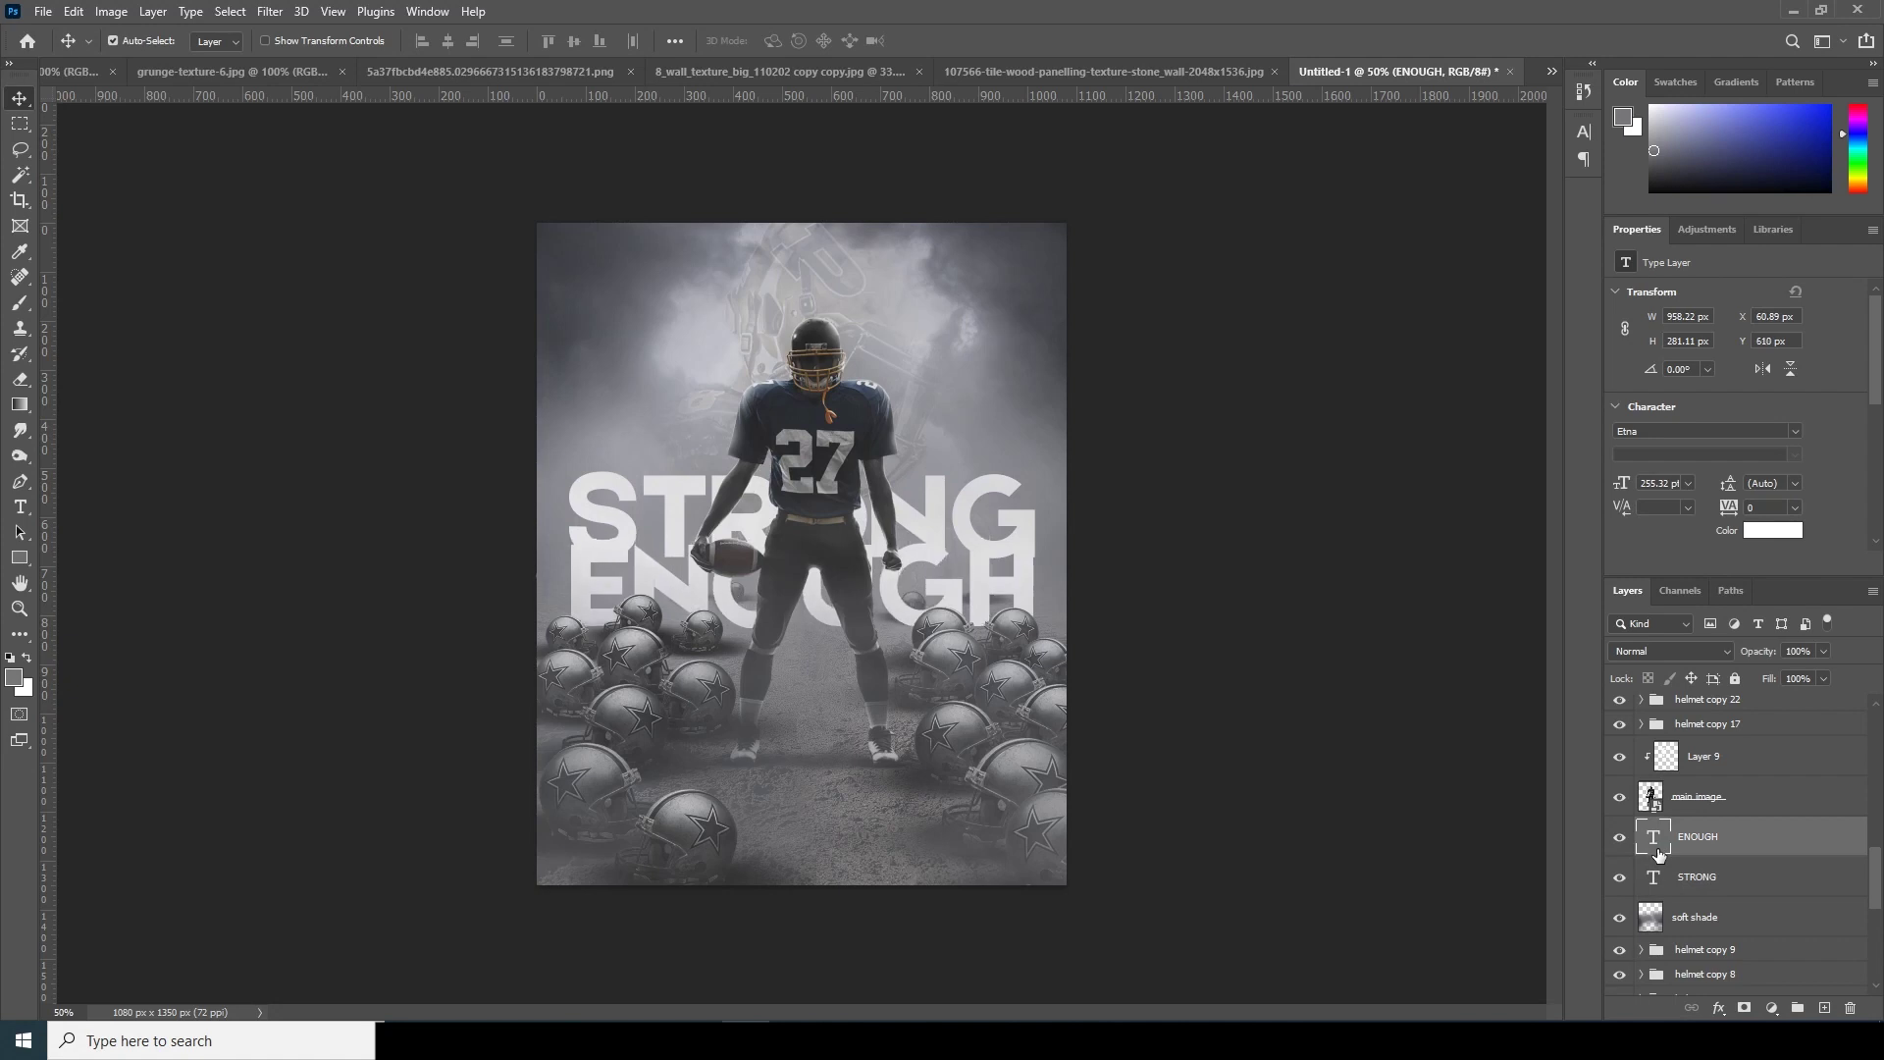
# Nudge the STRONG text down closer to the word ENOUGH, with ENOUGH placed at Y 622 px.
pyautogui.click(1656, 886)
pyautogui.press('Down')
pyautogui.press('Down')
pyautogui.press('Down')
pyautogui.press('Down')
pyautogui.press('Down')
pyautogui.press('Down')
pyautogui.press('Down')
pyautogui.press('Down')
pyautogui.press('Down')
pyautogui.press('Down')
pyautogui.press('Down')
pyautogui.press('Down')
pyautogui.press('Down')
pyautogui.press('Down')
pyautogui.press('Down')
pyautogui.press('Down')
pyautogui.press('Down')
pyautogui.press('Down')
pyautogui.press('Down')
pyautogui.press('Down')
# Add a black Multiply drop shadow to the ENOUGH text at 75% opacity with a size of 76 px.
pyautogui.click(1661, 846)
pyautogui.click(1718, 1007)
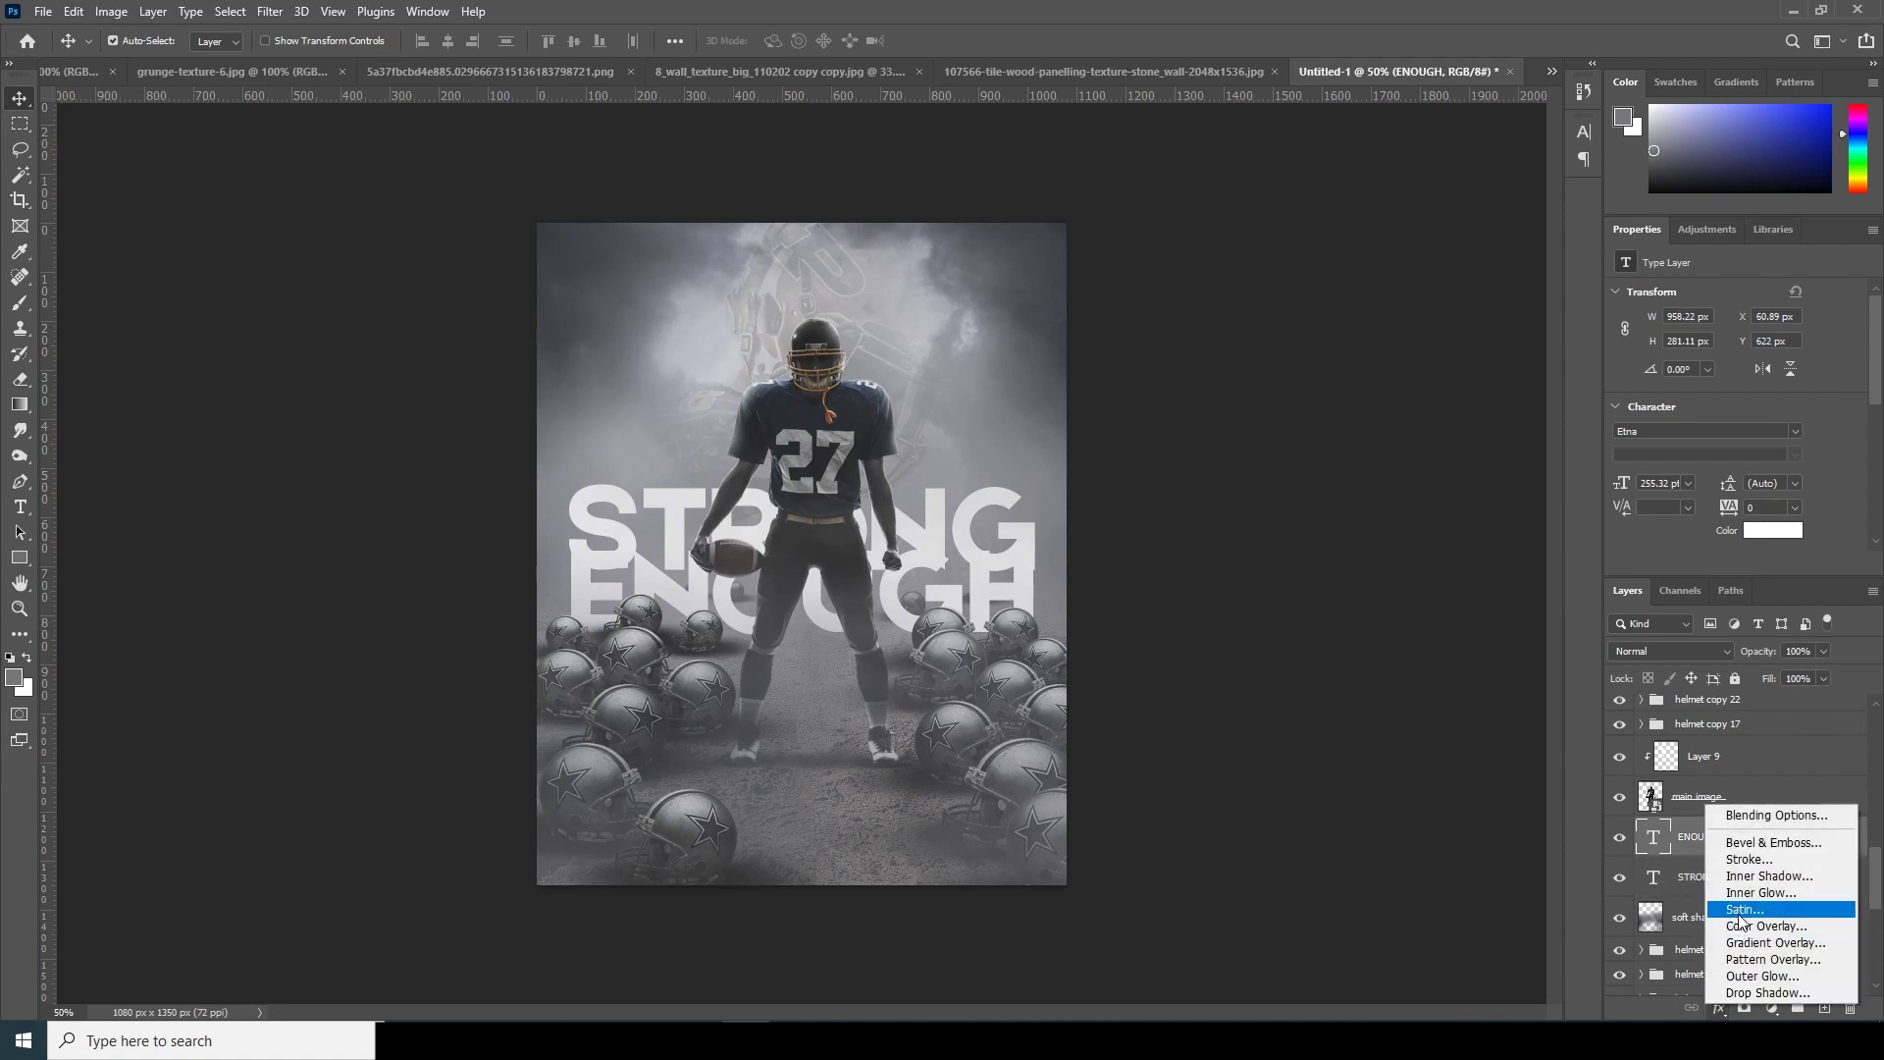
pyautogui.click(1744, 992)
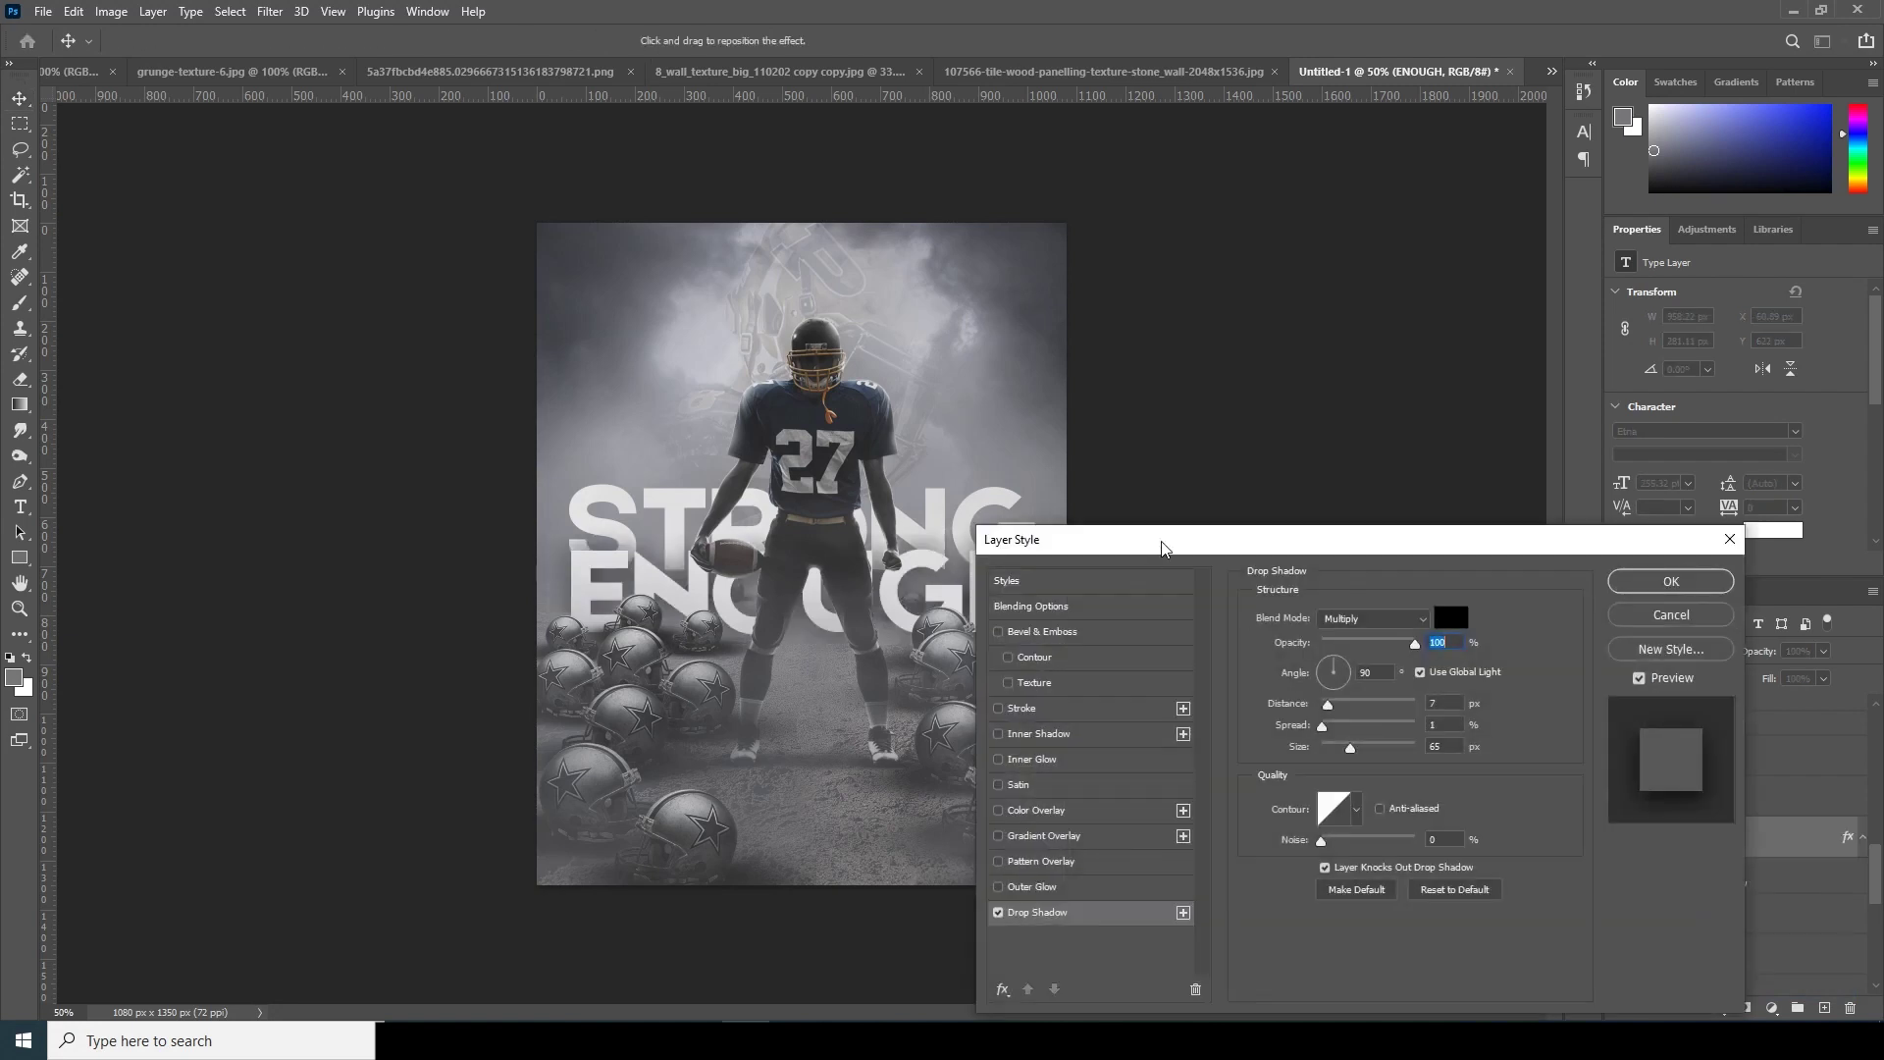
pyautogui.moveTo(1164, 547); pyautogui.dragTo(1359, 385)
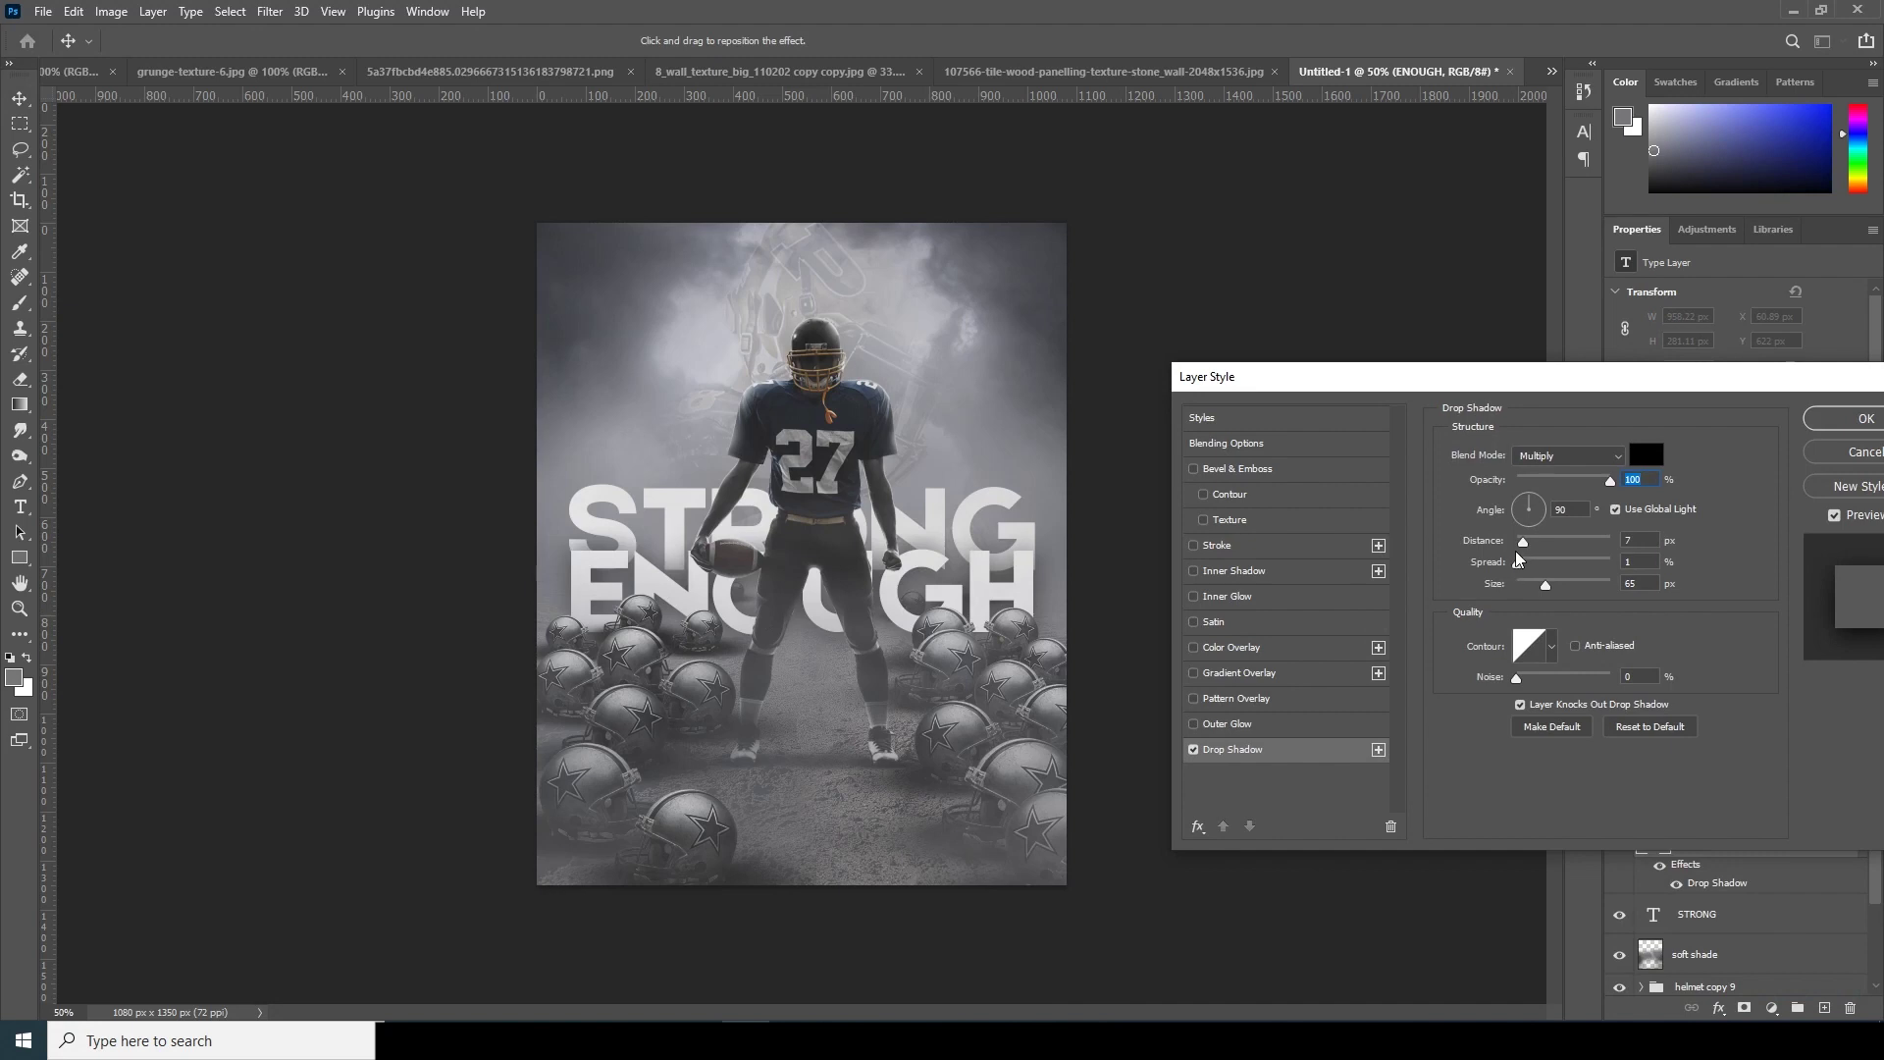
pyautogui.moveTo(1545, 597); pyautogui.dragTo(1549, 593)
pyautogui.moveTo(1609, 480); pyautogui.dragTo(1592, 488)
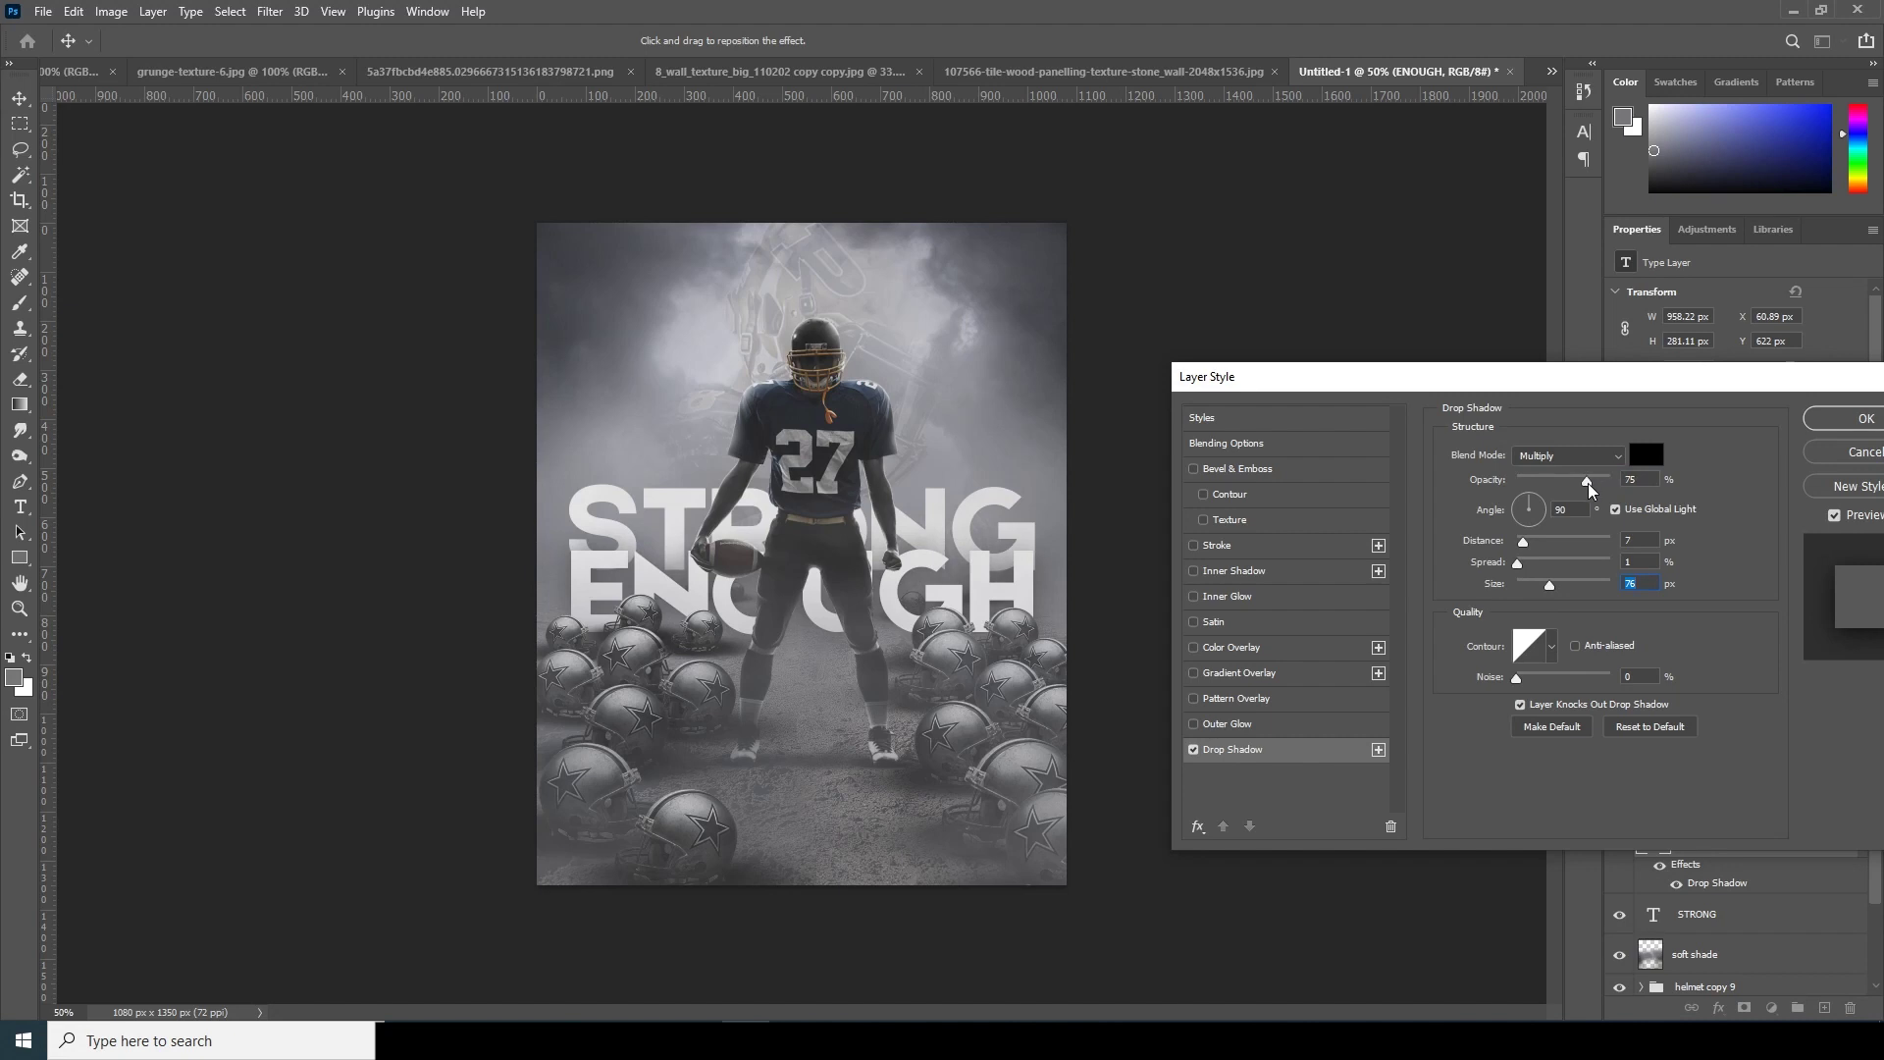
pyautogui.moveTo(1590, 488); pyautogui.dragTo(1590, 487)
pyautogui.click(1864, 420)
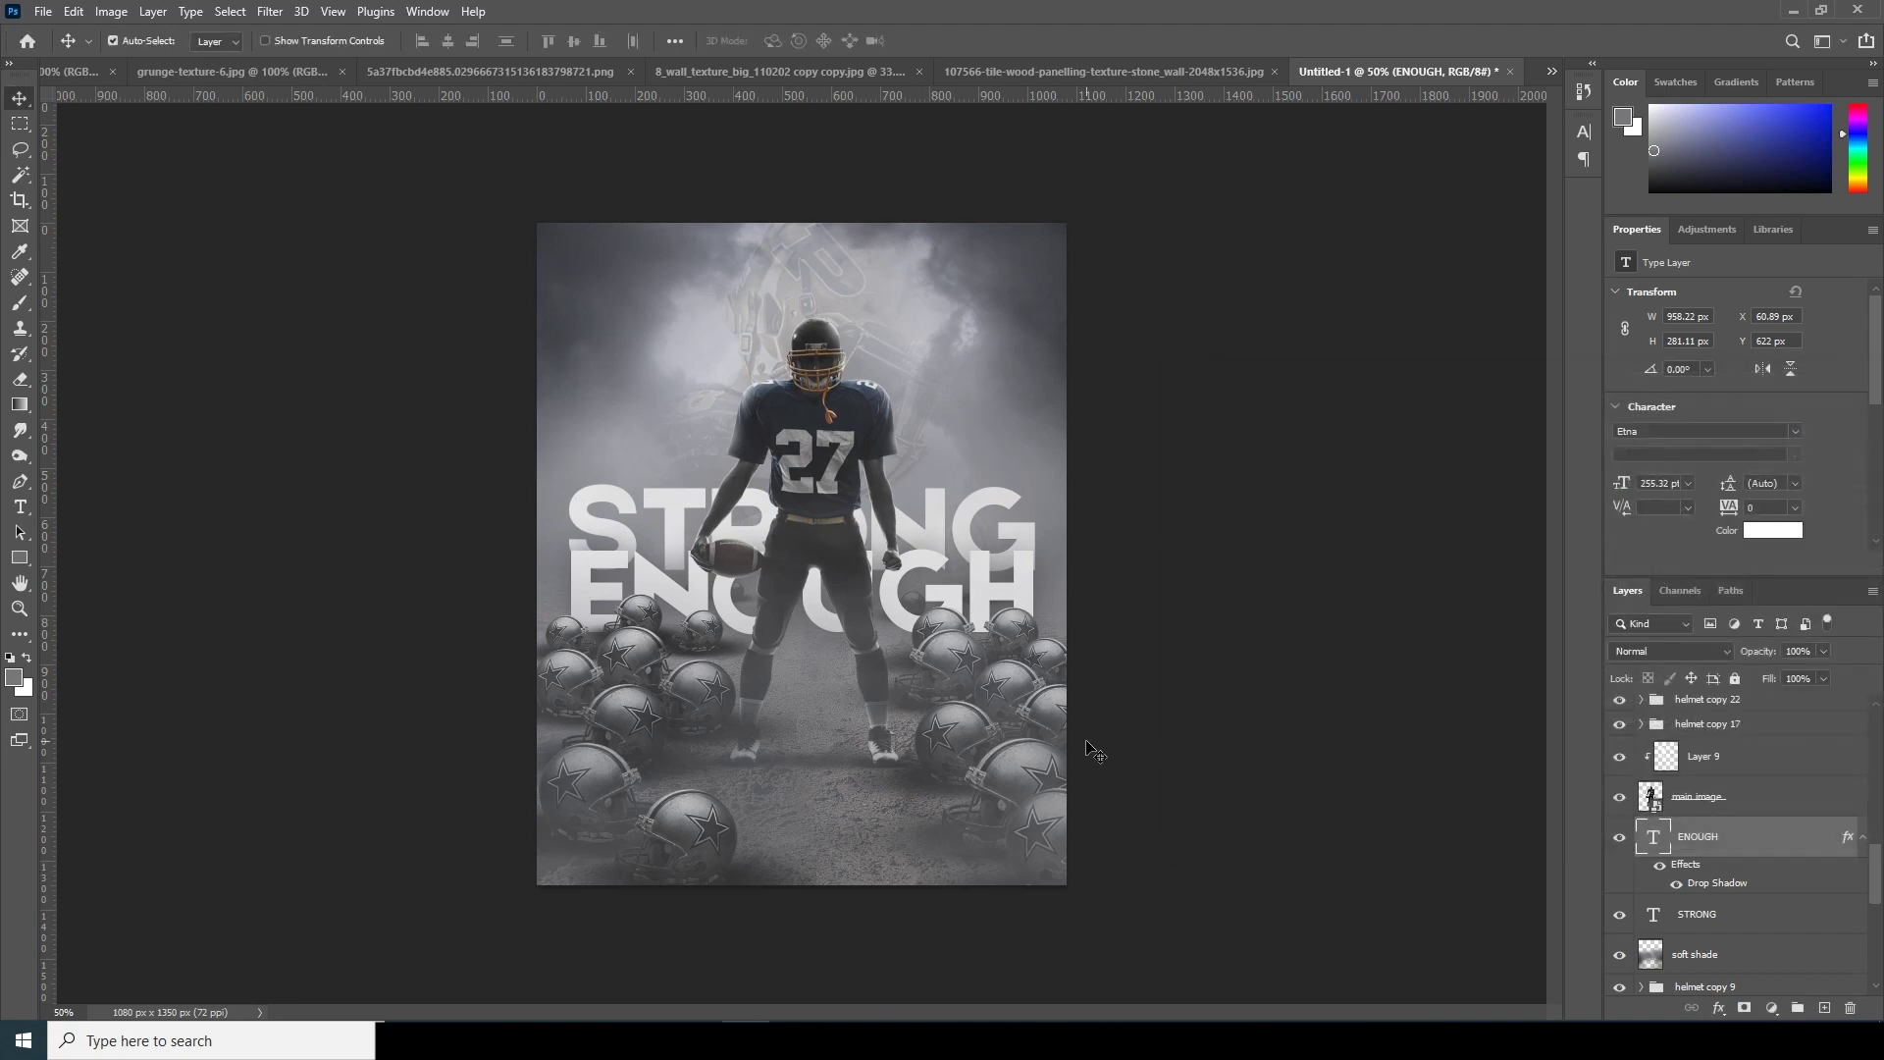
# Enlarge the main player together with its clipped Layer 9 to 670 × 1010 px and move it down to Y 232 px.
pyautogui.click(1650, 796)
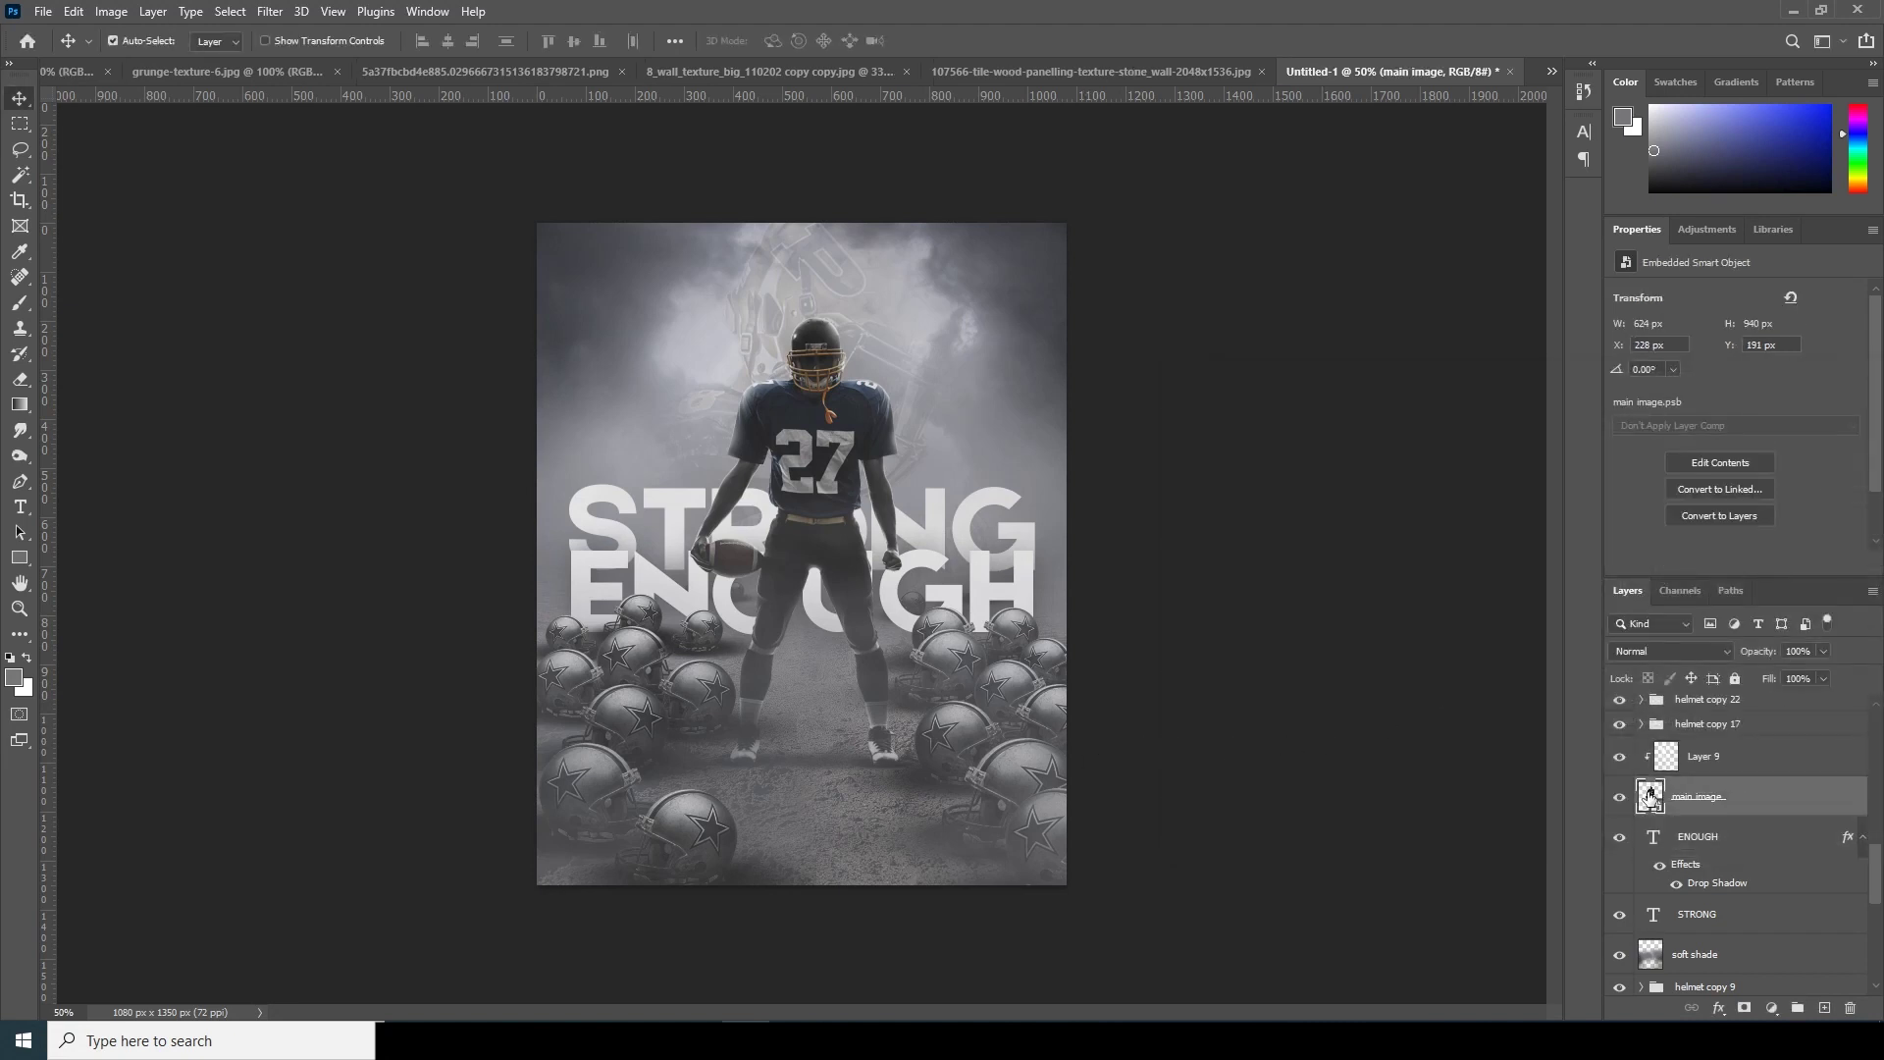
pyautogui.keyDown('shift'); pyautogui.click(1670, 765); pyautogui.keyUp('shift')
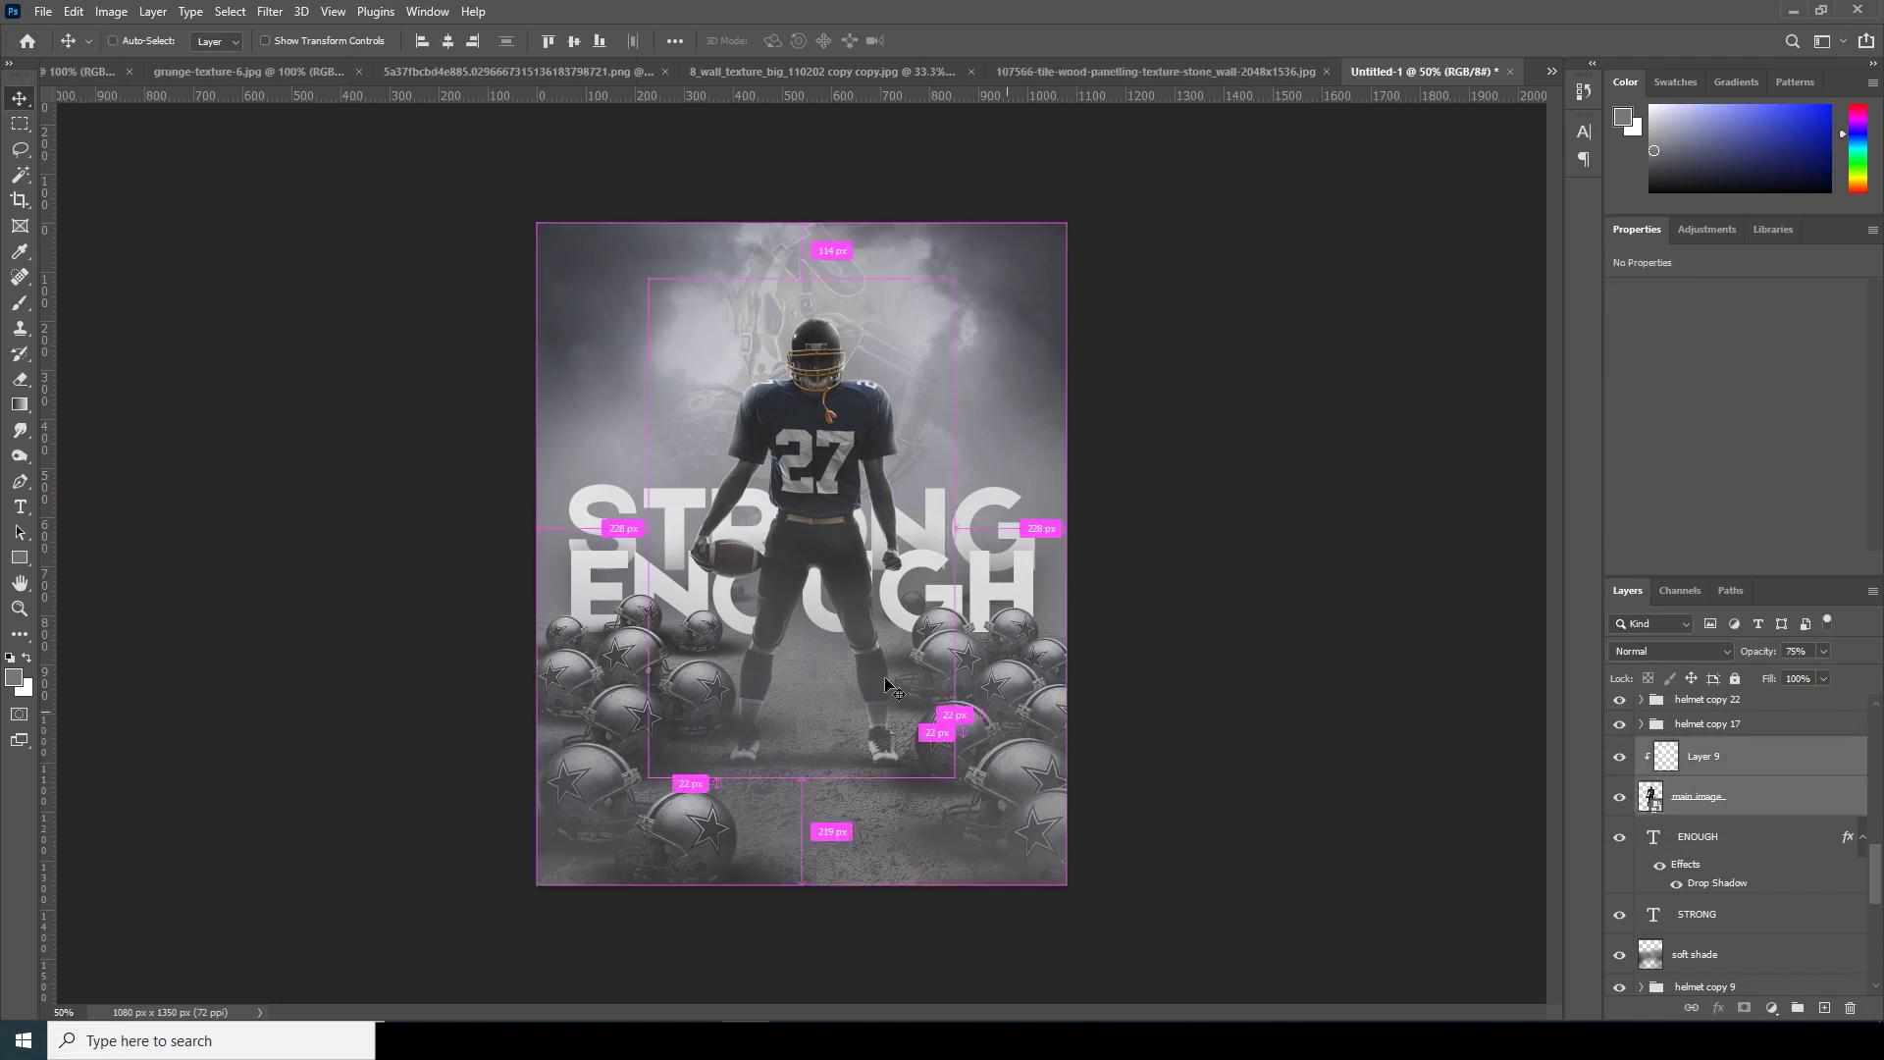
pyautogui.hotkey('ctrl', 't')
pyautogui.moveTo(825, 529); pyautogui.dragTo(831, 566)
pyautogui.moveTo(959, 812); pyautogui.dragTo(974, 829)
pyautogui.press('Return')
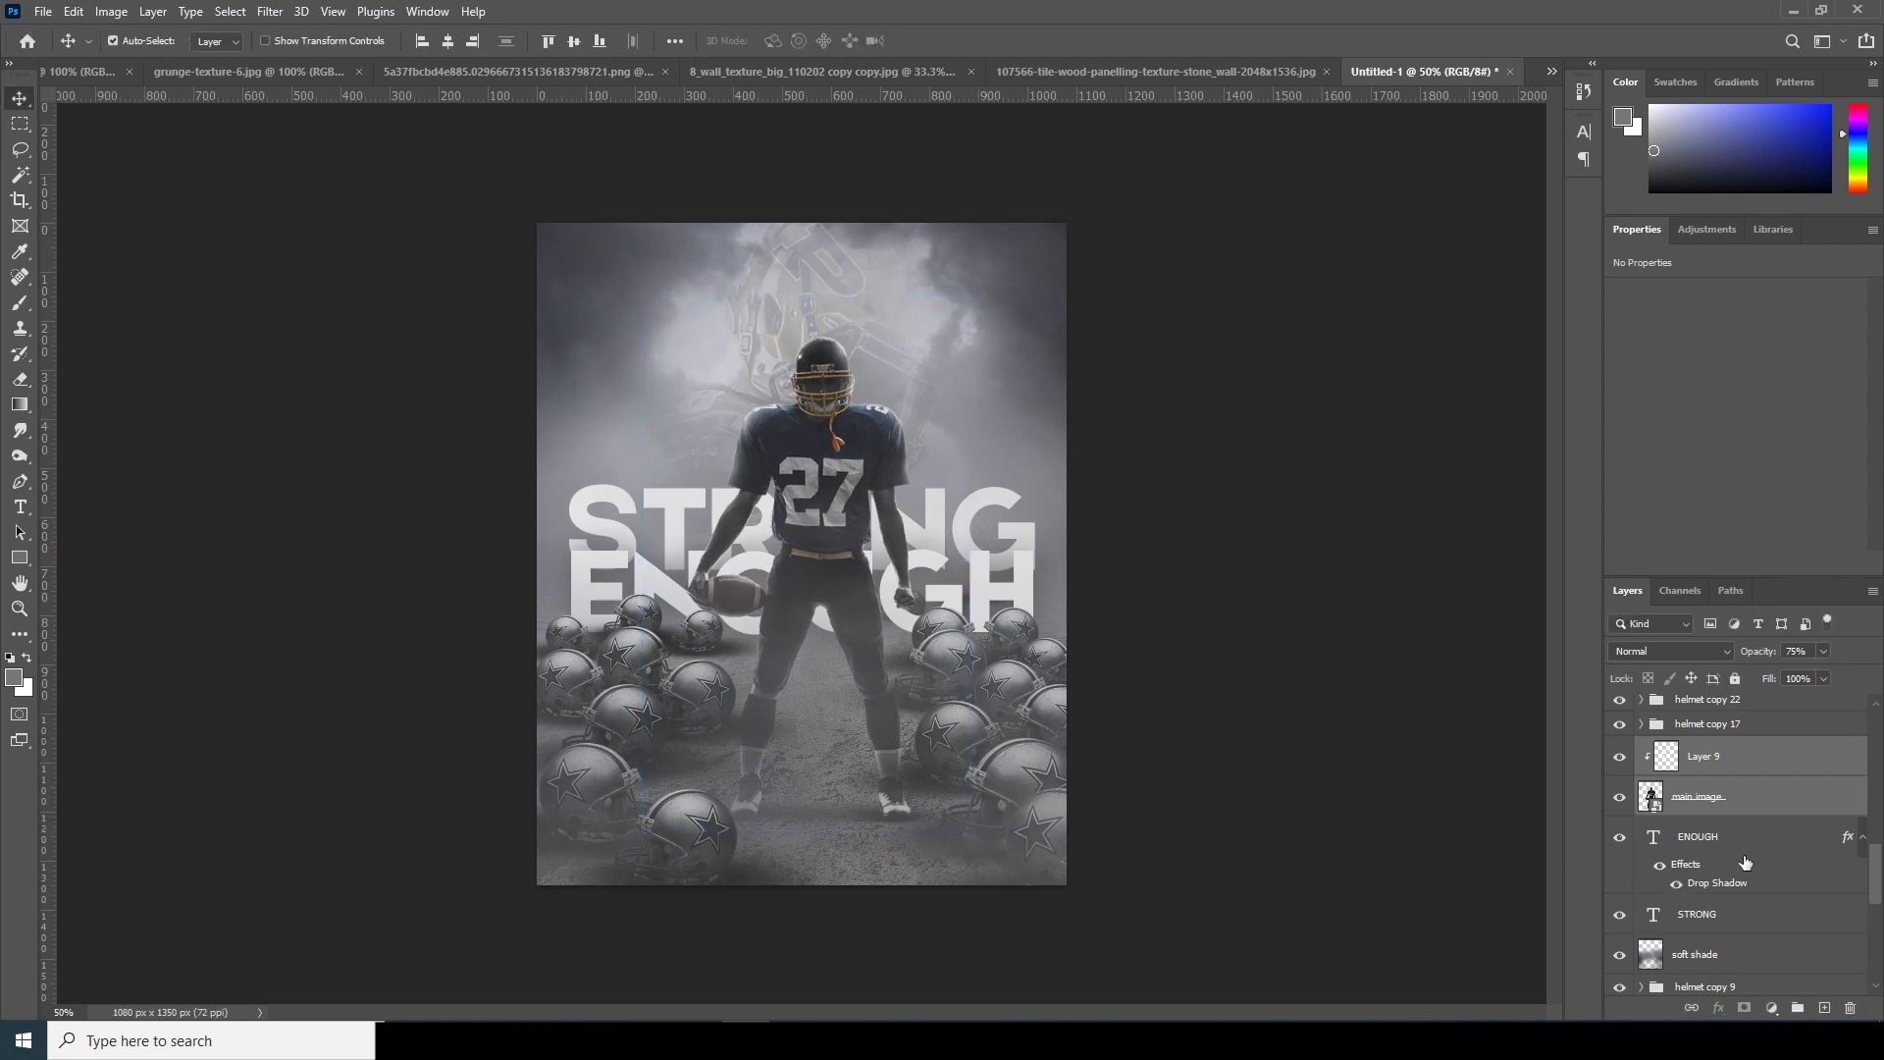
# Scale the STRONG and ENOUGH text layers together up to 102.51% (261.73 pt).
pyautogui.scroll(-3, 1875, 886)
pyautogui.scroll(1, 1746, 765)
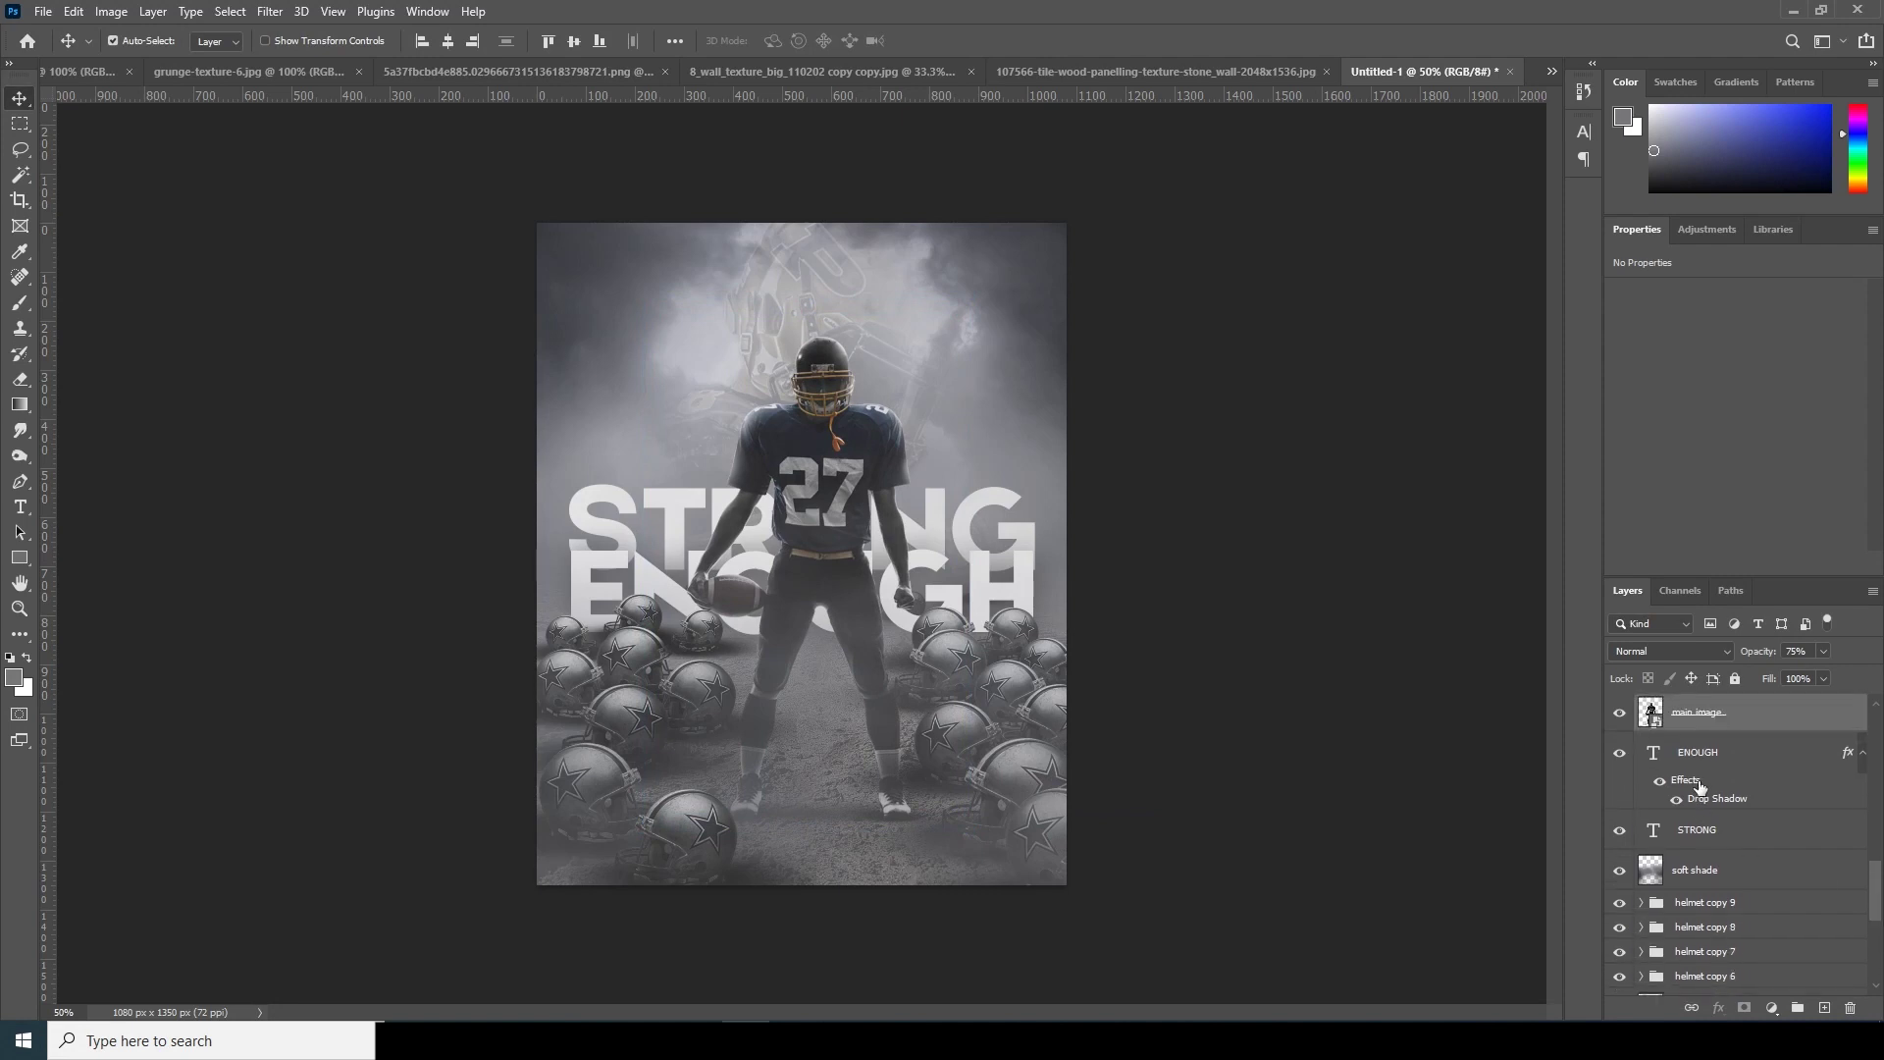
pyautogui.hotkey('alt', '[')
pyautogui.keyDown('shift'); pyautogui.click(1702, 831); pyautogui.keyUp('shift')
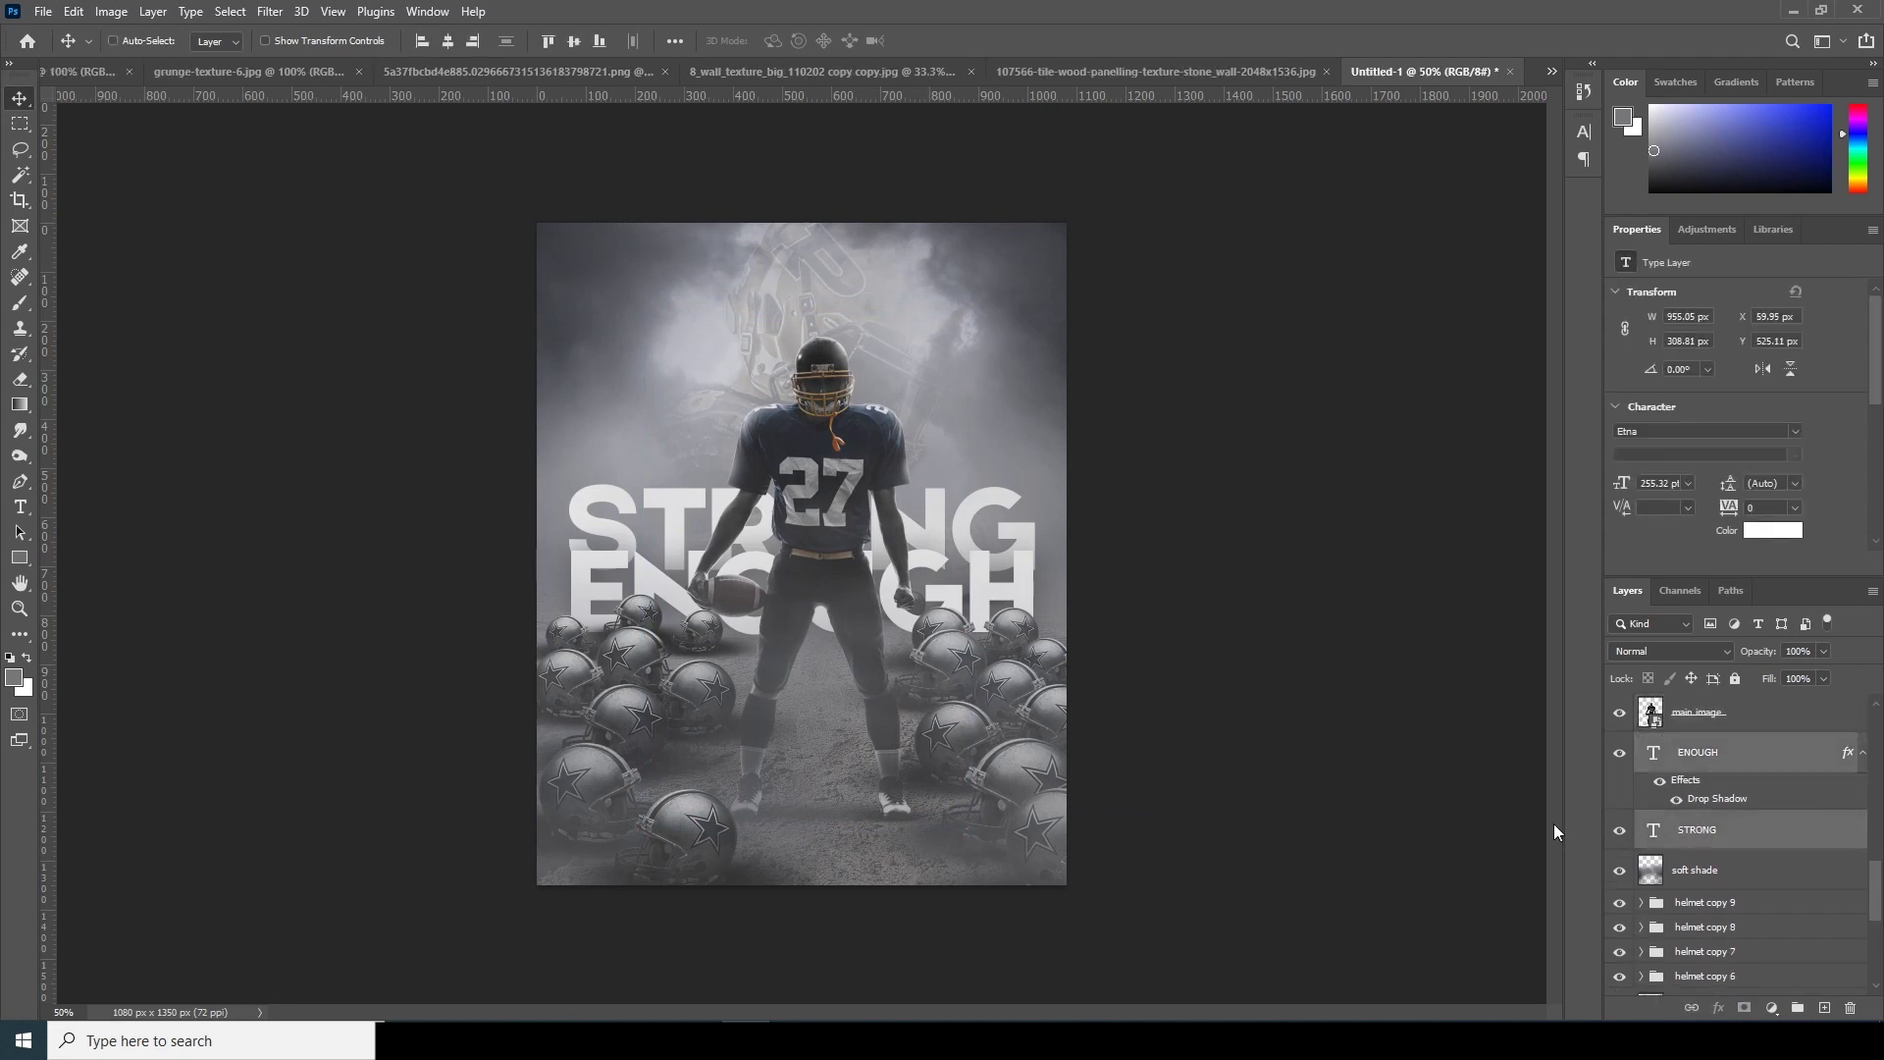
pyautogui.hotkey('ctrl', 't')
pyautogui.moveTo(915, 580)
pyautogui.mouseDown()
pyautogui.moveTo(920, 555)
pyautogui.moveTo(920, 602)
pyautogui.moveTo(921, 579)
pyautogui.mouseUp()
pyautogui.moveTo(1036, 640); pyautogui.dragTo(1042, 639)
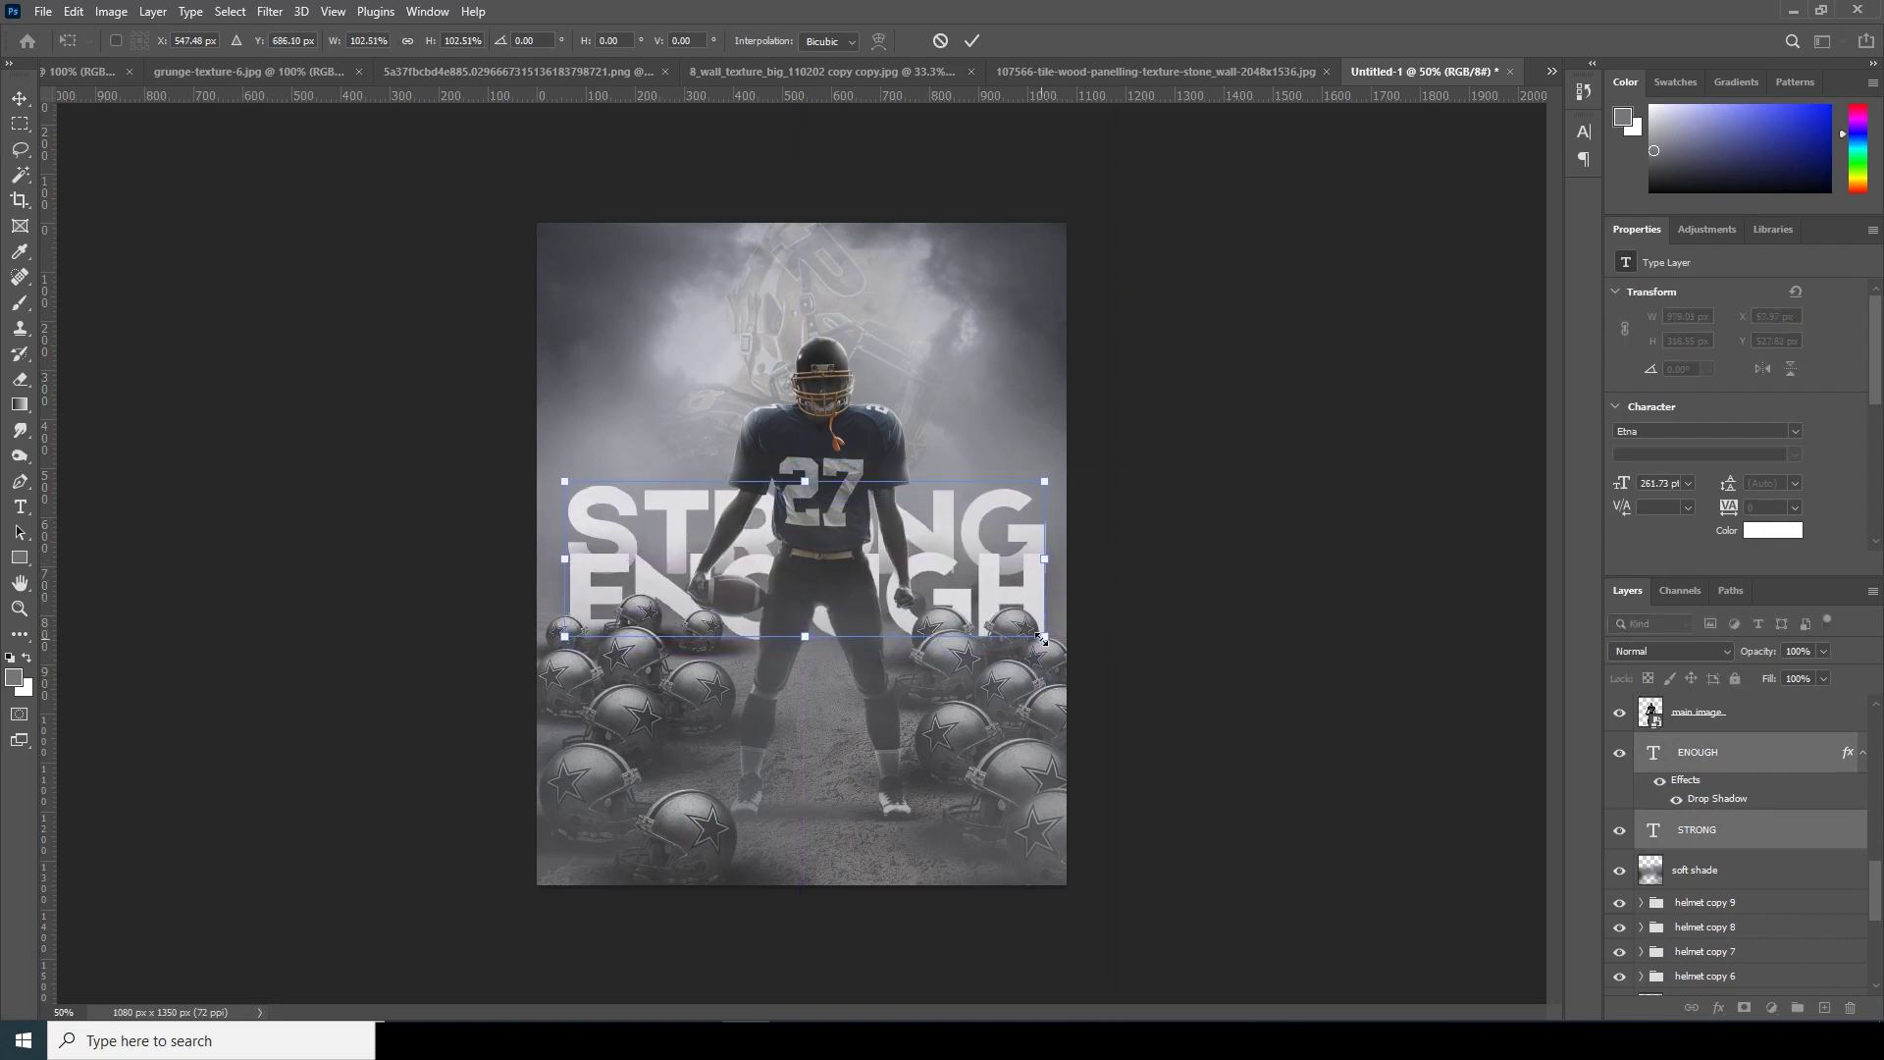
pyautogui.press('Return')
# Duplicate the ENOUGH text layer and move the copy up the stack to just below the fog layer.
pyautogui.click(1682, 759)
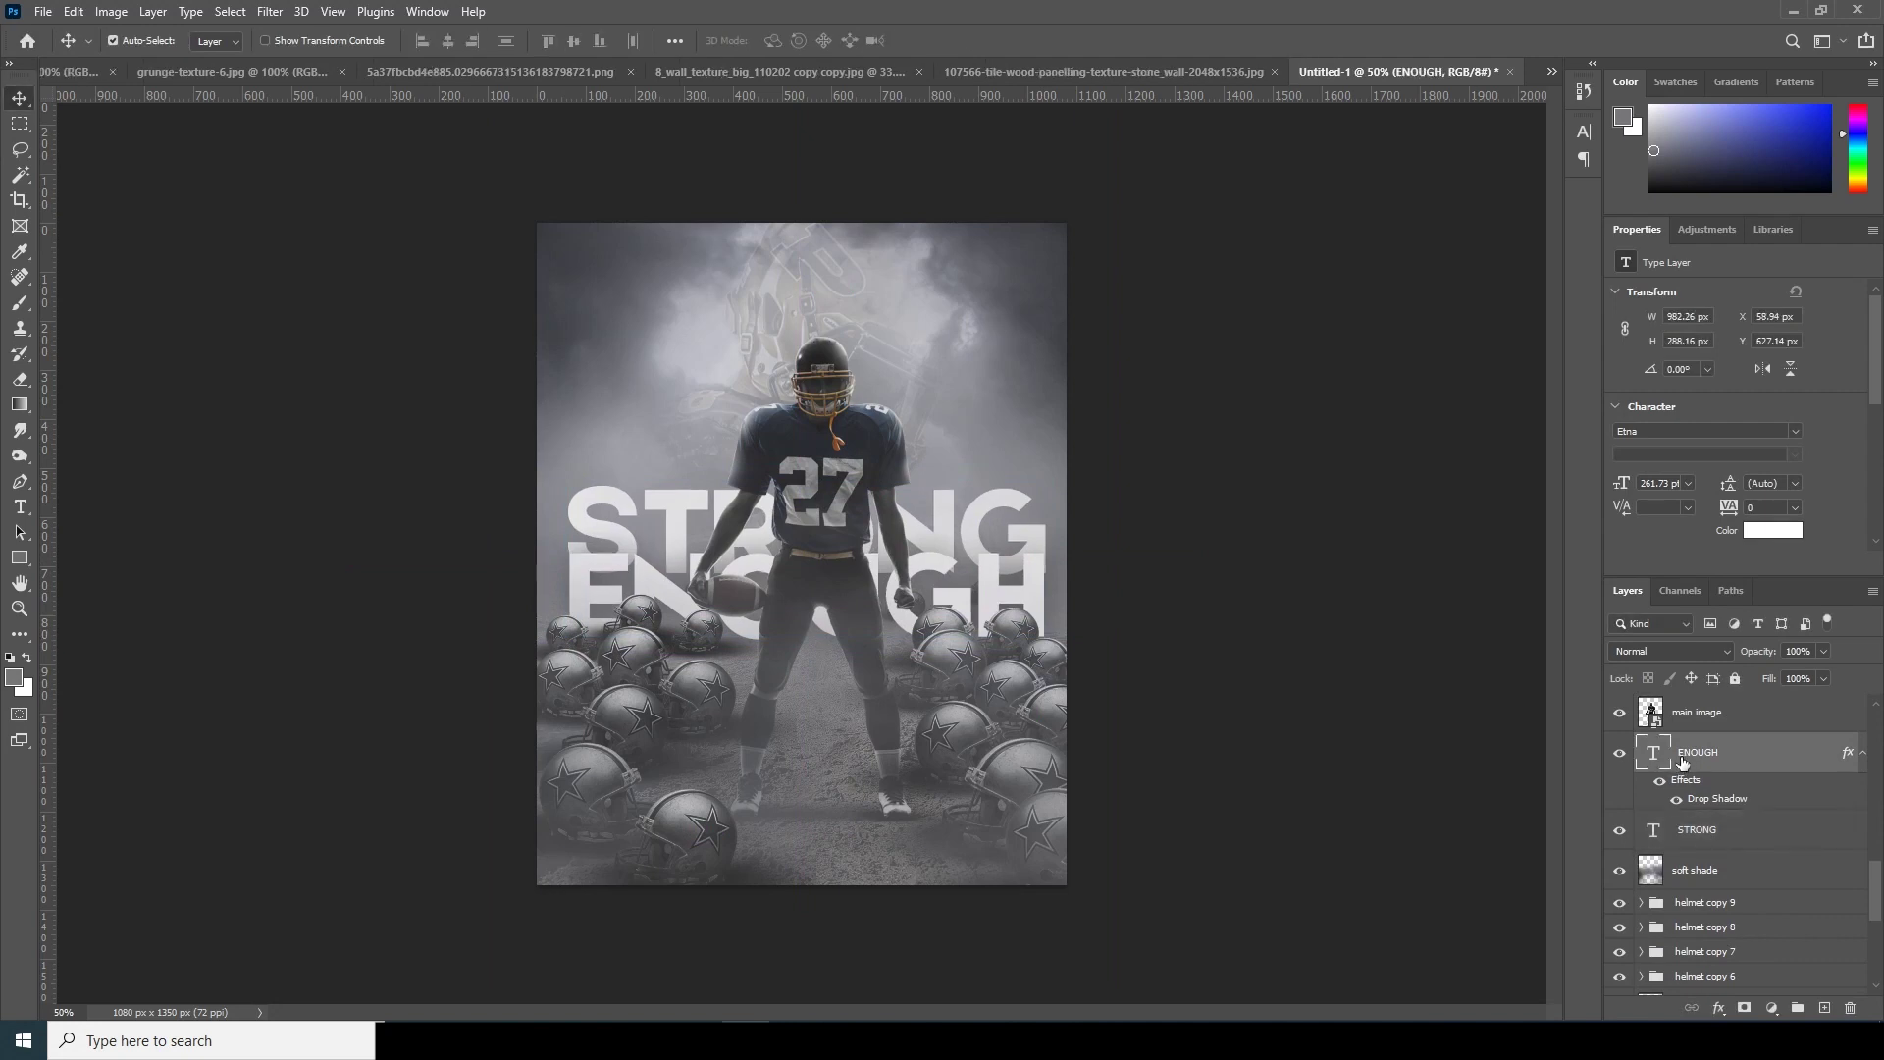
pyautogui.hotkey('ctrl', 'j')
pyautogui.moveTo(1681, 754); pyautogui.dragTo(1655, 797)
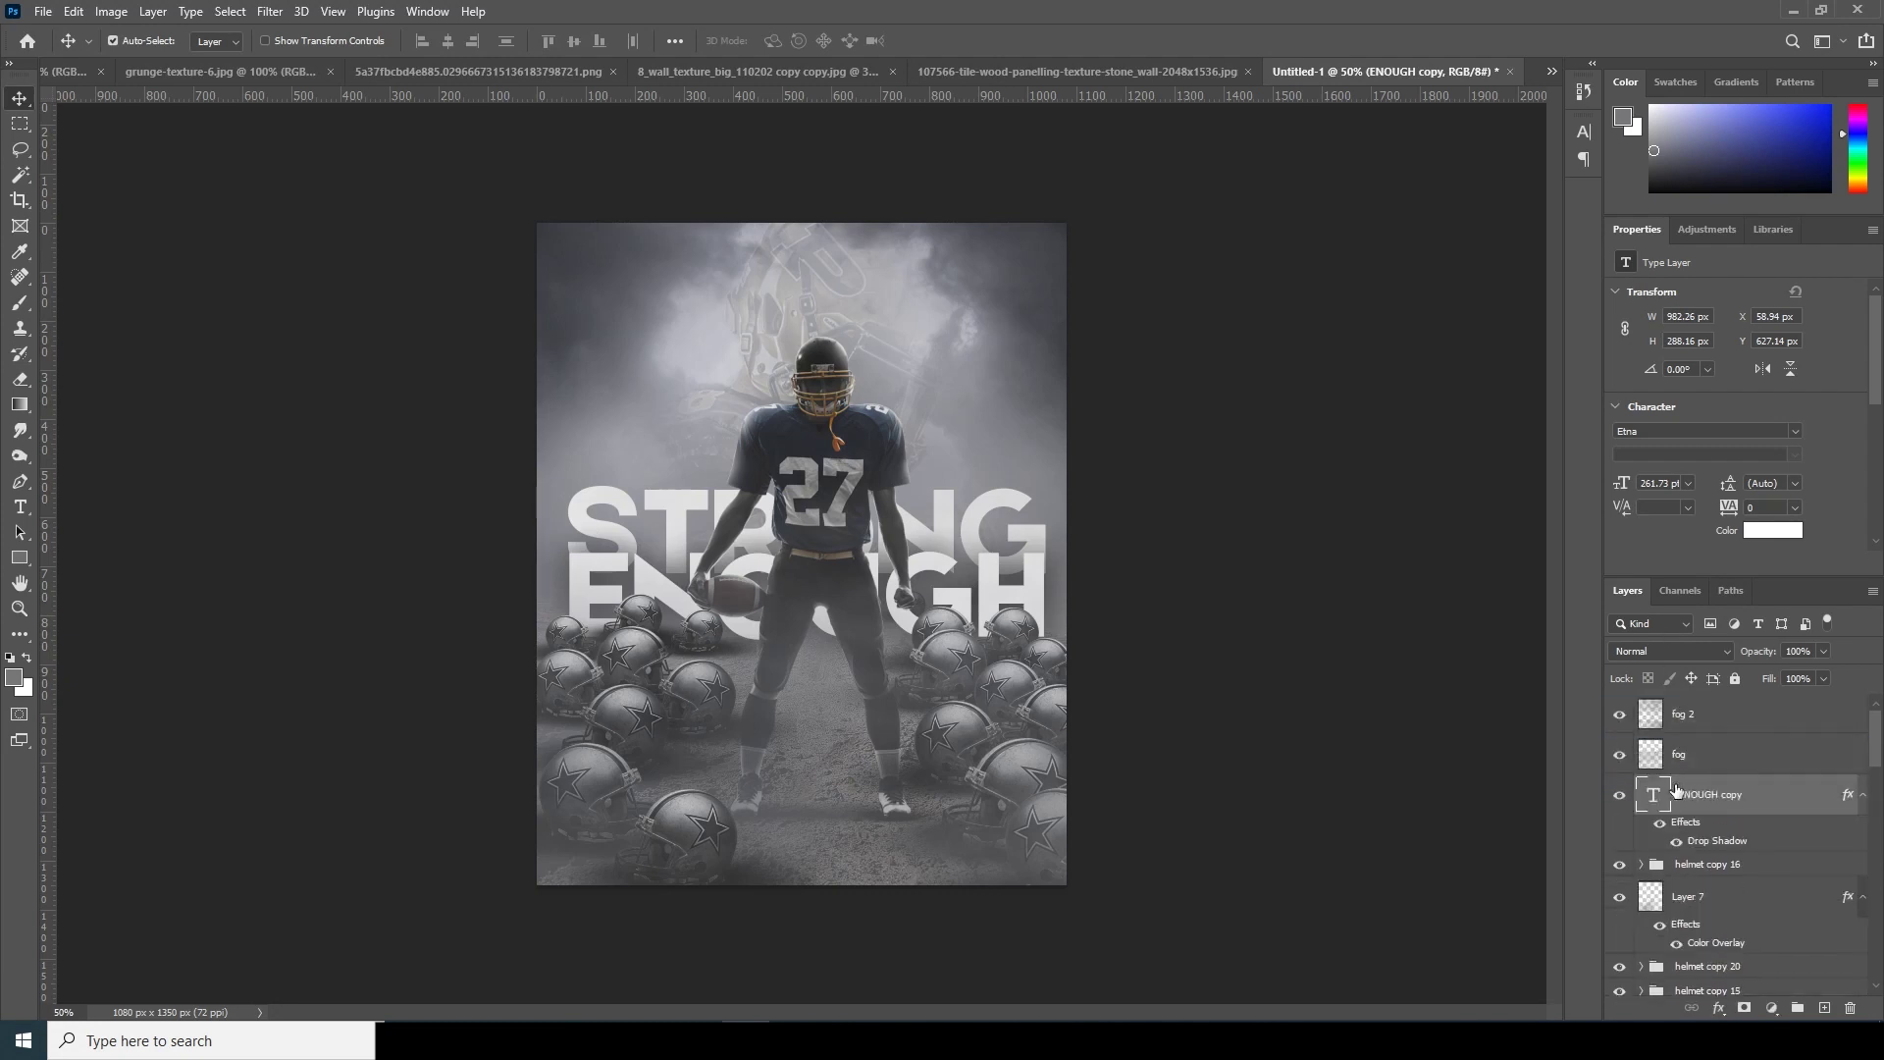
# Replace the wording of the duplicated ENOUGH text with TO CHALLANGE.
pyautogui.doubleClick(1655, 796)
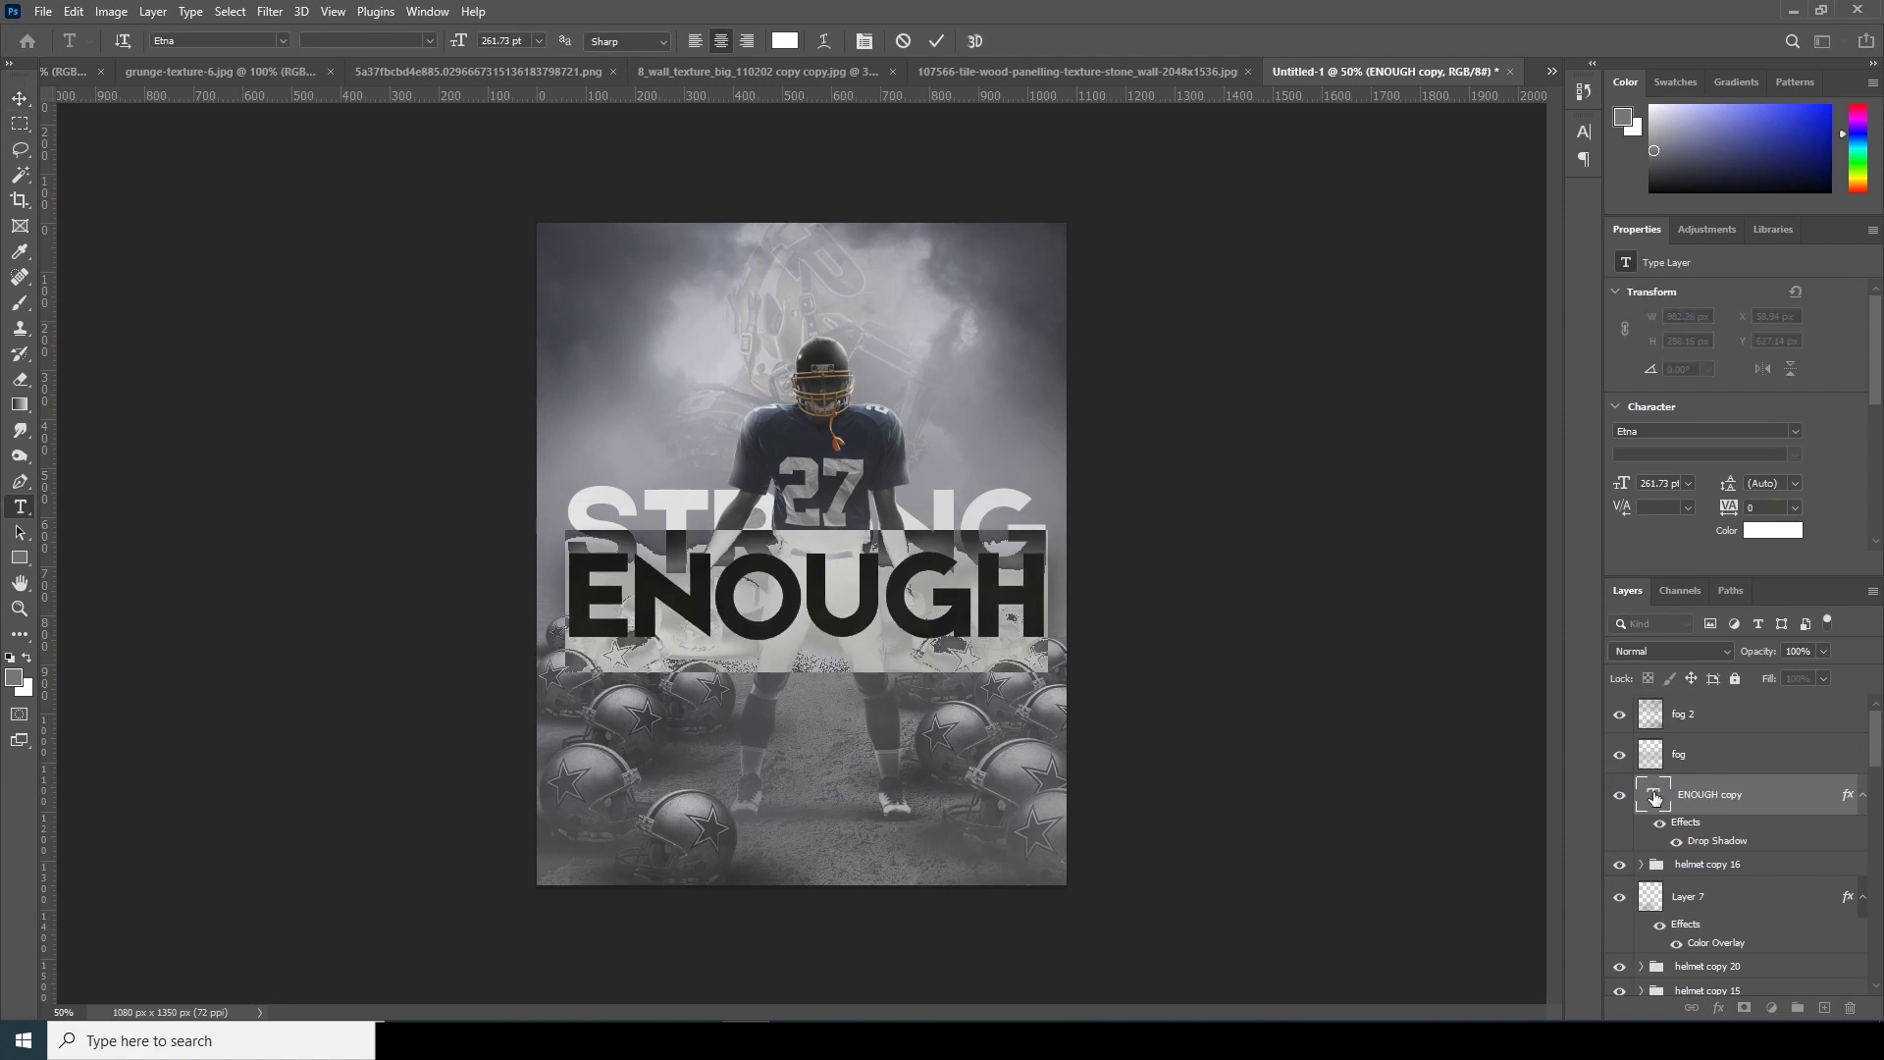
pyautogui.write('TO')
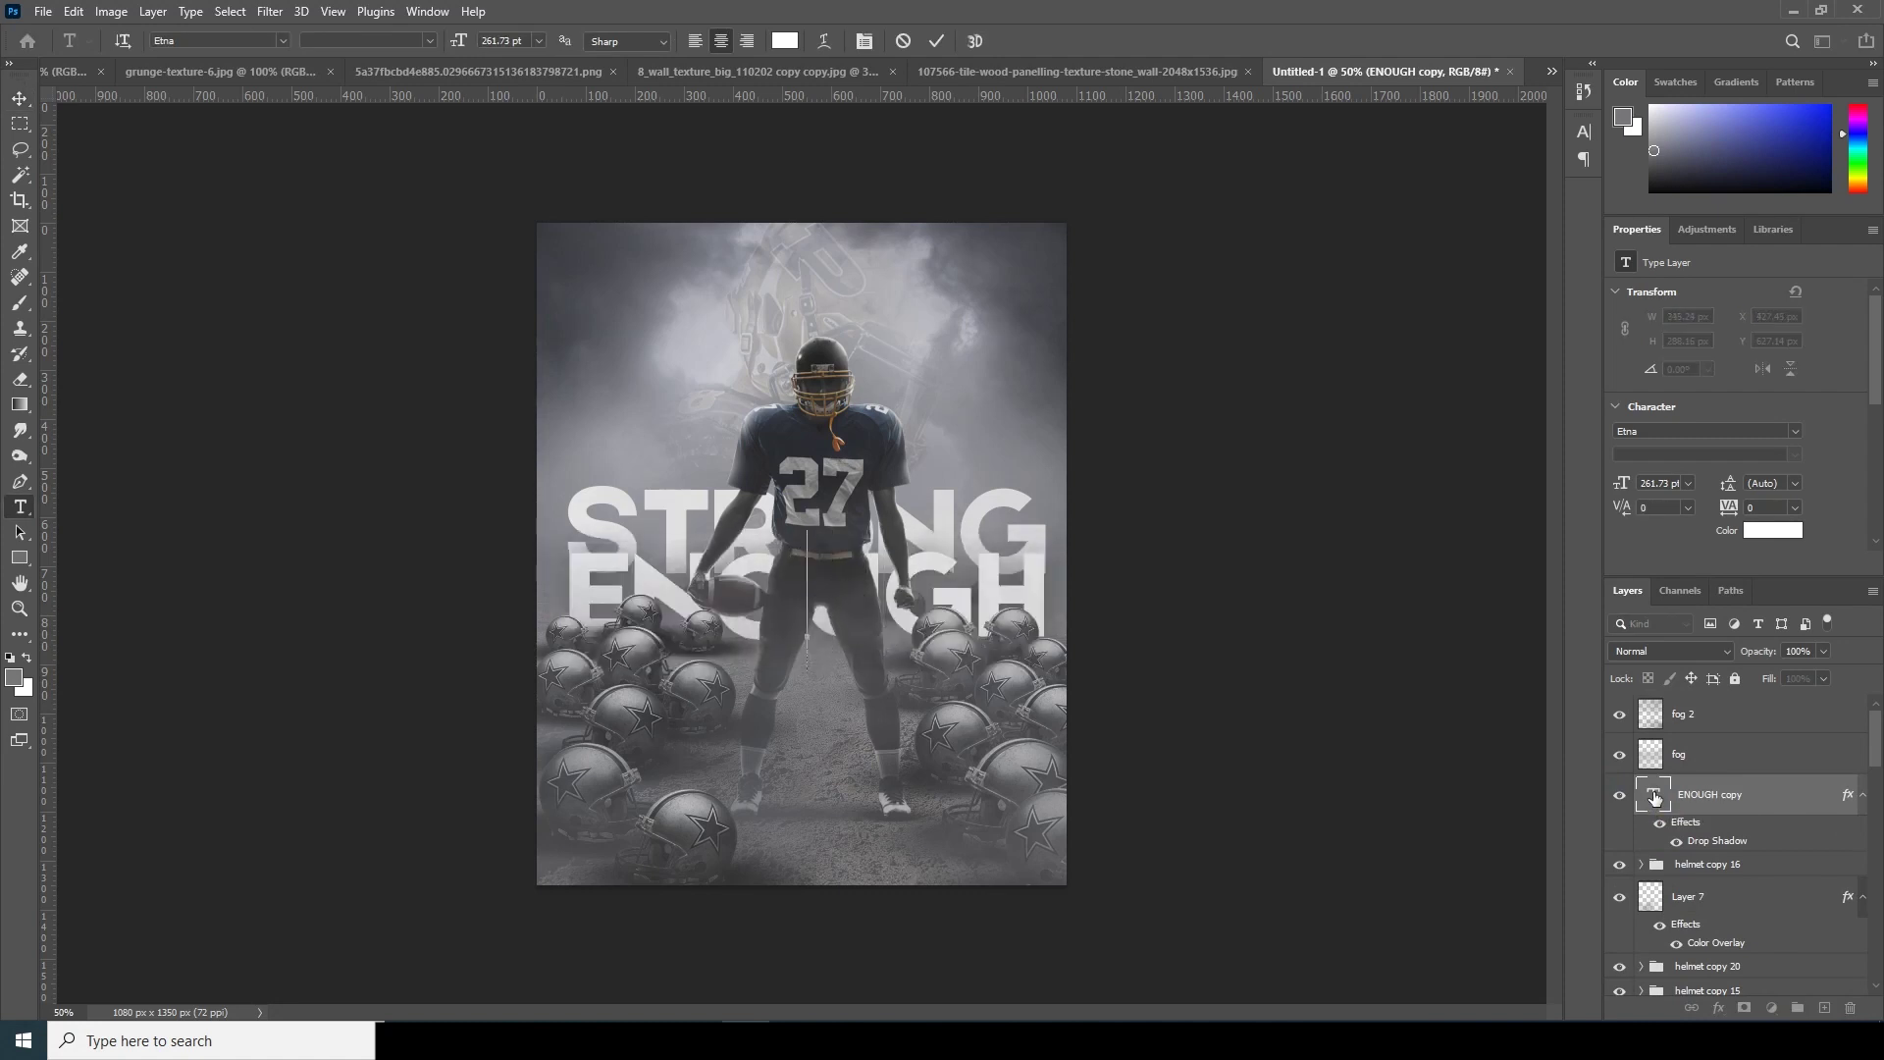
pyautogui.write(' CHAN')
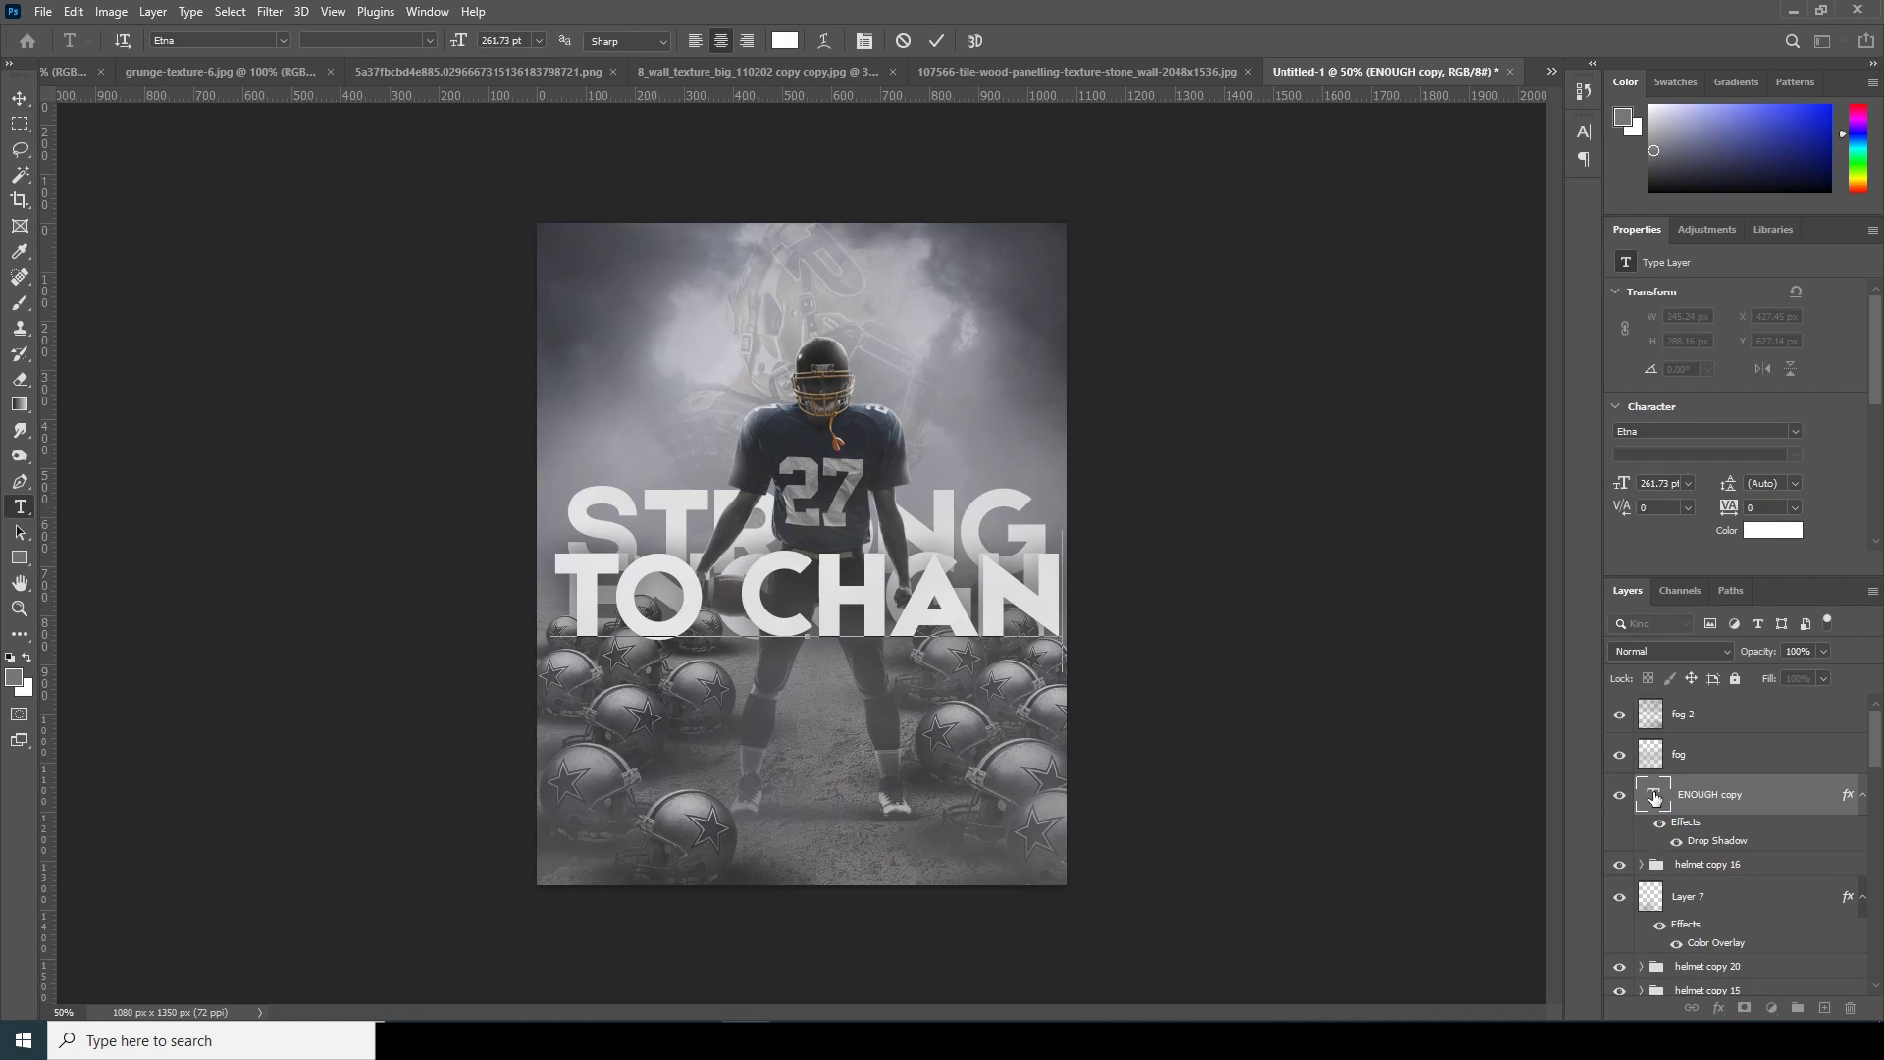
pyautogui.press('BackSpace')
pyautogui.write('LLANGE')
# Hide the drop shadow of TO CHALLANGE and scale the text down to 69.52 pt at the base of ENOUGH.
pyautogui.click(1677, 841)
pyautogui.press('v')
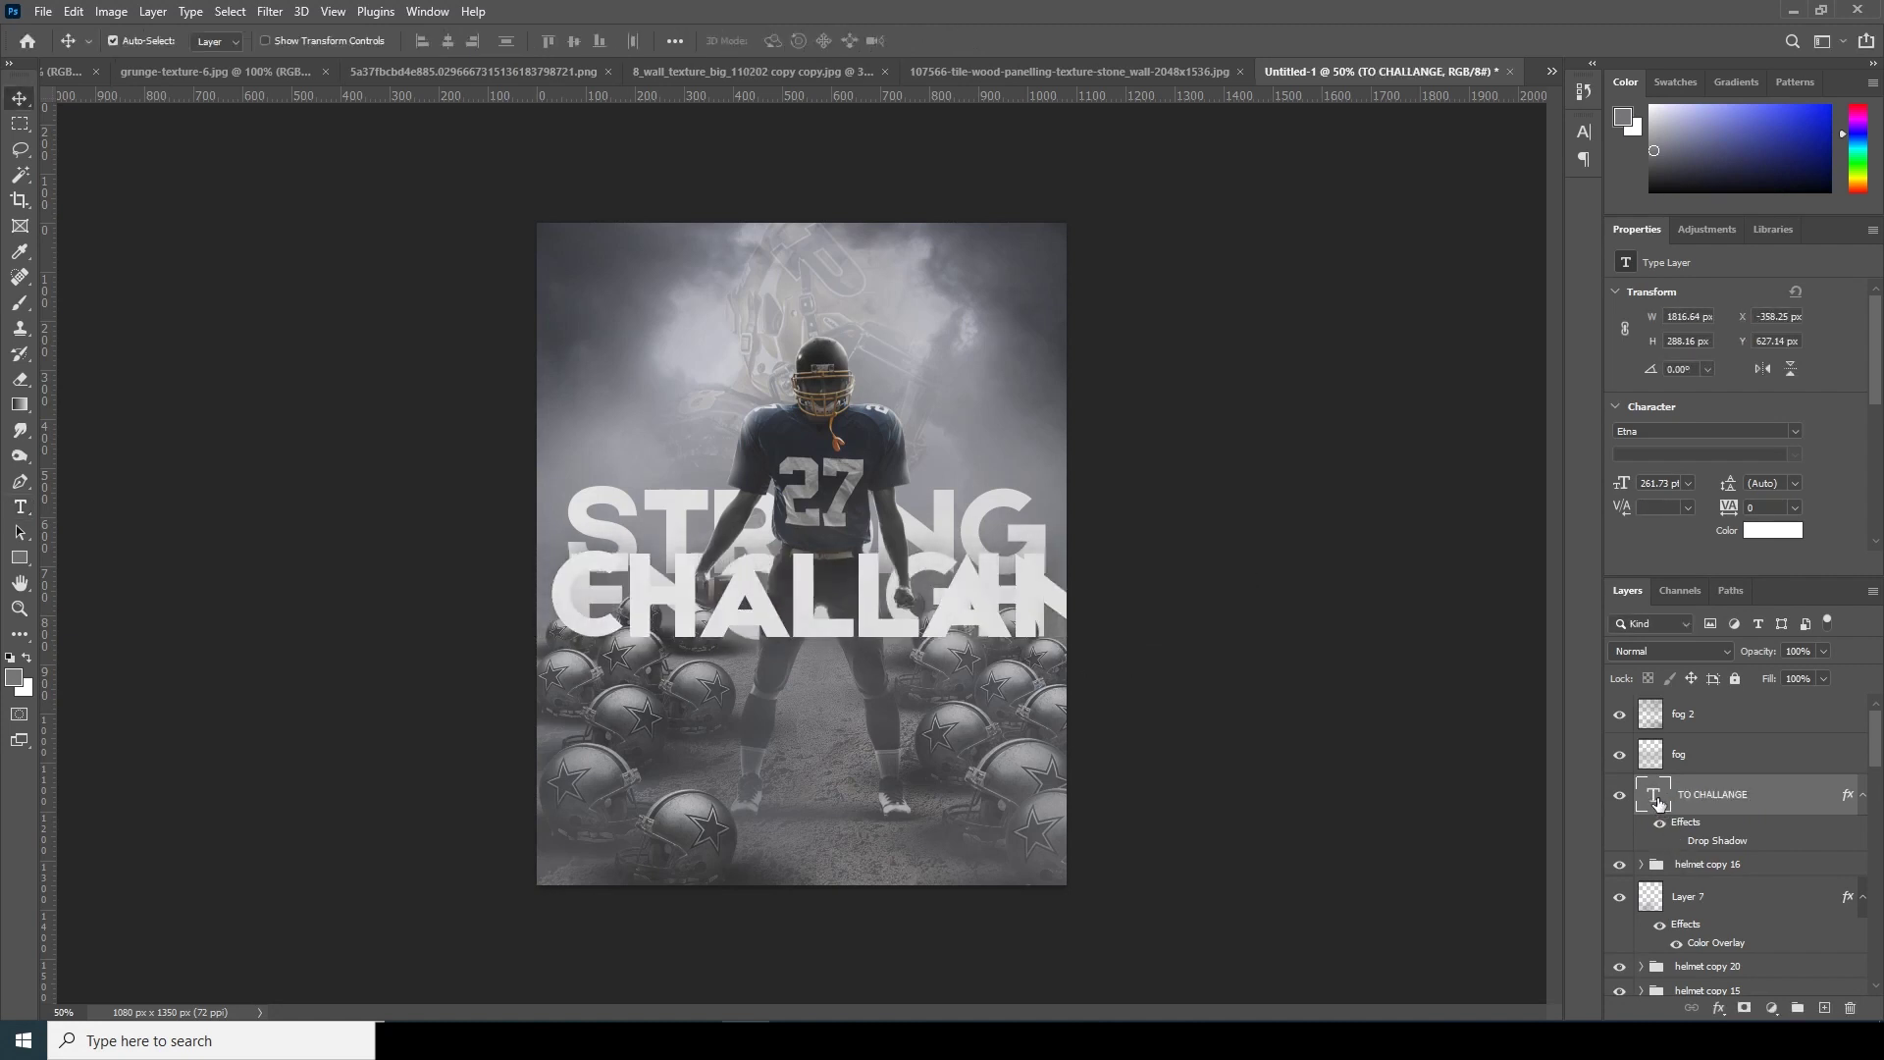
pyautogui.hotkey('ctrl', 't')
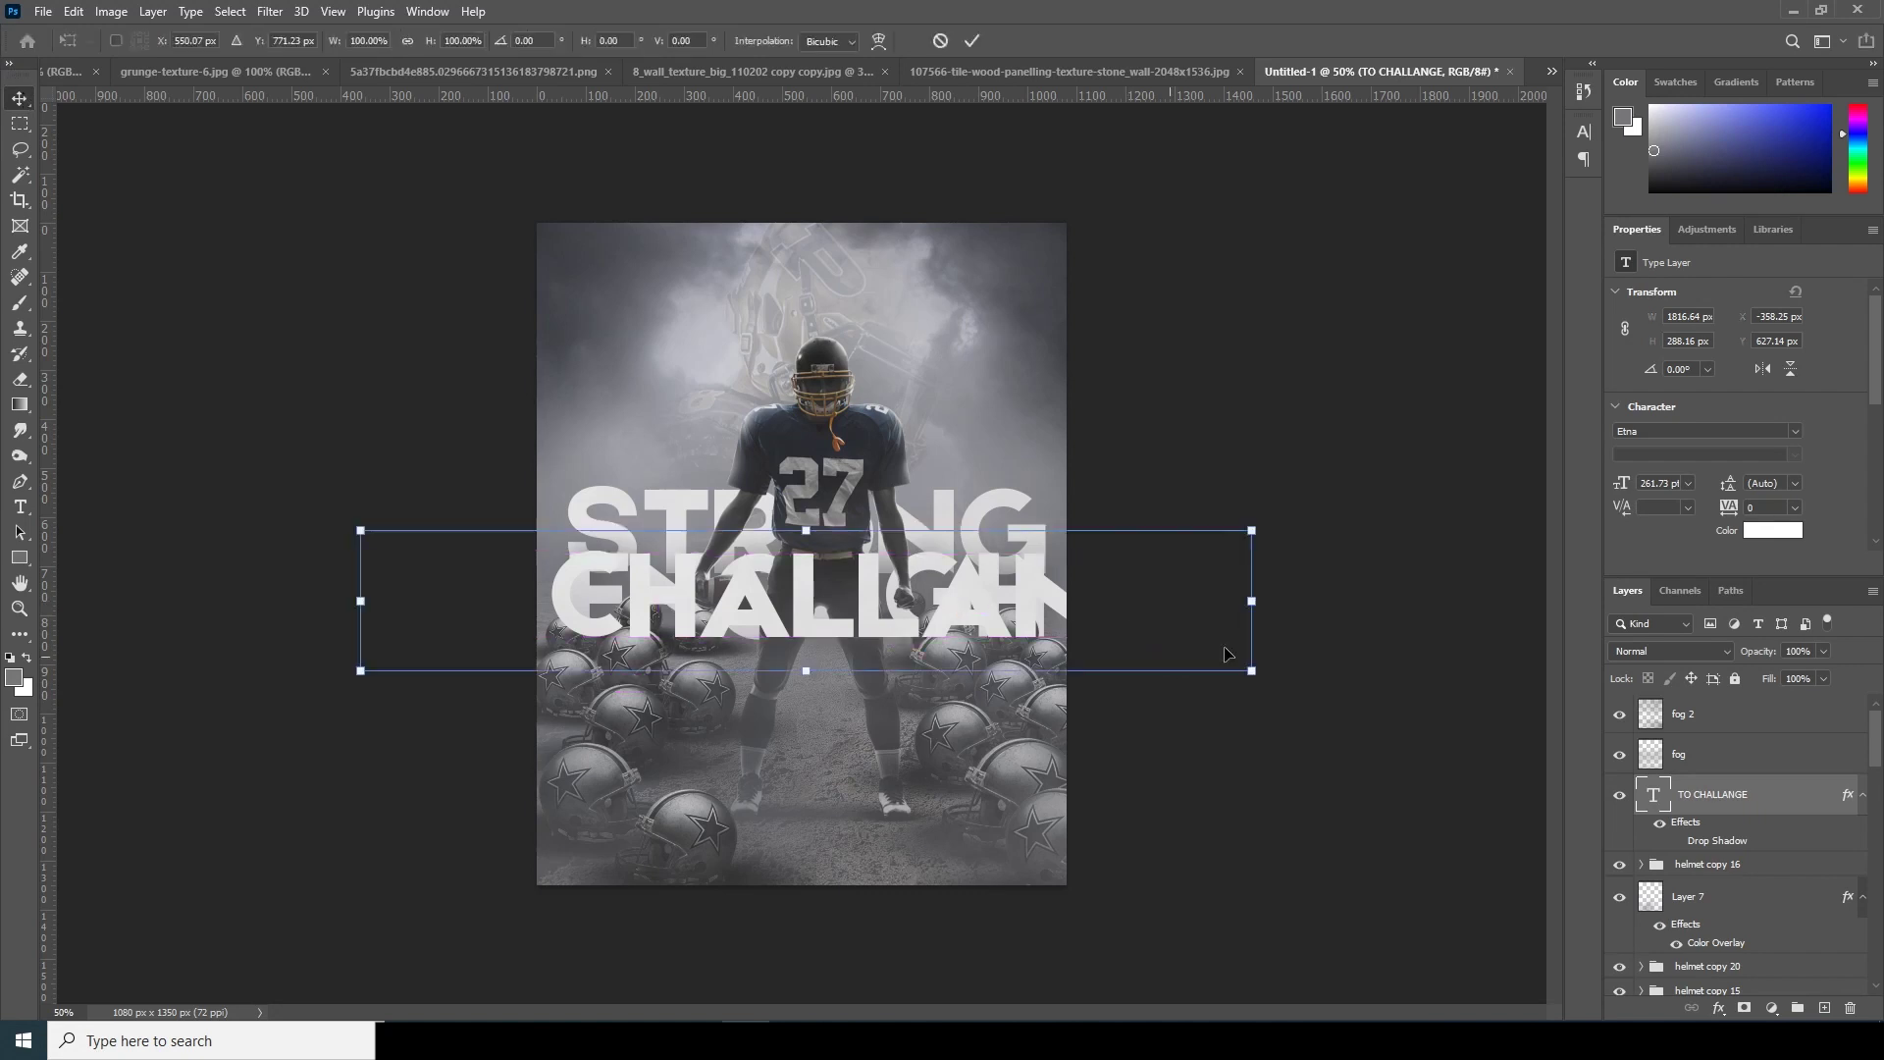
pyautogui.moveTo(1253, 664); pyautogui.dragTo(889, 655)
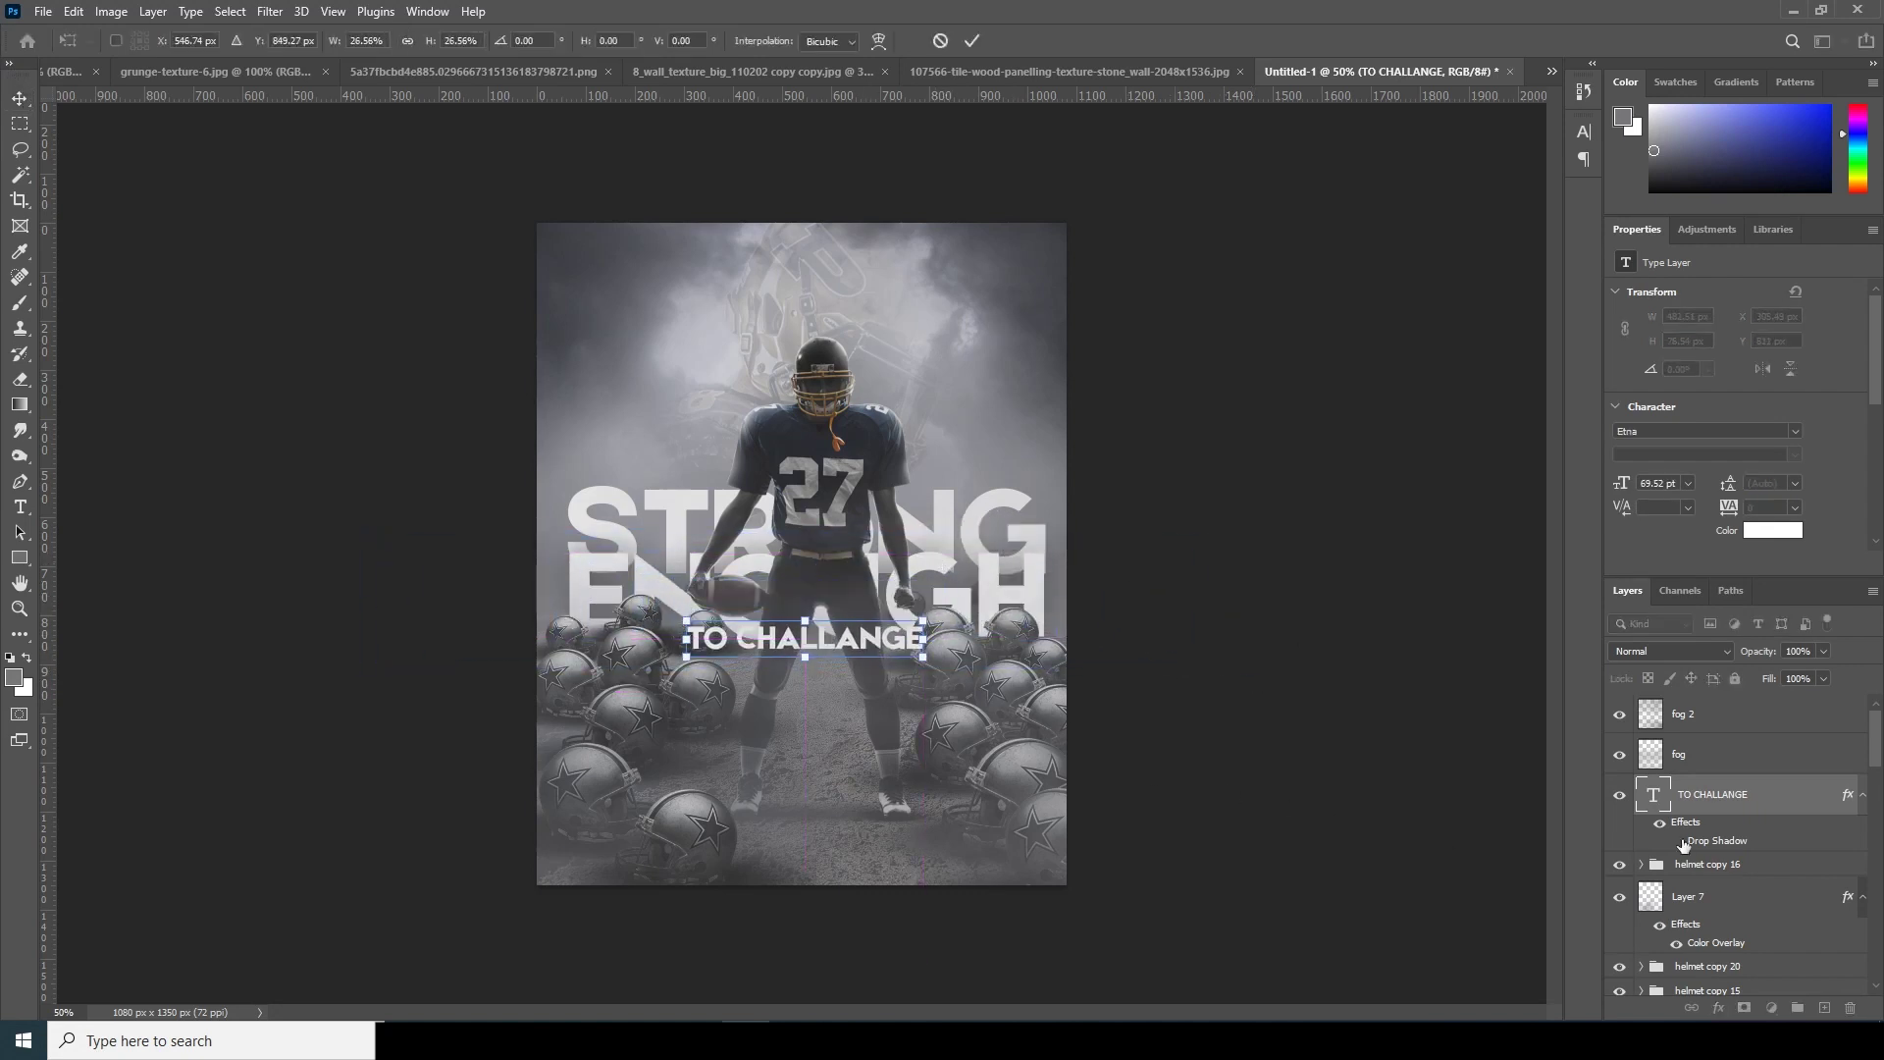
# Set TO CHALLANGE to 45 pt with 1260 tracking so it spans the width of ENOUGH, and nudge it down slightly.
pyautogui.doubleClick(1653, 794)
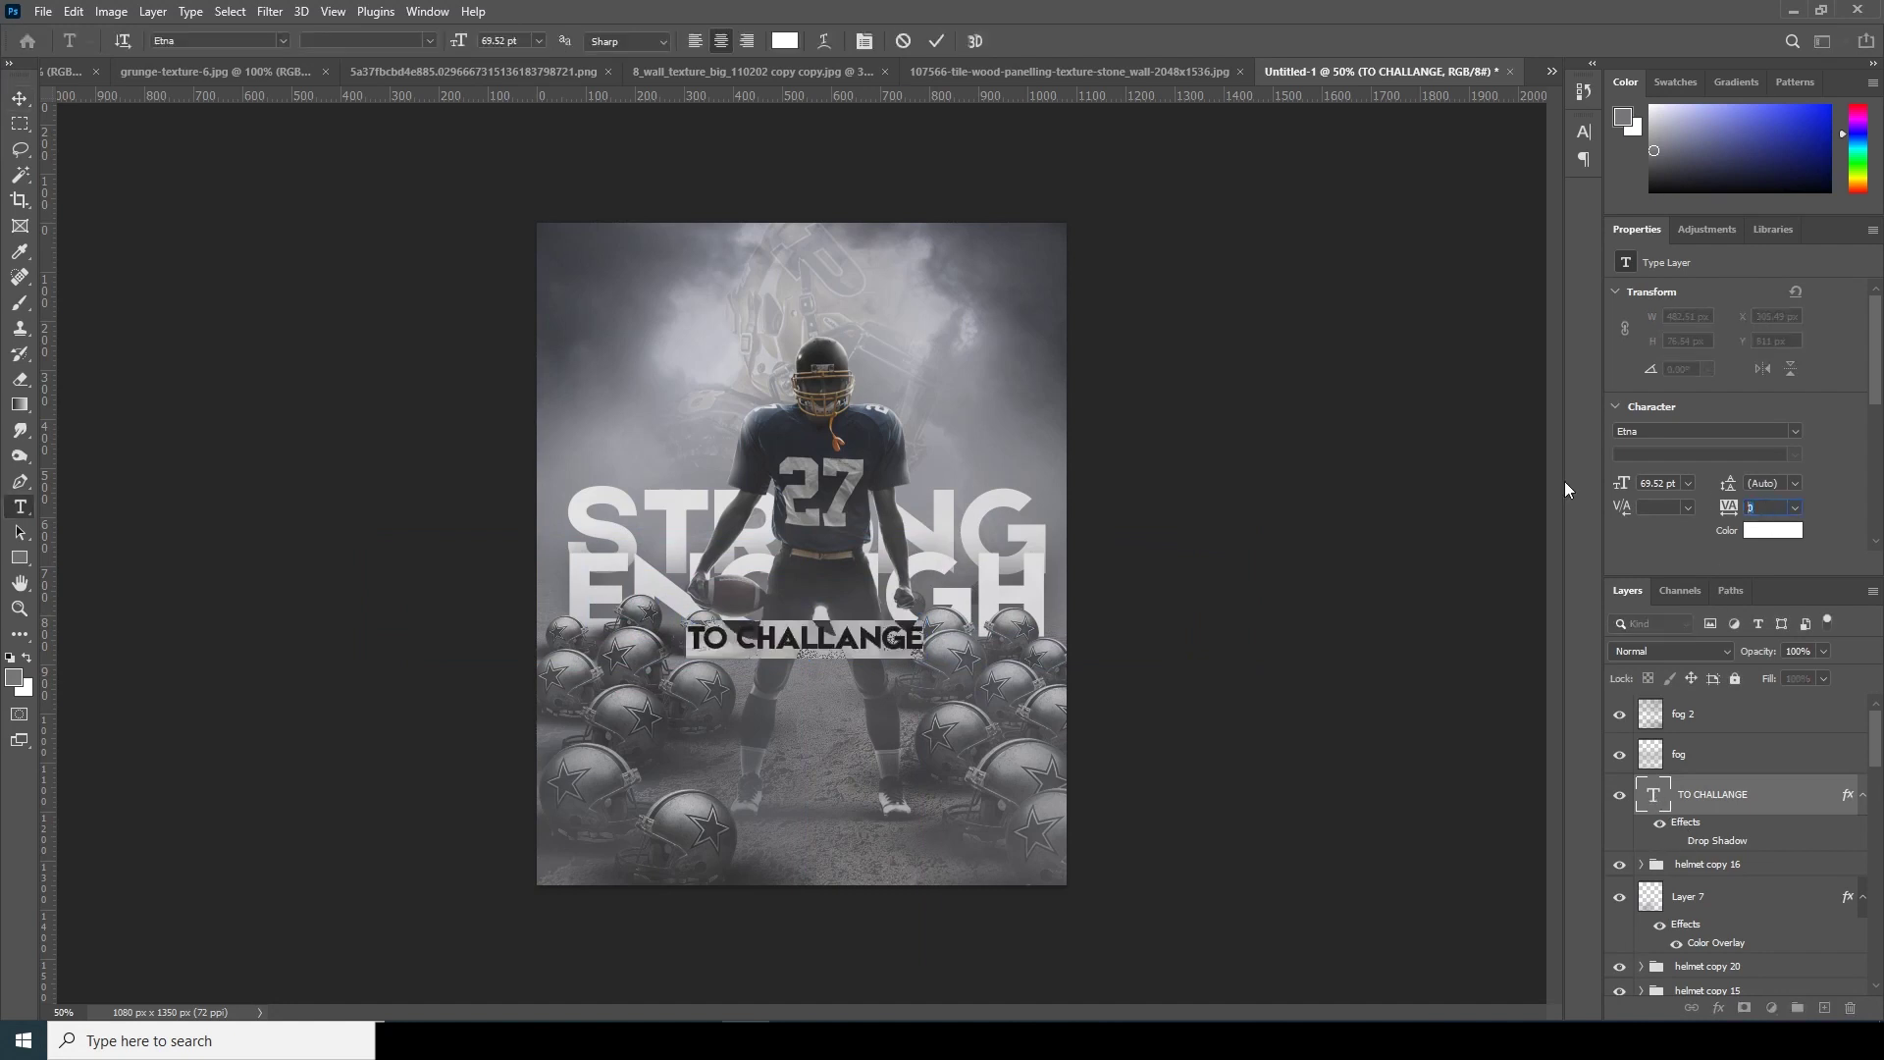
pyautogui.press('Up')
pyautogui.press('Up')
pyautogui.press('Up')
pyautogui.press('Up')
pyautogui.press('Up')
pyautogui.press('Up')
pyautogui.press('Up')
pyautogui.press('Up')
pyautogui.press('Up')
pyautogui.press('Up')
pyautogui.press('Up')
pyautogui.press('Up')
pyautogui.press('Up')
pyautogui.press('Up')
pyautogui.press('Up')
pyautogui.press('Up')
pyautogui.press('Up')
pyautogui.press('Up')
pyautogui.press('Up')
pyautogui.press('Up')
pyautogui.press('Up')
pyautogui.press('Up')
pyautogui.press('Up')
pyautogui.press('Up')
pyautogui.press('Up')
pyautogui.press('Up')
pyautogui.press('Up')
pyautogui.press('Up')
pyautogui.press('Up')
pyautogui.press('Up')
pyautogui.click(1673, 482)
pyautogui.write('58')
pyautogui.press('Return')
pyautogui.press('Down')
pyautogui.press('Down')
pyautogui.press('Down')
pyautogui.press('Down')
pyautogui.press('Down')
pyautogui.press('Down')
pyautogui.press('Down')
pyautogui.press('Down')
pyautogui.press('Down')
pyautogui.press('Down')
pyautogui.press('Down')
pyautogui.press('Down')
pyautogui.press('Down')
pyautogui.moveTo(1728, 508); pyautogui.dragTo(1616, 507)
pyautogui.click(20, 98)
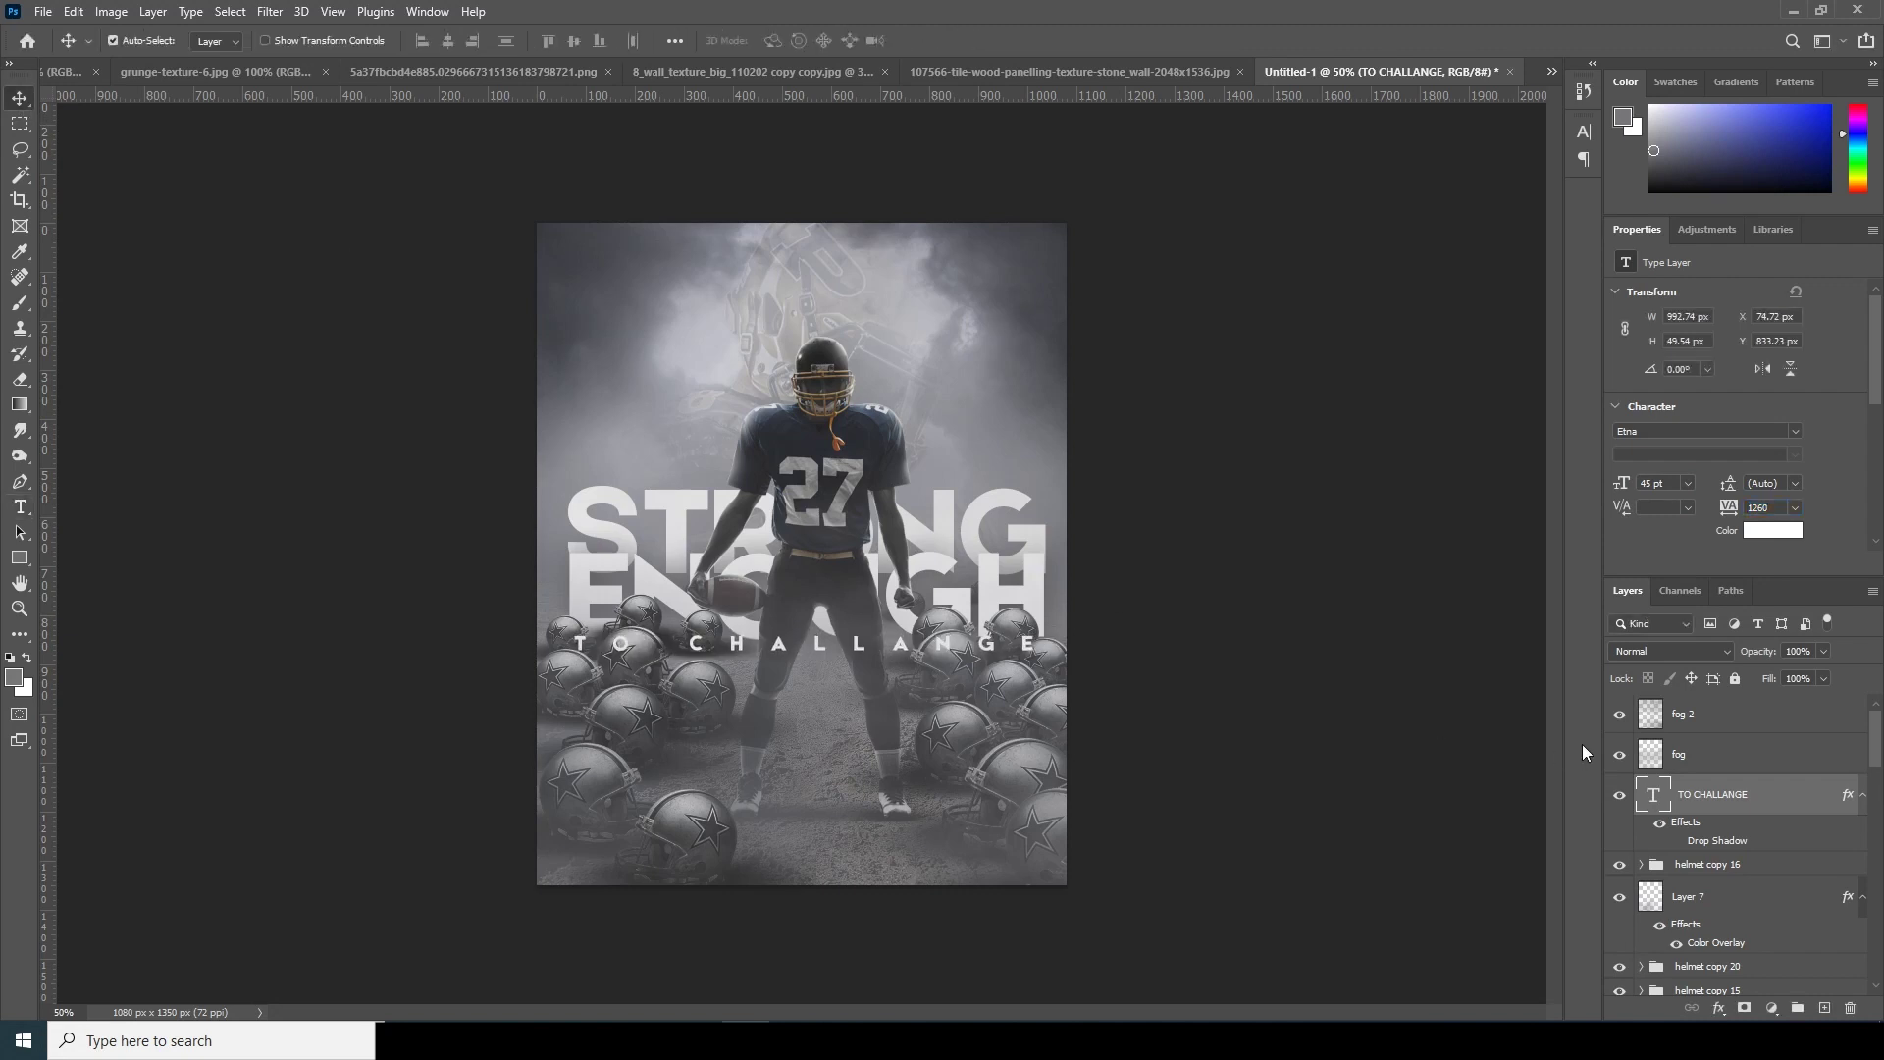
pyautogui.press('Down')
pyautogui.press('Down')
# Add a MATCH DAY text line and place it centred beneath TO CHALLANGE at 19.82 pt.
pyautogui.click(19, 506)
pyautogui.click(780, 768)
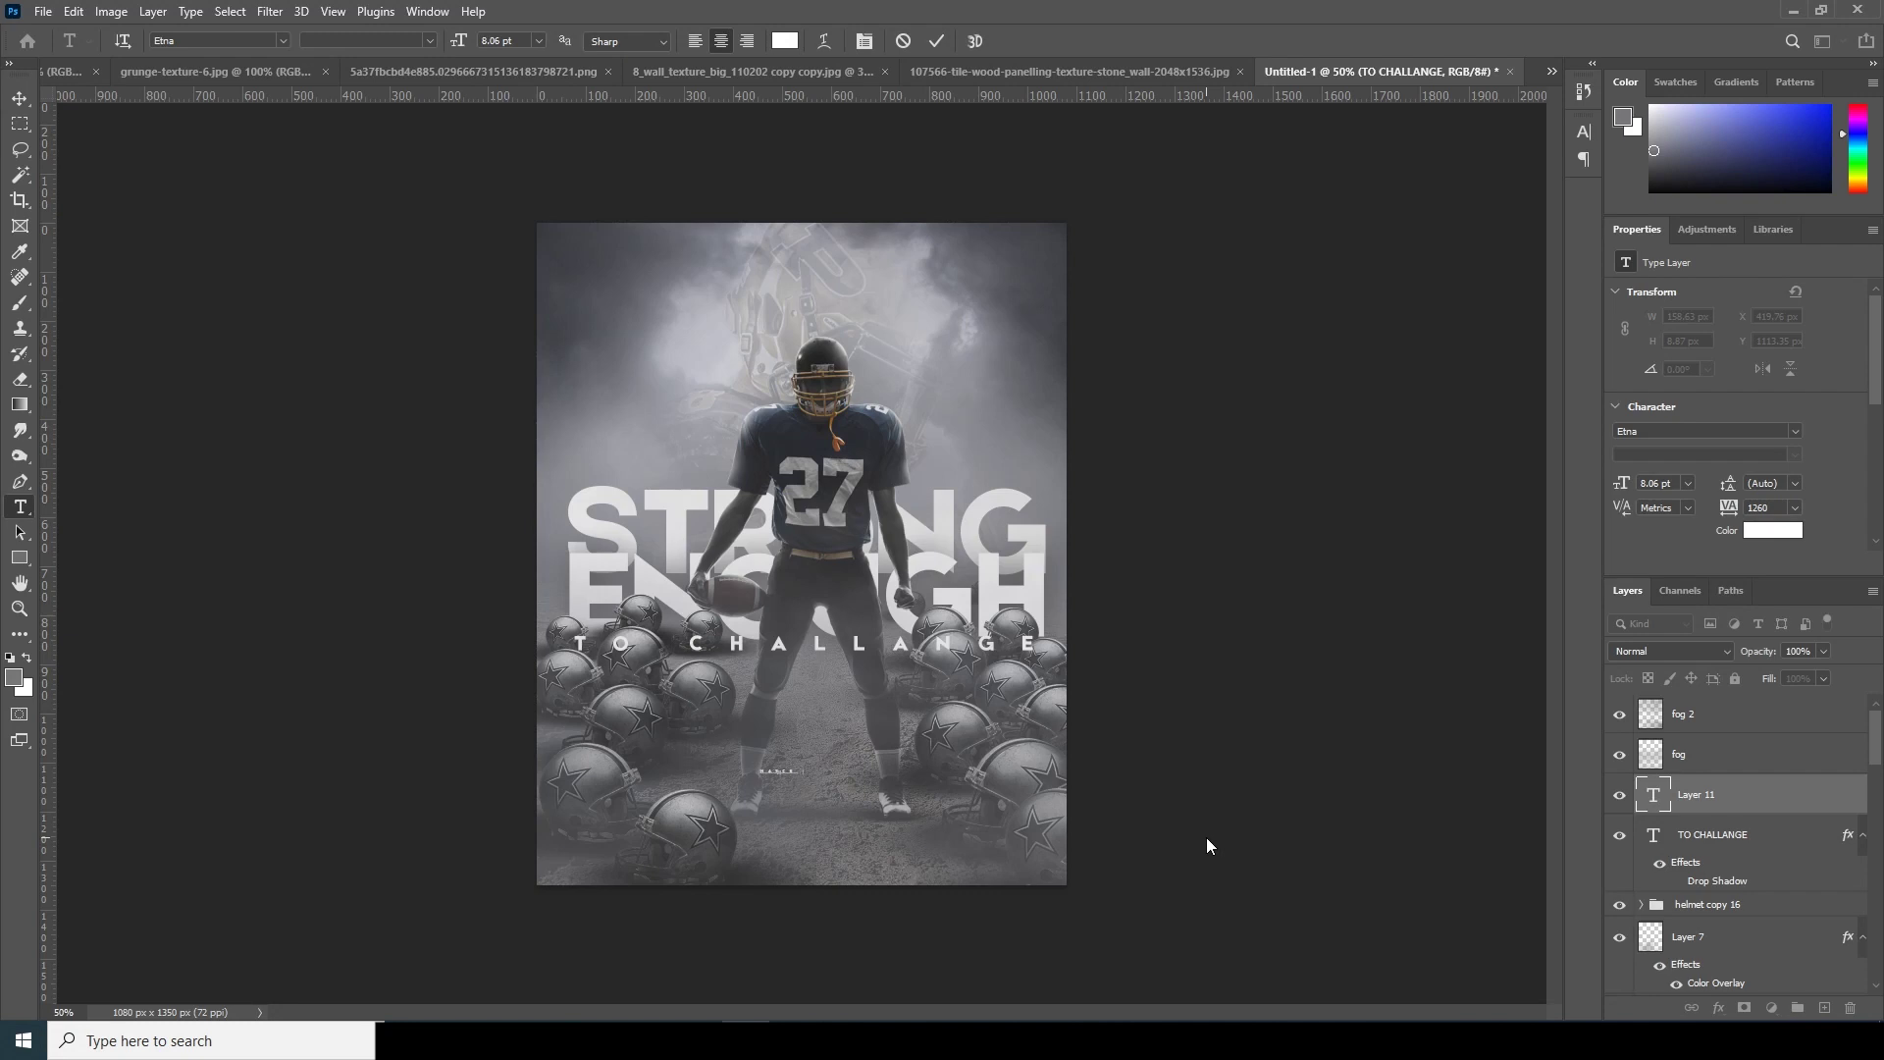
pyautogui.click(20, 99)
pyautogui.hotkey('ctrl', 't')
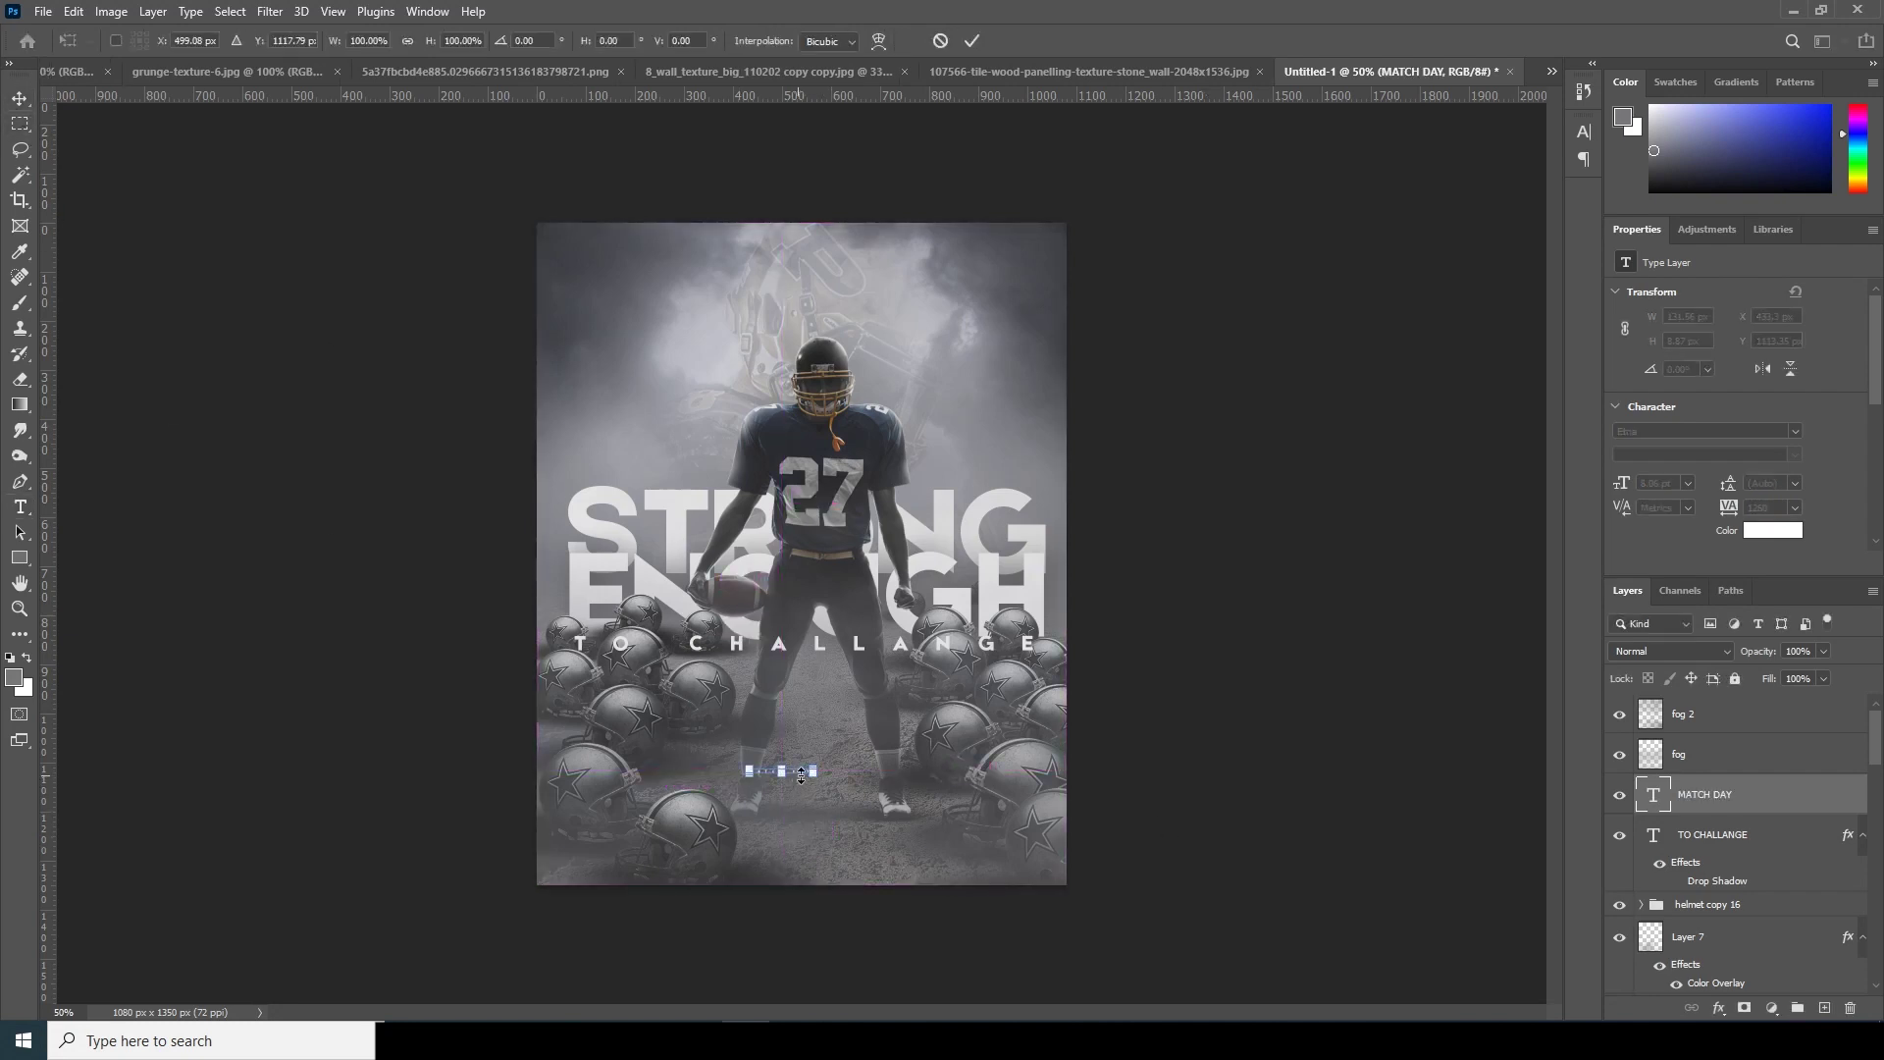
pyautogui.moveTo(819, 785); pyautogui.dragTo(868, 669)
pyautogui.press('Return')
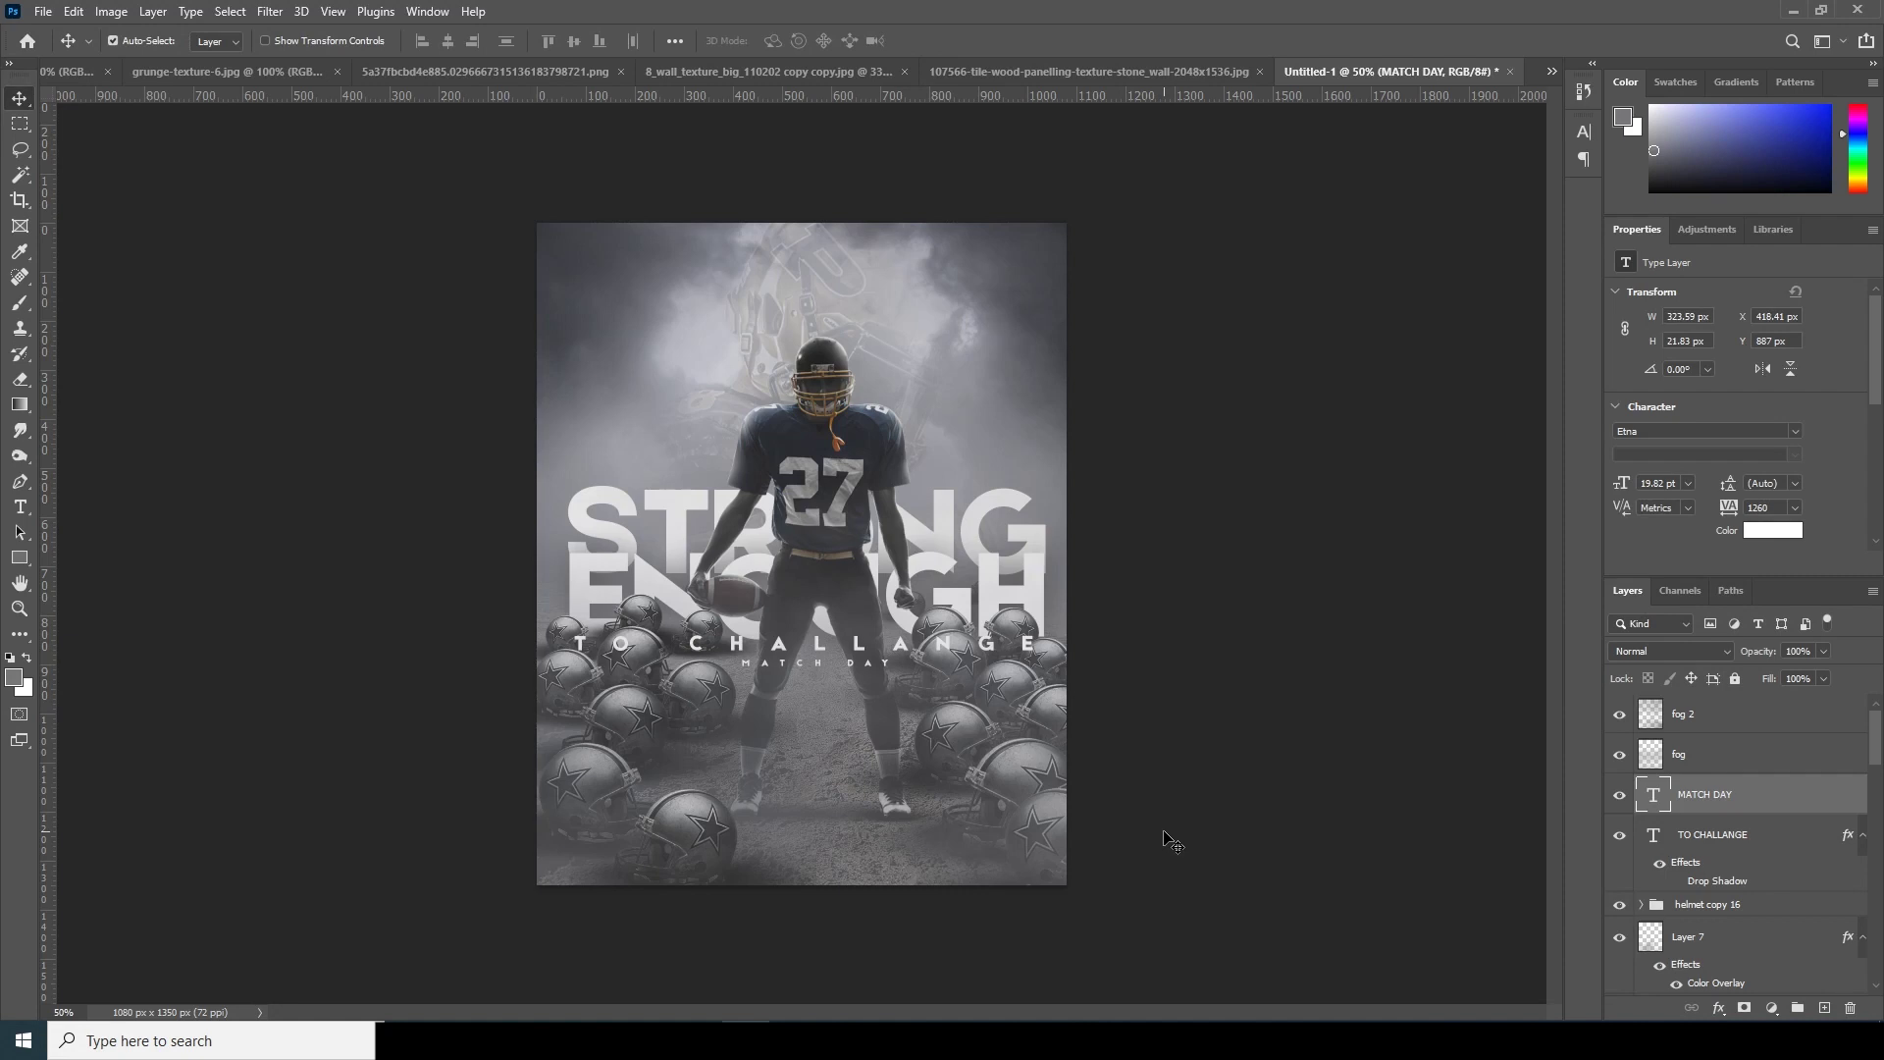
# Select the main image layer of the player and open it in the Camera Raw Filter.
pyautogui.hotkey('ctrl', '-')
pyautogui.hotkey('ctrl', '-')
pyautogui.hotkey('ctrl', '+')
pyautogui.hotkey('ctrl', '+')
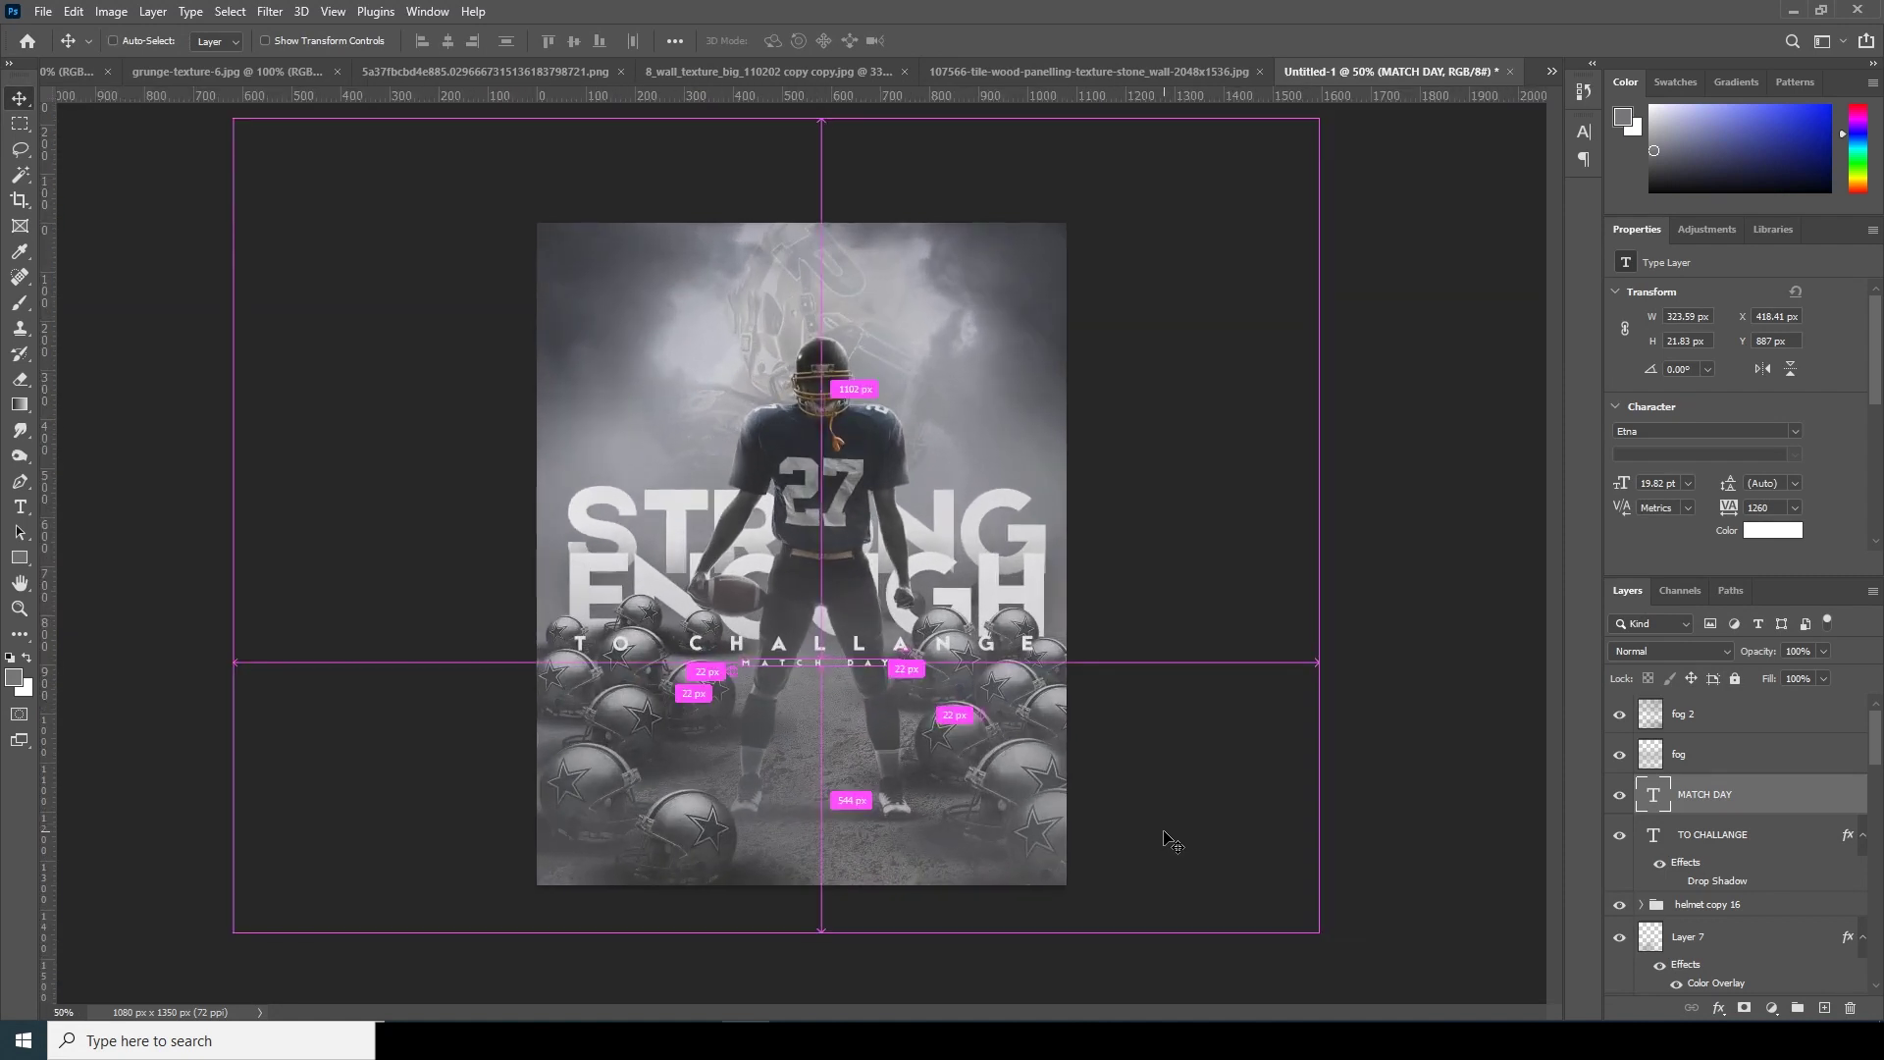
pyautogui.hotkey('ctrl', '+')
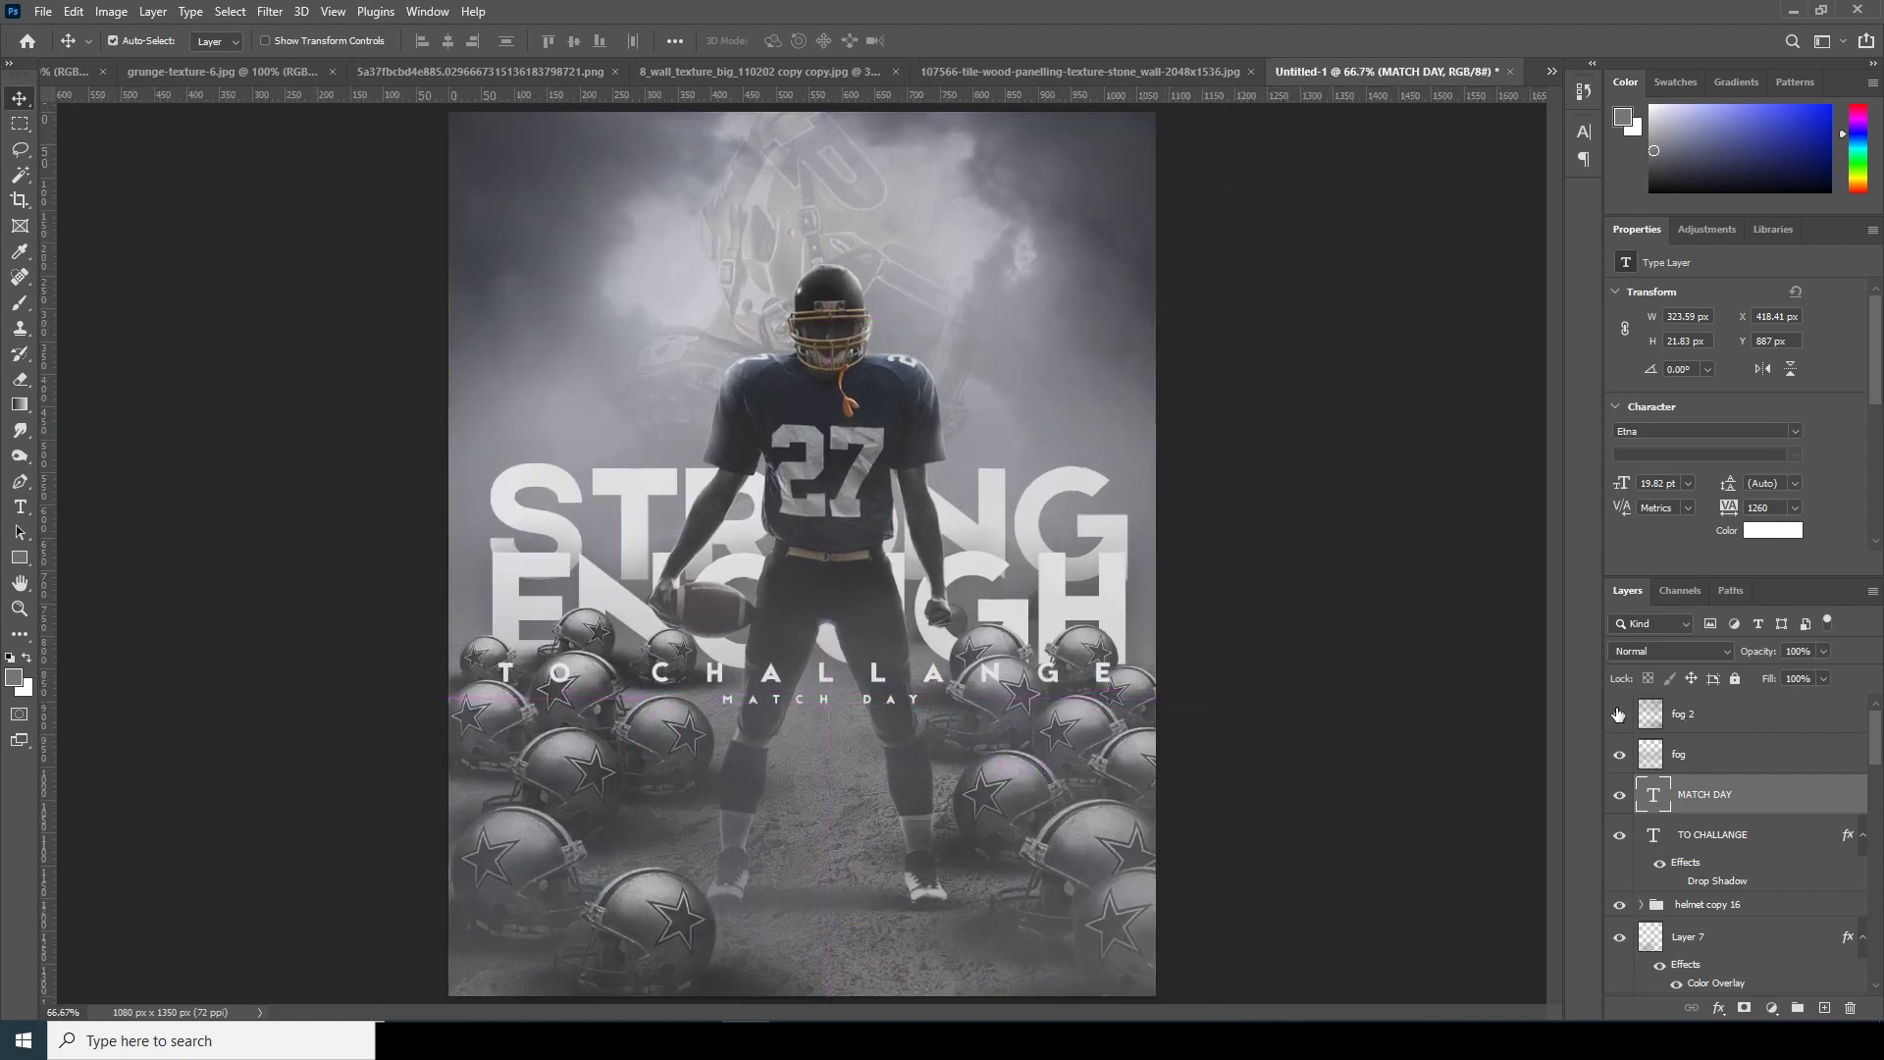
pyautogui.click(873, 385)
pyautogui.rightClick(849, 444)
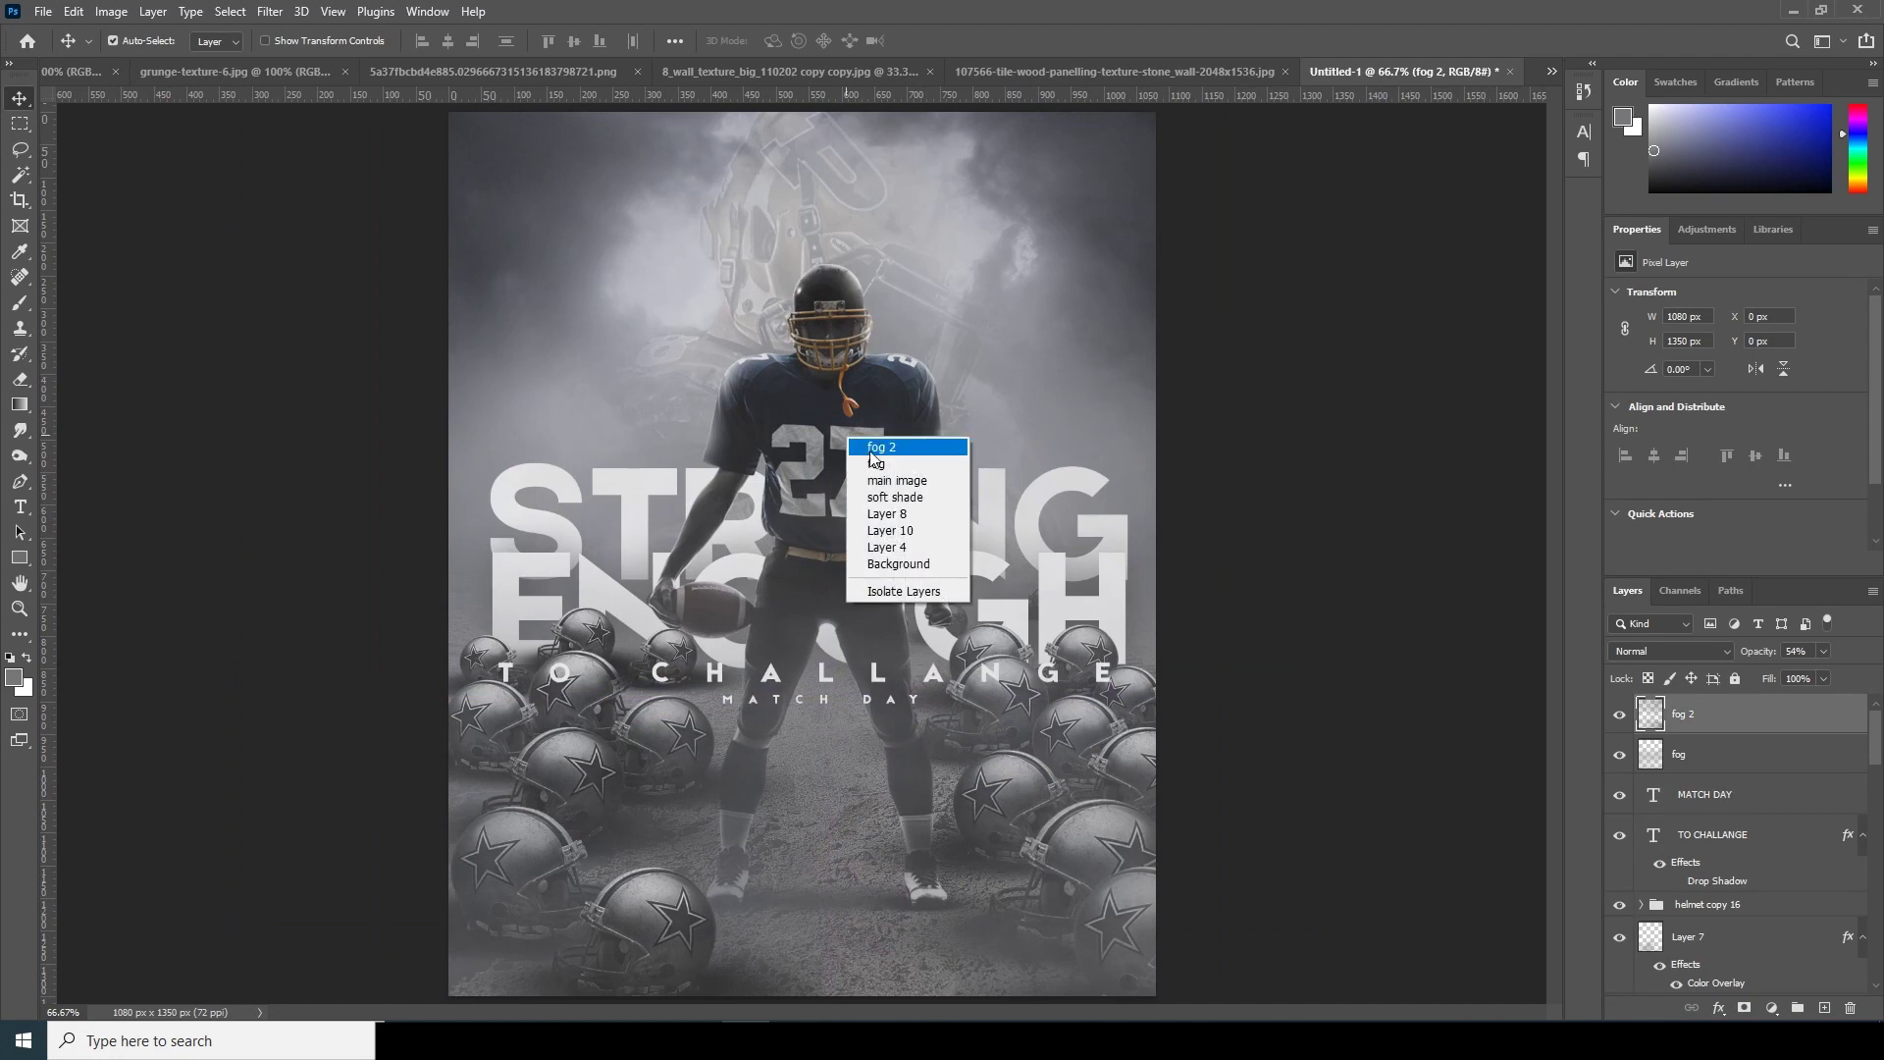
pyautogui.click(903, 480)
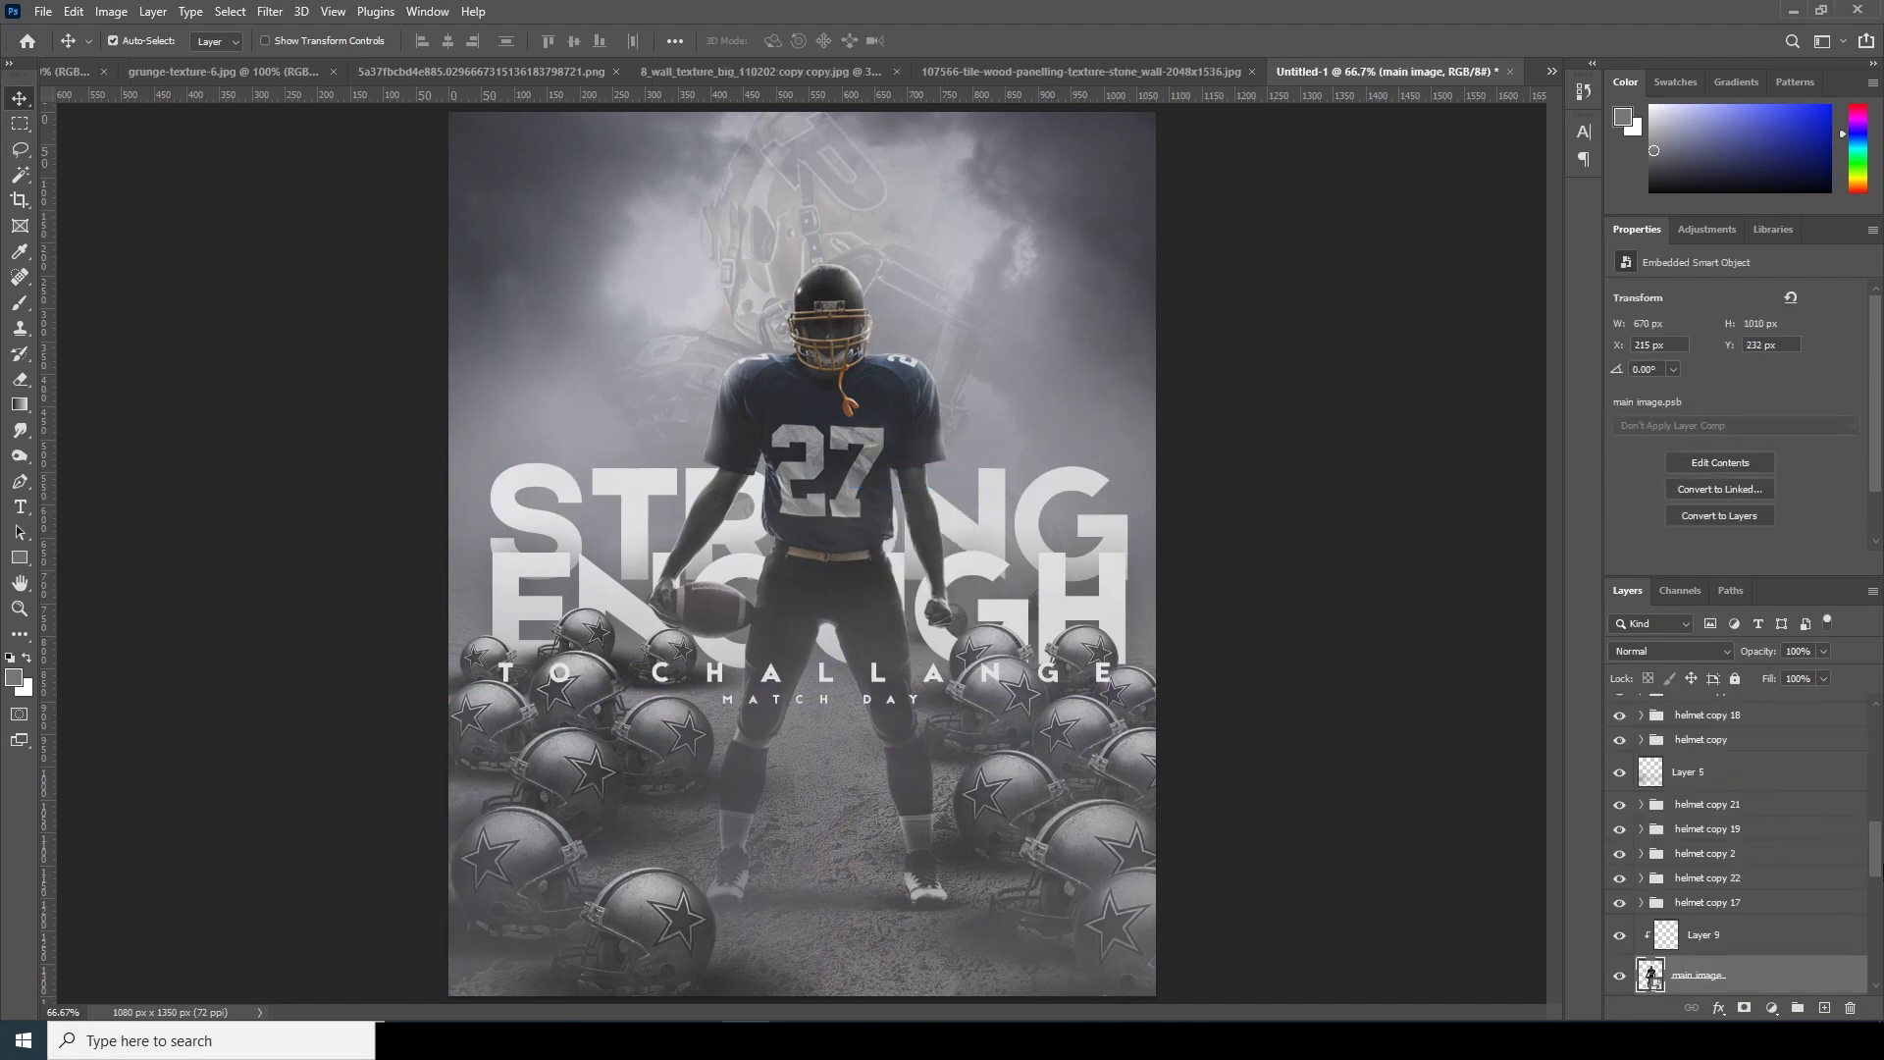
pyautogui.click(269, 12)
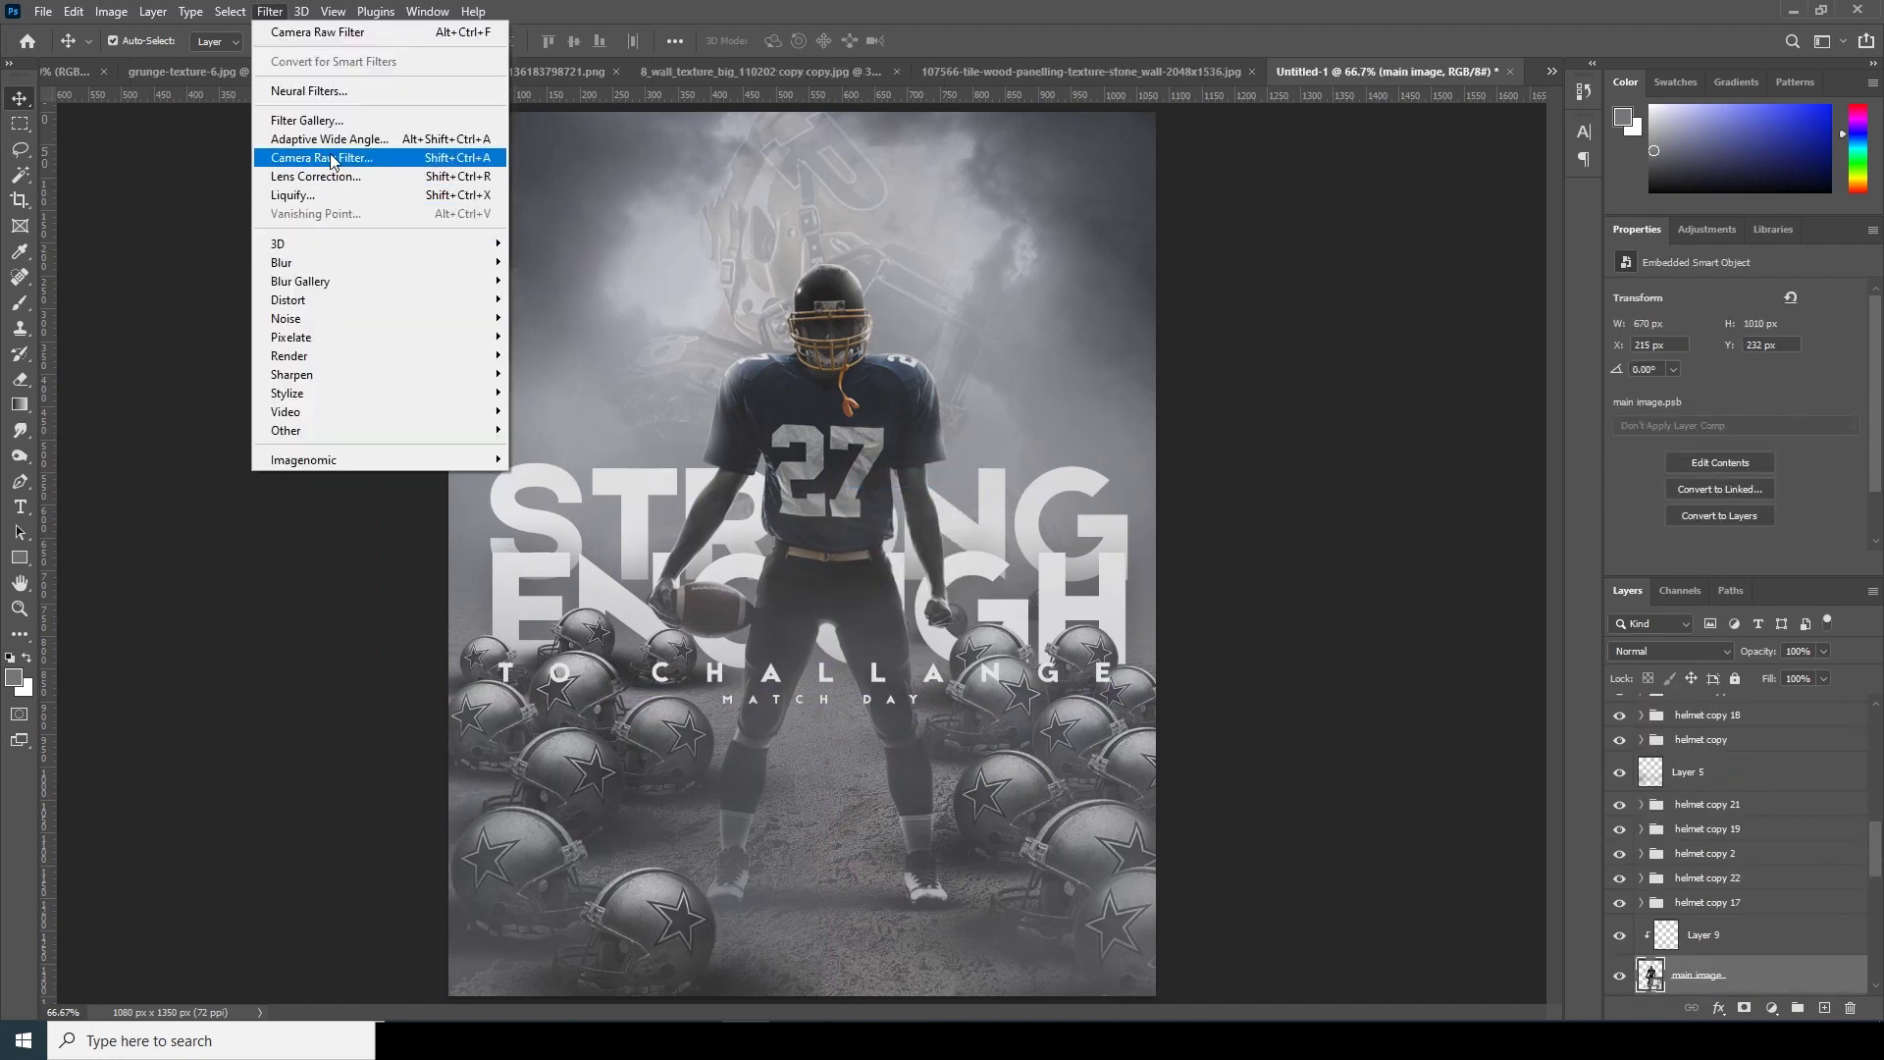
pyautogui.click(332, 158)
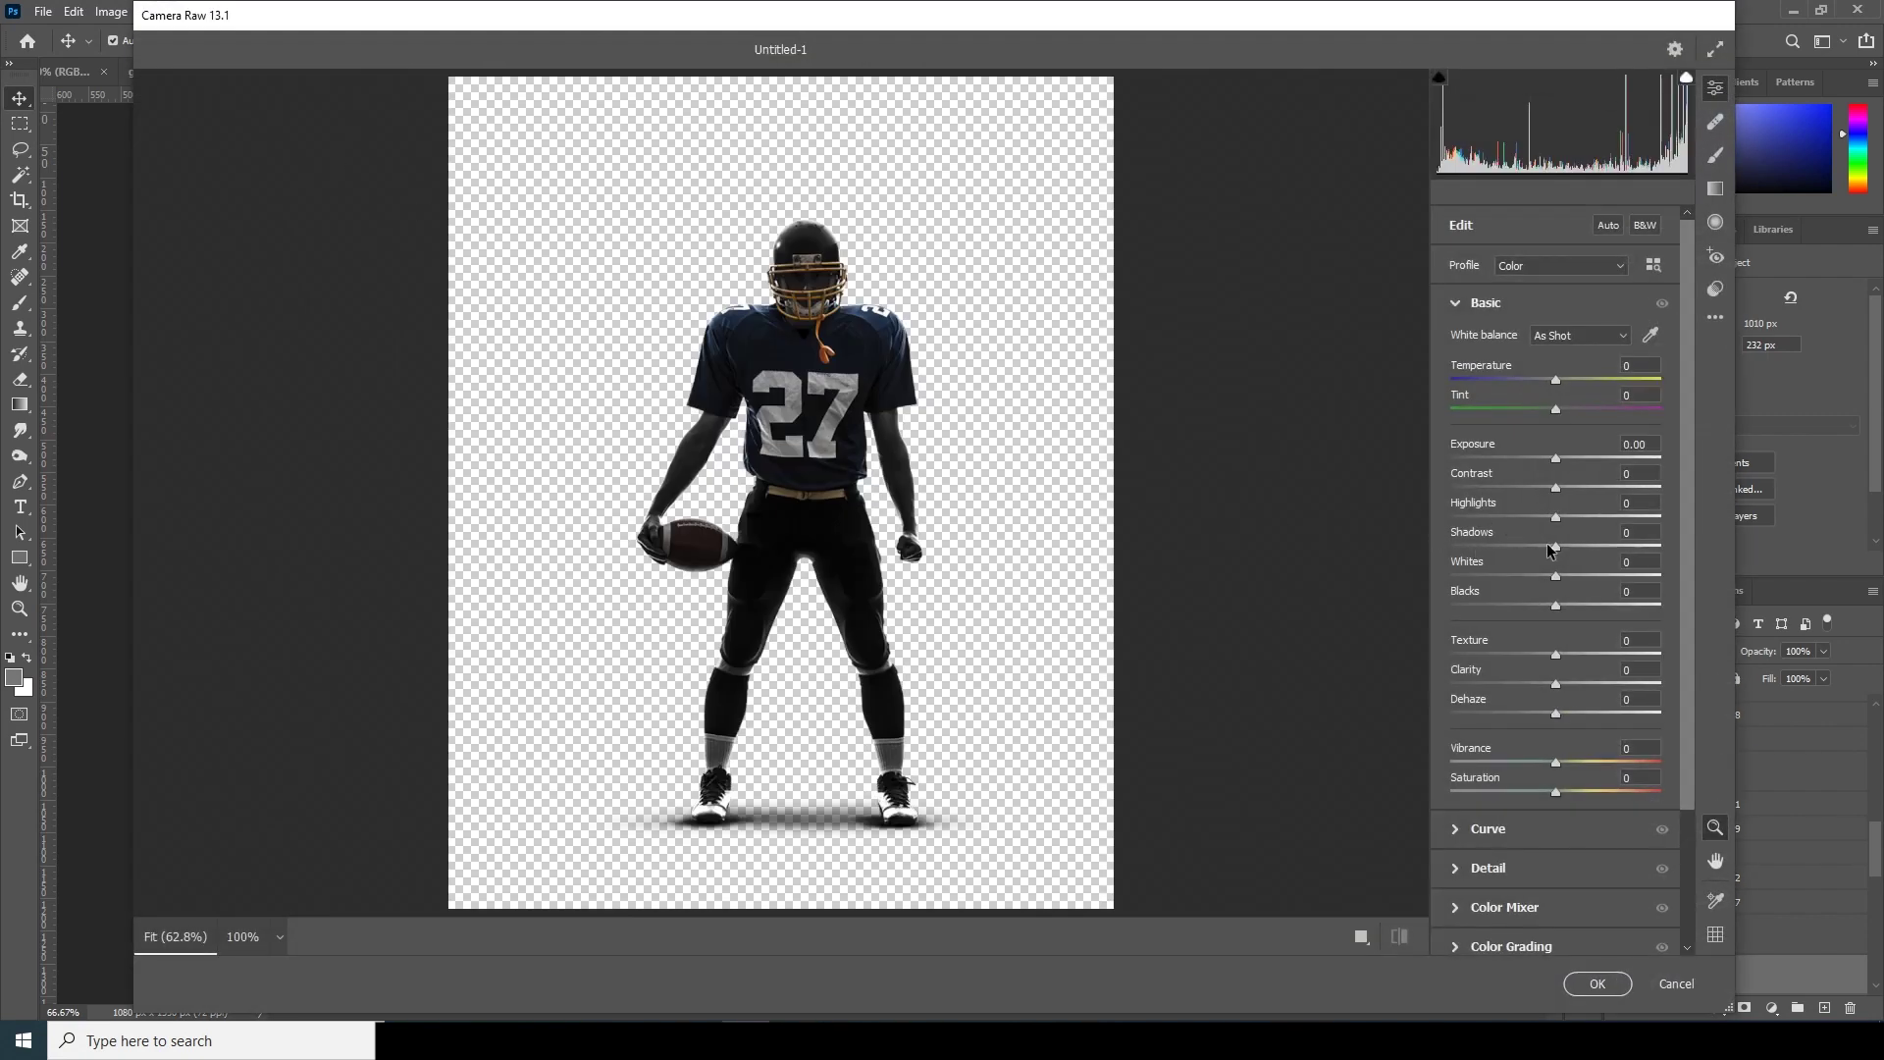
# Set the player's Clarity to +87, Texture to +50, Highlights to -100 and Shadows to +39 in Camera Raw.
pyautogui.click(1647, 684)
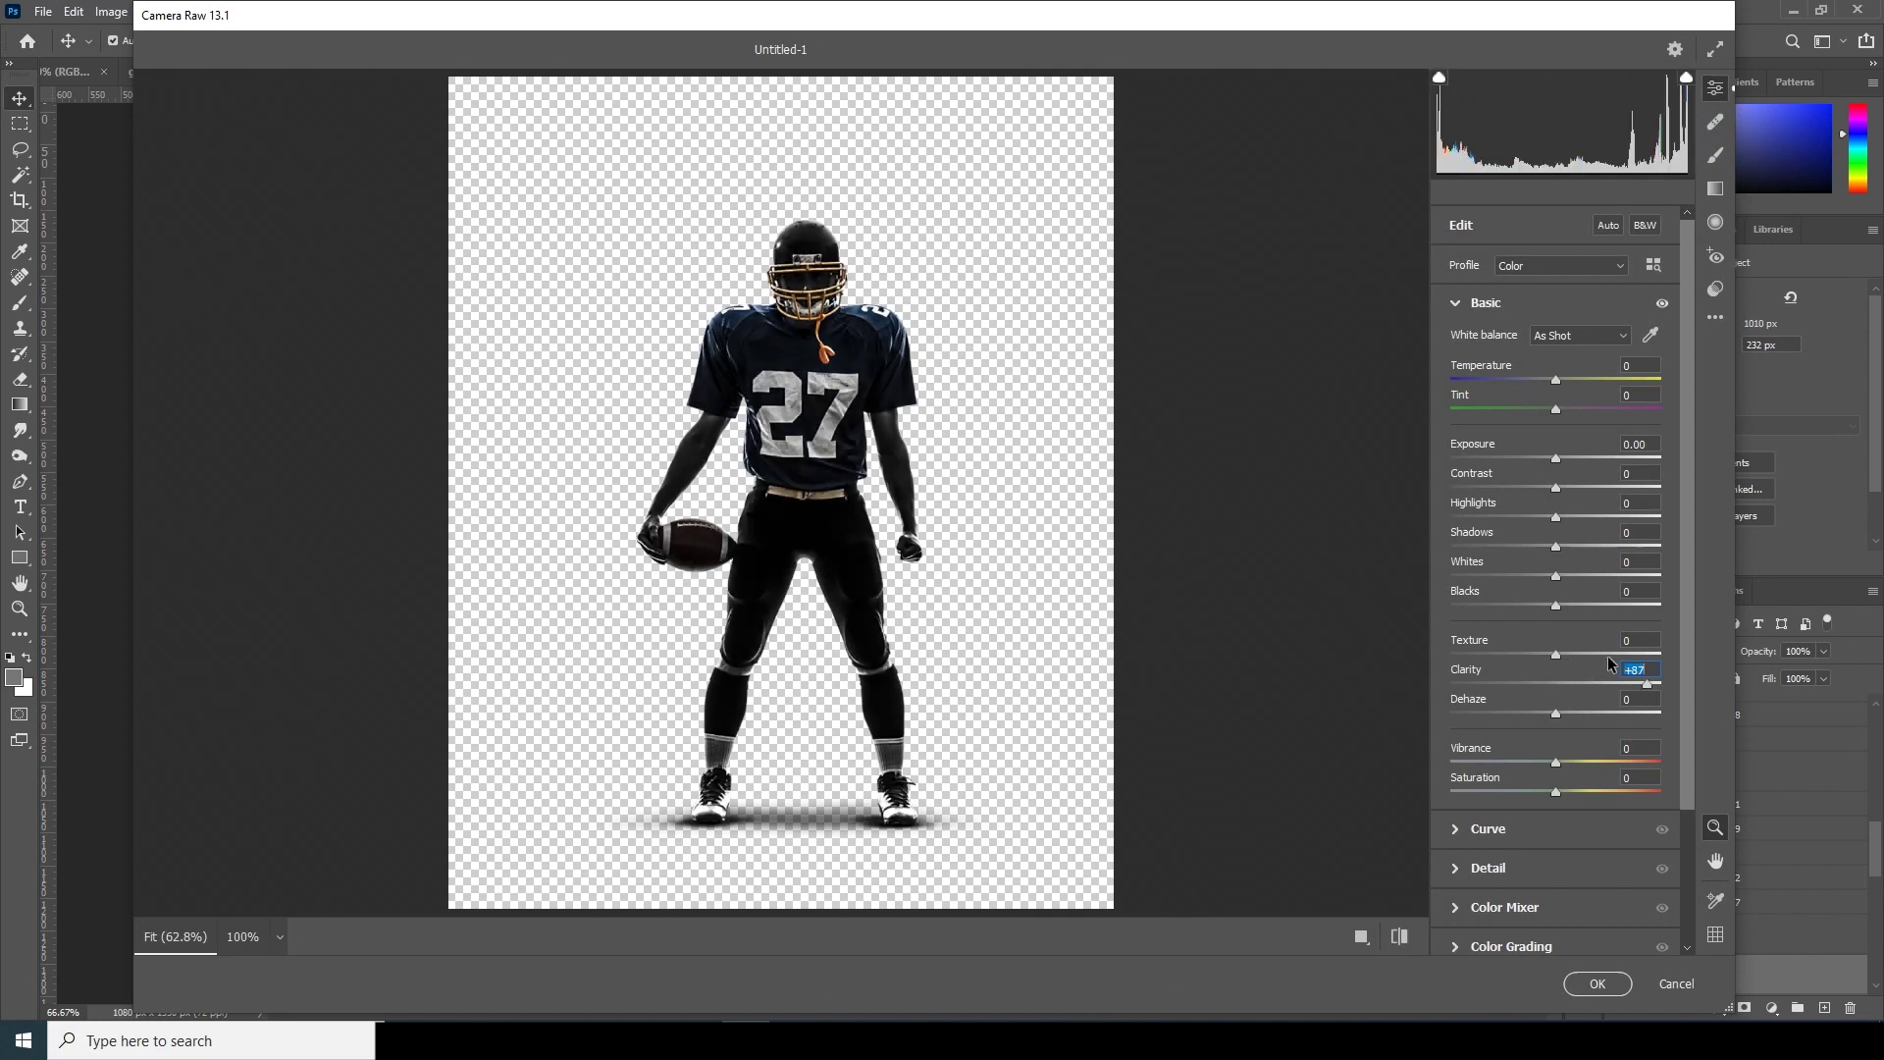
pyautogui.click(1609, 656)
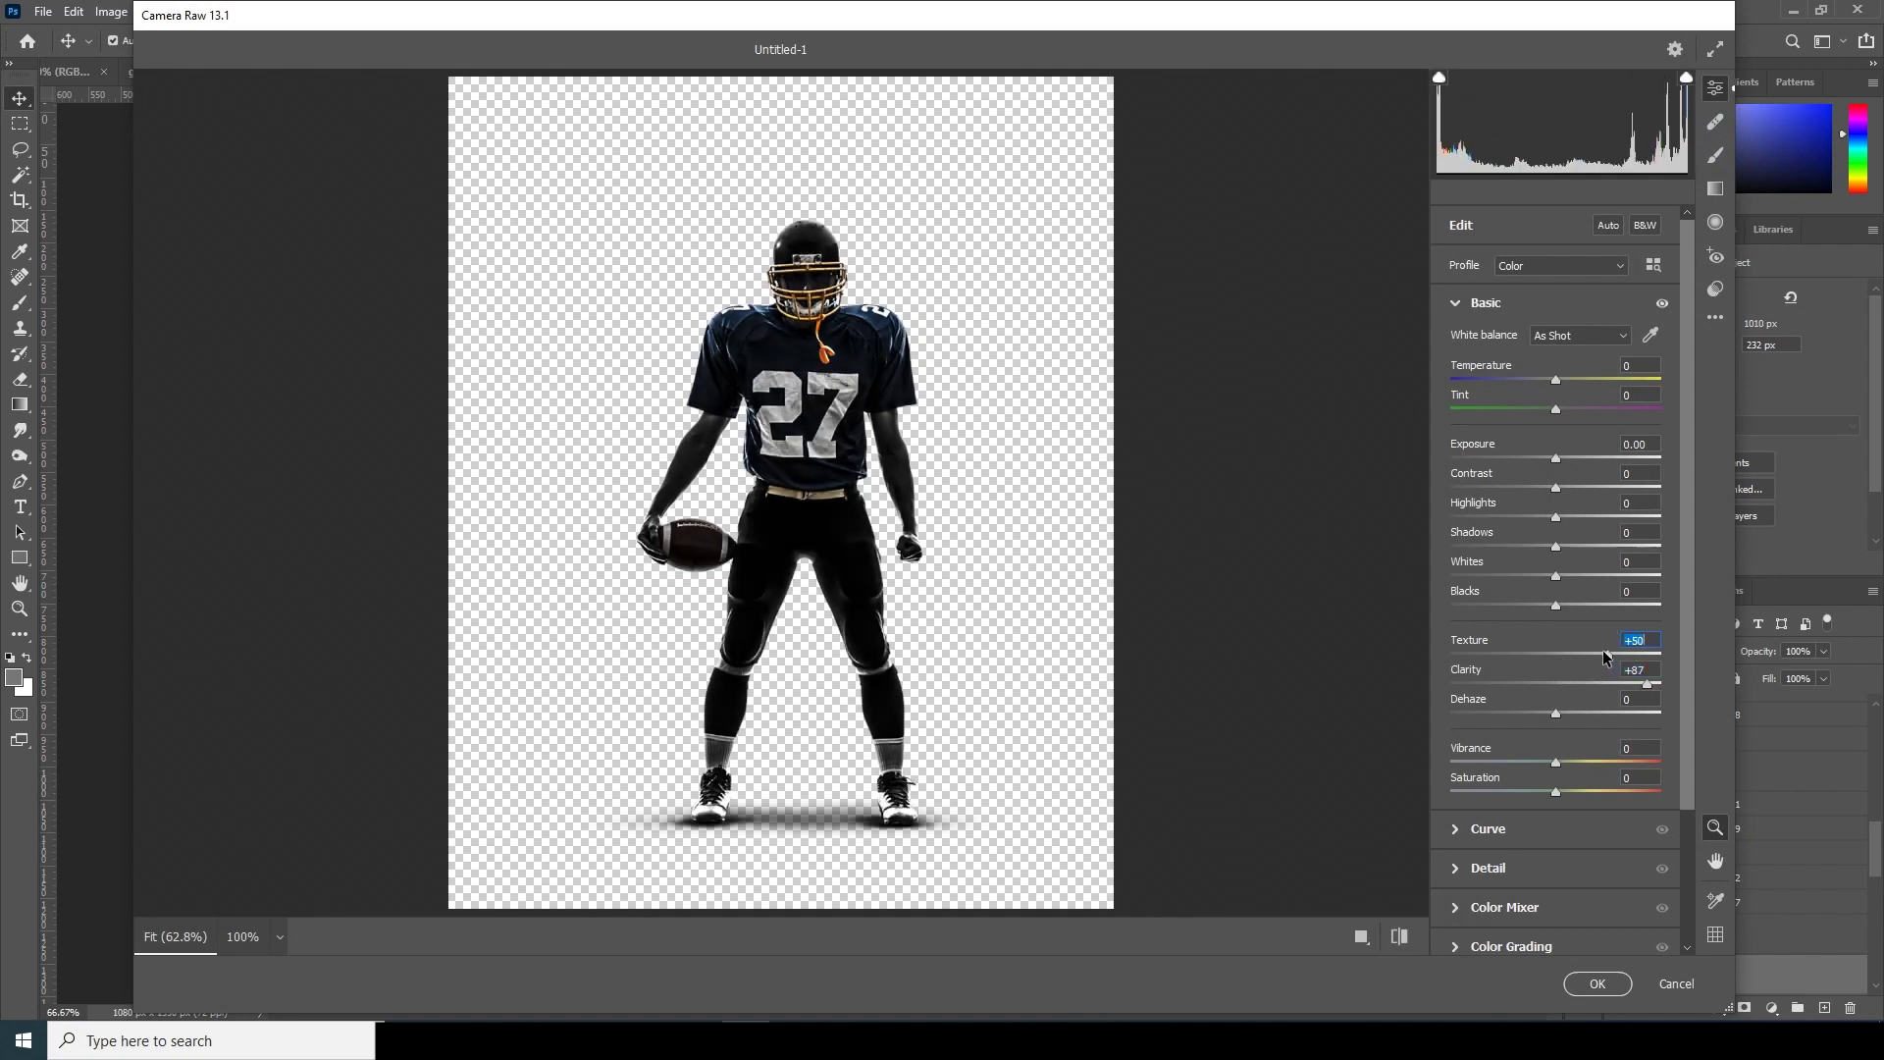
pyautogui.click(1458, 517)
pyautogui.moveTo(1457, 520); pyautogui.dragTo(1414, 527)
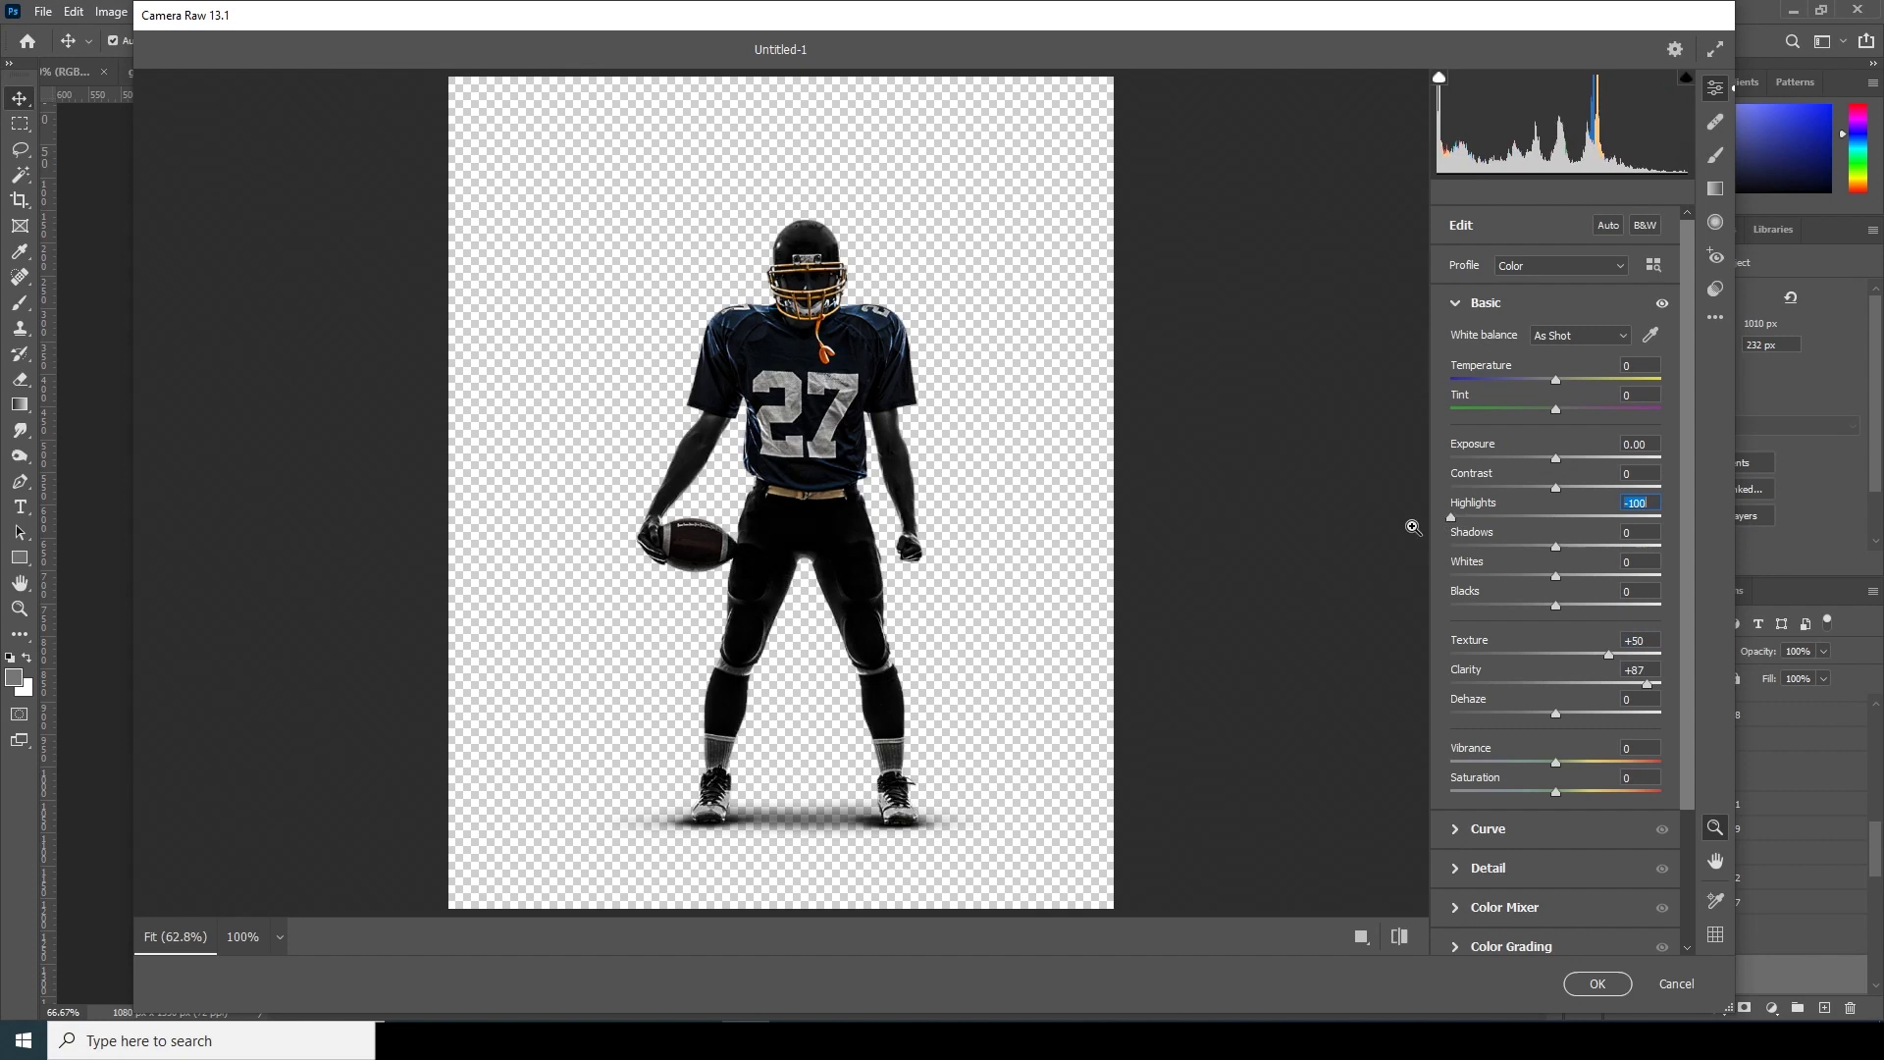
pyautogui.click(1598, 547)
pyautogui.moveTo(1598, 551); pyautogui.dragTo(1598, 552)
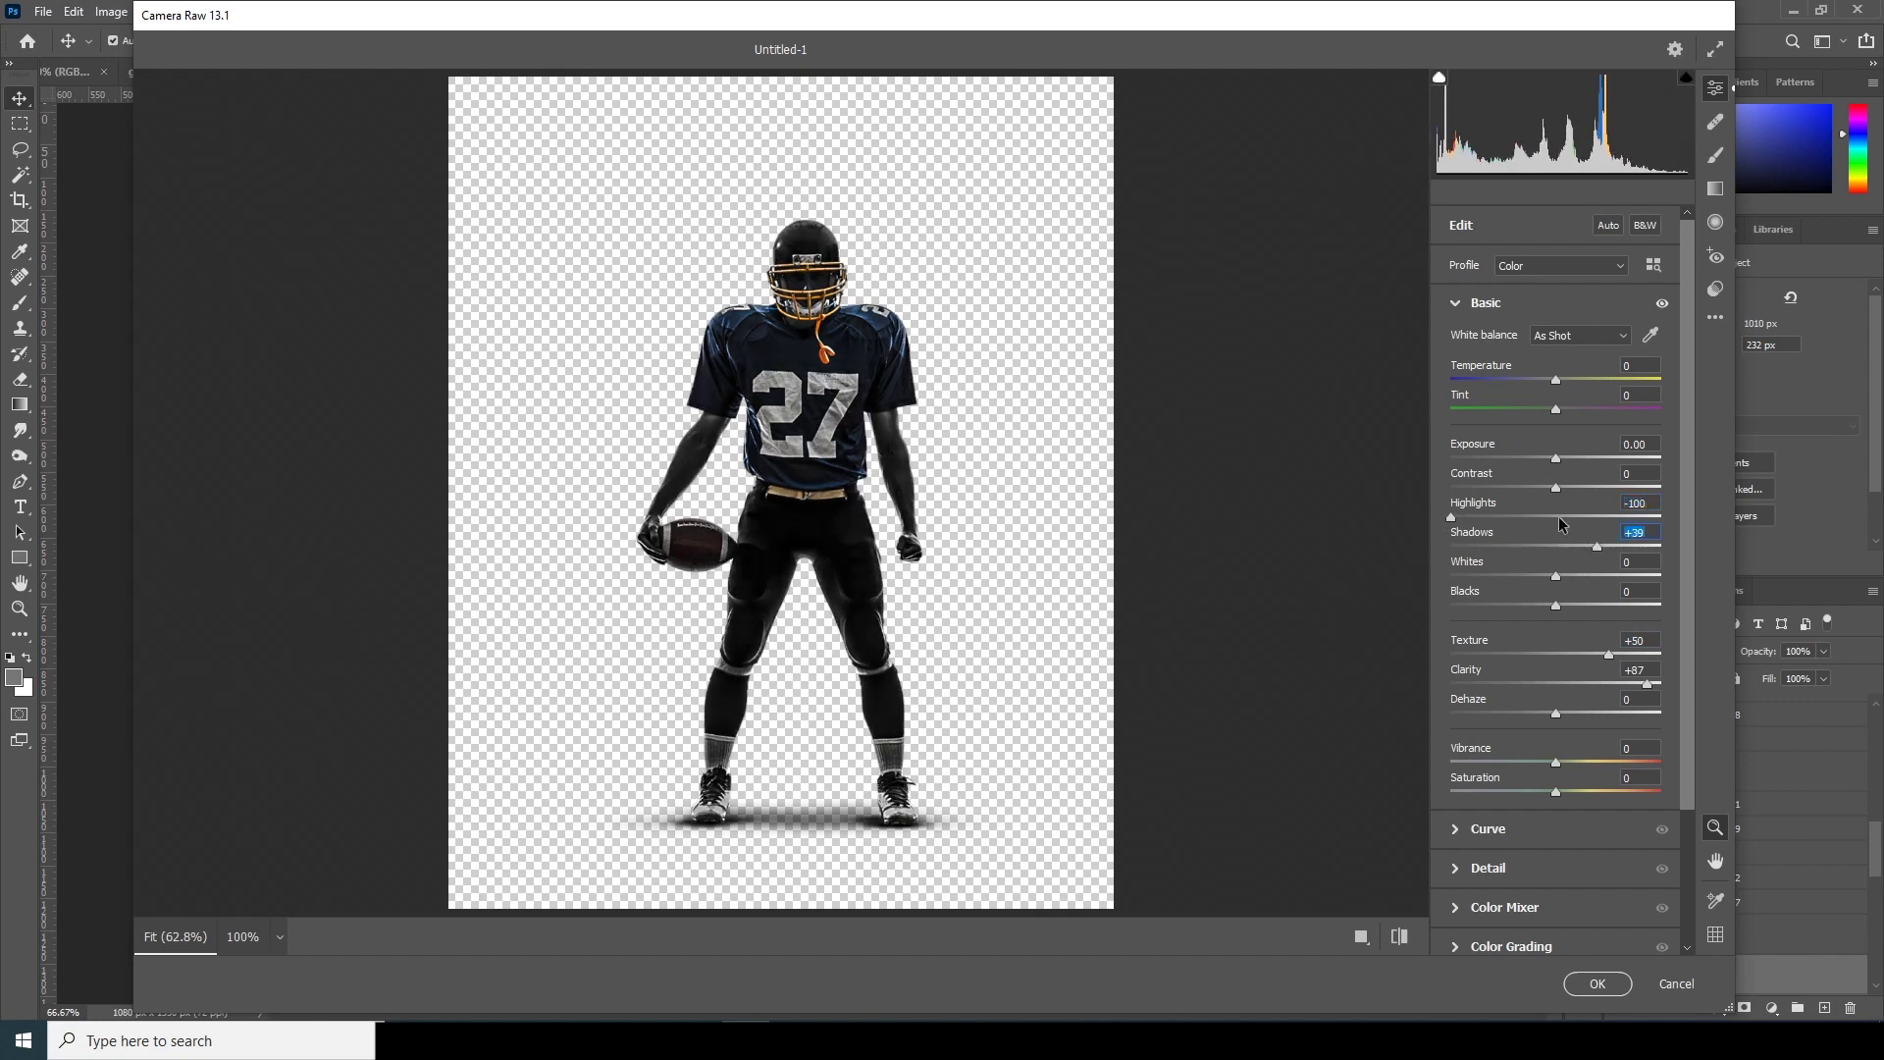
# Raise the player's Exposure to +0.10 and lower Vibrance to -5.
pyautogui.click(1556, 458)
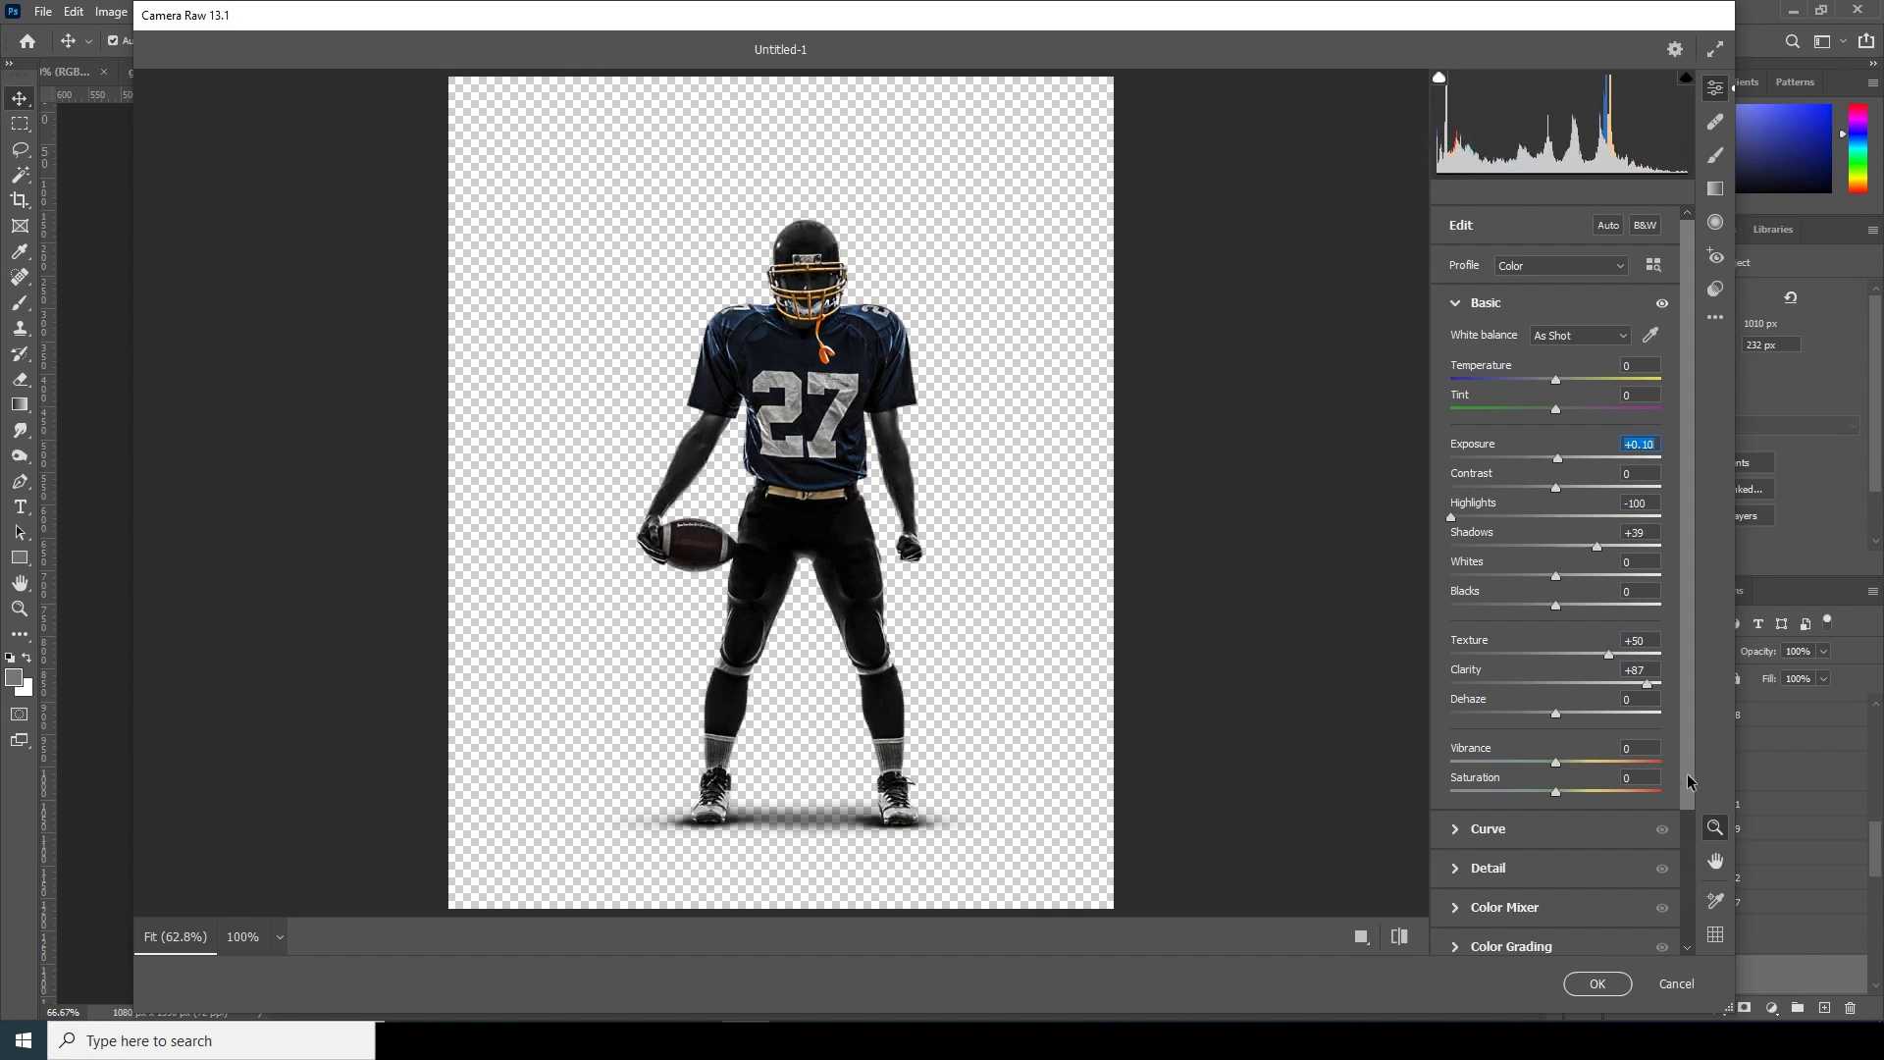
pyautogui.scroll(-2, 1689, 781)
pyautogui.click(1550, 684)
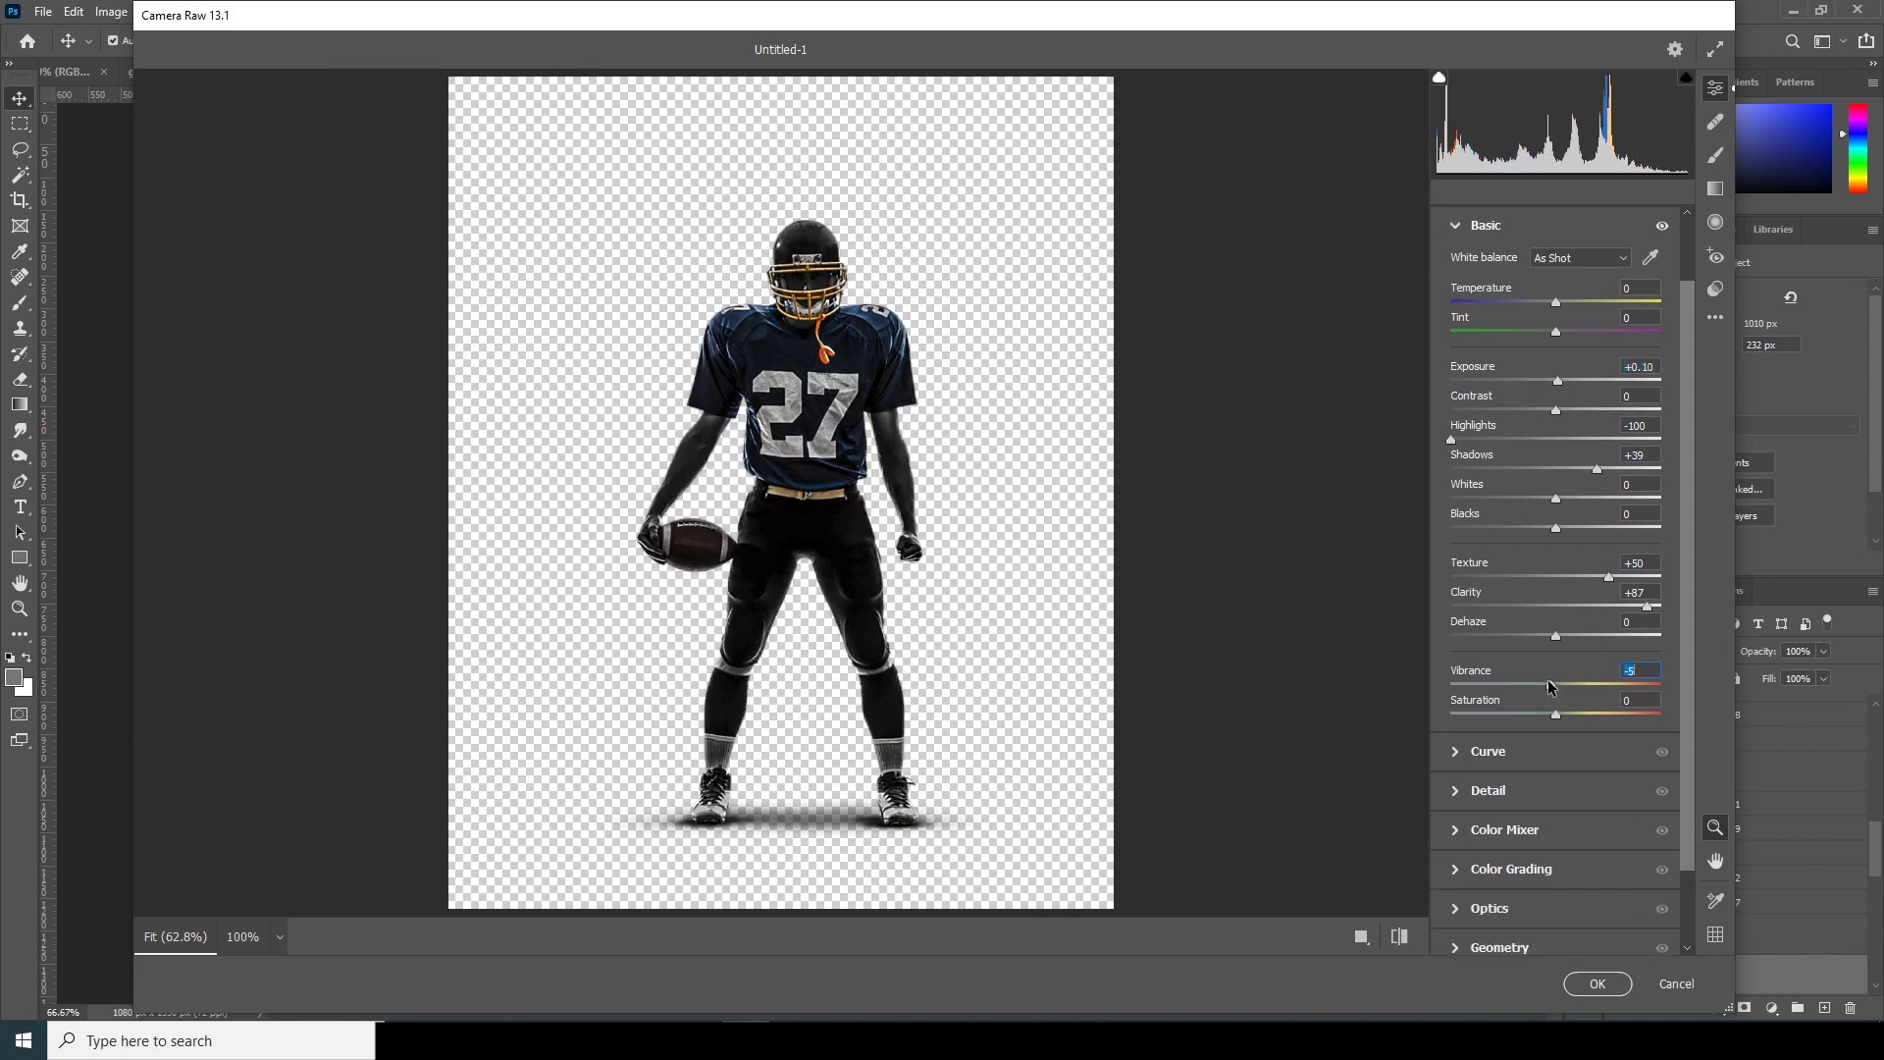
# Set the player's Noise Reduction to 78, Color Noise Reduction to 35 and Sharpening to 22.
pyautogui.click(1458, 793)
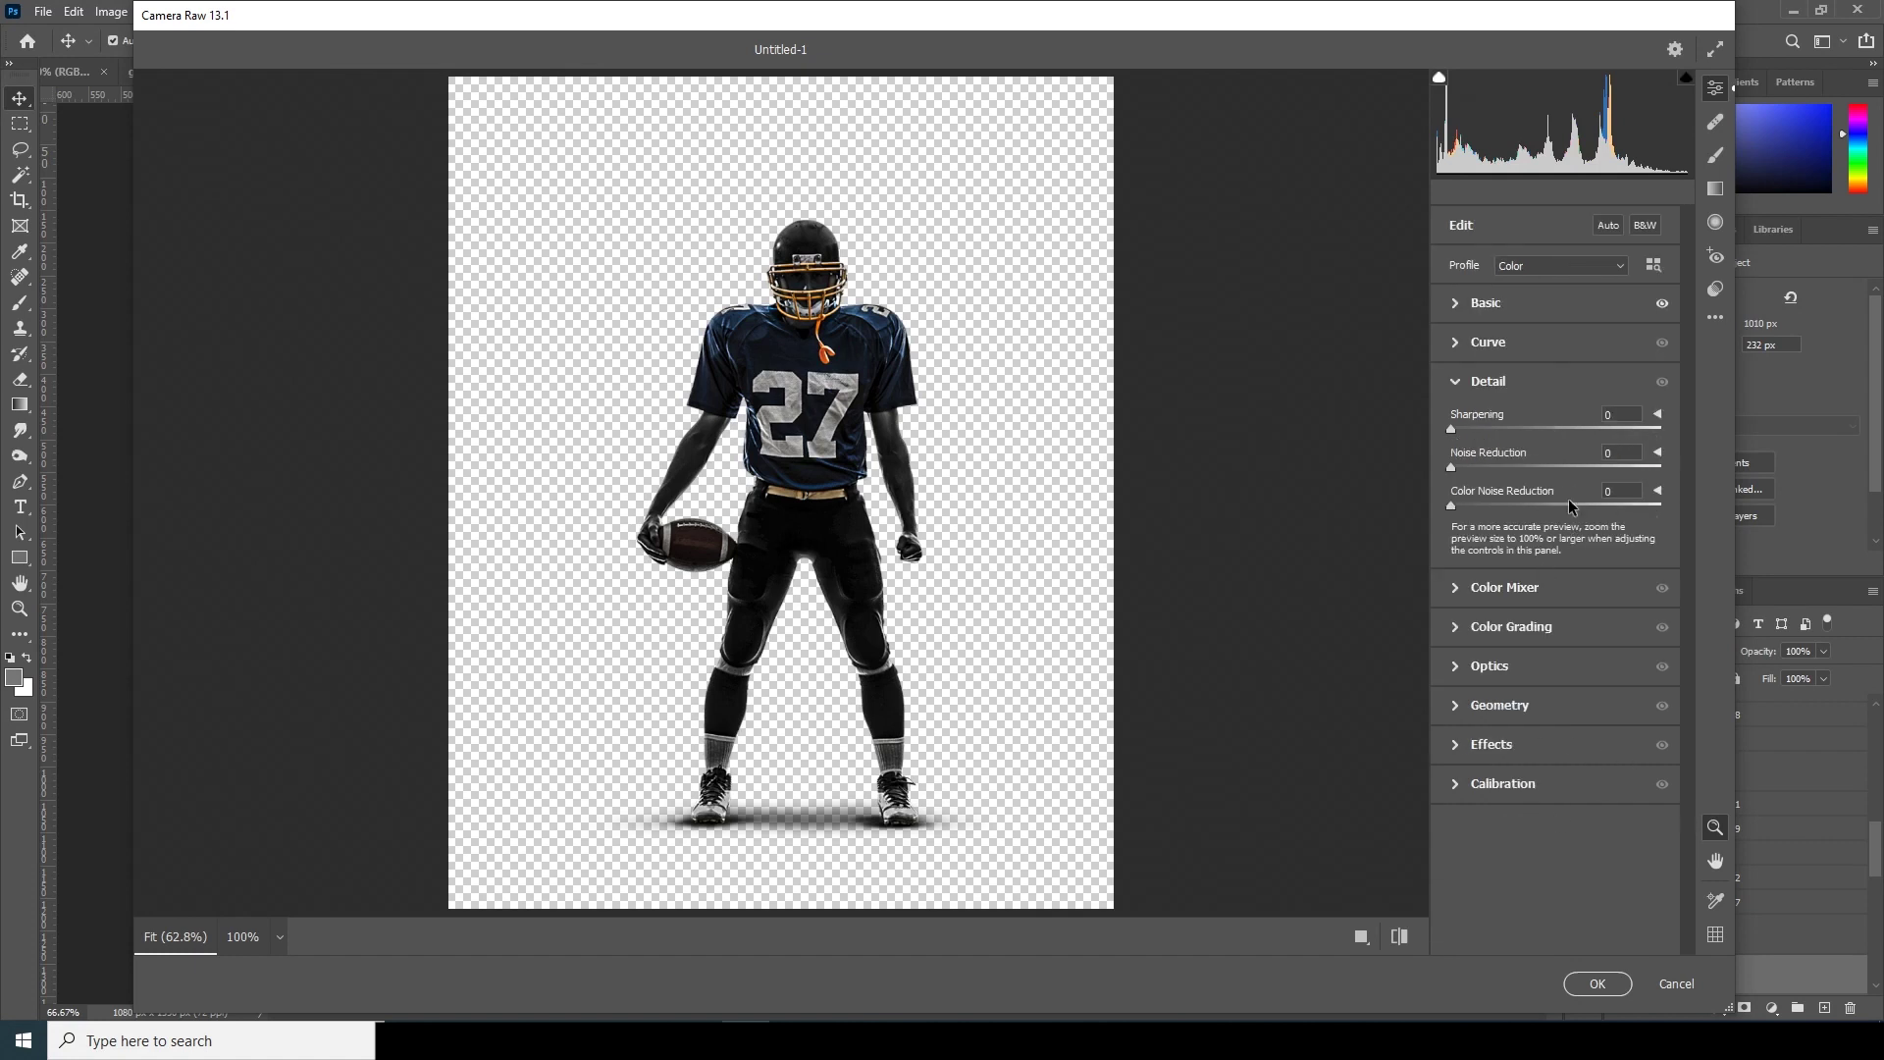
pyautogui.click(1599, 468)
pyautogui.moveTo(1607, 467); pyautogui.dragTo(1616, 467)
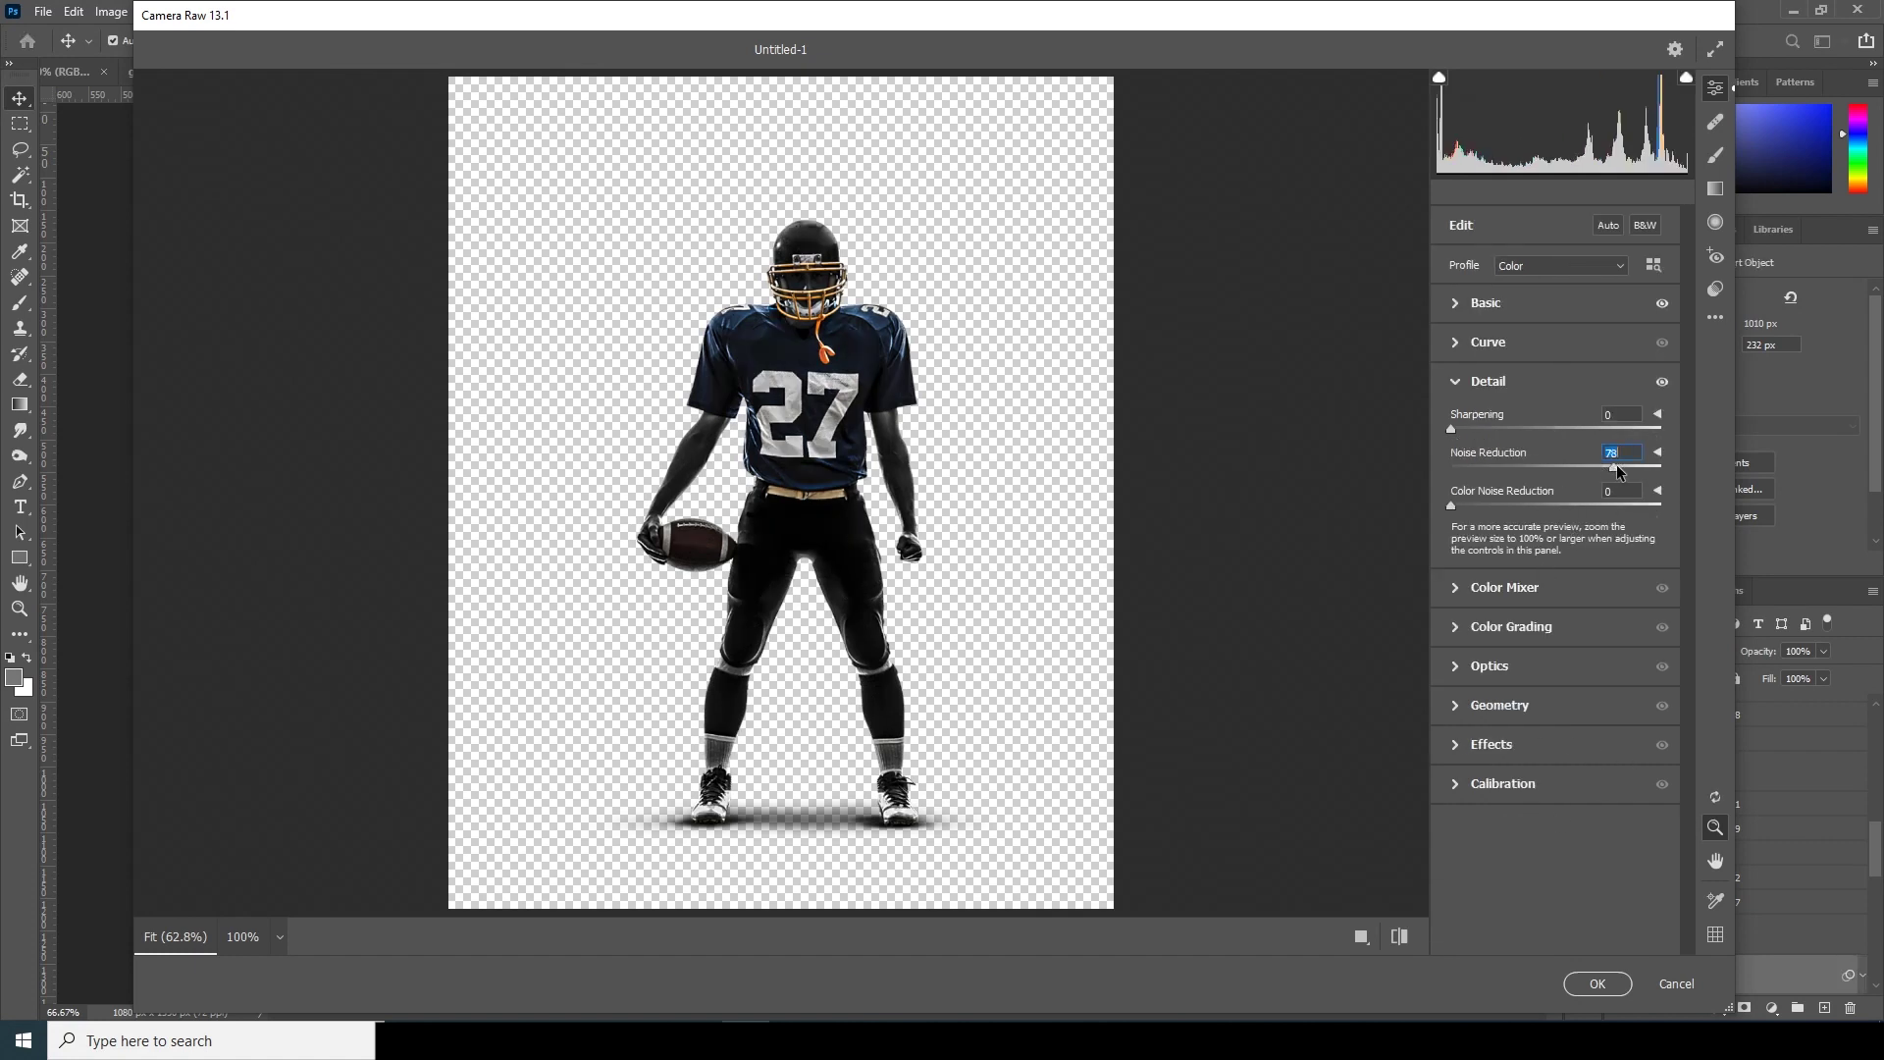
pyautogui.click(1510, 505)
pyautogui.moveTo(1528, 509); pyautogui.dragTo(1522, 508)
pyautogui.click(1465, 430)
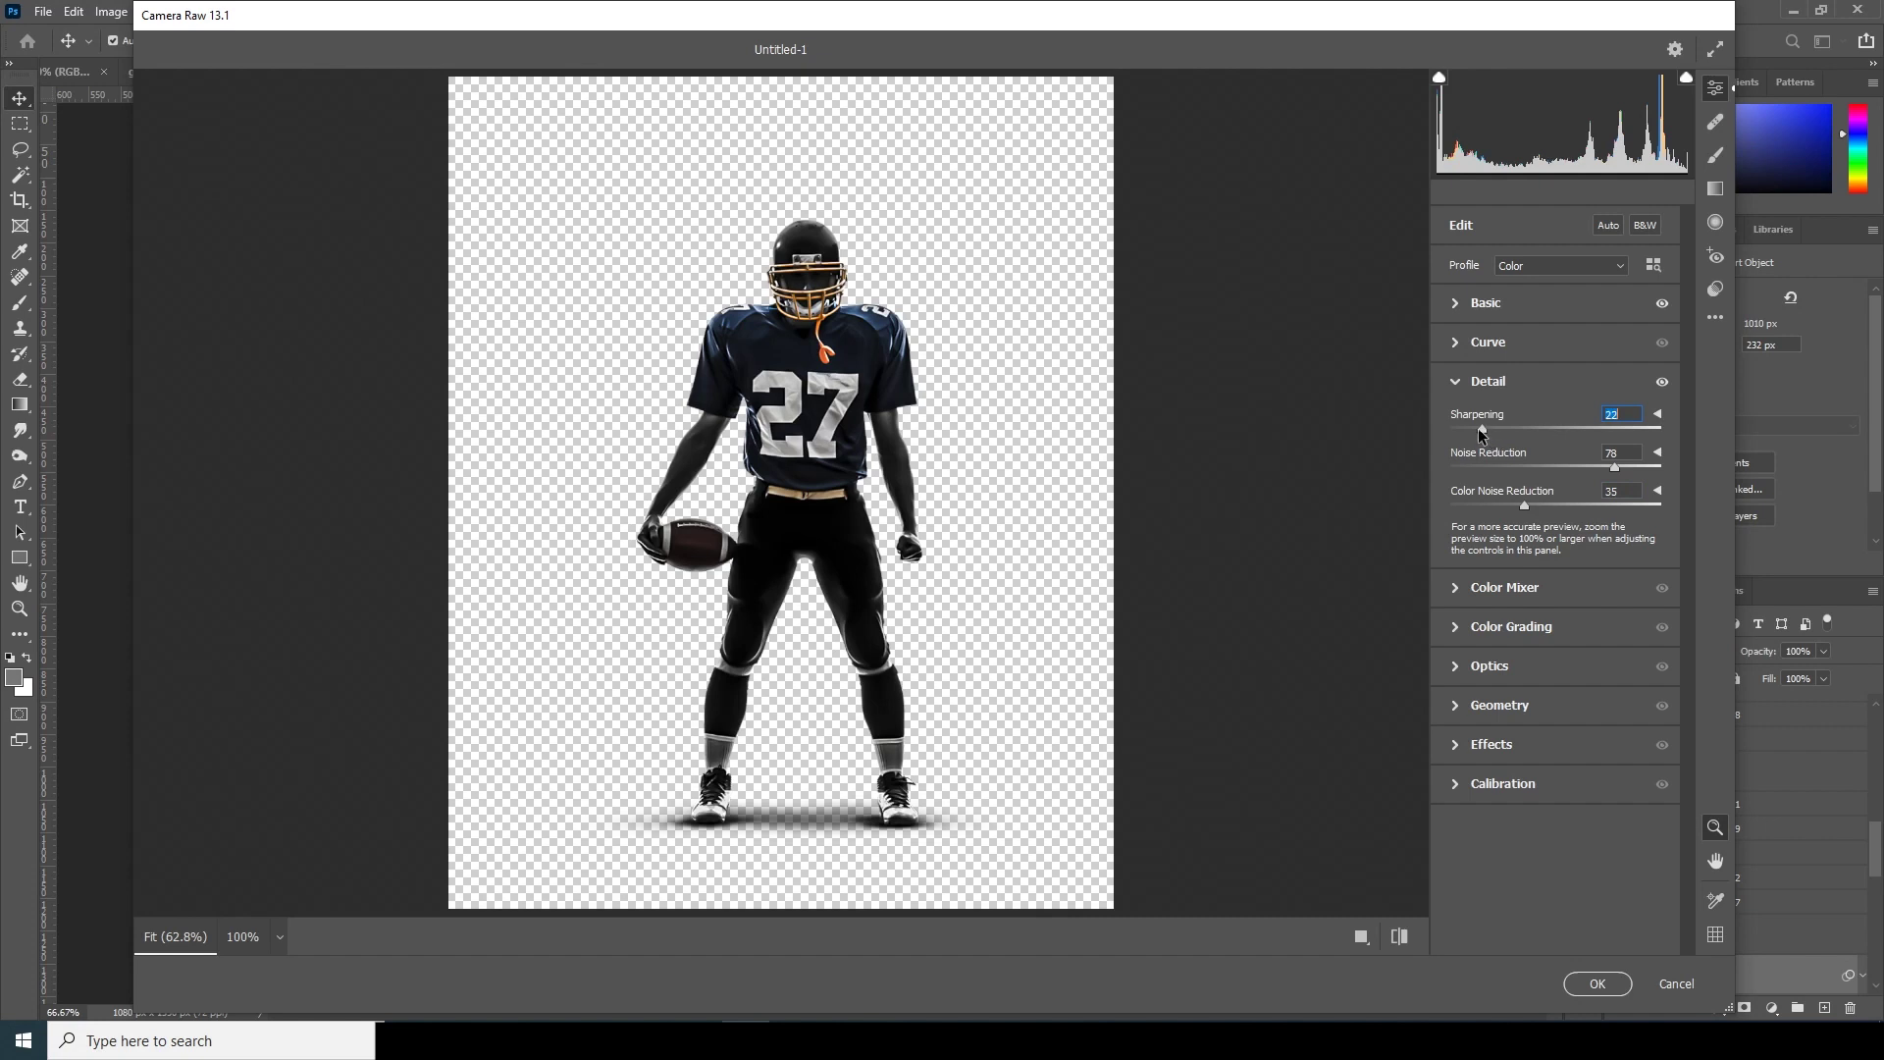
# Set Whites to -79, Clarity to +48 and Texture to +33, and apply the Camera Raw grading to the player.
pyautogui.click(1460, 302)
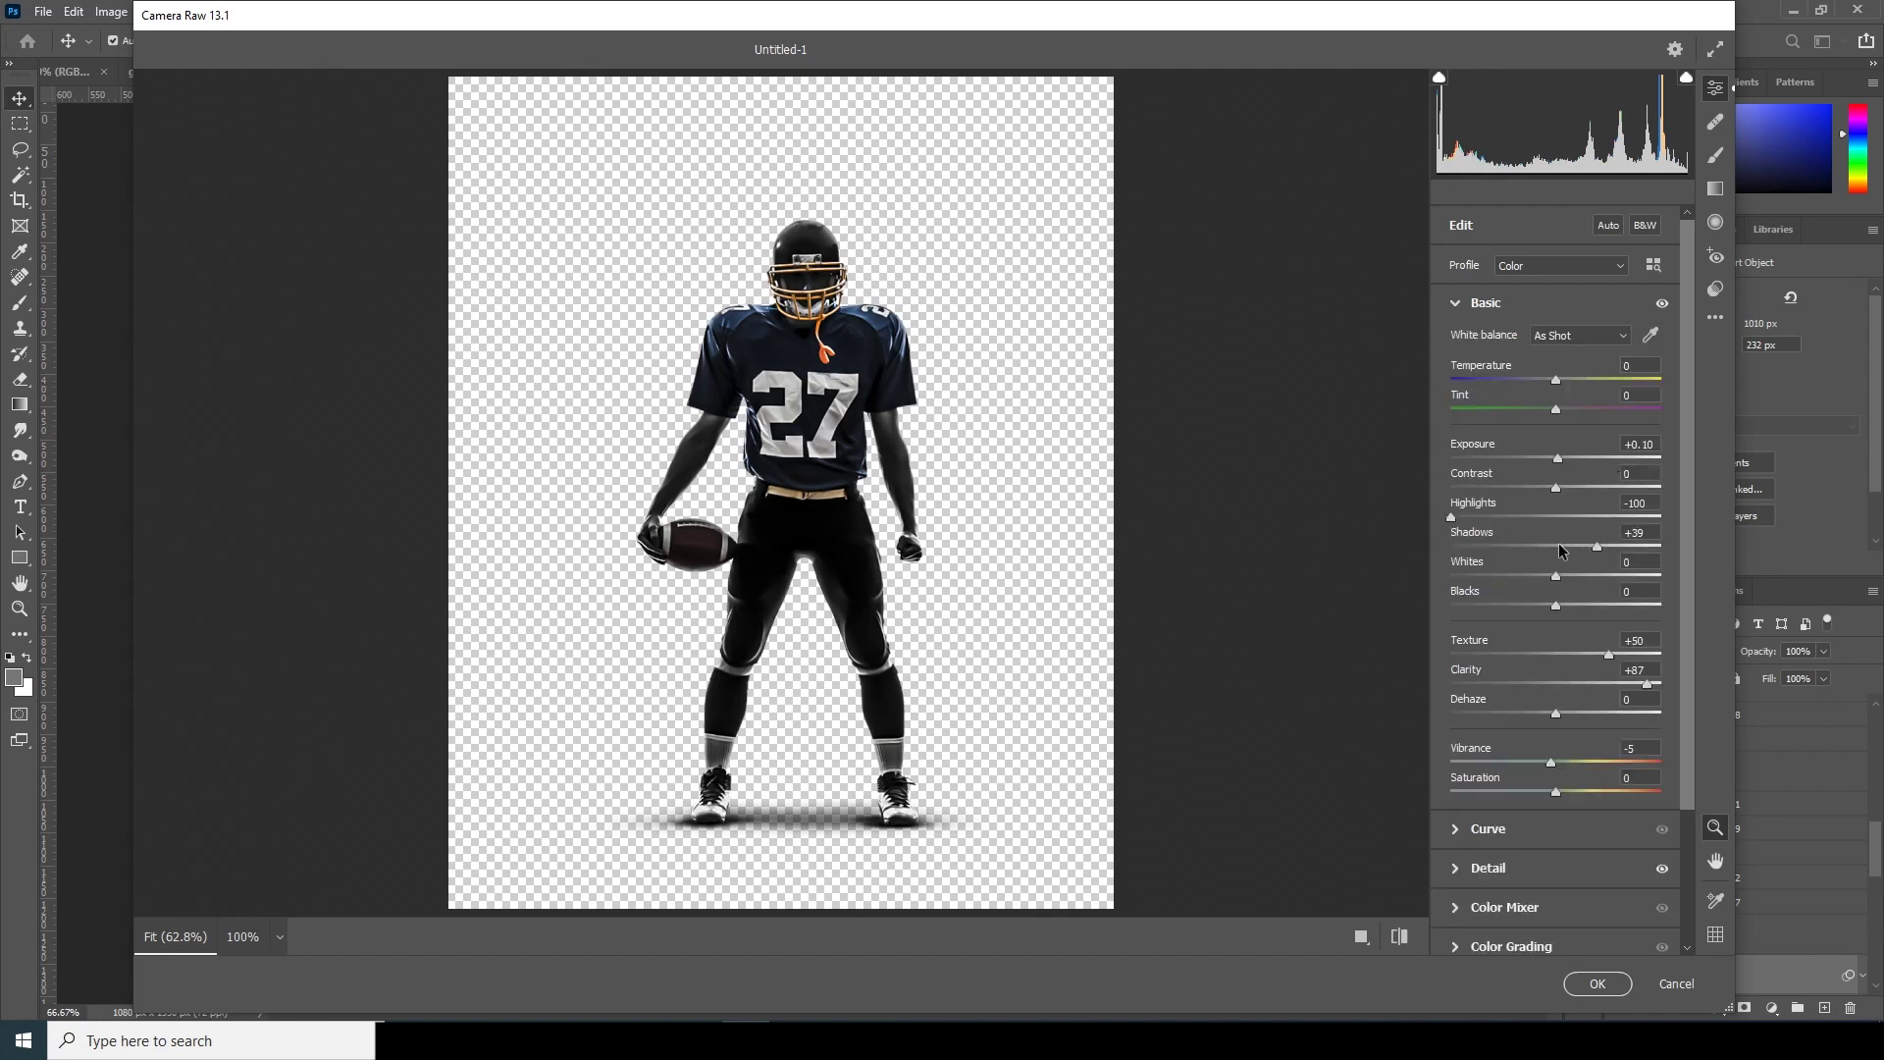
pyautogui.click(1472, 576)
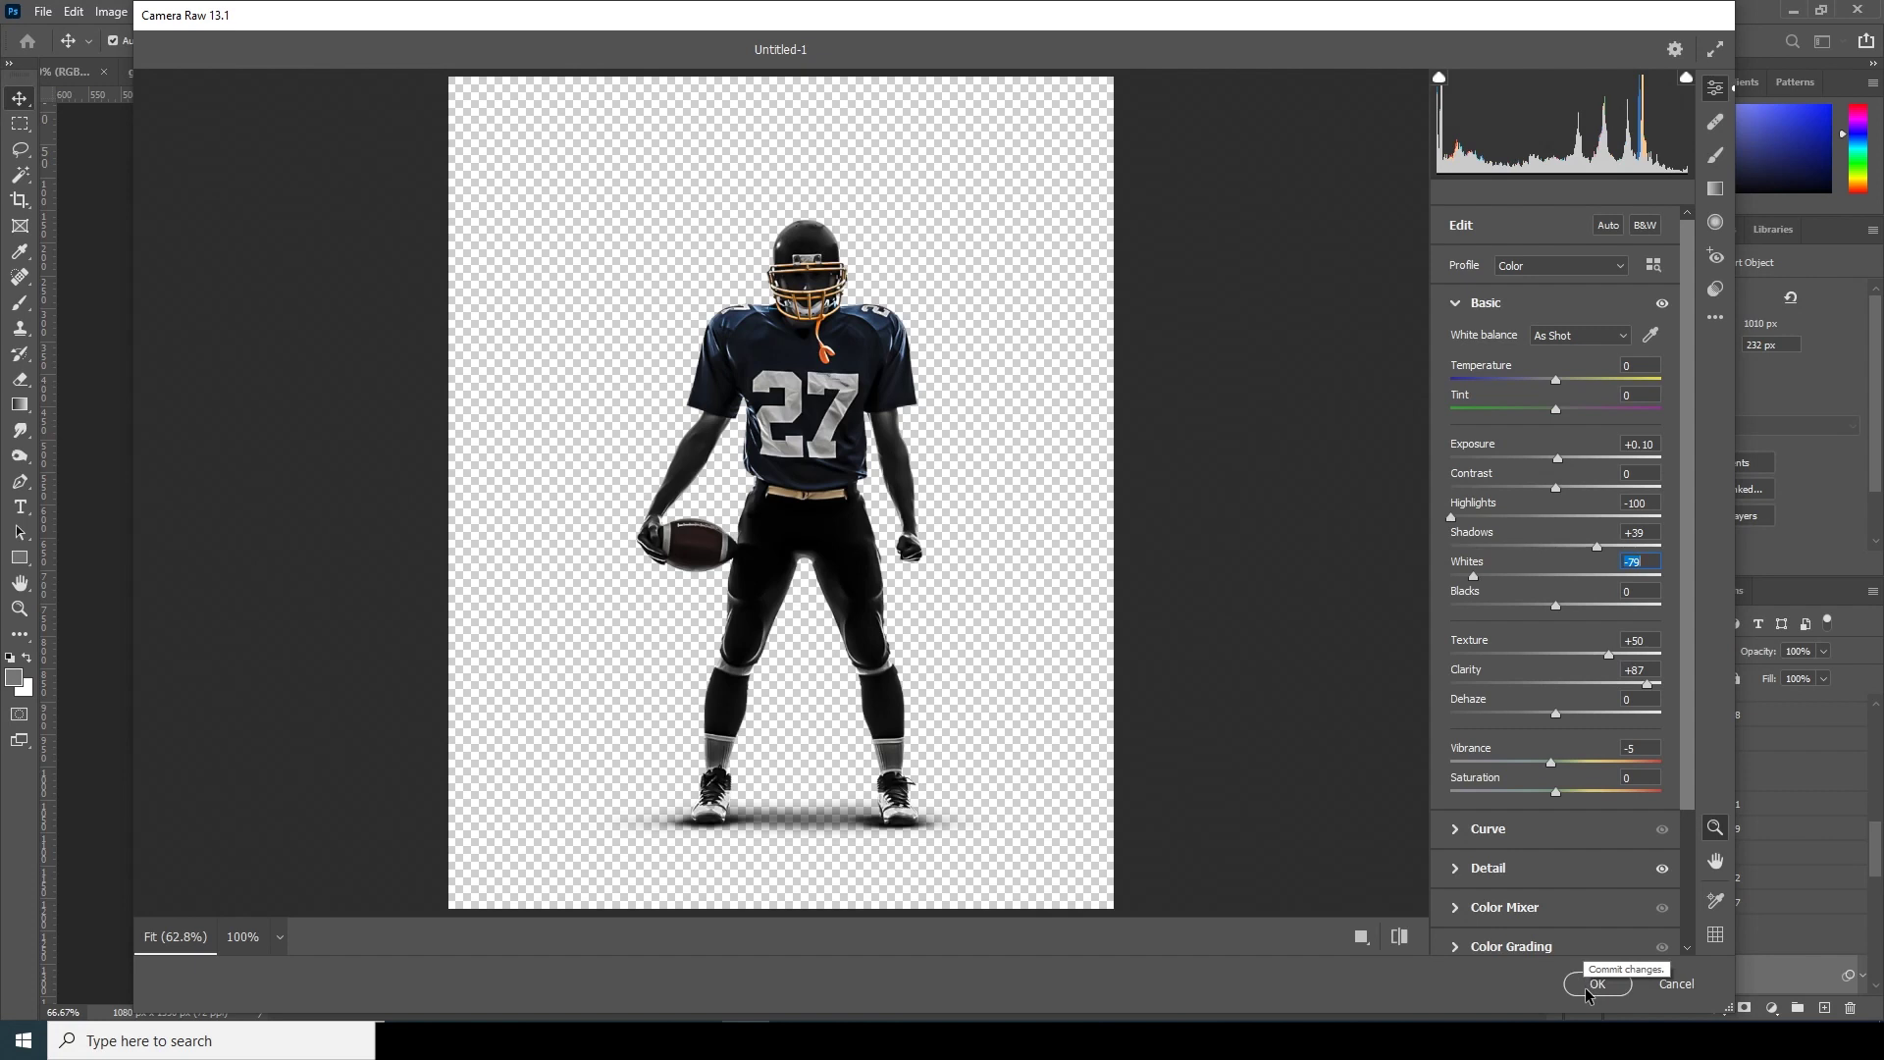
pyautogui.click(1609, 684)
pyautogui.moveTo(1609, 686); pyautogui.dragTo(1591, 663)
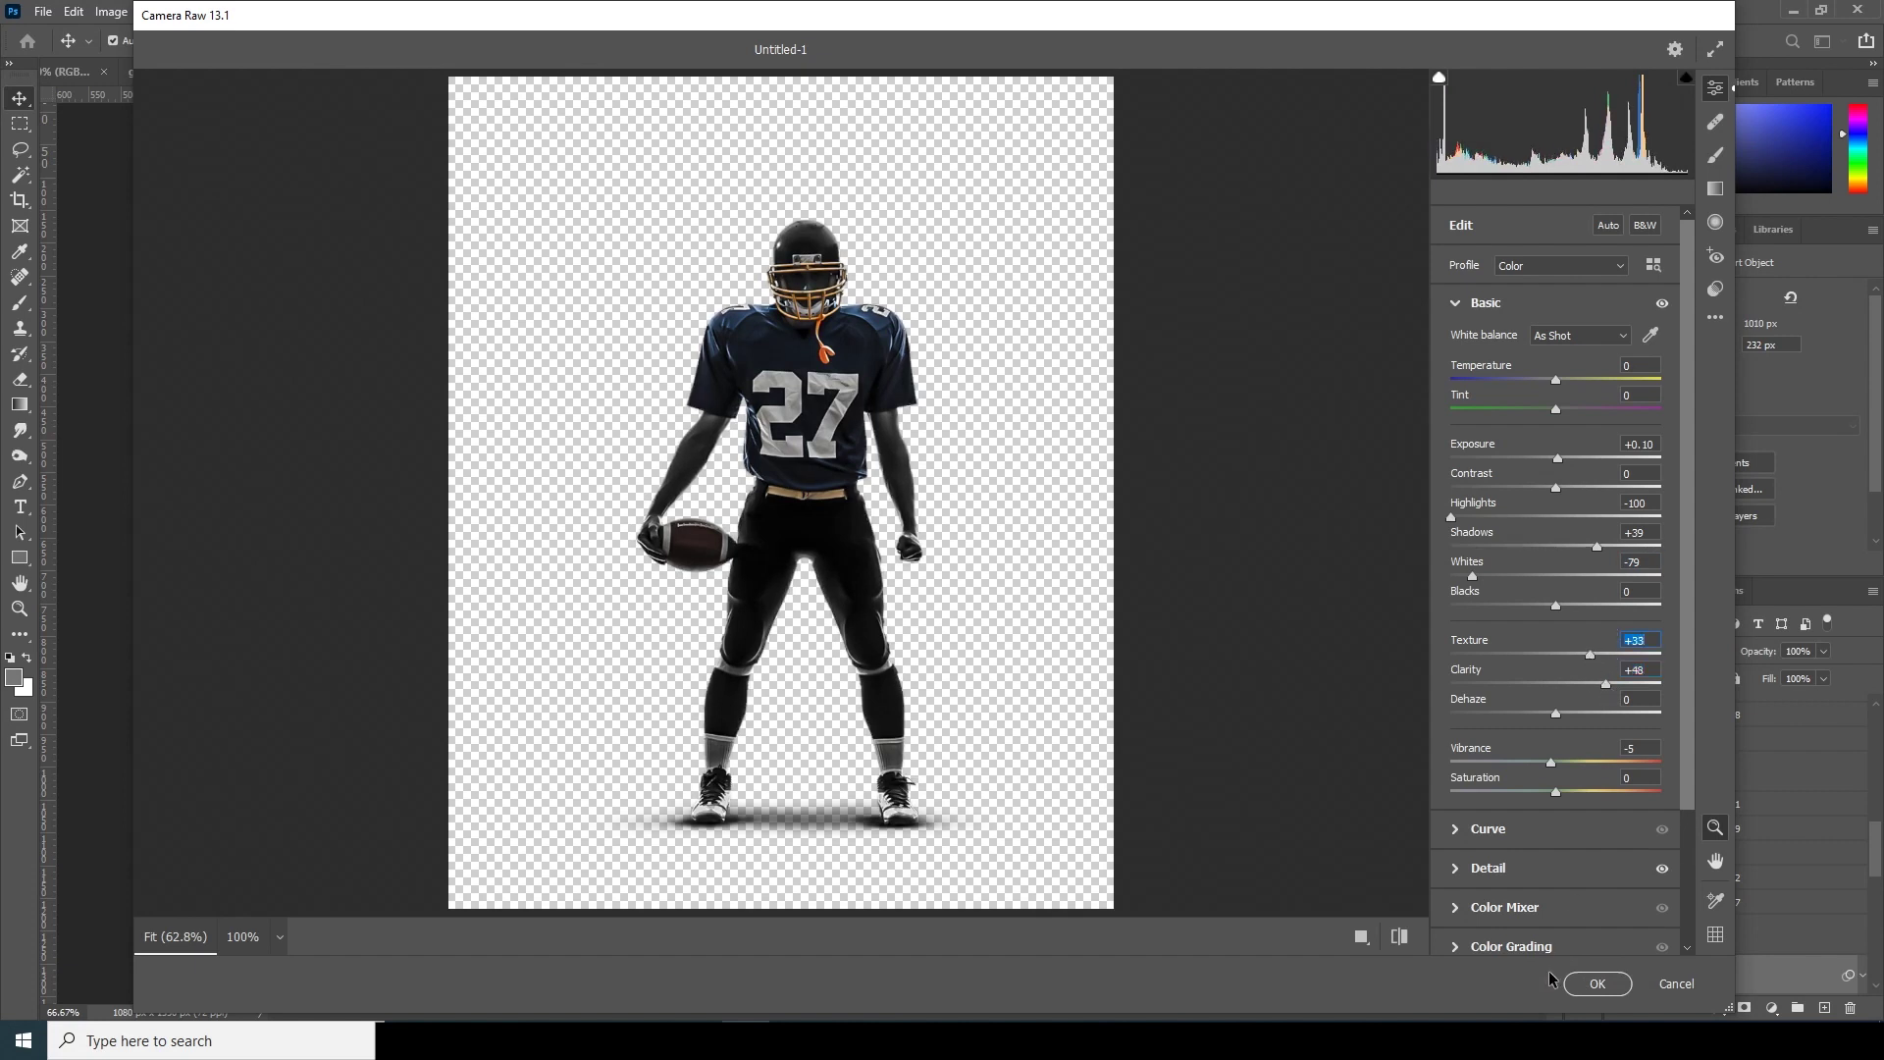
pyautogui.click(1594, 983)
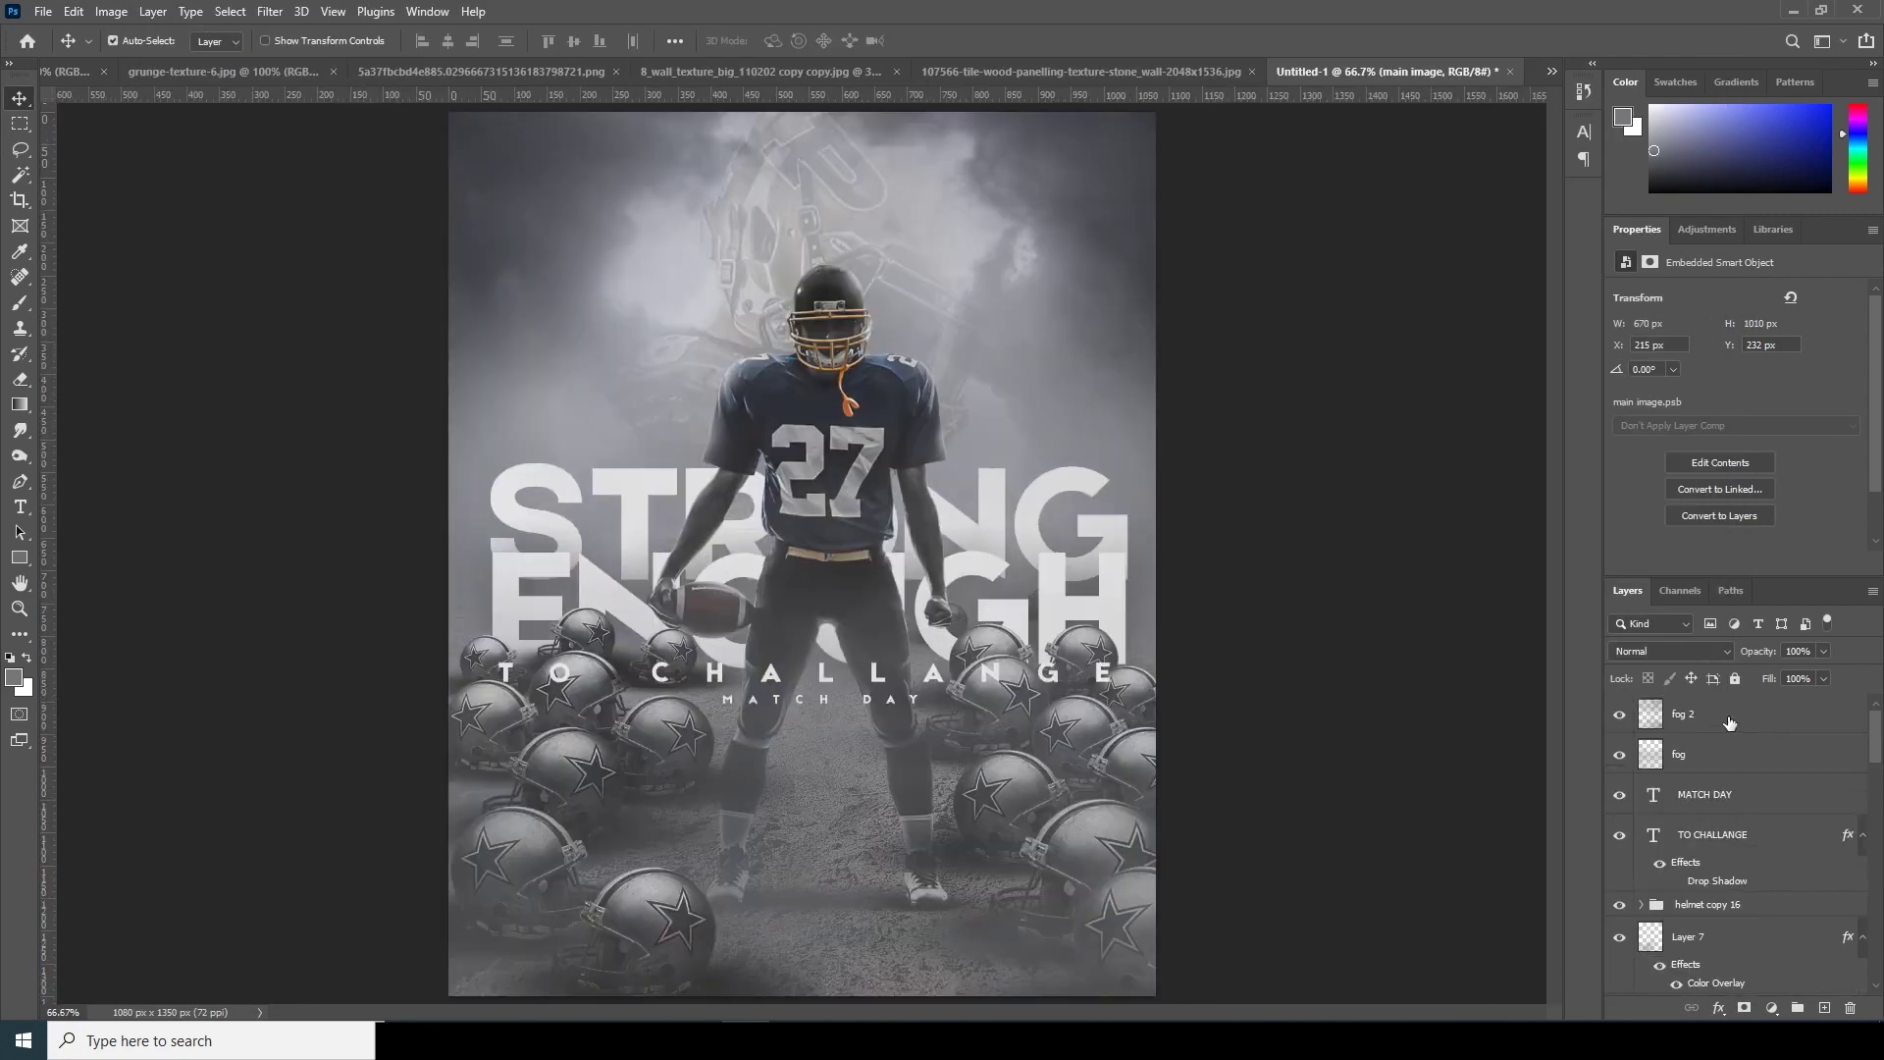
# Add a Color Lookup adjustment above the fog 2 layer using the filmstock_50.3dl LUT.
pyautogui.click(1707, 715)
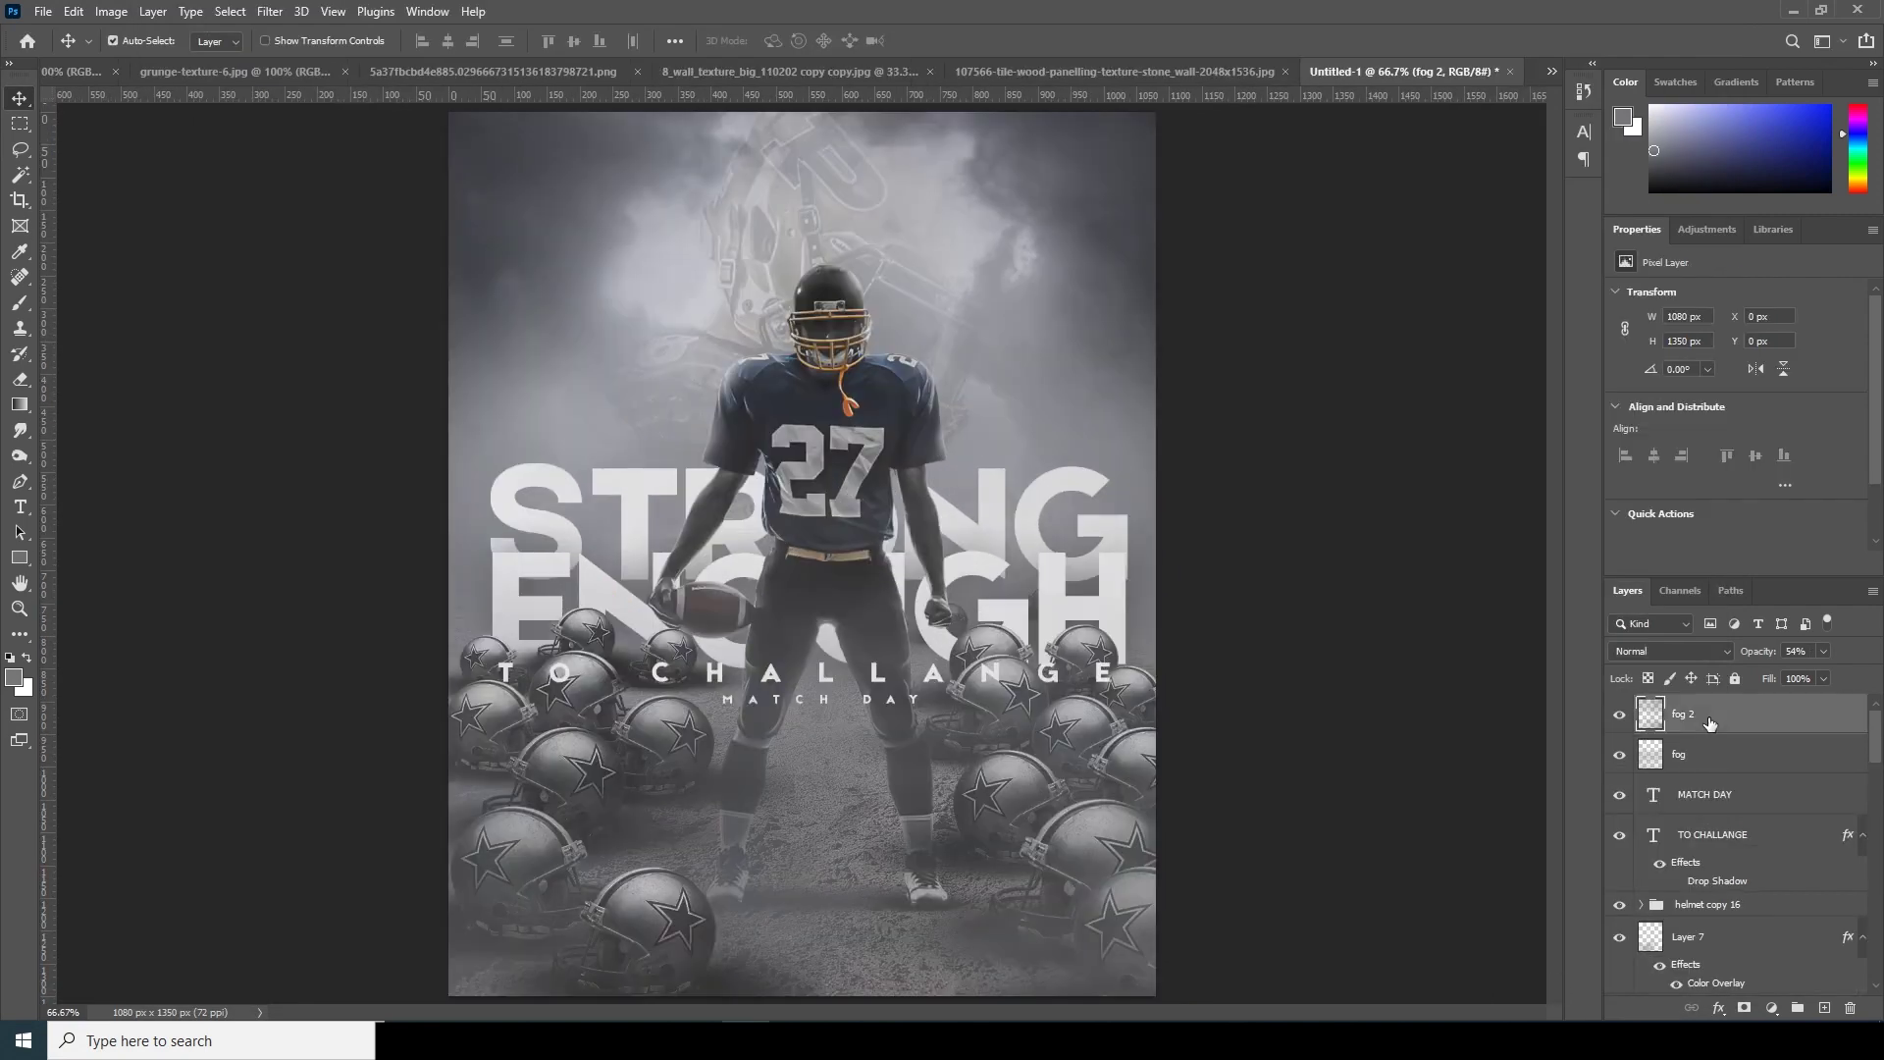
pyautogui.click(1771, 1011)
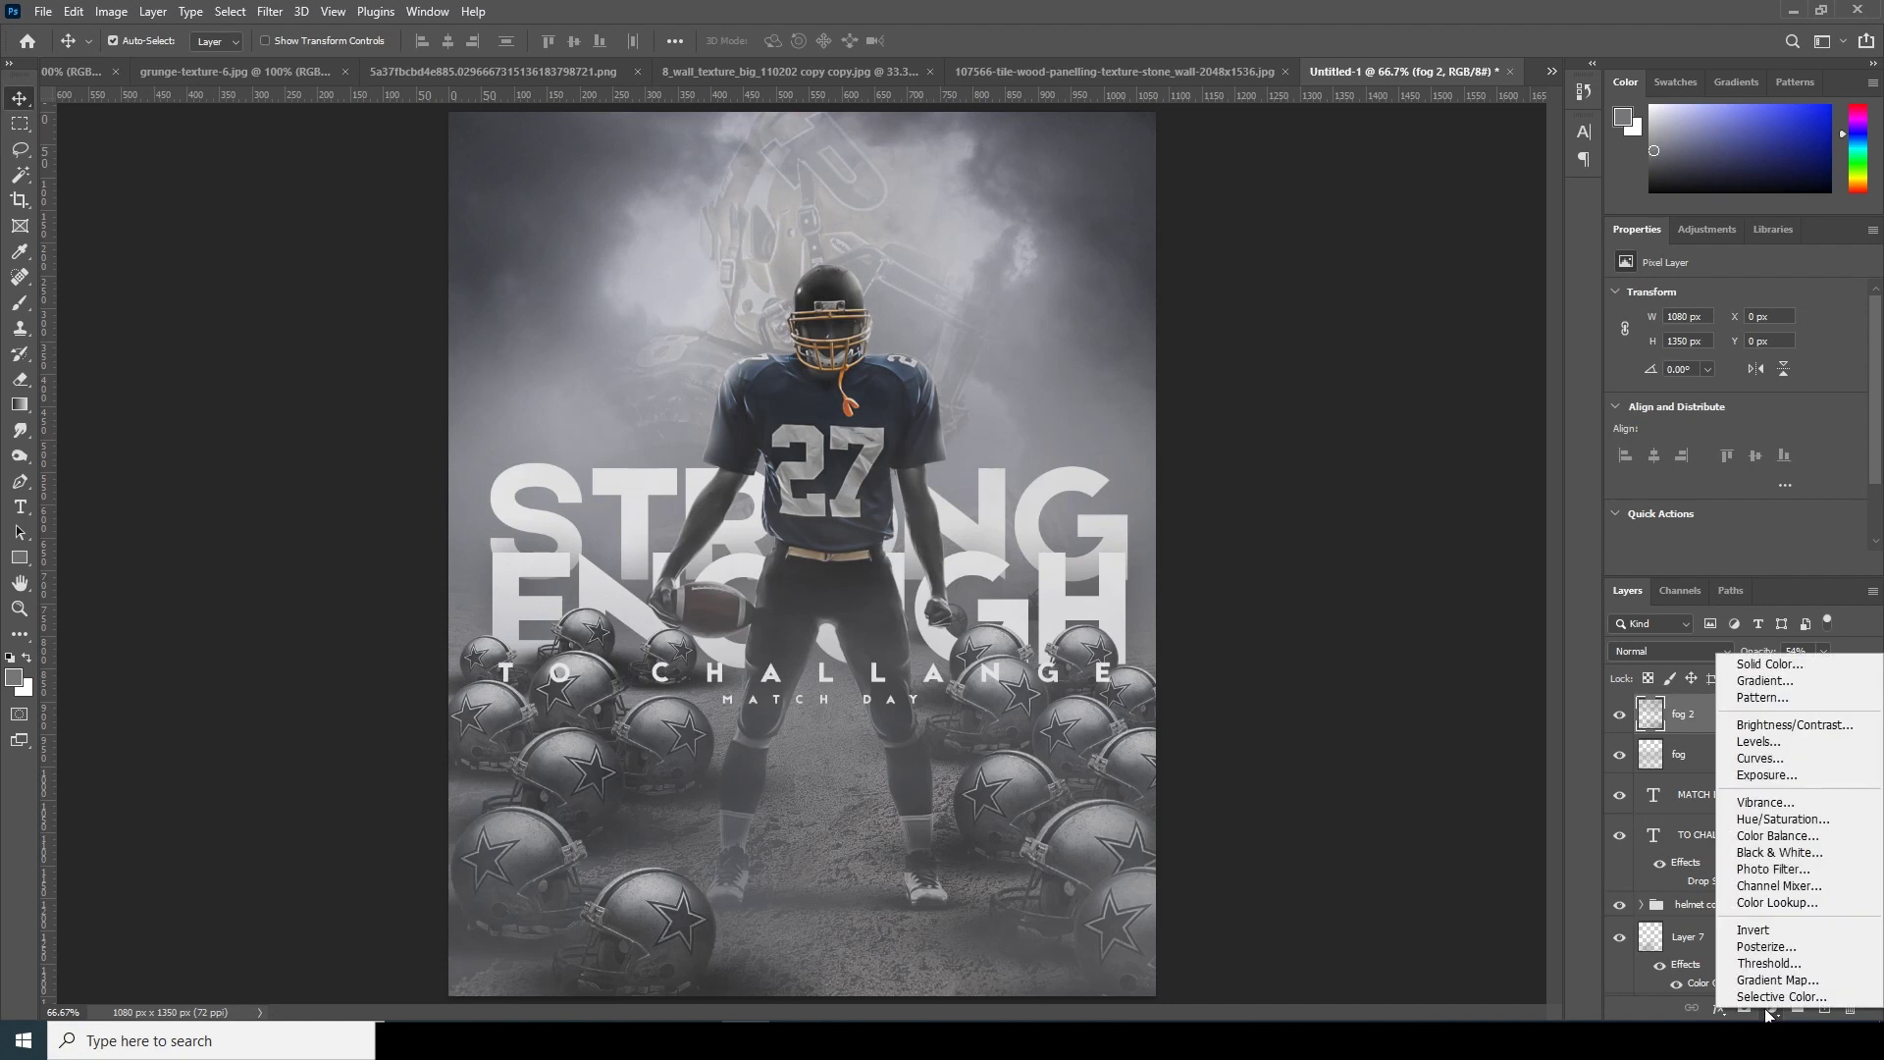
pyautogui.click(1779, 904)
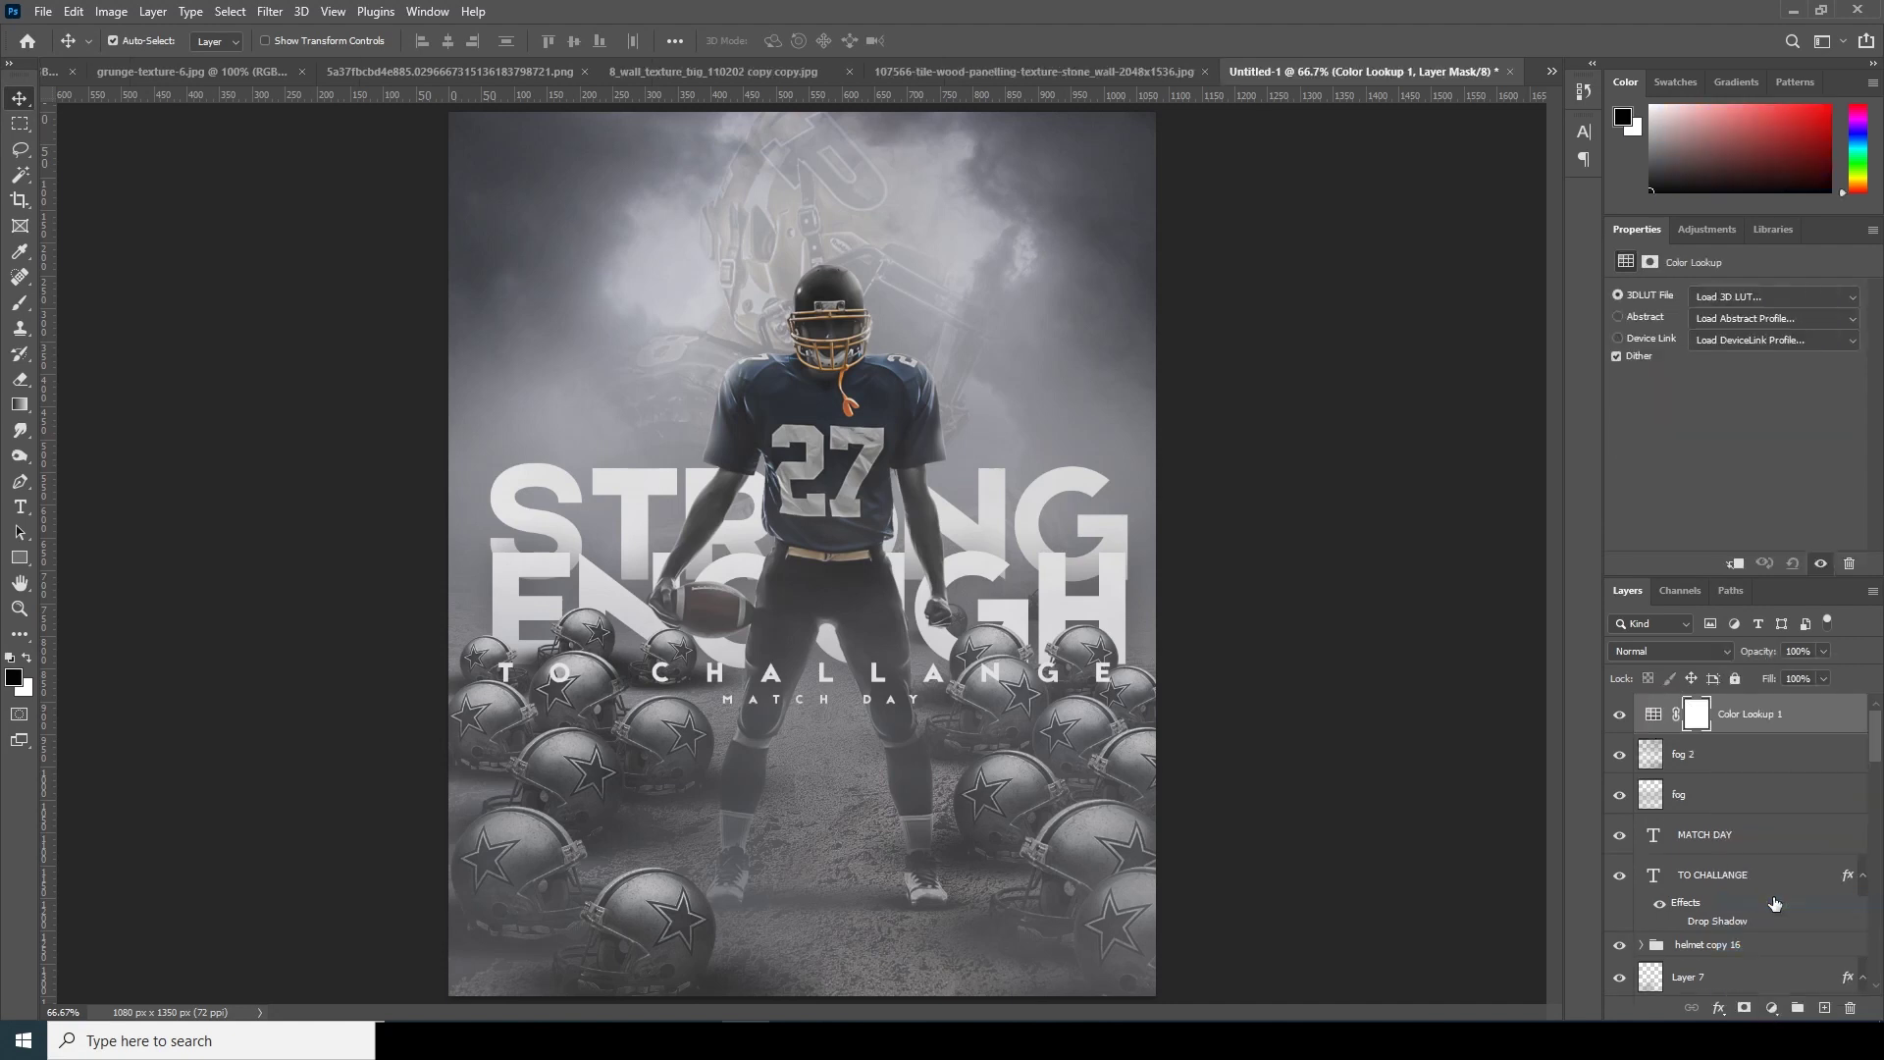
pyautogui.click(1724, 296)
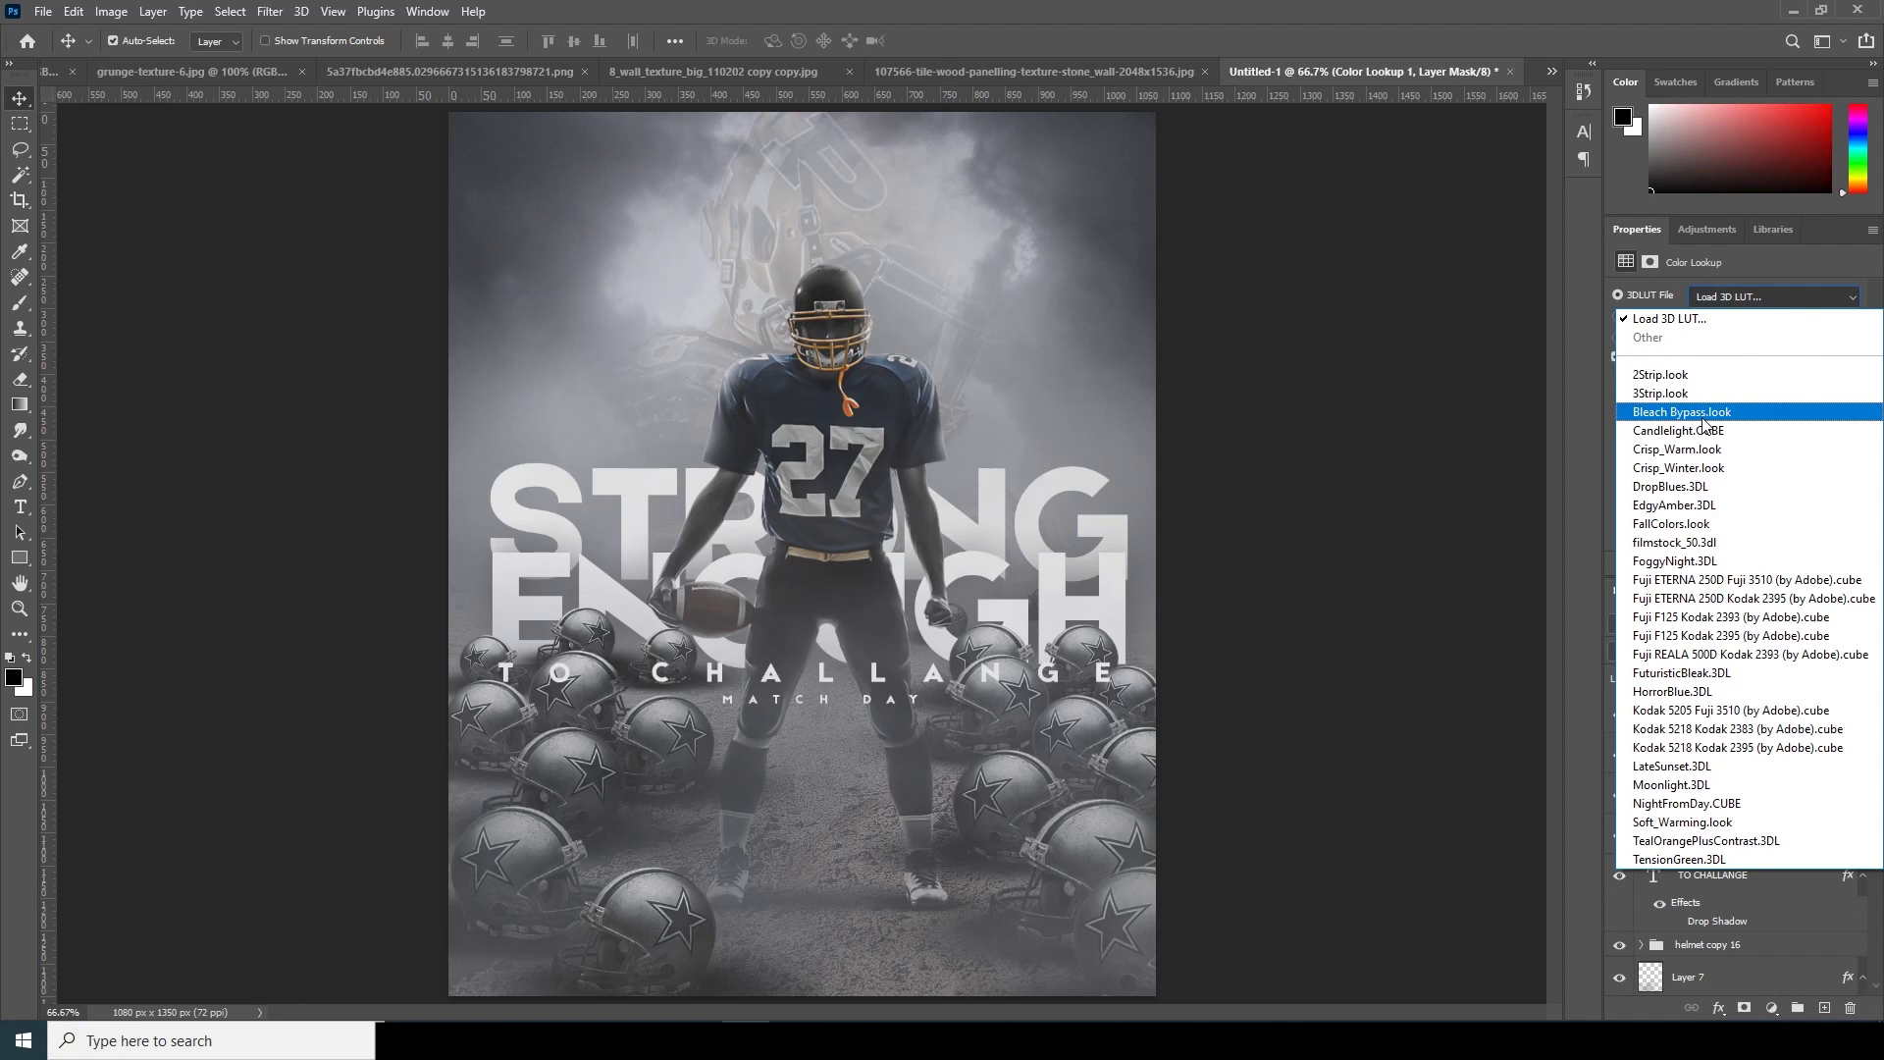
pyautogui.click(1673, 543)
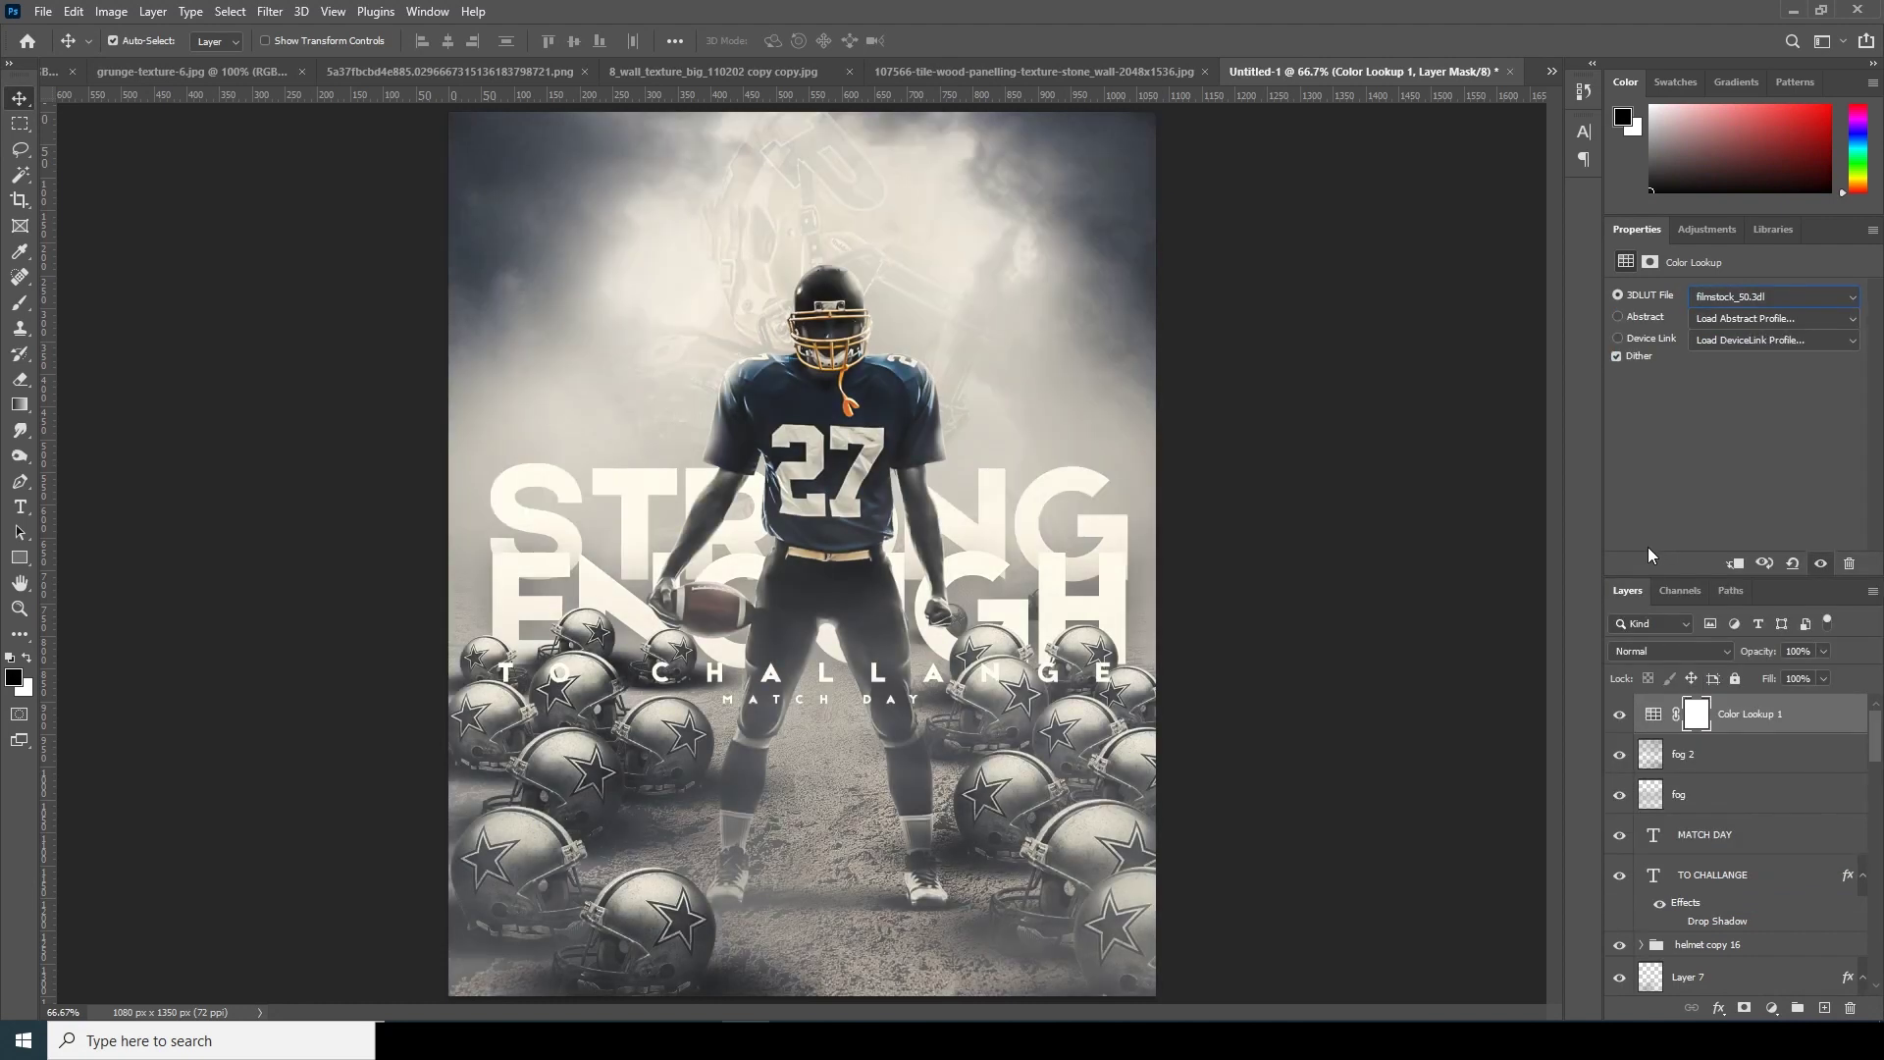
# Reduce the Color Lookup layer's opacity to 68%.
pyautogui.hotkey('ctrl', '-')
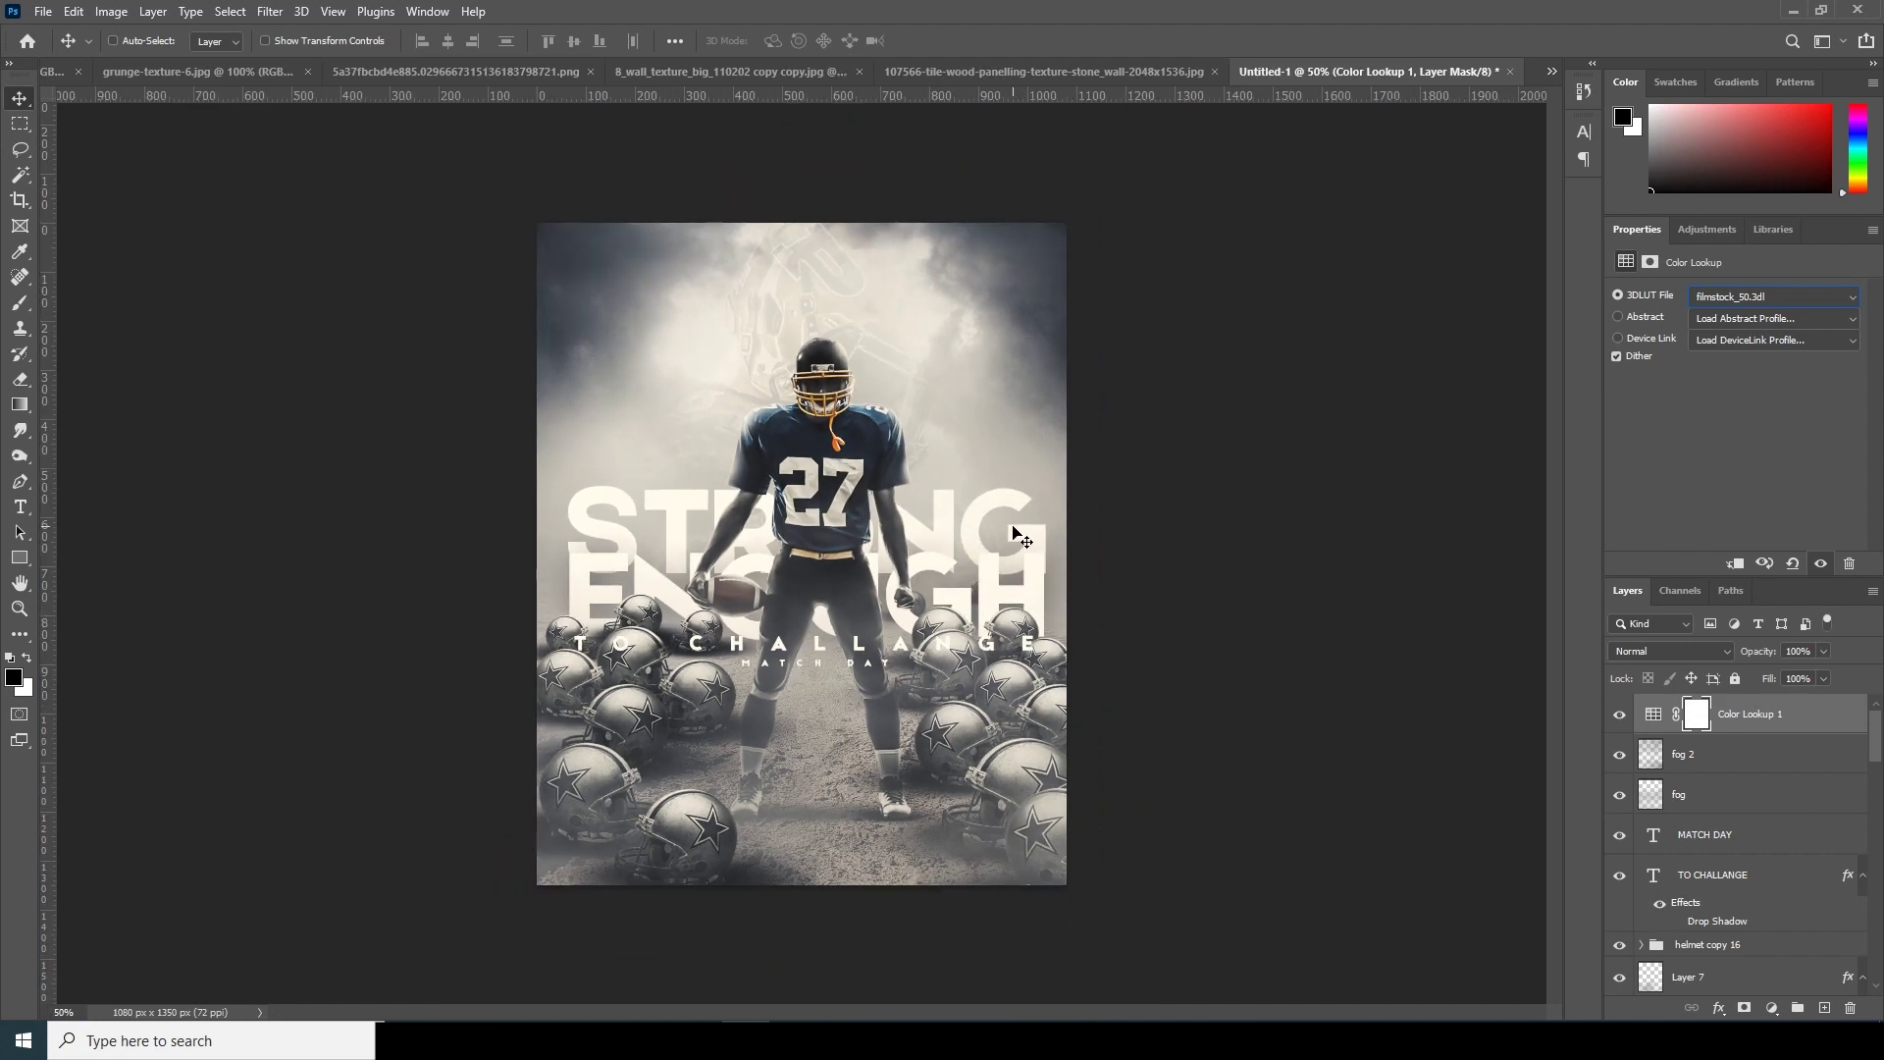
pyautogui.hotkey('ctrl', '+')
pyautogui.hotkey('ctrl', '-')
pyautogui.hotkey('ctrl', '-')
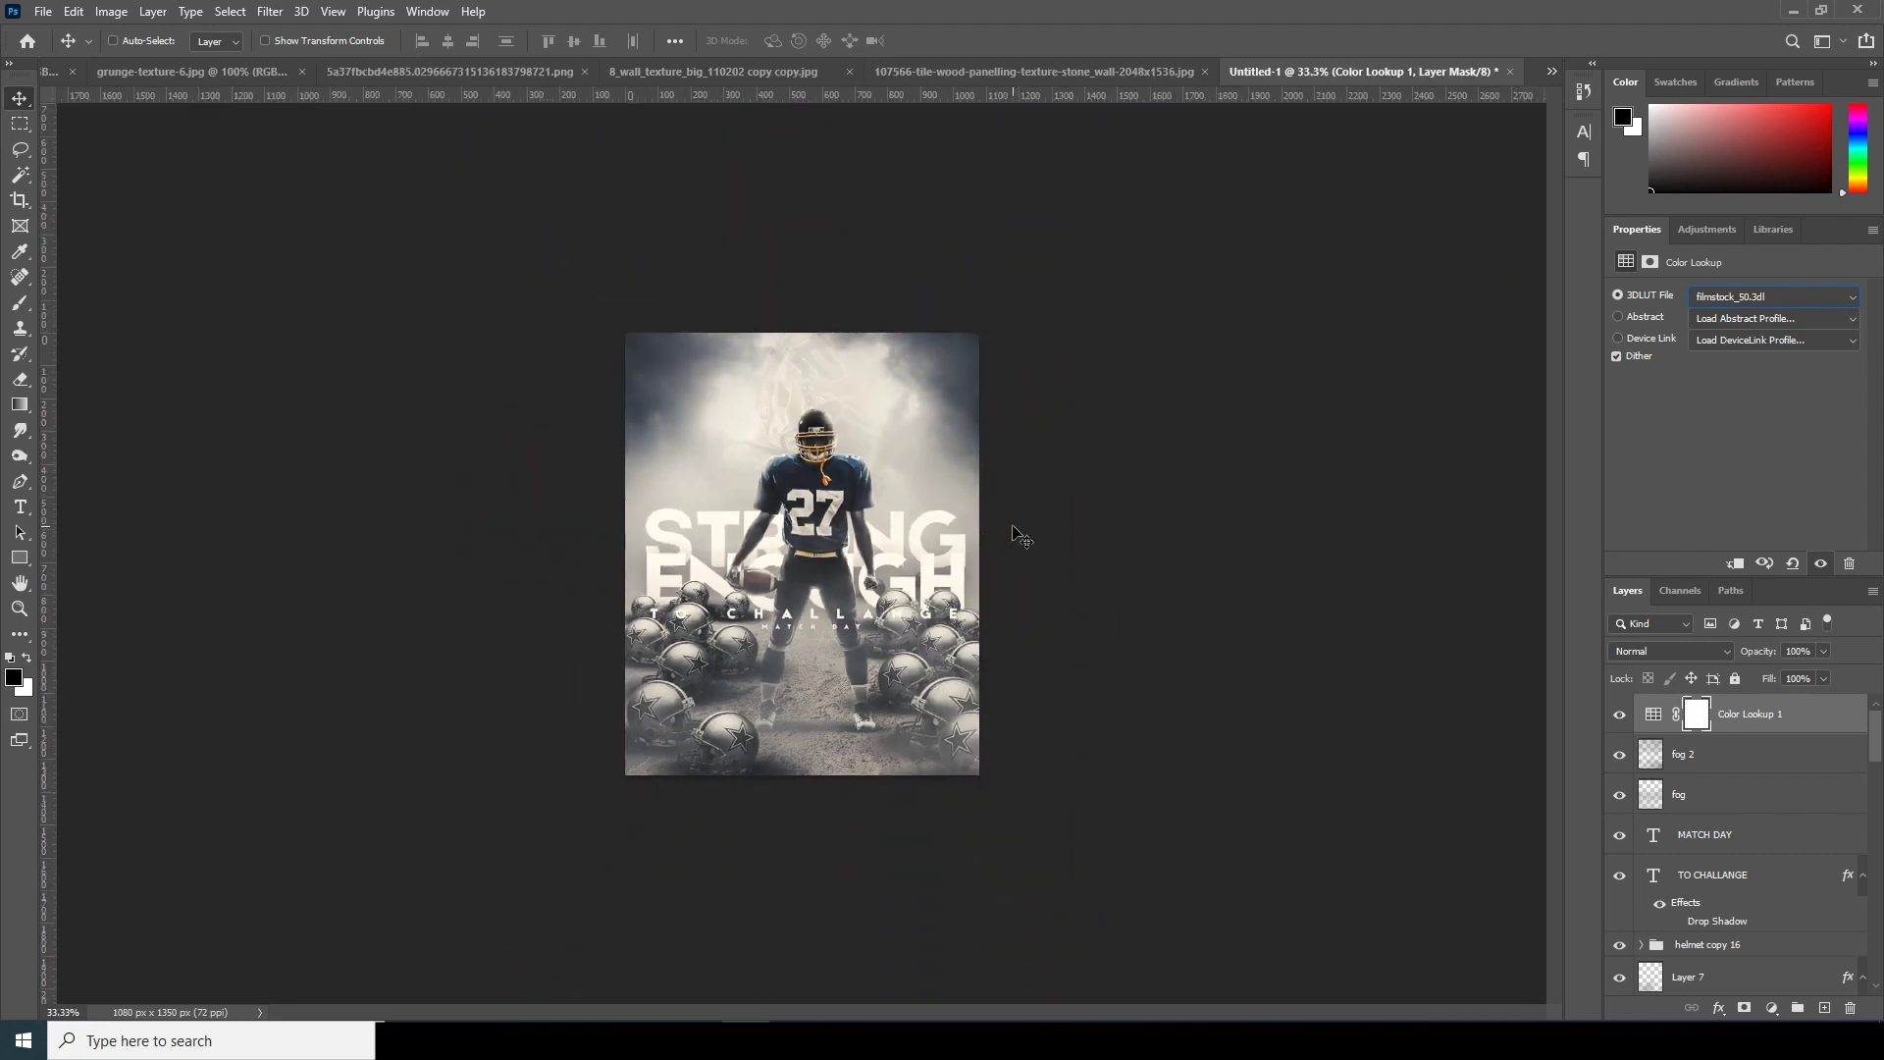
pyautogui.hotkey('ctrl', '+')
pyautogui.click(1822, 653)
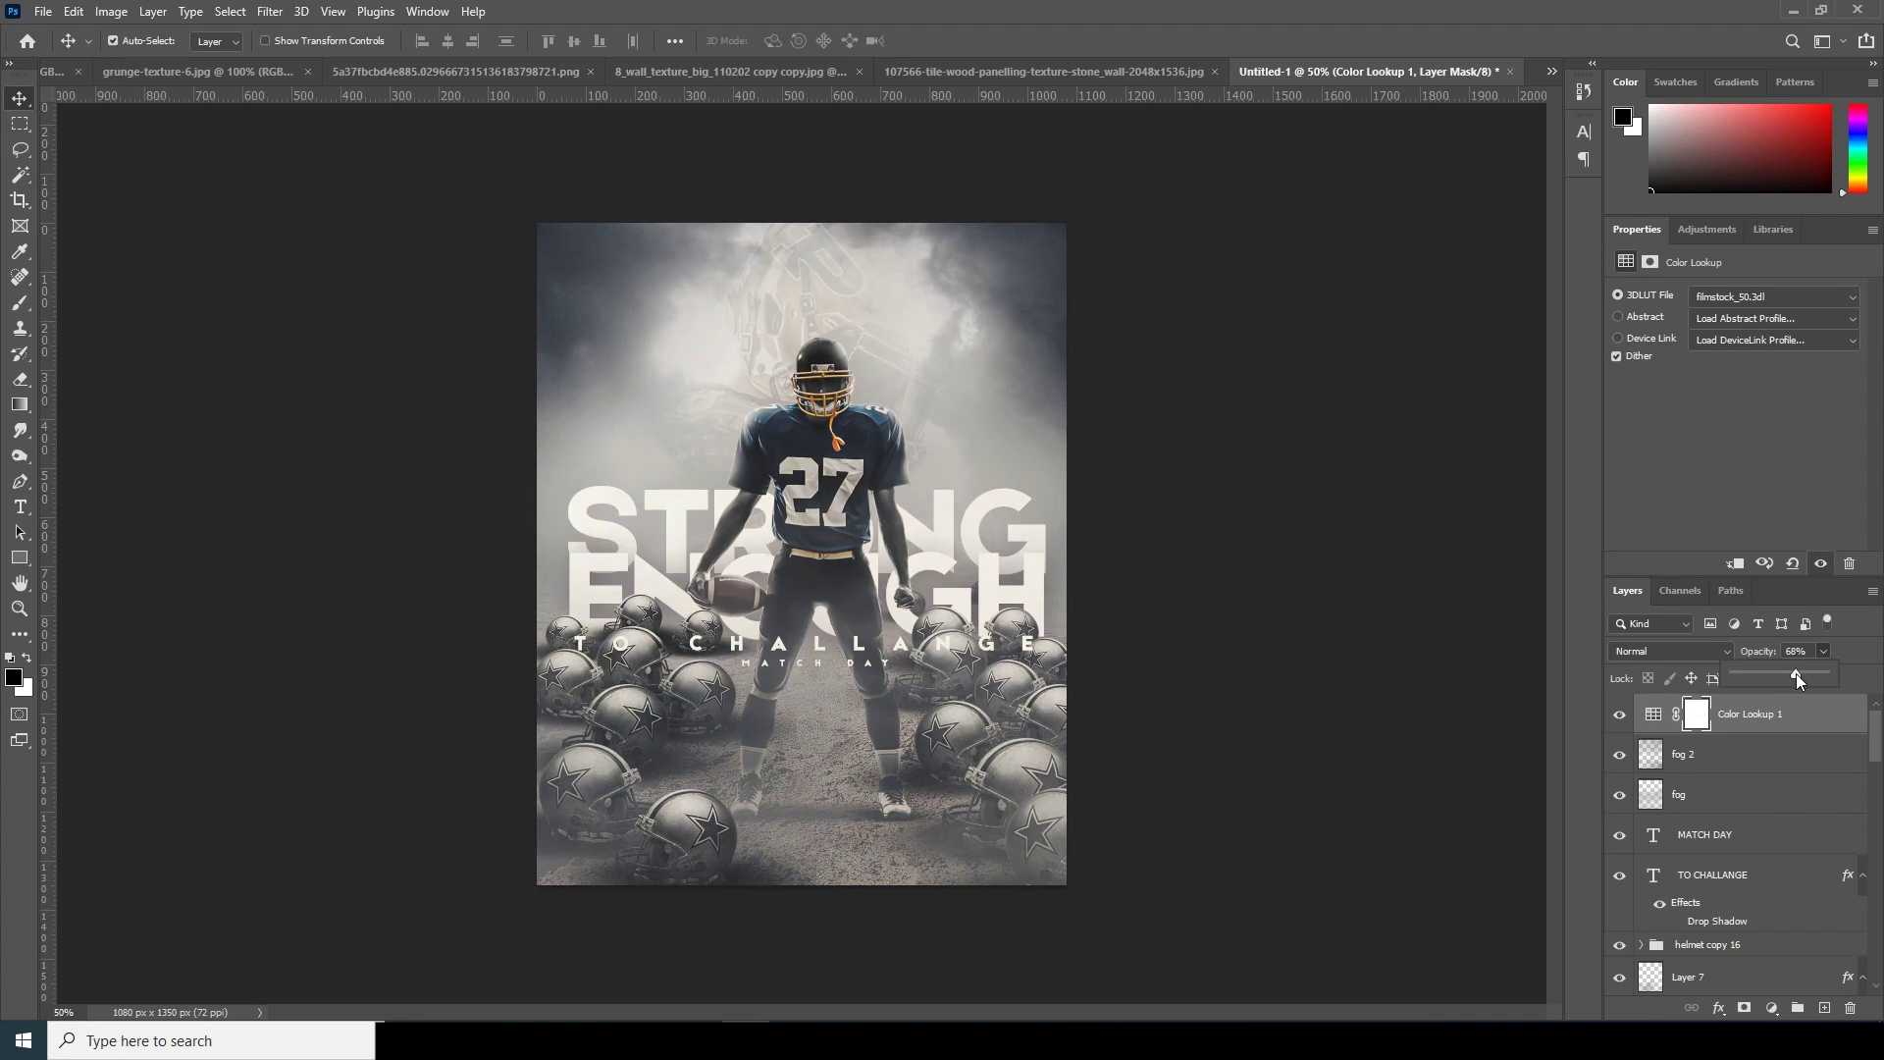
# Stamp all visible layers into a new layer above the Color Lookup adjustment and duplicate it.
pyautogui.click(1654, 719)
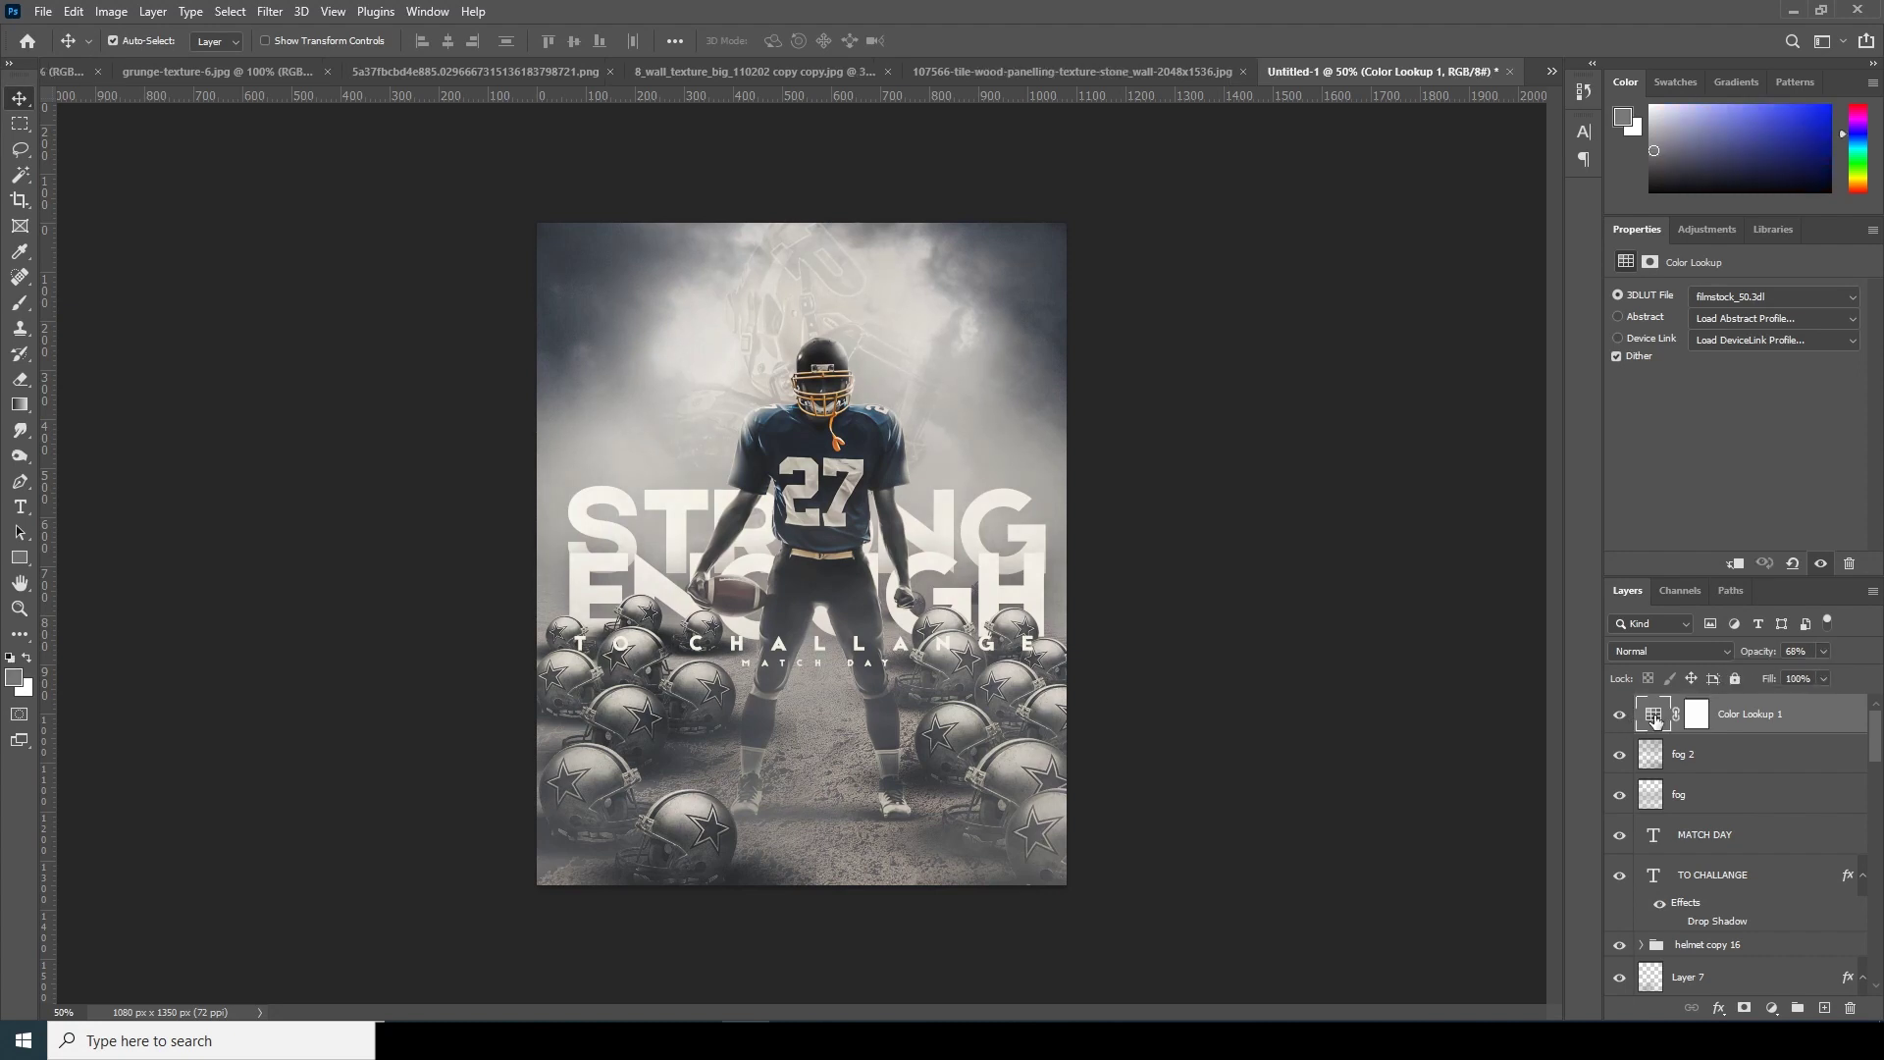
pyautogui.press('ctrl')
pyautogui.hotkey('ctrl', 'shift', 'alt', 'e')
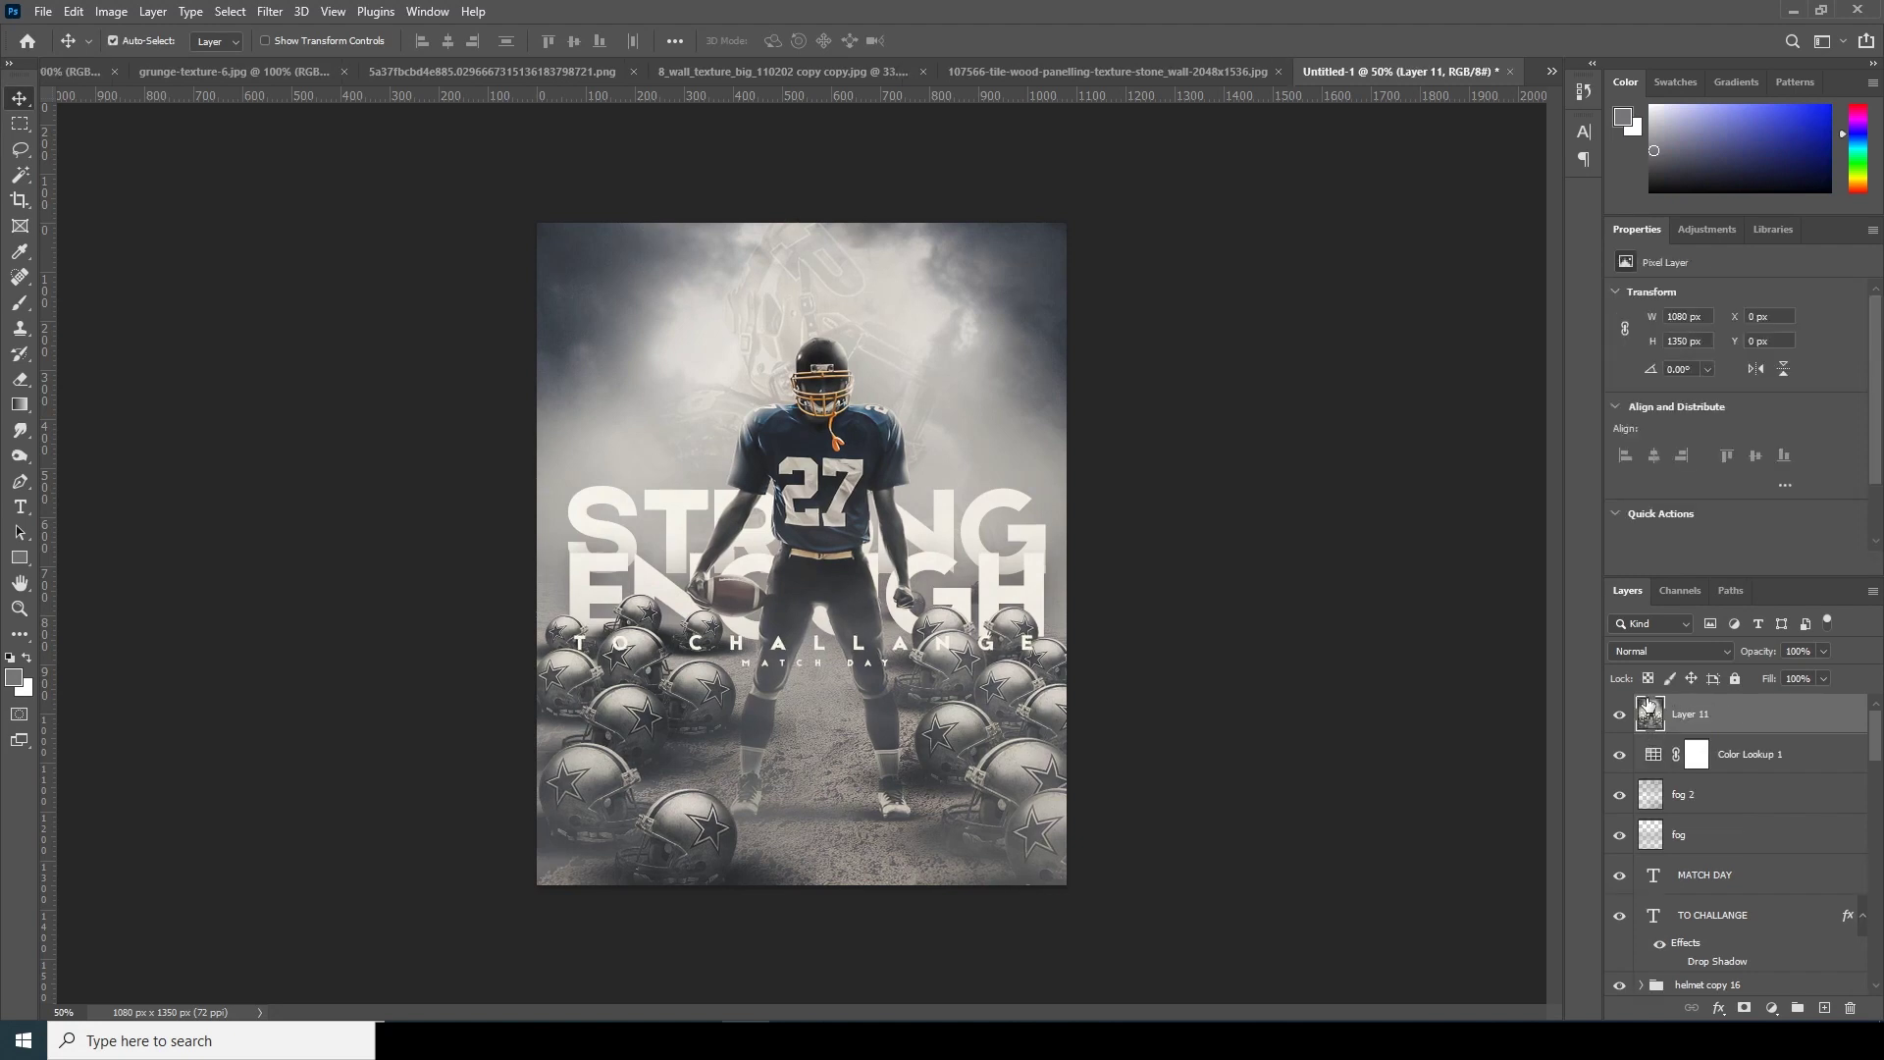
pyautogui.hotkey('ctrl', 'j')
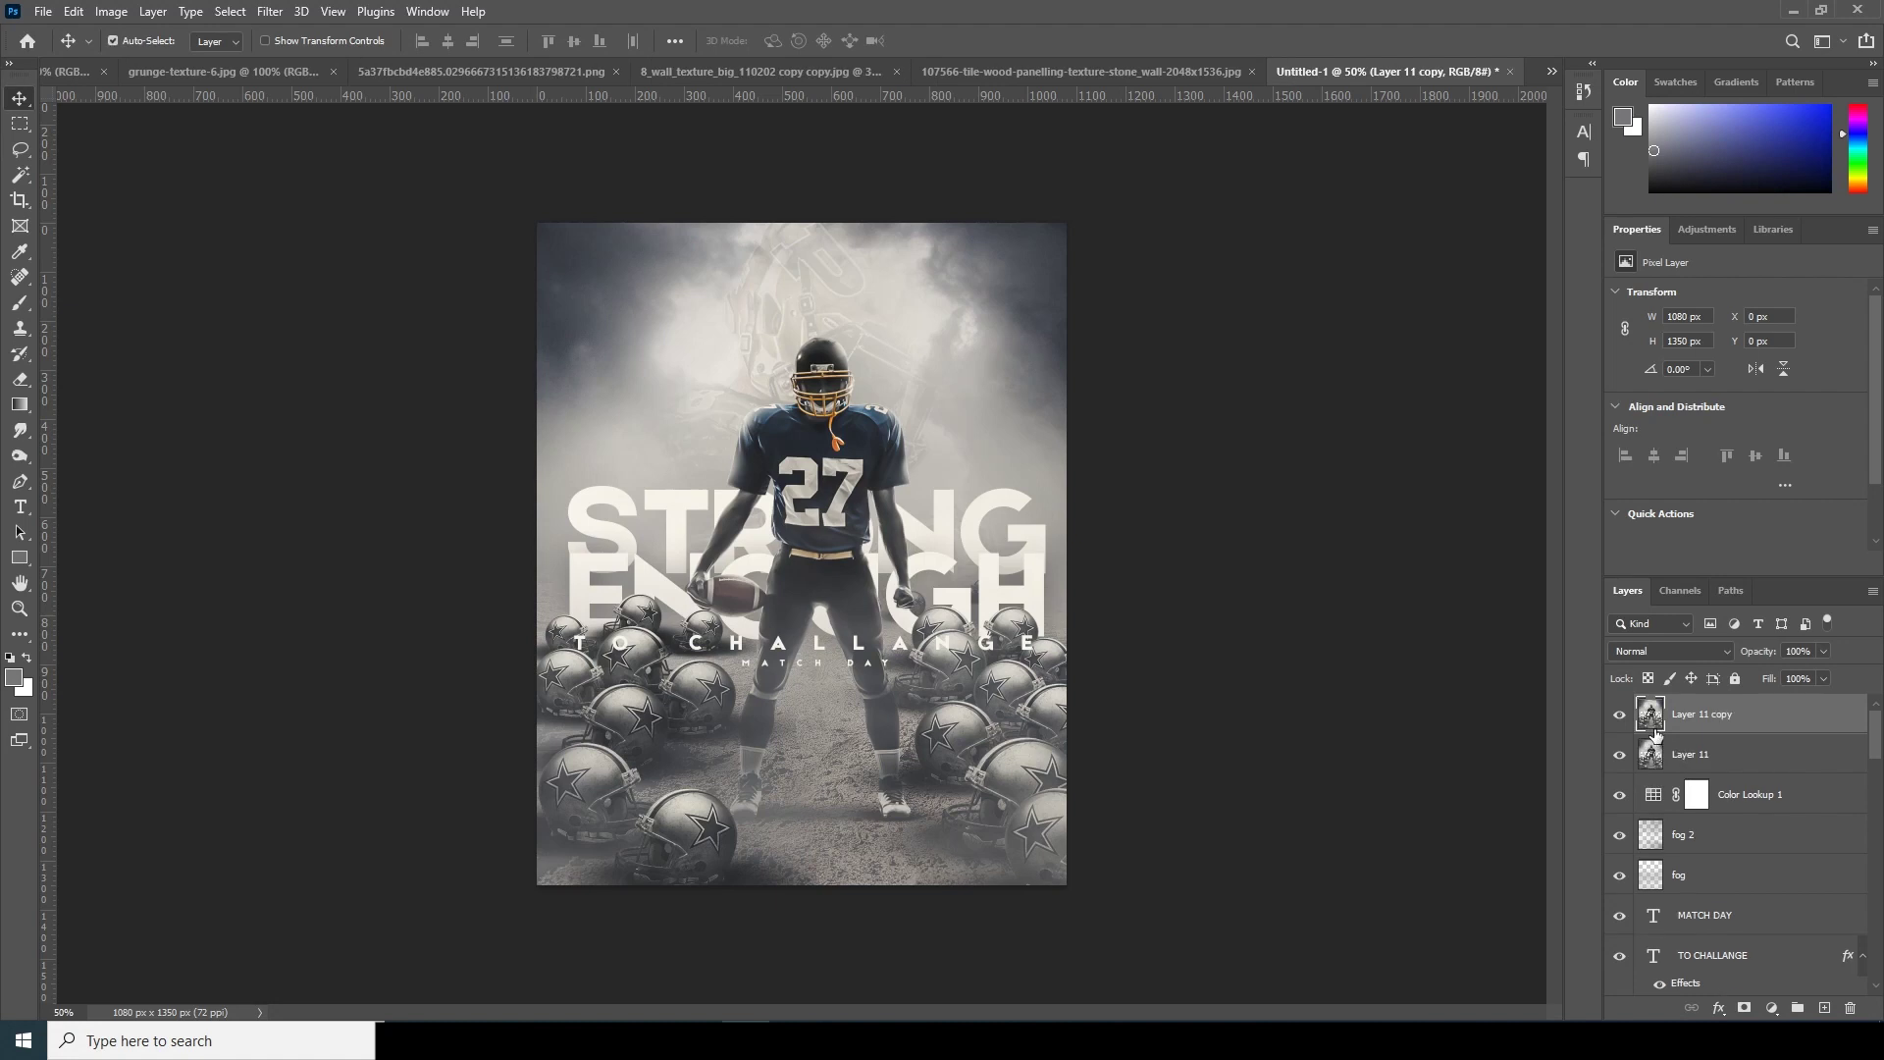
# Apply a Lens Blur with radius 10 and Uniform noise distribution to the duplicated merged layer.
pyautogui.click(280, 13)
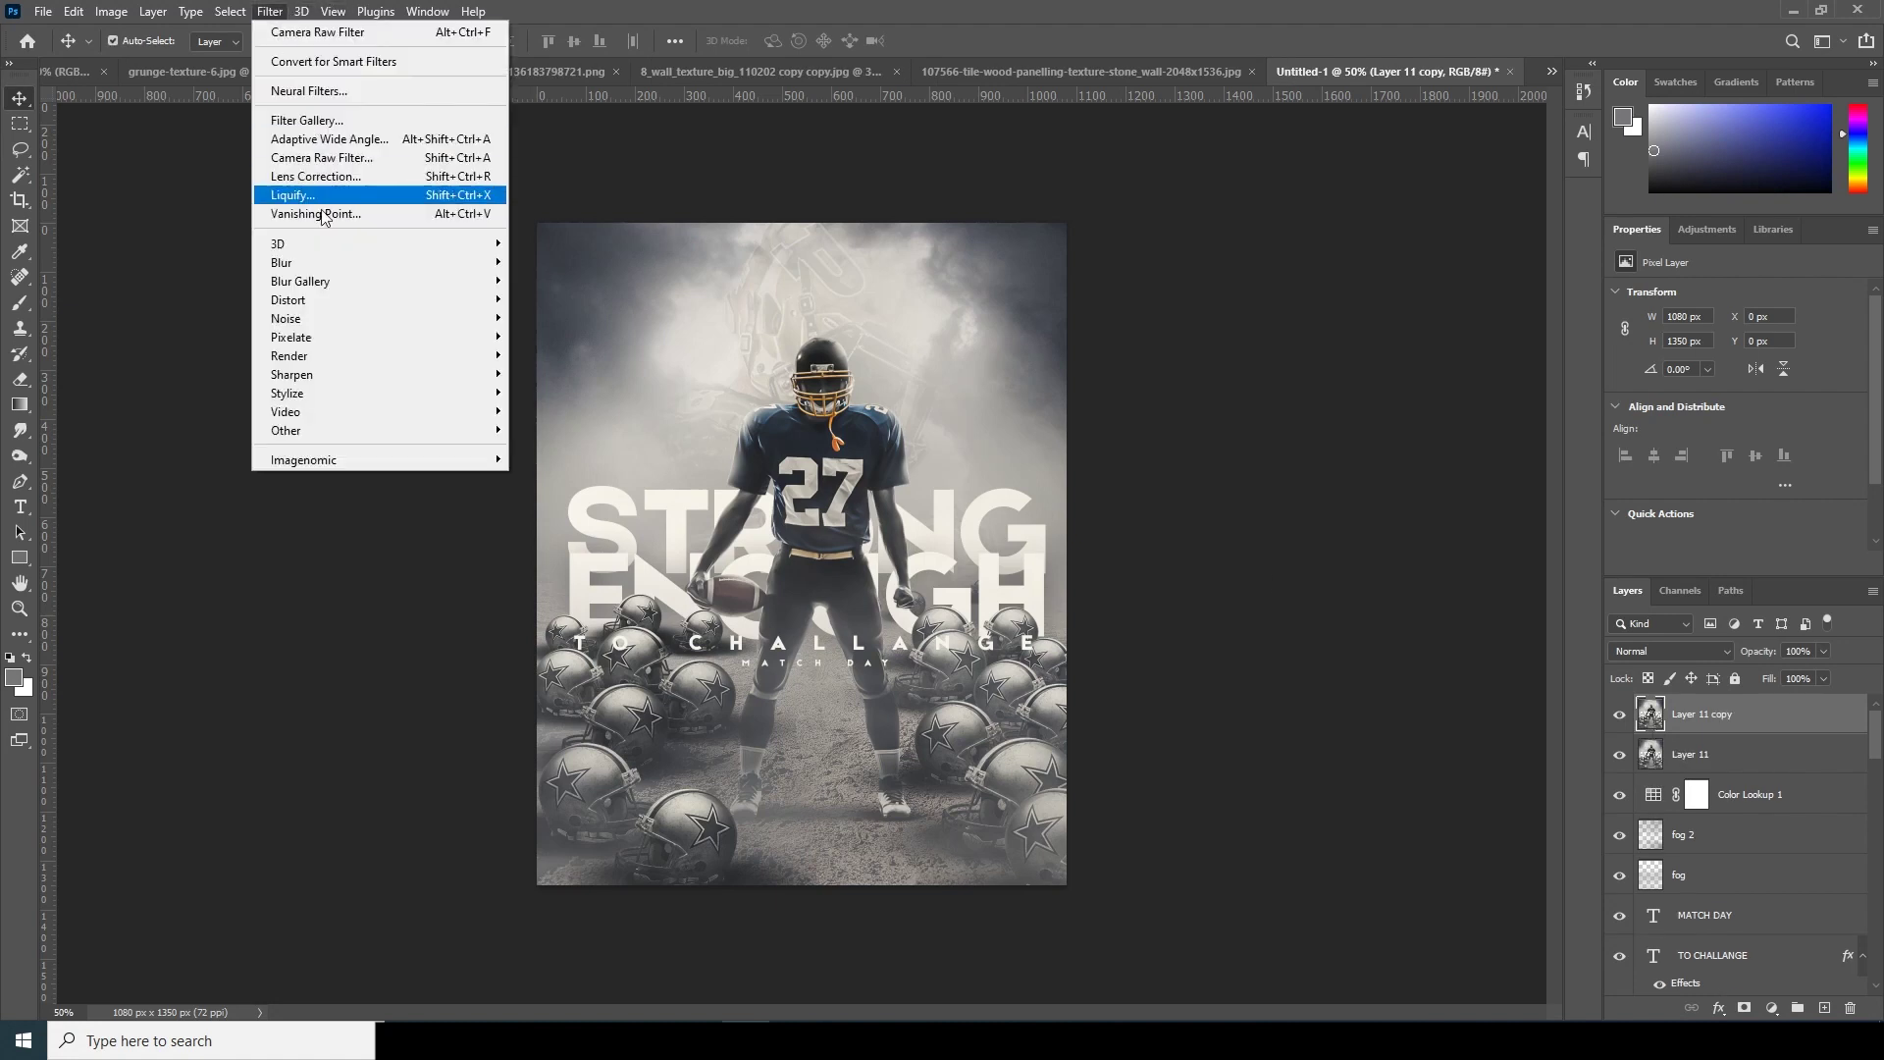
pyautogui.moveTo(326, 268)
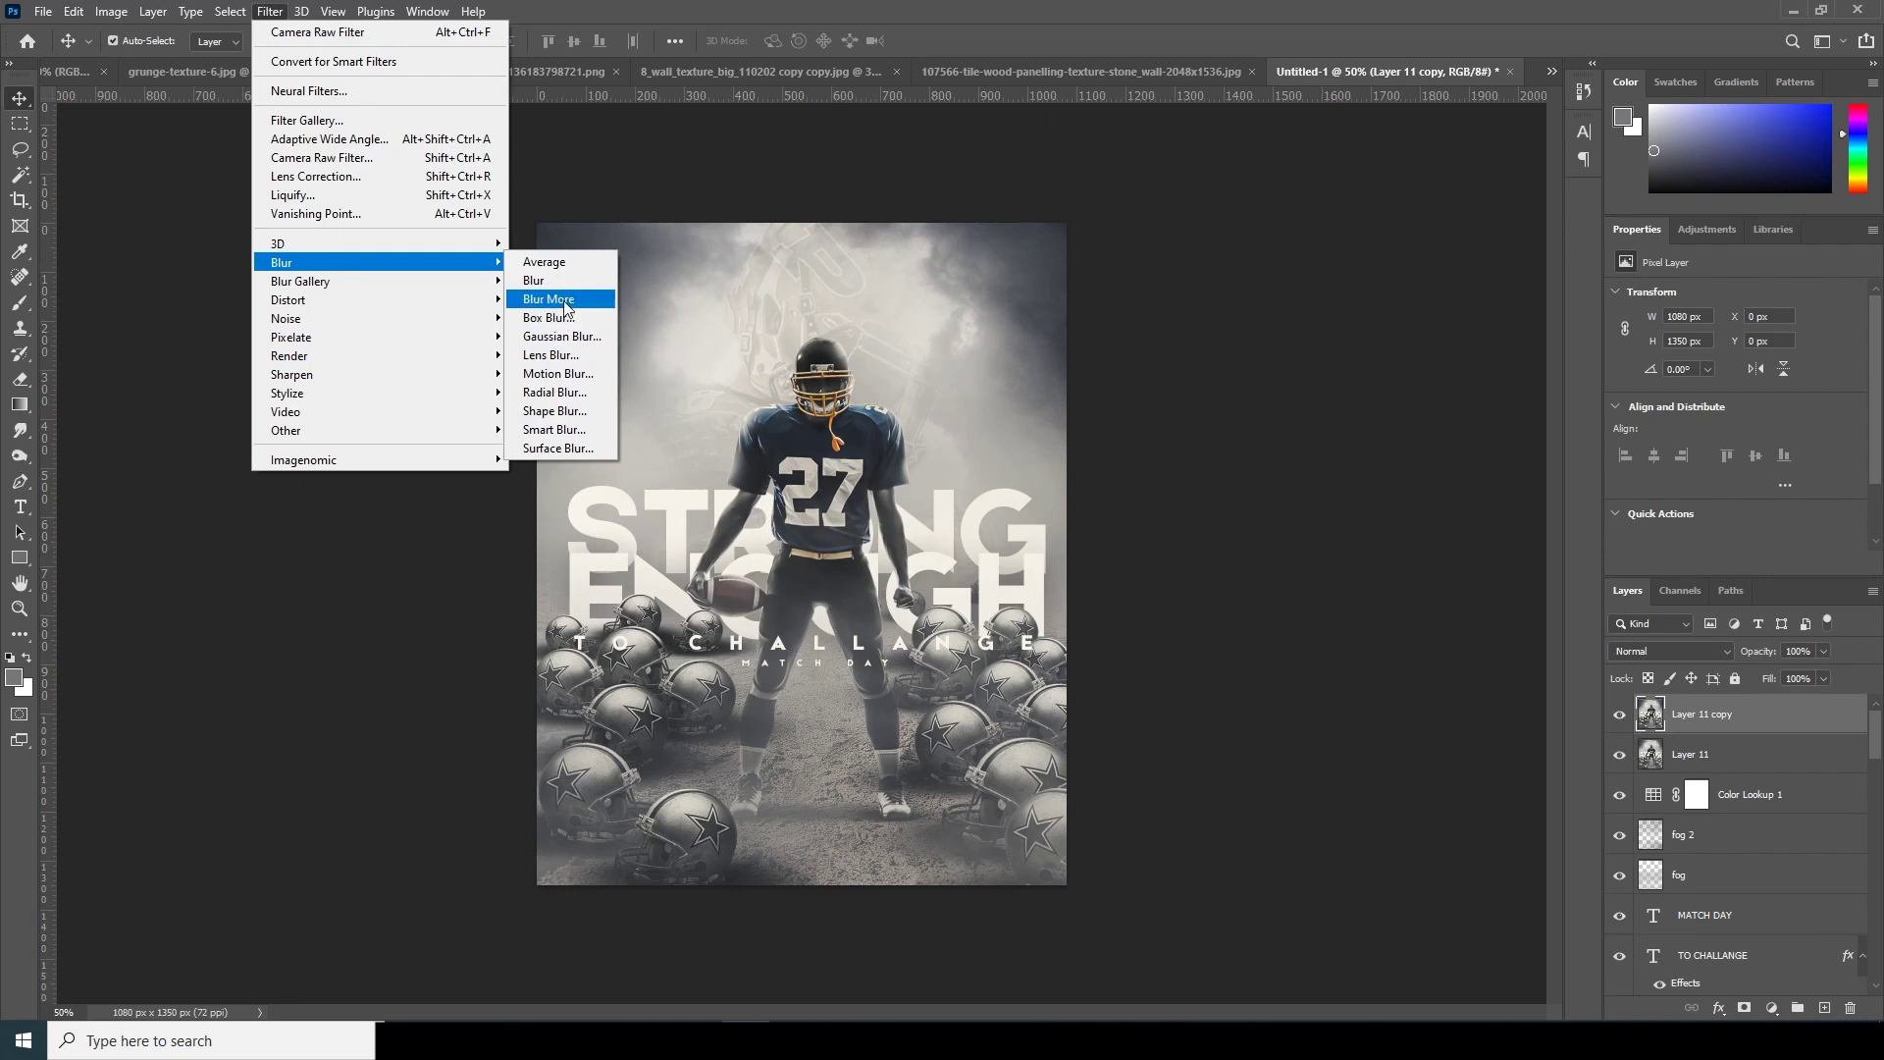
pyautogui.click(553, 355)
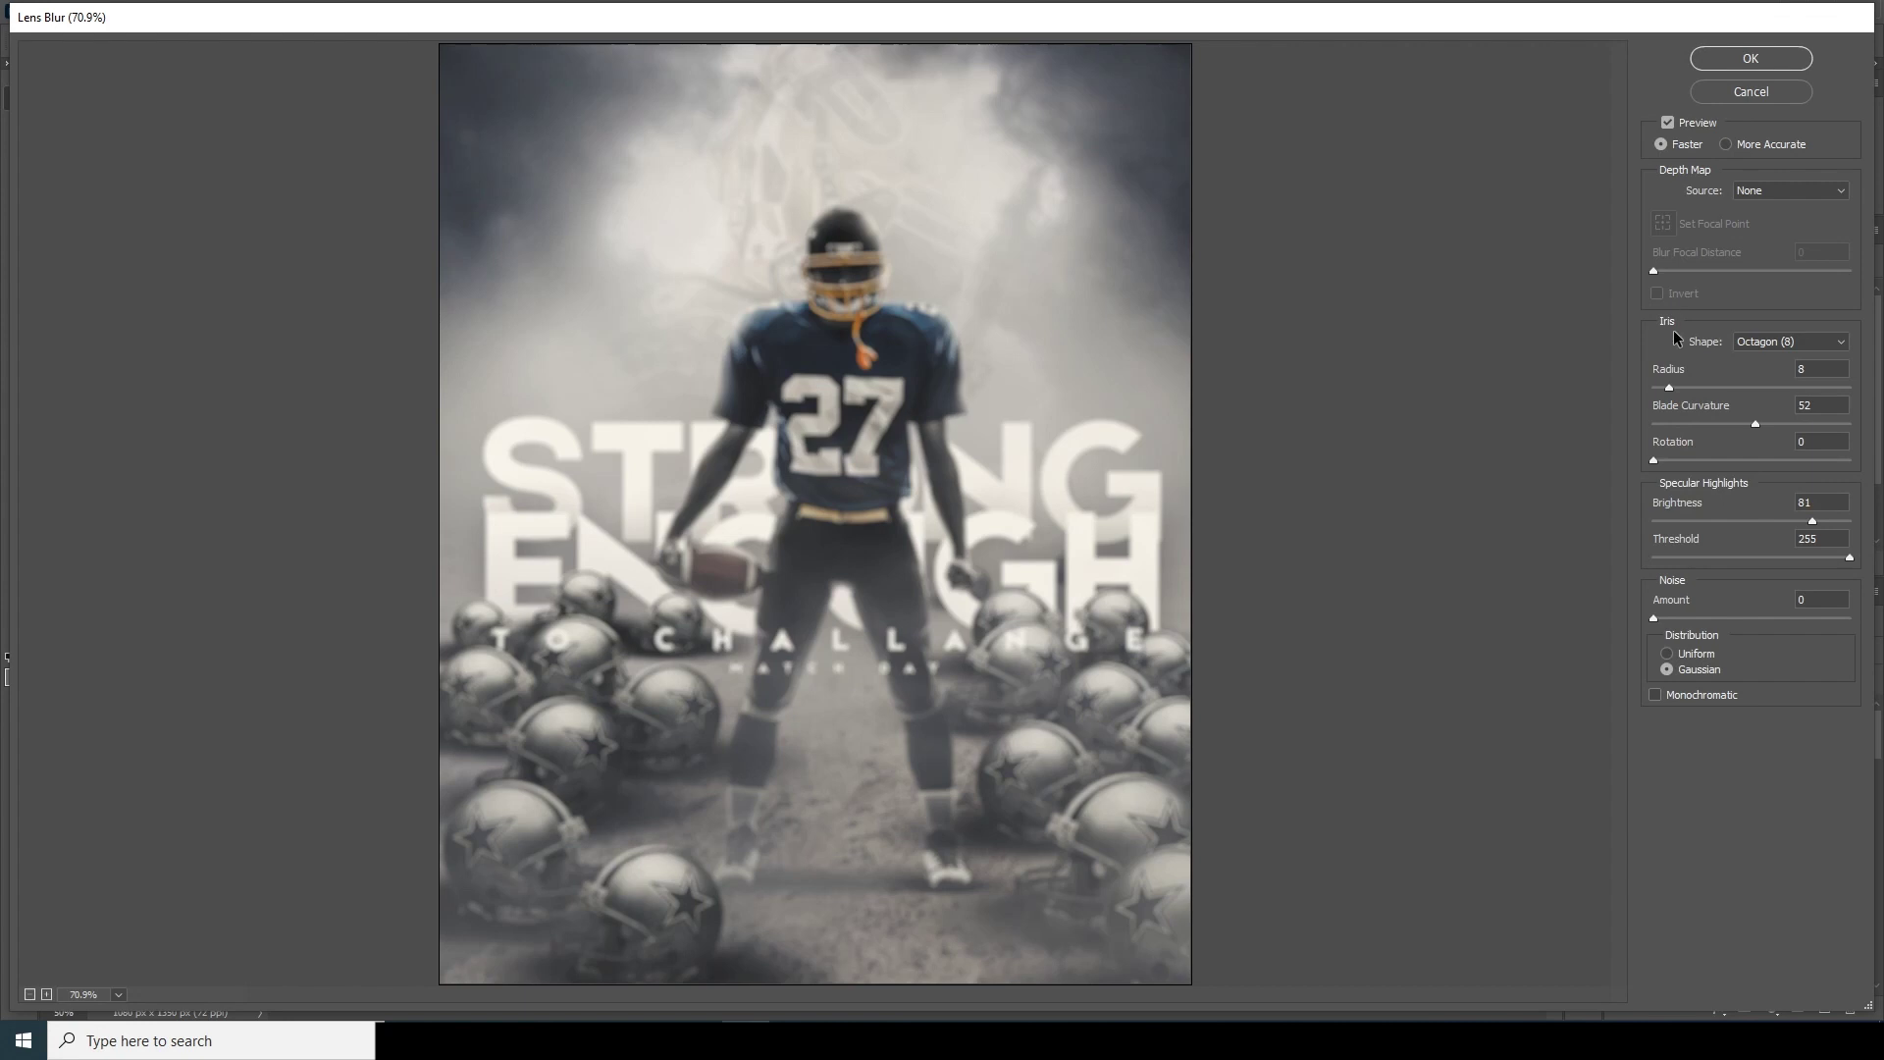
pyautogui.click(1682, 389)
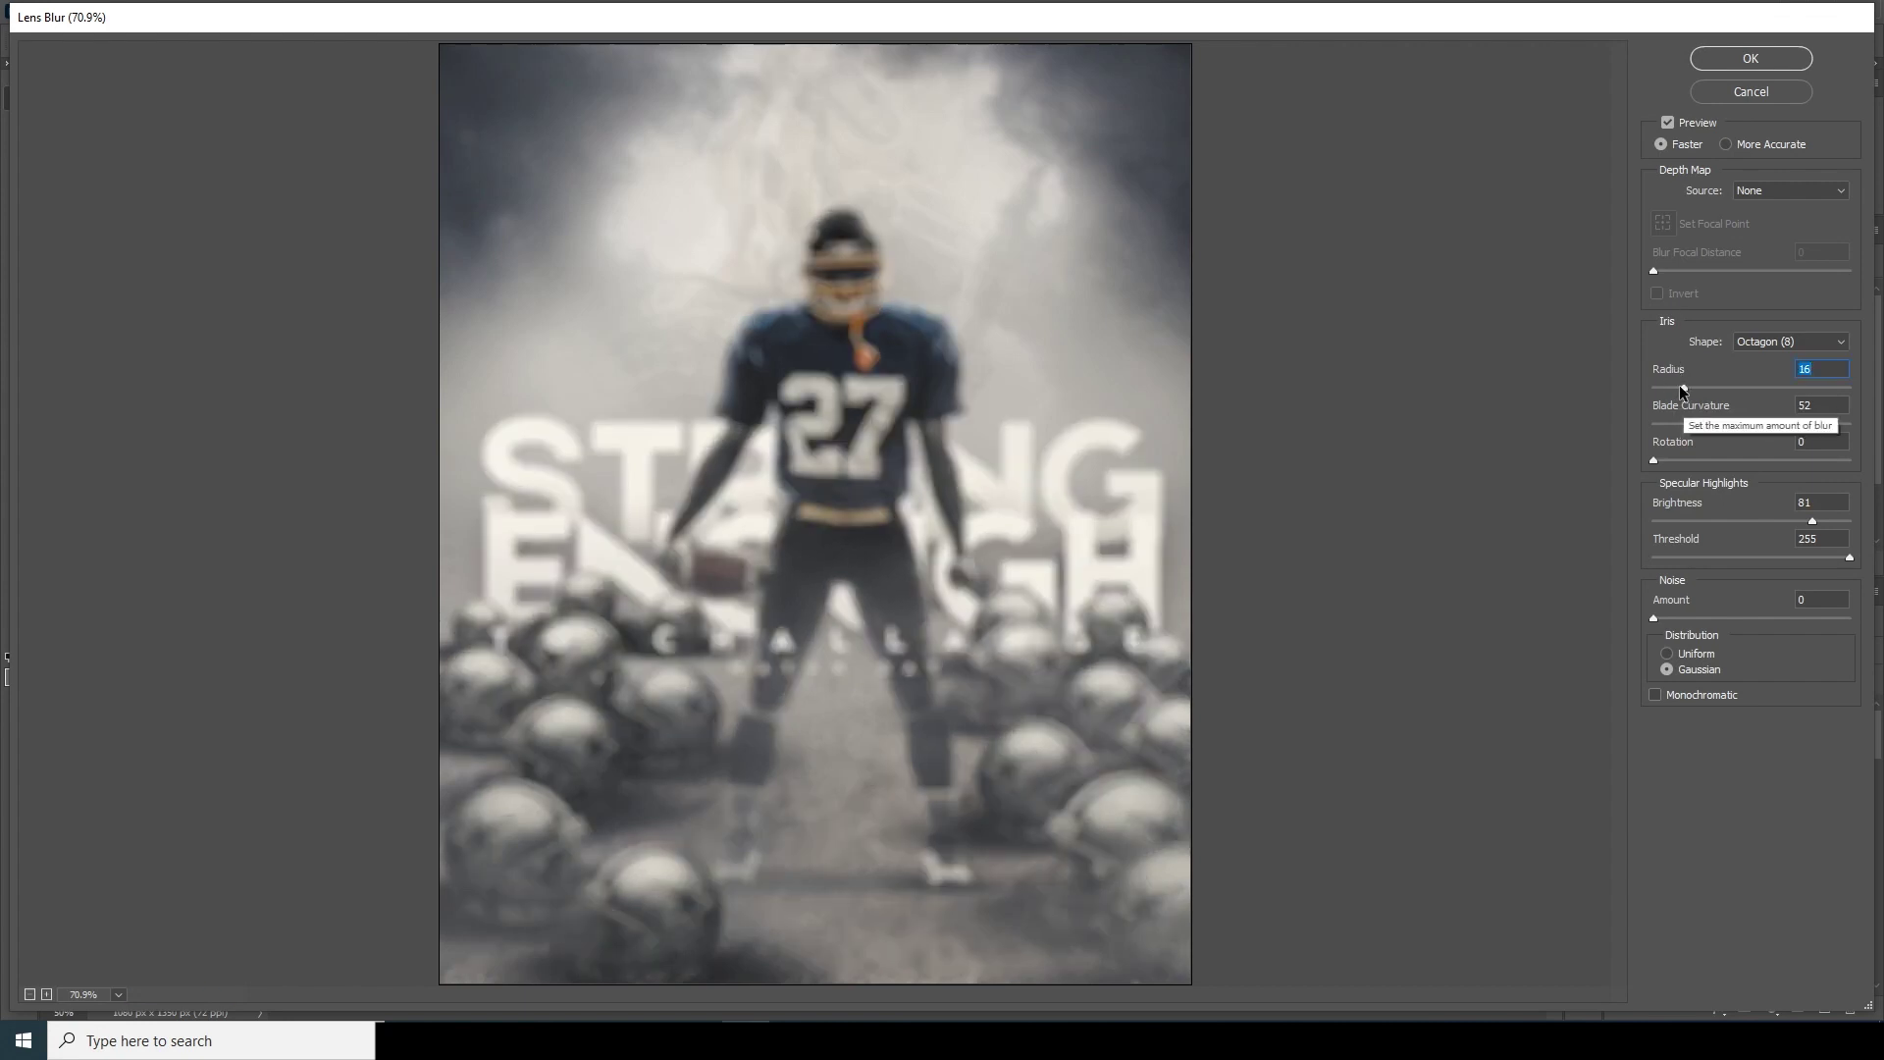
pyautogui.moveTo(1680, 387); pyautogui.dragTo(1671, 390)
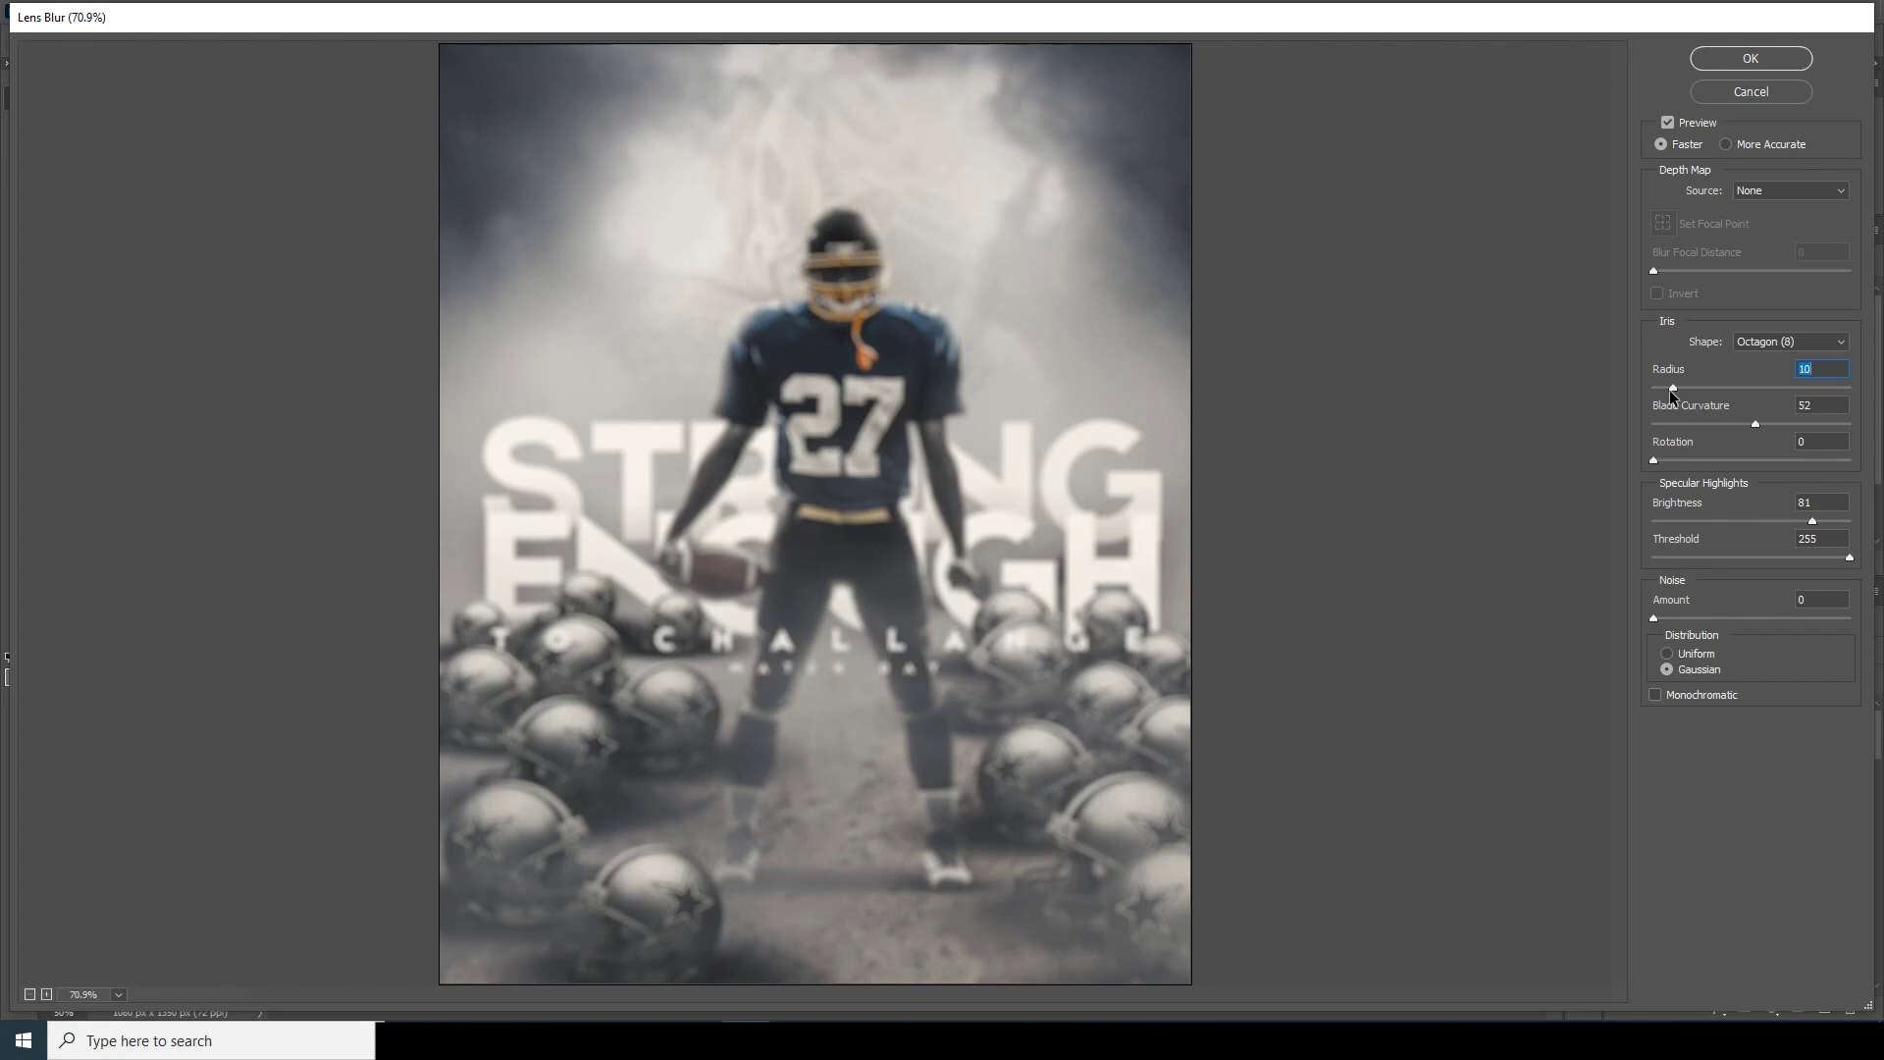
pyautogui.click(1666, 654)
pyautogui.click(1742, 61)
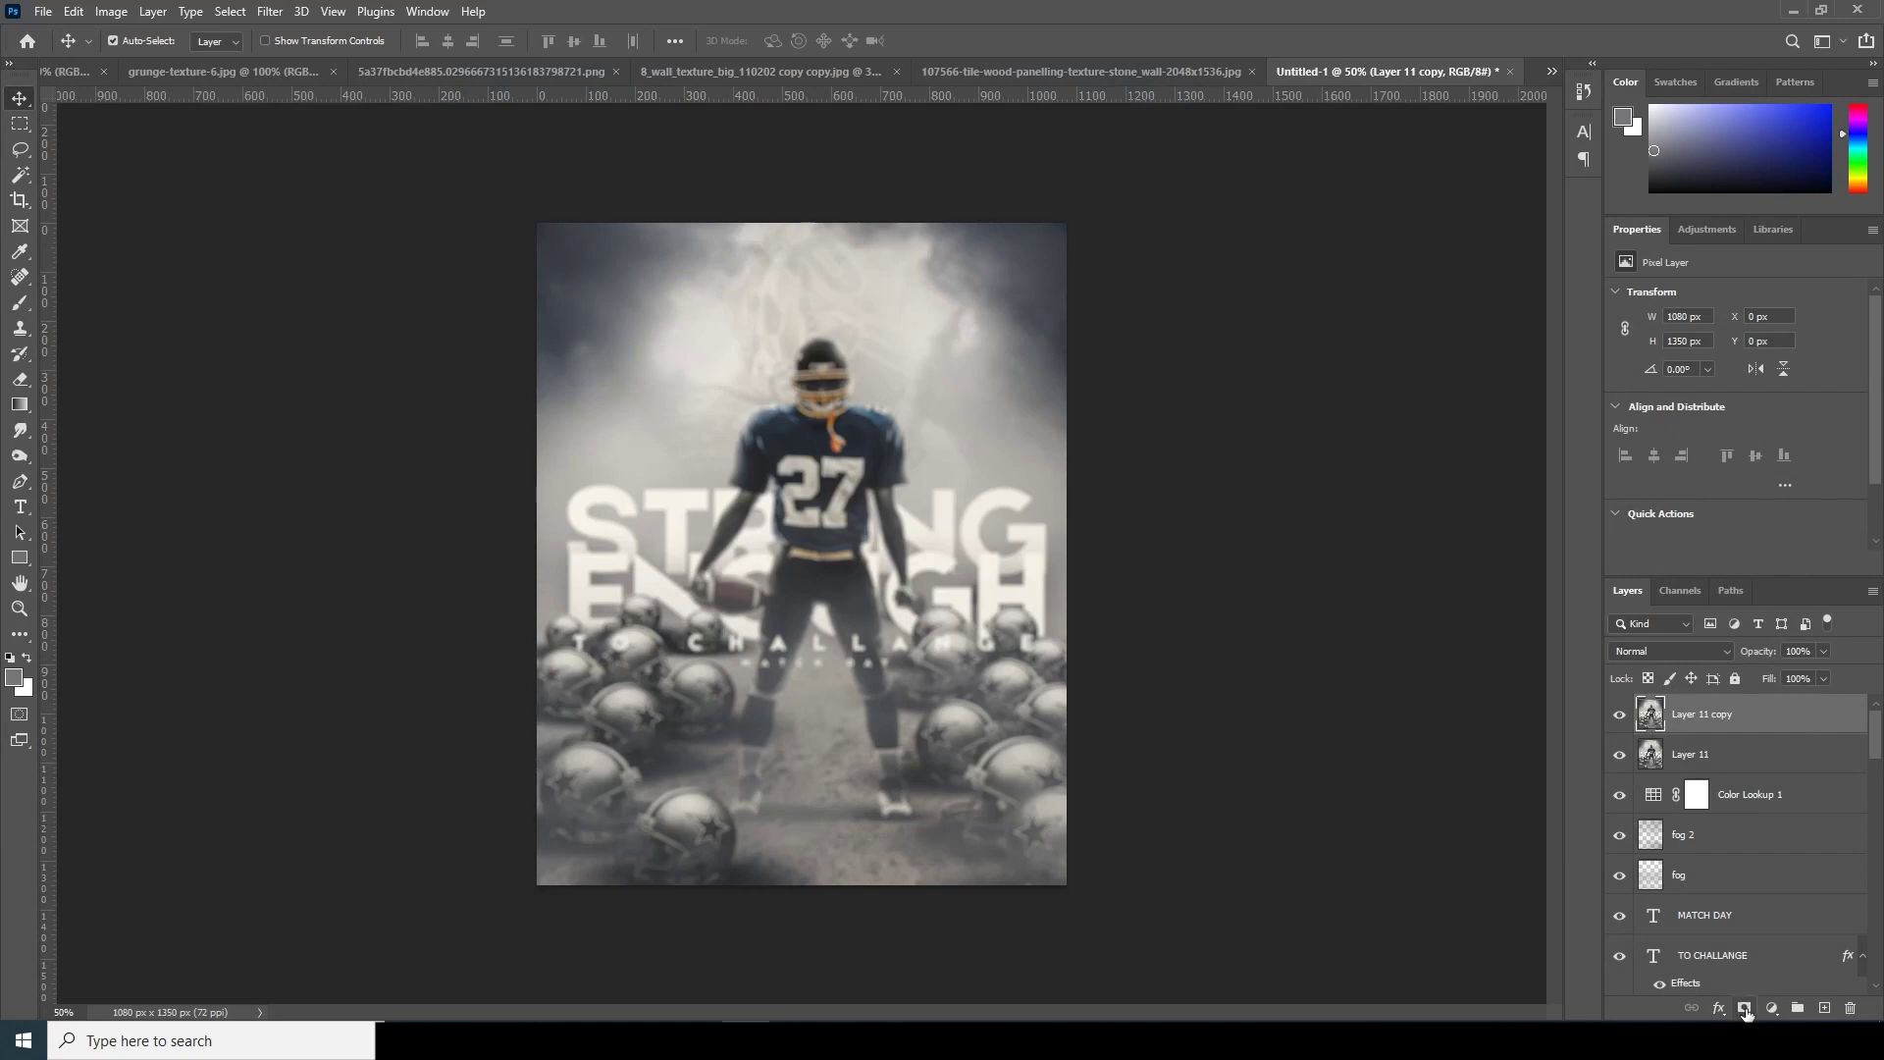
# Add an inverted black mask to the lens-blurred layer and set up a soft round brush at 51% opacity.
pyautogui.click(1744, 1007)
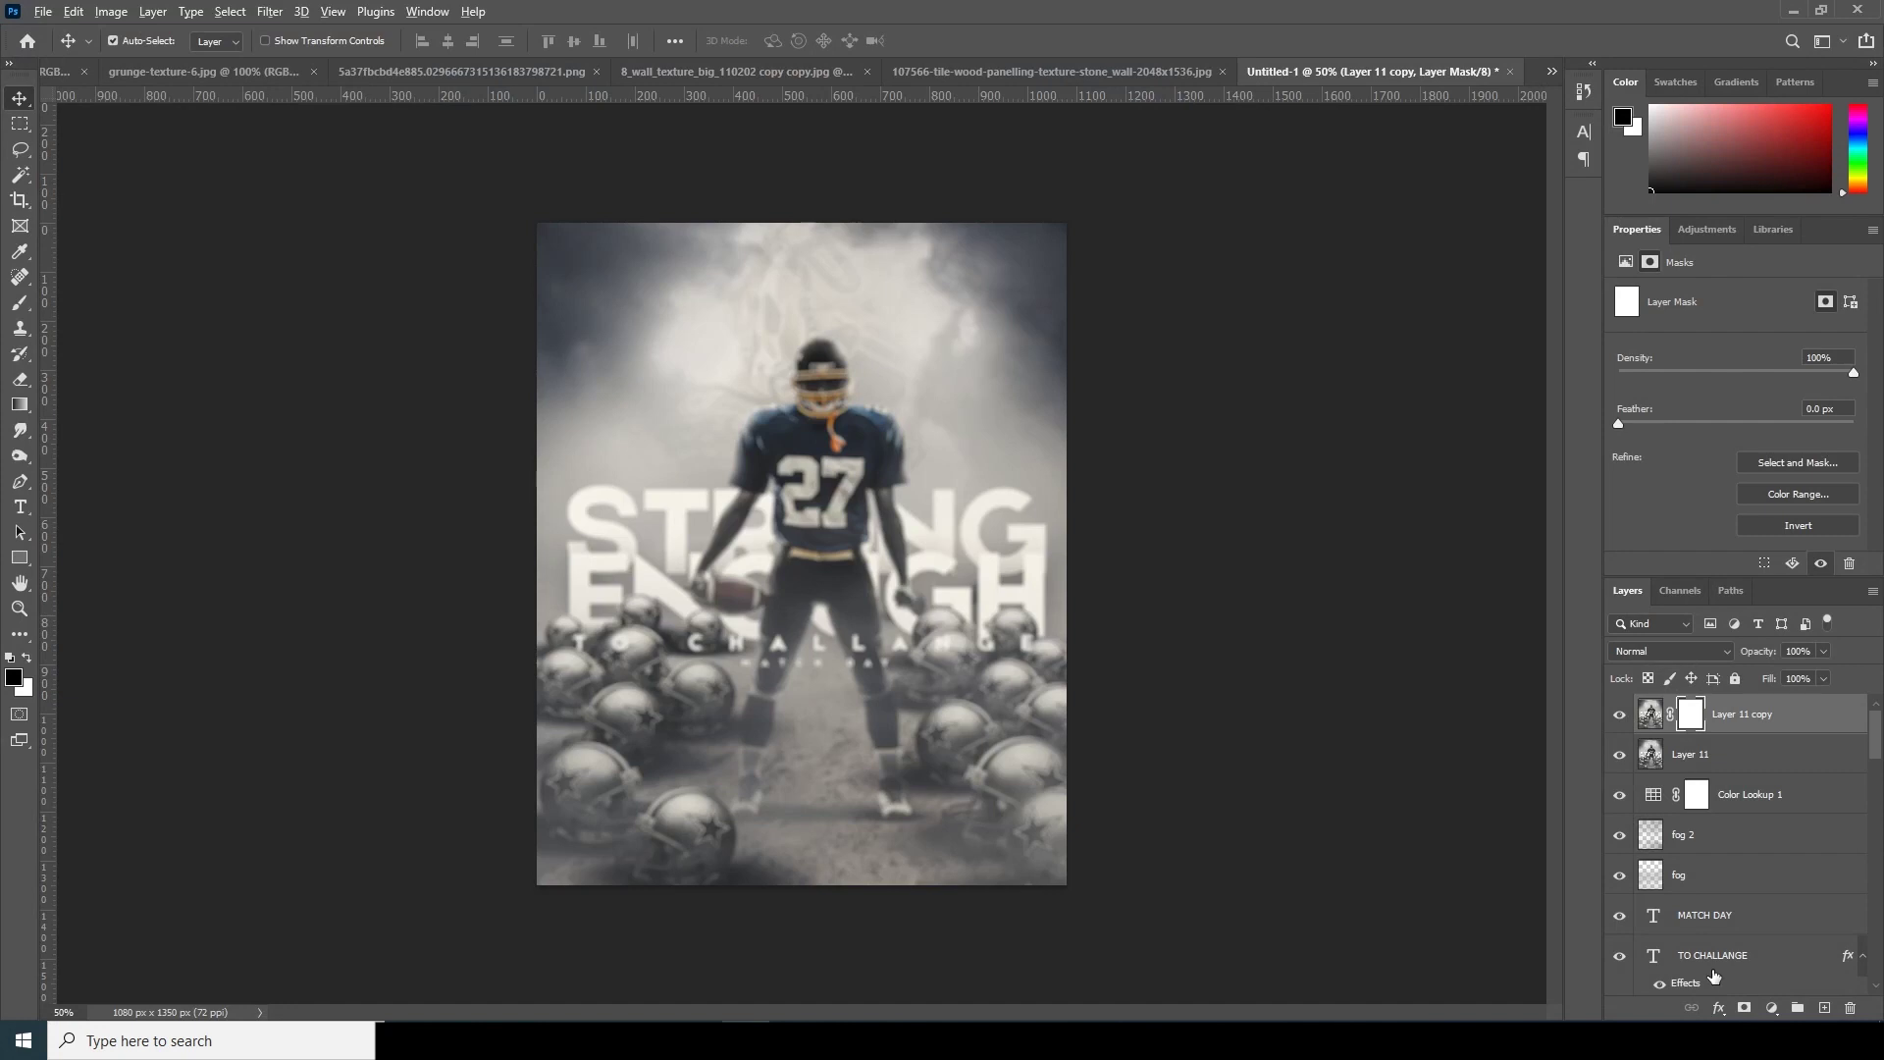
pyautogui.hotkey('ctrl', 'i')
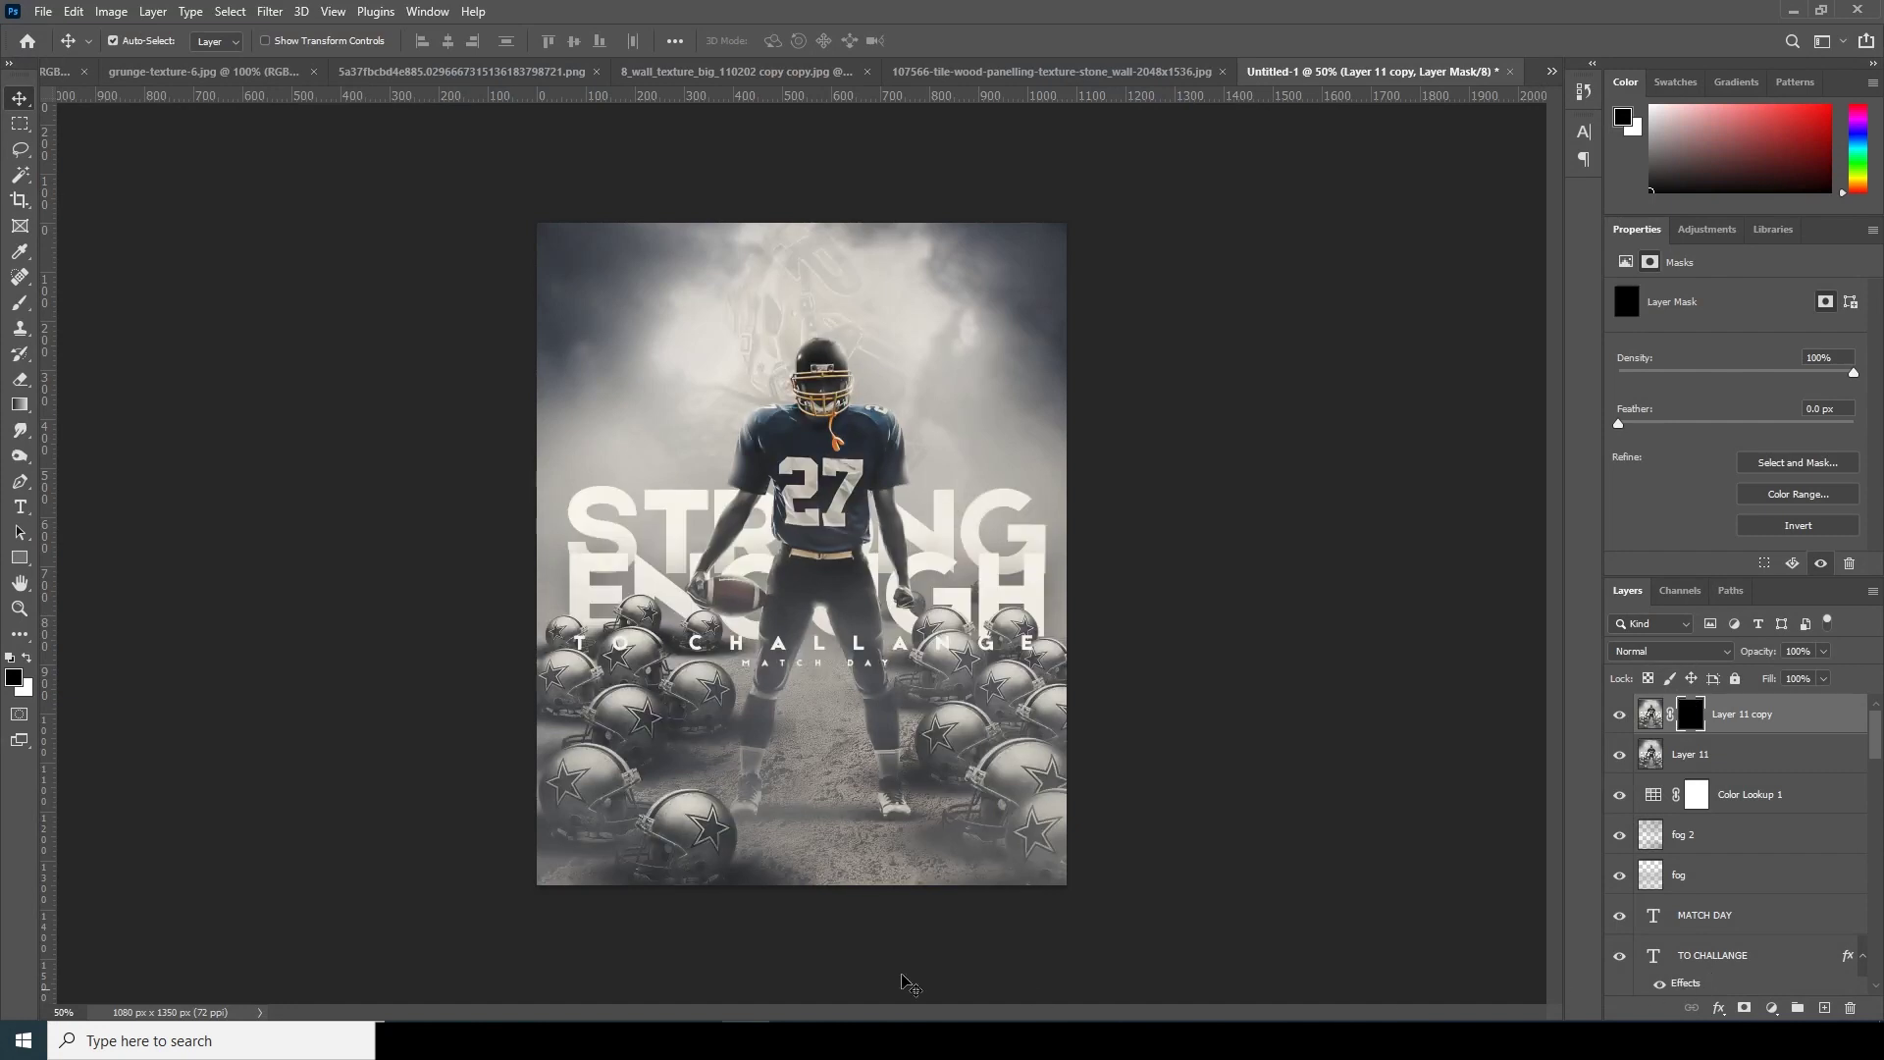
pyautogui.press('b')
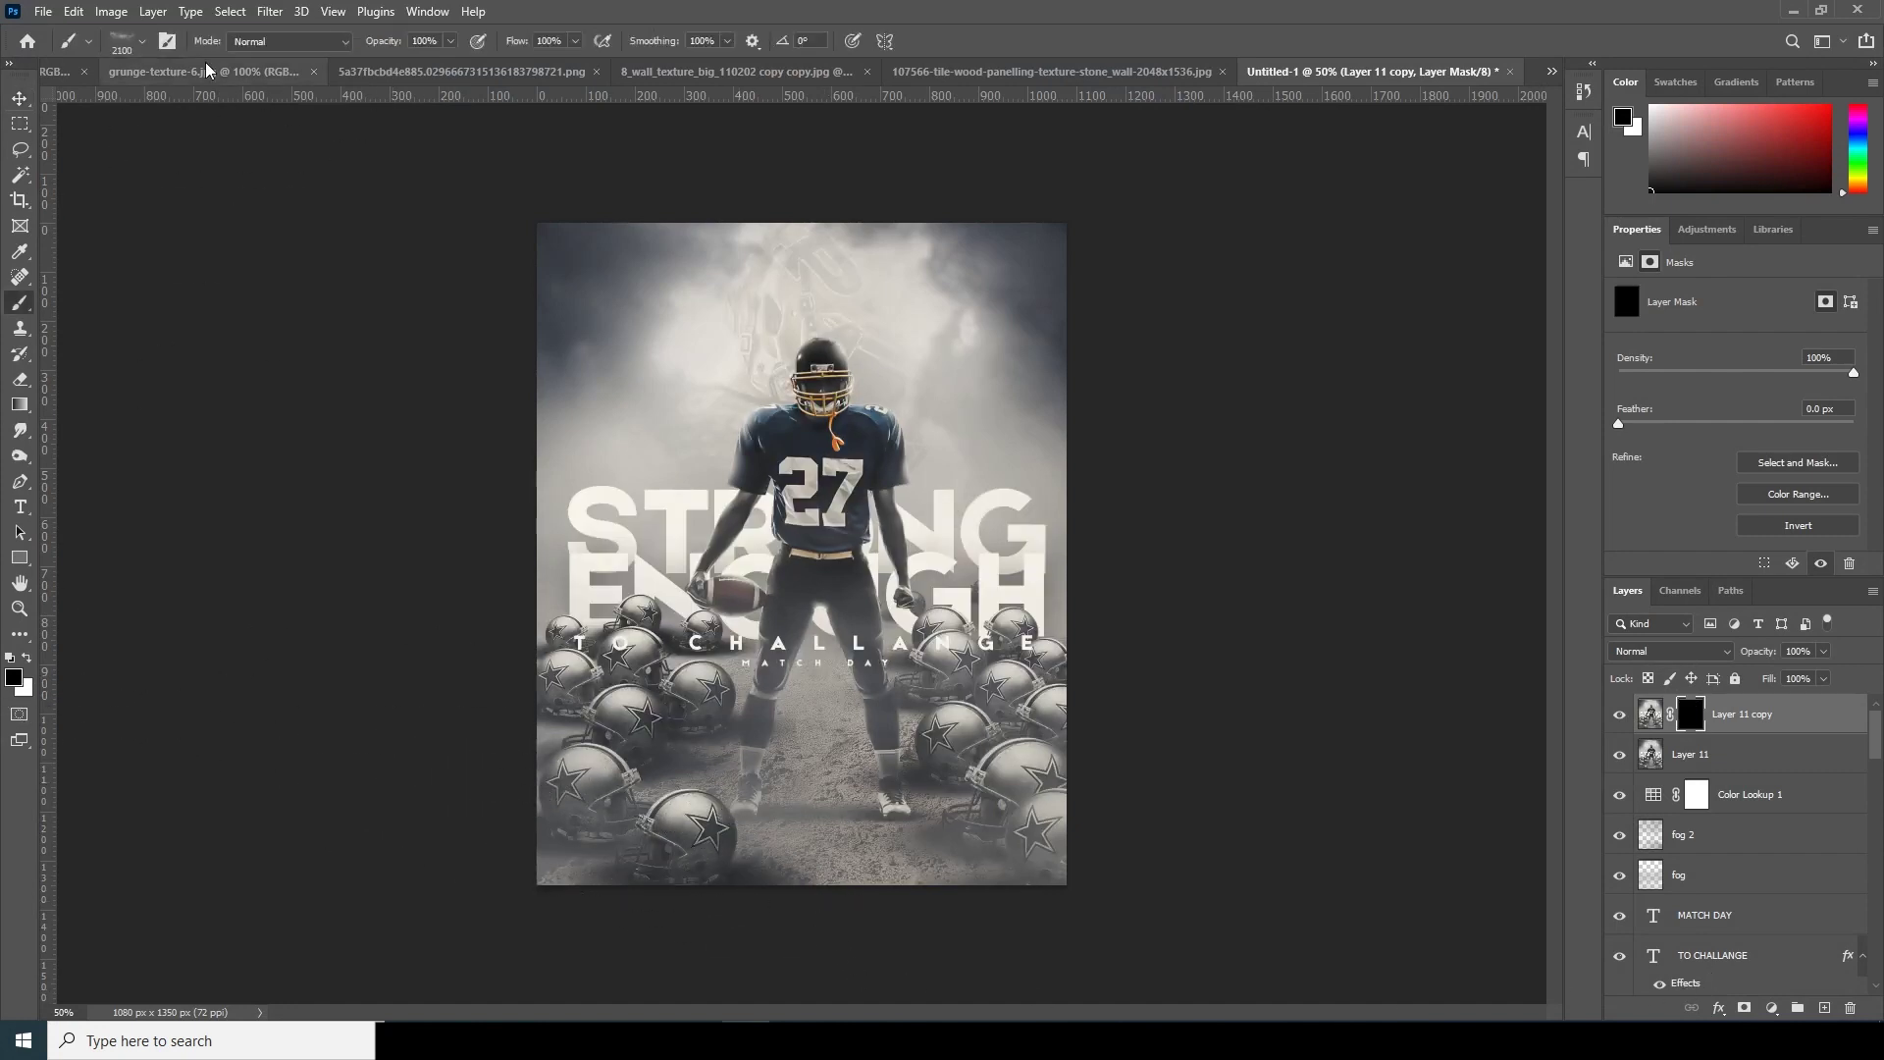
pyautogui.click(142, 42)
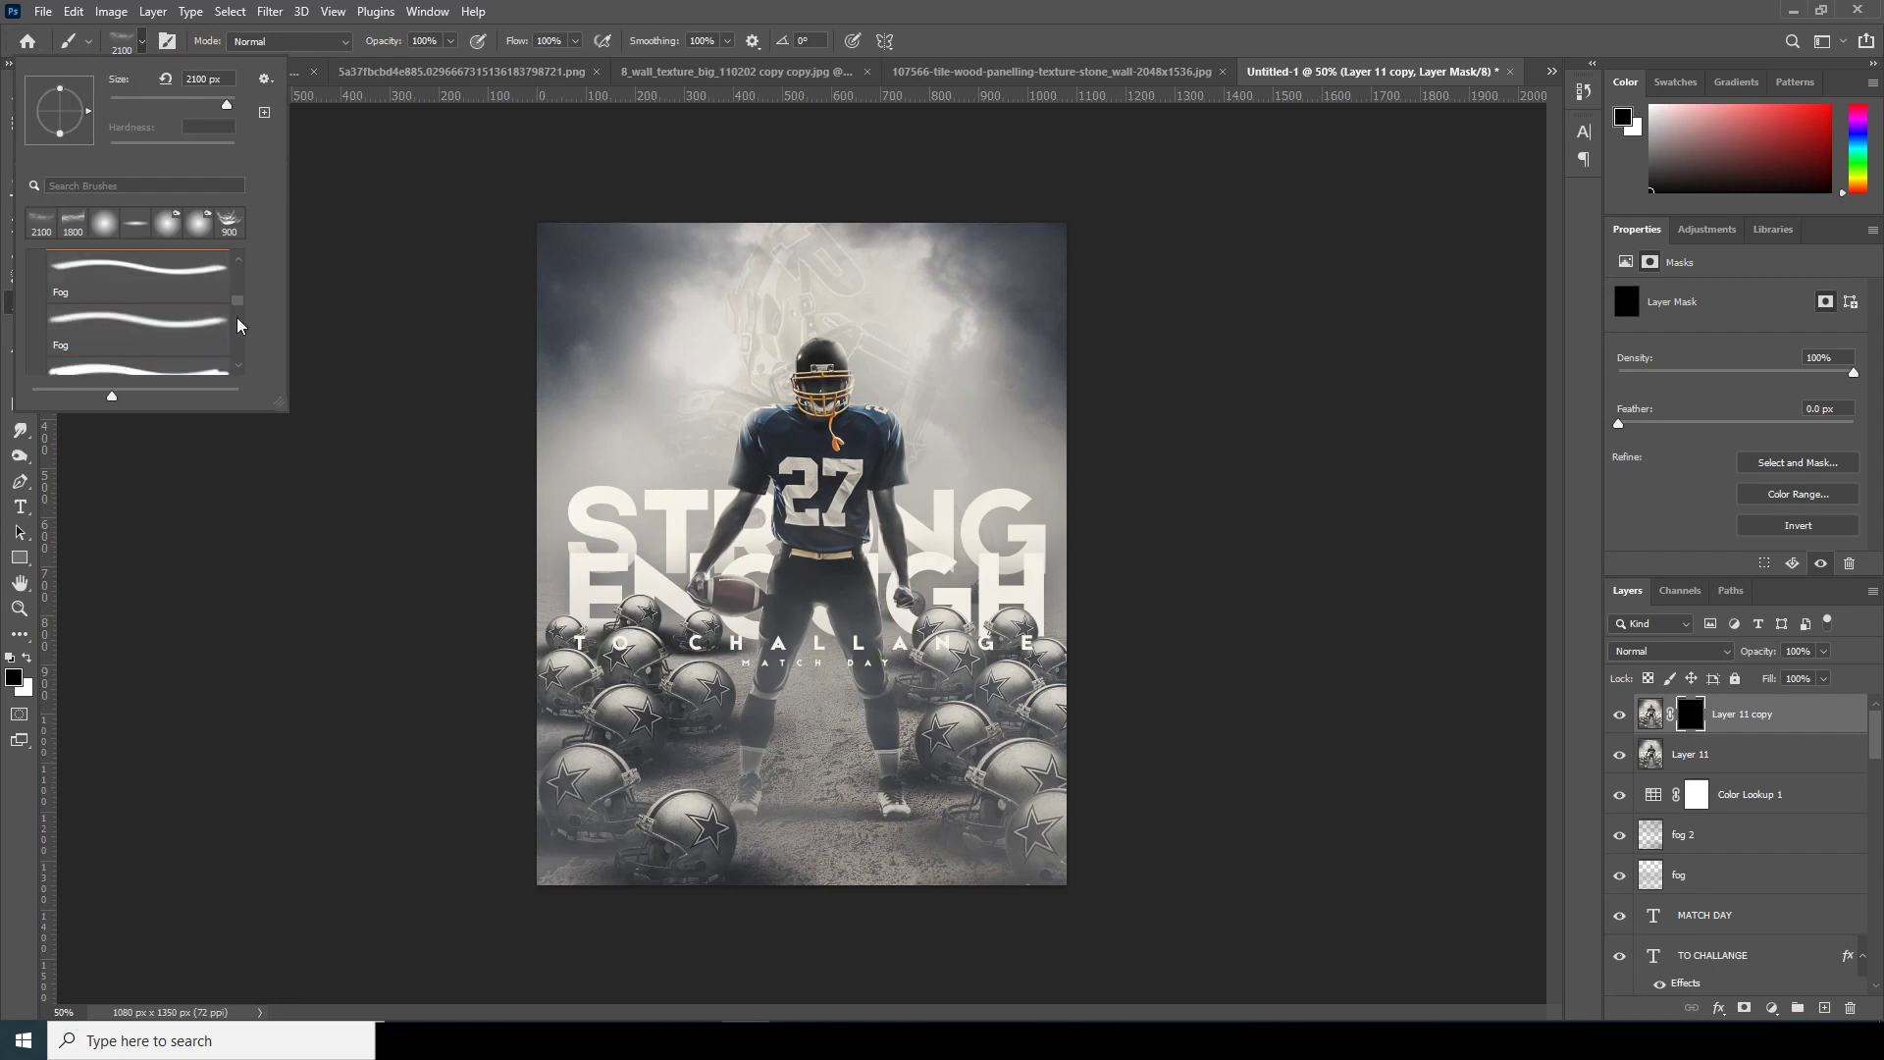
pyautogui.scroll(3, 238, 316)
pyautogui.scroll(-2, 238, 283)
pyautogui.doubleClick(229, 294)
pyautogui.click(450, 41)
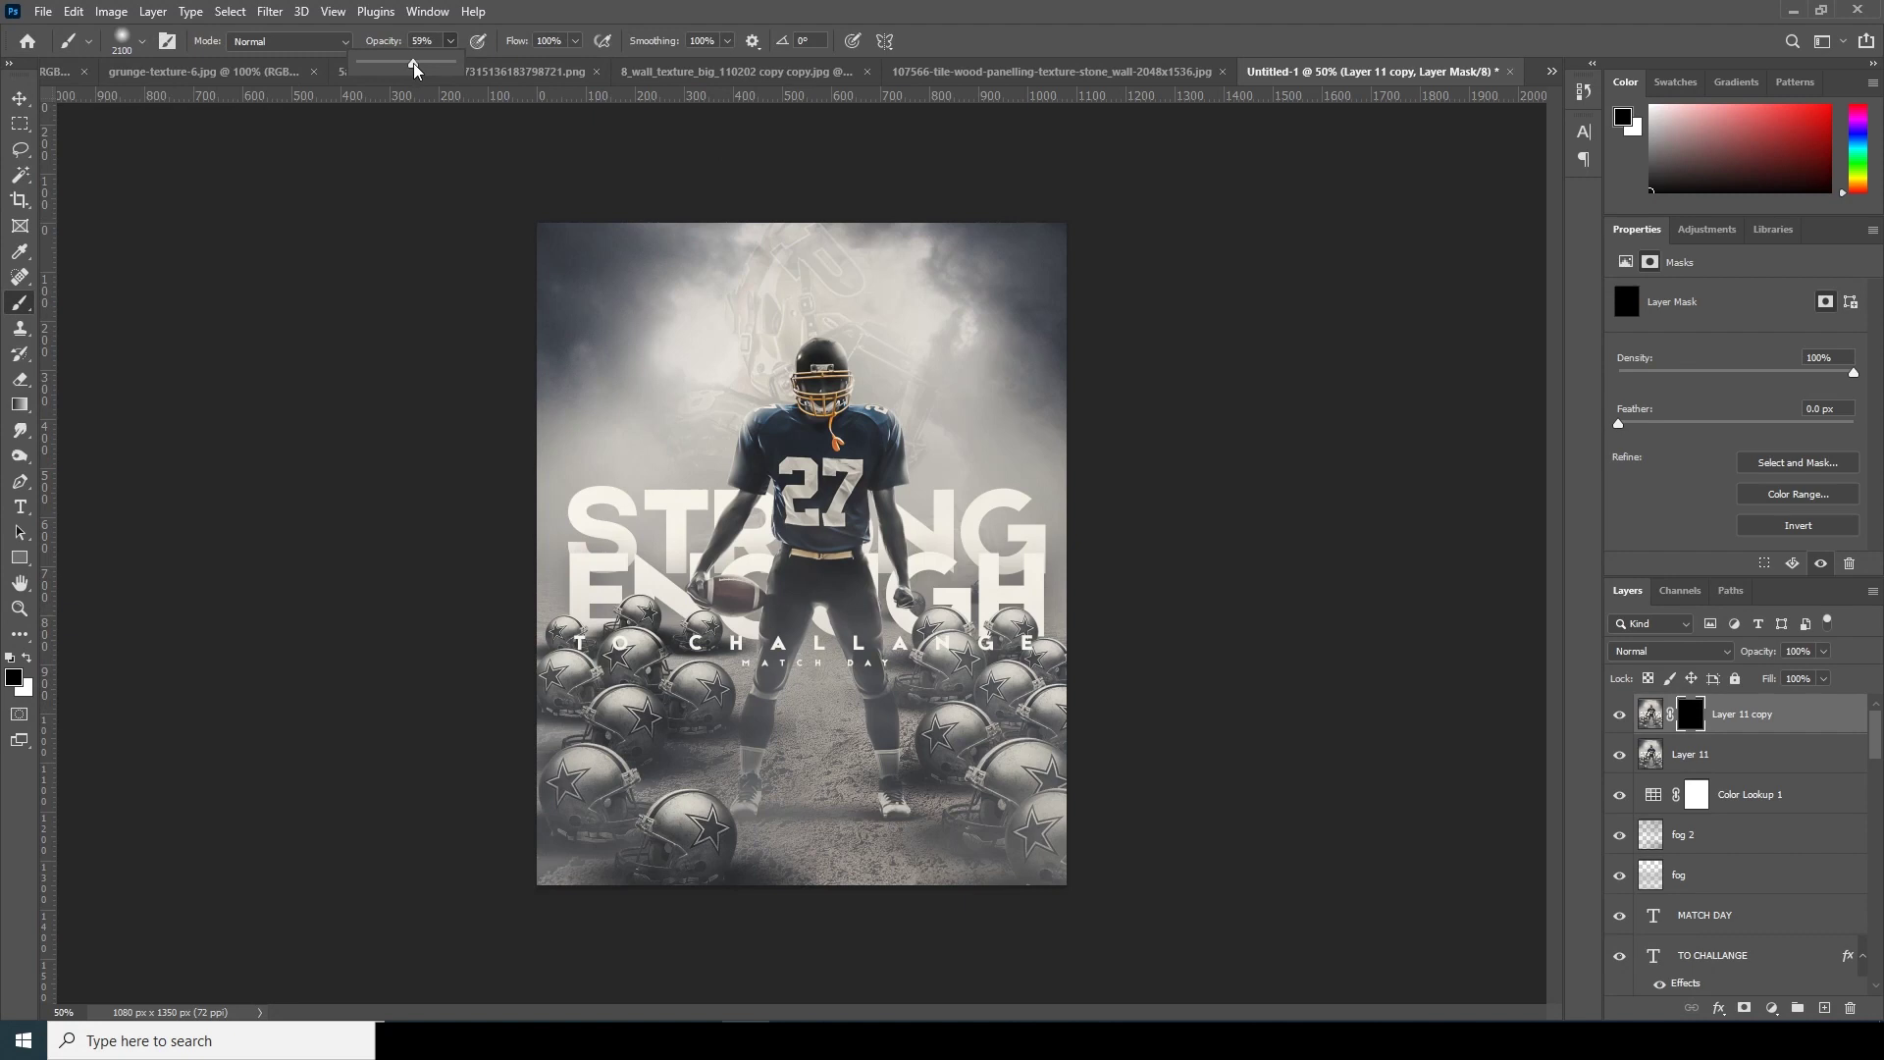
pyautogui.moveTo(410, 63); pyautogui.dragTo(406, 63)
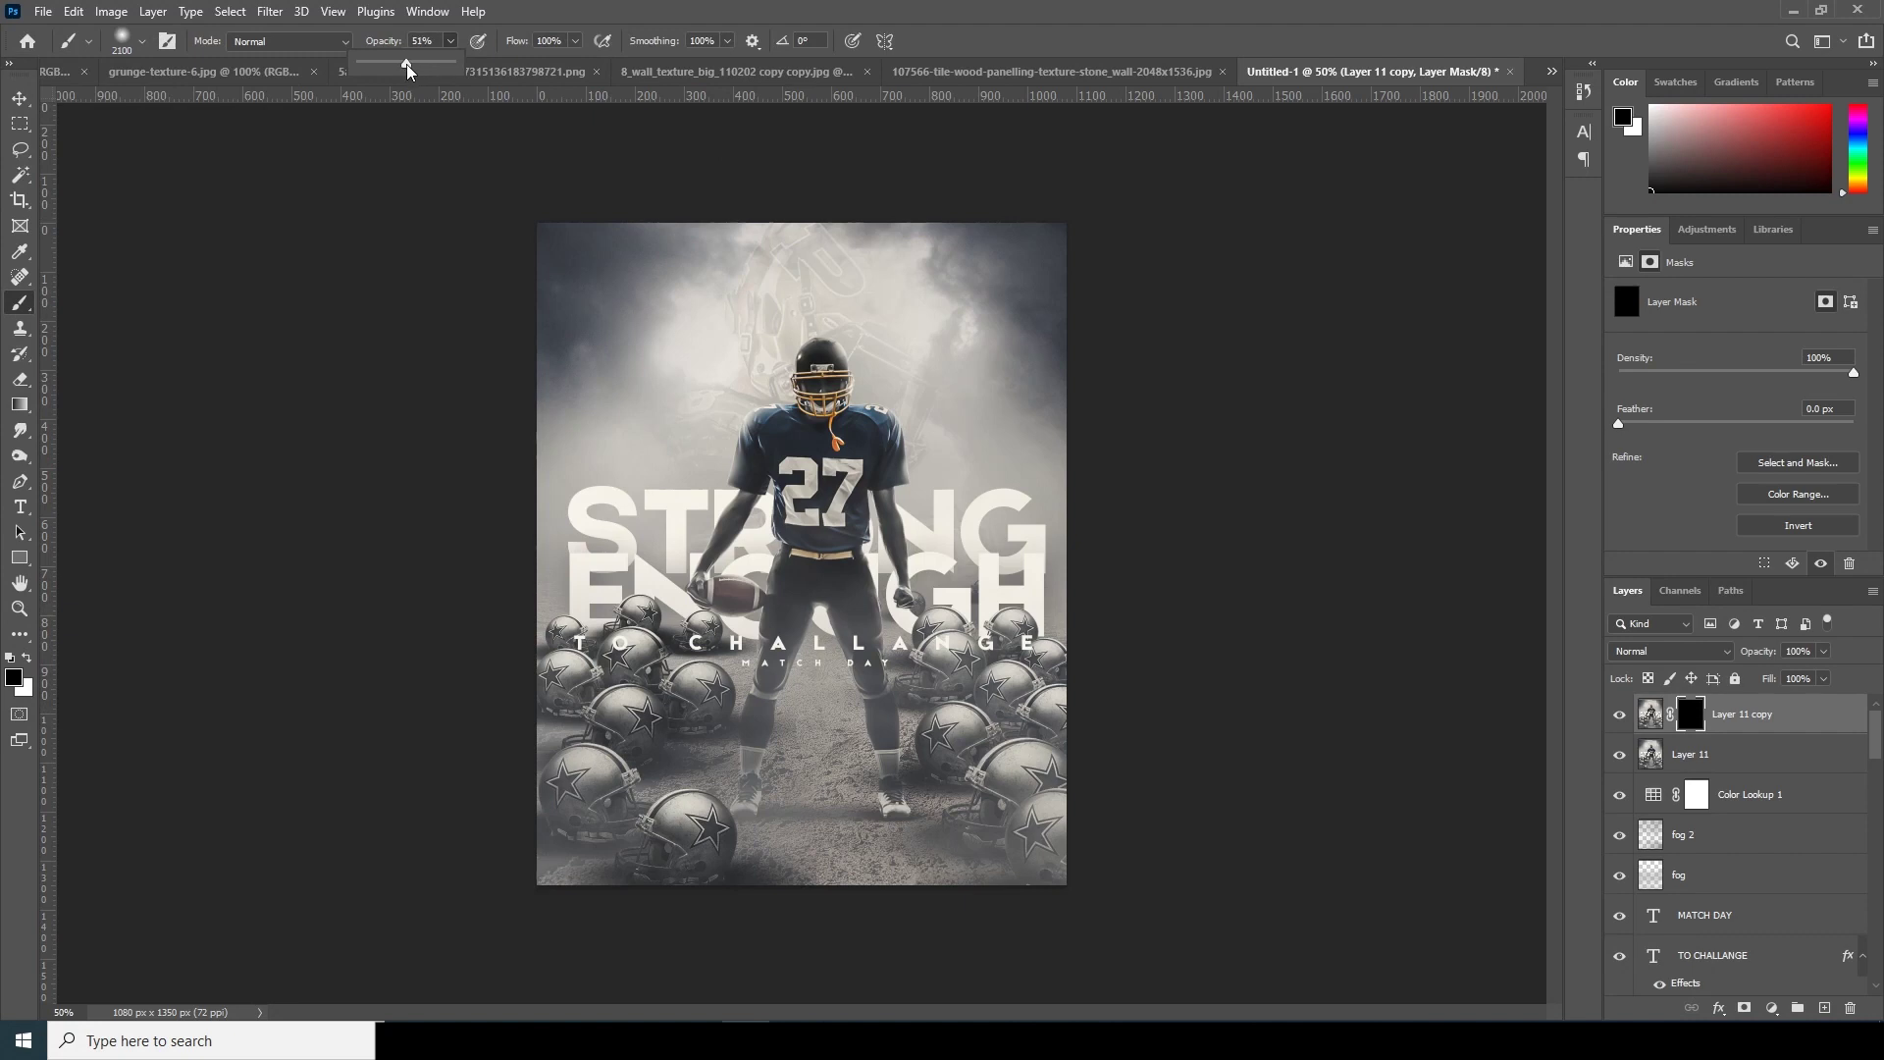
# Paint white on the blur mask across the lower lettering and rear helmets, using a soft brush reduced to 300 px.
pyautogui.click(26, 659)
pyautogui.press('[')
pyautogui.press('[')
pyautogui.press('[')
pyautogui.press('[')
pyautogui.press('[')
pyautogui.press('[')
pyautogui.press('[')
pyautogui.press('[')
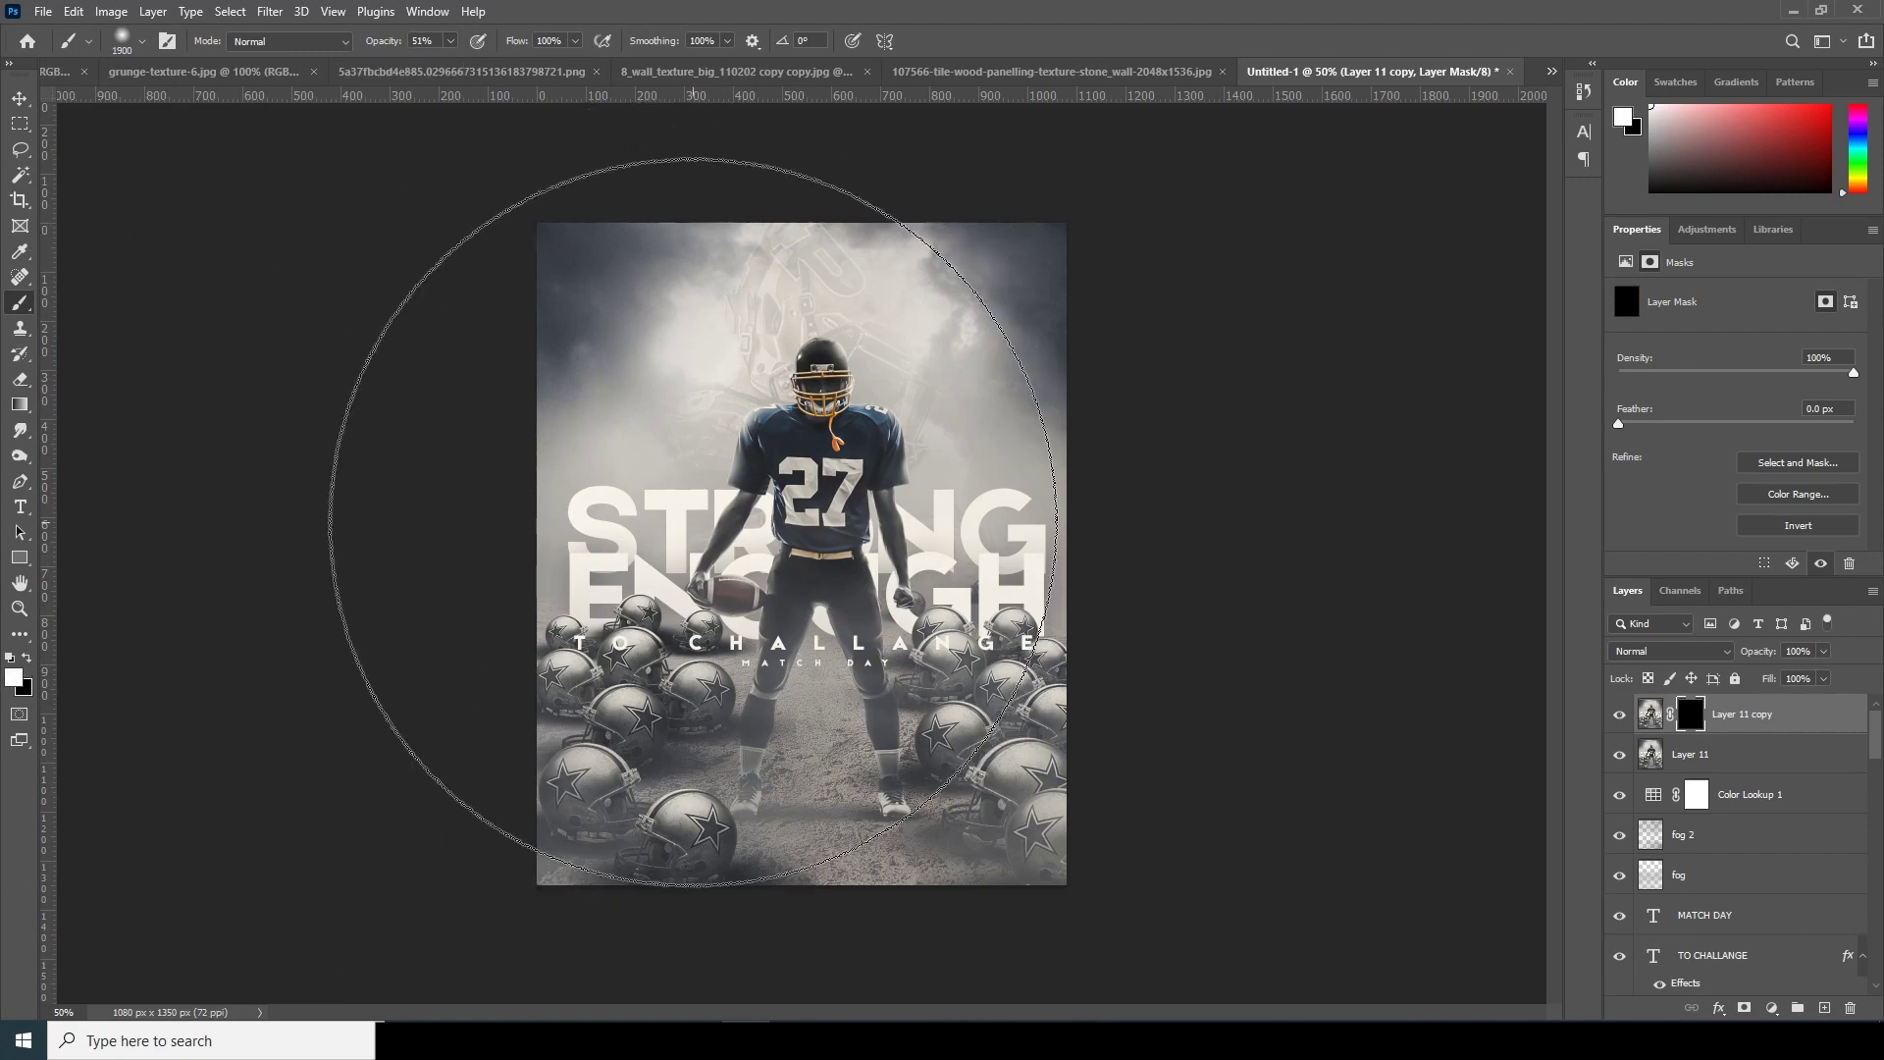
pyautogui.moveTo(668, 595)
pyautogui.mouseDown()
pyautogui.moveTo(631, 651)
pyautogui.moveTo(687, 637)
pyautogui.mouseUp()
pyautogui.press('[')
pyautogui.press('[')
pyautogui.press('[')
pyautogui.press('[')
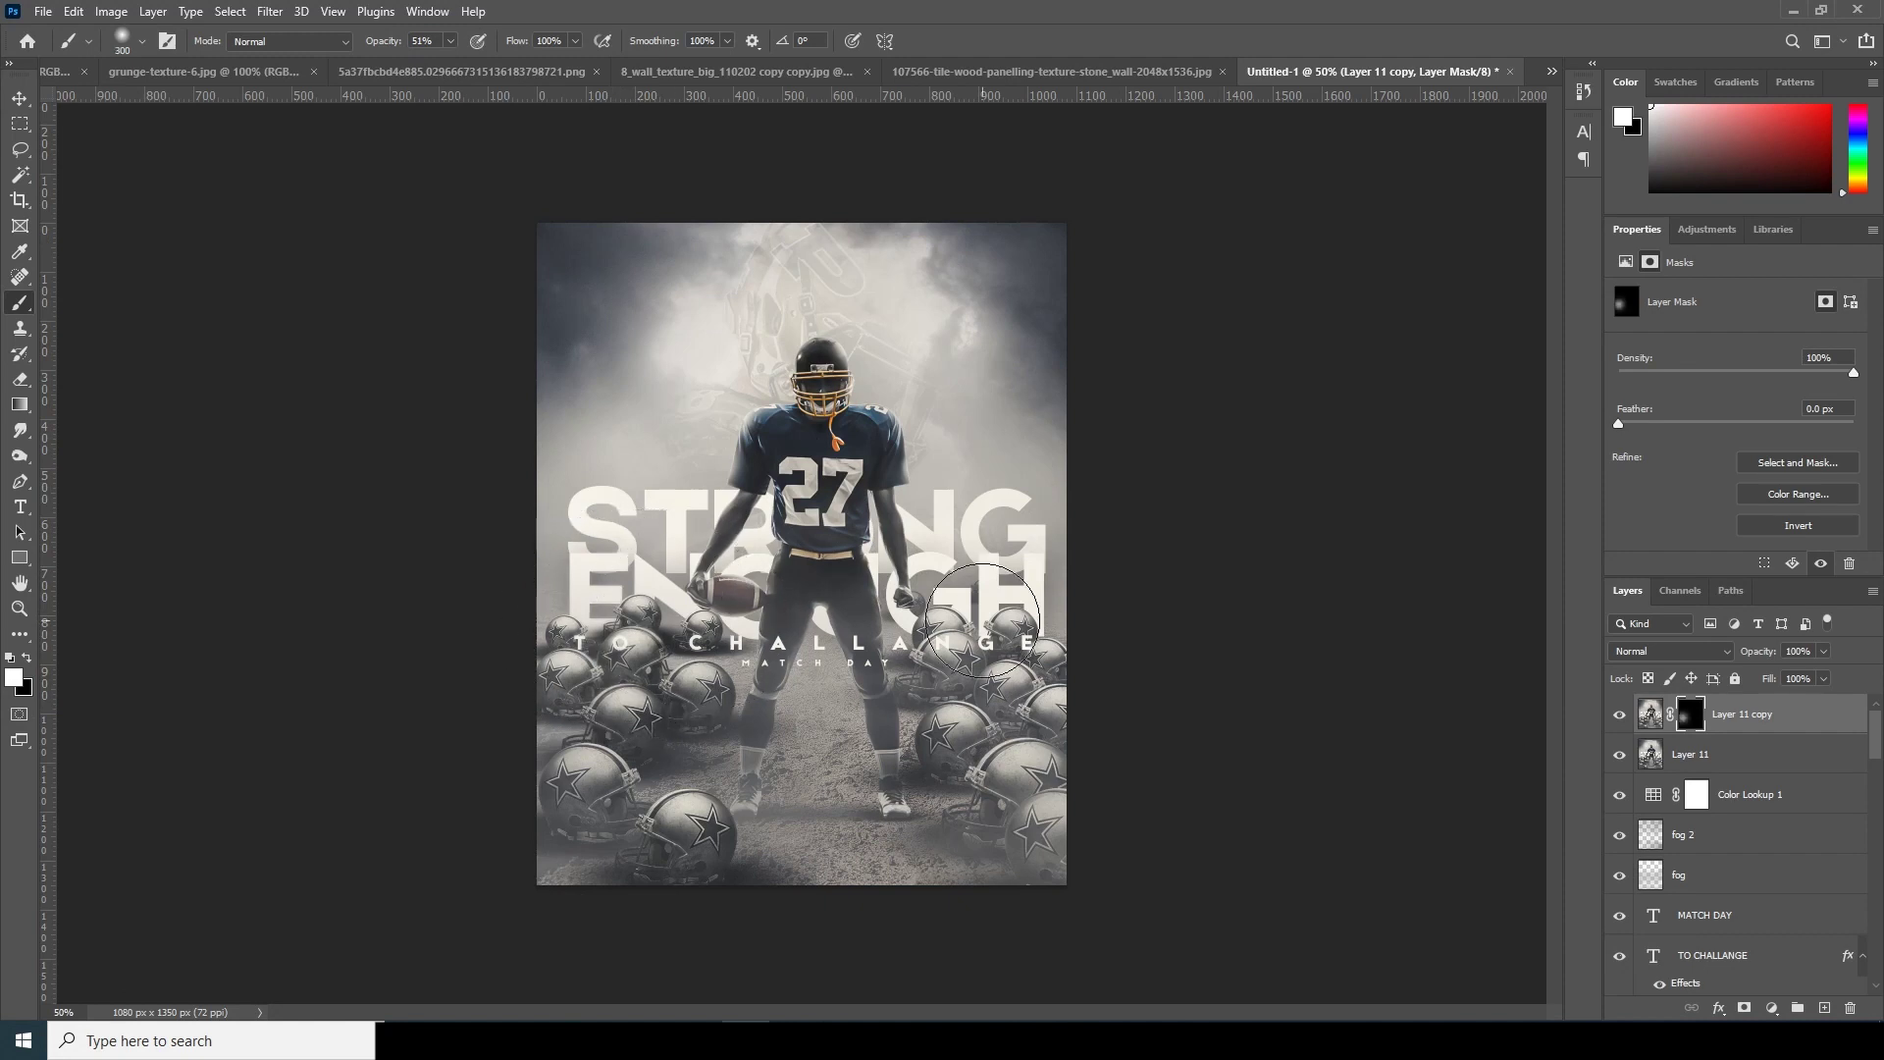
pyautogui.moveTo(880, 648); pyautogui.dragTo(598, 664)
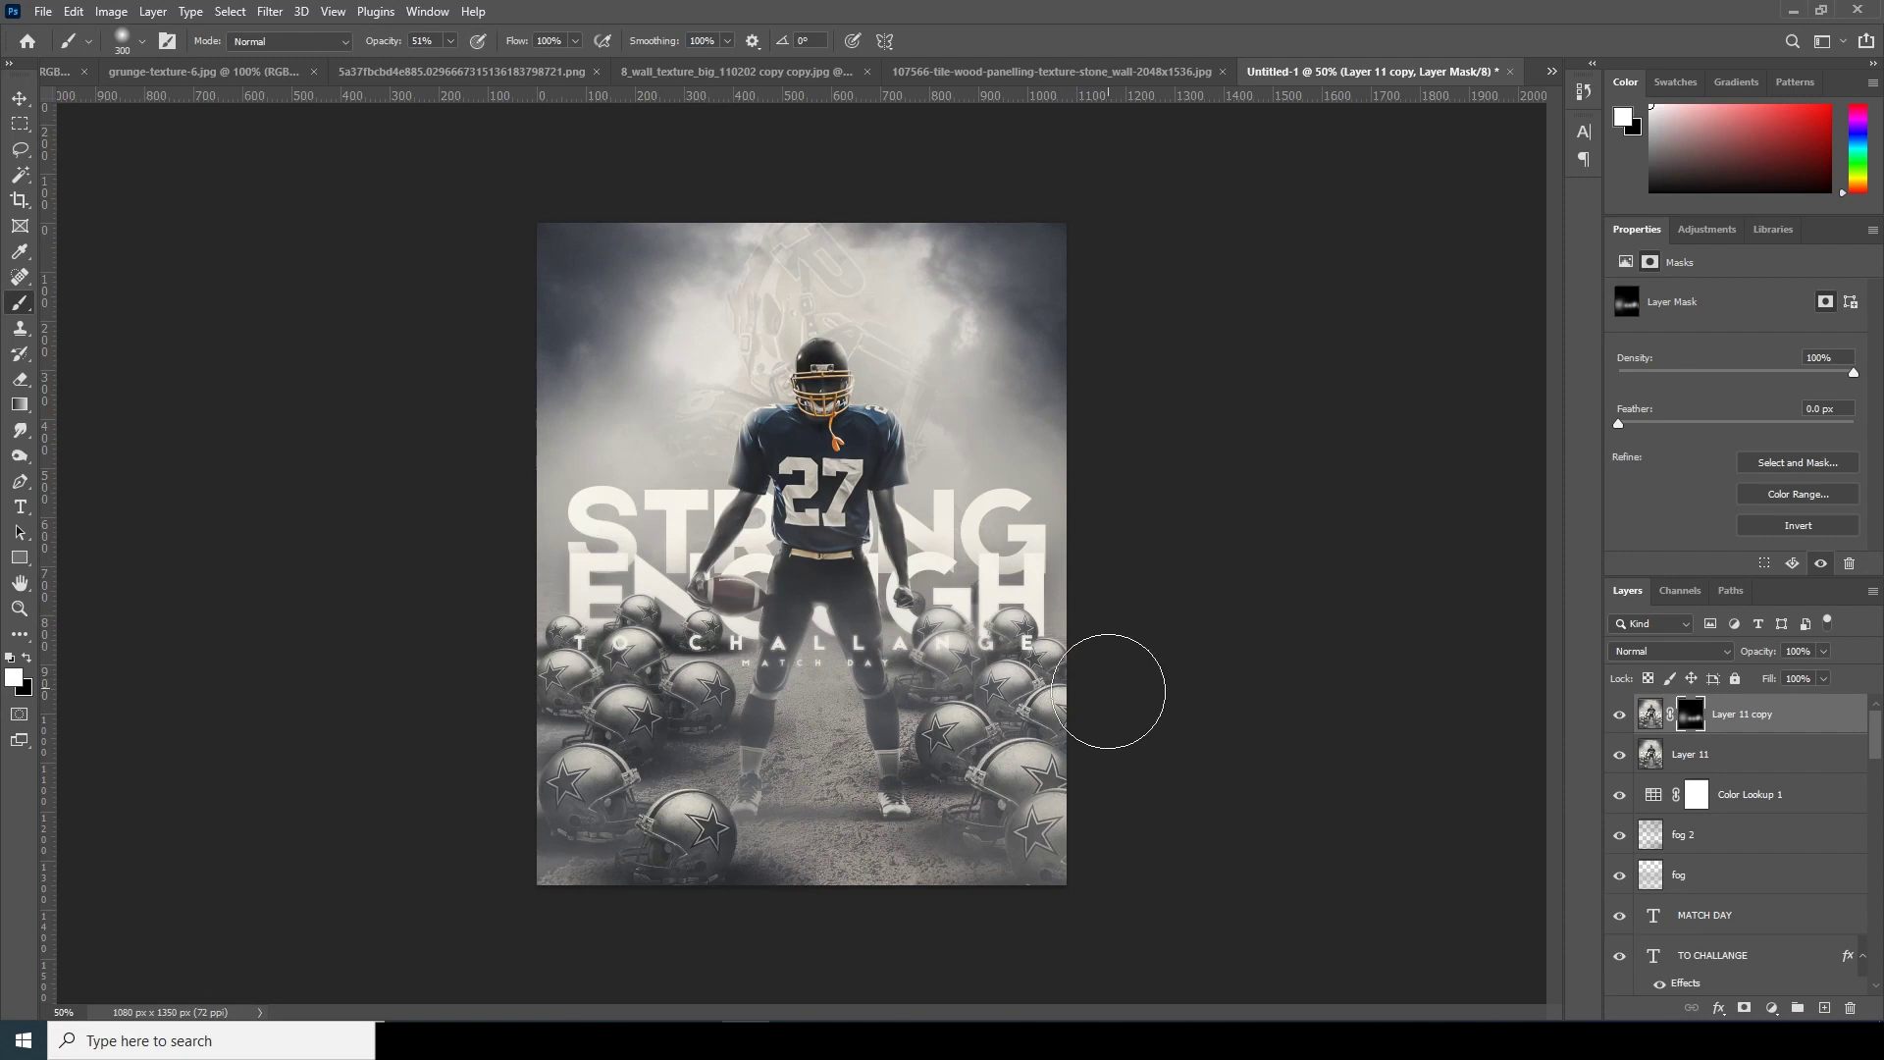
# Paint white on the blur mask over the background around the player, and switch to a smaller black brush.
pyautogui.moveTo(1080, 567)
pyautogui.mouseDown()
pyautogui.moveTo(971, 294)
pyautogui.moveTo(680, 309)
pyautogui.mouseUp()
pyautogui.press('[')
pyautogui.press('[')
pyautogui.press('[')
pyautogui.press('[')
pyautogui.press('[')
pyautogui.press('[')
pyautogui.press('[')
pyautogui.press('[')
pyautogui.press('x')
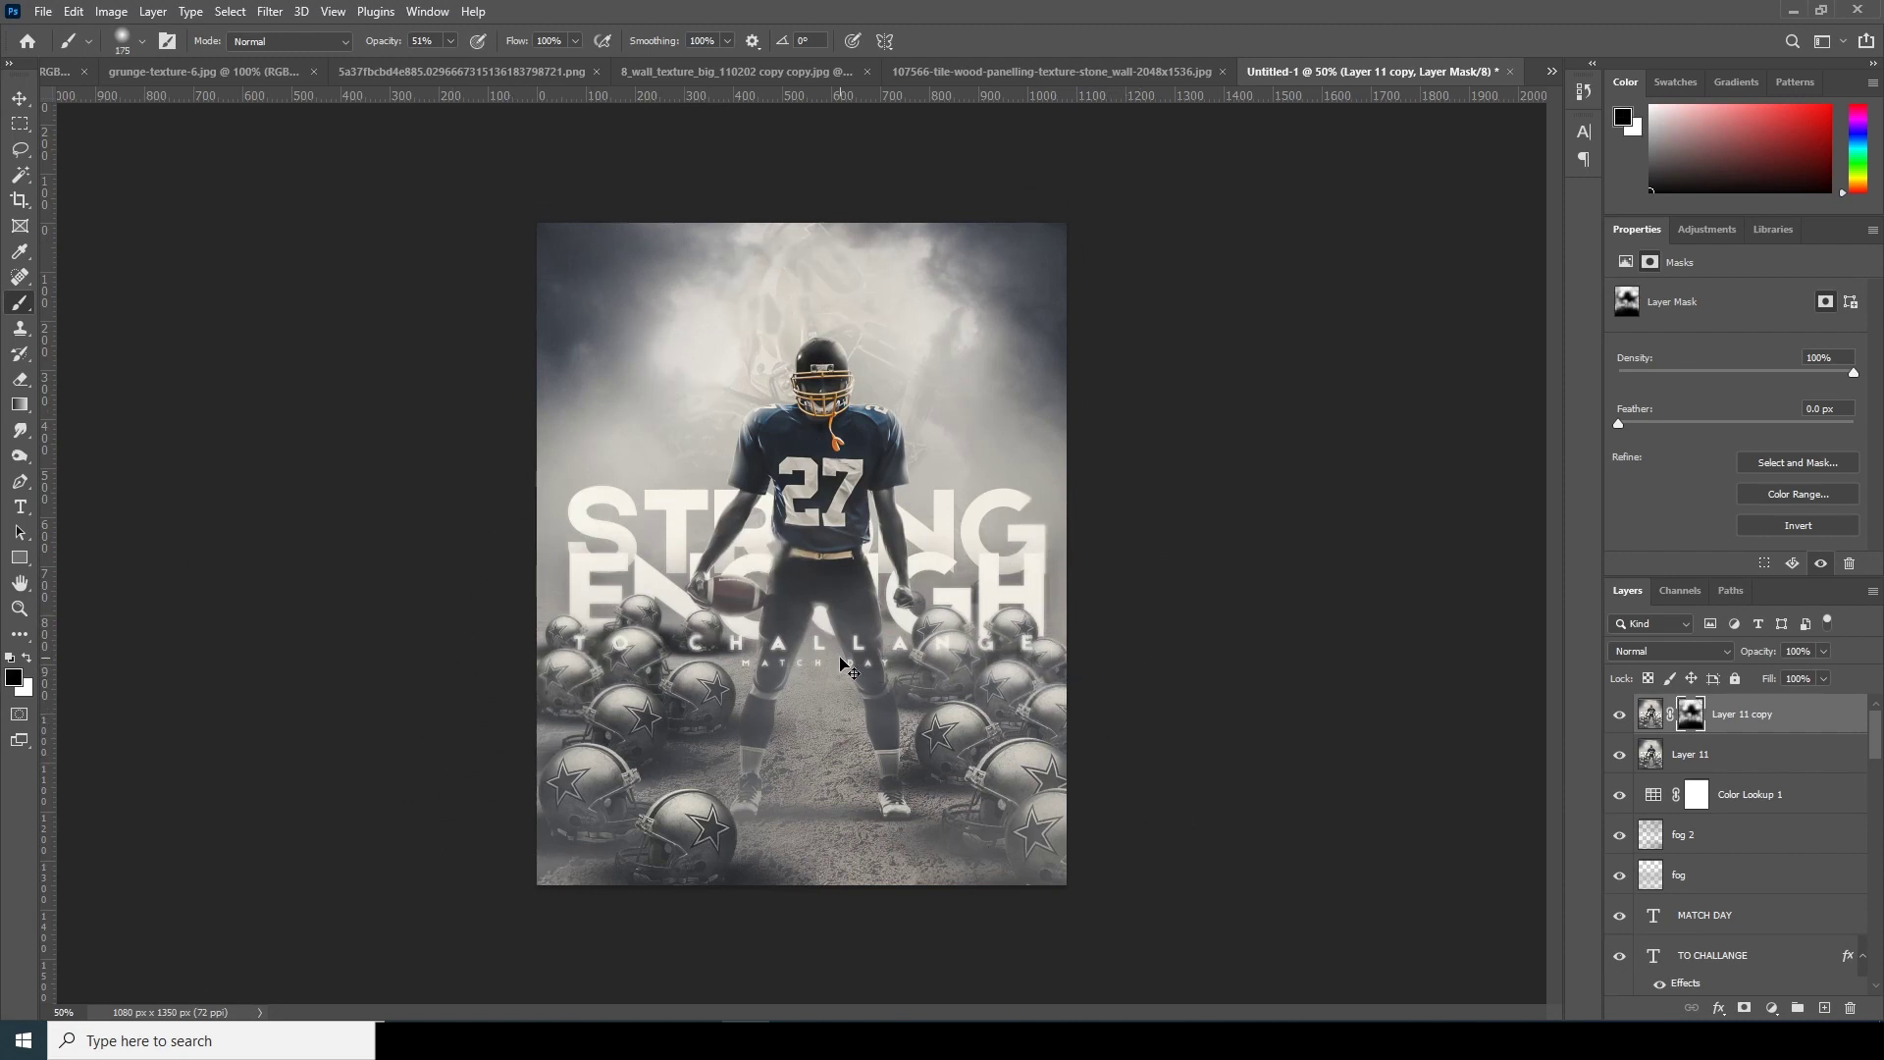
# Place a copy of the TO CHALLANGE text layer above the blurred layer and compare the poster with and without it.
pyautogui.hotkey('ctrl', '1')
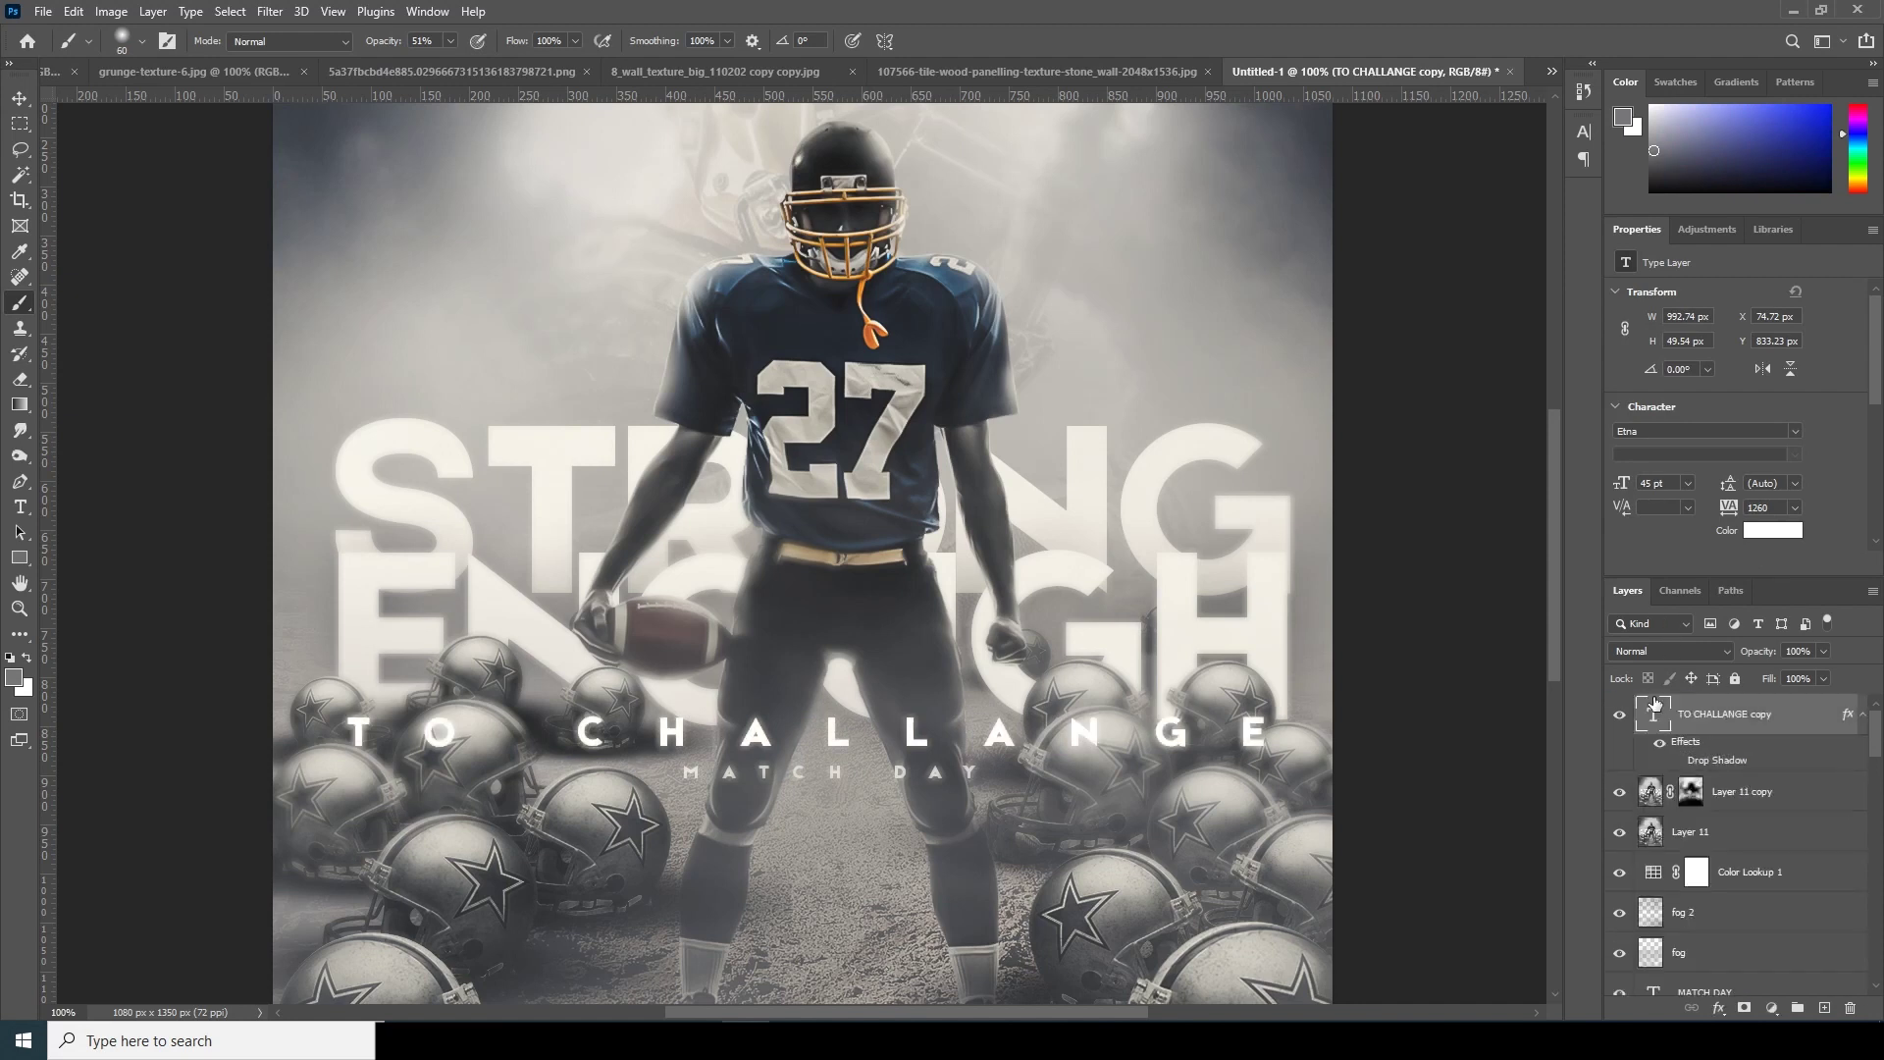
pyautogui.hotkey('ctrl', '-')
pyautogui.hotkey('ctrl', '-')
pyautogui.hotkey('ctrl', '+')
pyautogui.click(1620, 716)
pyautogui.click(1620, 715)
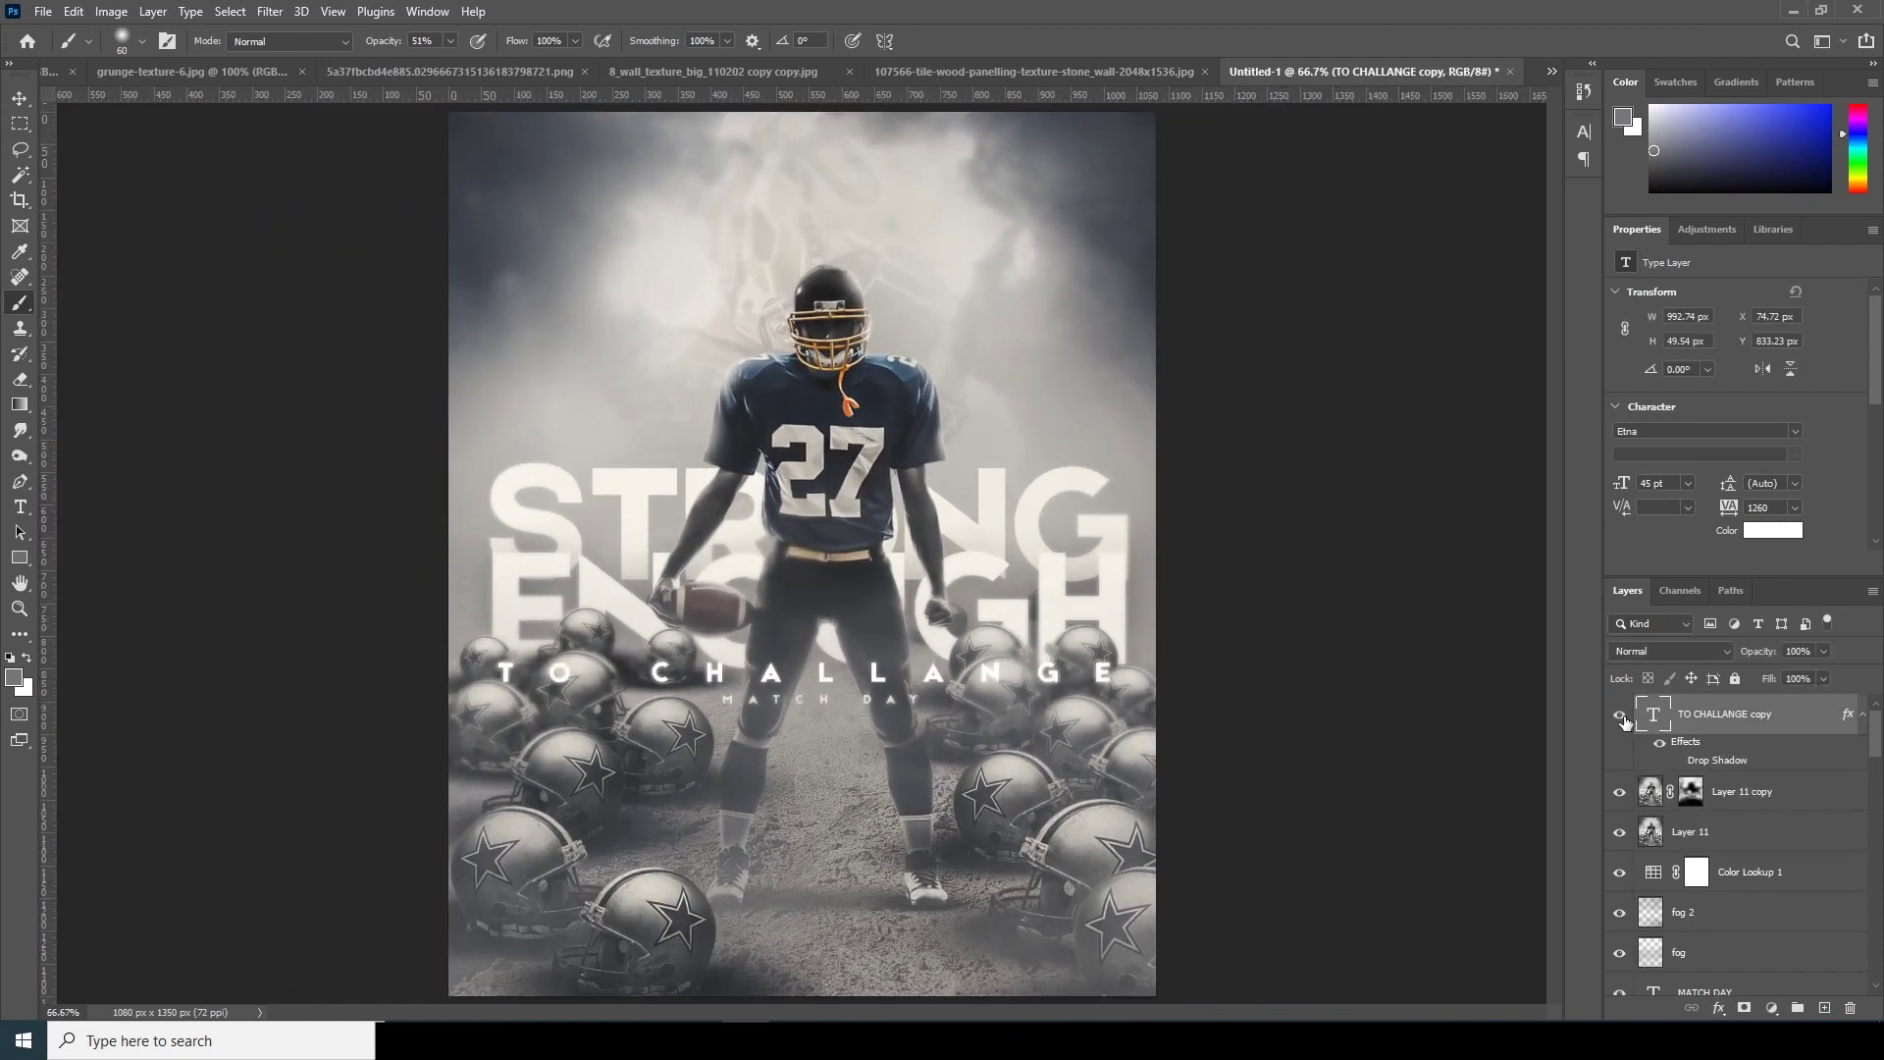
# Duplicate the MATCH DAY text layer and move the copy to the top of the layer stack.
pyautogui.scroll(-3, 1688, 824)
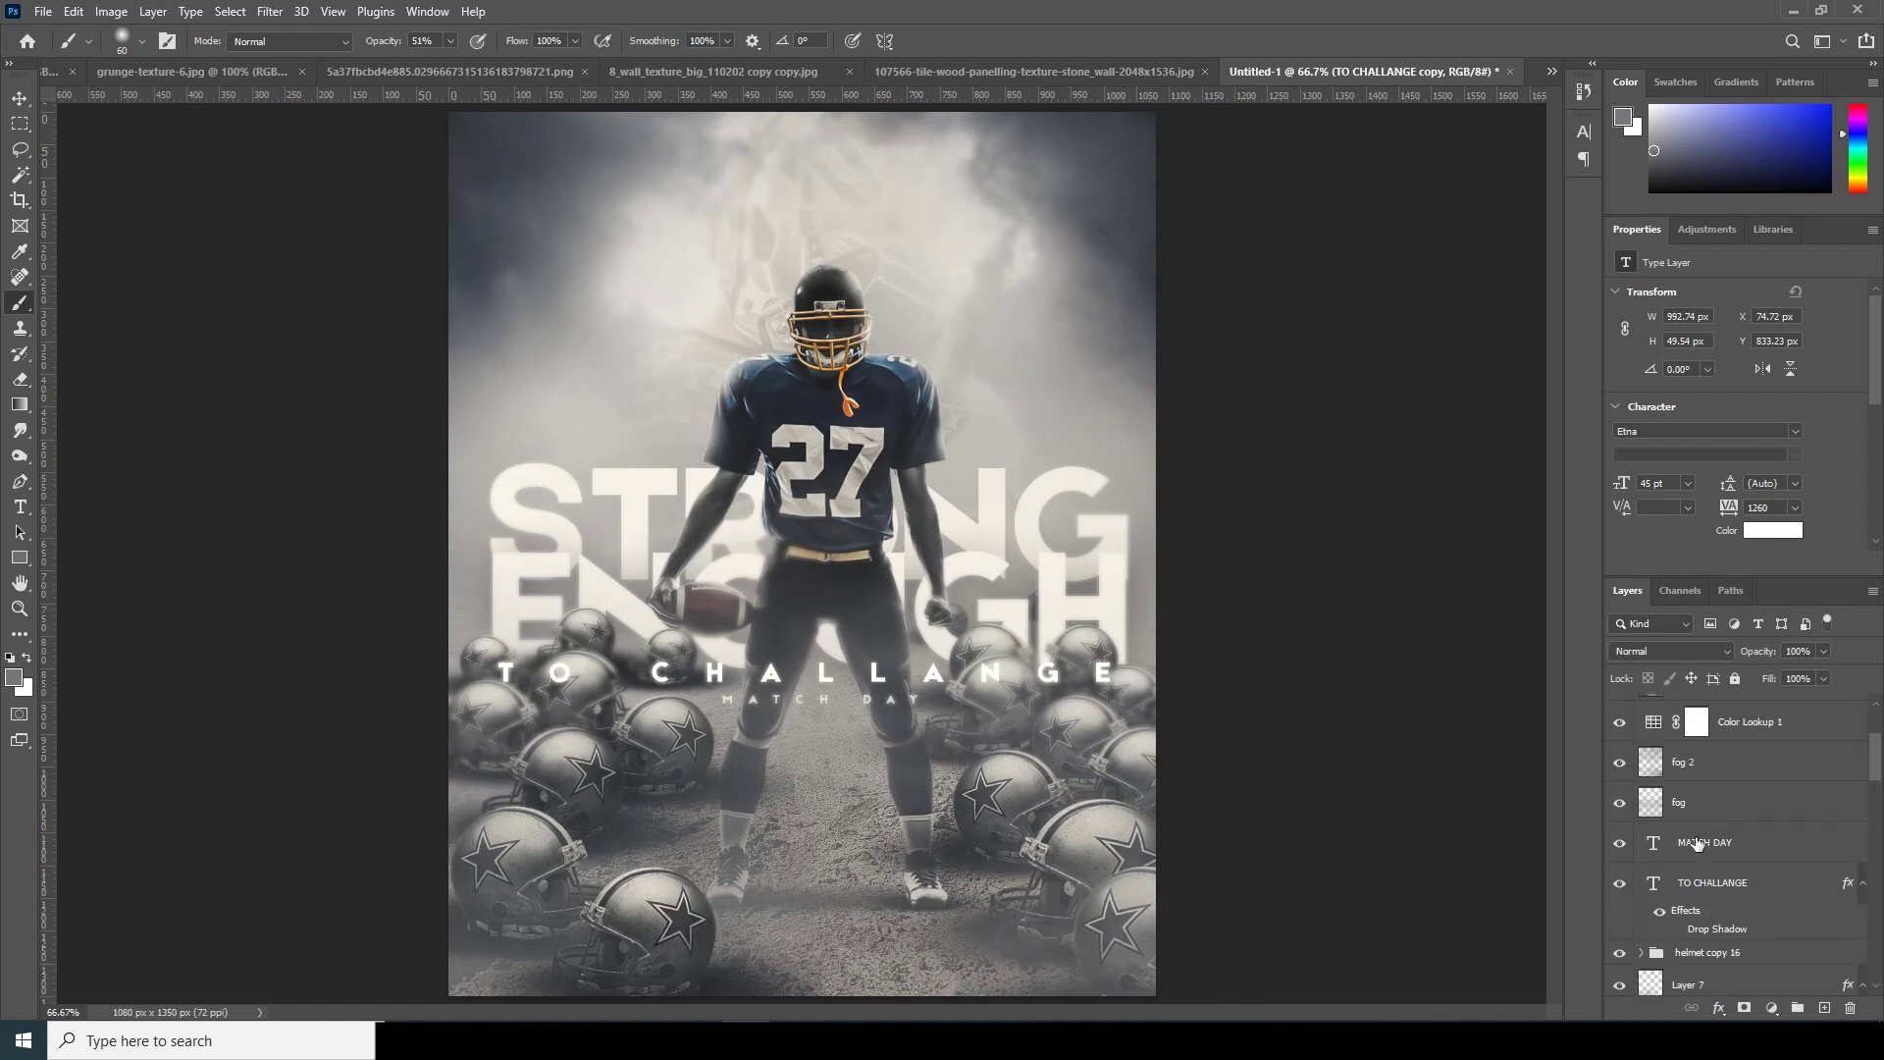
pyautogui.click(1697, 846)
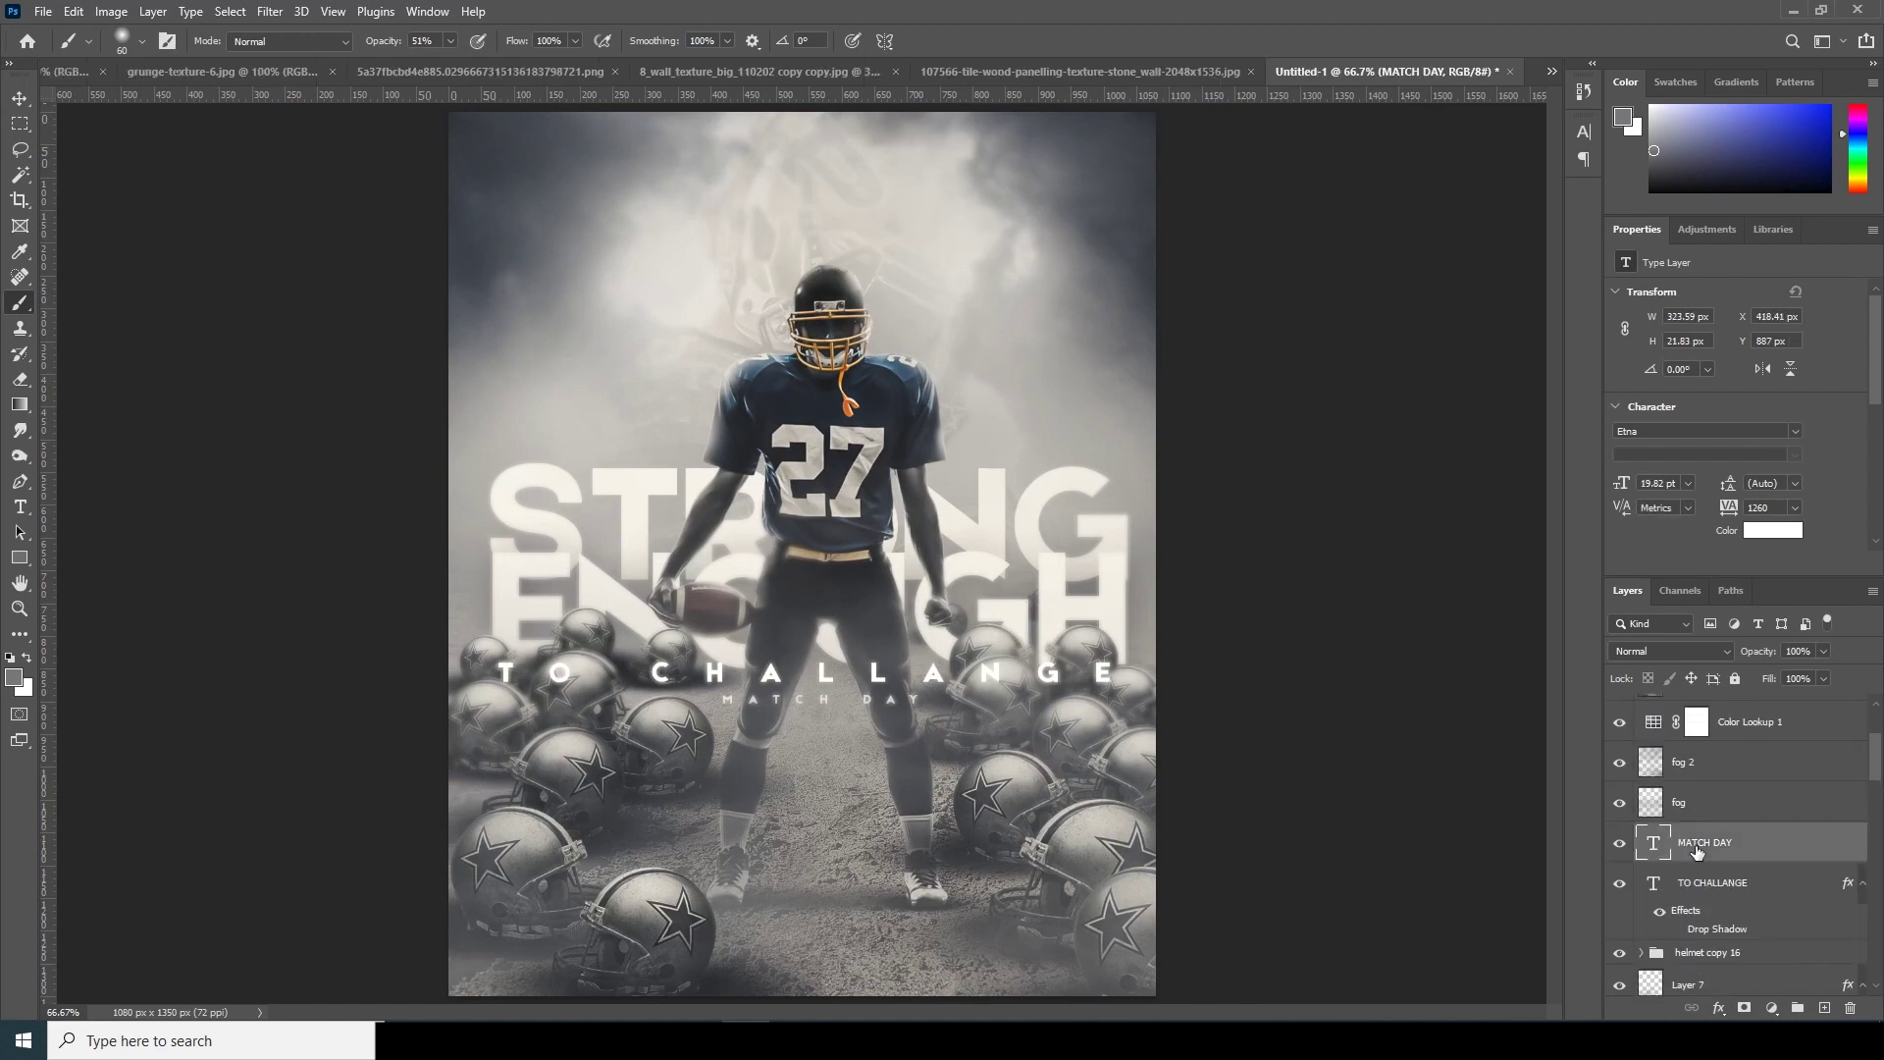
pyautogui.hotkey('ctrl', 'j')
pyautogui.moveTo(1660, 843); pyautogui.dragTo(1669, 708)
pyautogui.hotkey('ctrl', '-')
pyautogui.hotkey('ctrl', '-')
pyautogui.hotkey('ctrl', '+')
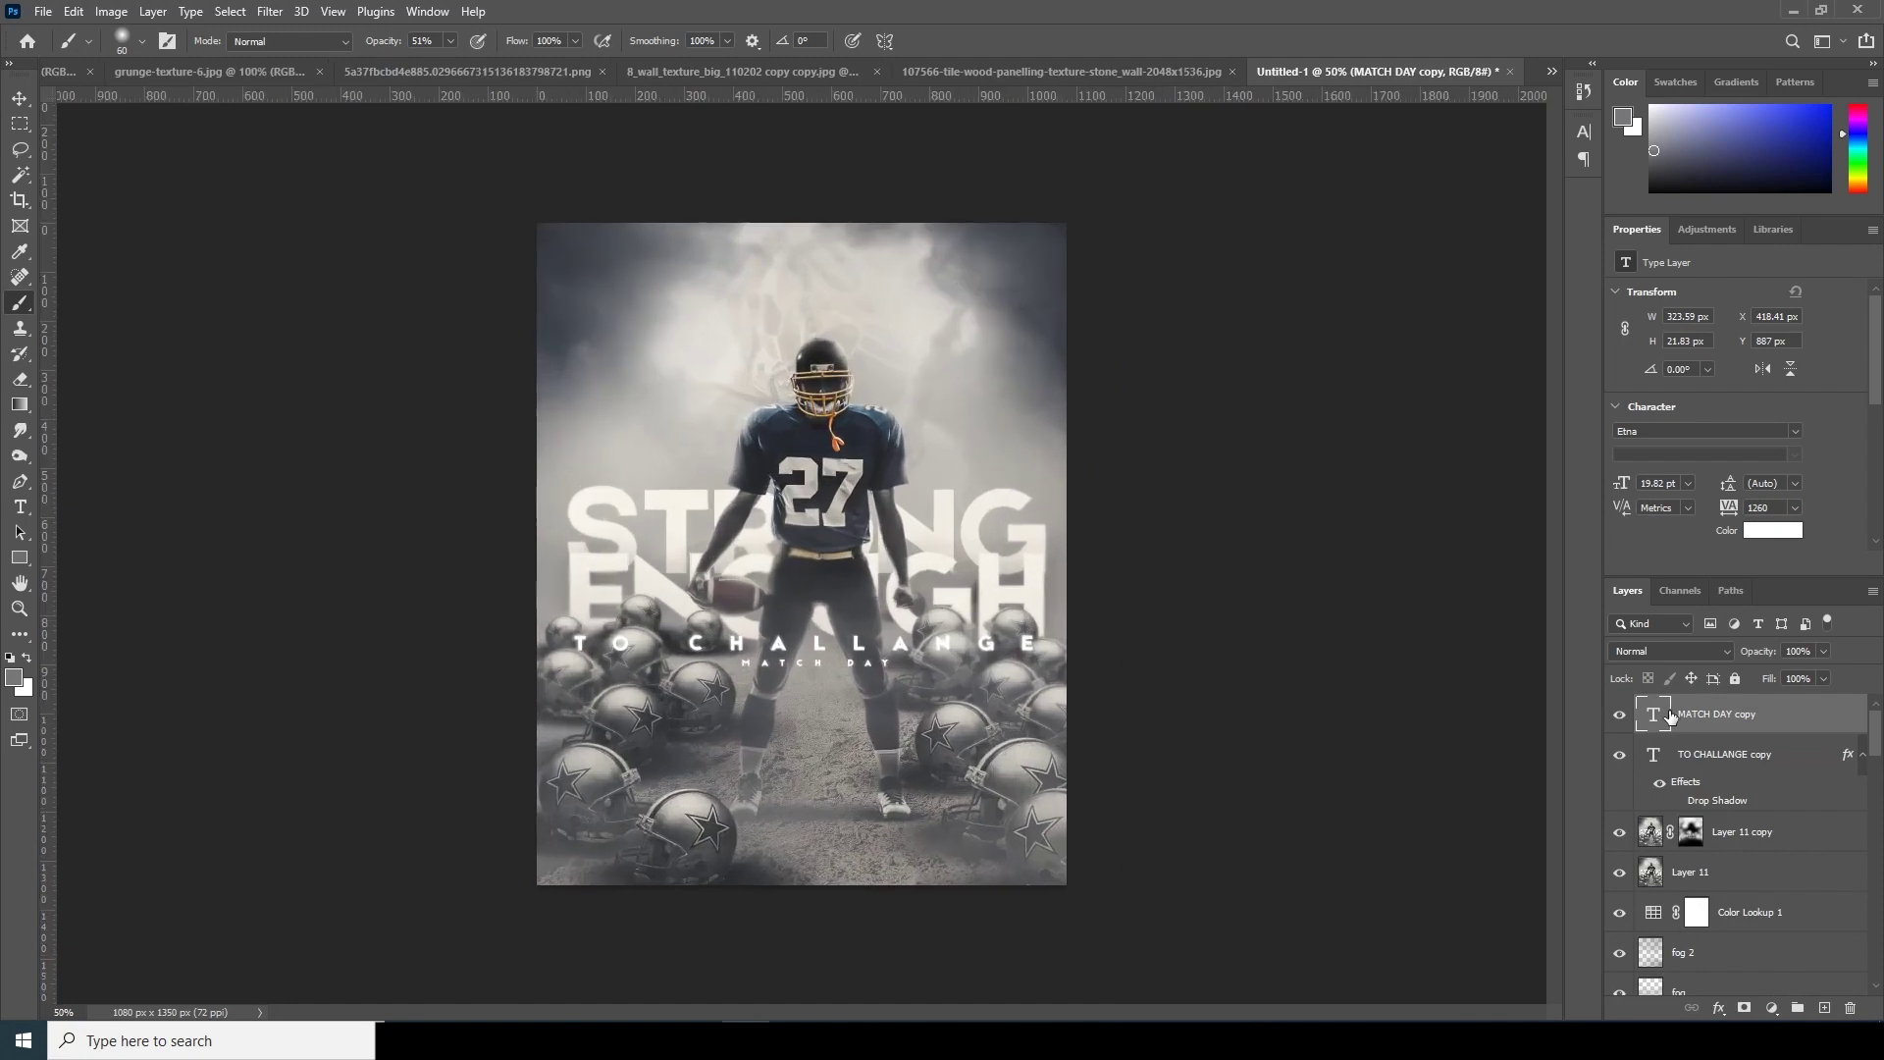
# Add a Curves adjustment above all layers, pulling the midtones down and lifting the black point slightly.
pyautogui.click(1771, 1014)
pyautogui.click(1737, 755)
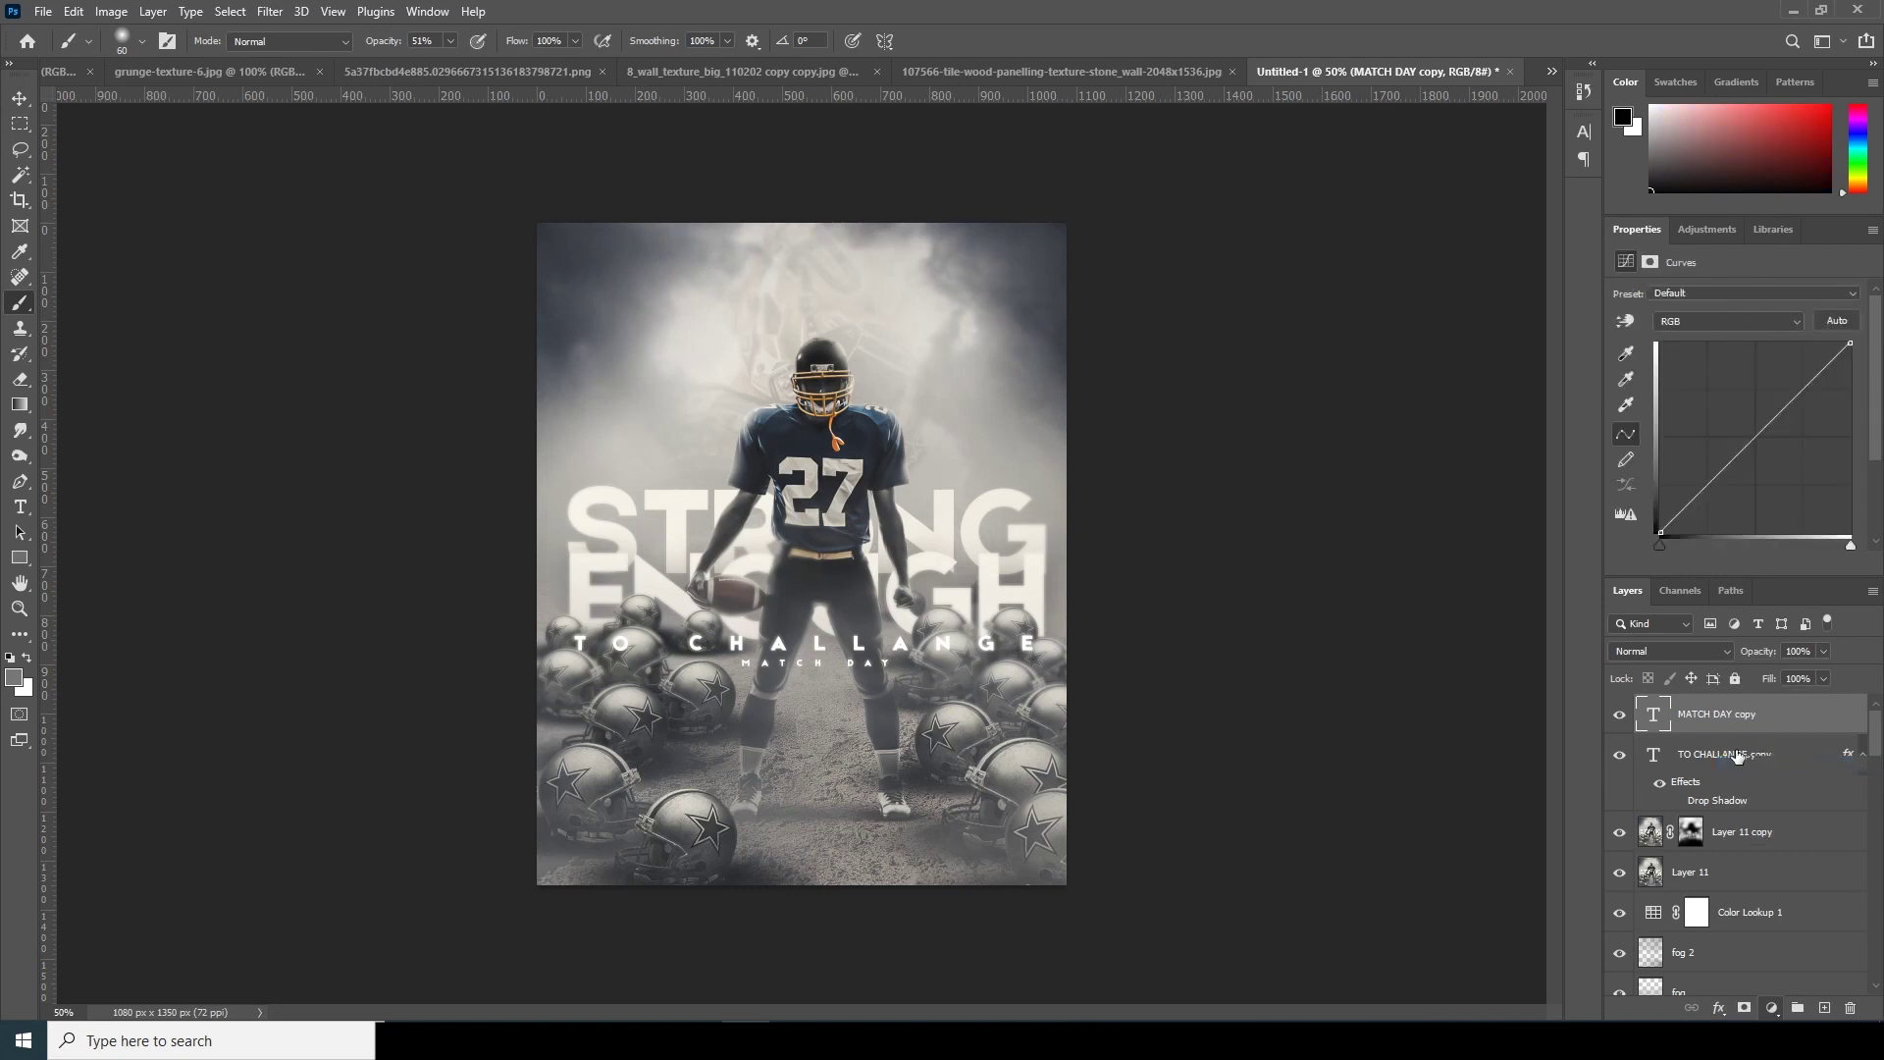
pyautogui.moveTo(1763, 429); pyautogui.dragTo(1765, 447)
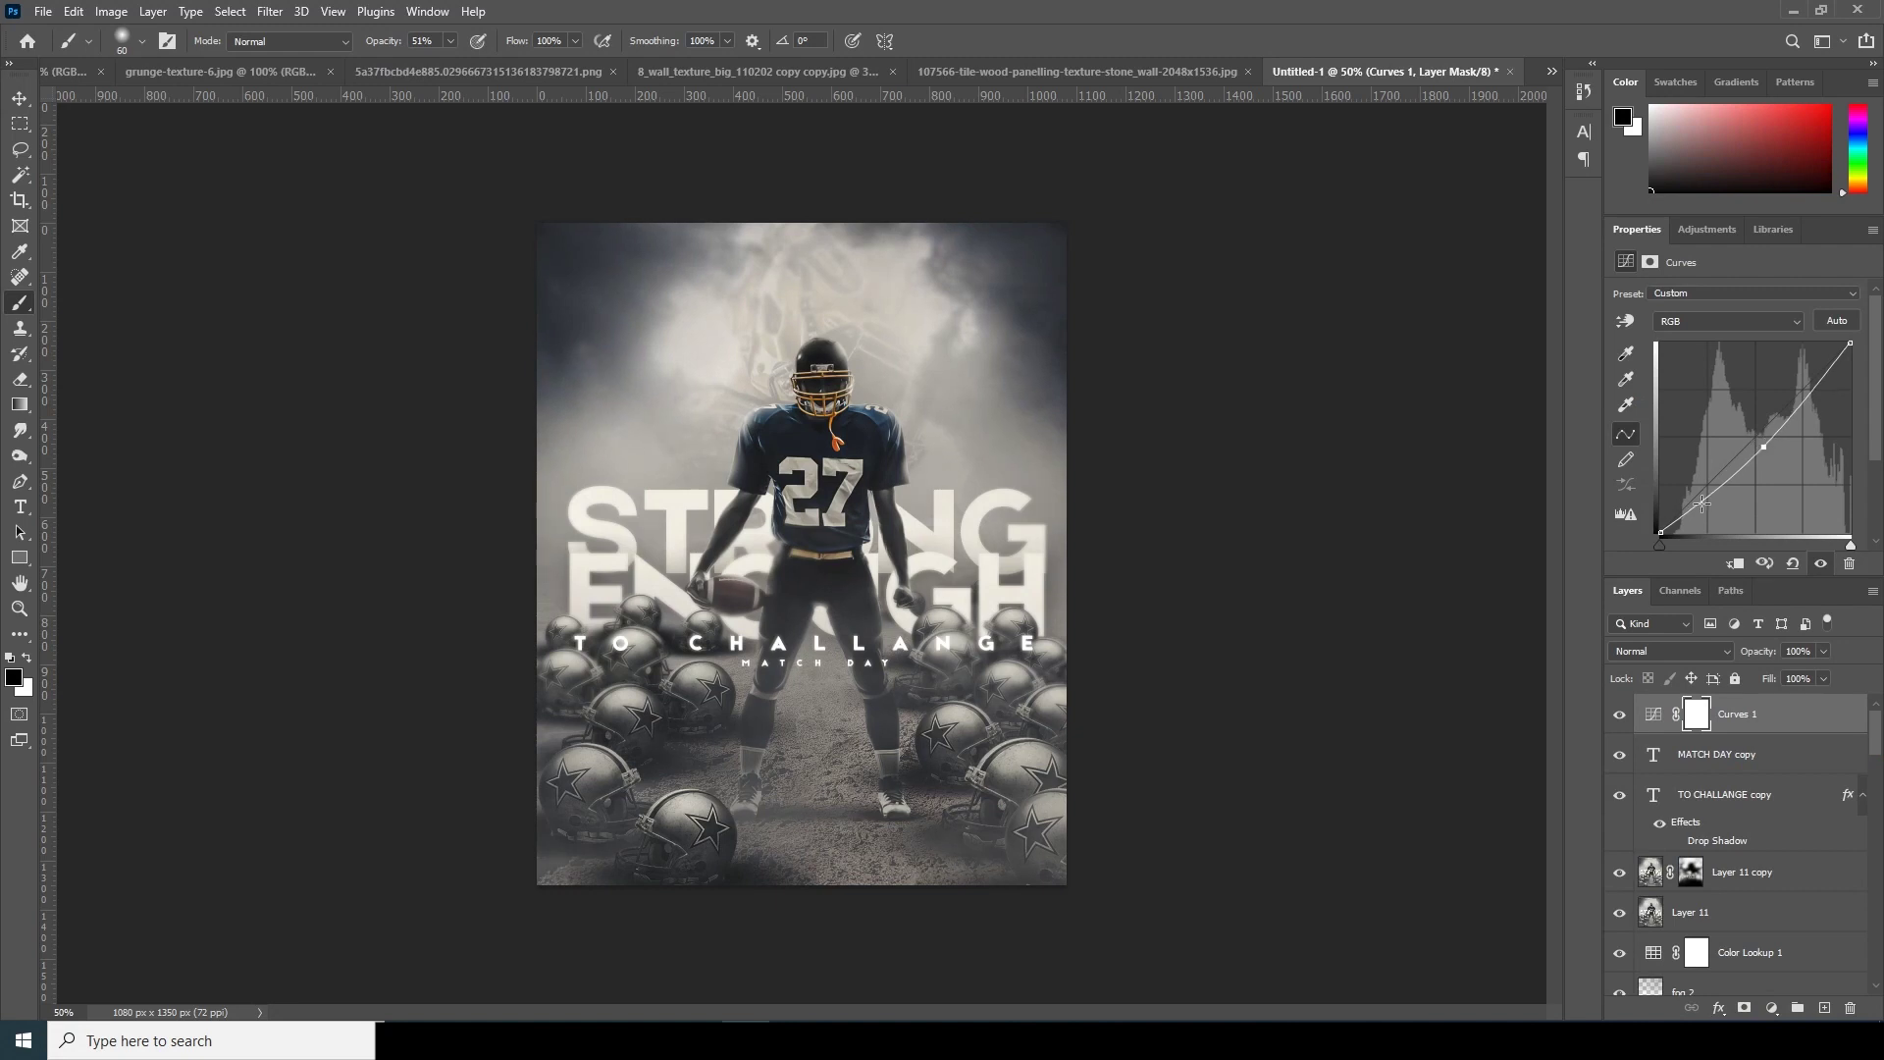
pyautogui.moveTo(1660, 531); pyautogui.dragTo(1659, 525)
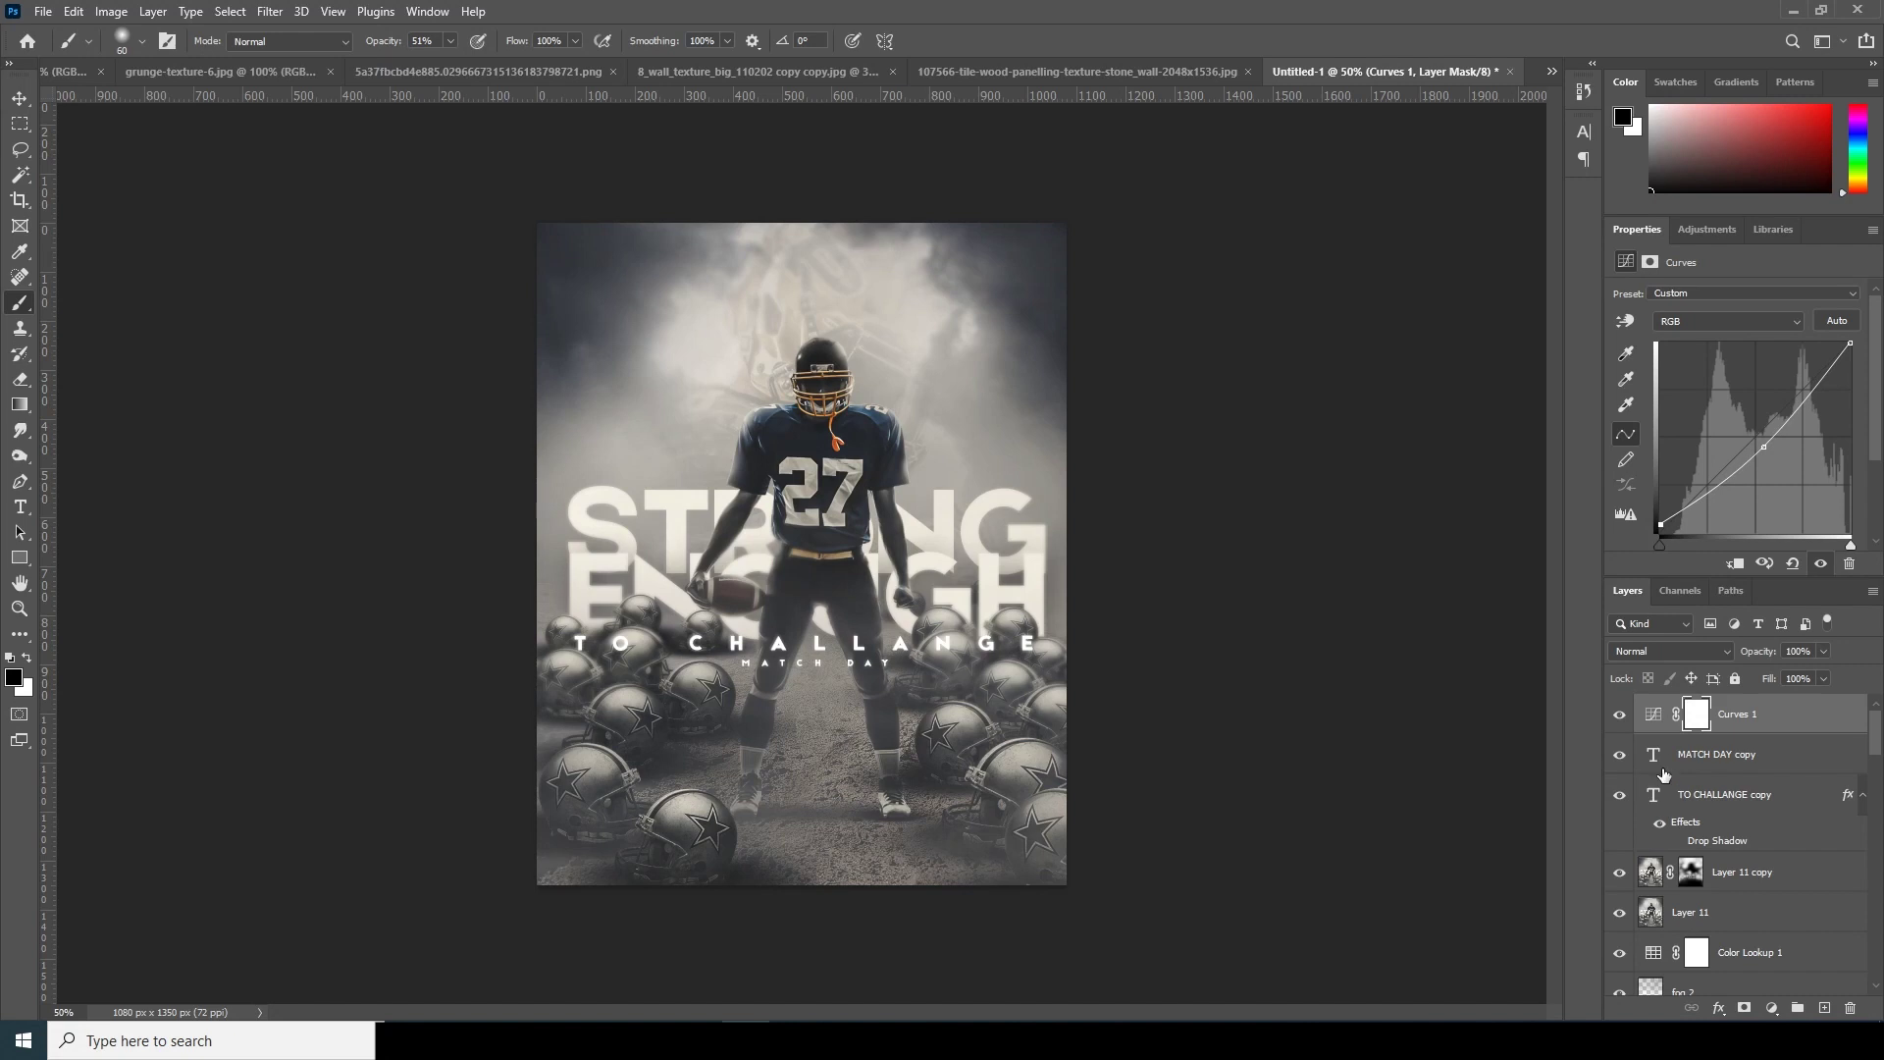
pyautogui.click(1645, 881)
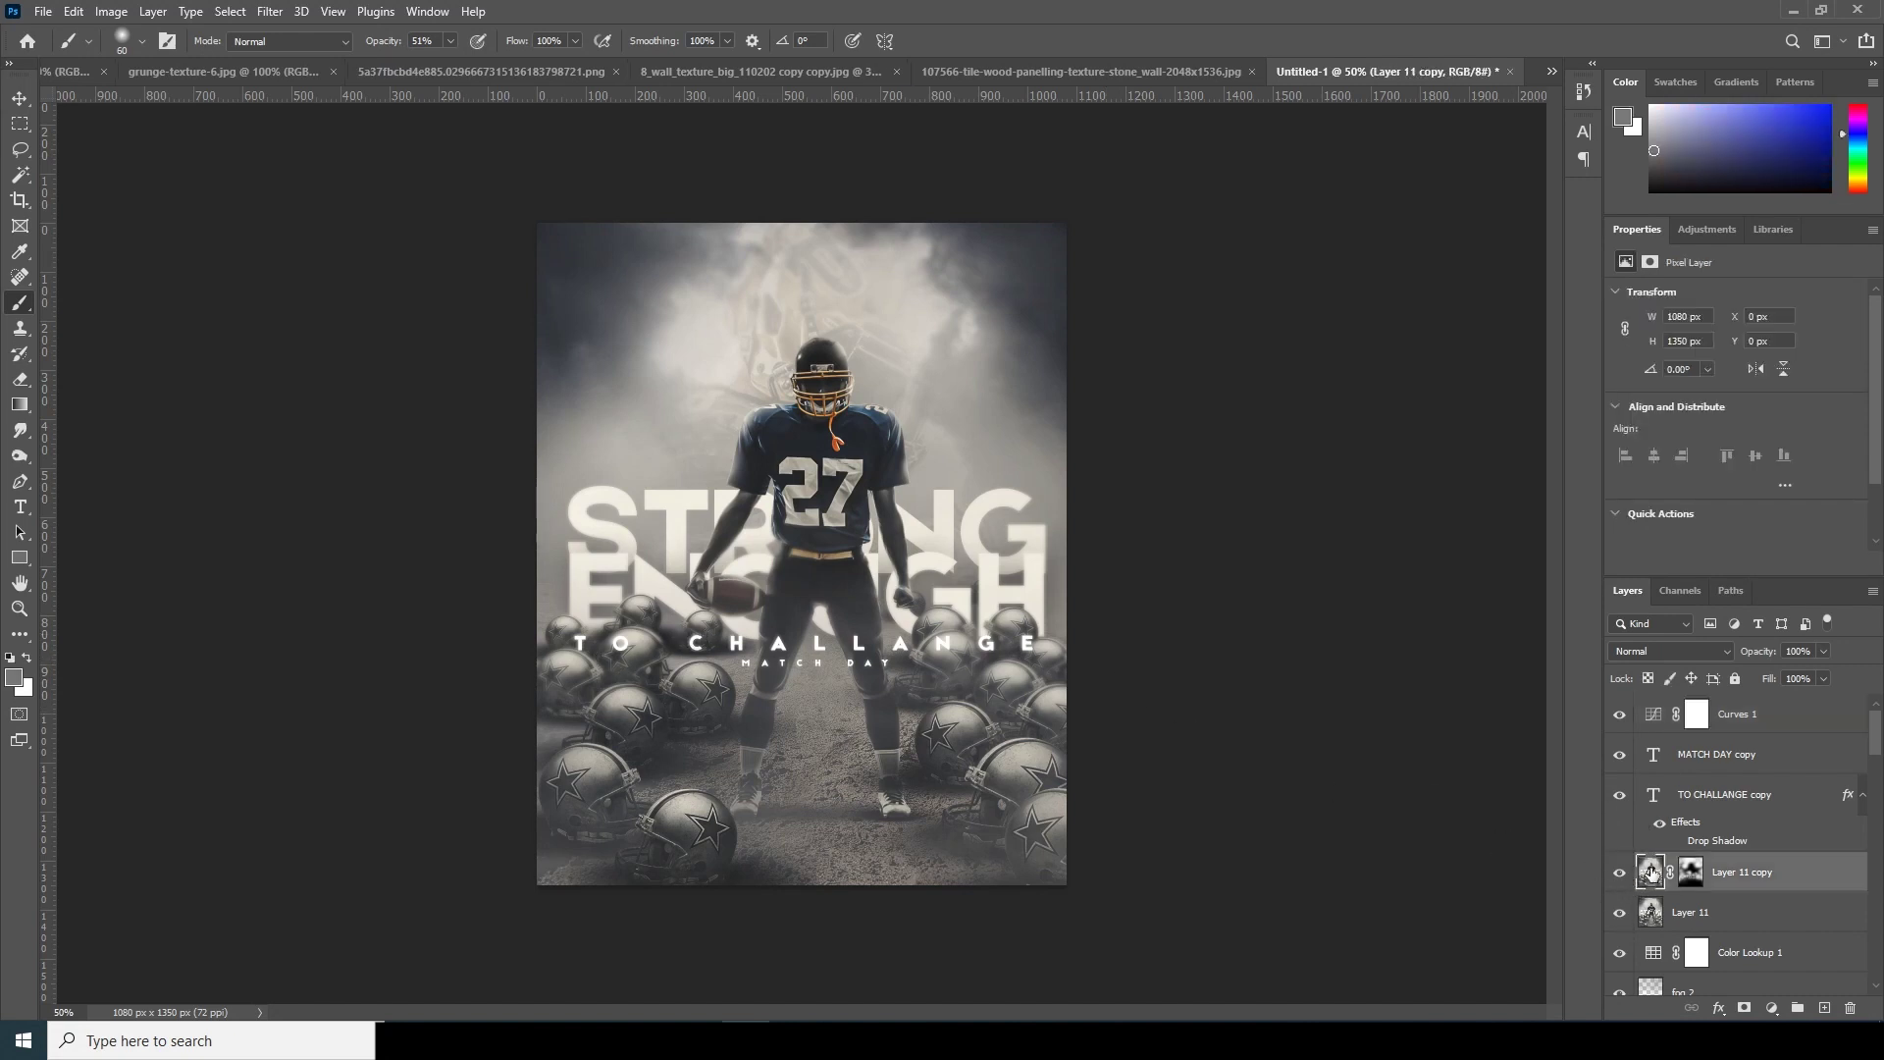
pyautogui.click(1821, 677)
# Create a new layer above the Curves adjustment, set the foreground colour to black 000000 and enlarge the brush to 400 px.
pyautogui.click(1763, 721)
pyautogui.click(1756, 713)
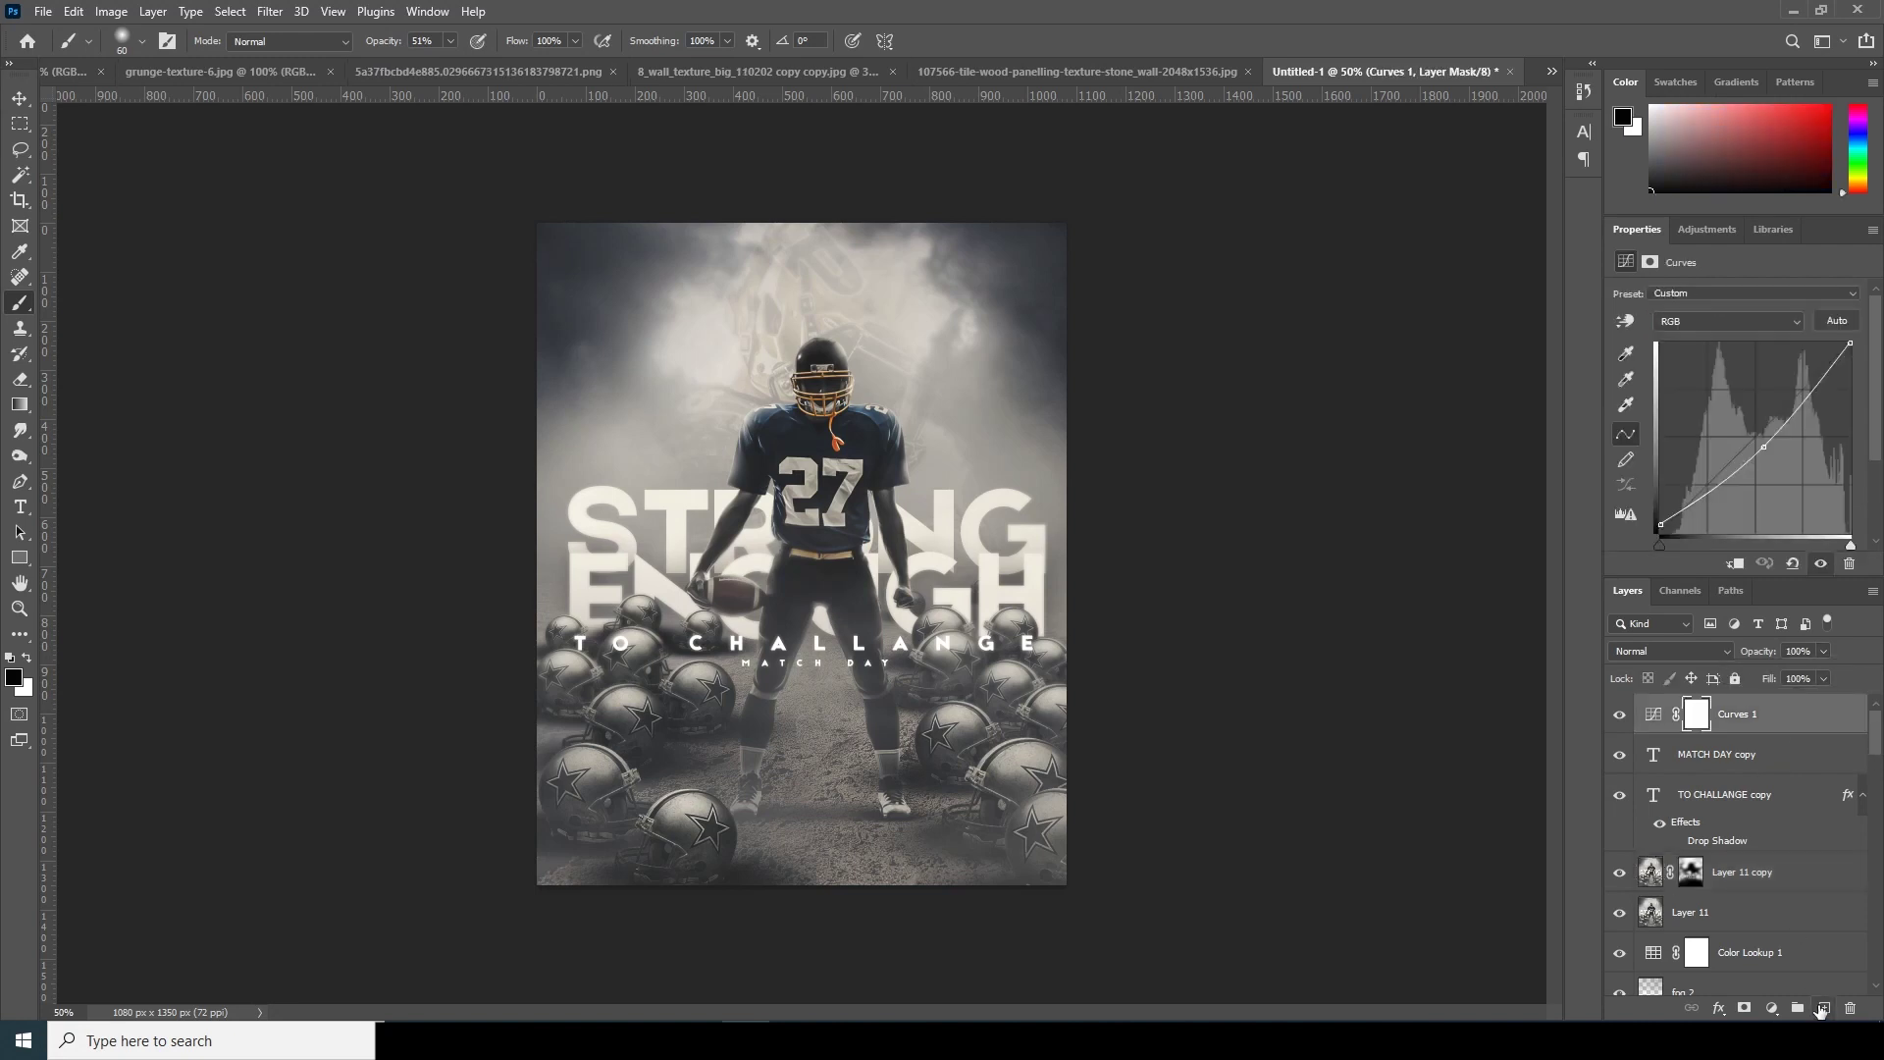
pyautogui.click(1822, 1009)
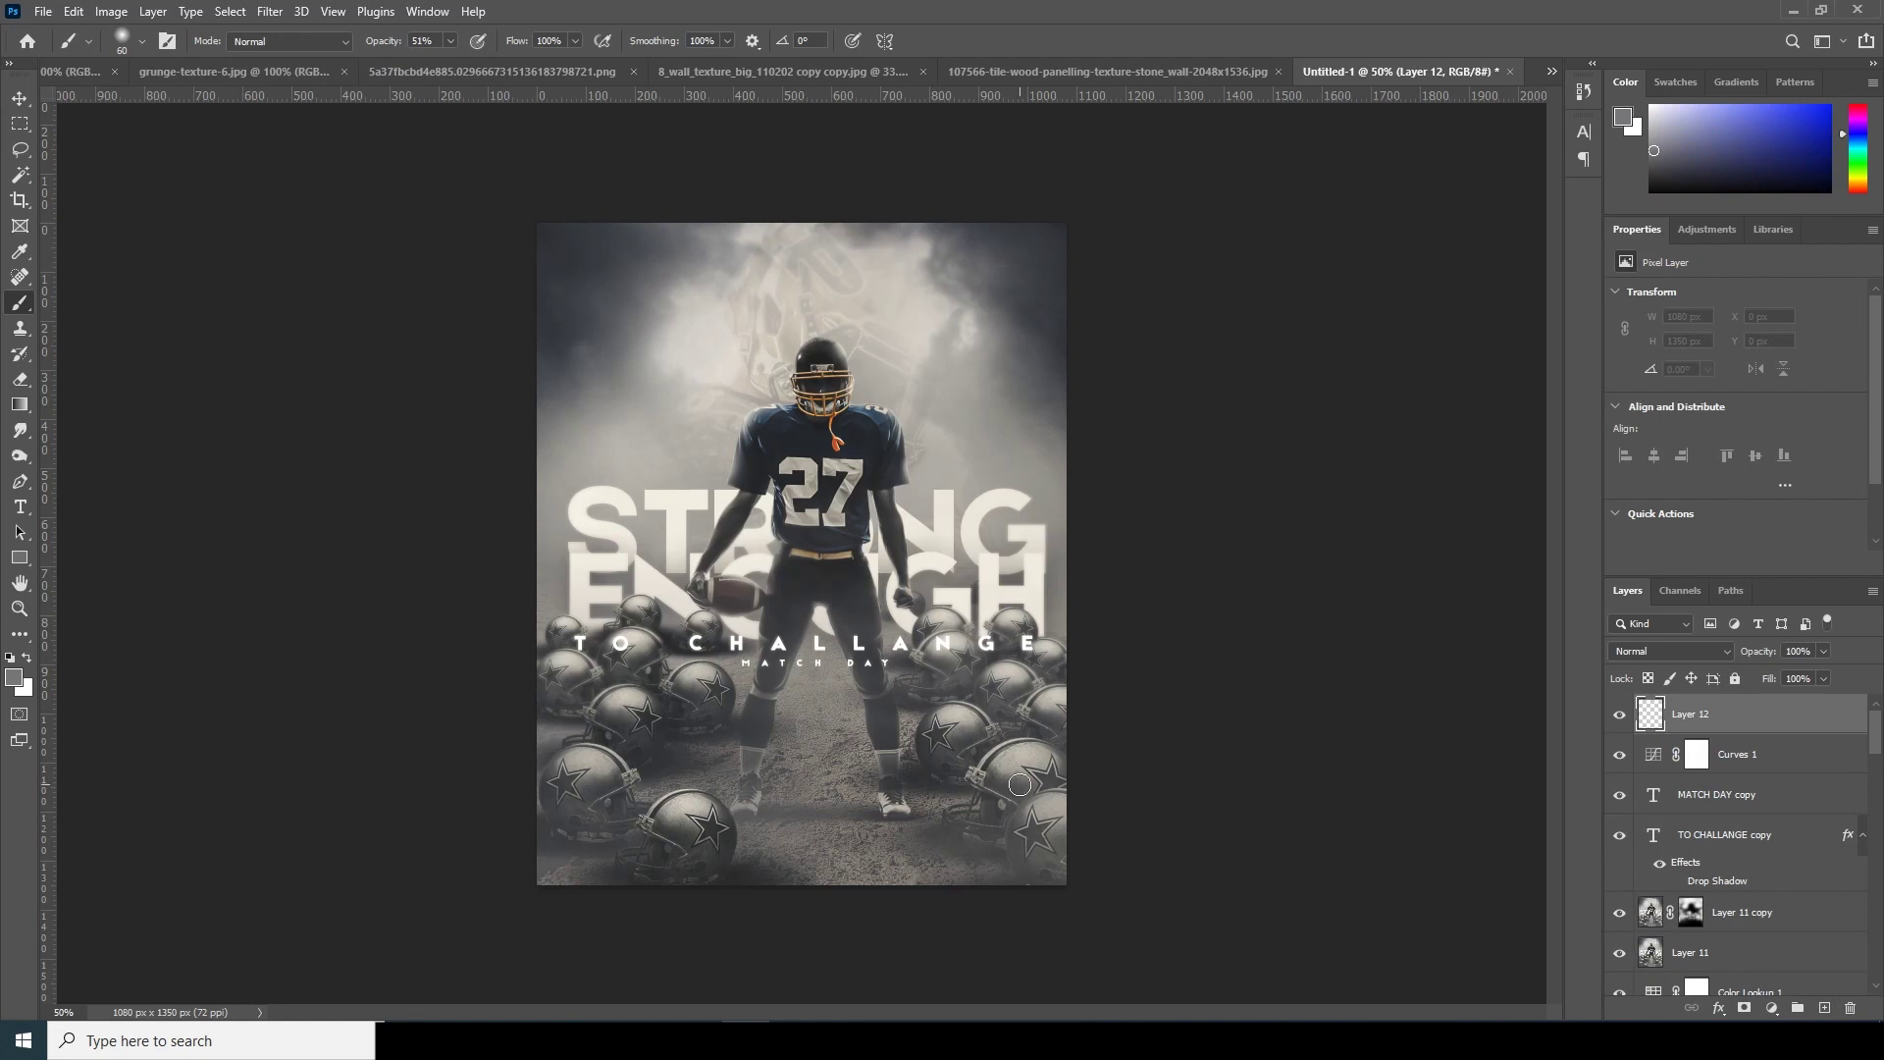
pyautogui.click(14, 677)
pyautogui.write('000000')
pyautogui.click(1707, 353)
pyautogui.press(']')
pyautogui.press(']')
pyautogui.press(']')
pyautogui.press(']')
pyautogui.press(']')
pyautogui.press(']')
pyautogui.press(']')
pyautogui.press(']')
pyautogui.press(']')
pyautogui.press(']')
pyautogui.press(']')
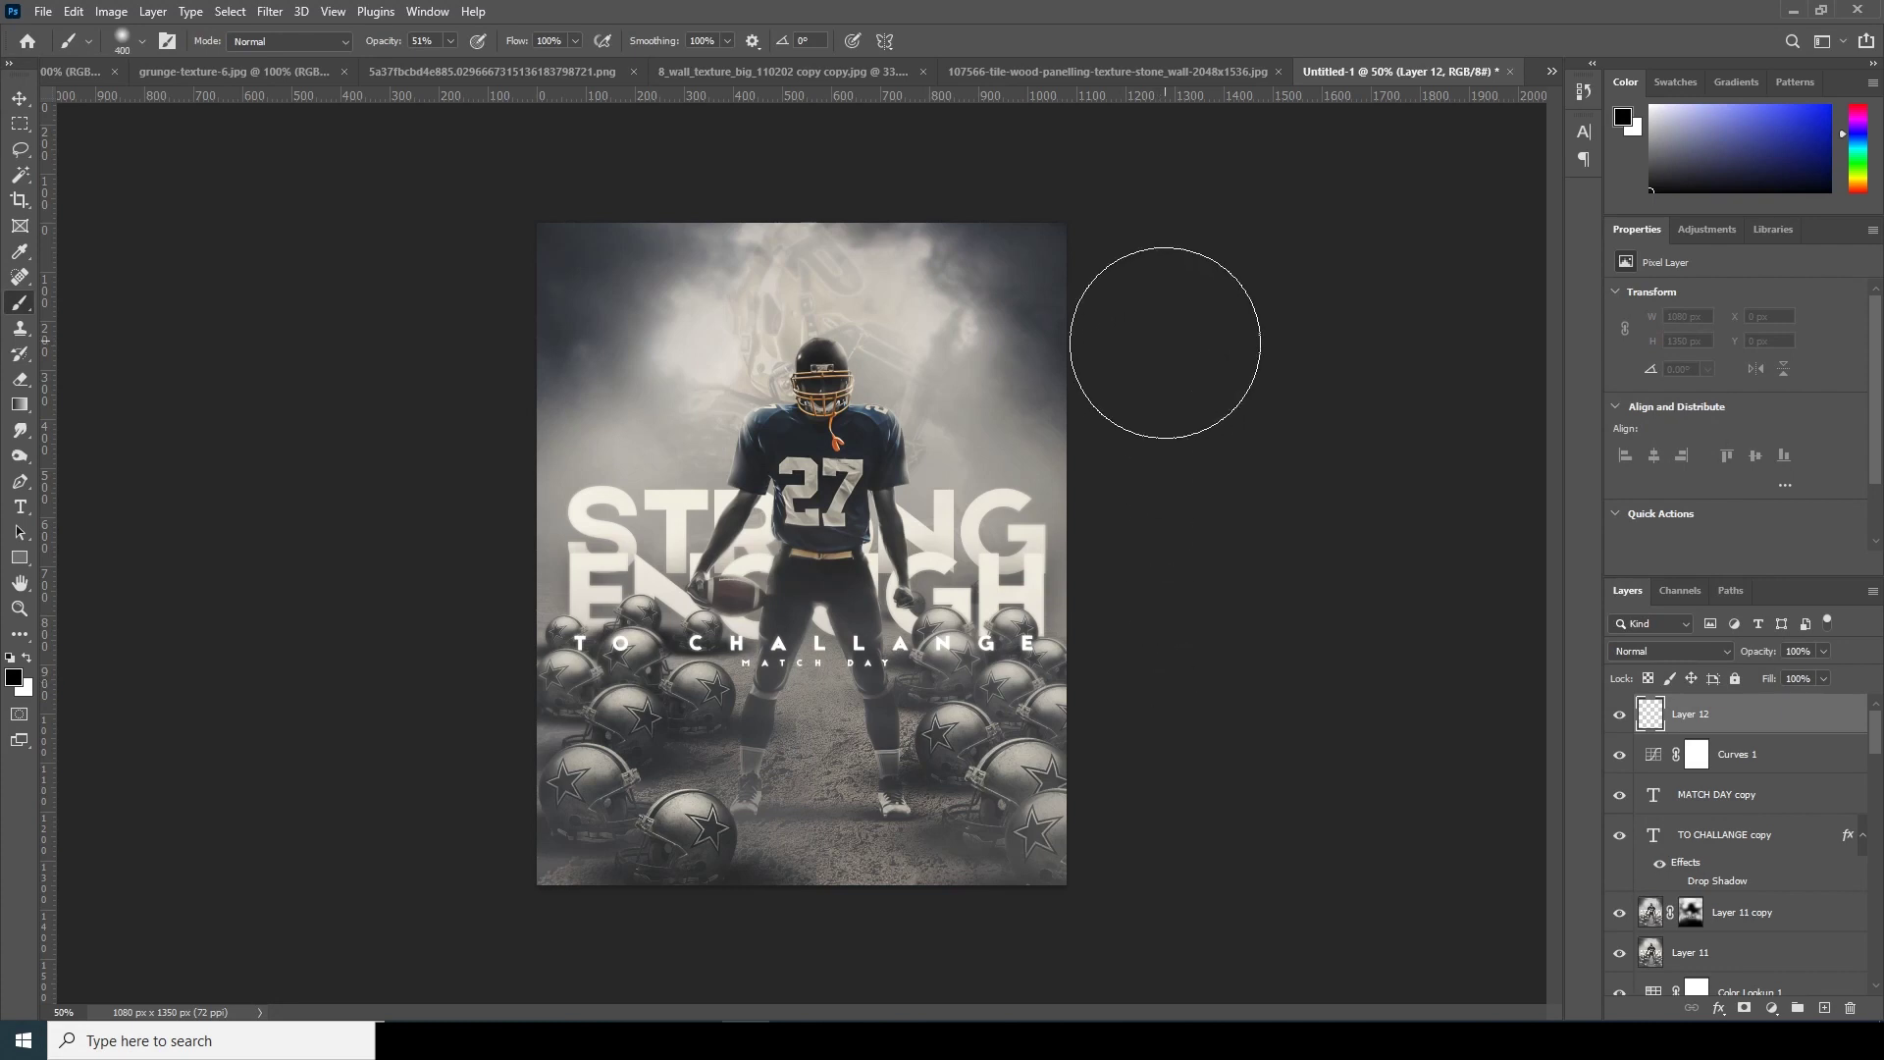
# Try darkening the lower helmets and ground with black brush strokes at 51% opacity.
pyautogui.moveTo(891, 829)
pyautogui.mouseDown()
pyautogui.moveTo(459, 798)
pyautogui.moveTo(1009, 891)
pyautogui.moveTo(492, 730)
pyautogui.mouseUp()
pyautogui.press(']')
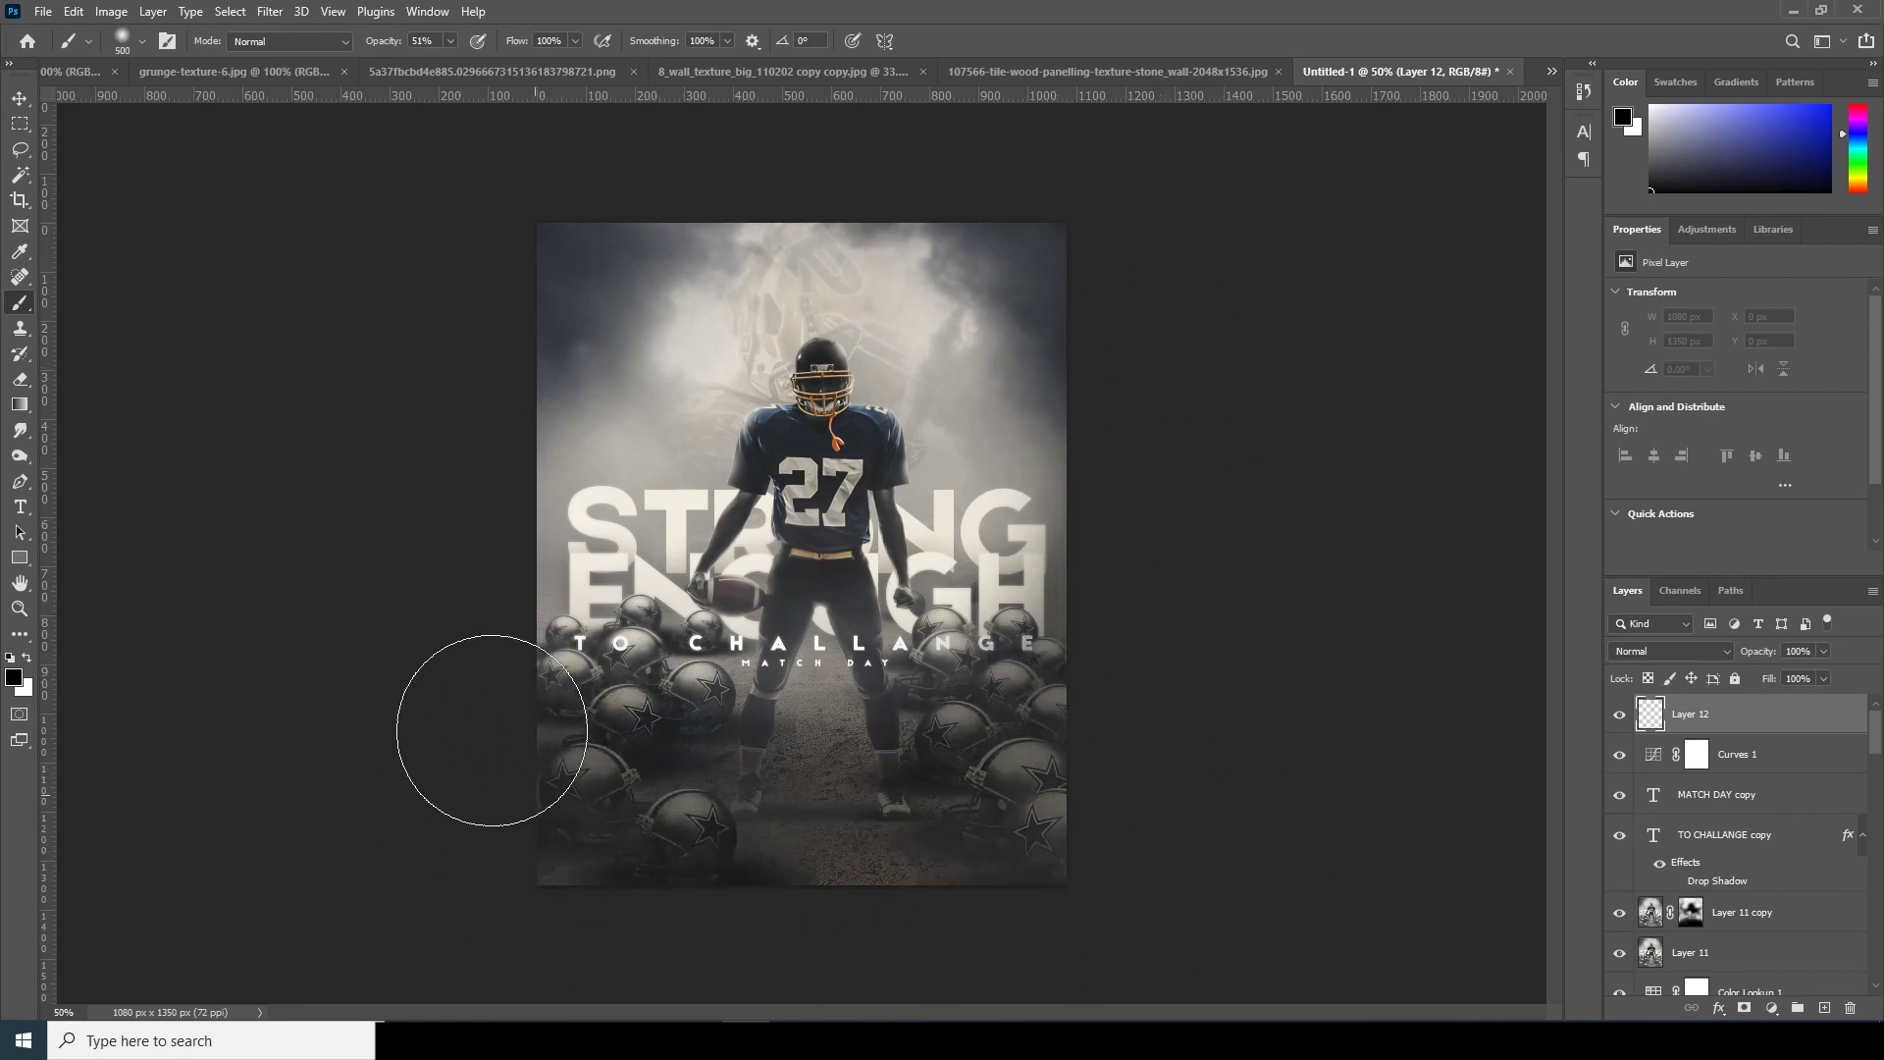
pyautogui.hotkey('ctrl', 'z')
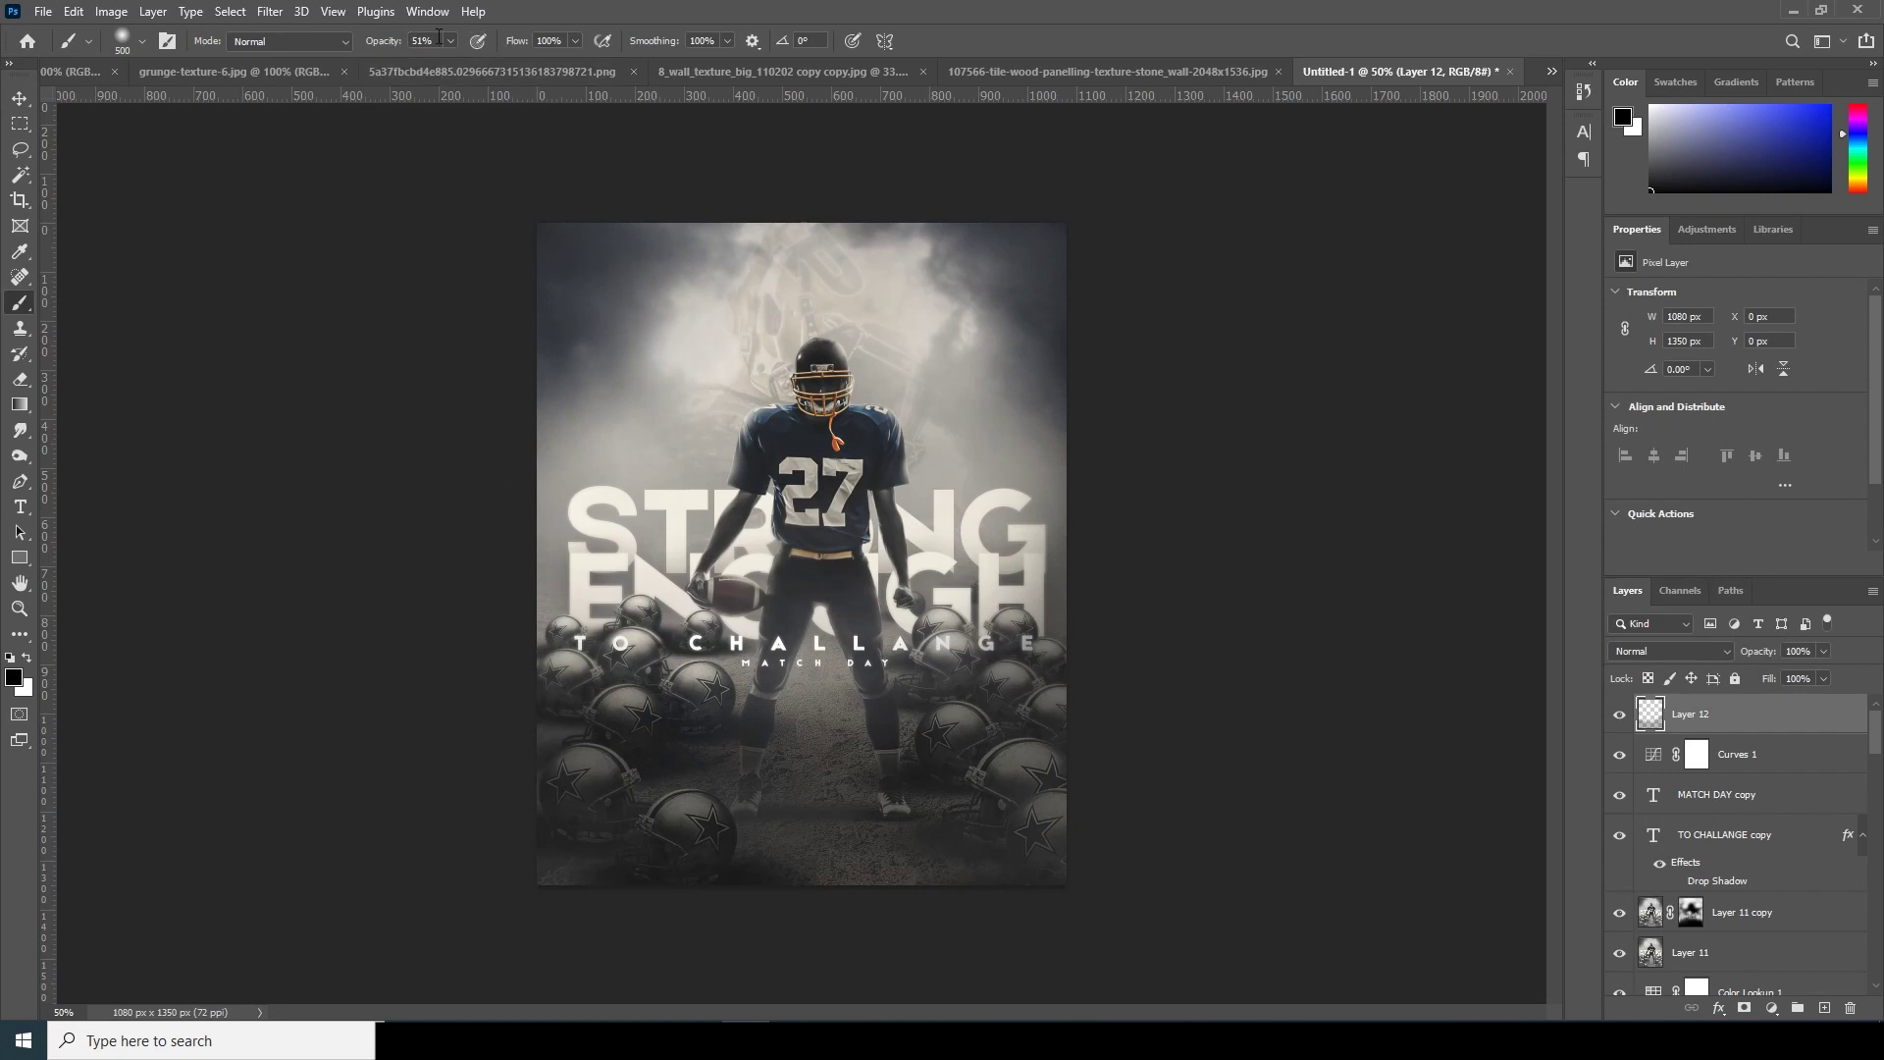
# Paint the lower part of the poster solid black on the new layer with a 500 px brush at 100% opacity.
pyautogui.click(520, 775)
pyautogui.moveTo(526, 786)
pyautogui.mouseDown()
pyautogui.moveTo(1073, 895)
pyautogui.moveTo(549, 854)
pyautogui.mouseUp()
pyautogui.moveTo(217, 801)
pyautogui.mouseDown()
pyautogui.moveTo(1228, 719)
pyautogui.moveTo(370, 757)
pyautogui.moveTo(1194, 668)
pyautogui.moveTo(284, 742)
pyautogui.mouseUp()
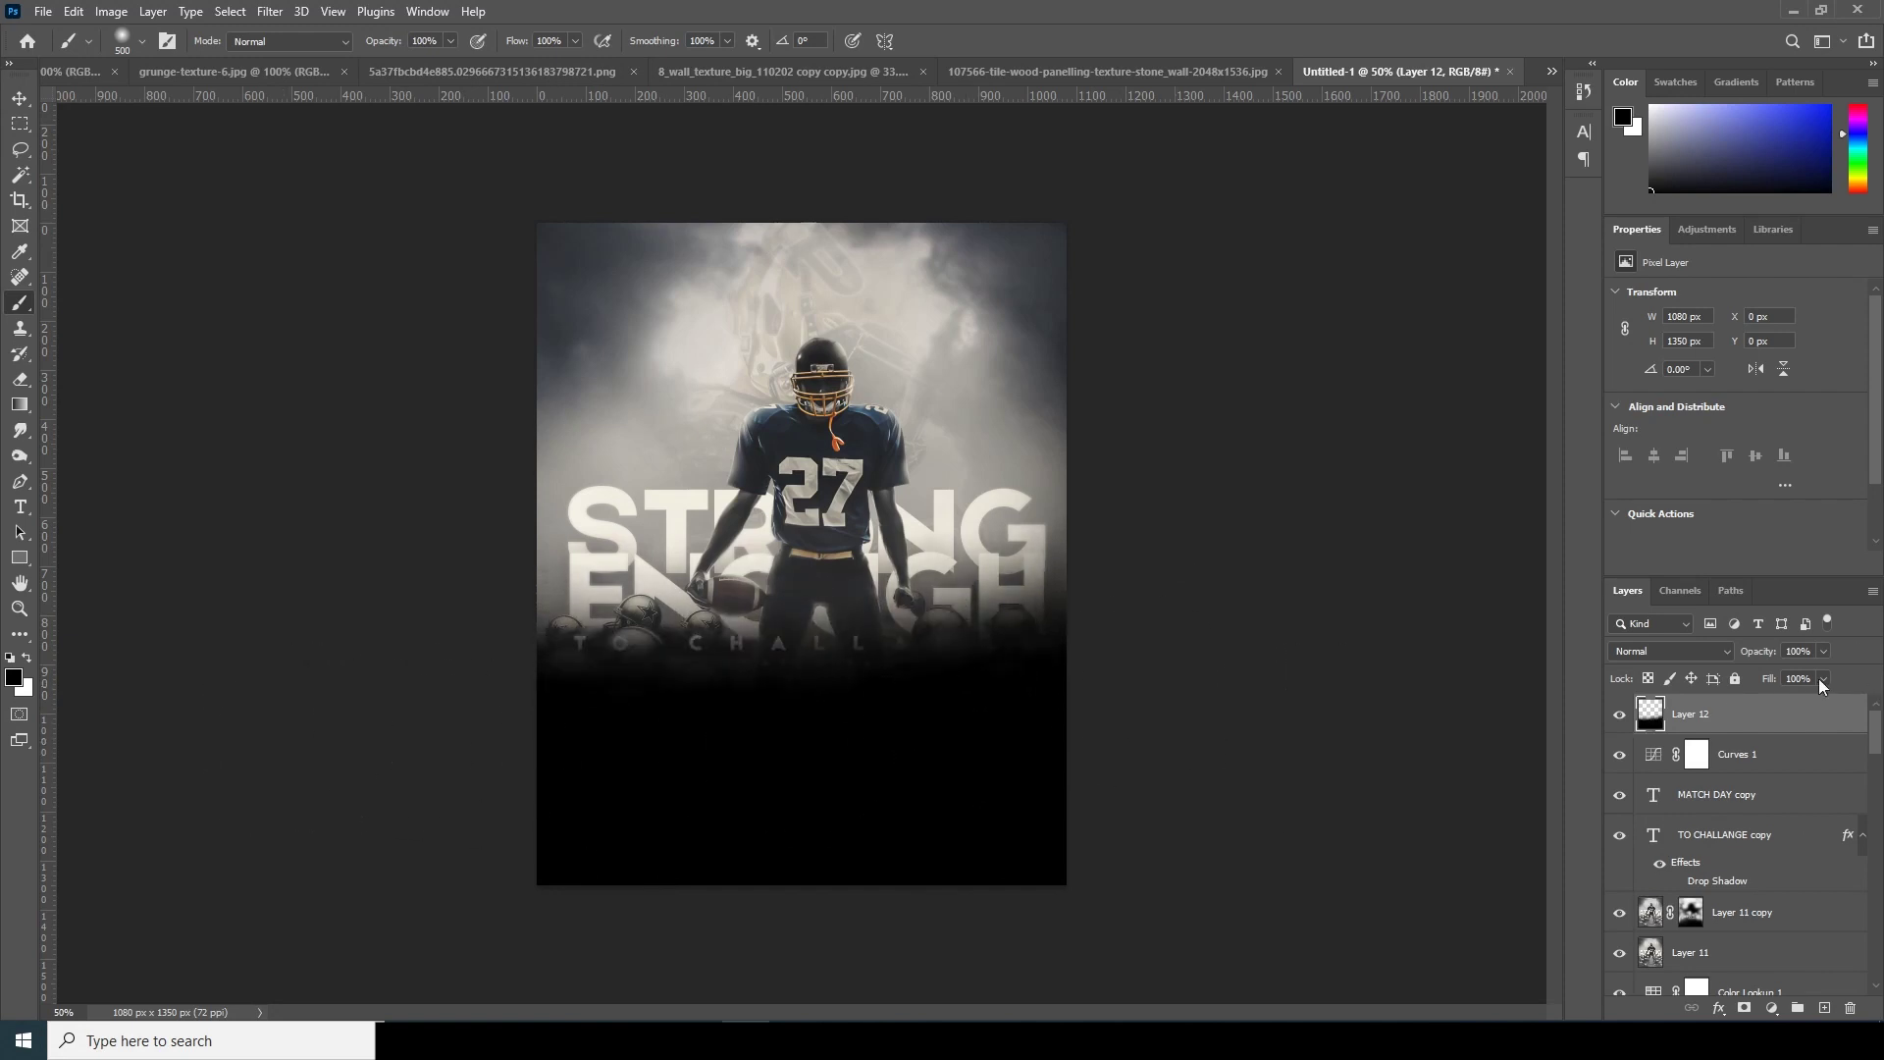
# Reduce the black-painted layer's opacity to 17%, comparing the poster with the layer hidden and shown.
pyautogui.moveTo(1740, 674); pyautogui.dragTo(1754, 677)
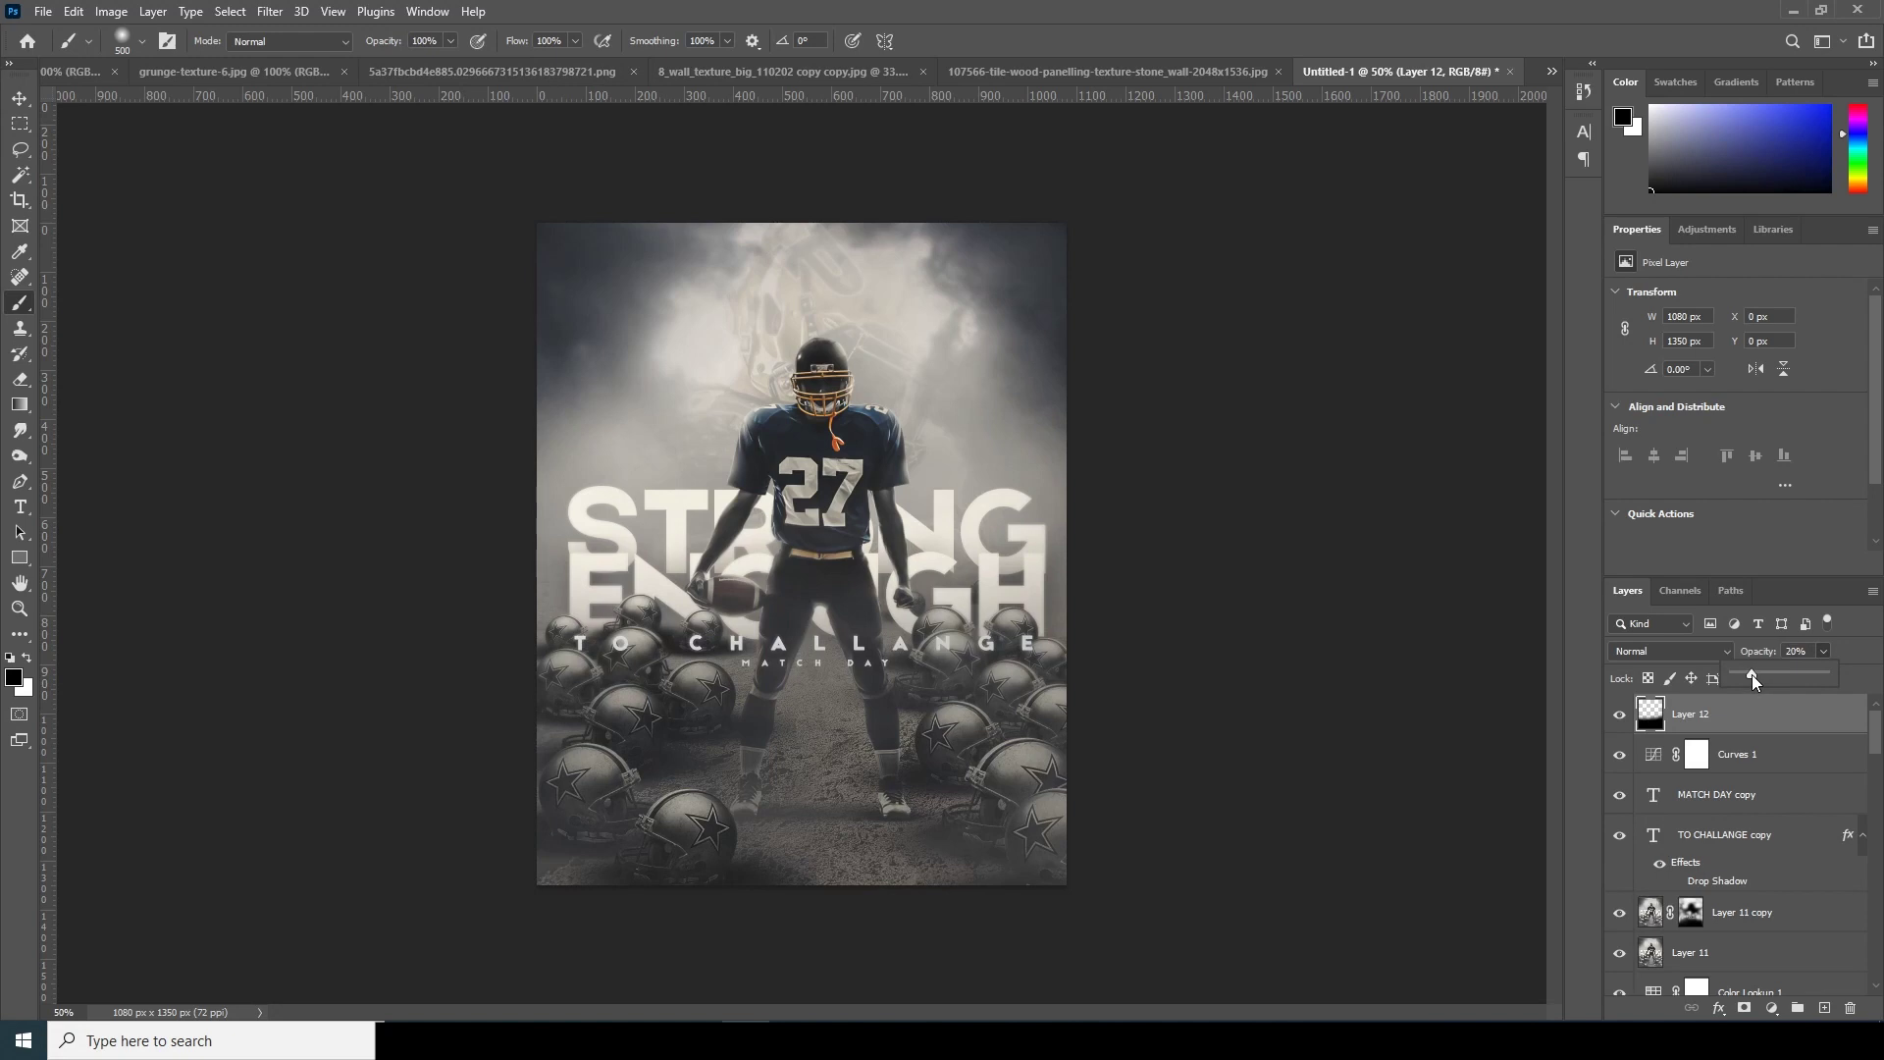
pyautogui.moveTo(1758, 674); pyautogui.dragTo(1756, 674)
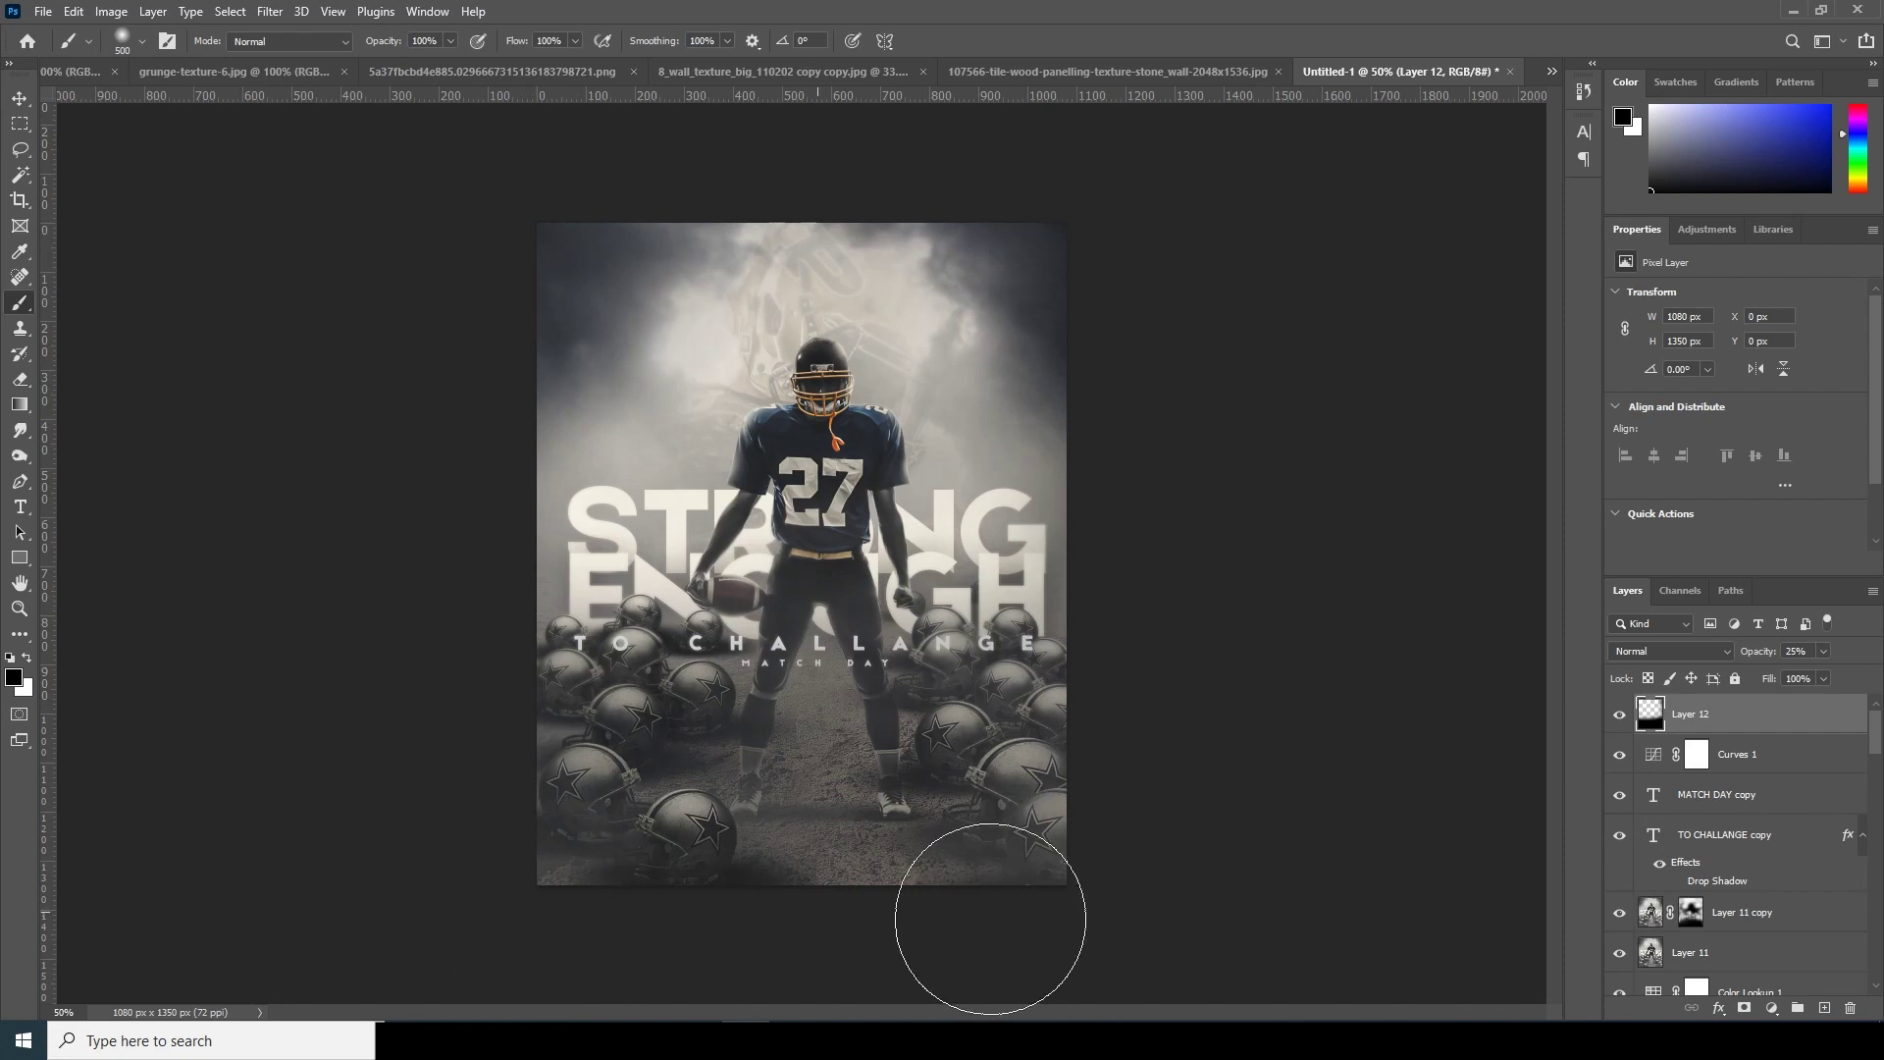
pyautogui.click(1620, 716)
pyautogui.click(1620, 716)
pyautogui.click(1822, 651)
pyautogui.moveTo(1797, 673); pyautogui.dragTo(1793, 673)
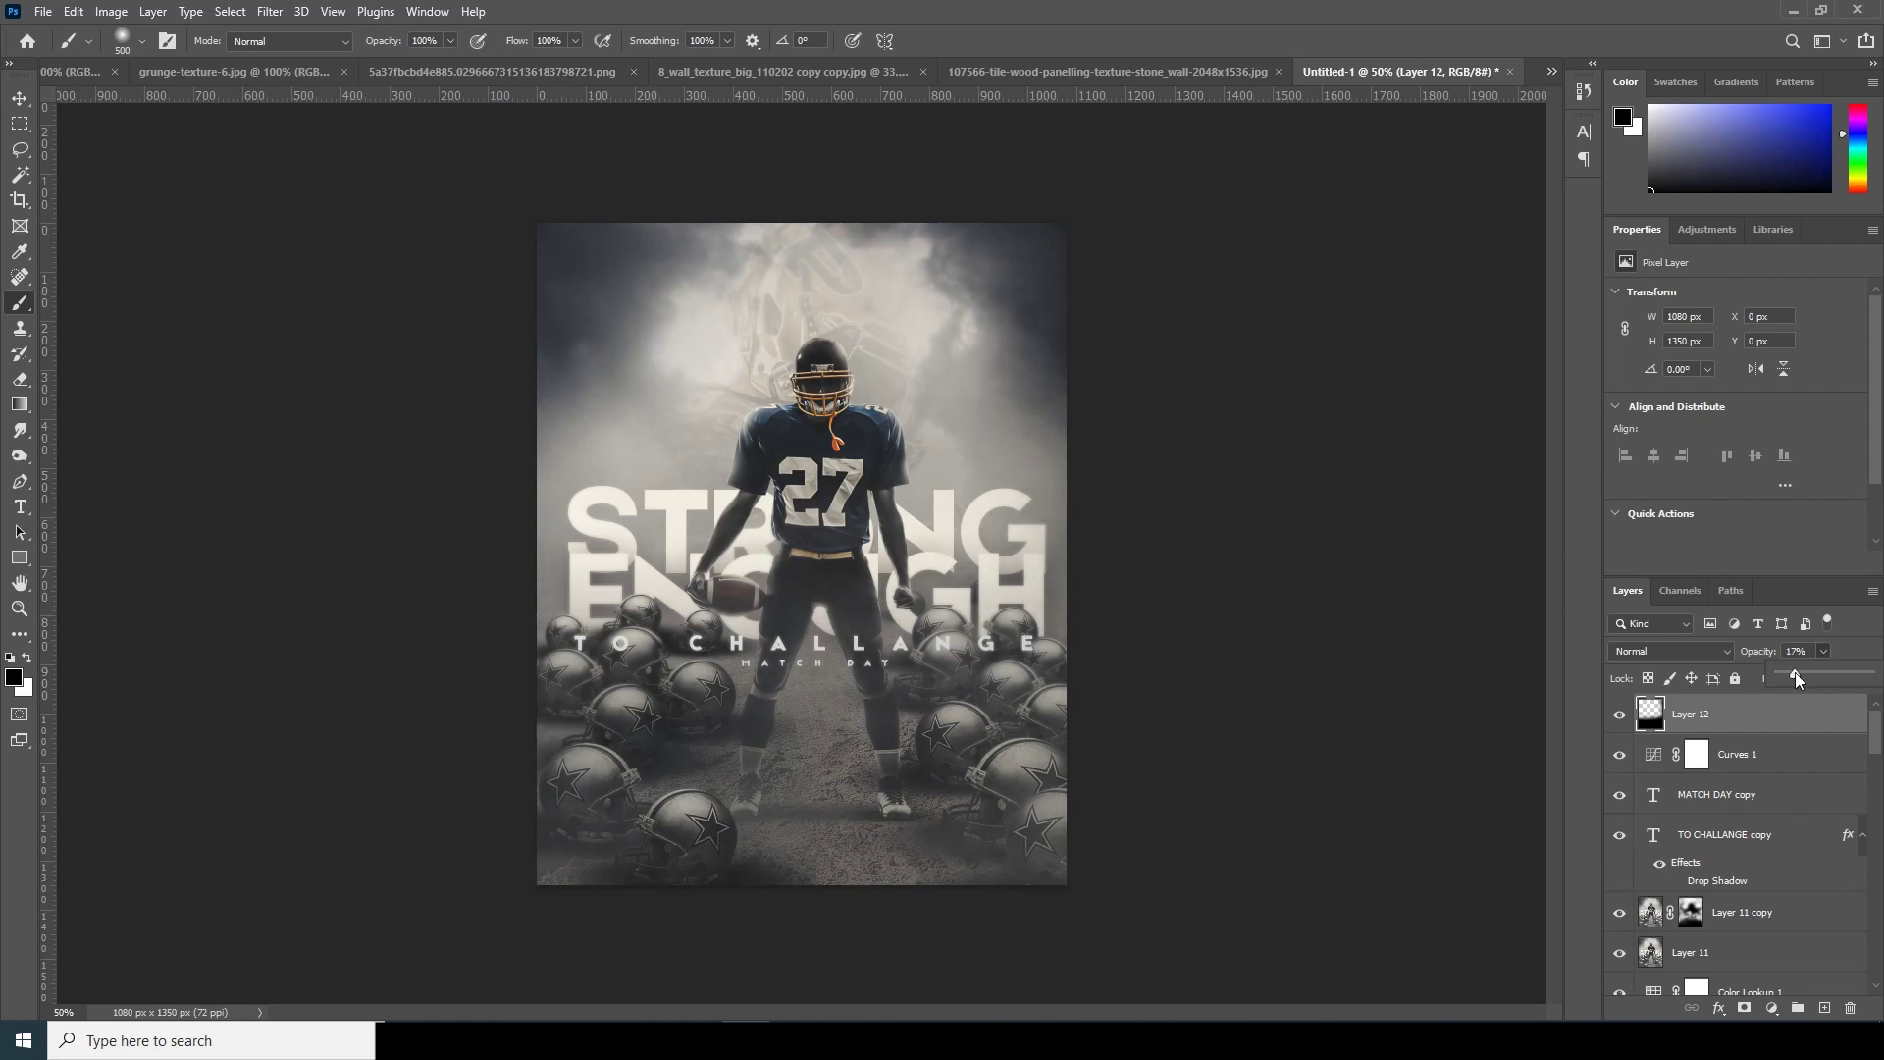
pyautogui.click(1658, 725)
pyautogui.hotkey('ctrl', '-')
pyautogui.hotkey('ctrl', '-')
pyautogui.hotkey('ctrl', '-')
pyautogui.hotkey('ctrl', '+')
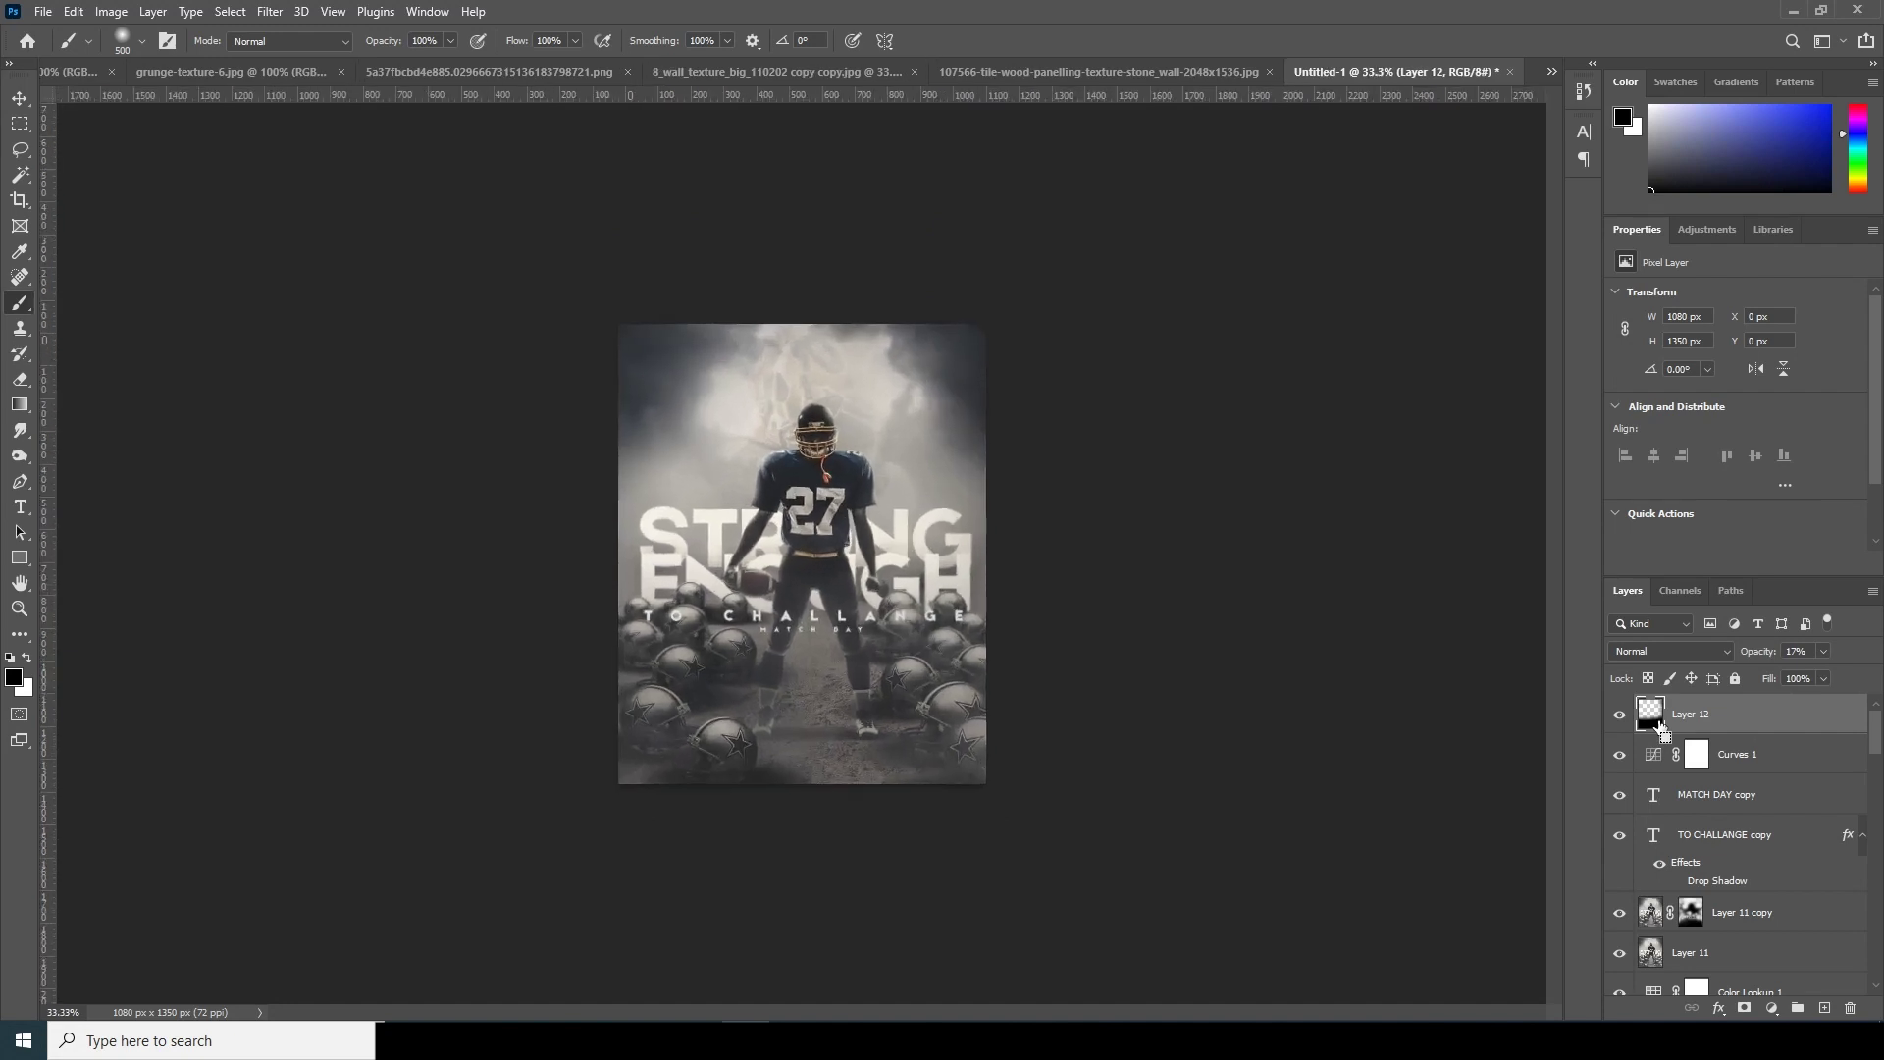
pyautogui.hotkey('ctrl', '0')
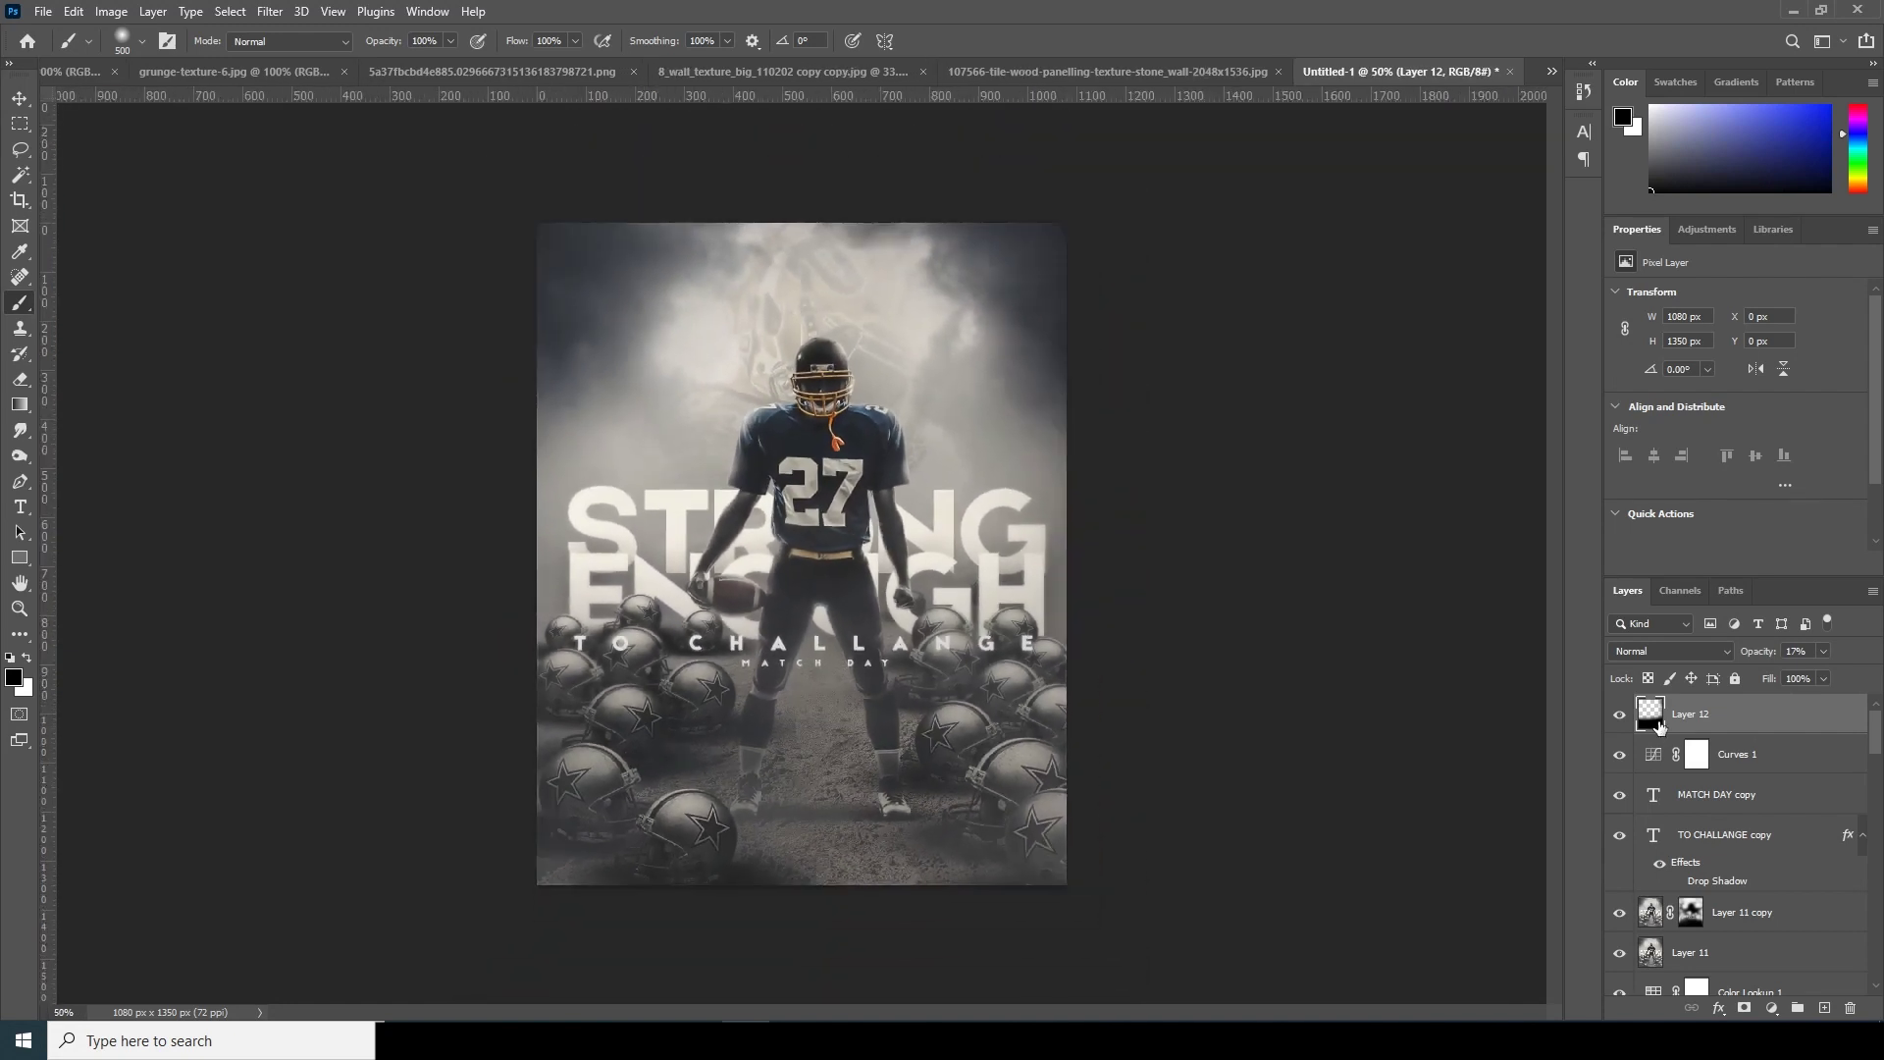